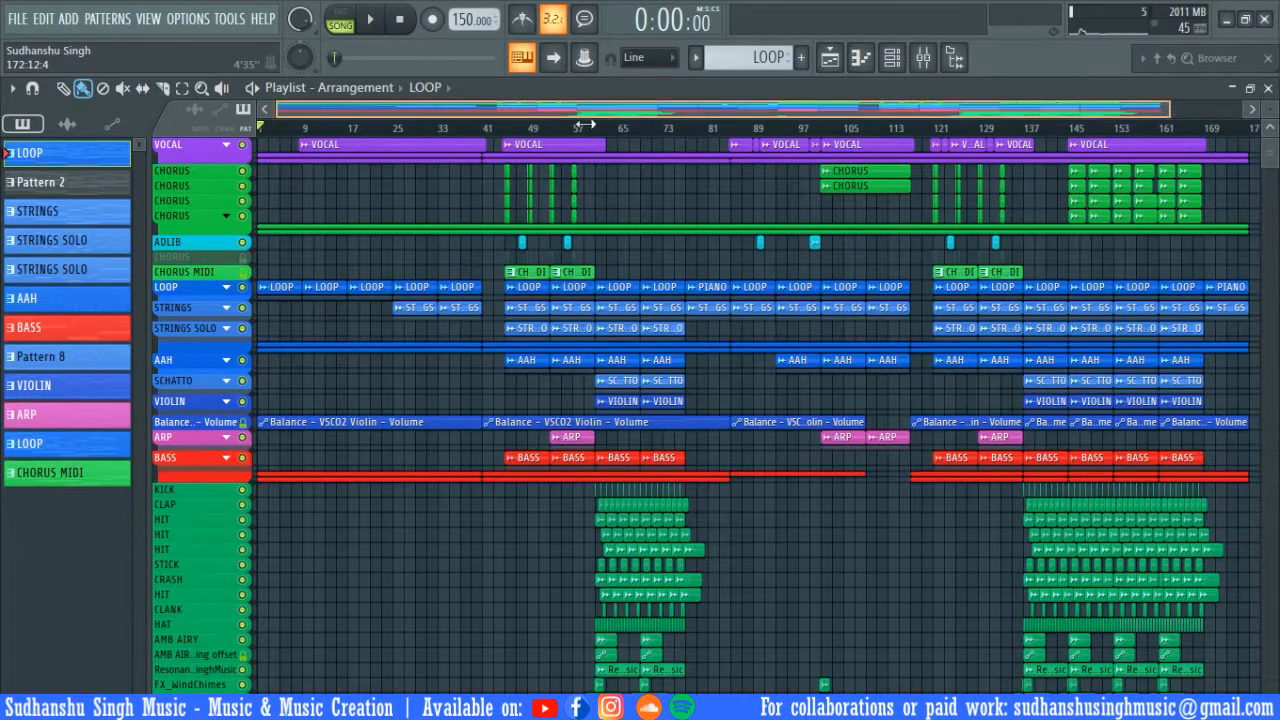
- Zoom in on the playlist's opening bars, inspect the first LOOP audio clip's sample settings, and play the section from the start
drag(1170, 109, 495, 109)
scroll(1268, 145, up, 3)
scroll(1014, 351, up, 3)
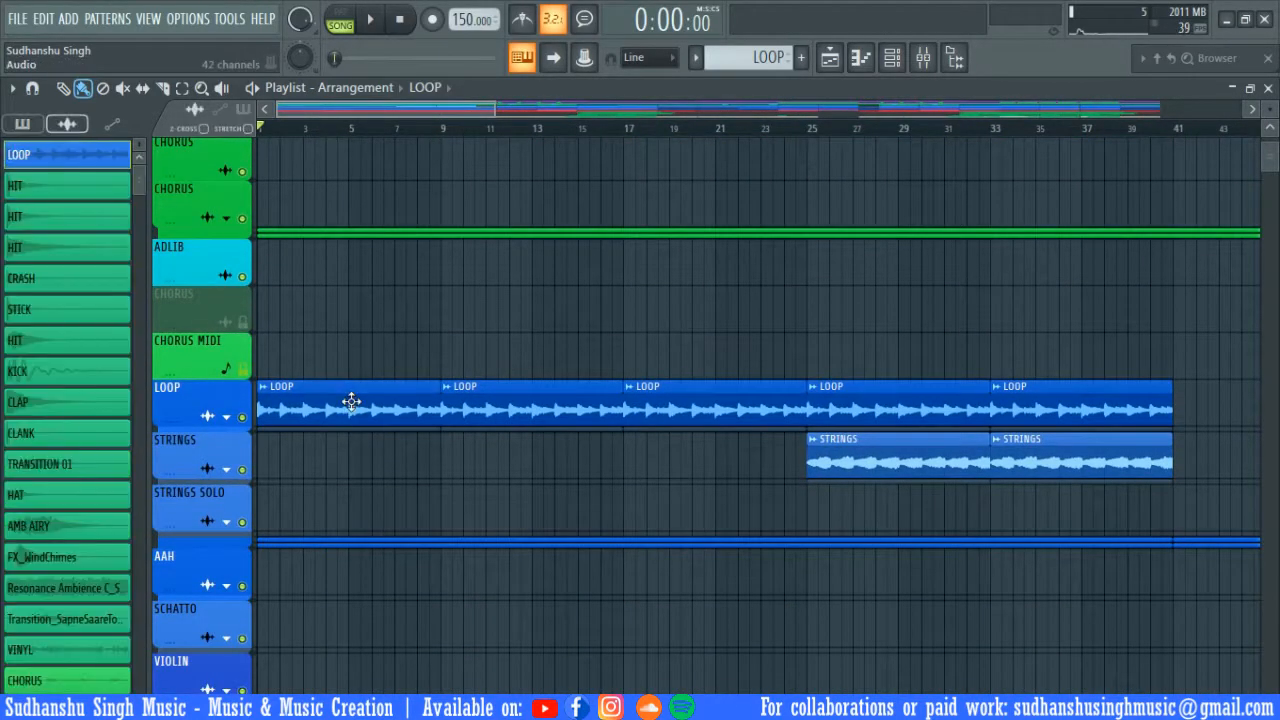
double_click(350, 400)
key(space)
drag(688, 77, 532, 125)
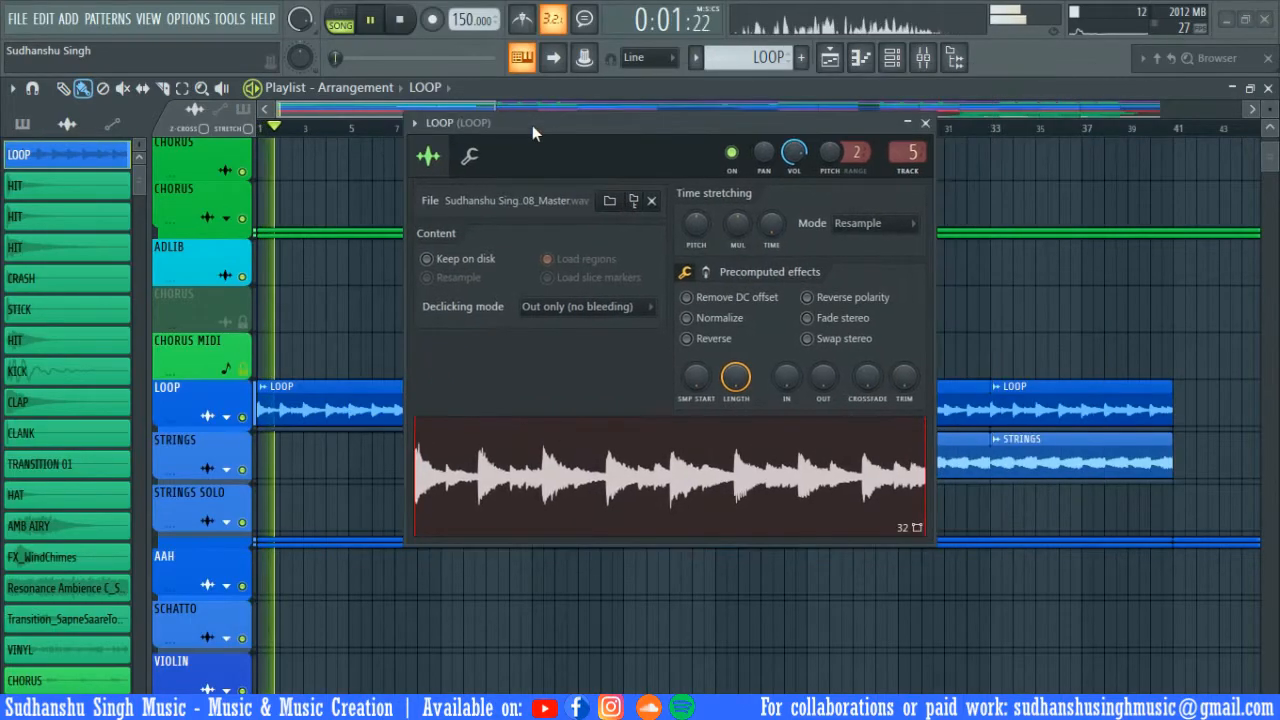
key(Escape)
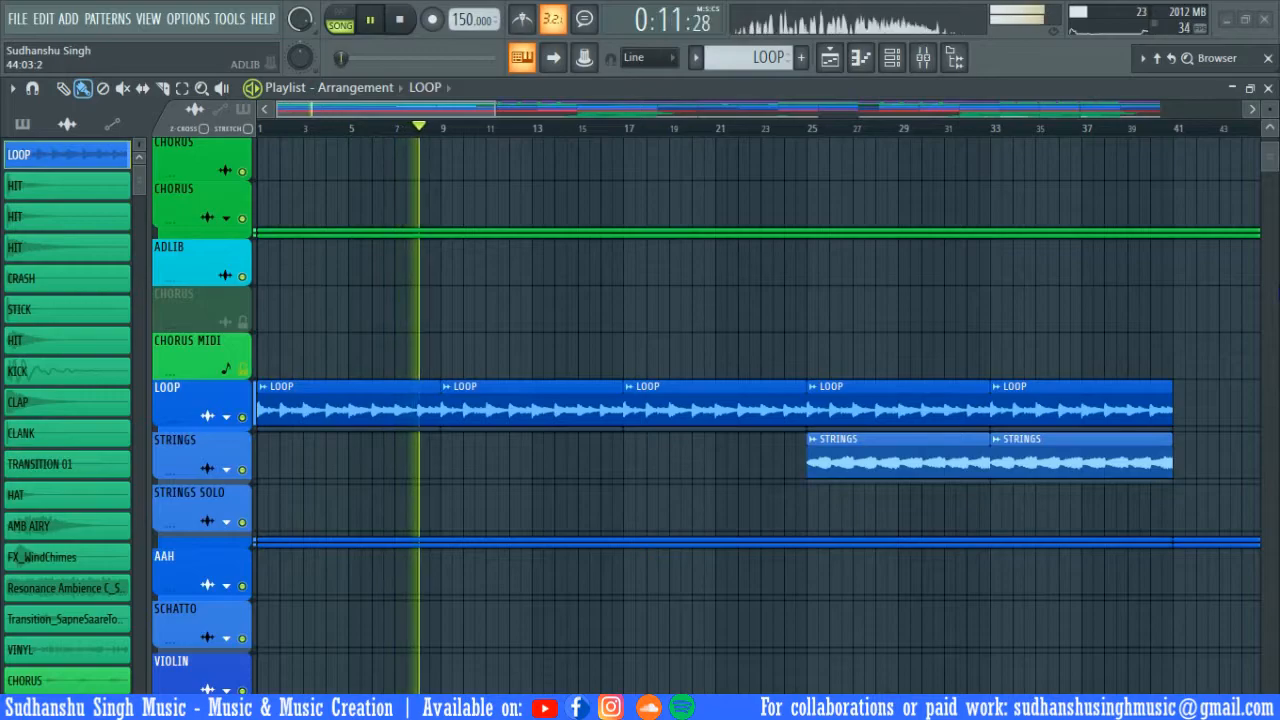
key(space)
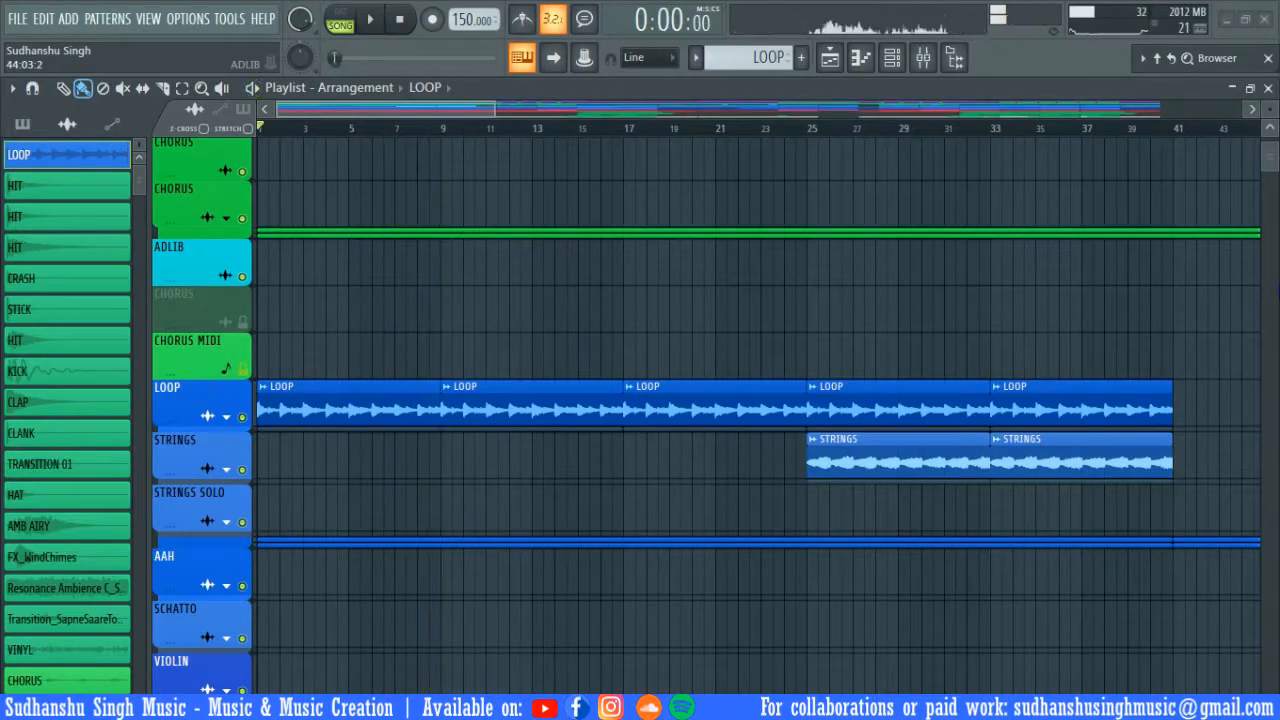
- Expand the LOOP track group and show its pattern's Kontakt C7 Grand Piano instrument beside the piano roll notes
click(226, 417)
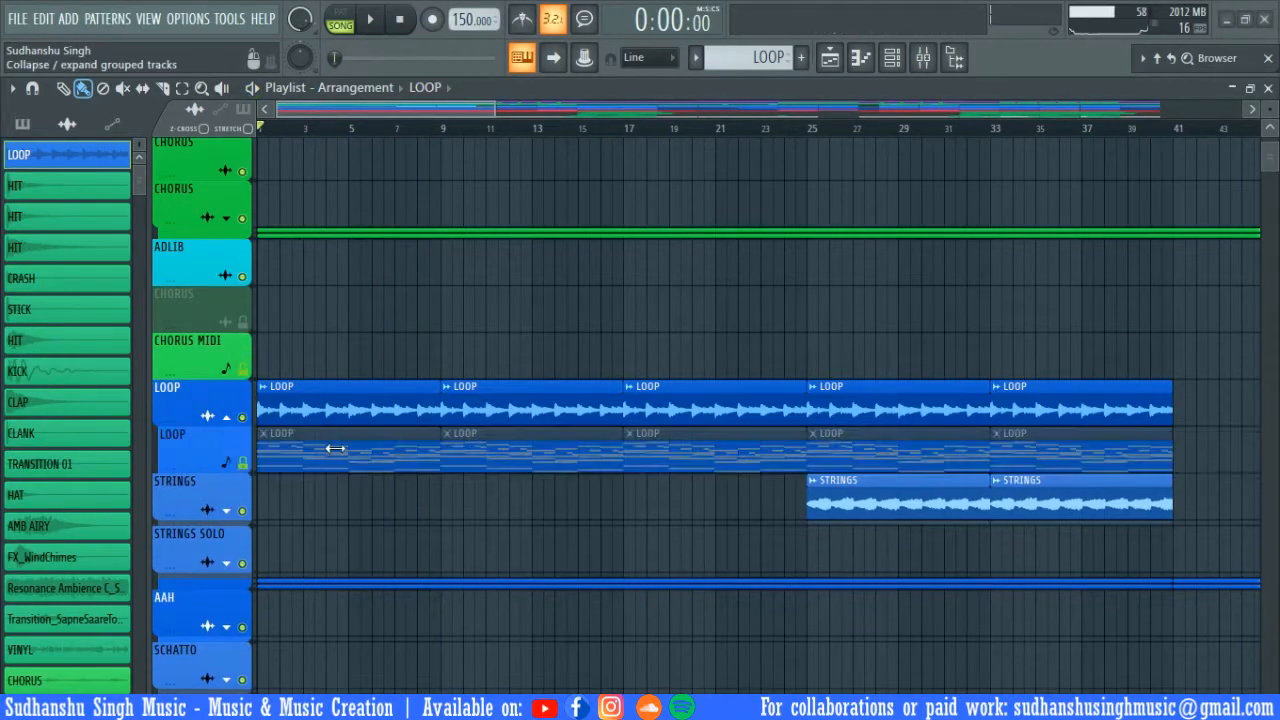
click(349, 449)
click(892, 58)
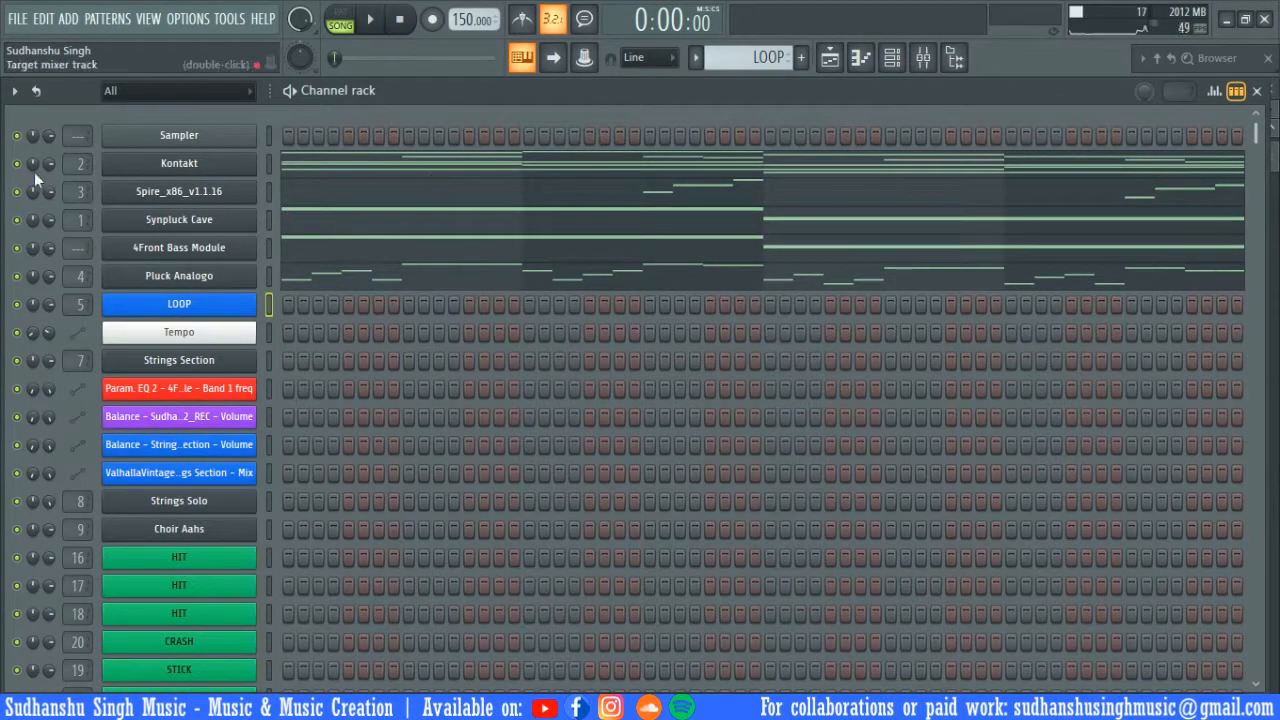
click(186, 165)
drag(501, 84, 737, 101)
click(401, 175)
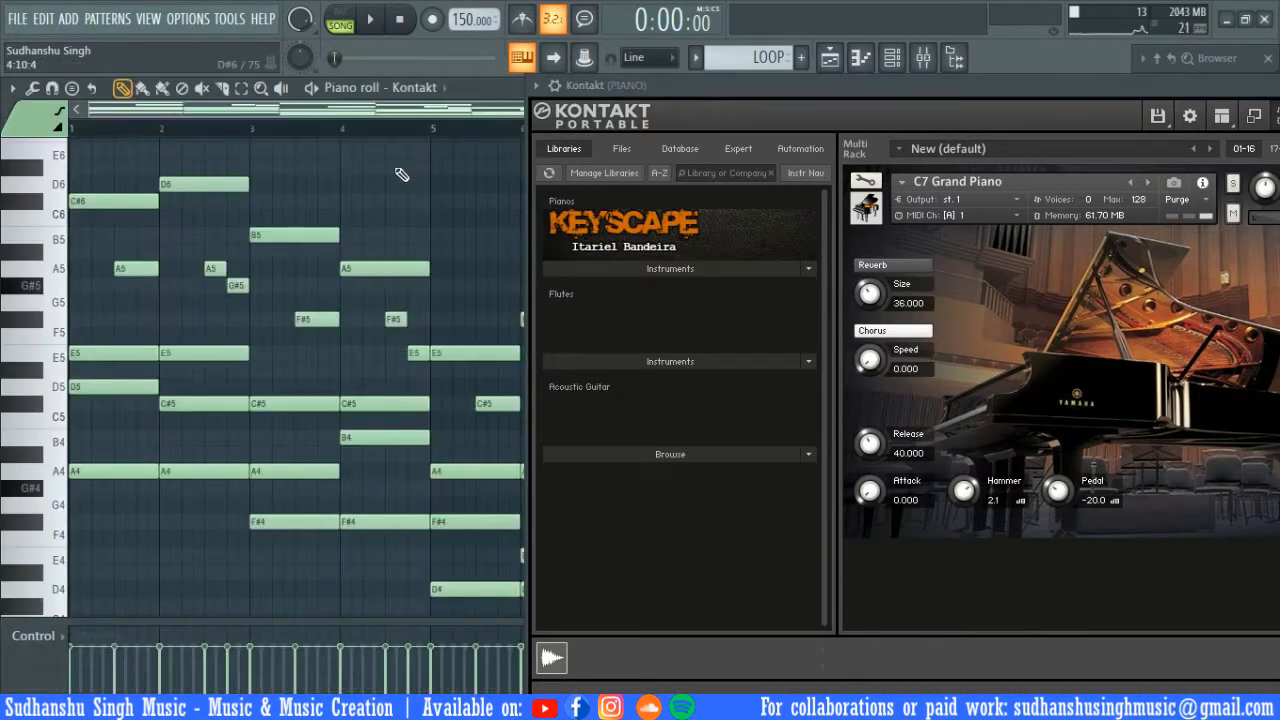
- Play the Kontakt piano notes in pattern mode and close the instrument window
drag(437, 135, 338, 18)
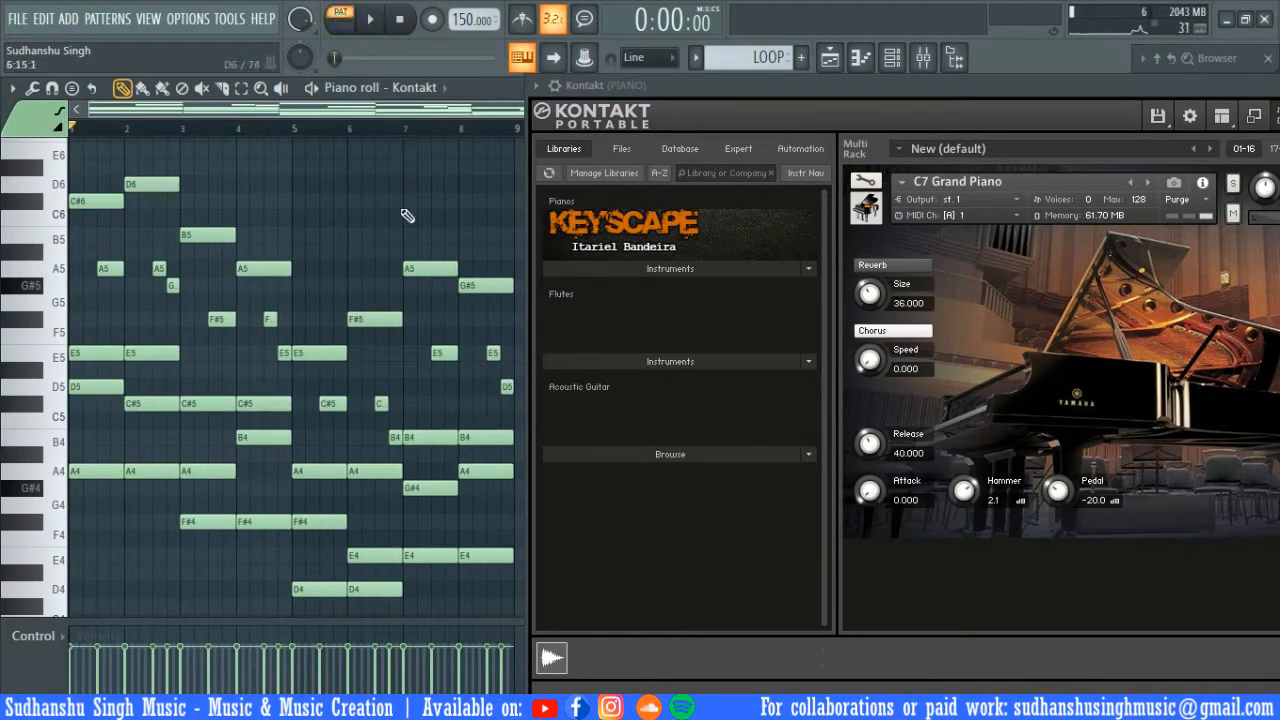
key(space)
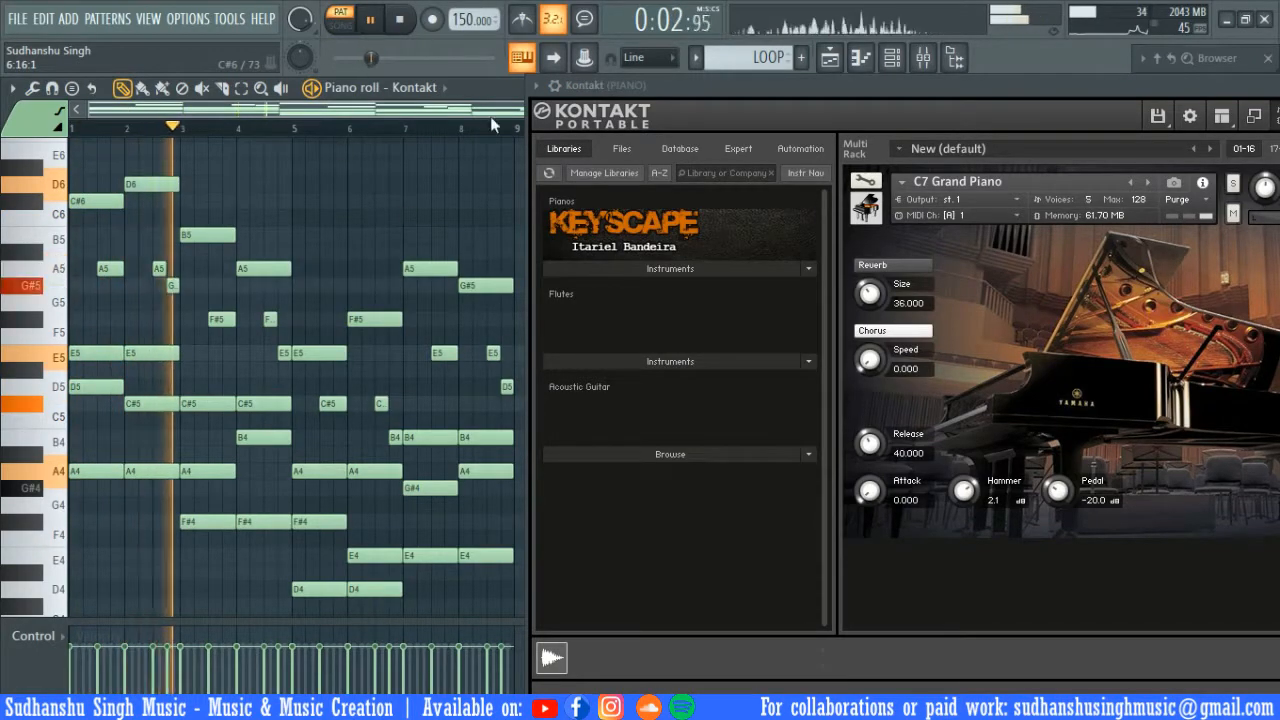
drag(728, 88, 266, 92)
click(994, 85)
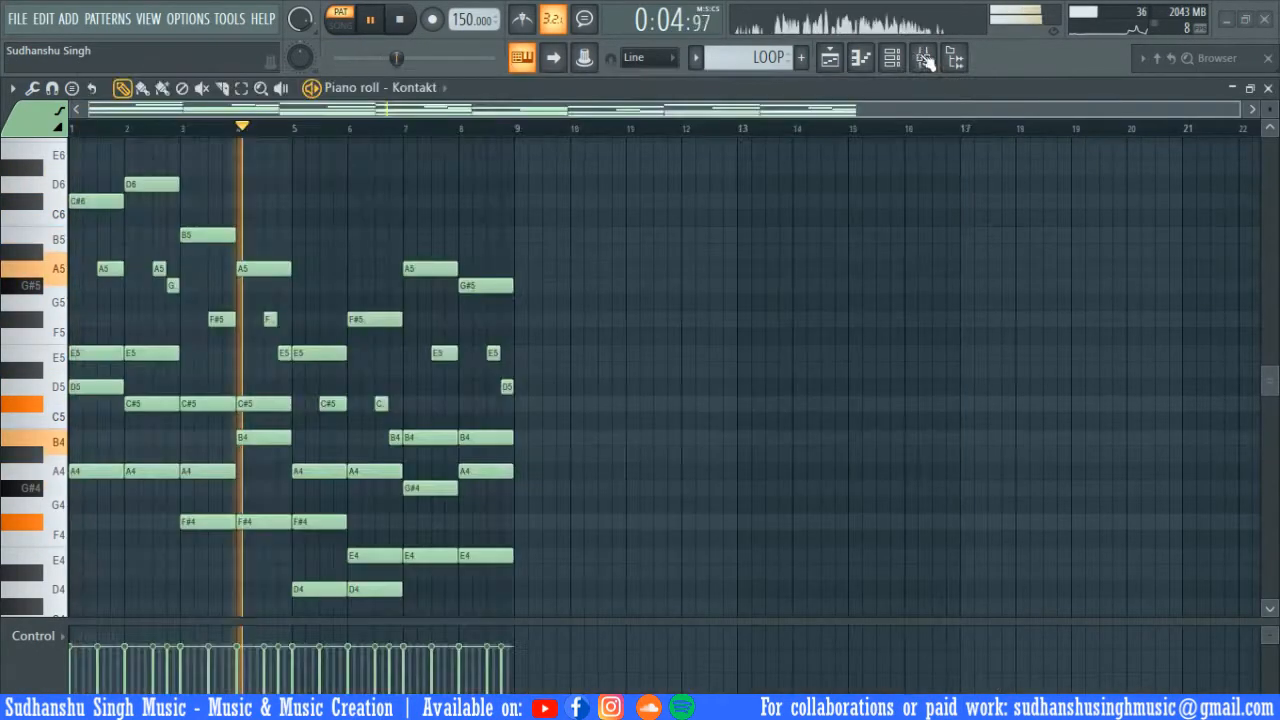
- Compare the piano without and with its OTT and FabFilter Saturn 2 effects on the PIANO mixer track
click(924, 60)
key(space)
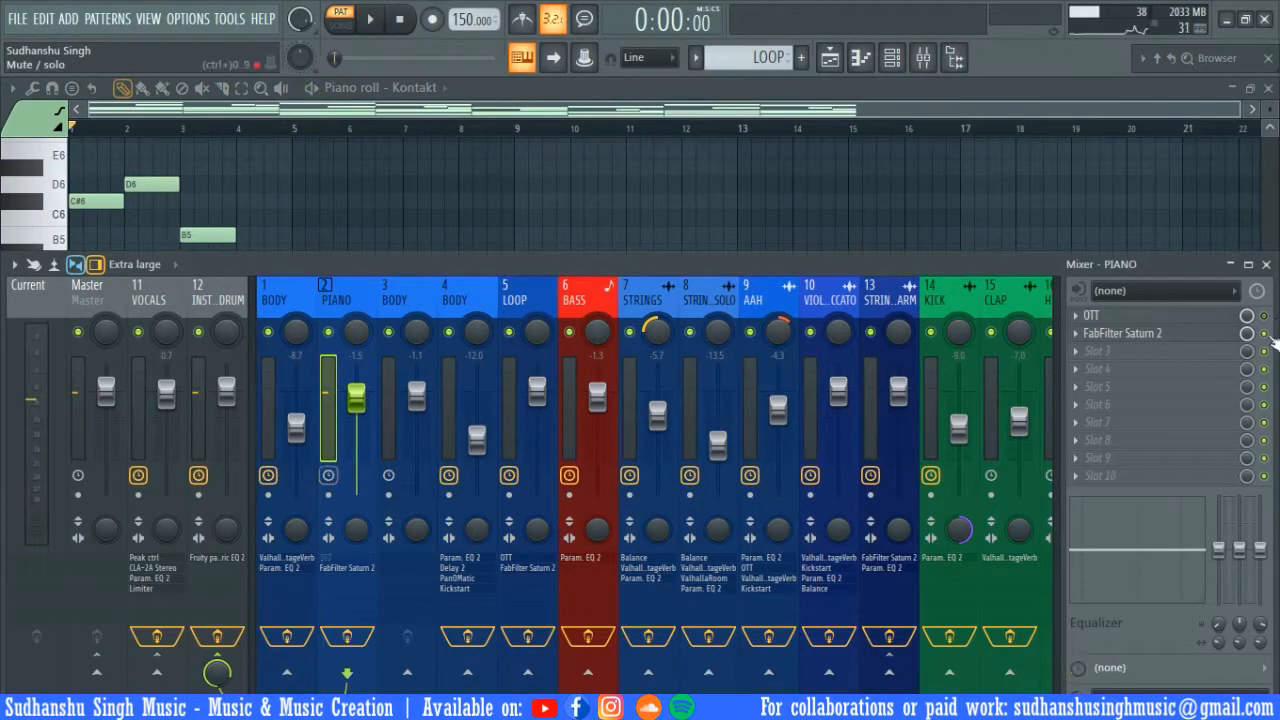
key(space)
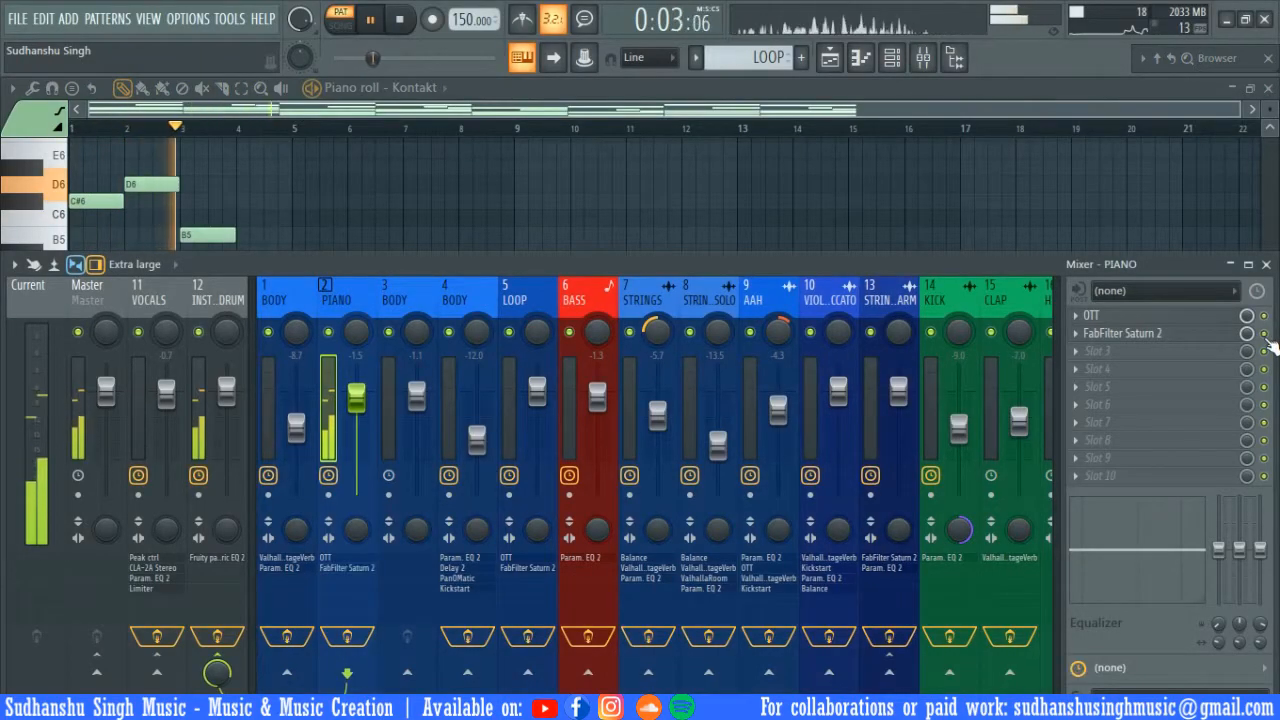
click(1266, 264)
key(space)
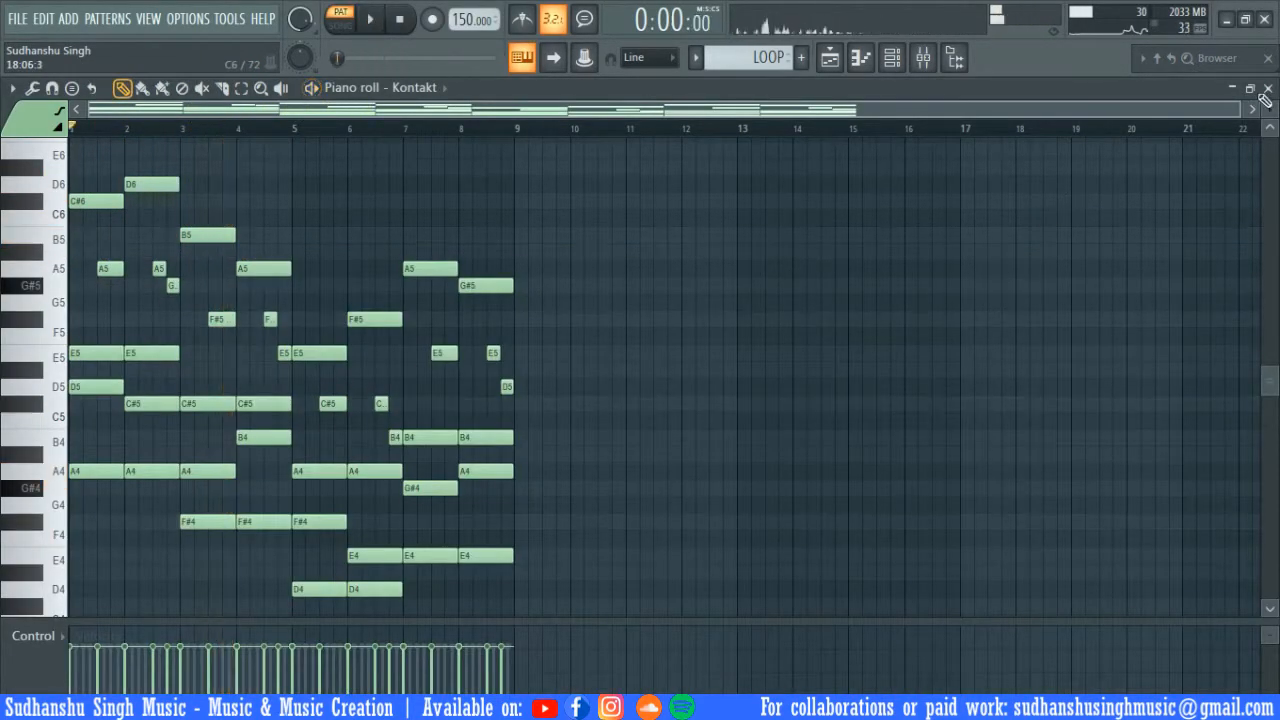
- Solo the Spire channel of the LOOP pattern and audition its note phrases in the piano roll
click(1268, 88)
key(F9)
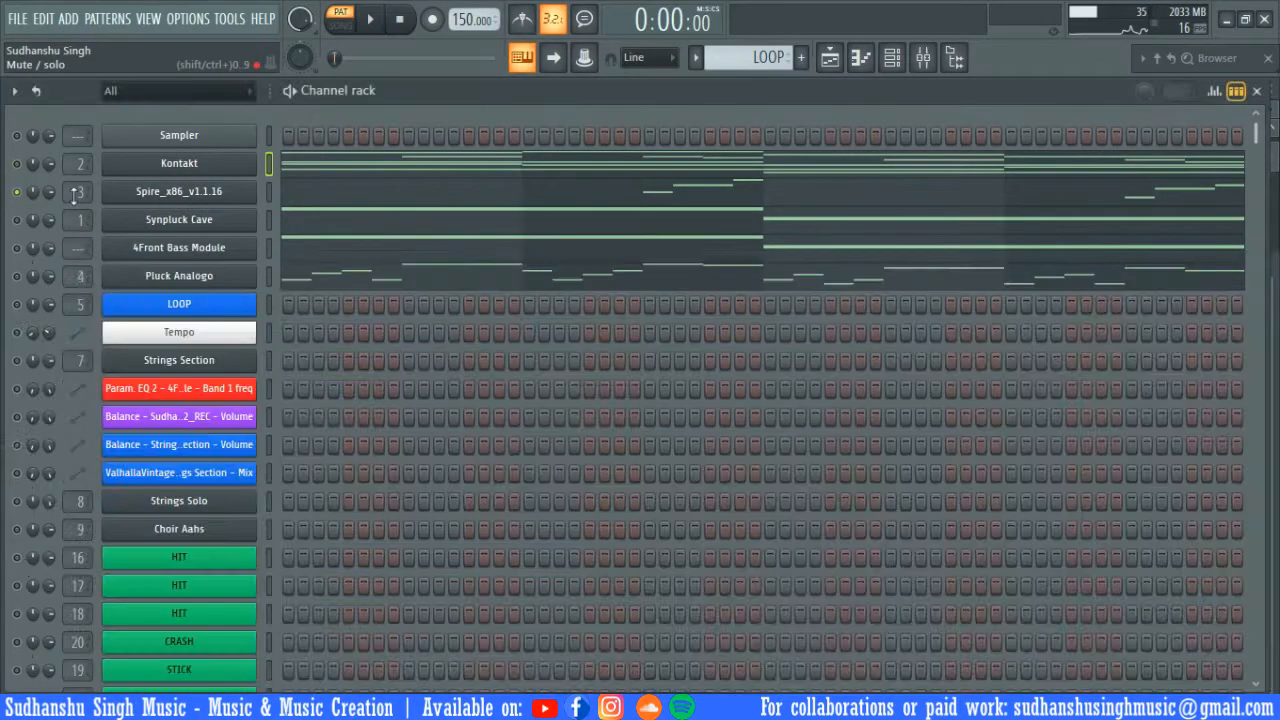
click(438, 204)
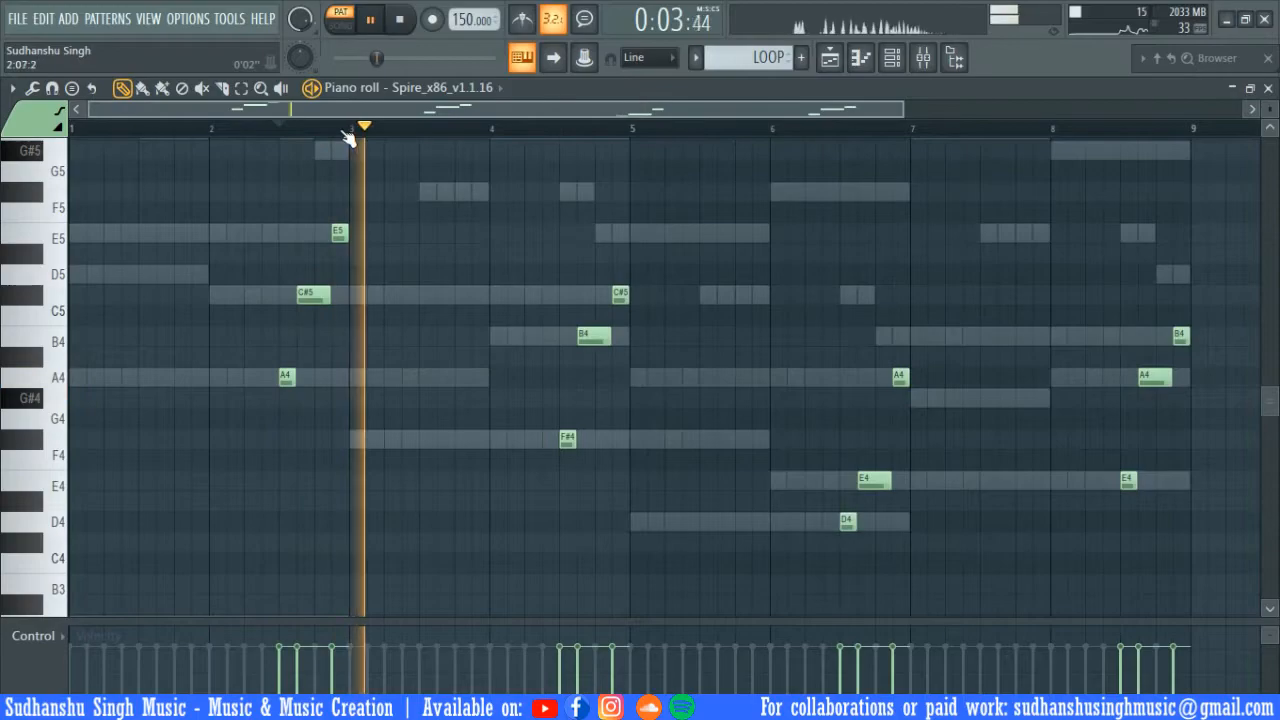
click(563, 130)
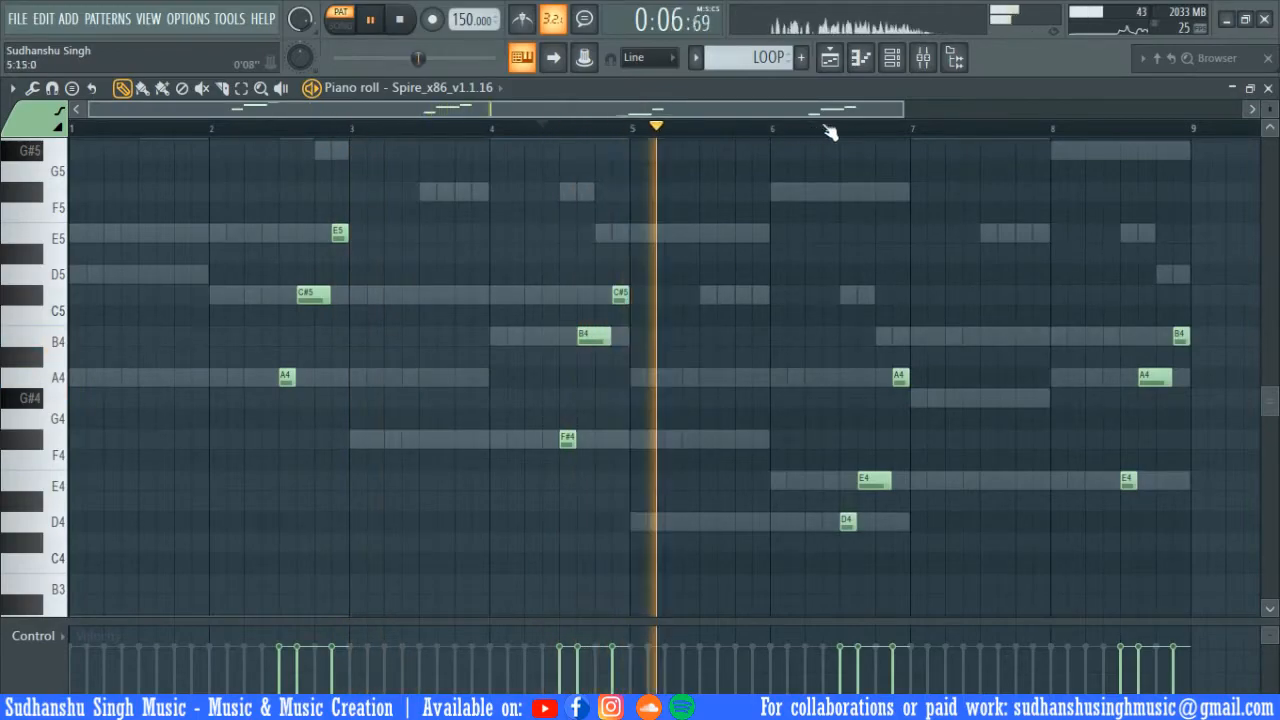
click(1095, 131)
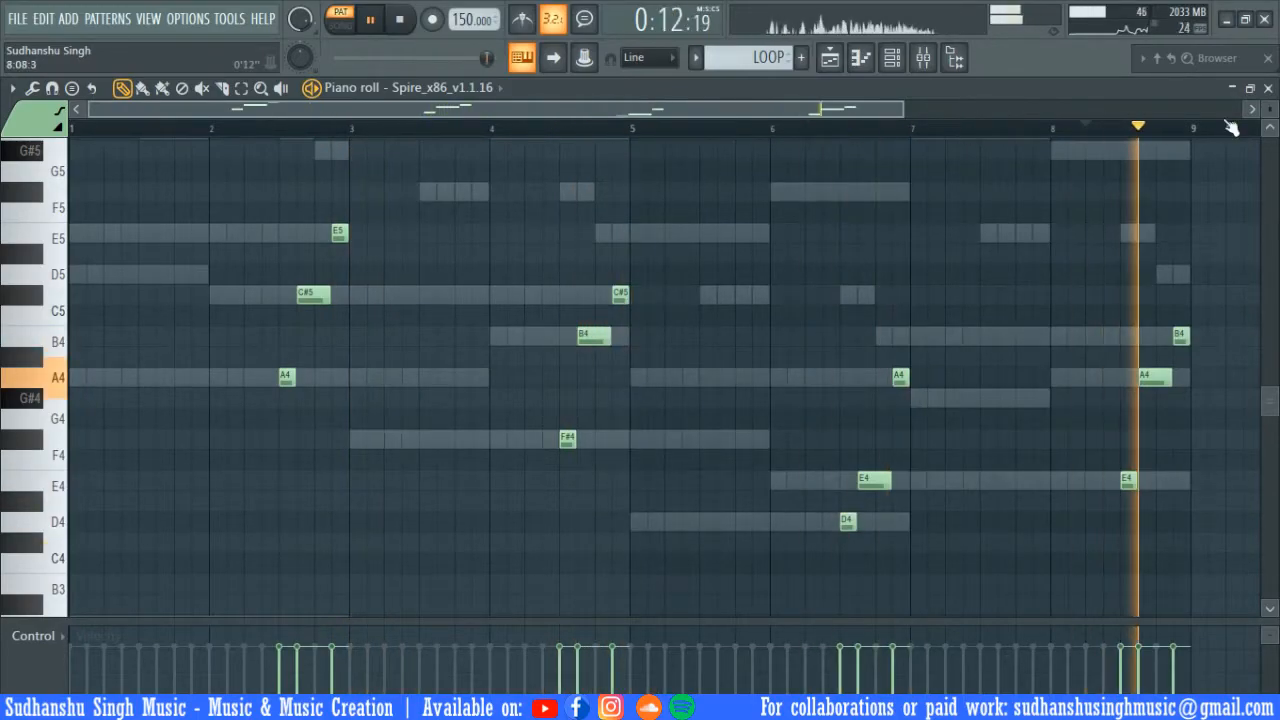
key(space)
click(1268, 88)
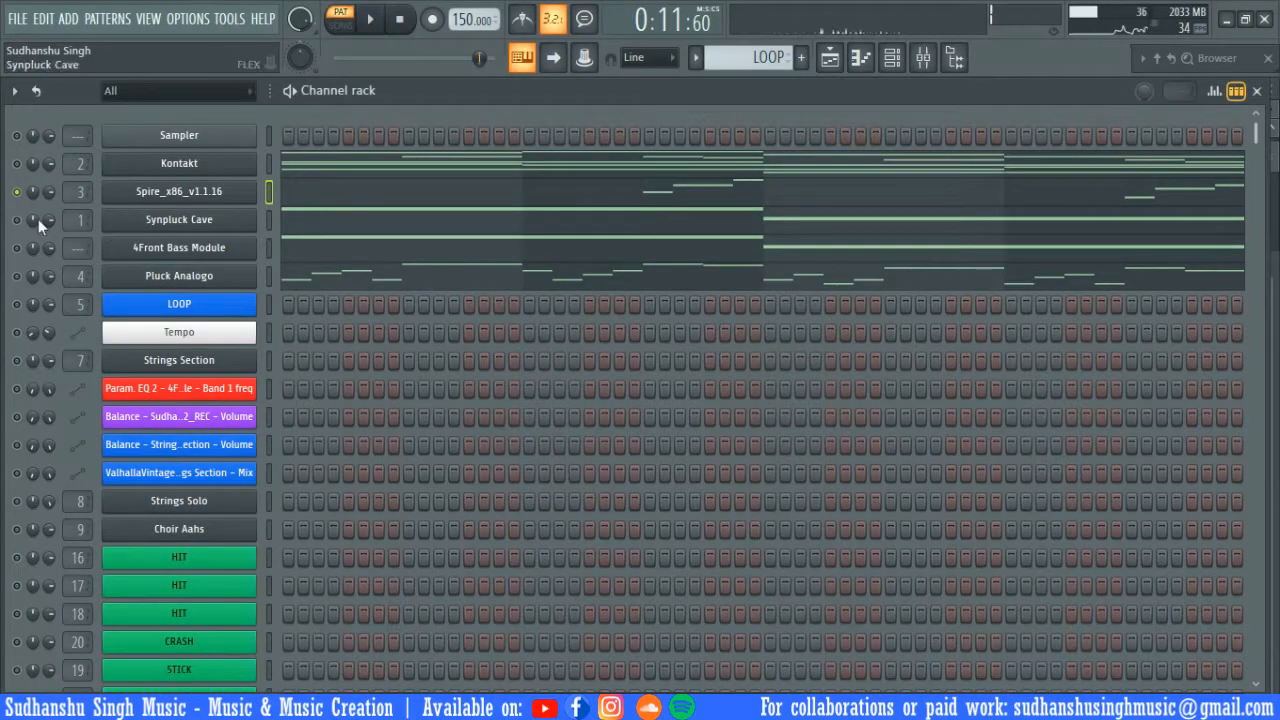
- Show all of the Synpluck Cave channel's notes in the piano roll and play through them
click(364, 228)
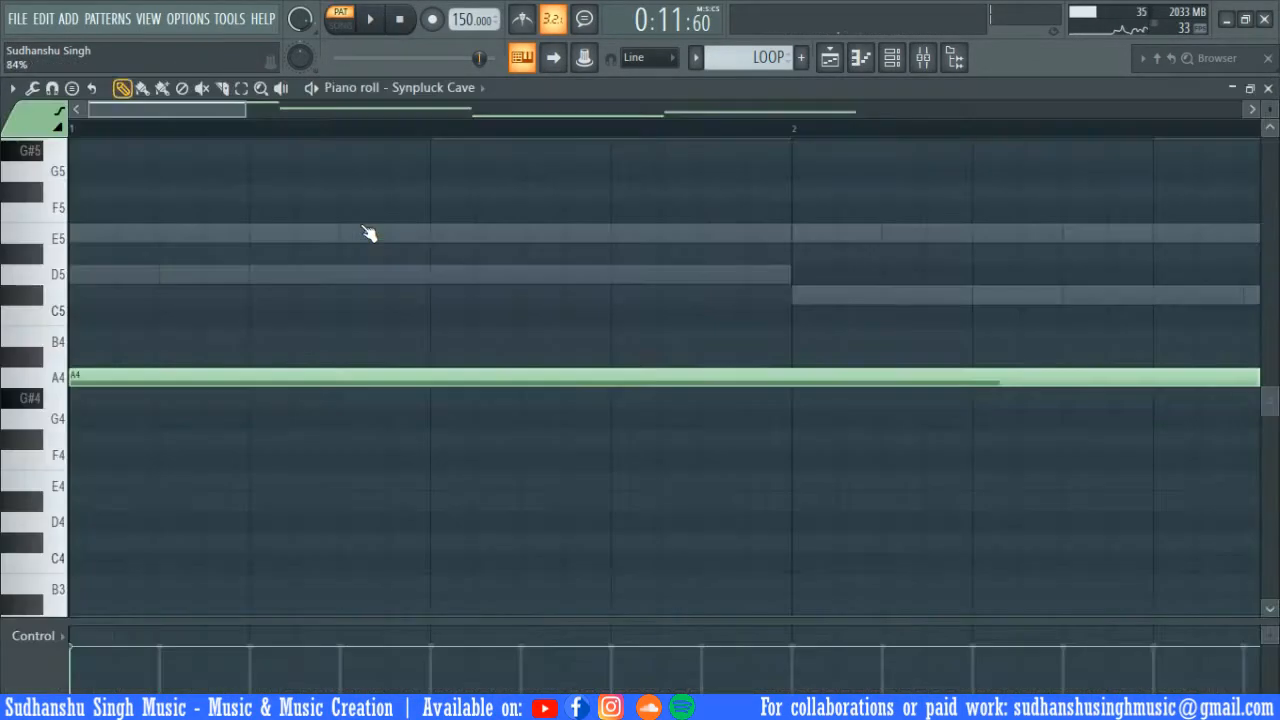
key(space)
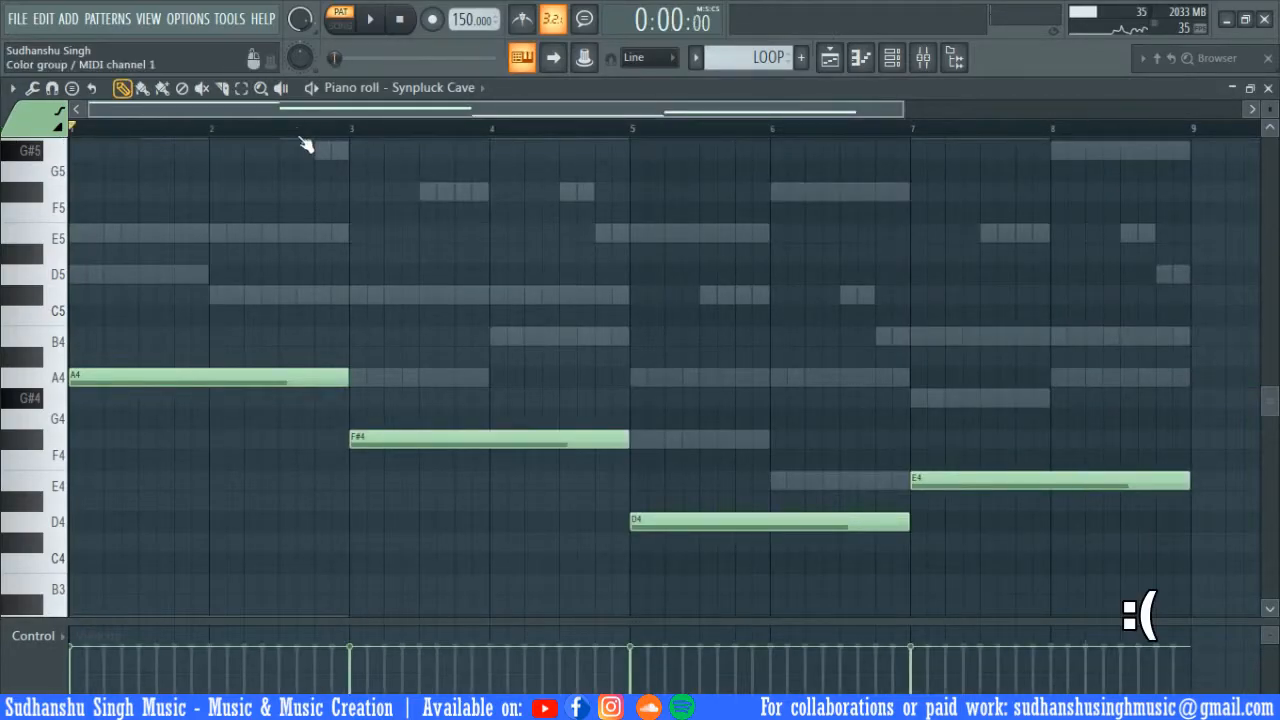
scroll(309, 140, down, 2)
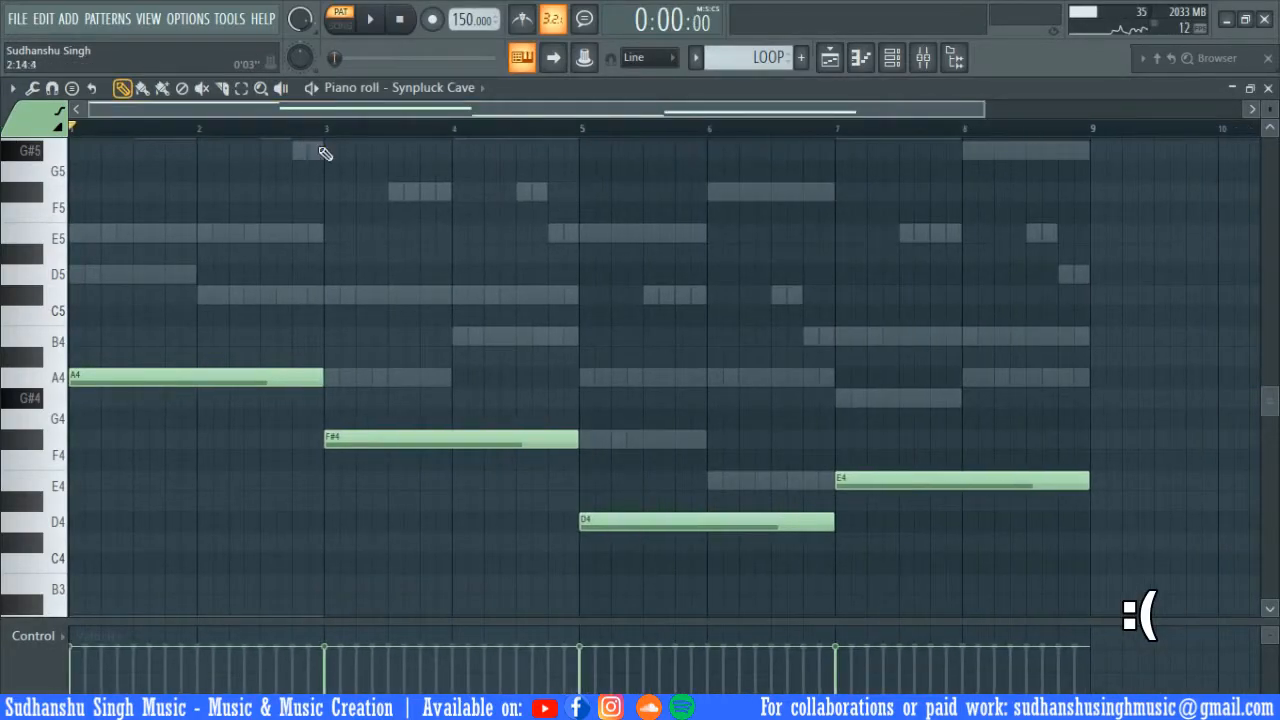
key(space)
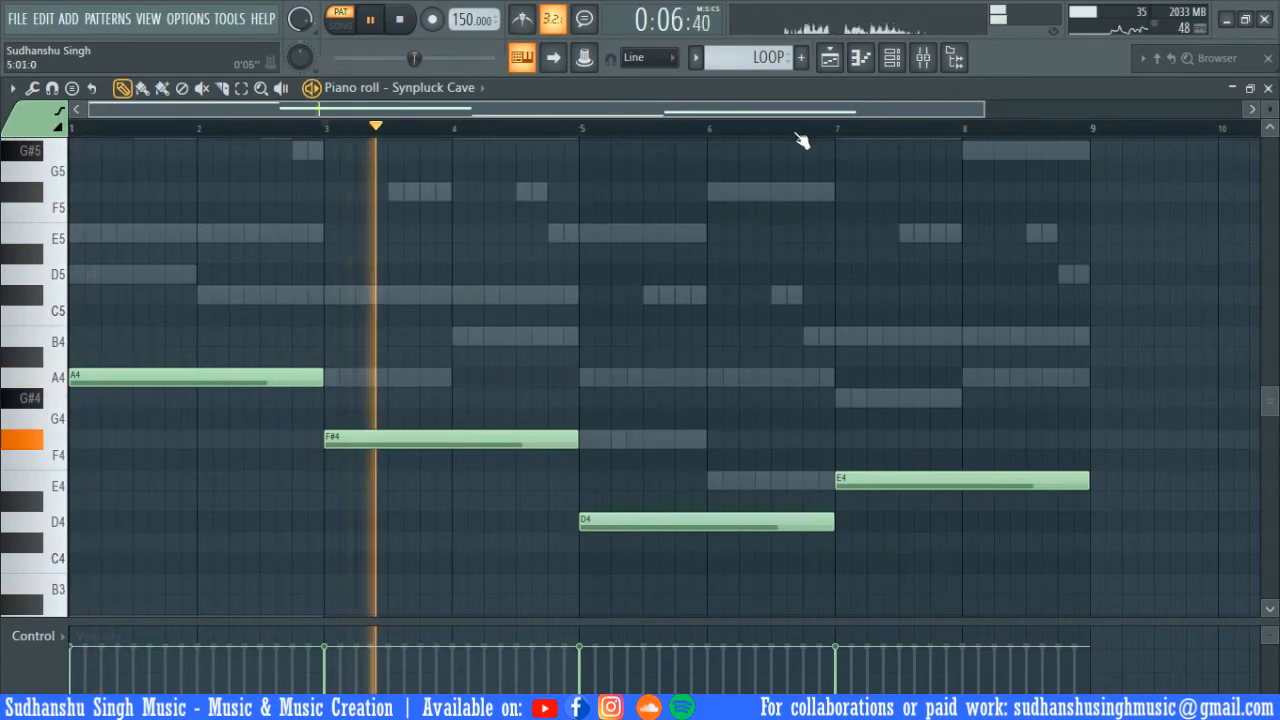
click(845, 128)
key(space)
- Solo the 4Front Bass Module channel, play its bass notes, and view the instrument's plugin window
click(891, 57)
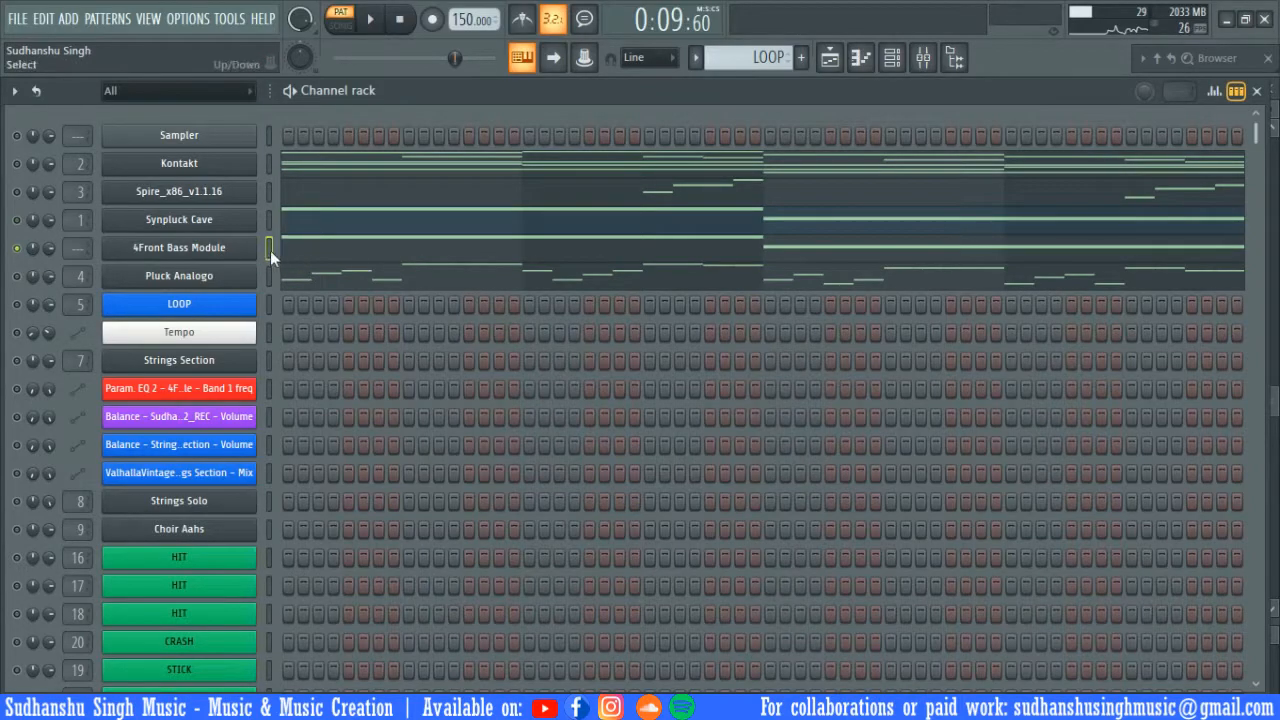
key(space)
click(384, 255)
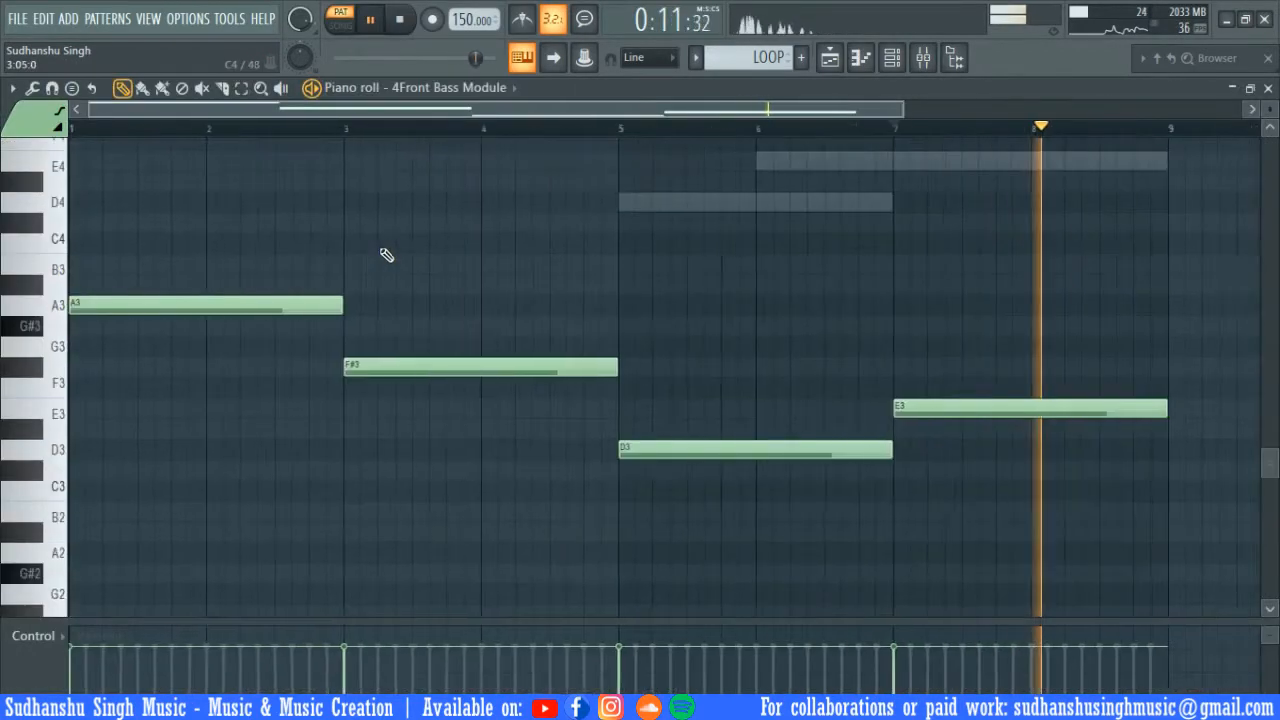
click(895, 57)
click(212, 249)
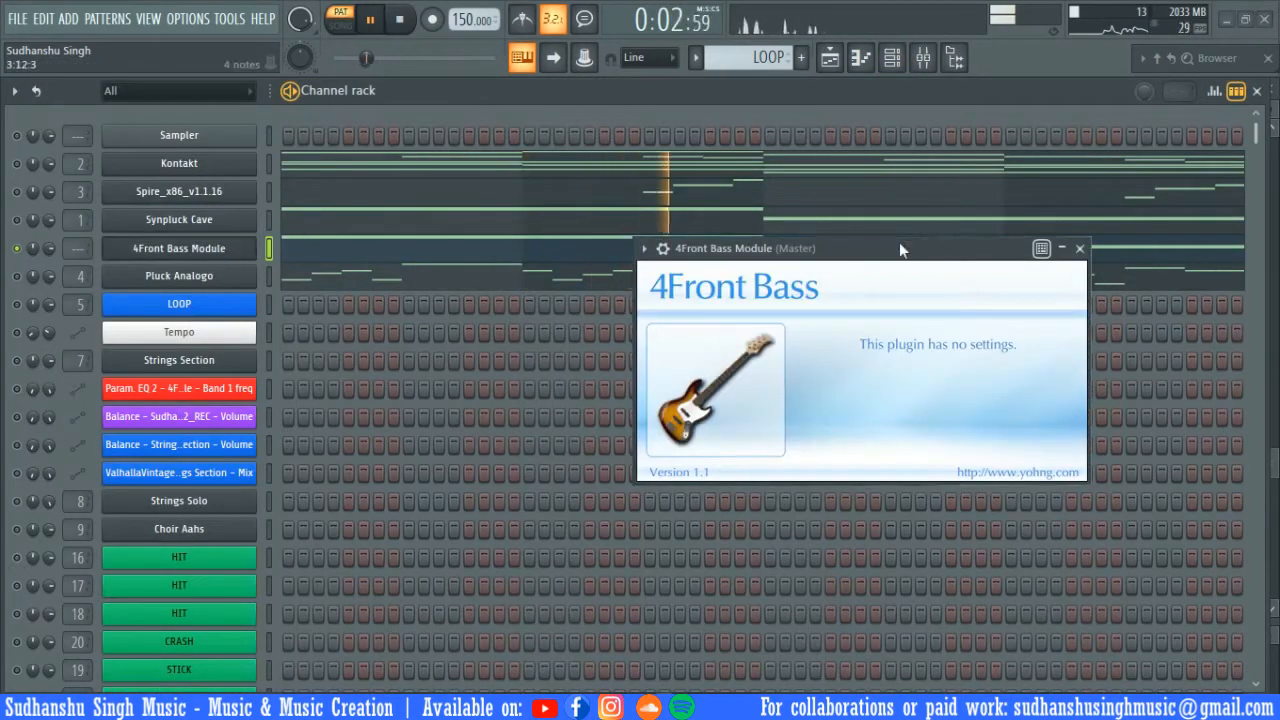
drag(899, 248, 772, 250)
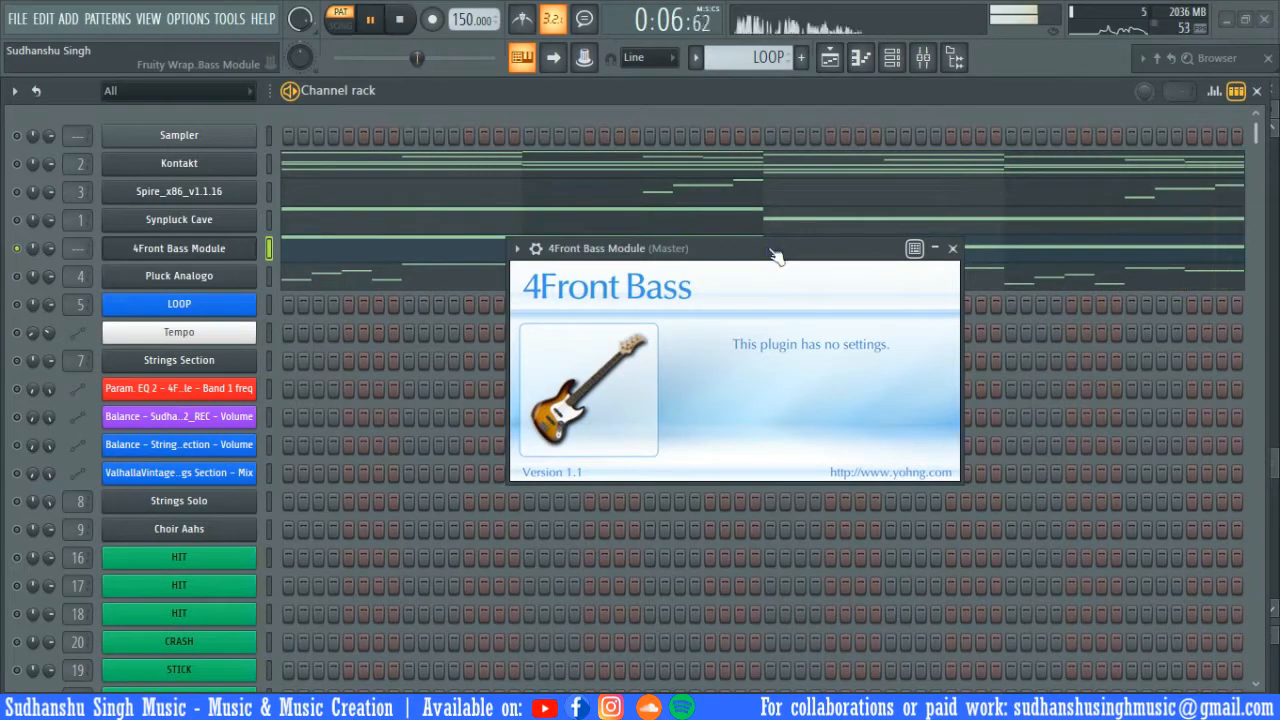
key(Escape)
key(space)
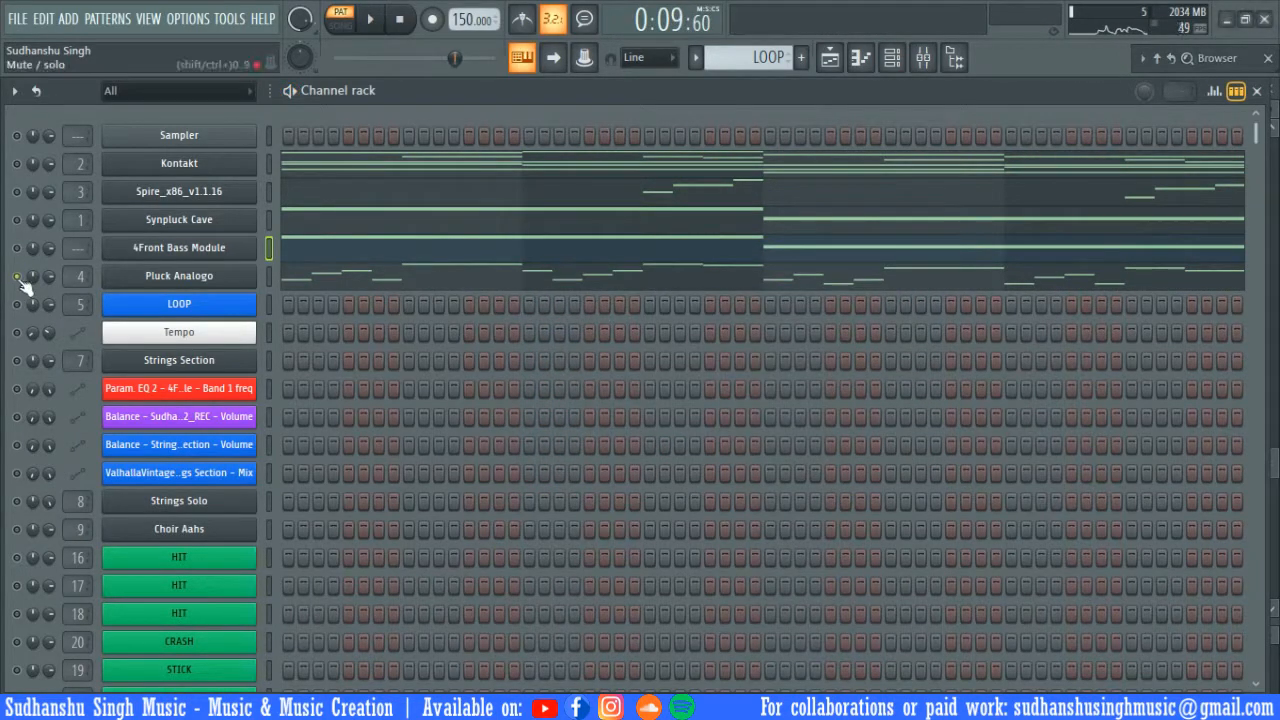
- Solo the Pluck Analogo channel, view its piano roll notes, and open its Harmor instrument
click(267, 276)
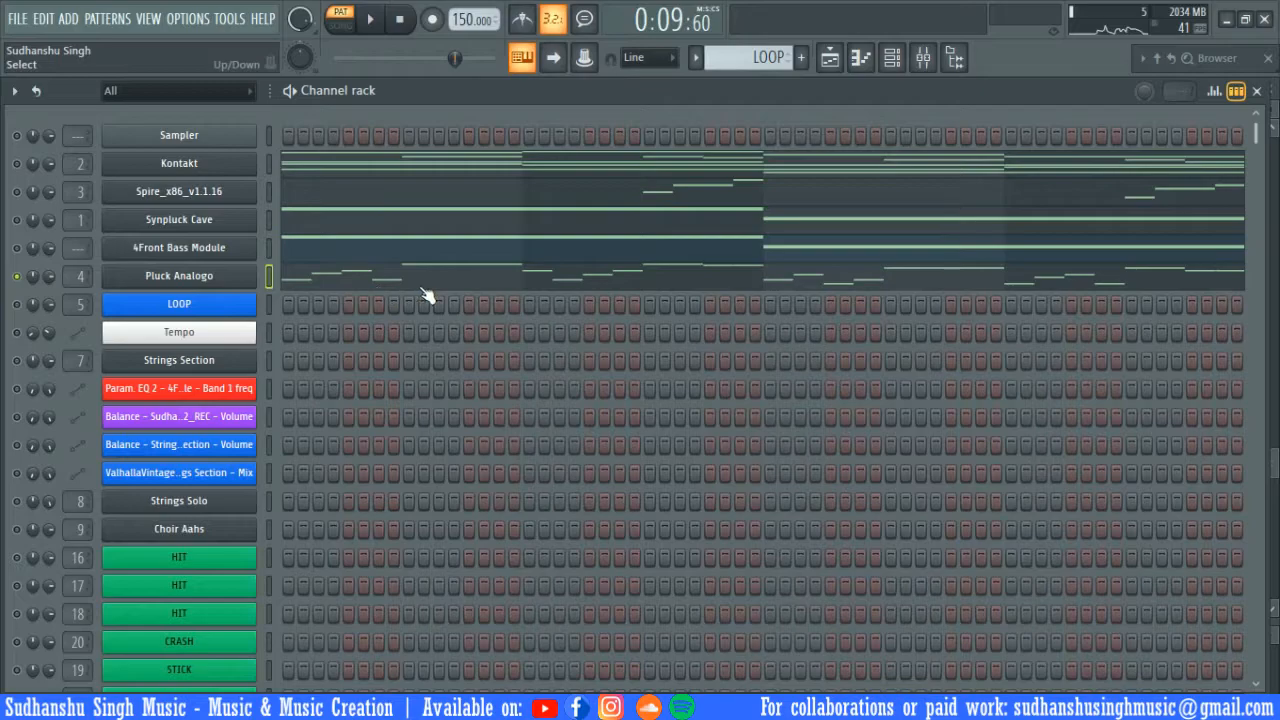
click(520, 285)
drag(354, 129, 12, 138)
click(893, 61)
click(229, 277)
drag(741, 88, 575, 99)
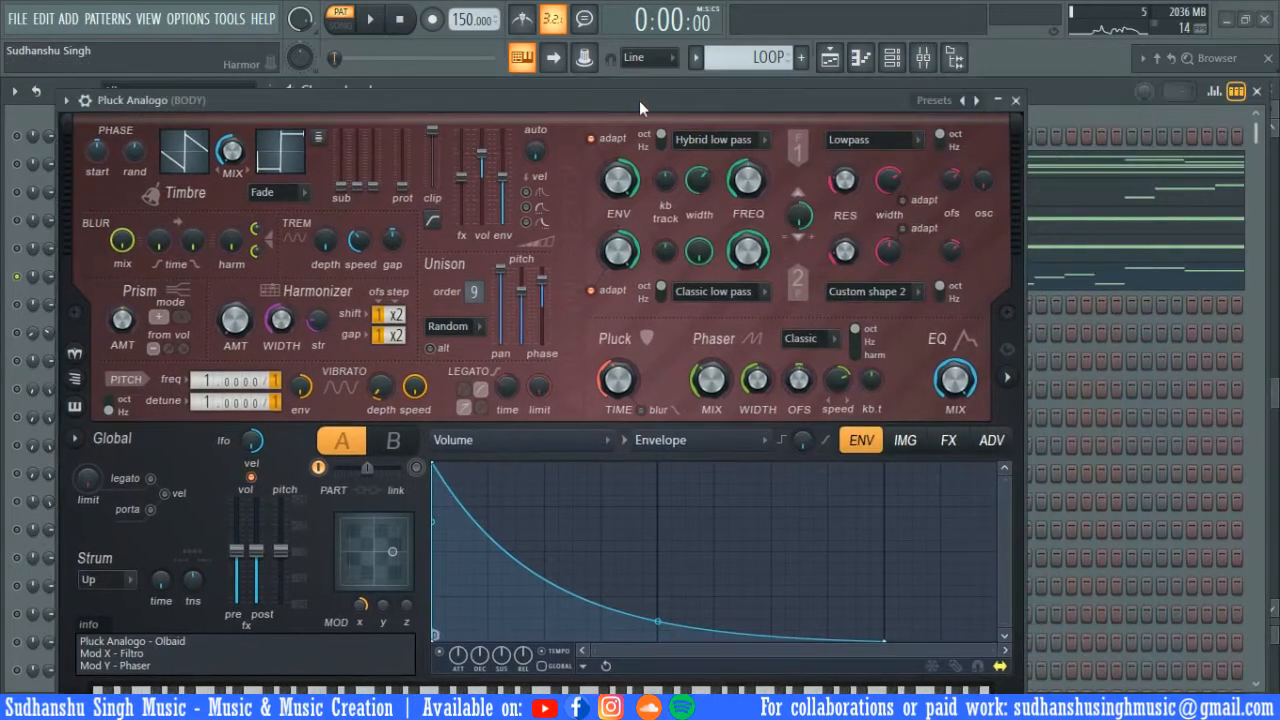
- Play the Pluck Analogo notes in the piano roll
key(F7)
key(space)
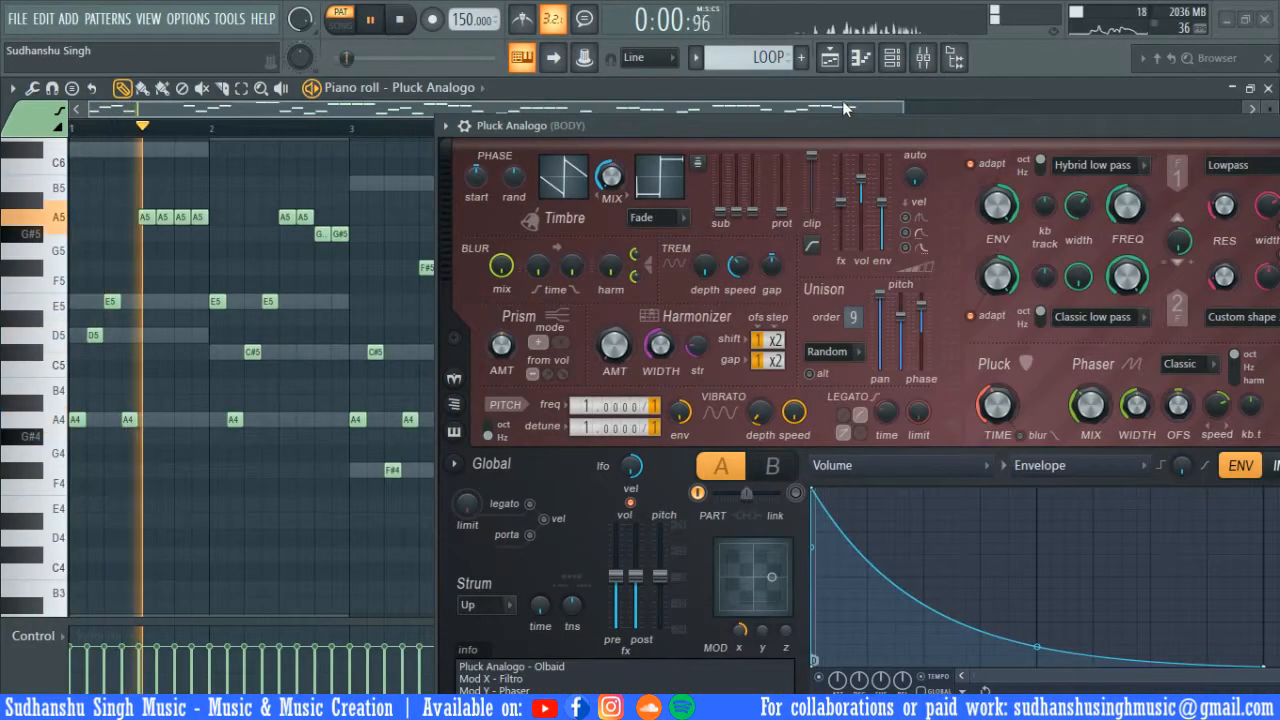
click(842, 100)
key(space)
- Bypass the effects on mixer track 4 (BODY), play the dry pluck, and switch the track's effects back on
click(924, 58)
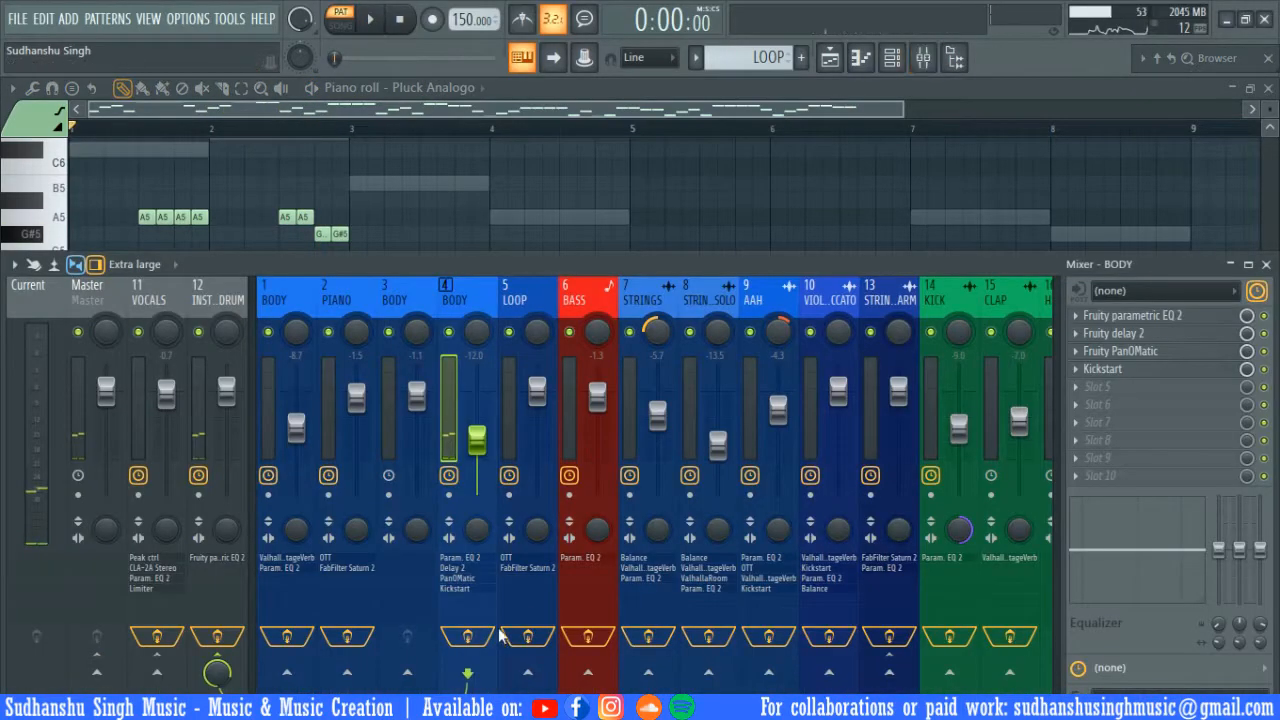
click(478, 636)
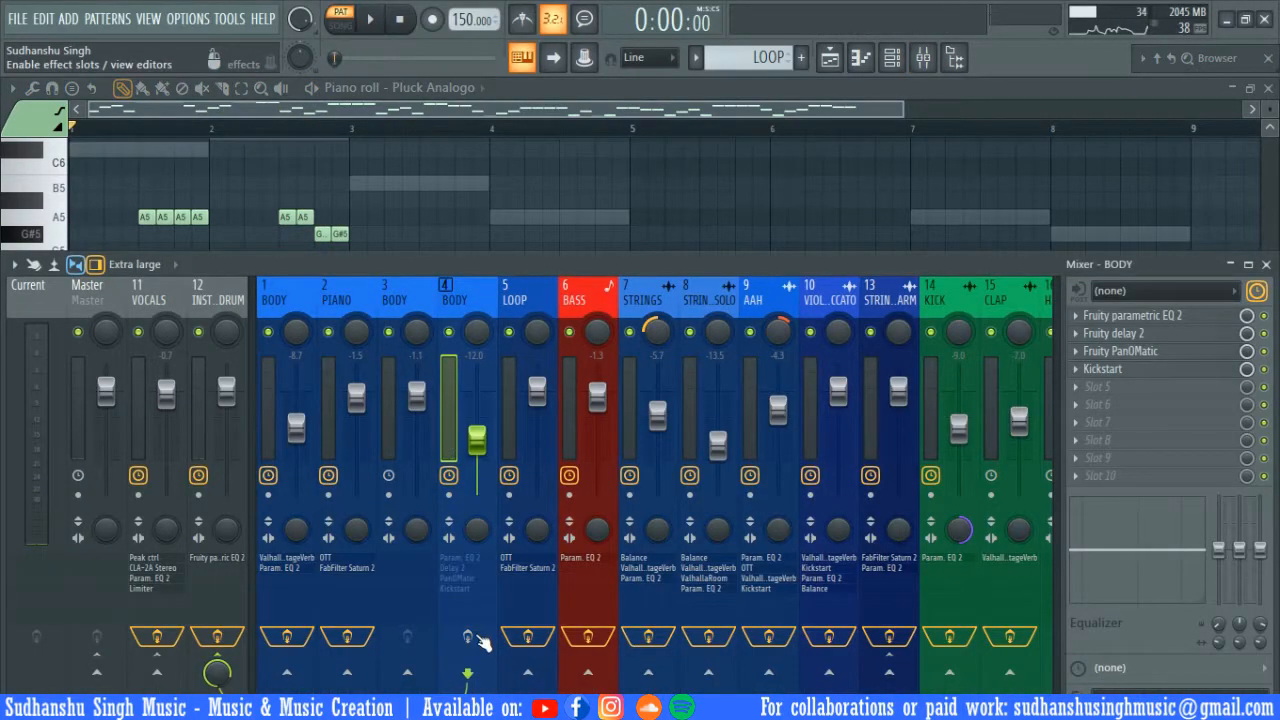
key(space)
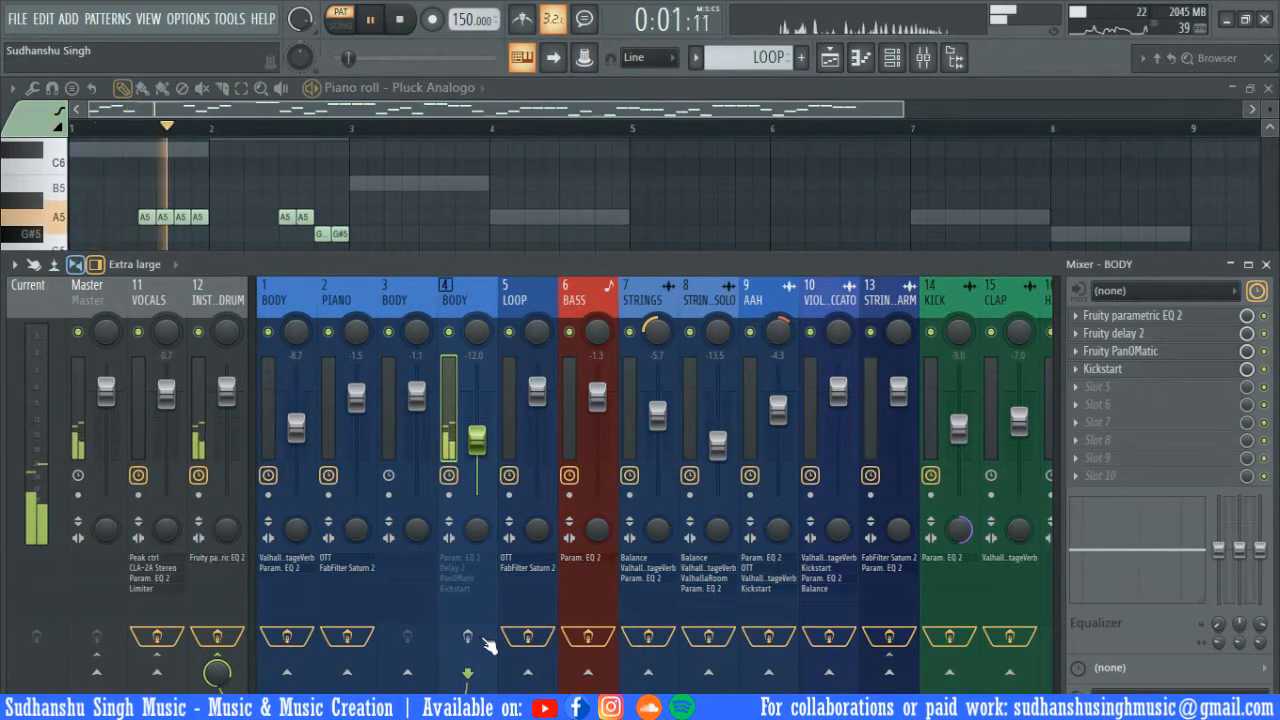
click(467, 636)
key(space)
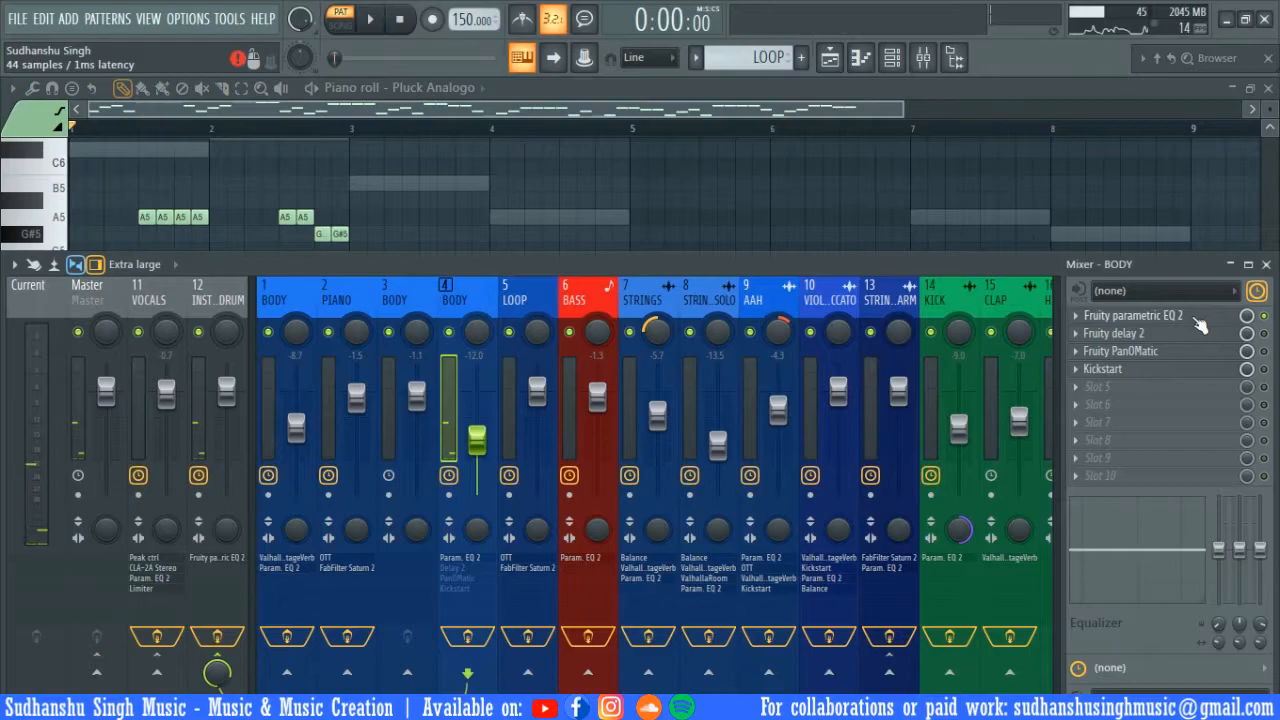
- Open Fruity parametric EQ 2 on the pluck's BODY mixer track and play the pluck with only that effect active
click(1195, 318)
key(space)
key(space)
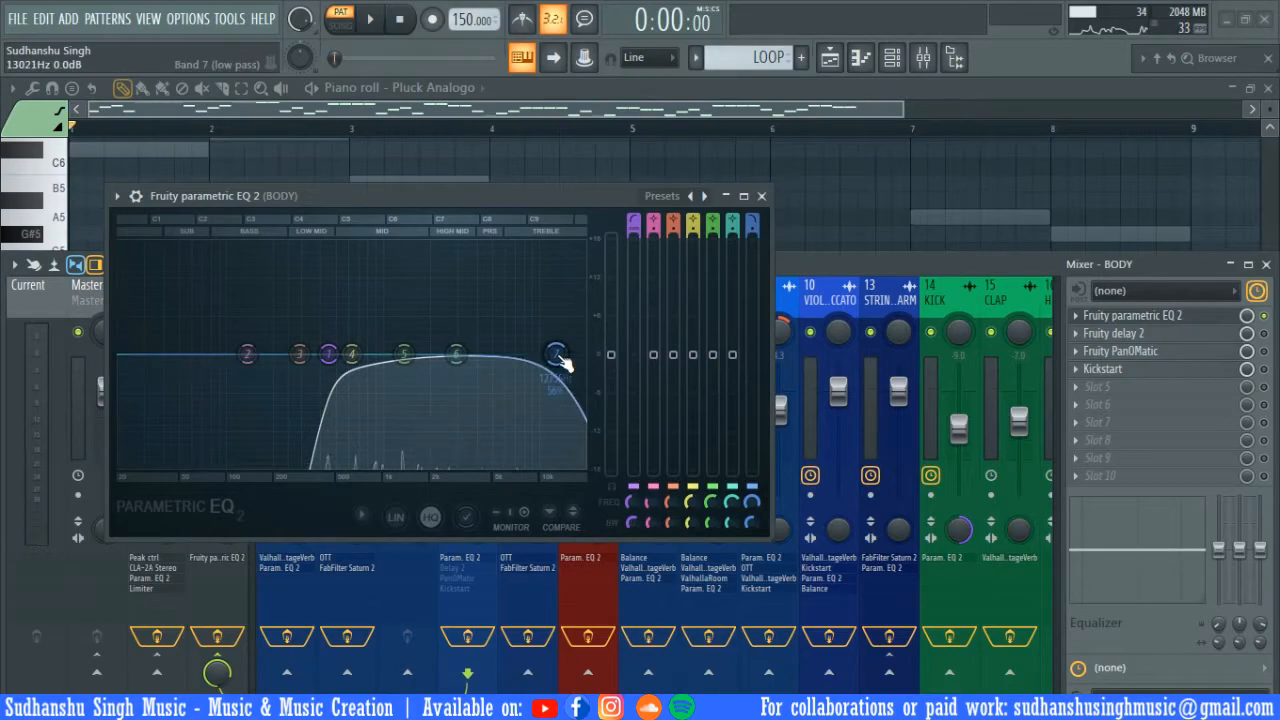
- Enable Fruity delay 2 on the pluck's BODY mixer track, open its settings, and play the notes through it
key(Escape)
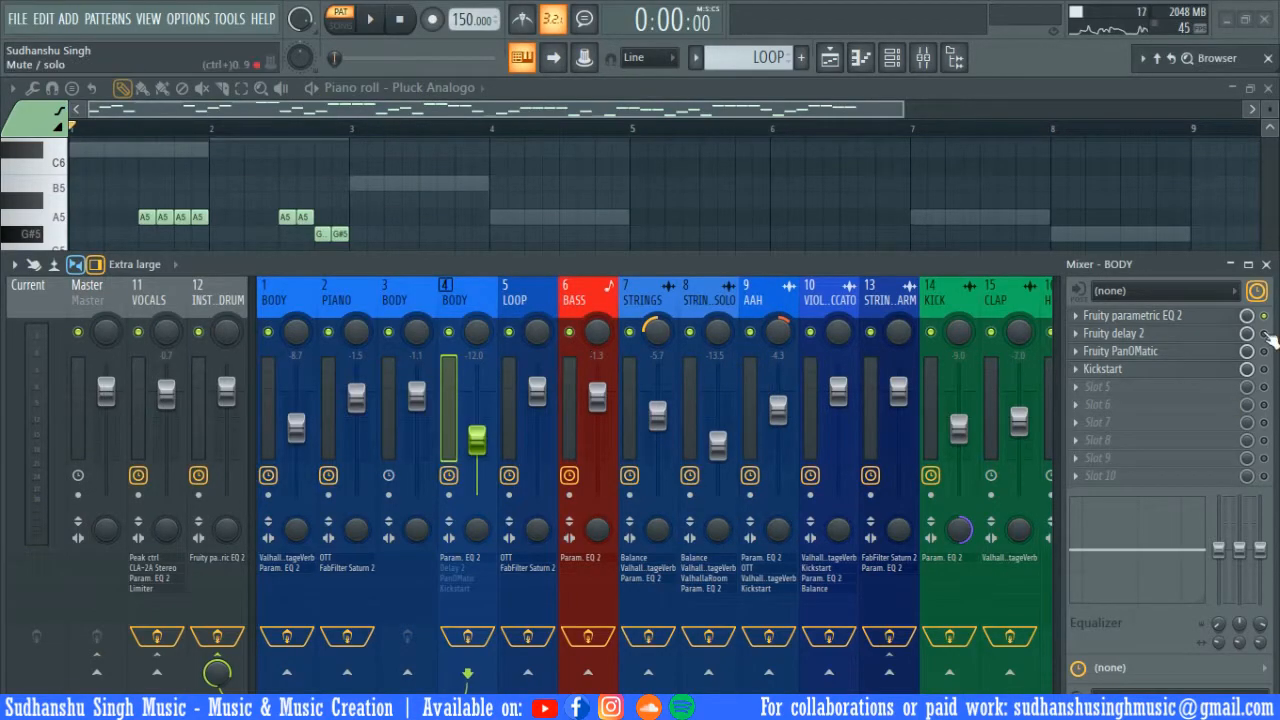
click(1120, 333)
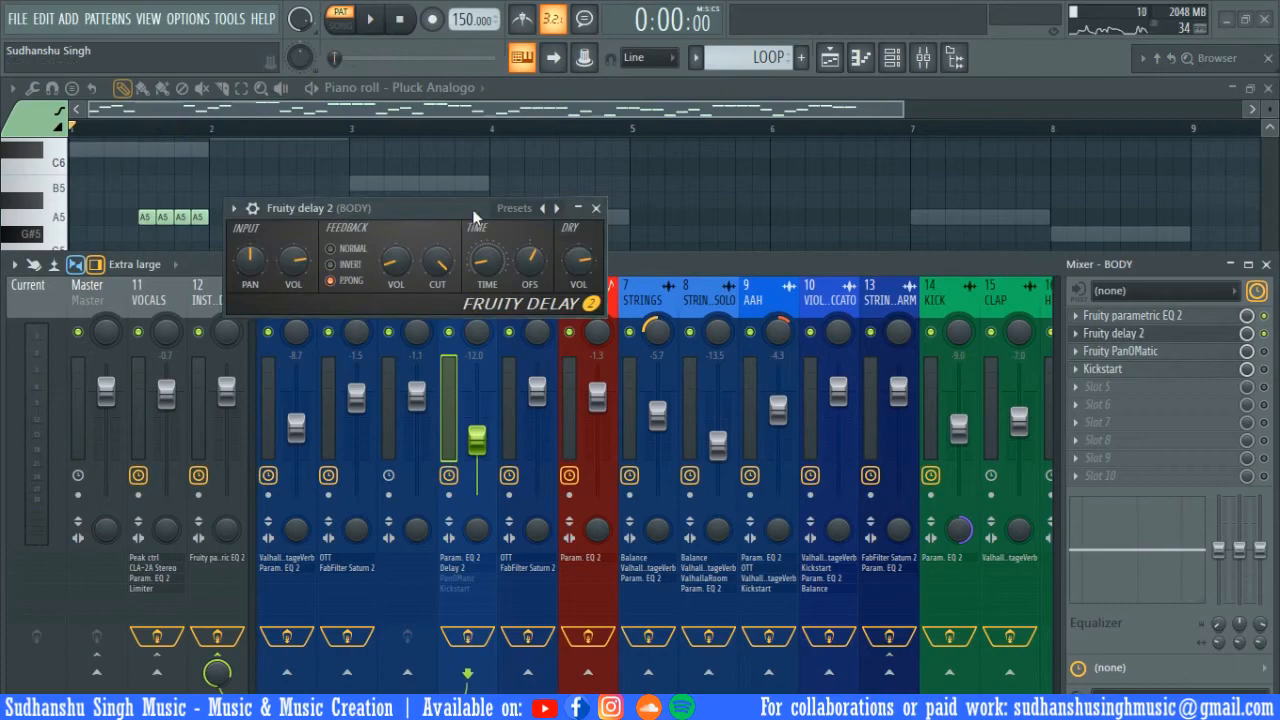
key(space)
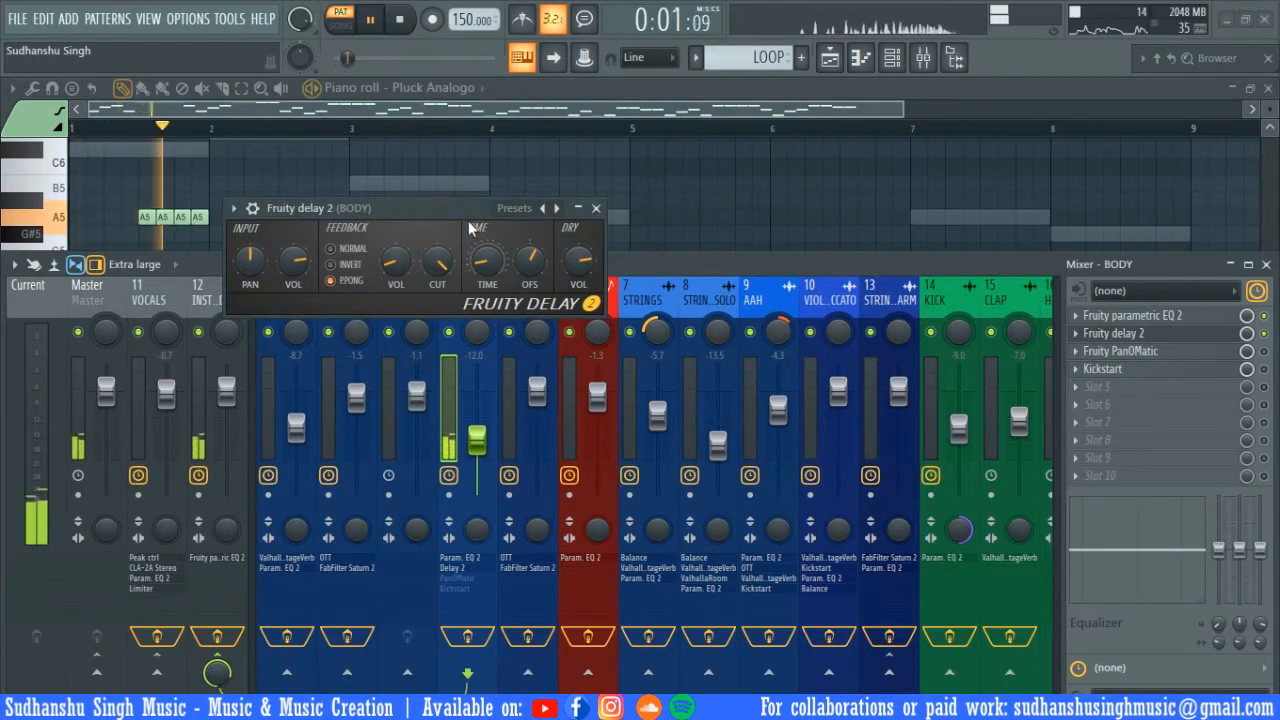
key(space)
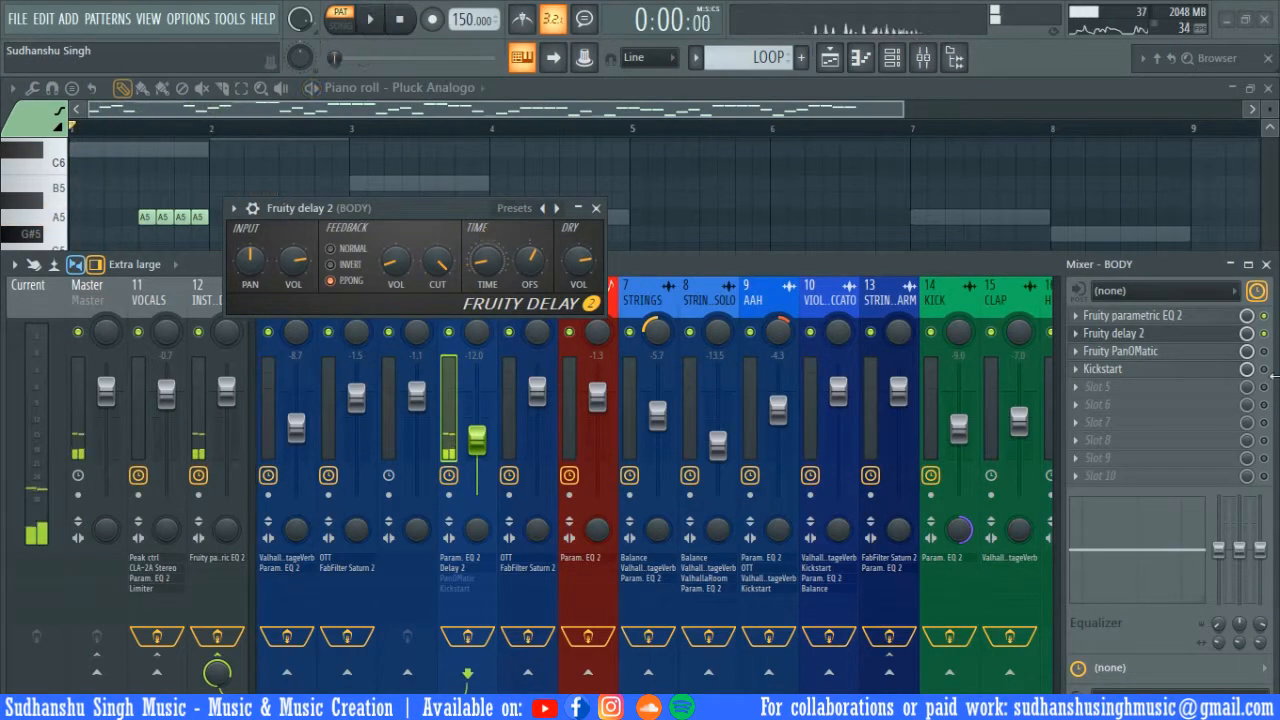
key(Escape)
- Enable Fruity PanOMatic on the pluck's BODY mixer track, open its settings, and play the notes through it
click(1152, 352)
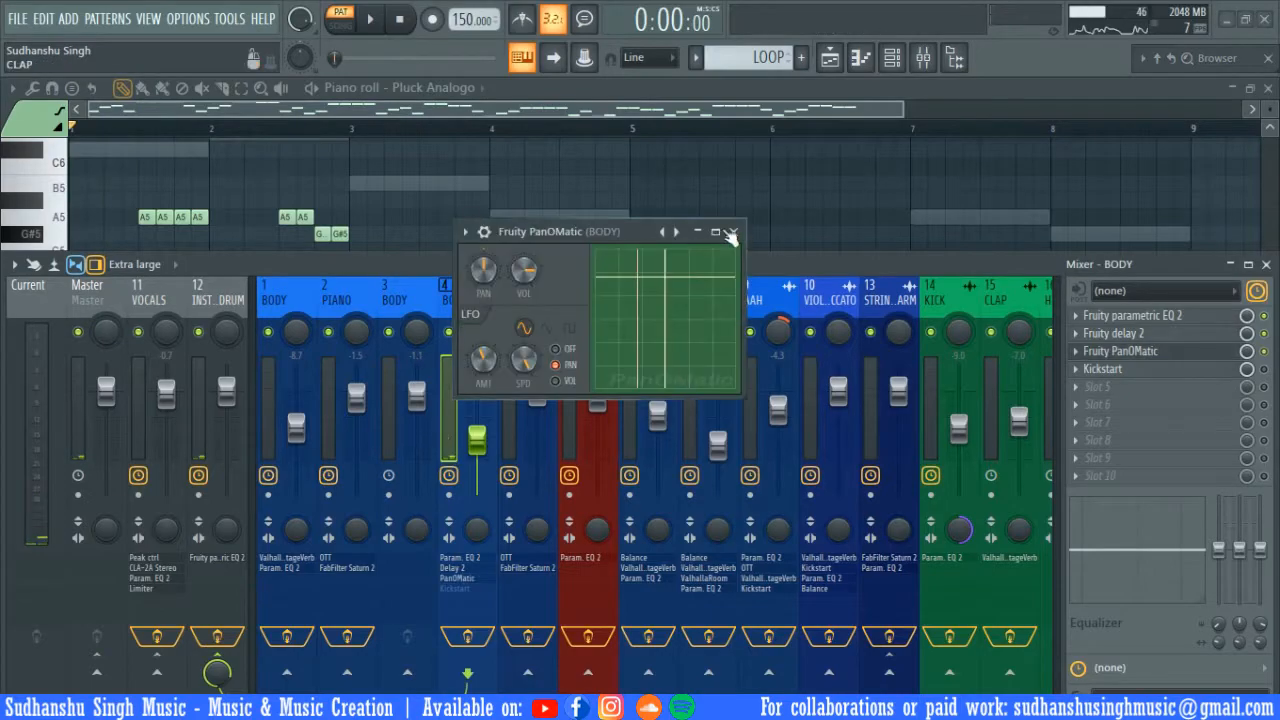
drag(584, 231, 536, 233)
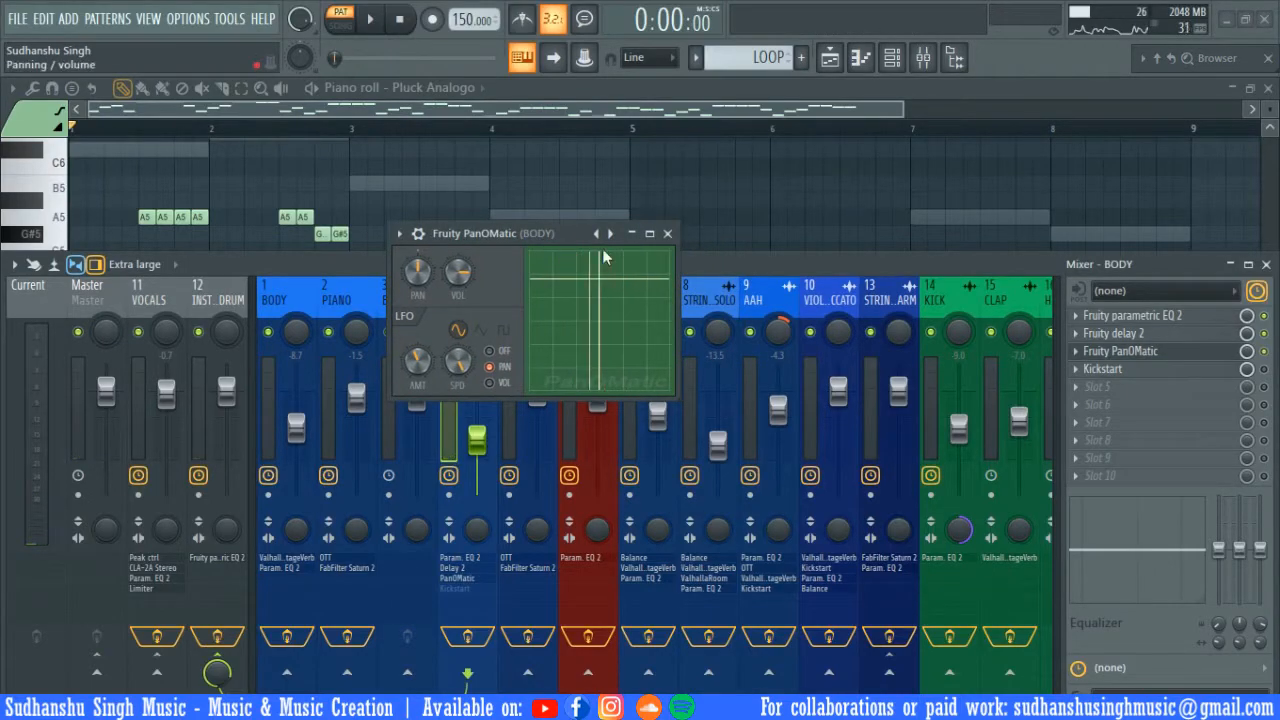
key(space)
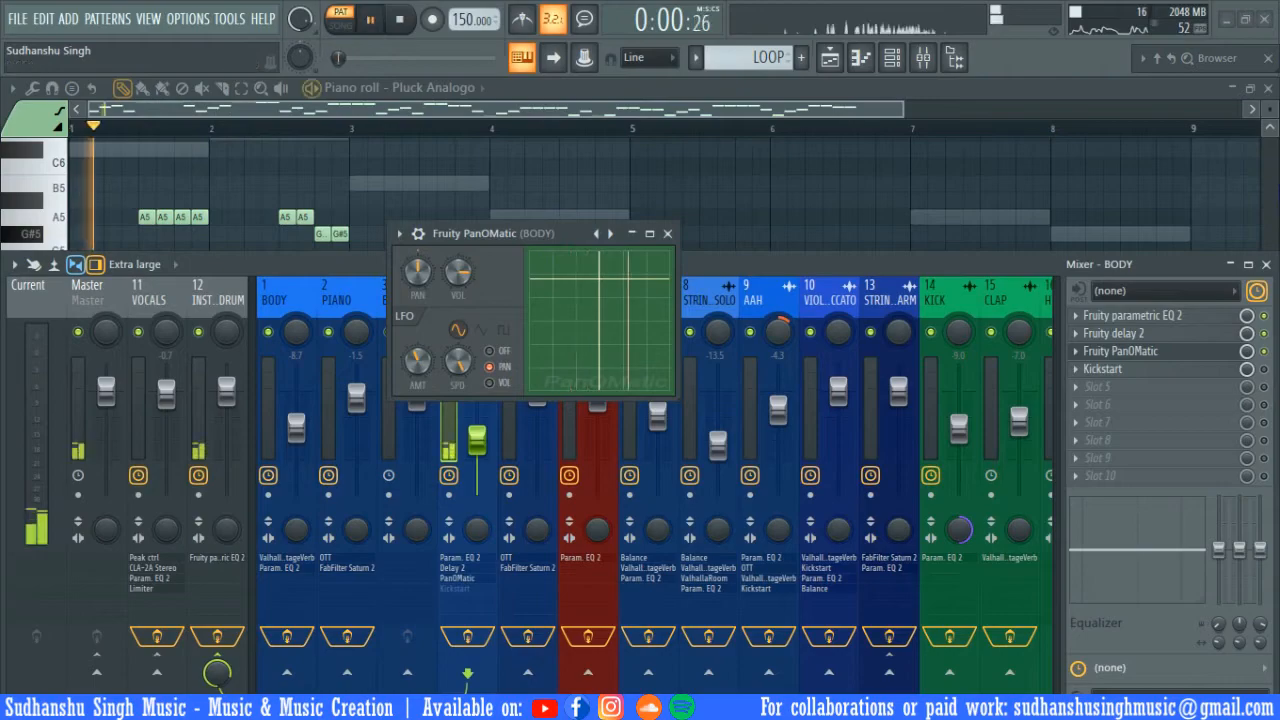
key(space)
- Enable Kickstart on the pluck's BODY mixer track, open its settings, and play the notes through the full effects chain
click(1150, 351)
click(1231, 370)
click(1190, 375)
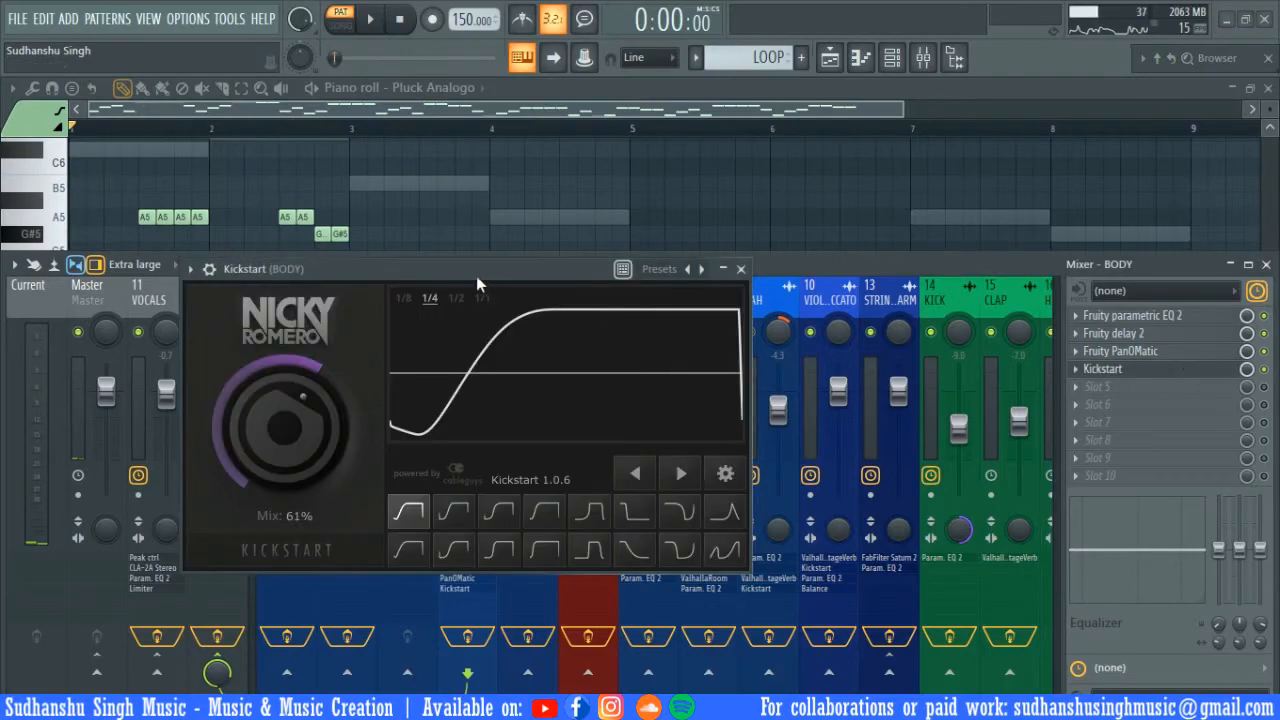
drag(476, 276, 490, 221)
key(space)
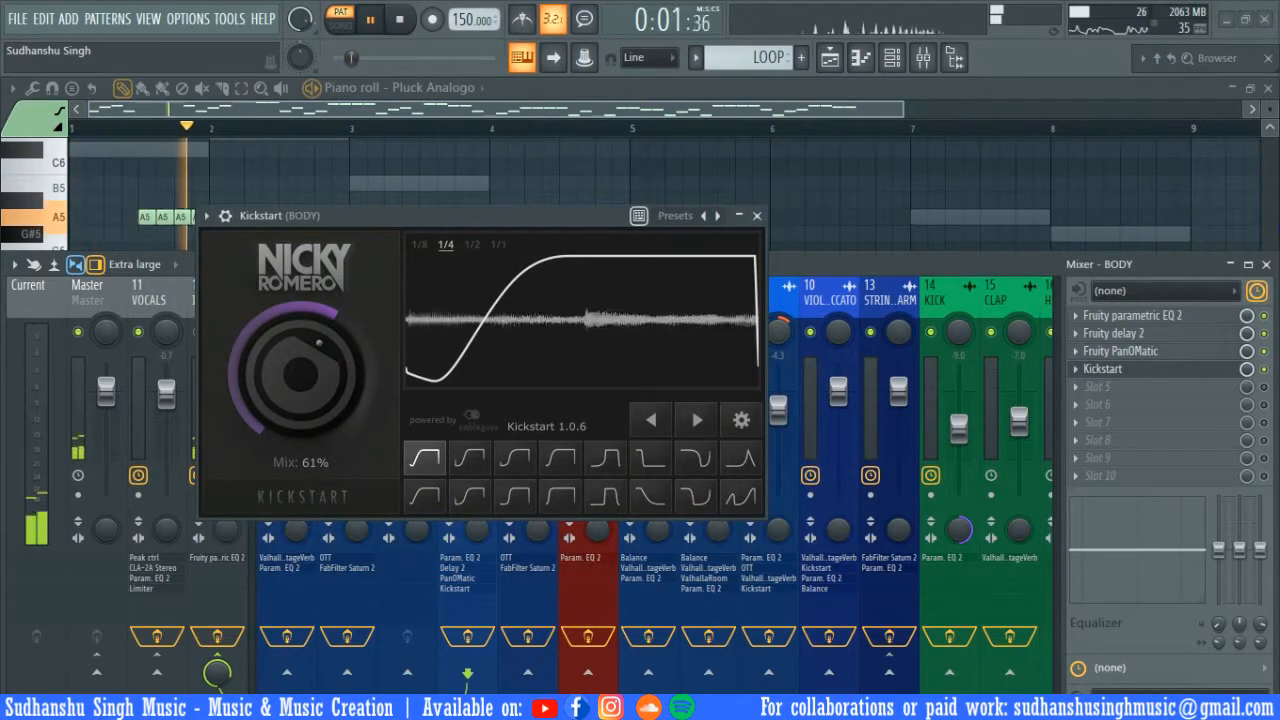
key(space)
key(Escape)
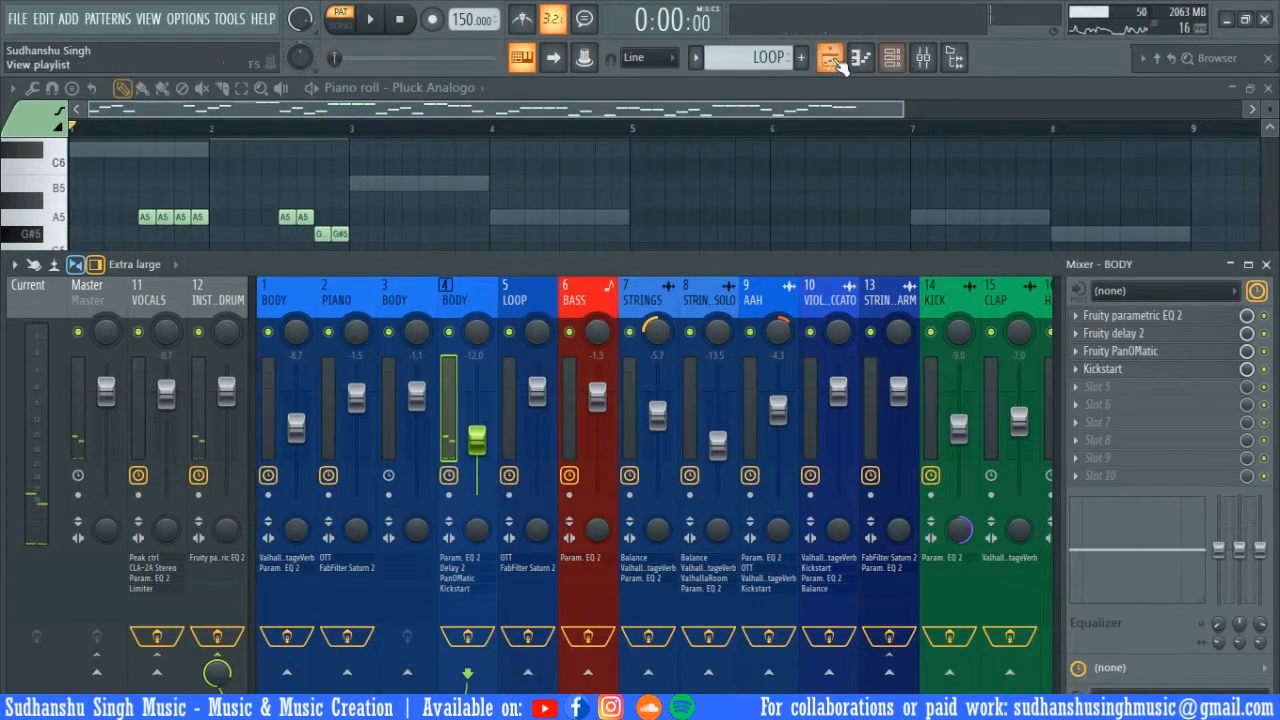
- Play the playlist arrangement from the start and collapse the LOOP track group
click(830, 57)
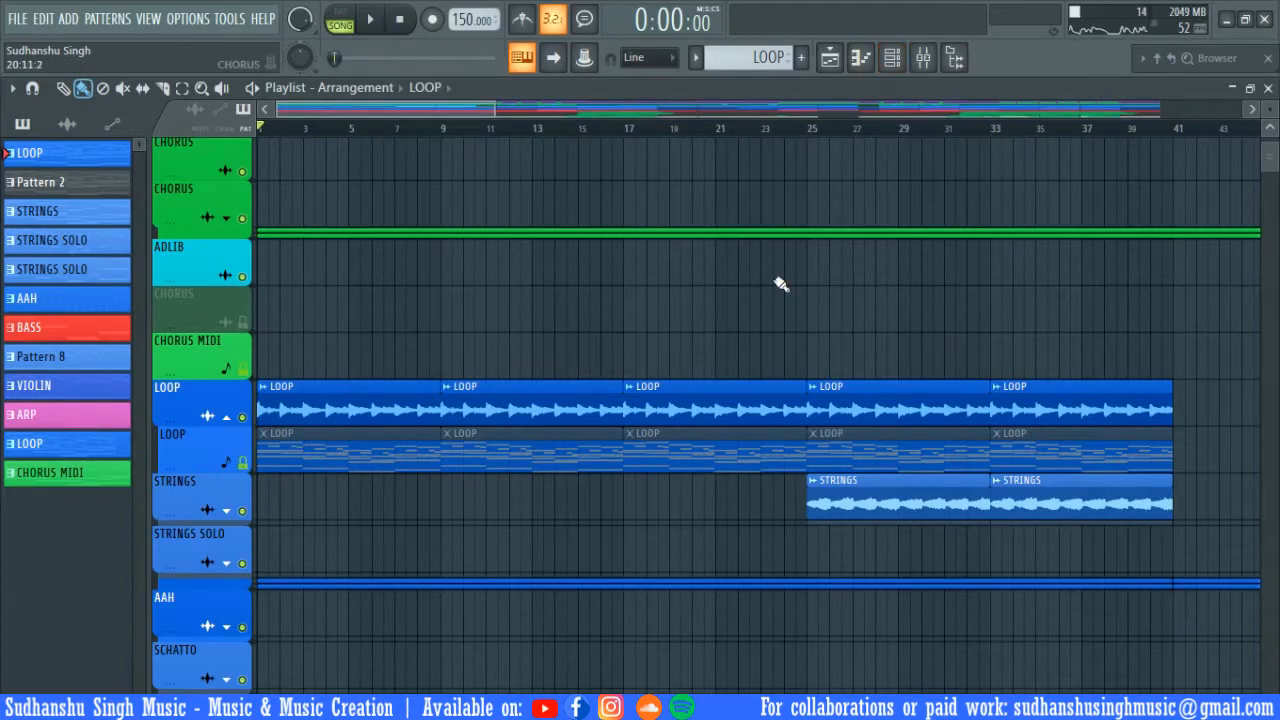
key(space)
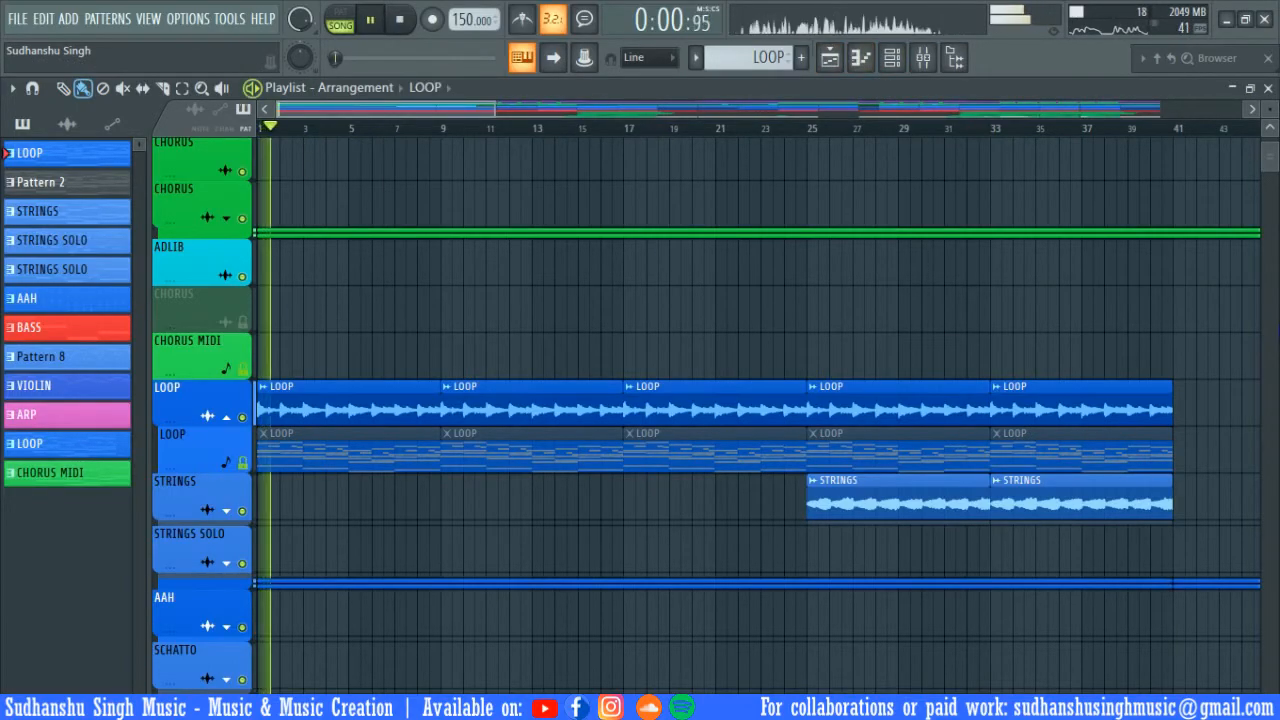
click(232, 422)
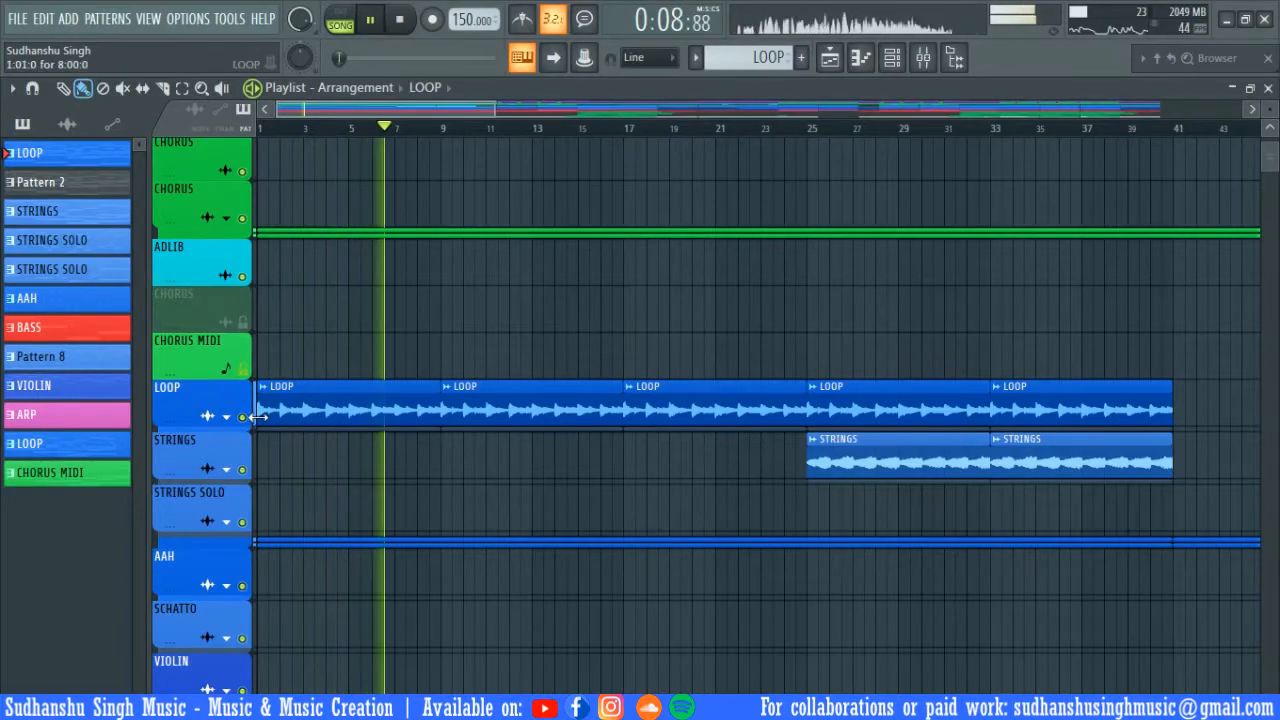
scroll(651, 446, up, 3)
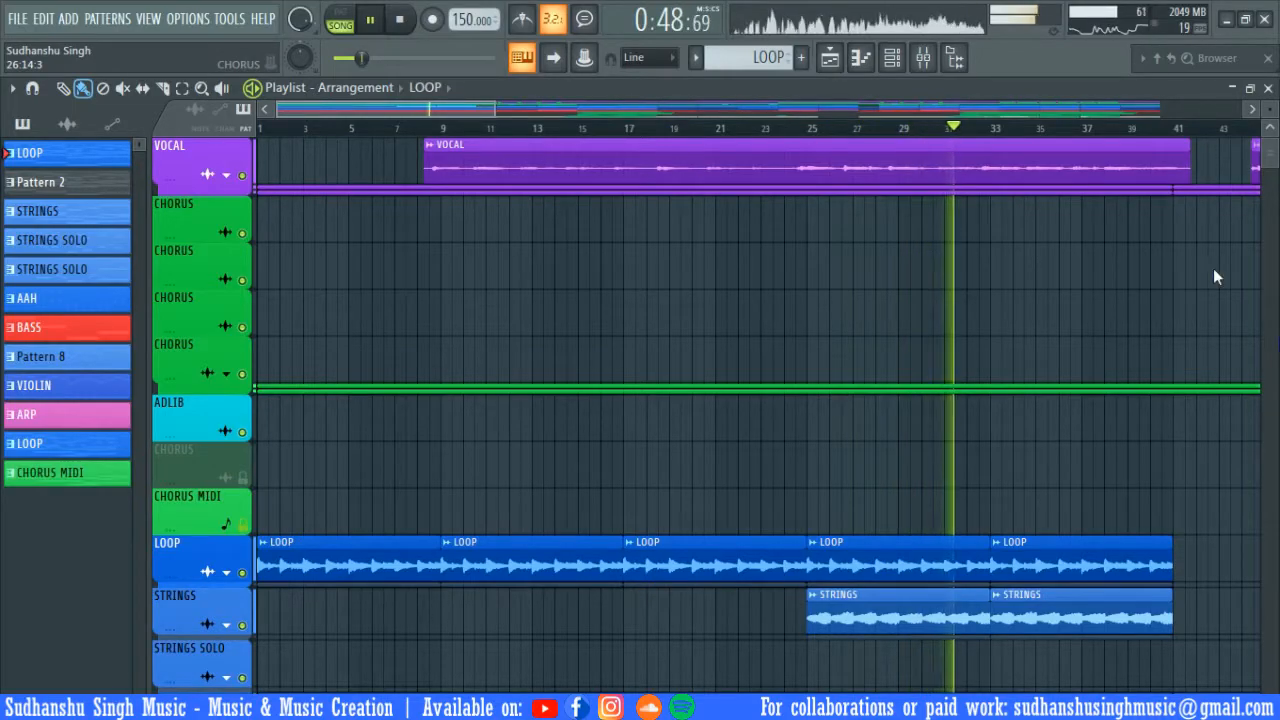
scroll(963, 257, down, 3)
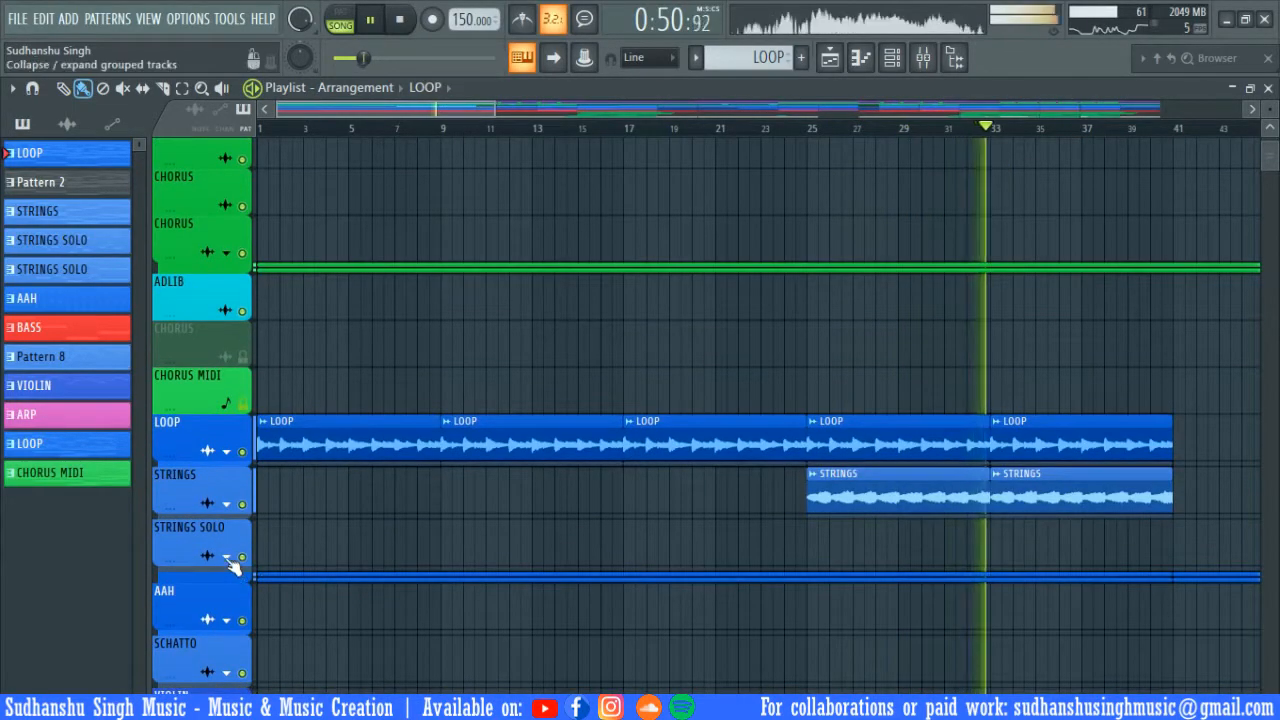
- Expand the STRINGS SOLO track group to examine the Strings Section volume and ValhallaVintageVerb mix automation
click(227, 557)
scroll(680, 438, down, 1)
scroll(680, 438, down, 2)
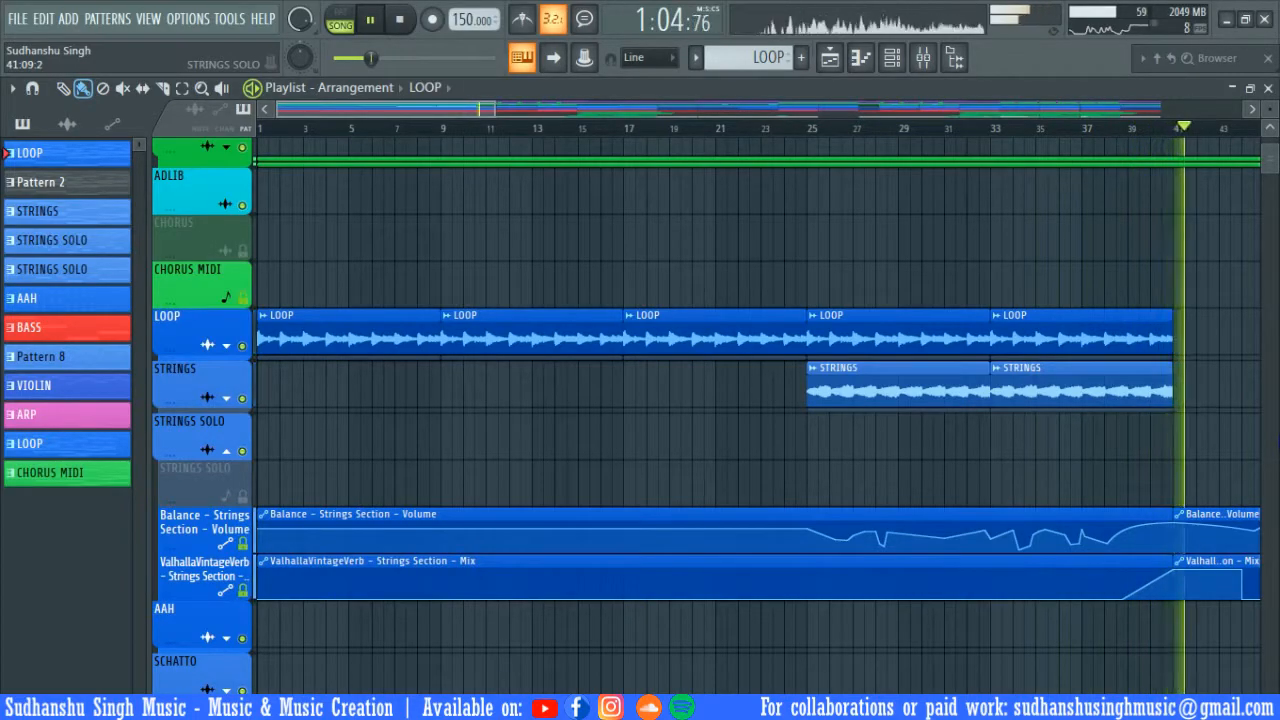
- Stop playback, move the song position to bar 25, and play the STRINGS track soloed
key(space)
click(796, 129)
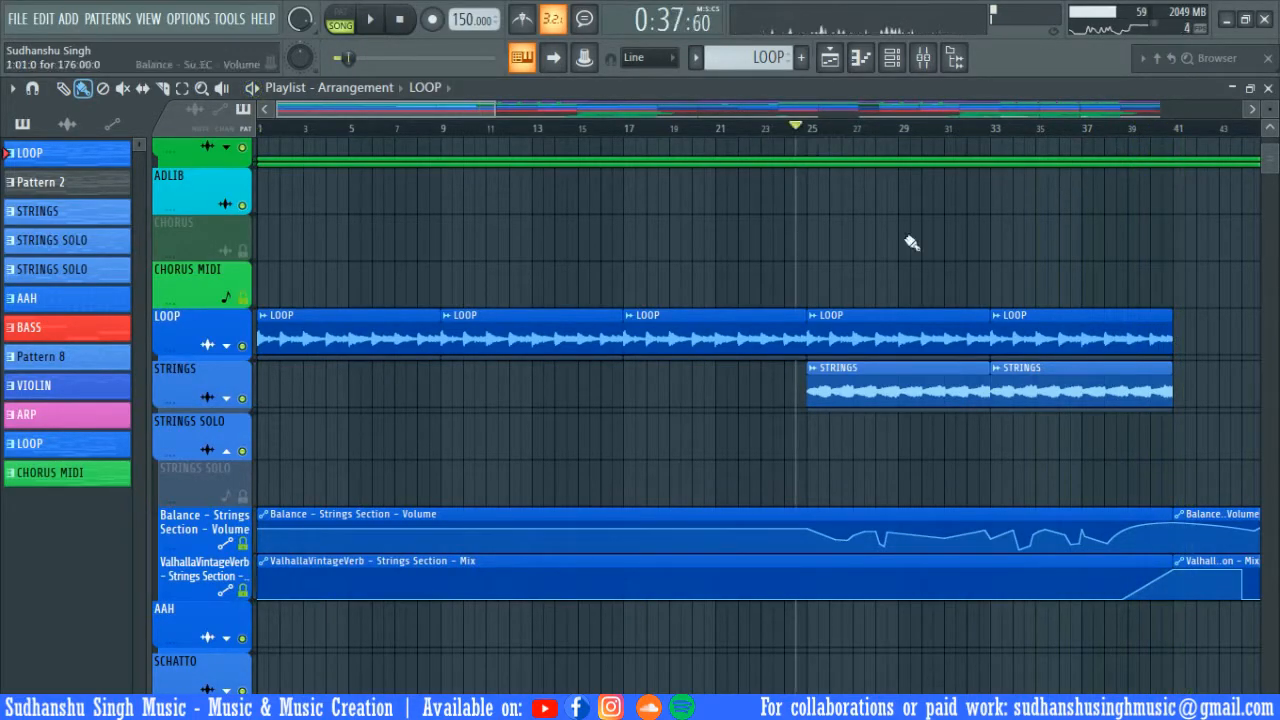
drag(911, 243, 746, 223)
drag(592, 132, 530, 140)
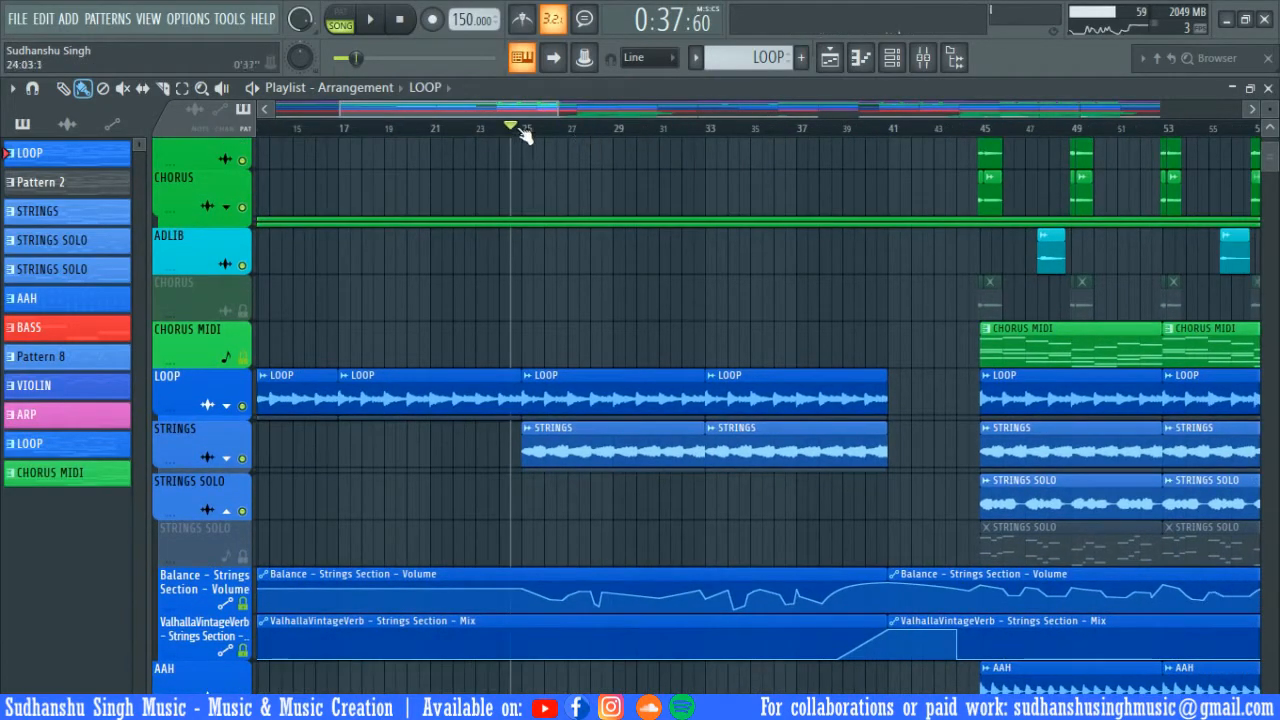
right_click(243, 459)
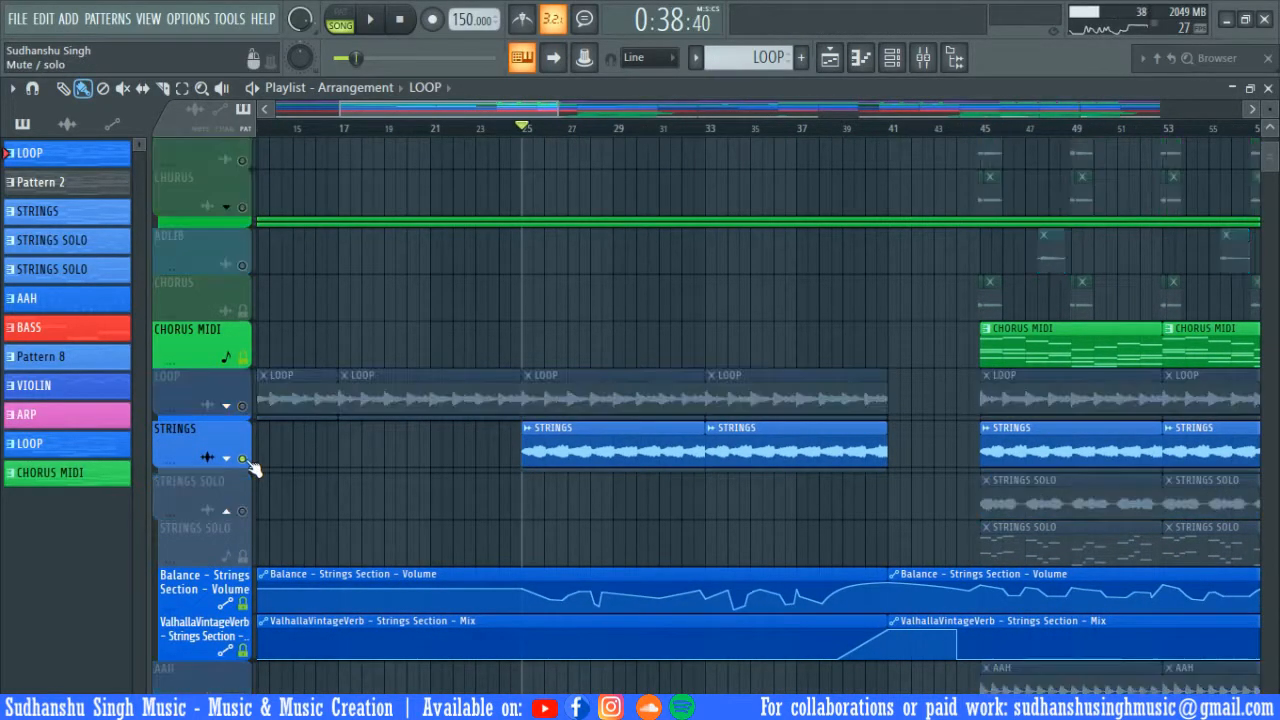
key(space)
- View the STRINGS pattern's notes in the piano roll and open the Strings Section channel's DirectWave instrument
click(228, 460)
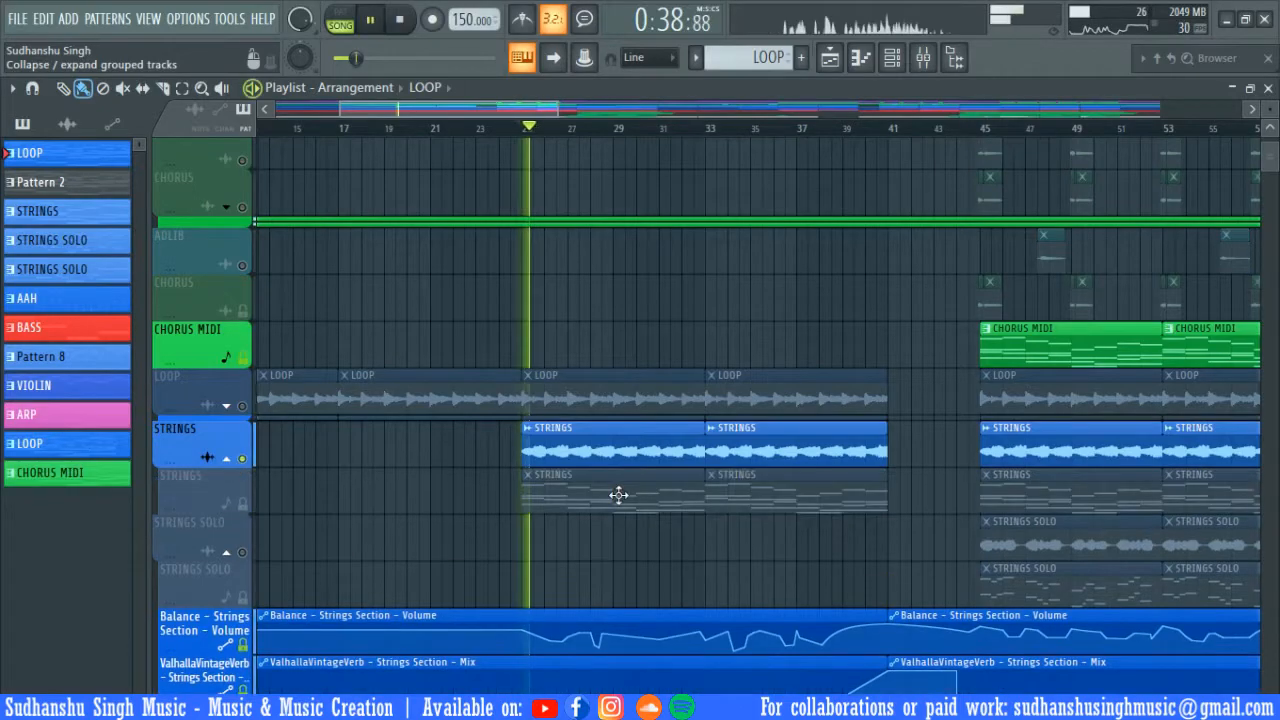
double_click(619, 495)
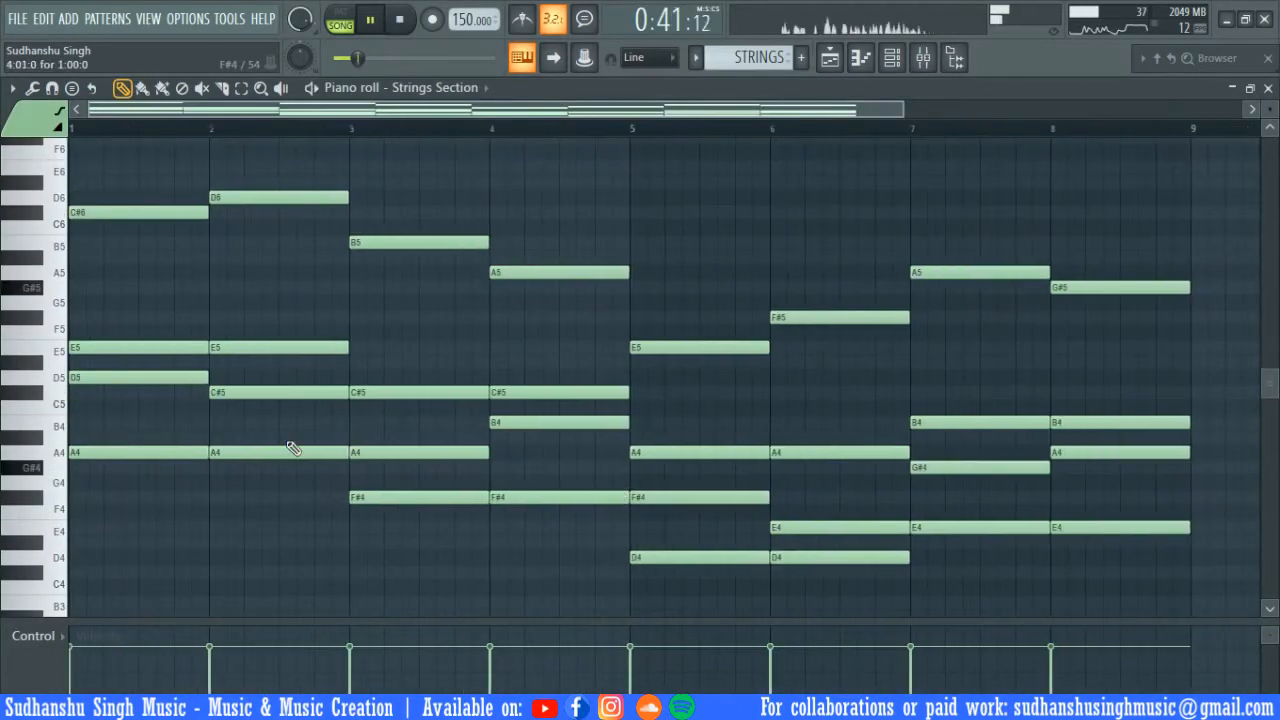
click(893, 57)
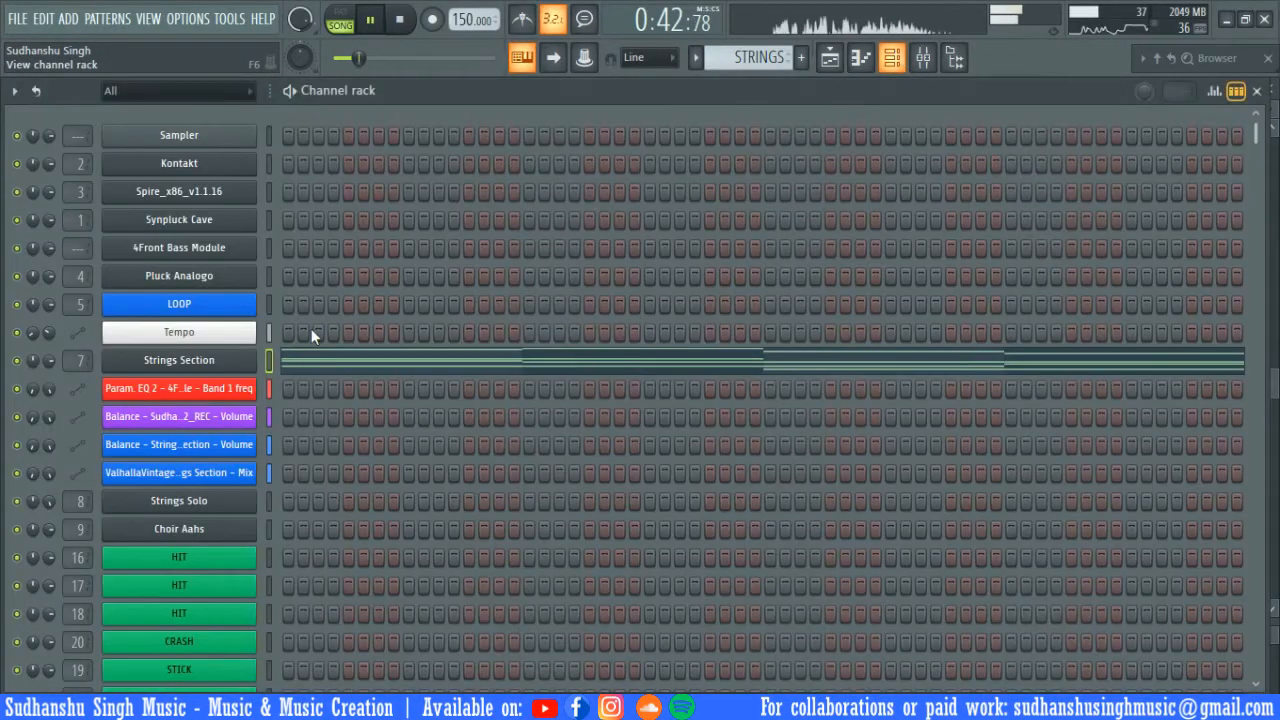
key(space)
click(347, 362)
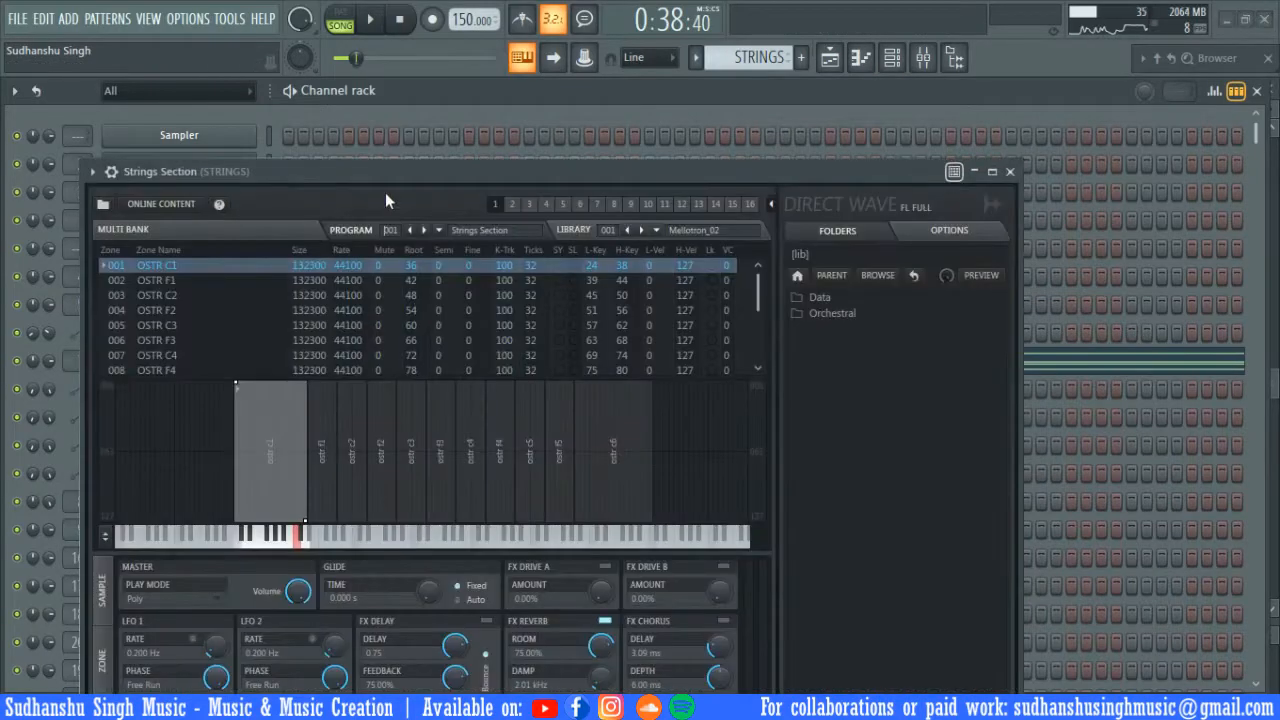
drag(421, 163, 471, 108)
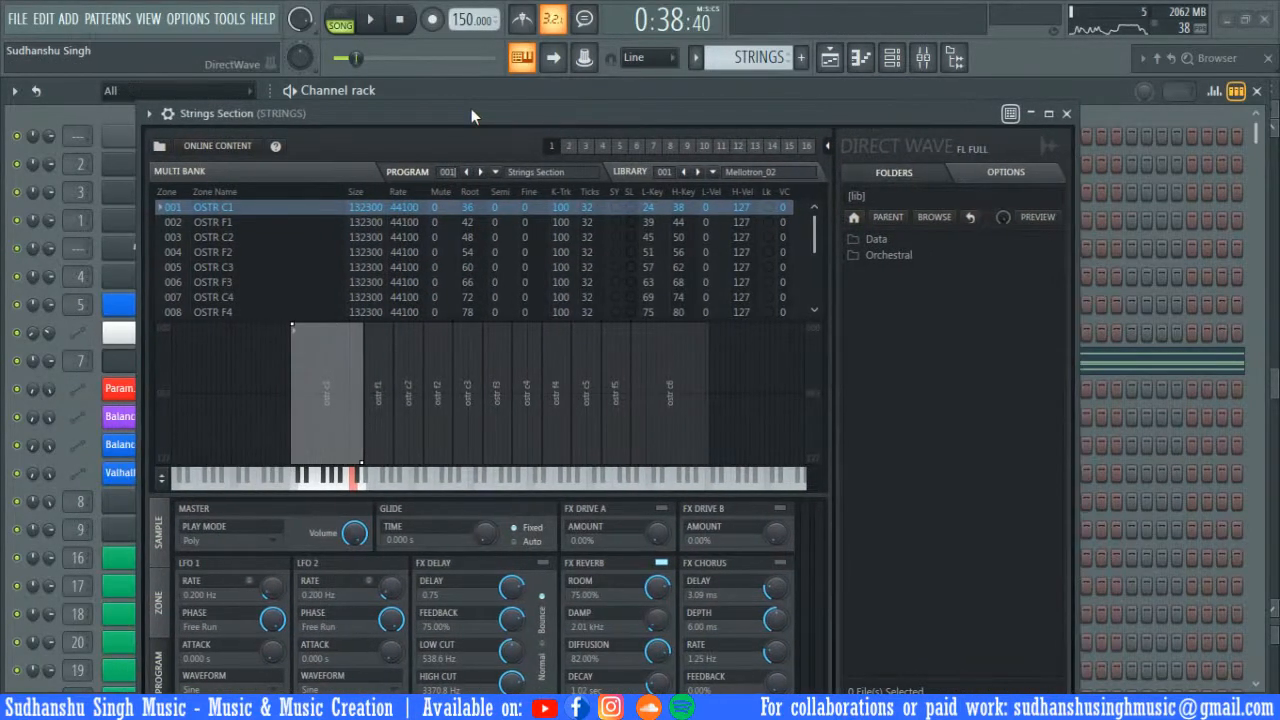
- Open Fruity Balance from the STRINGS mixer track's effects and close the mixer, leaving the plugin over the playlist
key(F5)
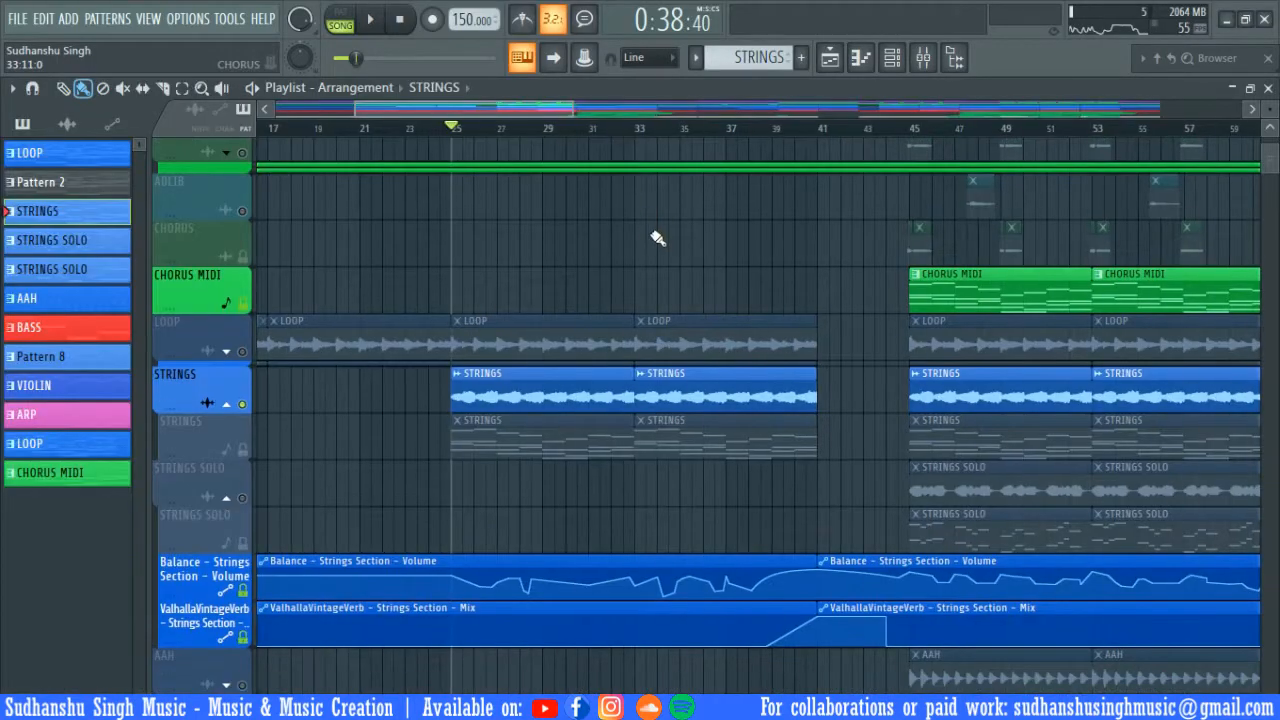
click(926, 57)
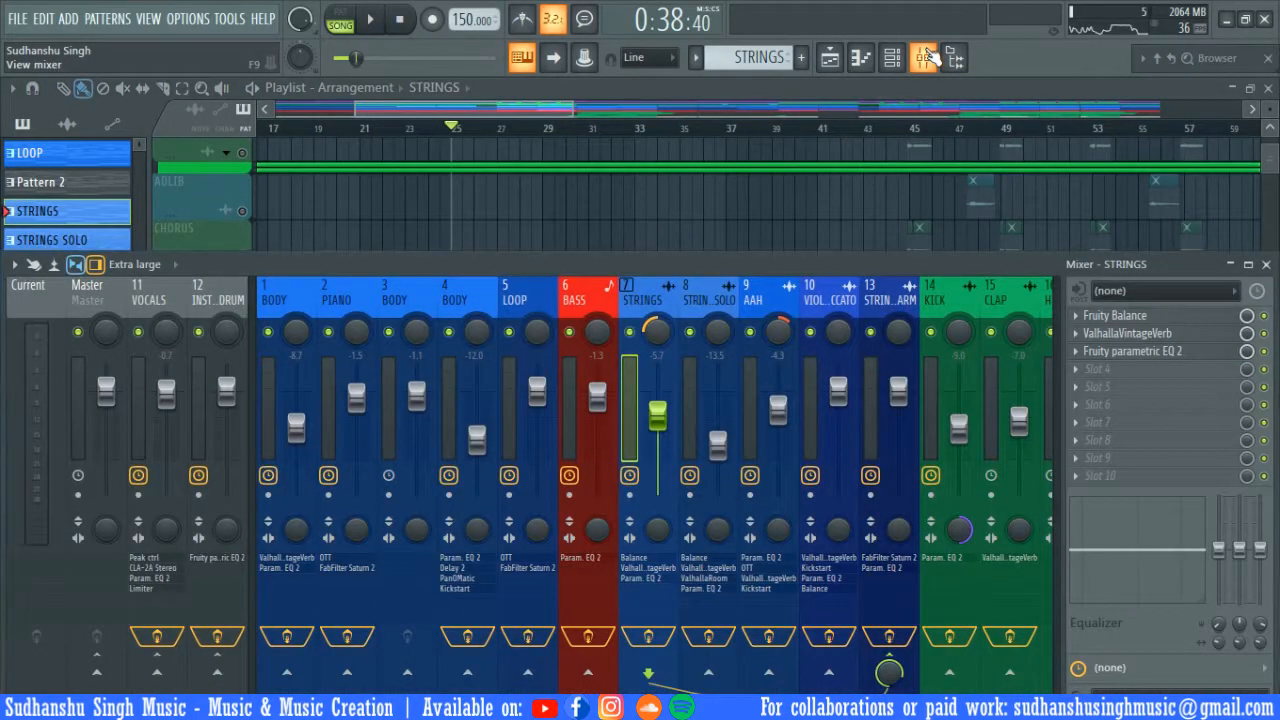
click(1152, 321)
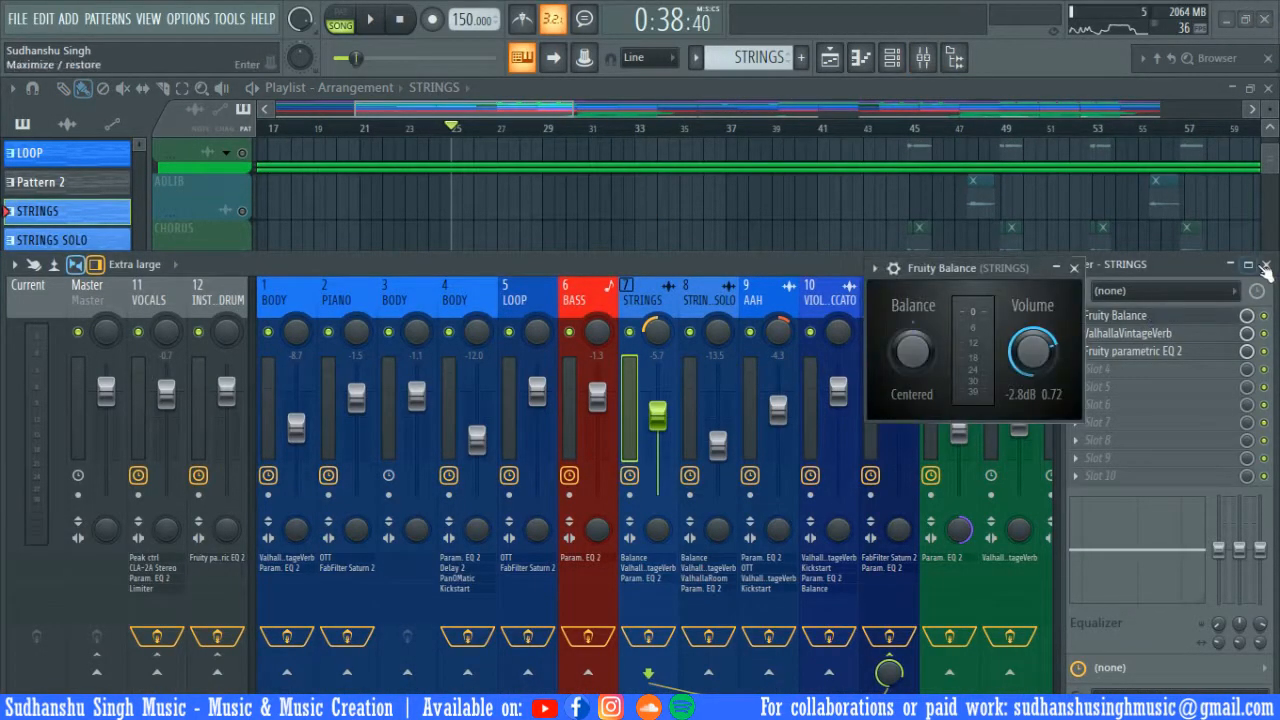
key(Escape)
- Unmute the VOCAL track alongside the soloed strings and move the song position to bar 24
scroll(629, 371, up, 4)
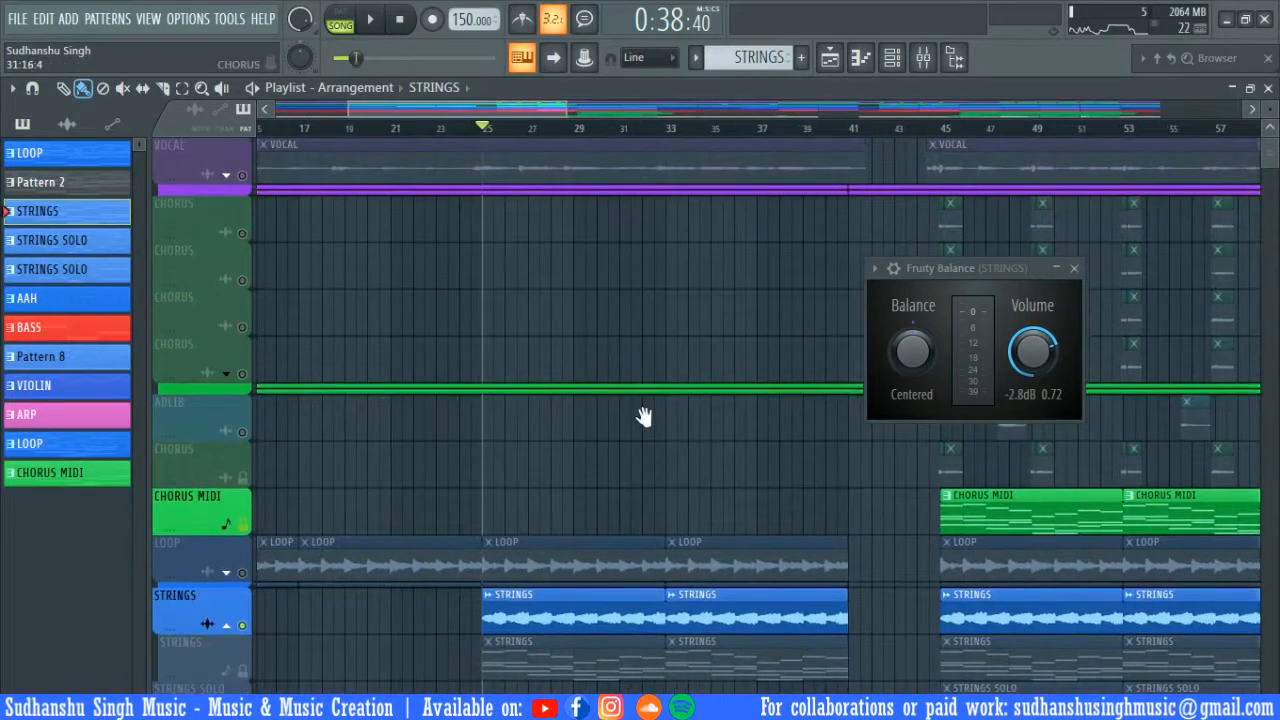
click(243, 176)
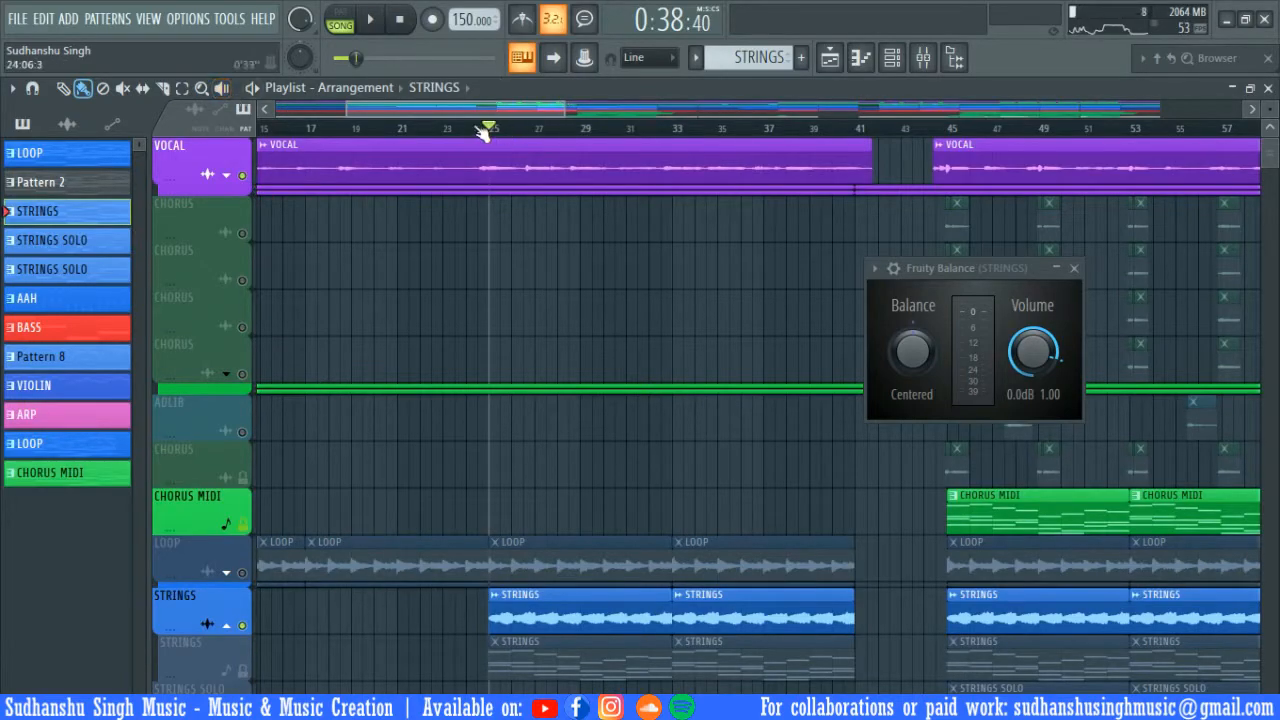
drag(481, 134, 474, 133)
scroll(614, 263, right, 2)
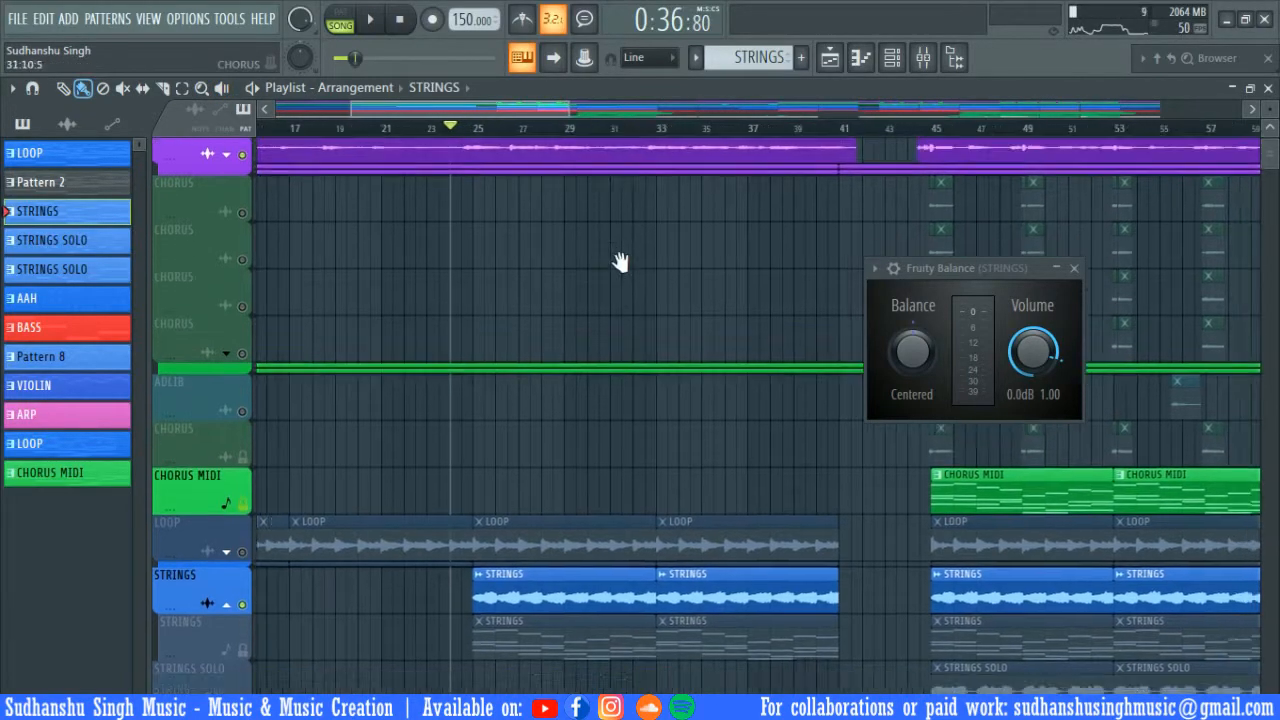
scroll(1270, 115, down, 3)
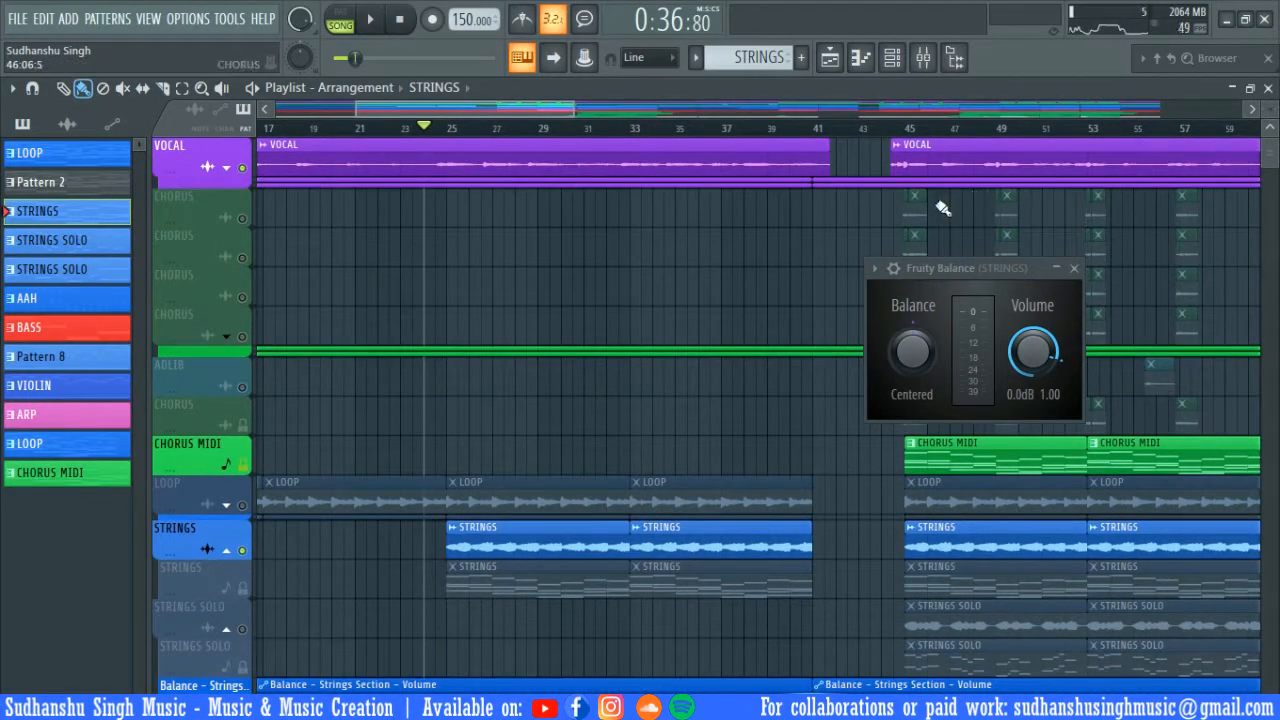
- Play the strings with the vocal while watching the automated Fruity Balance volume, and close the plugin
drag(965, 270, 588, 271)
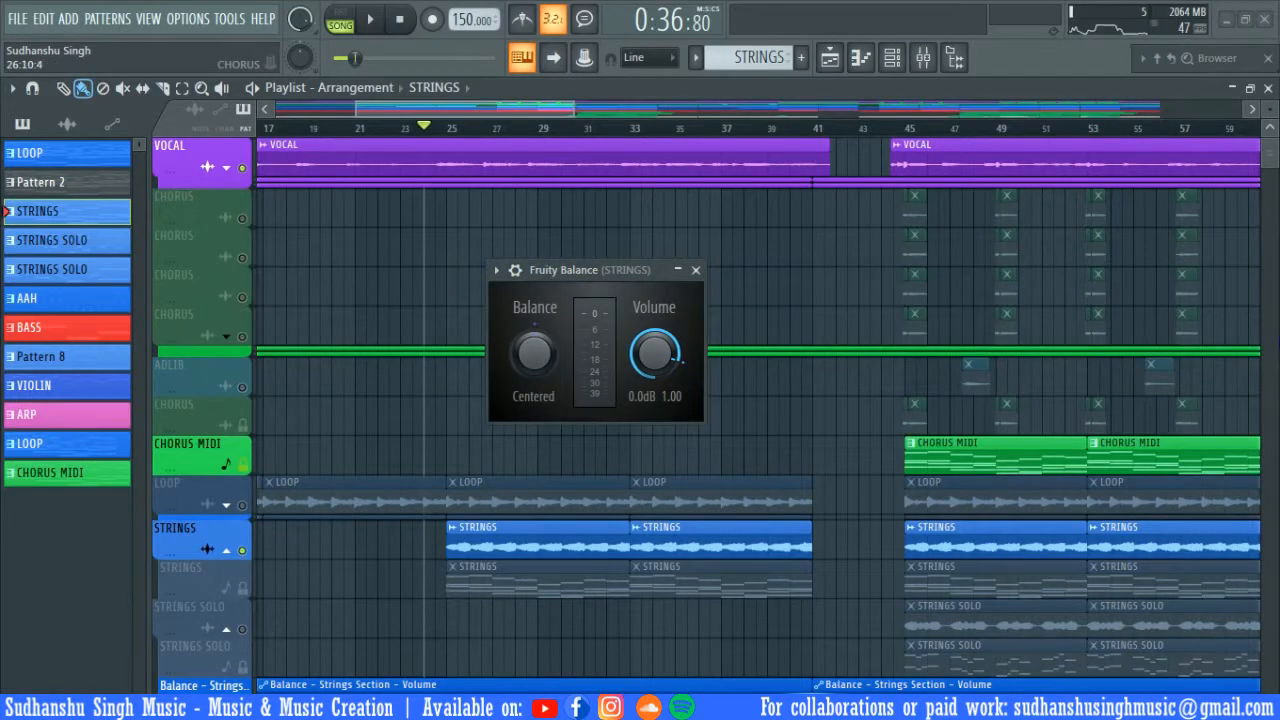
key(space)
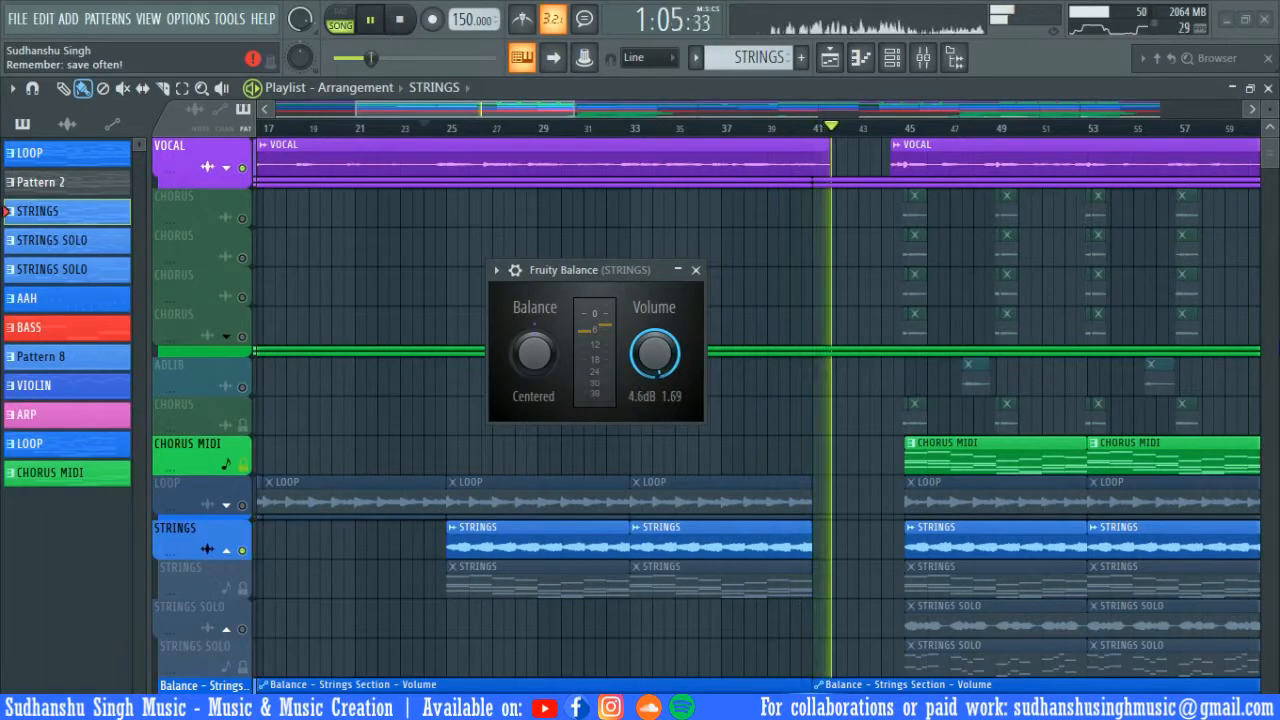
key(space)
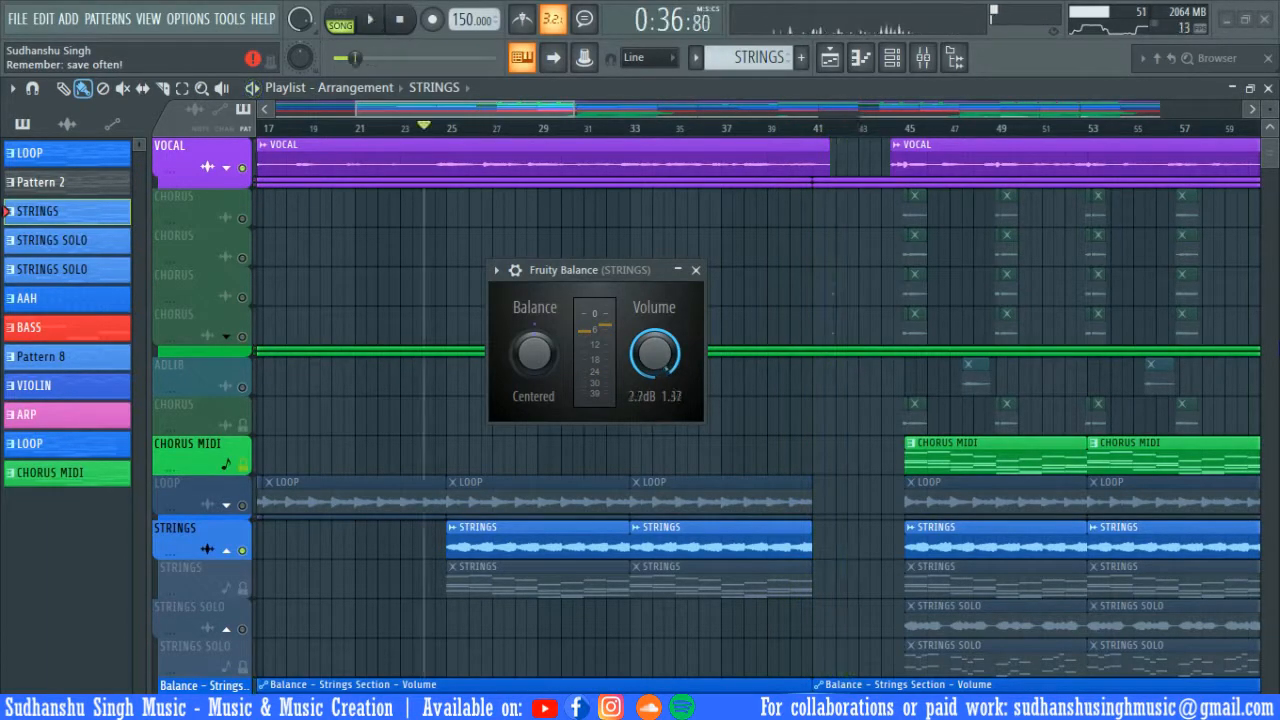
drag(604, 270, 618, 266)
key(Escape)
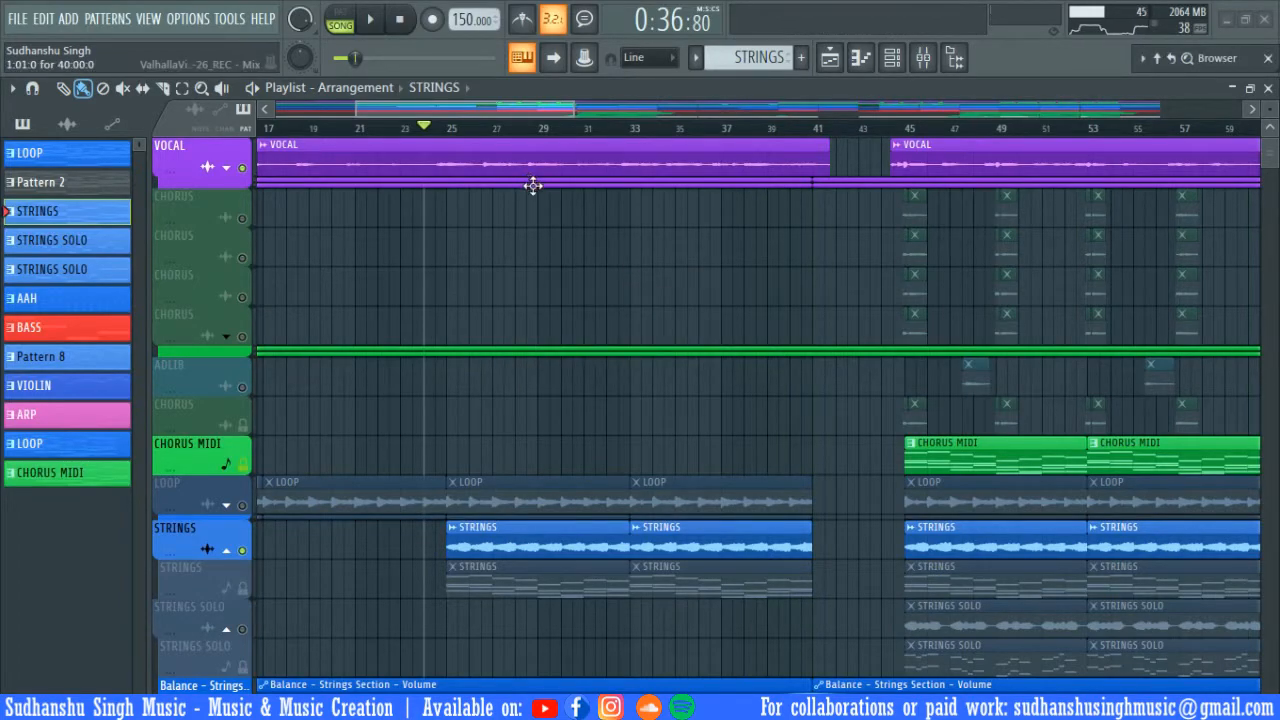
- Bring all tracks back from solo and play the full arrangement from bar 44 through the chorus section
scroll(606, 334, right, 5)
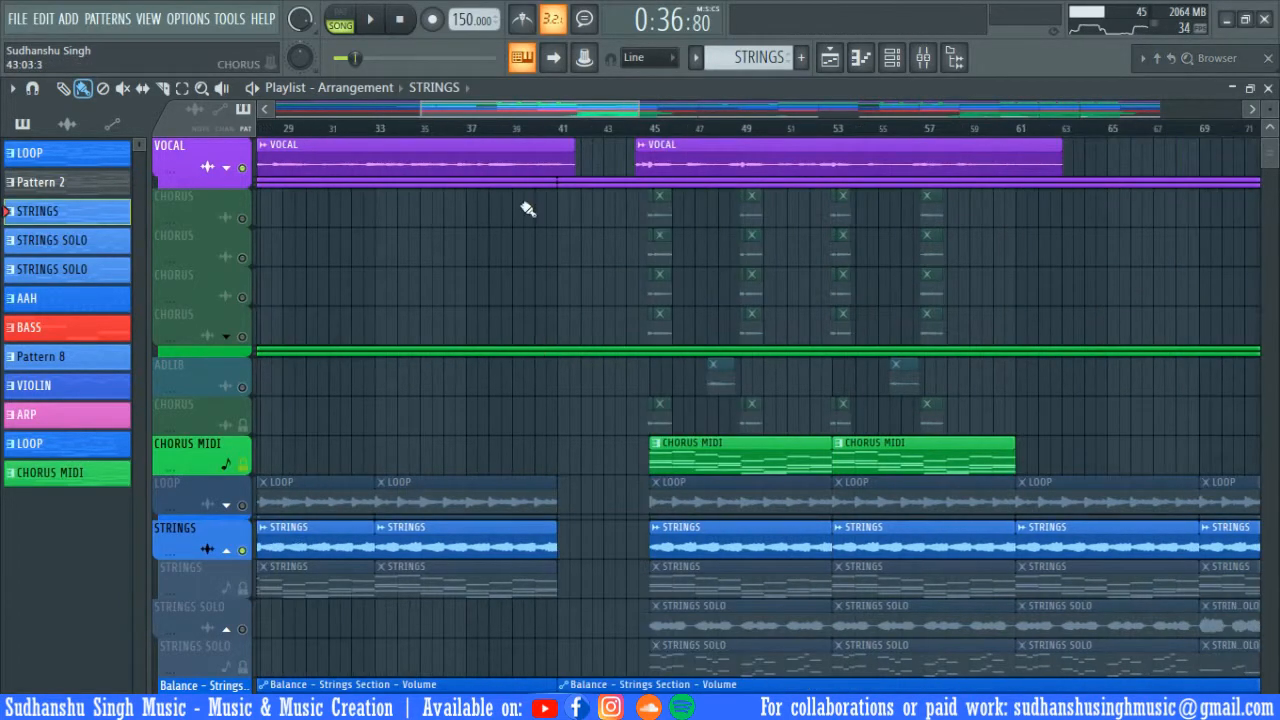
scroll(829, 280, right, 2)
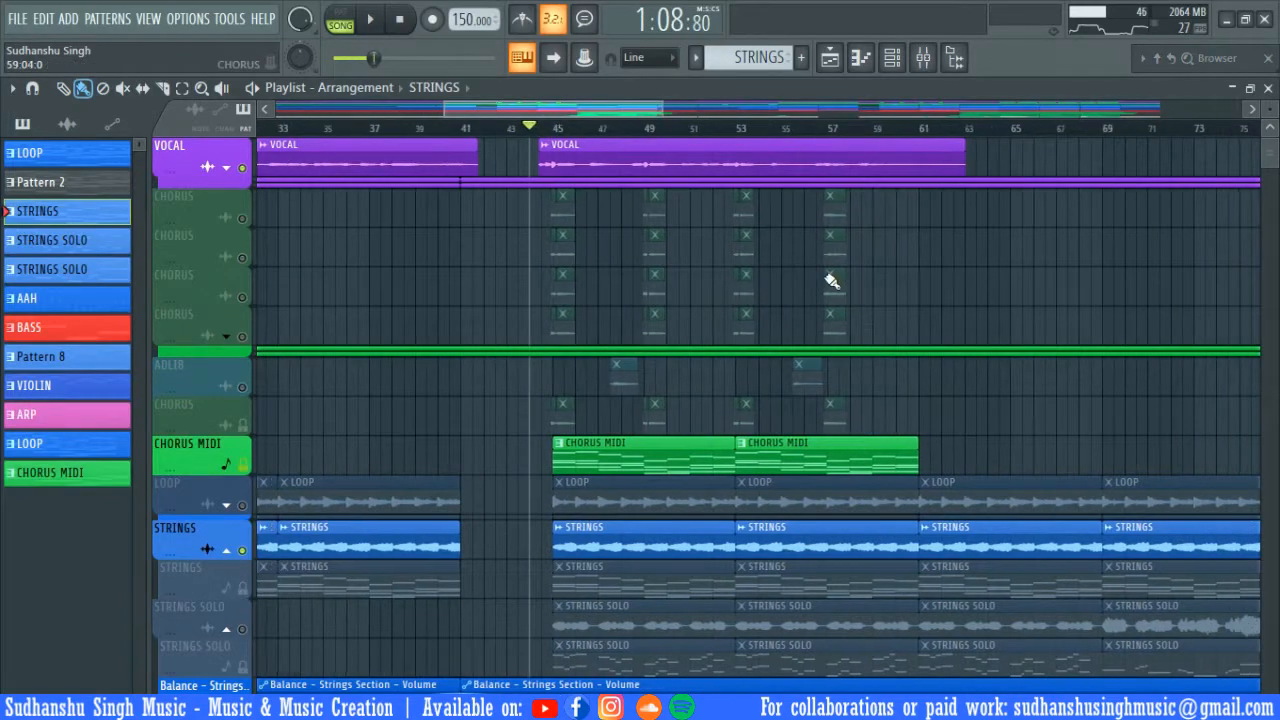
right_click(244, 220)
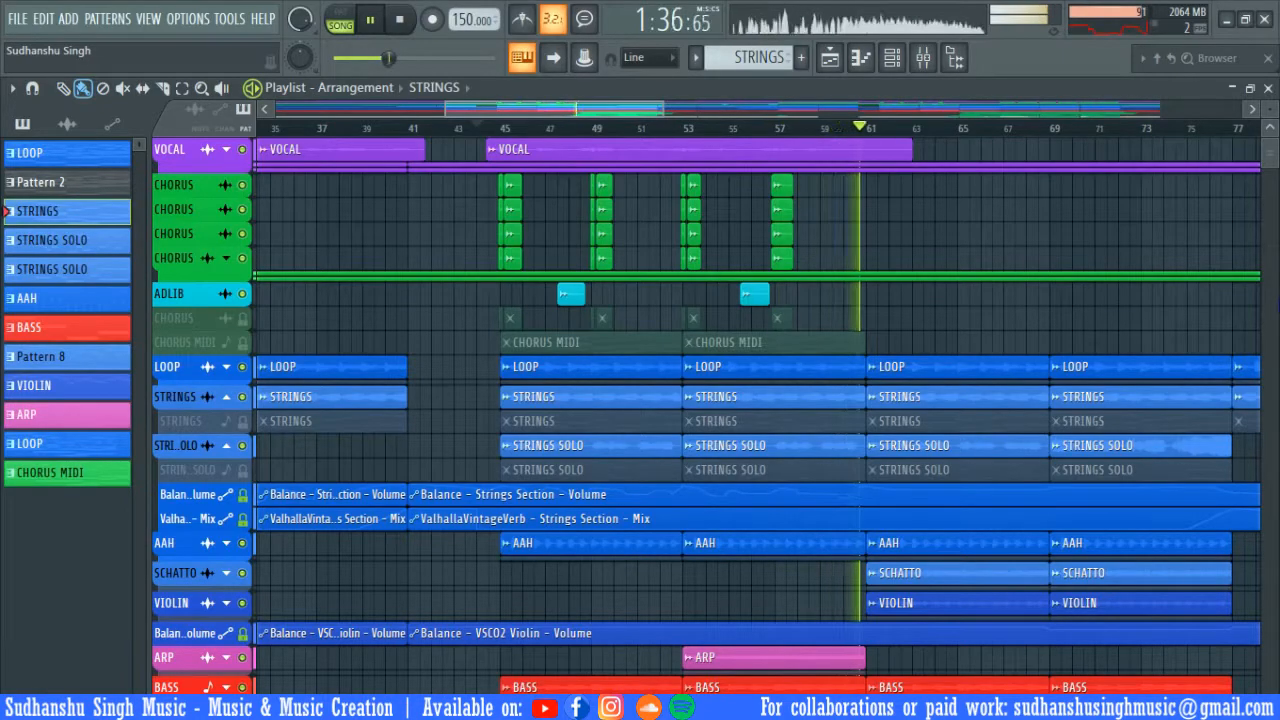
key(space)
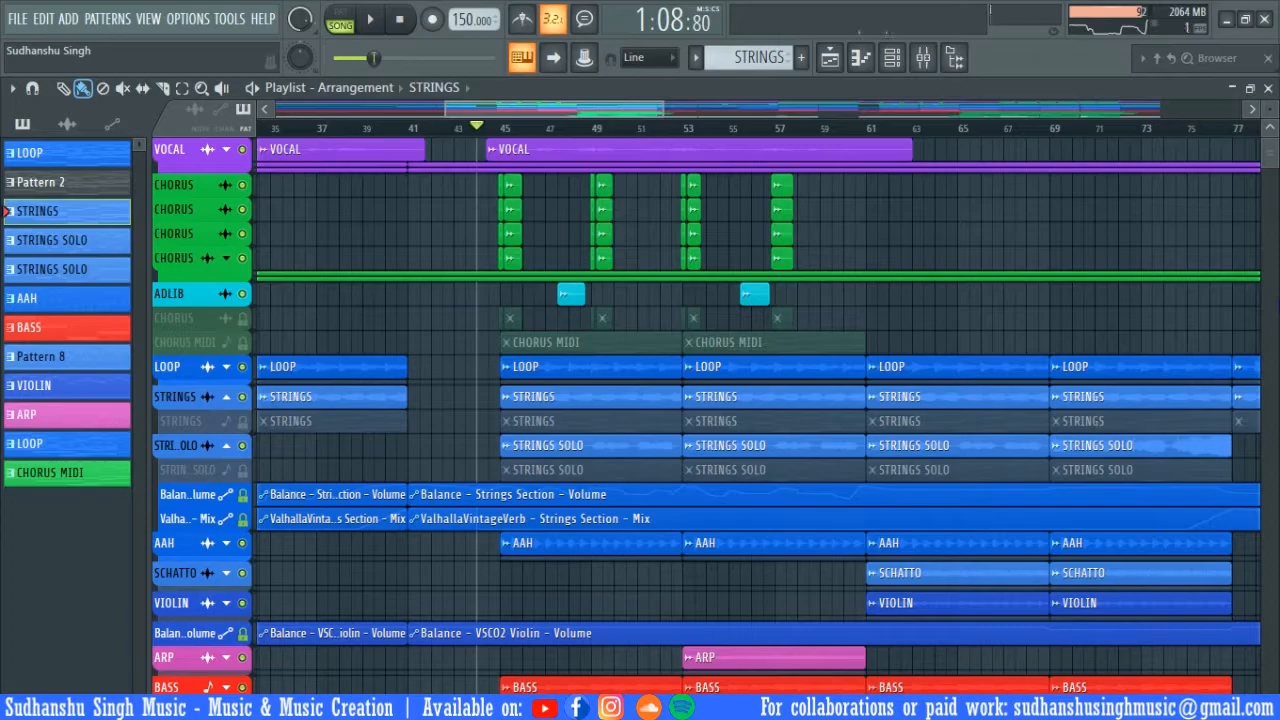
- Solo the STRINGS SOLO track, play it from bar 45 and open its pattern's notes in the piano roll
scroll(1275, 110, up, 2)
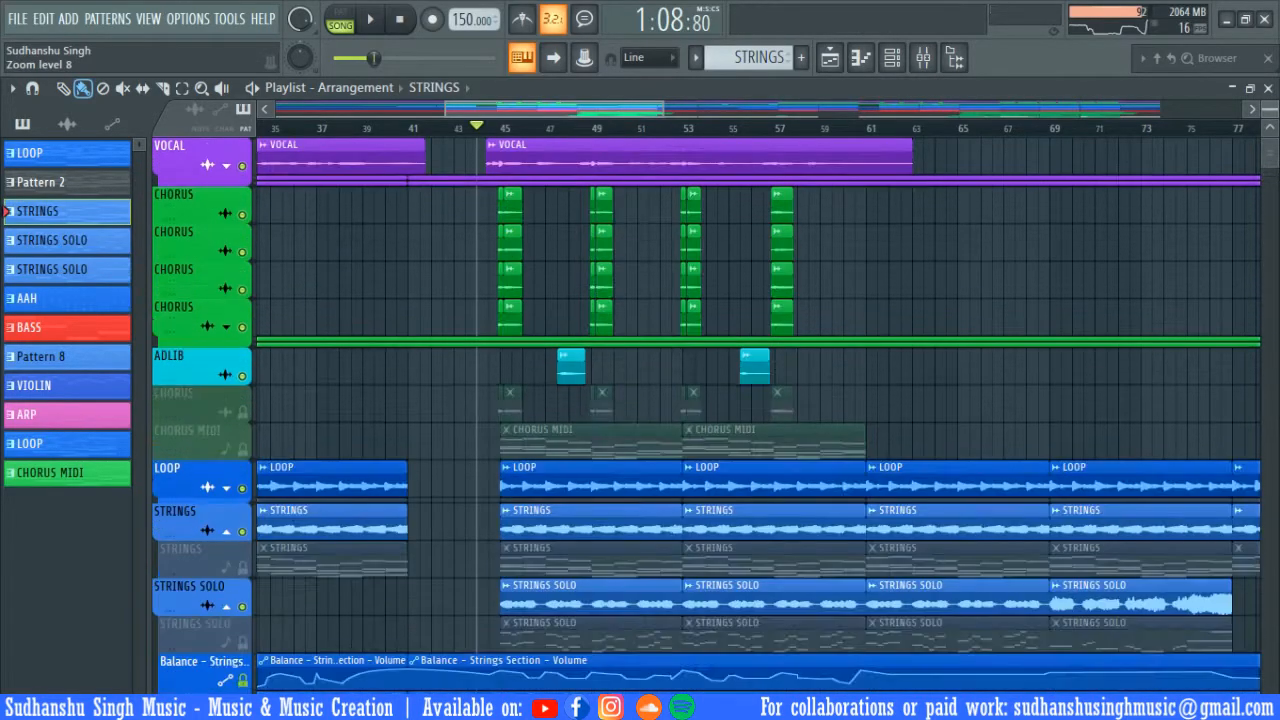
scroll(1151, 286, down, 3)
scroll(1145, 285, down, 1)
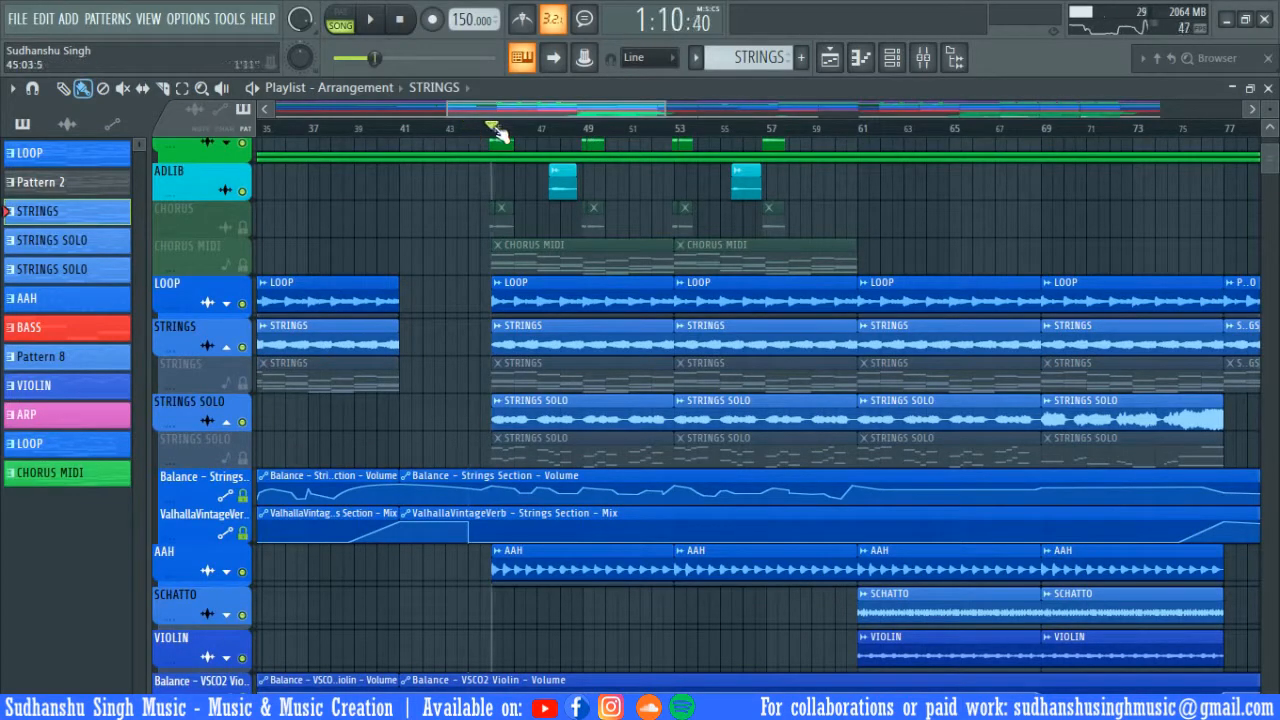
right_click(242, 423)
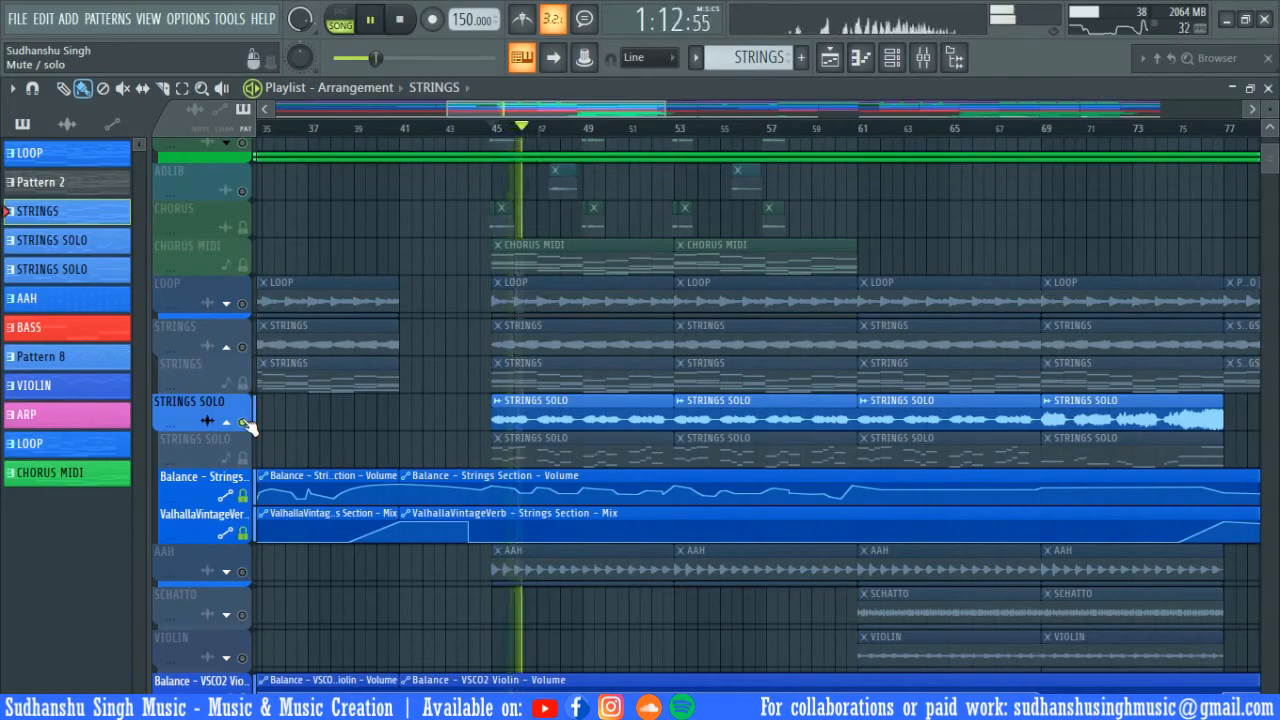
double_click(529, 430)
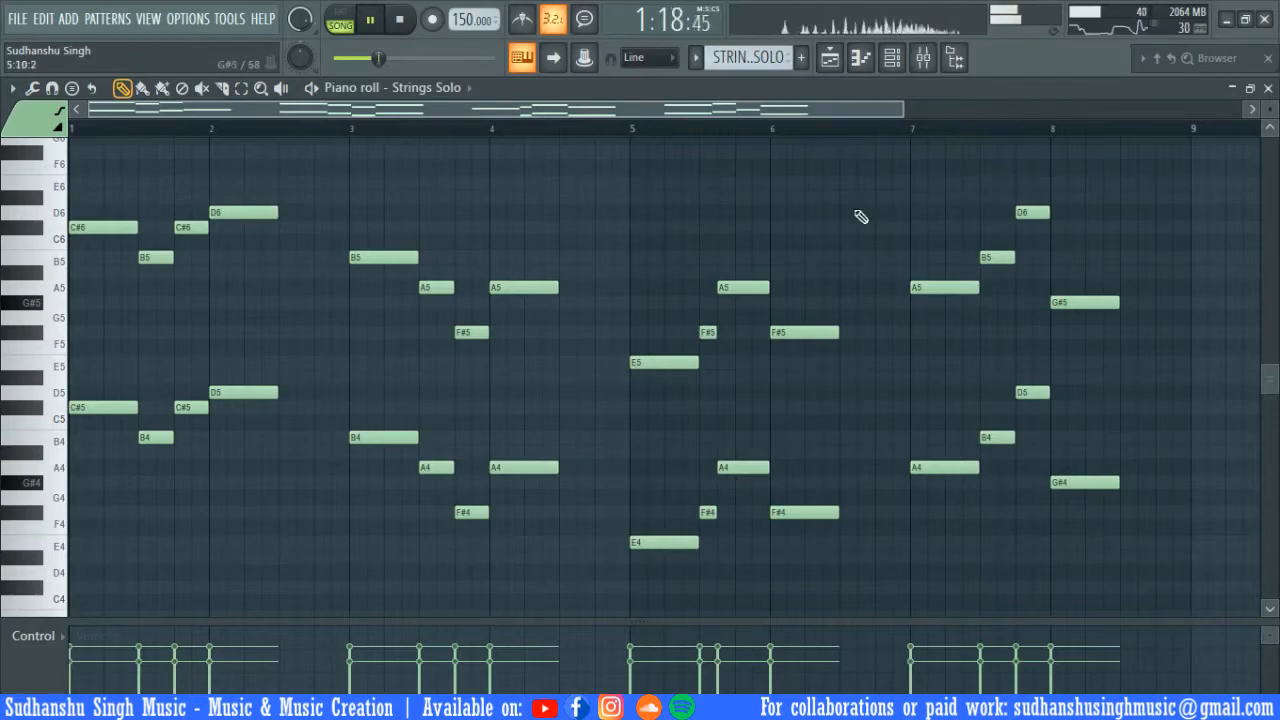
- View the Strings Solo channel's DirectWave instrument, and briefly replay the soloed part in the playlist
click(895, 60)
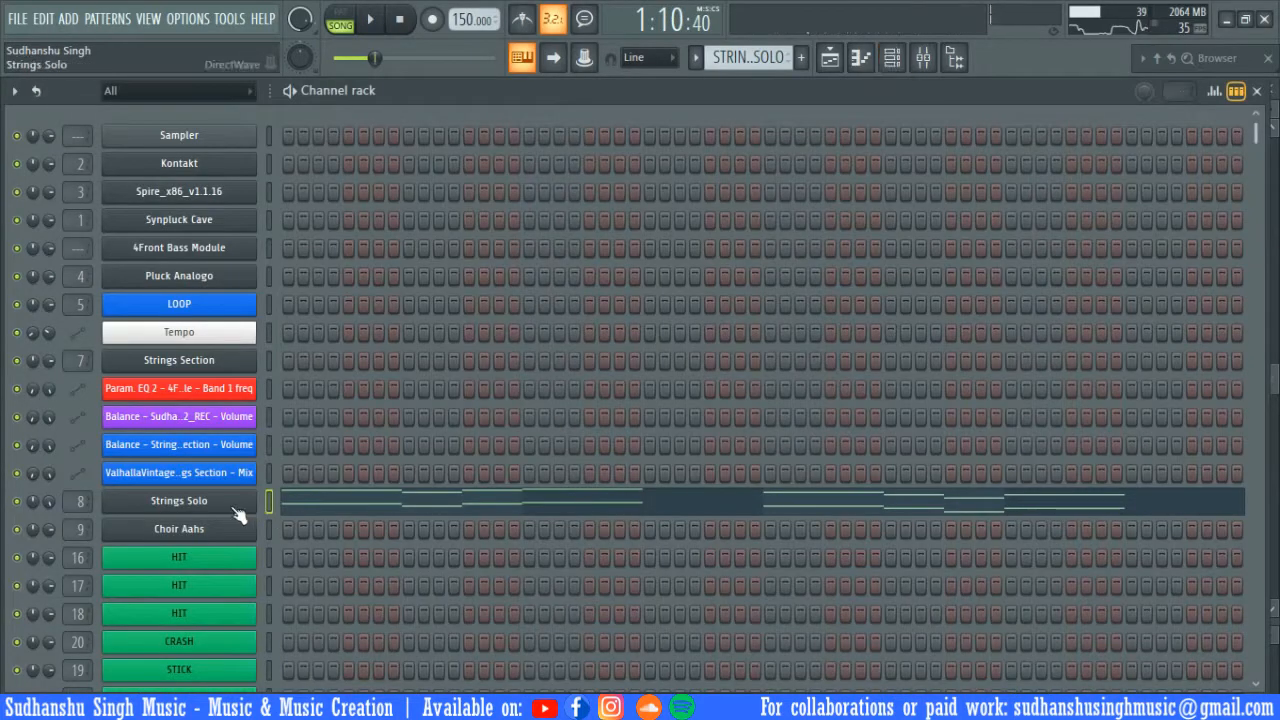
drag(348, 237, 309, 187)
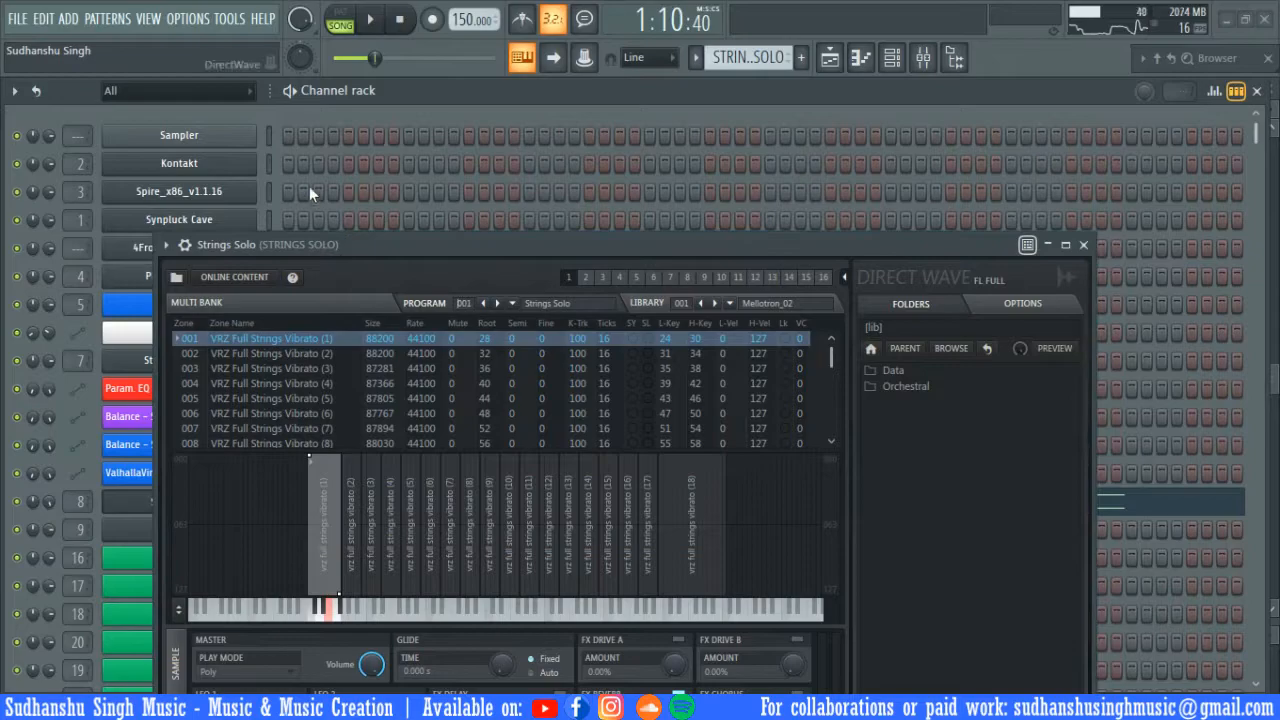
click(841, 63)
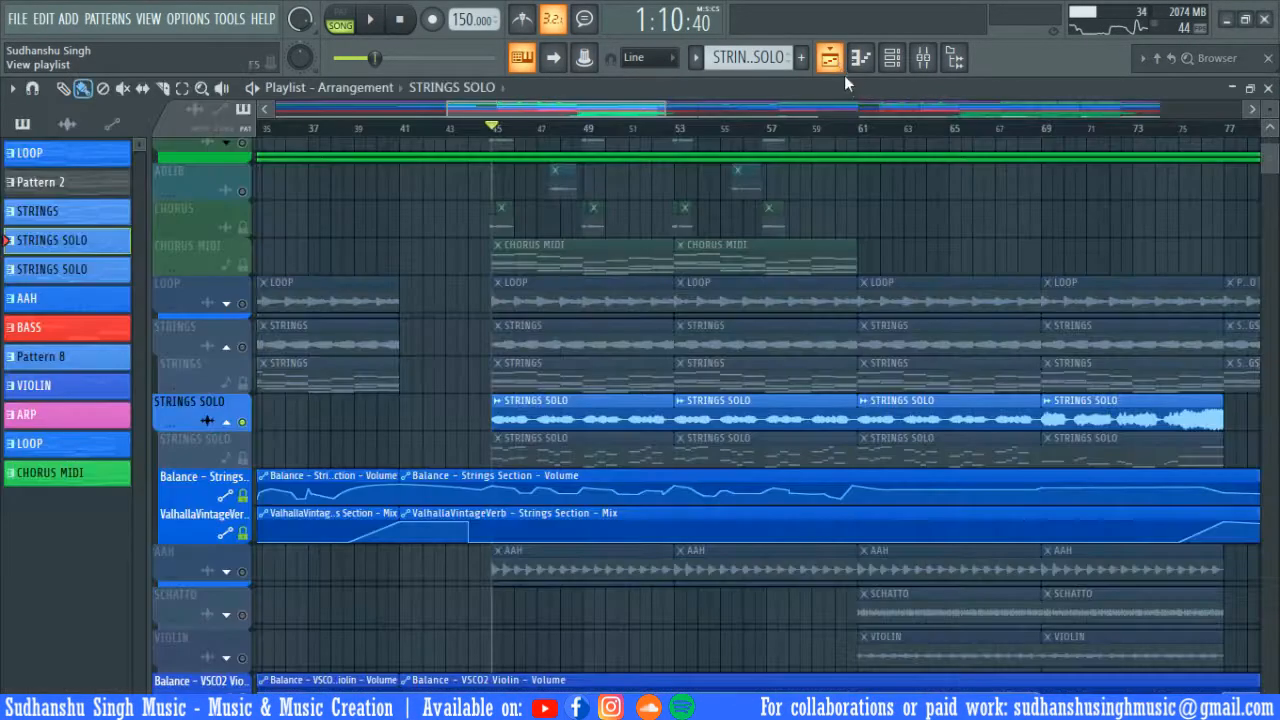
key(space)
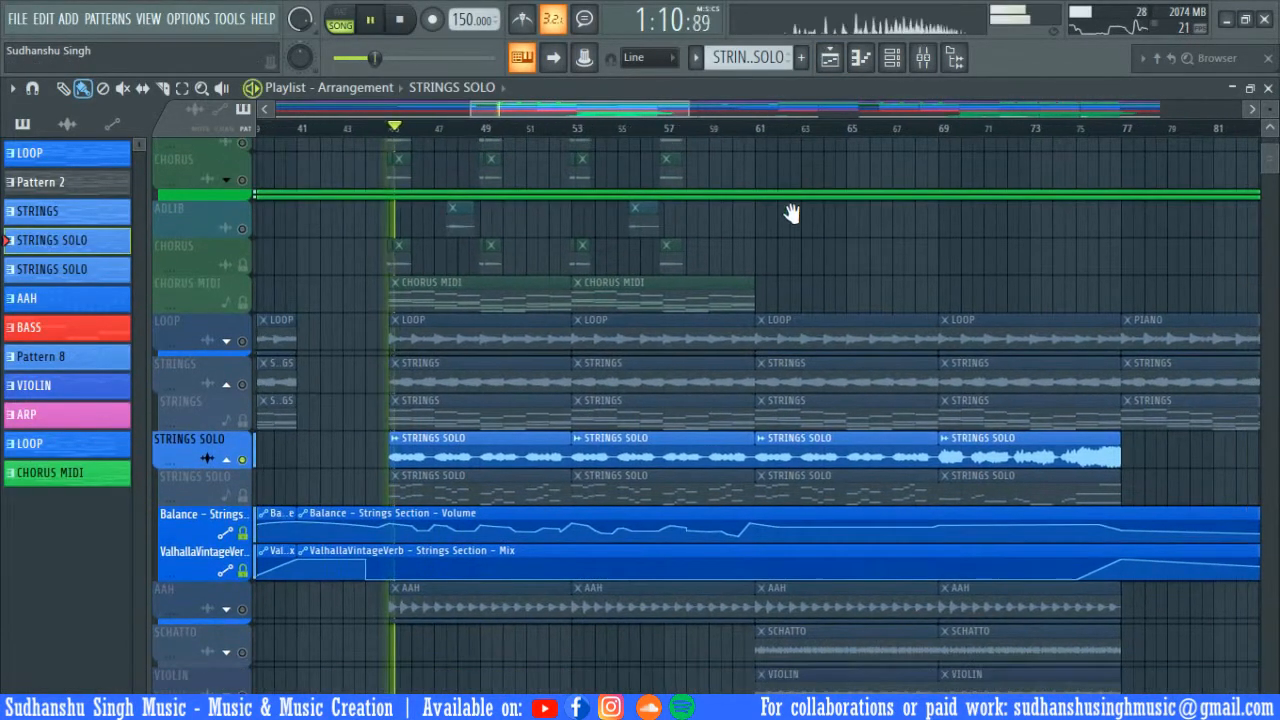
scroll(787, 219, down, 2)
key(space)
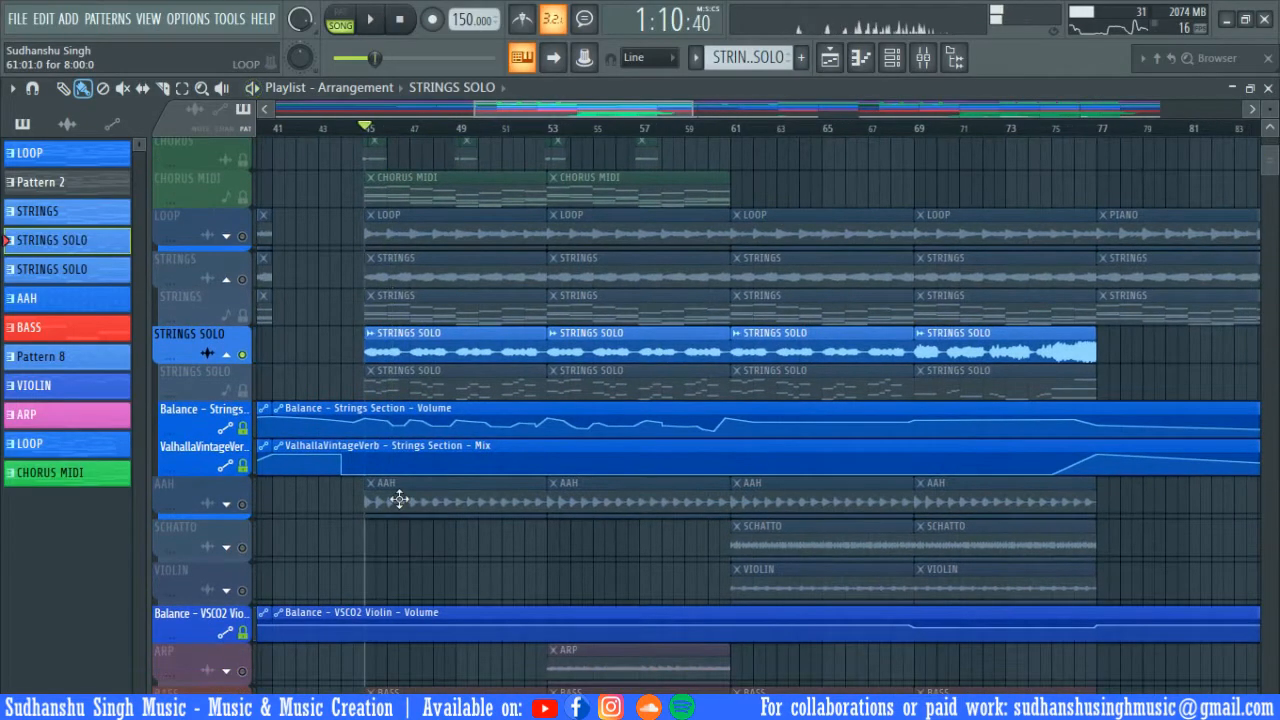
- Solo the AAH track, expand its group and play it while viewing the AAH pattern's notes in the piano roll
right_click(243, 506)
click(384, 503)
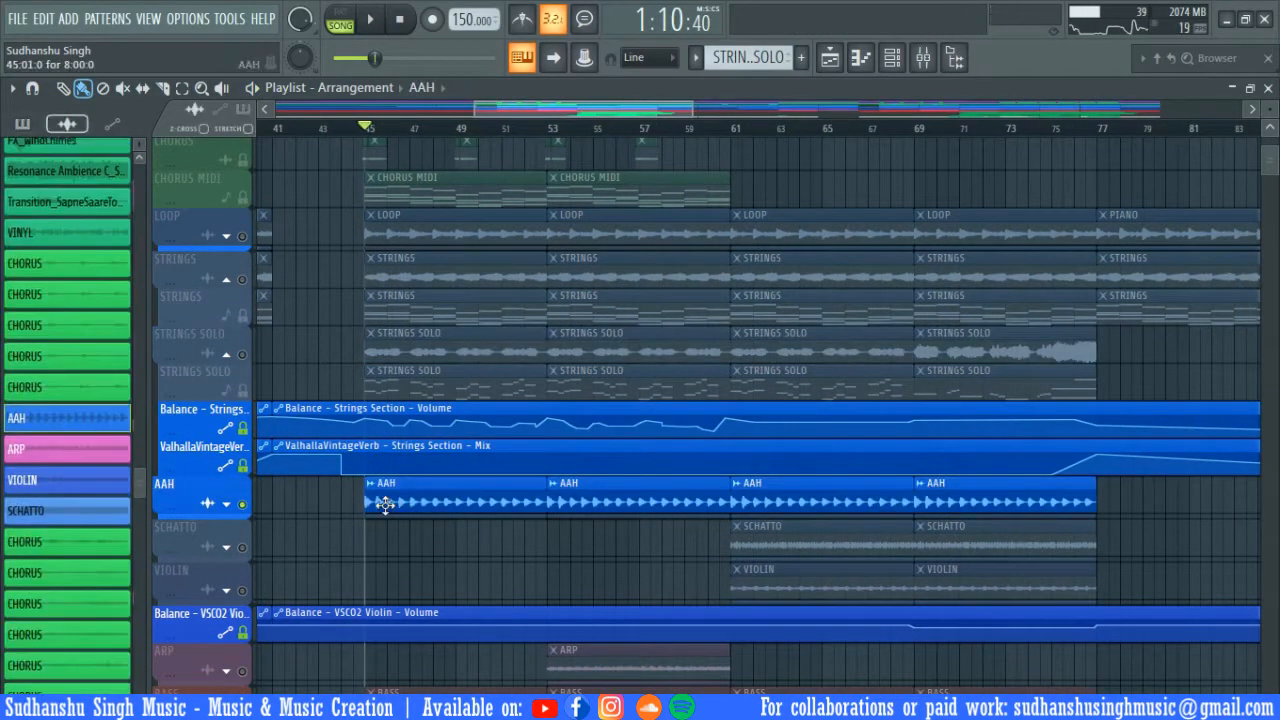
click(227, 506)
click(470, 518)
key(space)
double_click(471, 527)
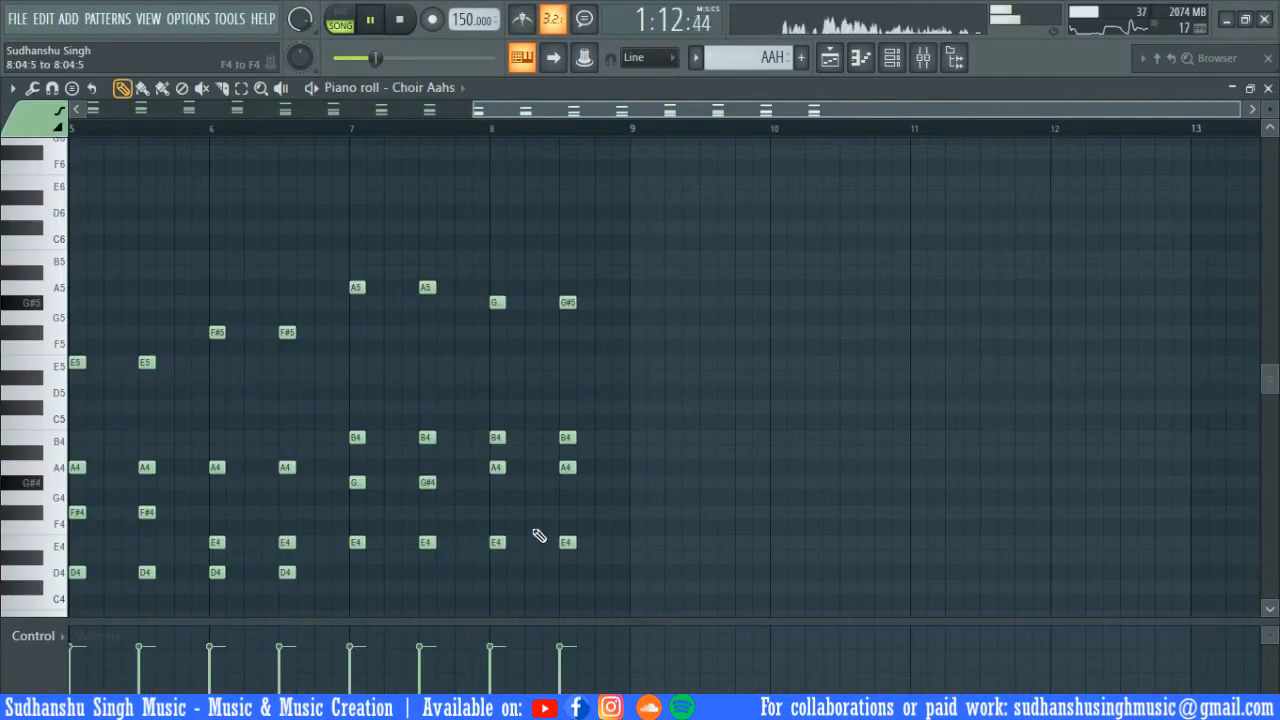
- View the Choir Aahs channel's FLEX instrument, stop playback and return to the playlist
click(891, 57)
click(191, 528)
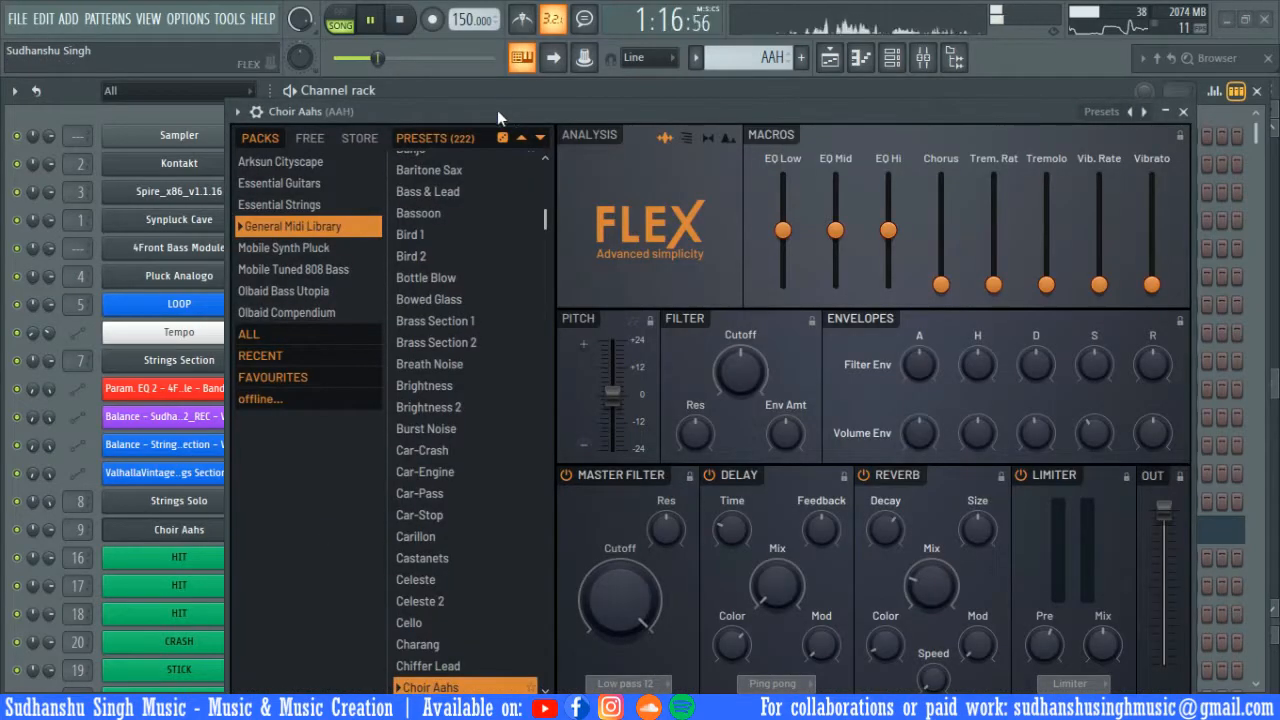
drag(497, 110, 456, 58)
key(space)
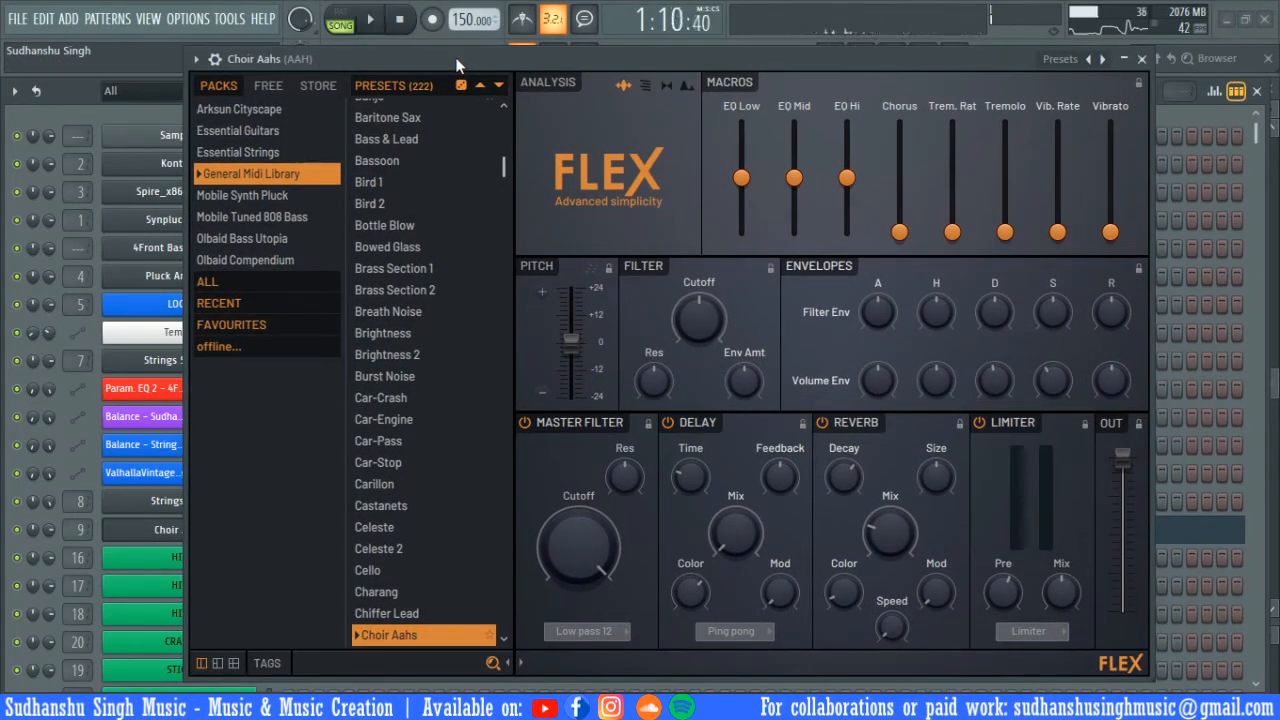
key(Escape)
click(838, 58)
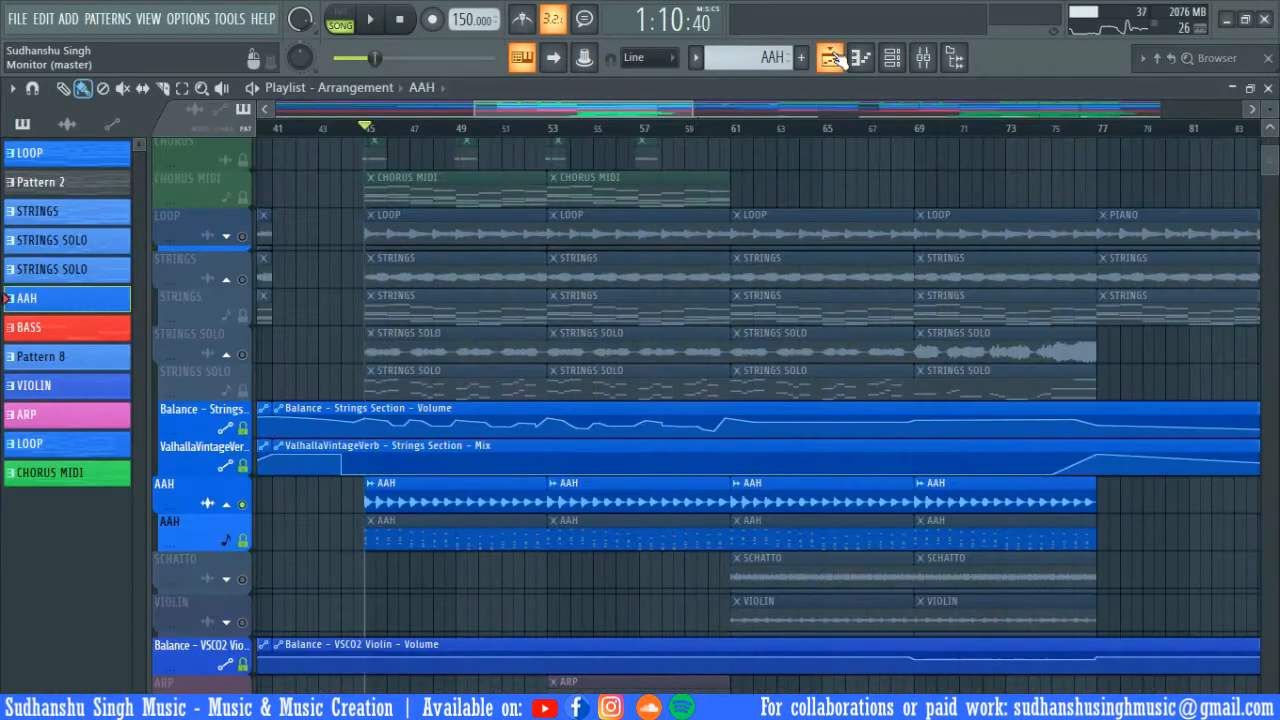
- Solo the BASS track and play it from bar 45
scroll(524, 420, down, 3)
scroll(523, 357, up, 5)
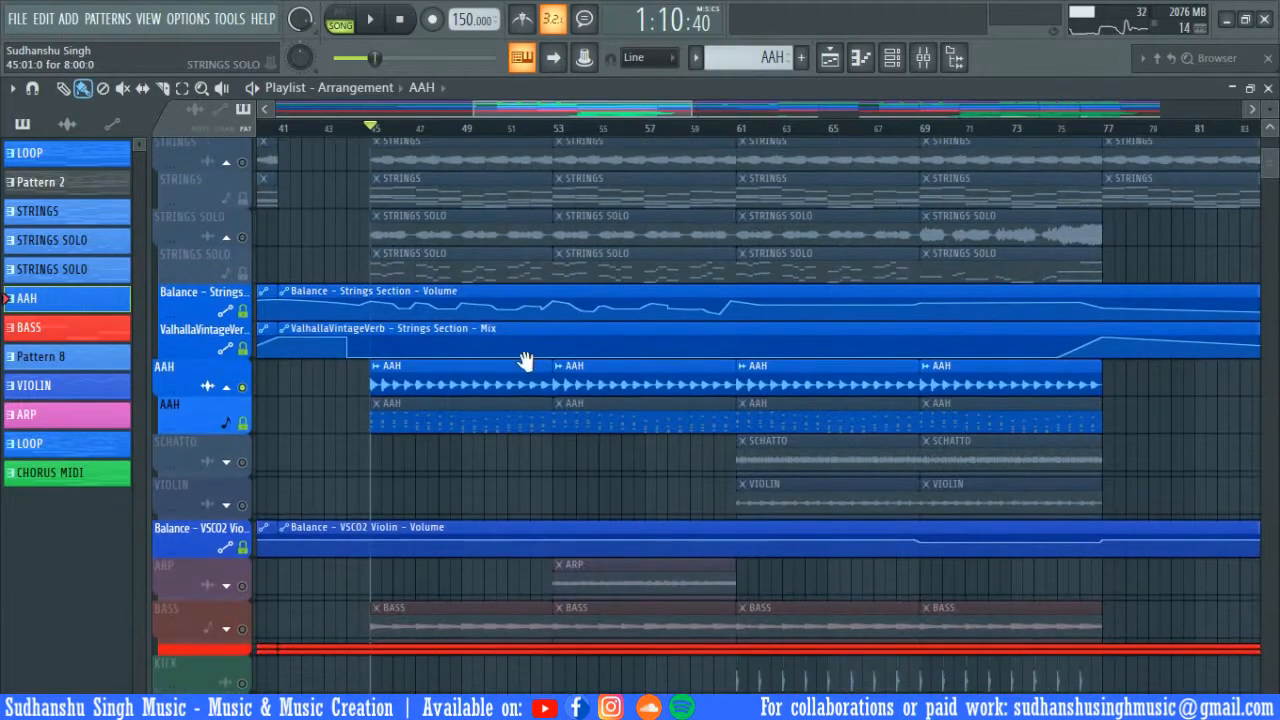
scroll(426, 465, down, 6)
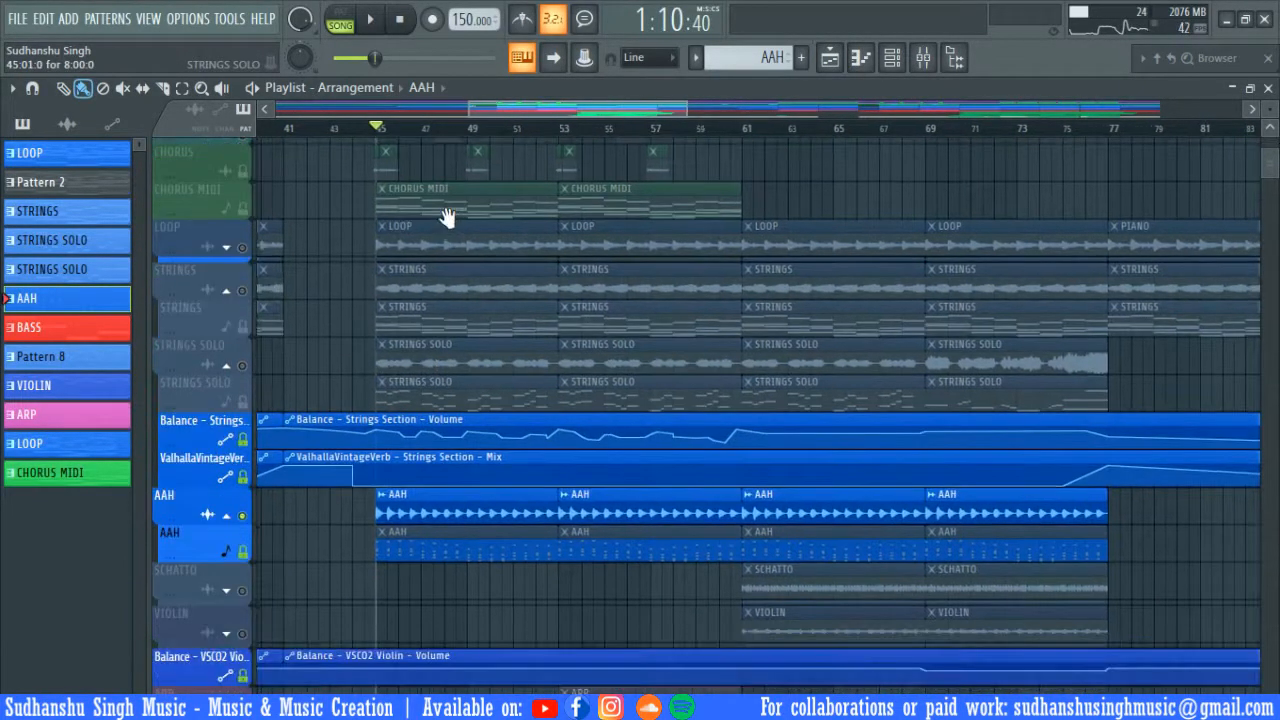
click(477, 574)
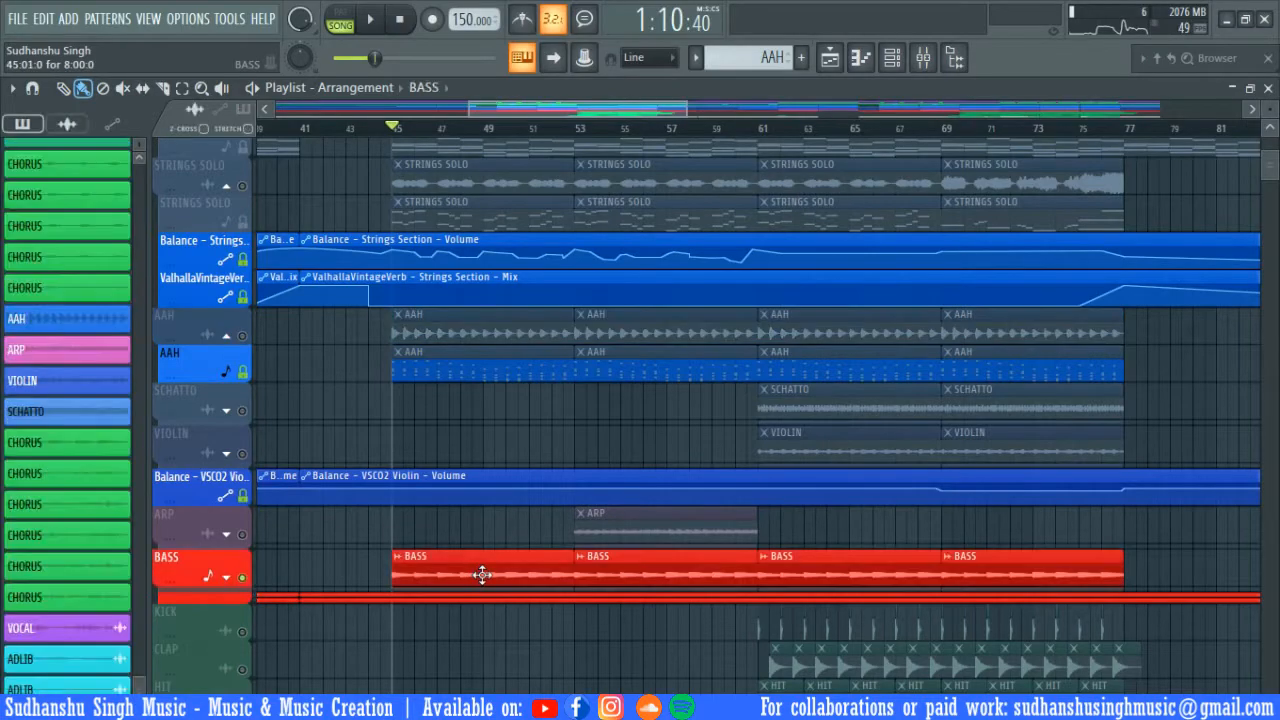
key(space)
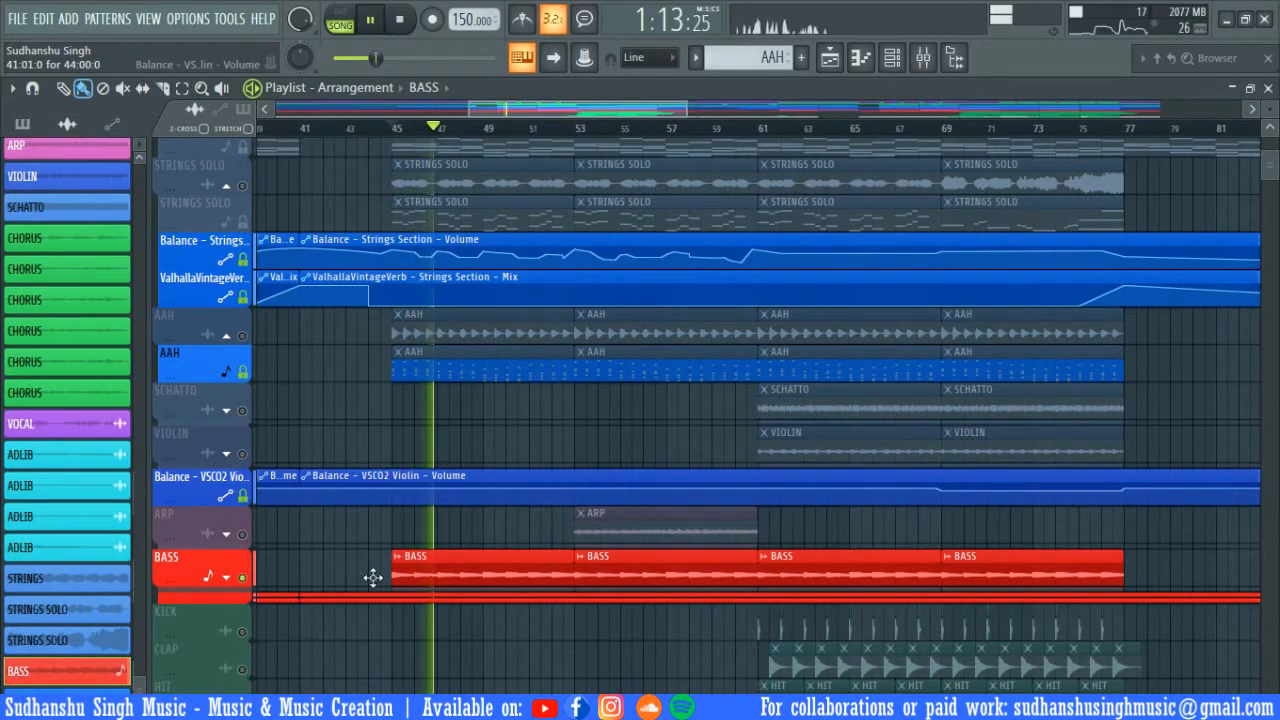
key(space)
- Expand the BASS track group and view the BASS pattern's notes in the piano roll, returning to the playlist
click(226, 577)
double_click(467, 600)
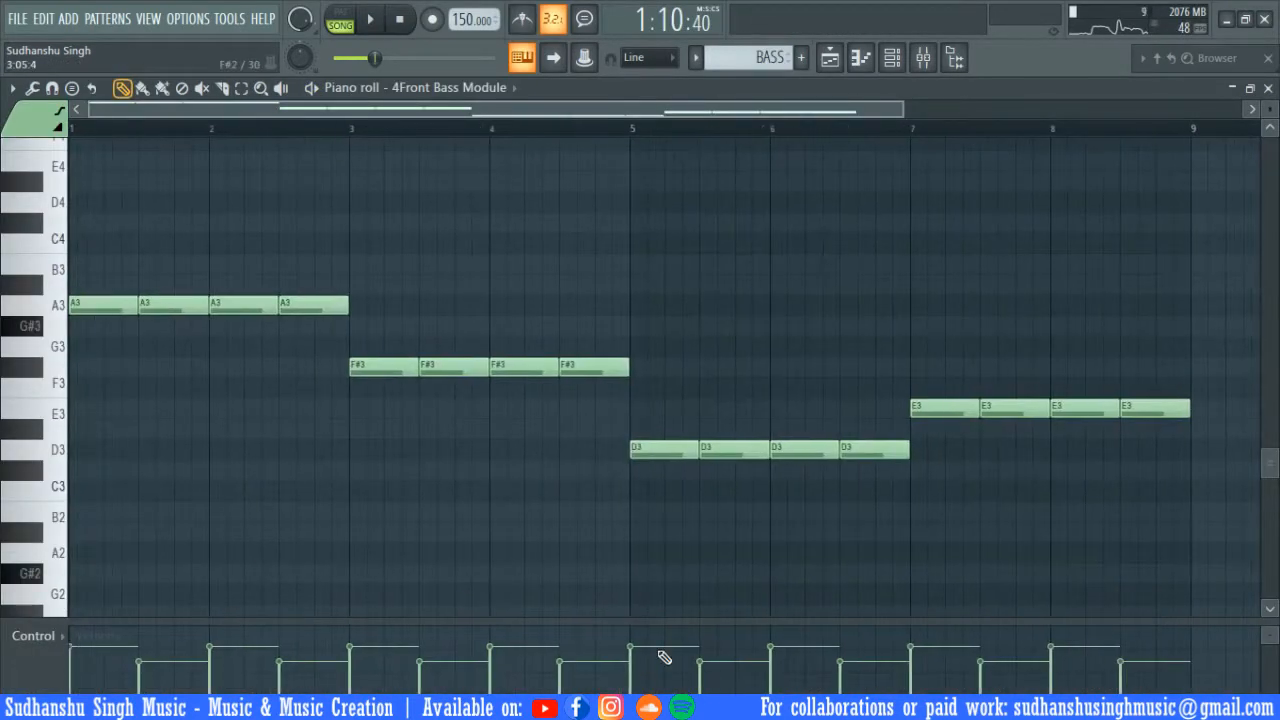
click(843, 63)
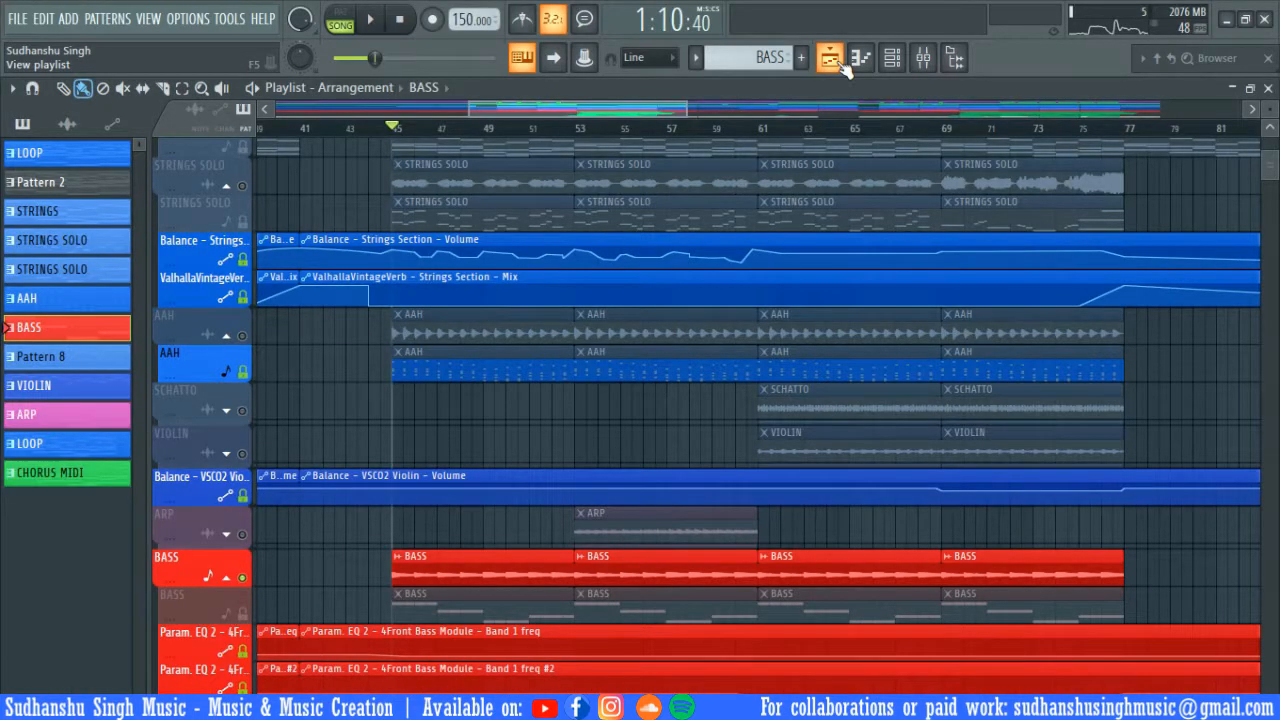
- Play the soloed bass while viewing the Fruity parametric EQ 2 on the BASS mixer track, closing the plugin and mixer
key(space)
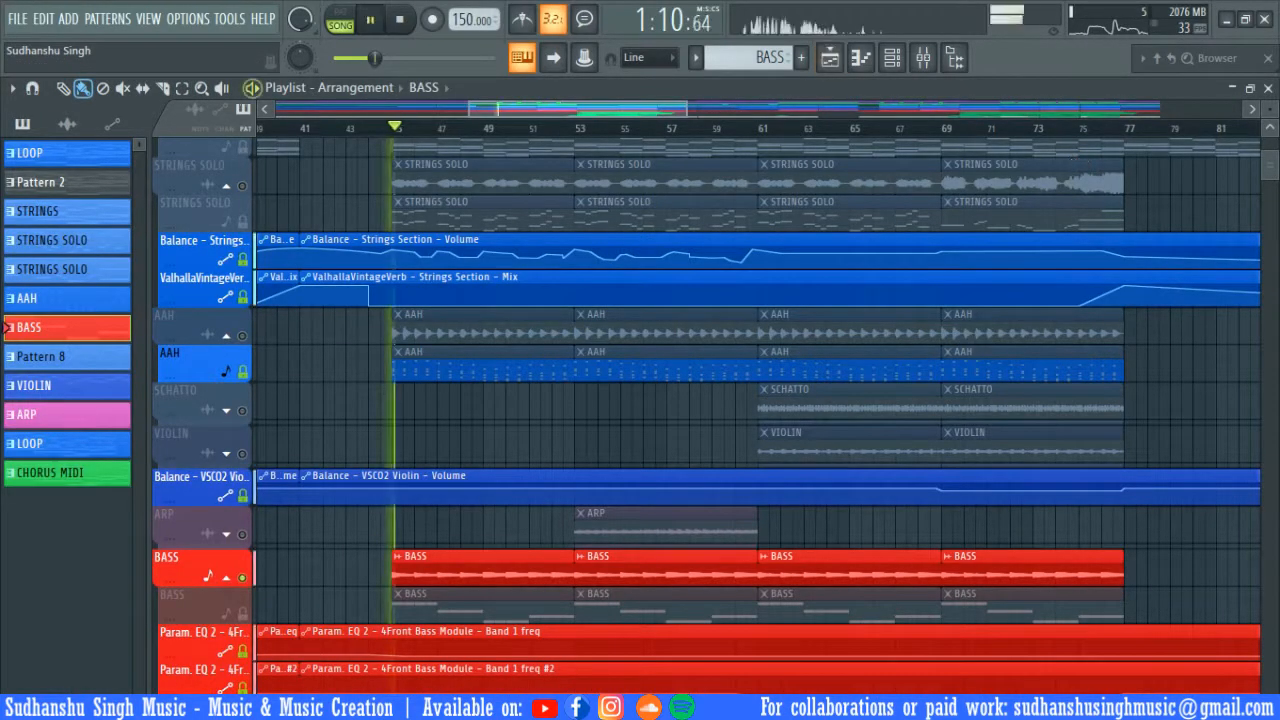
click(935, 62)
click(575, 400)
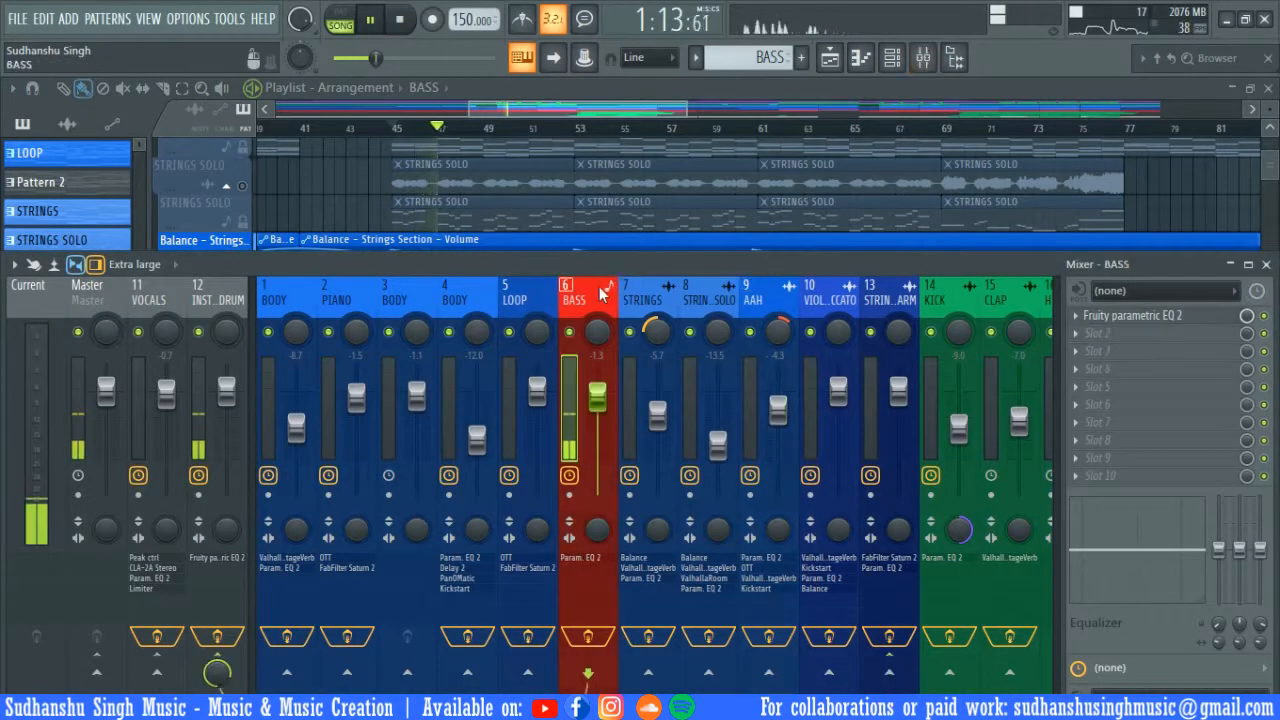
click(1133, 315)
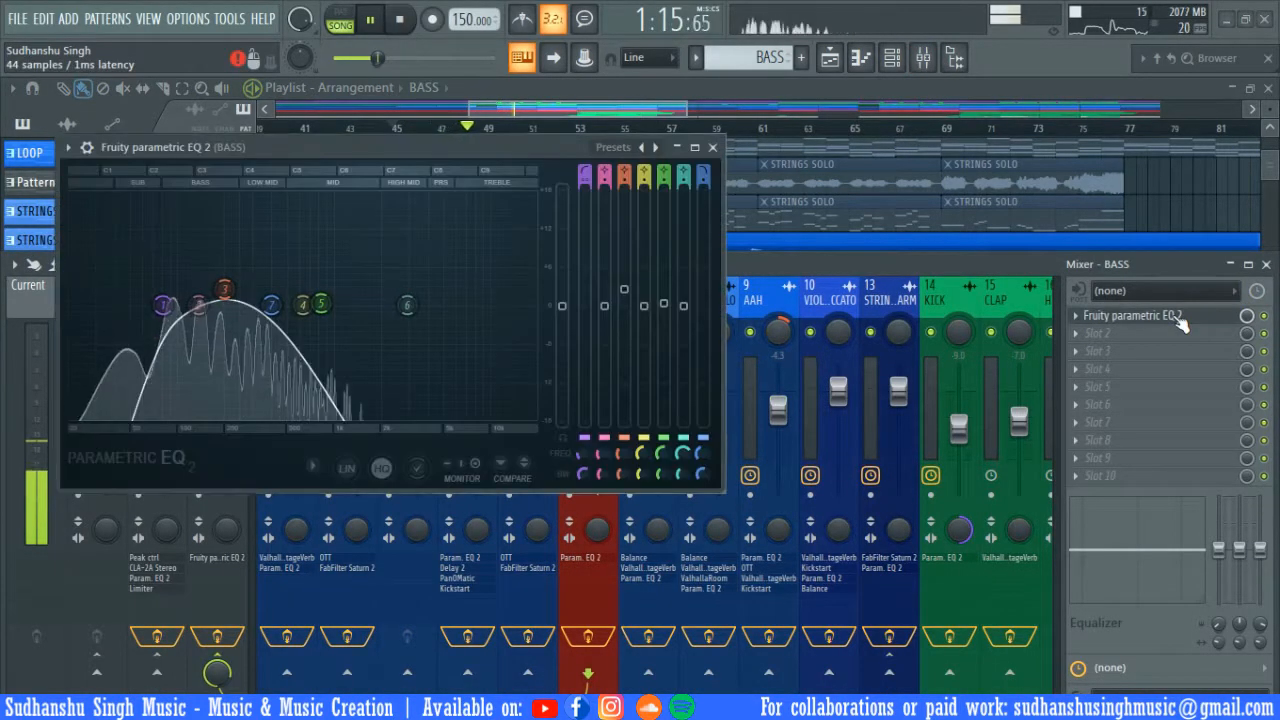
key(Escape)
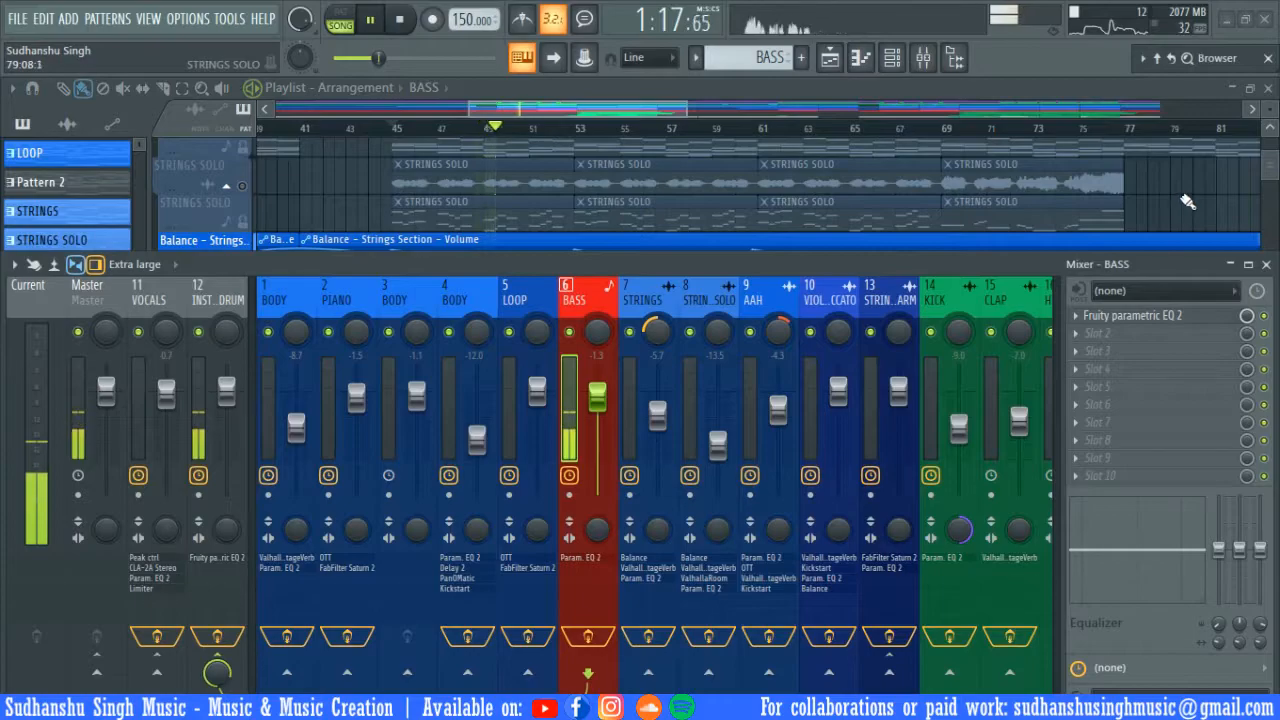
key(F9)
scroll(1186, 200, up, 3)
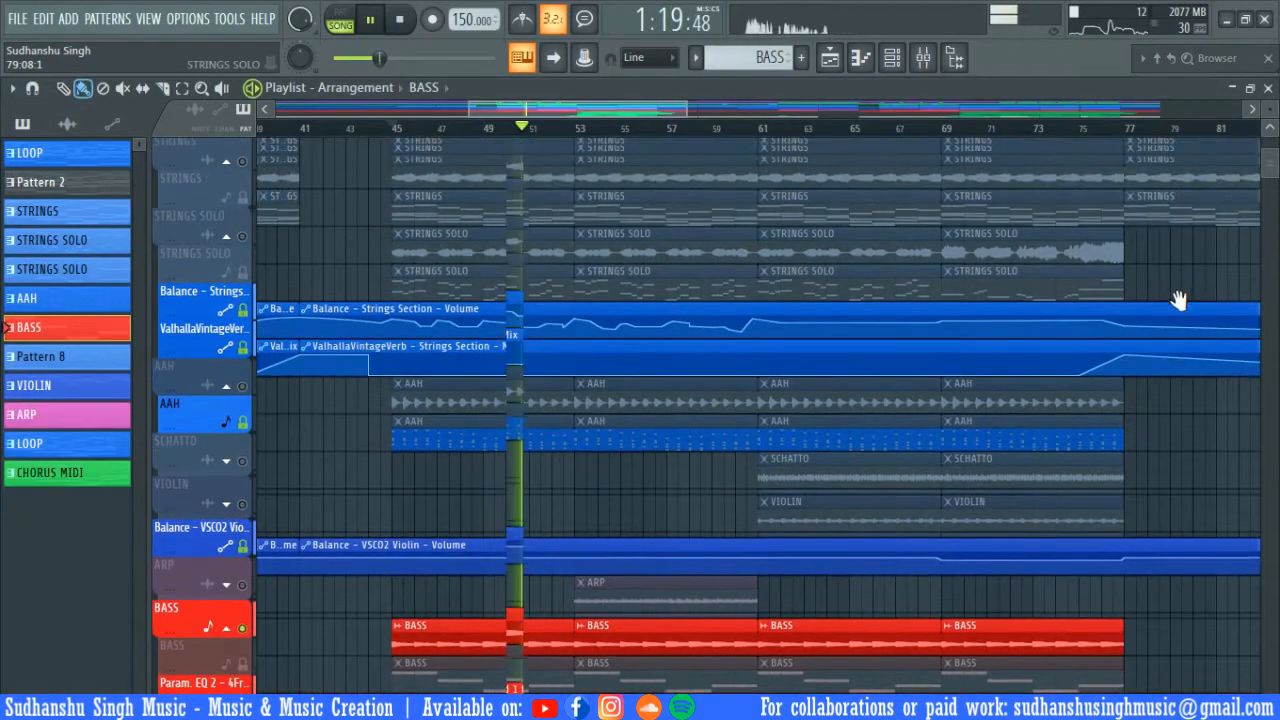
scroll(1175, 338, up, 4)
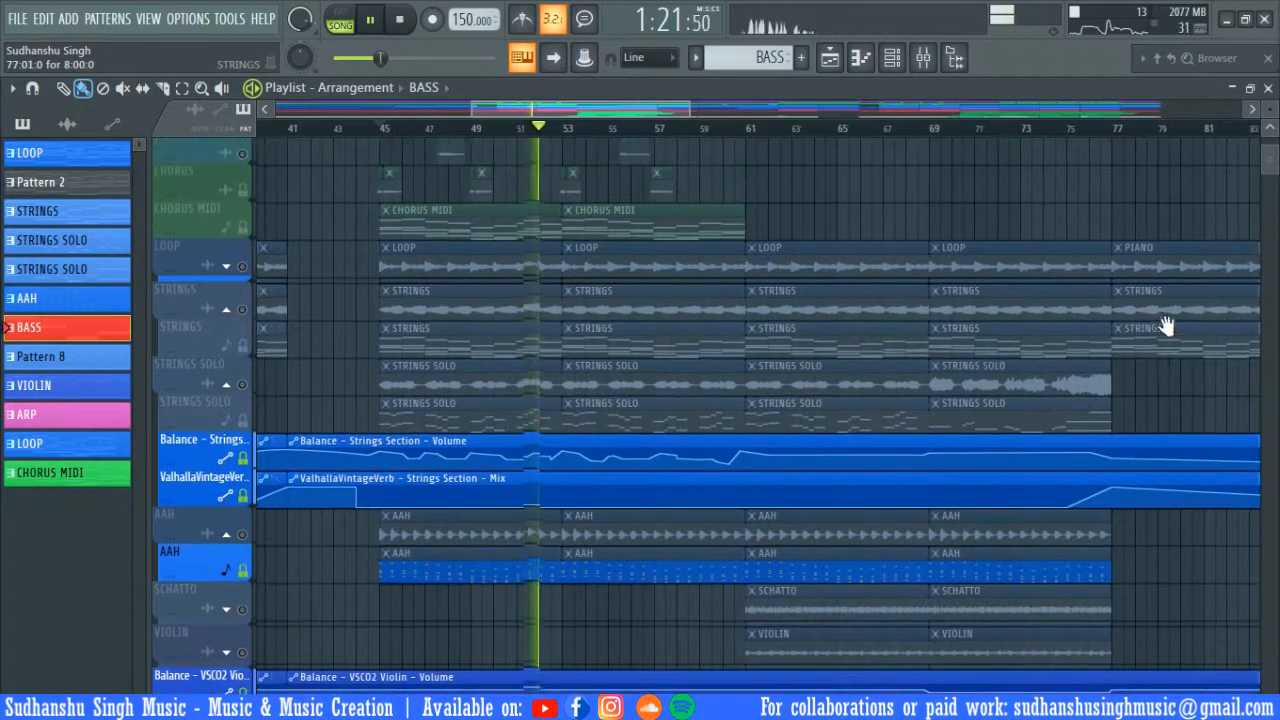
key(space)
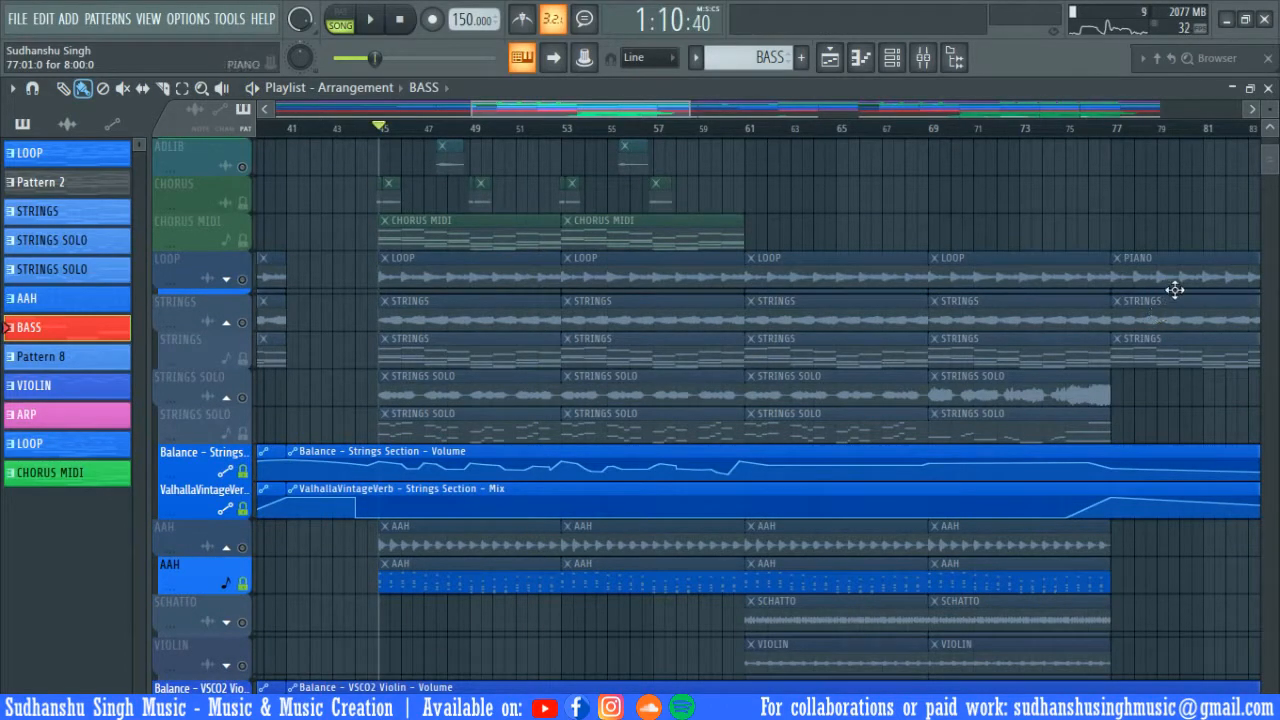
- Unmute the STRINGS, STRINGS SOLO, AAH and BASS audio tracks so they play together
scroll(1017, 316, down, 3)
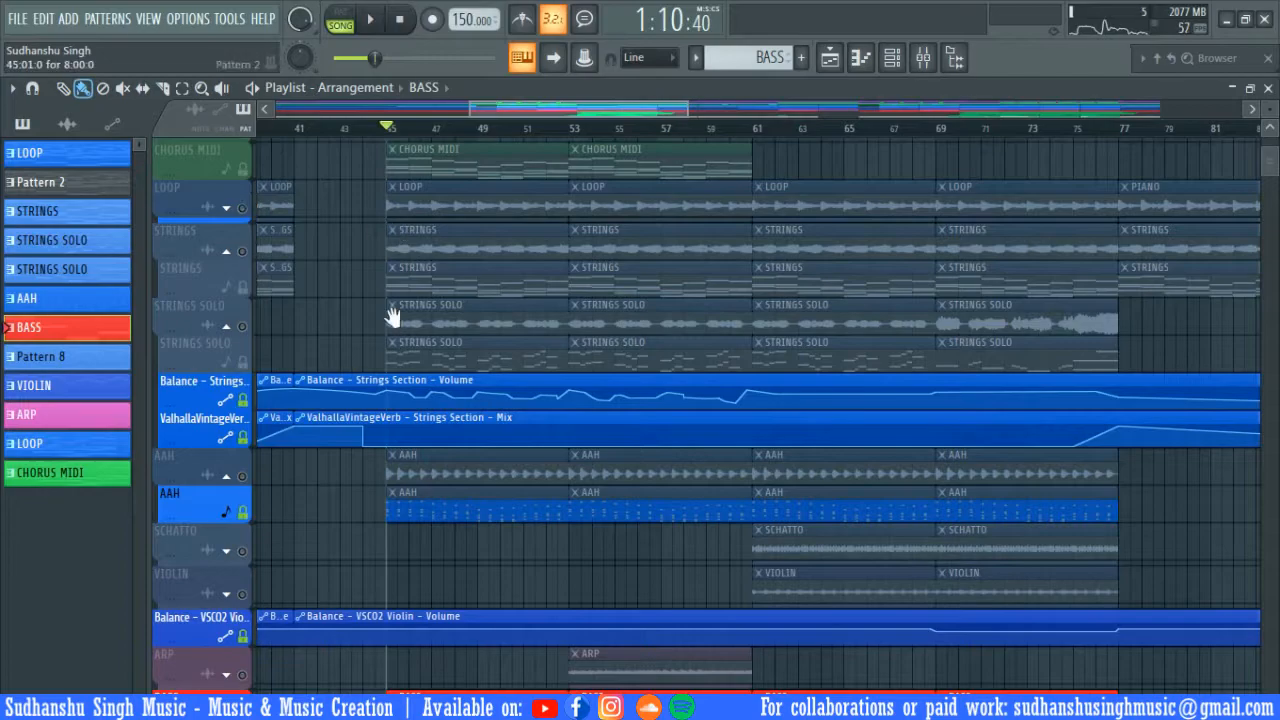
scroll(391, 317, up, 6)
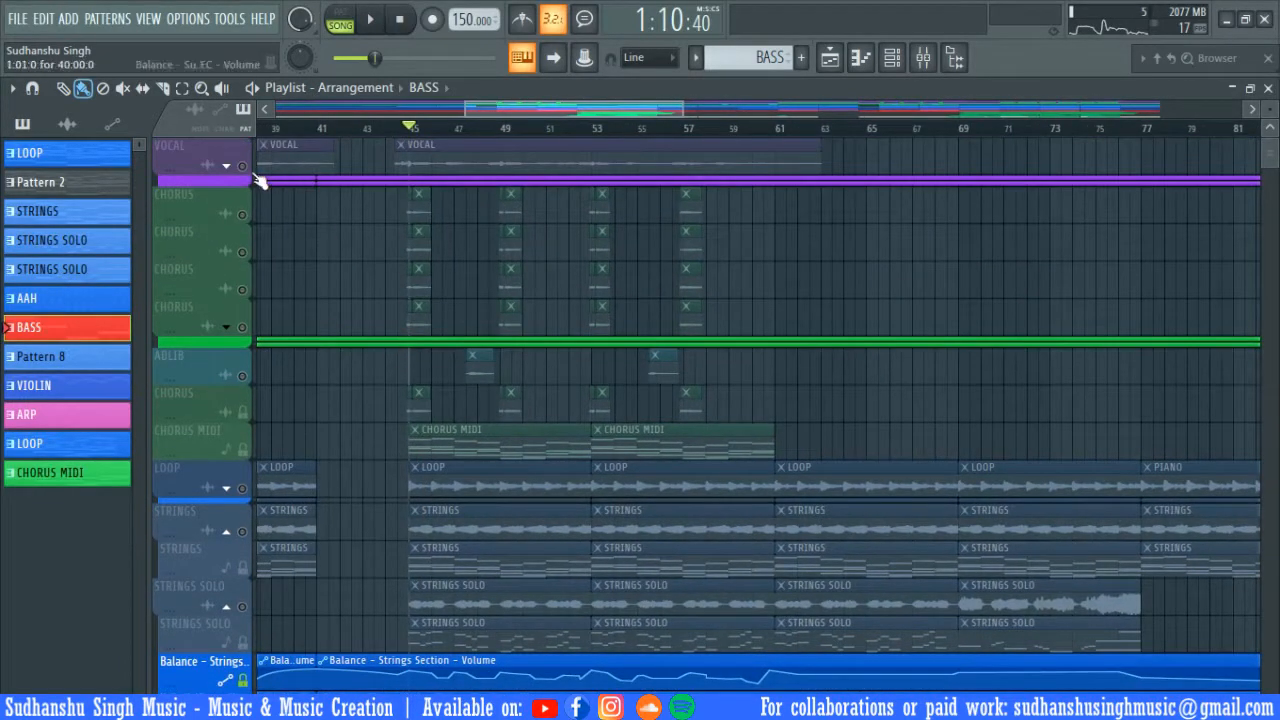
scroll(323, 381, down, 5)
click(242, 364)
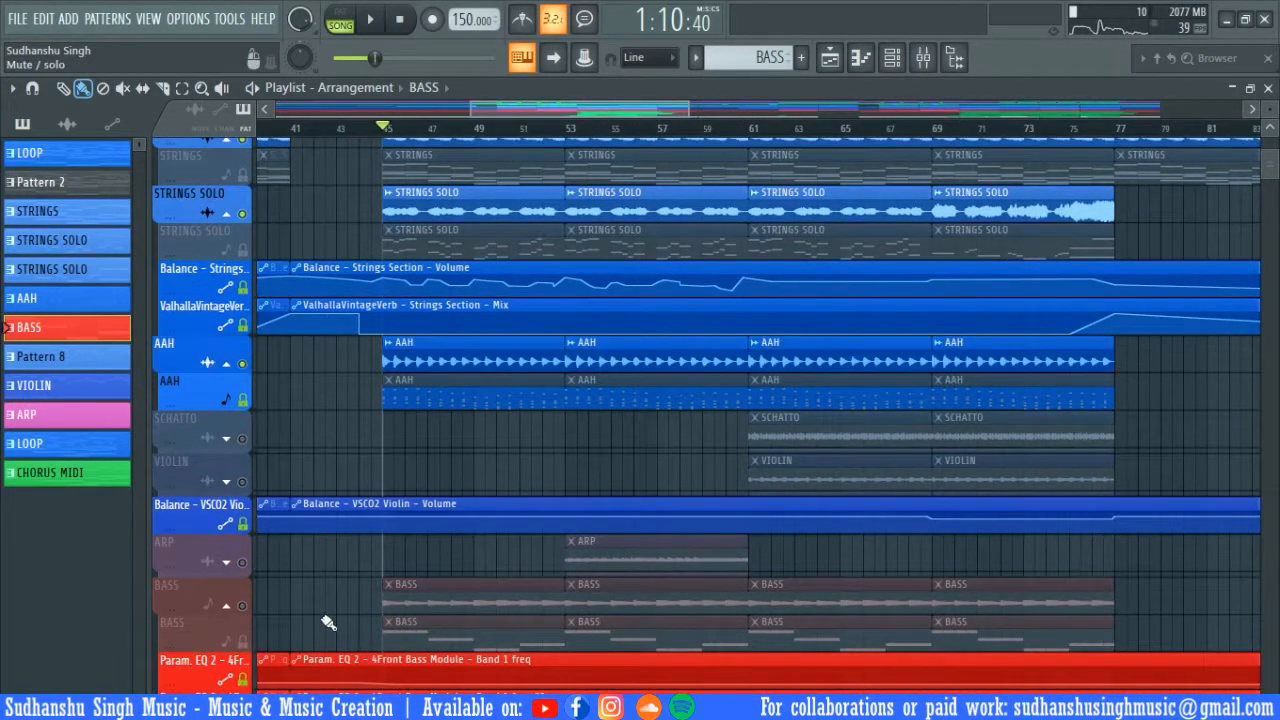
click(242, 606)
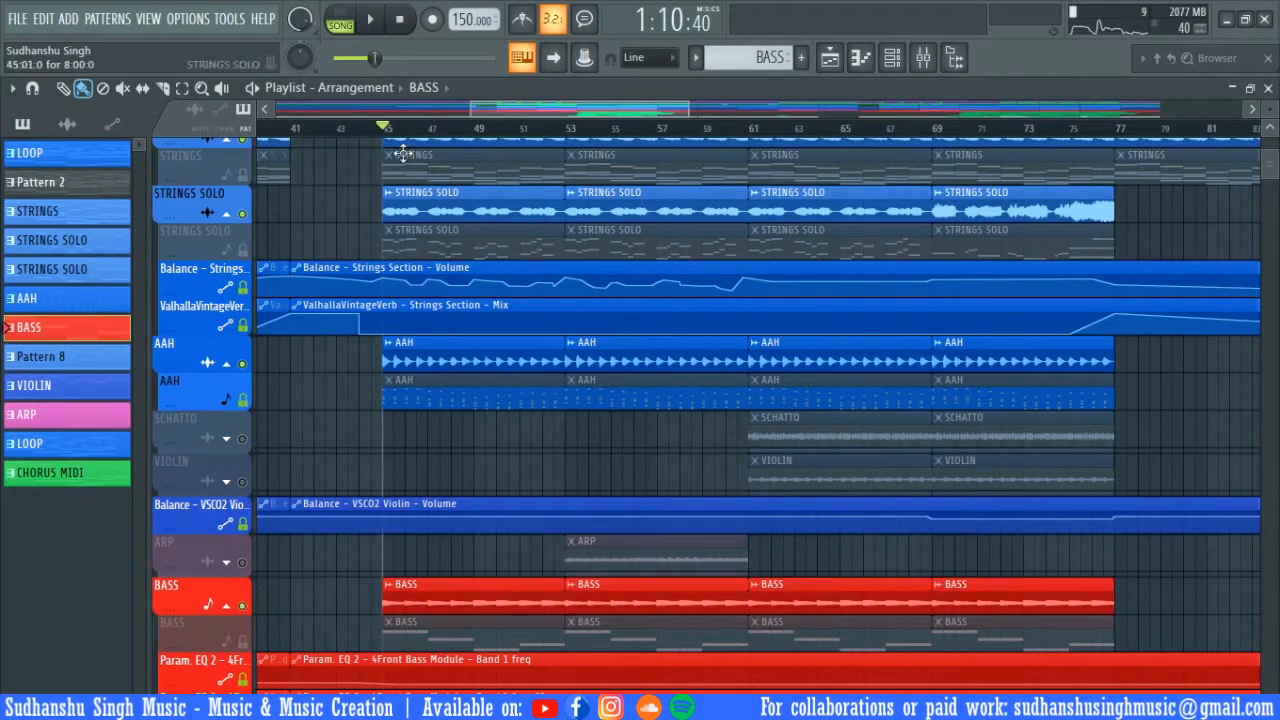
- Play the unmuted STRINGS, STRINGS SOLO, AAH and BASS tracks together from bar 45, stopping playback after the listen
key(space)
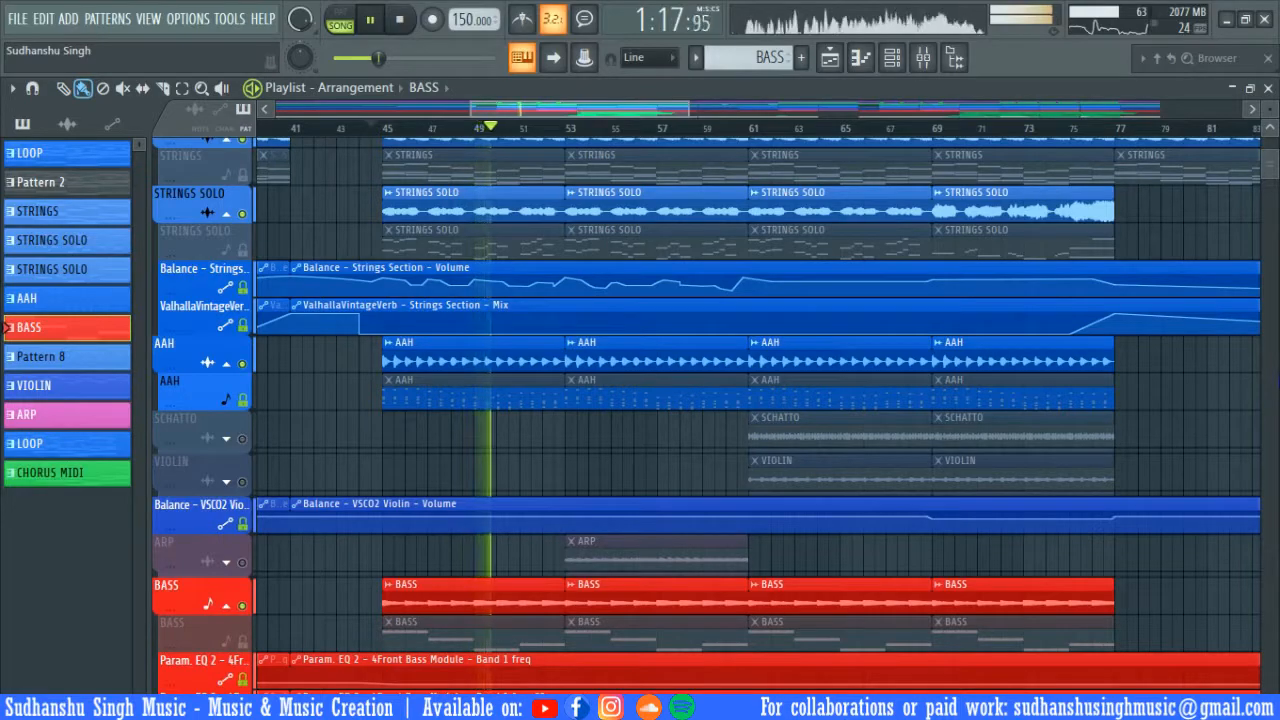
scroll(1186, 417, up, 6)
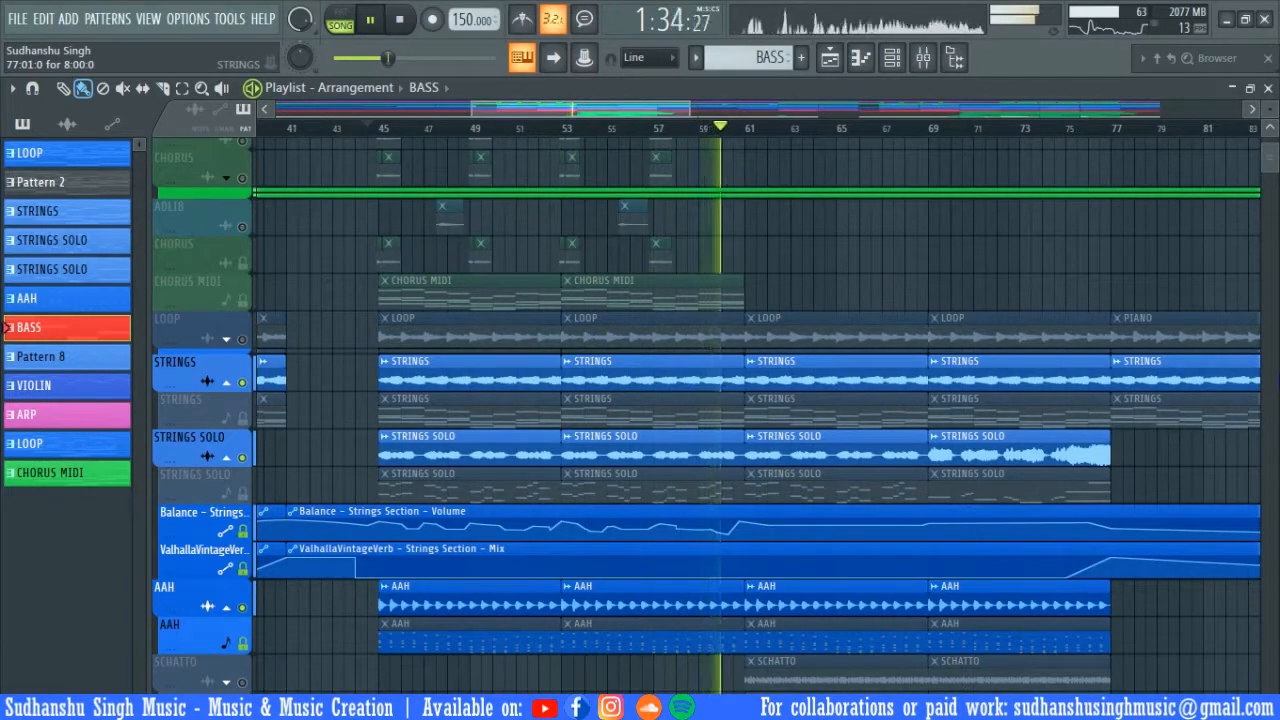
key(space)
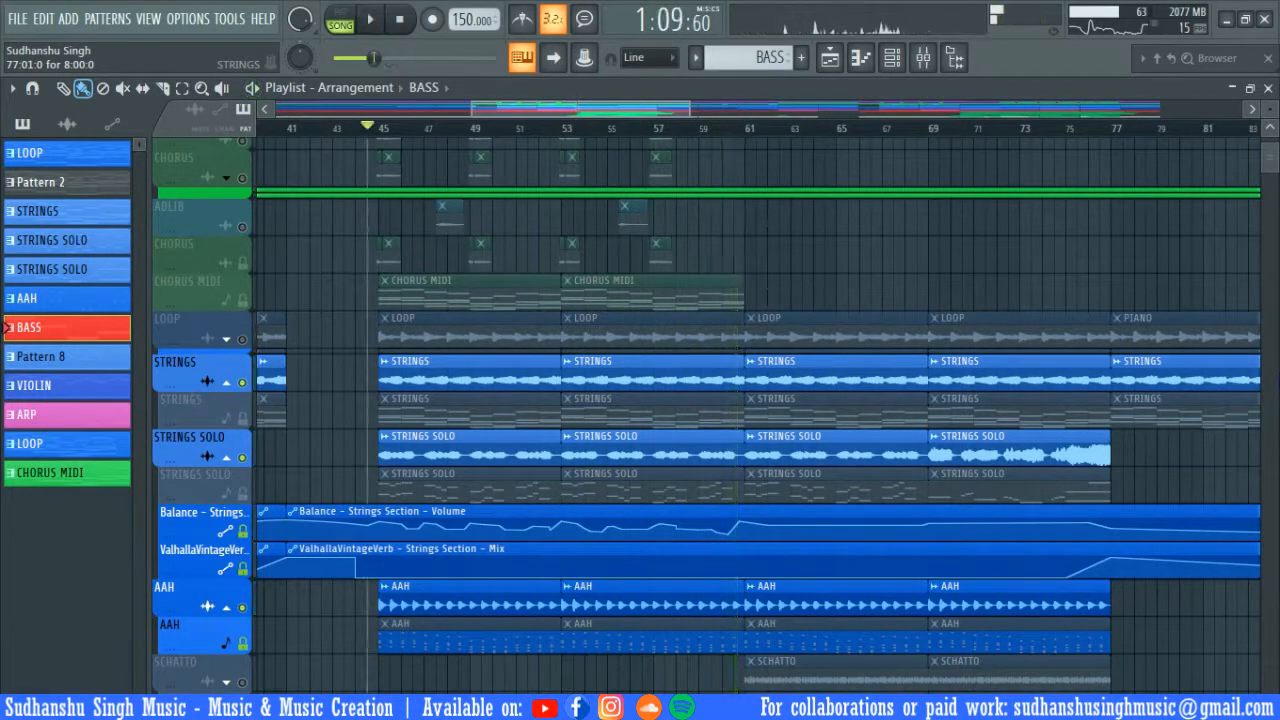
scroll(987, 180, down, 8)
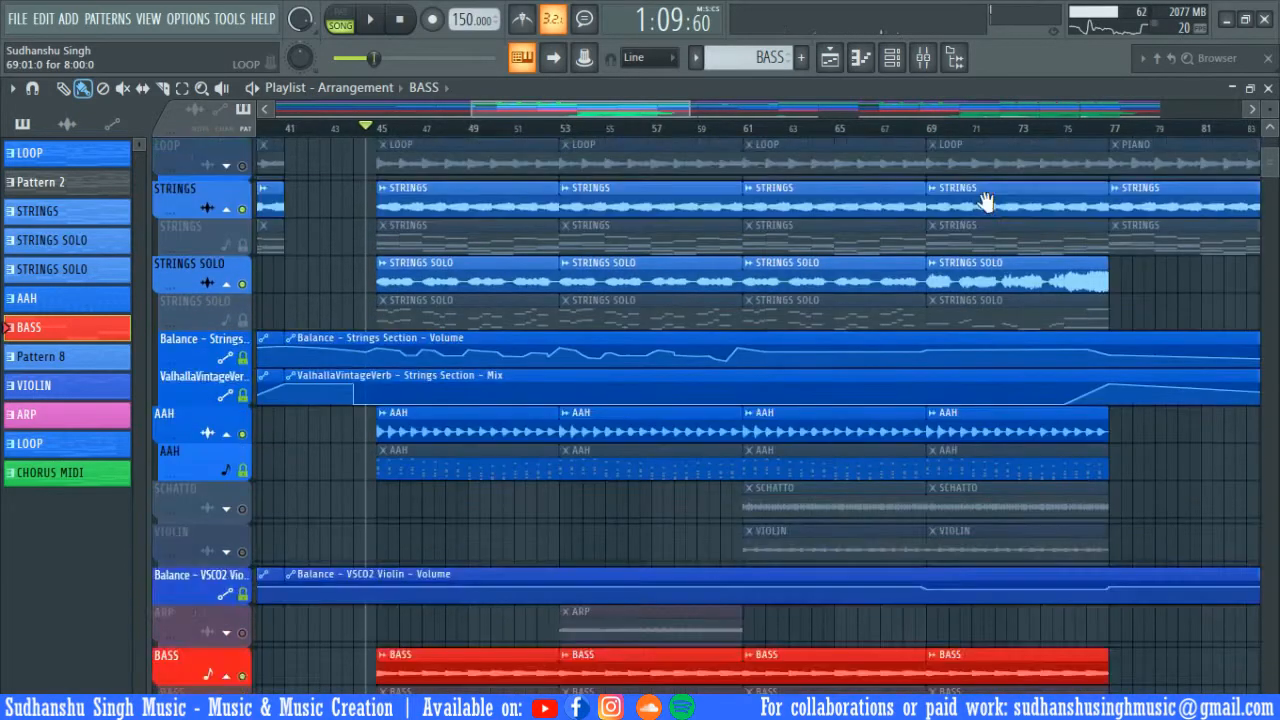
scroll(762, 410, up, 4)
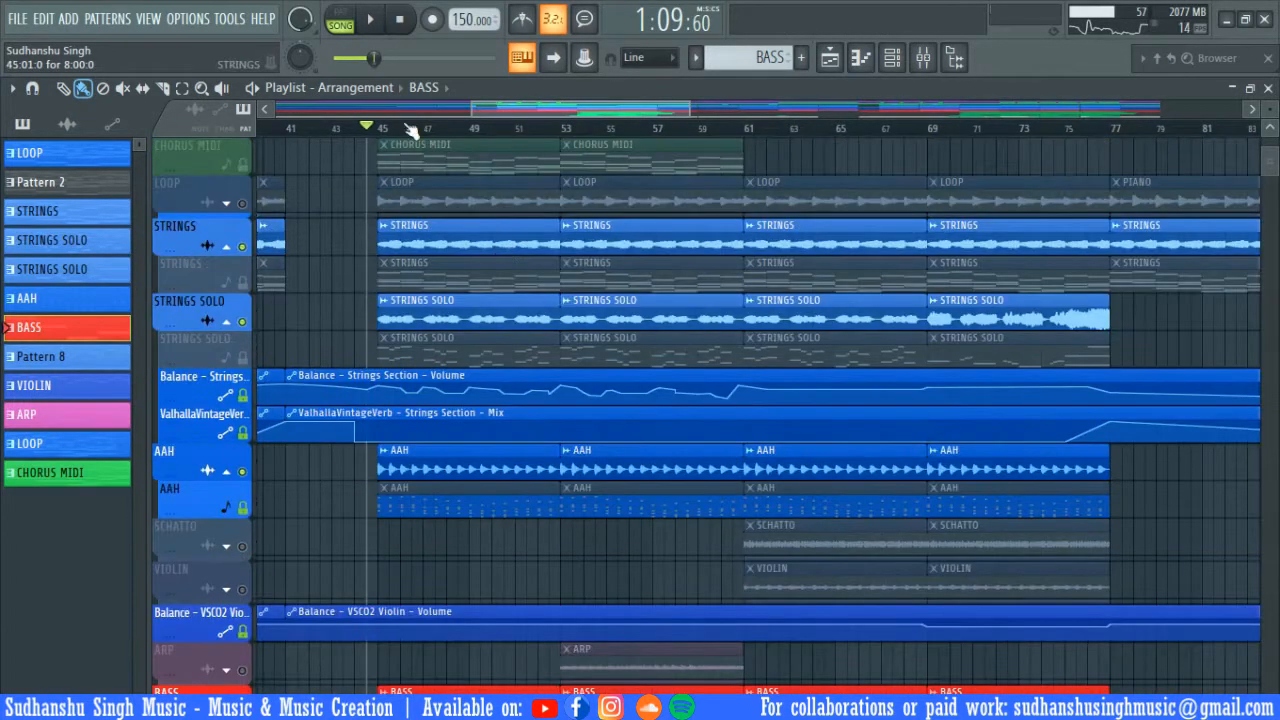
- Set the playback position to bar 45 and solo the STRINGS SOLO audio track in the playlist
click(382, 128)
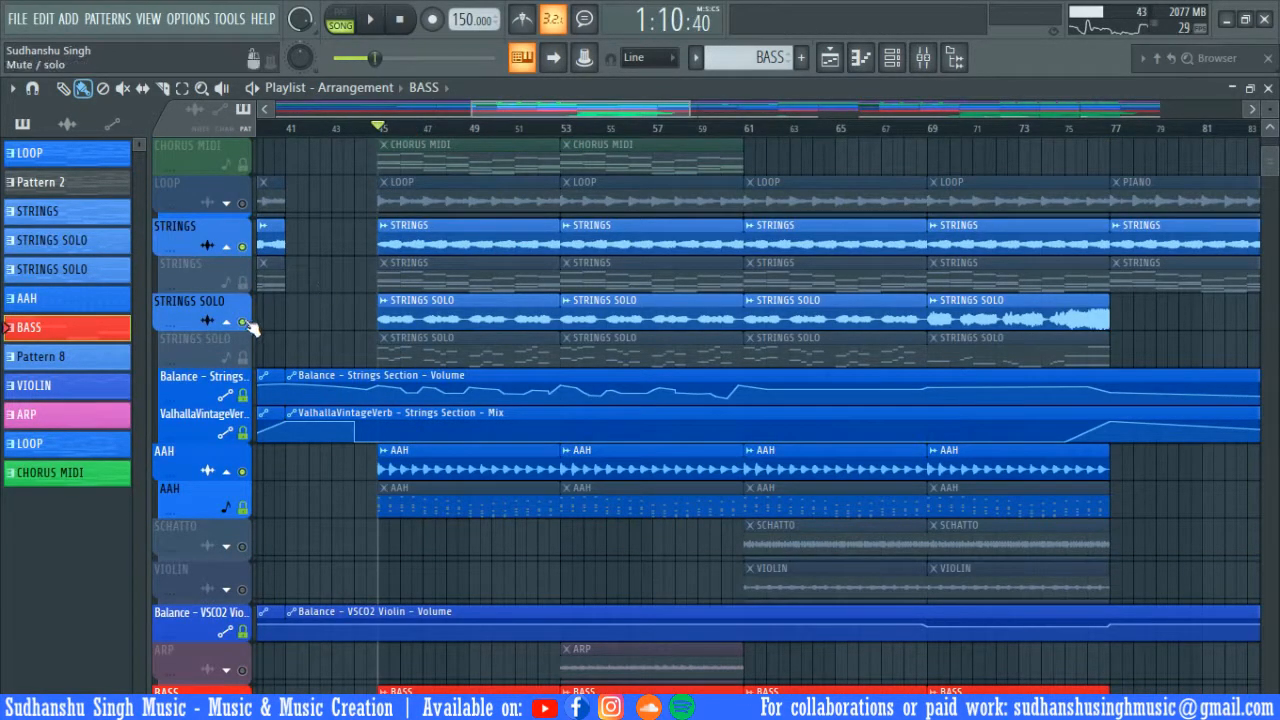
right_click(245, 323)
click(937, 71)
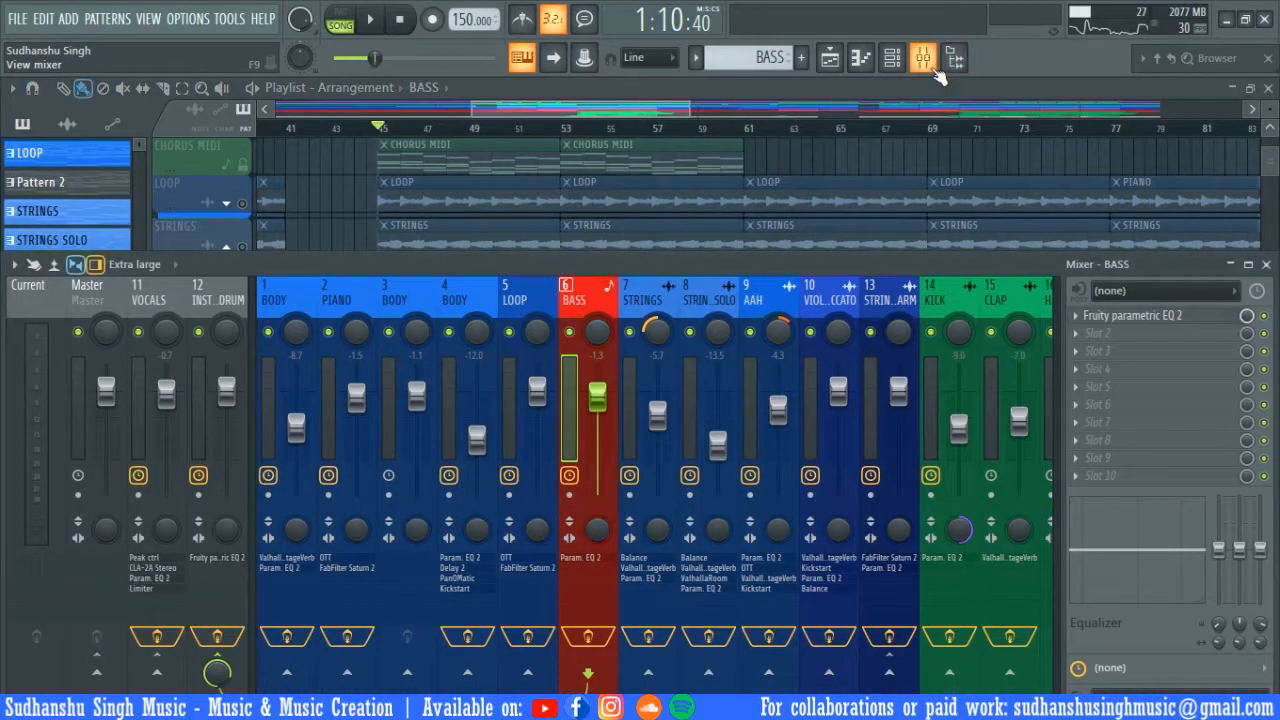
click(937, 72)
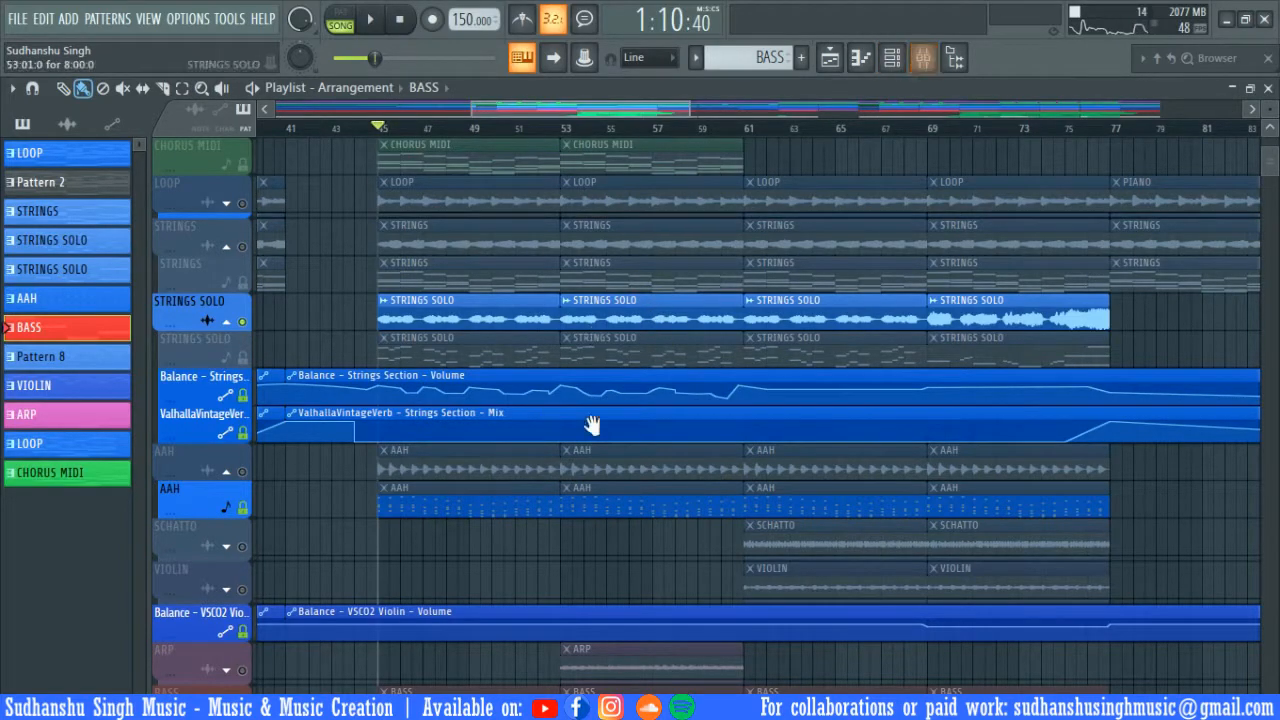
scroll(597, 480, up, 3)
scroll(619, 366, down, 2)
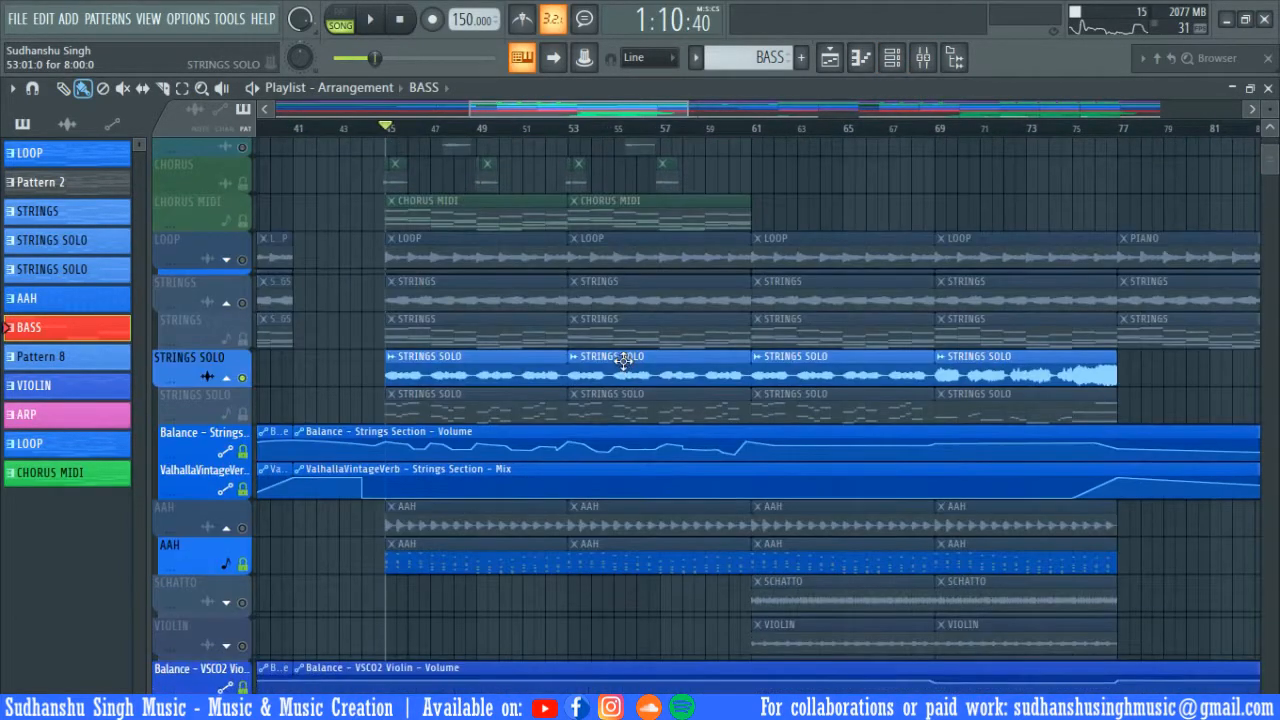
- Select the STRINGS SOLO mixer track, bypass all four of its effects and play the dry sound
click(923, 58)
click(729, 292)
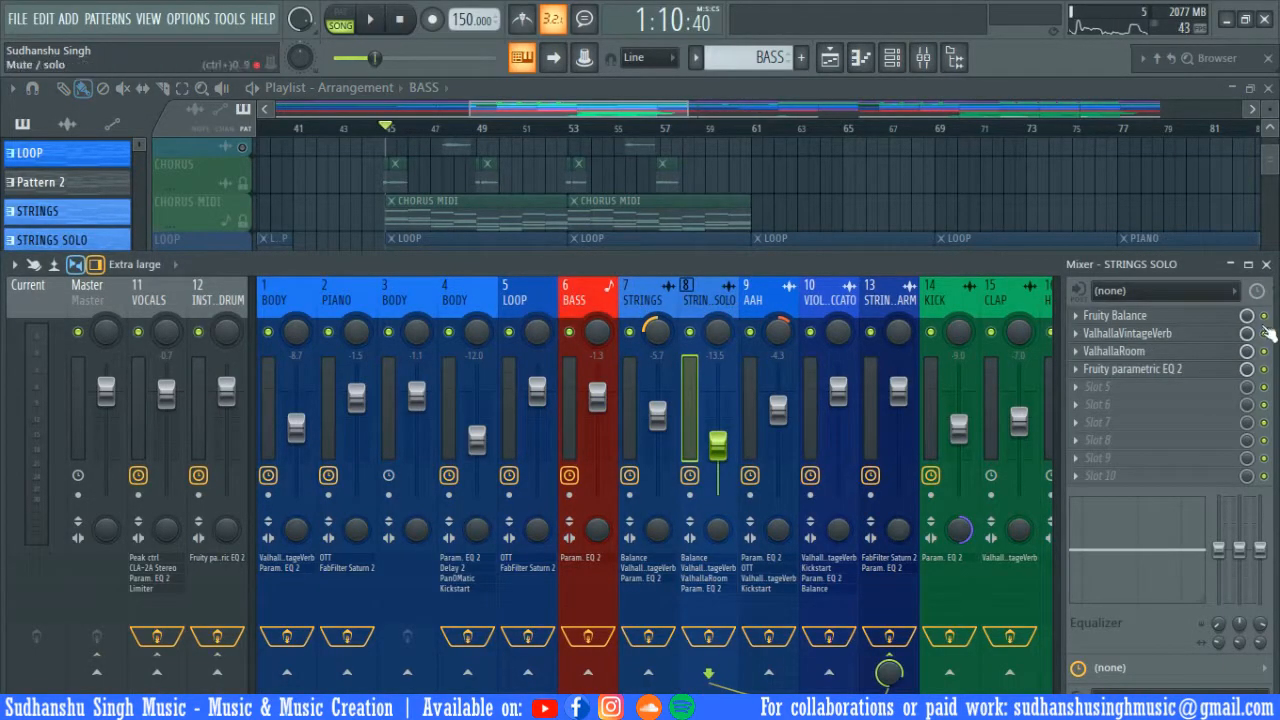
key(space)
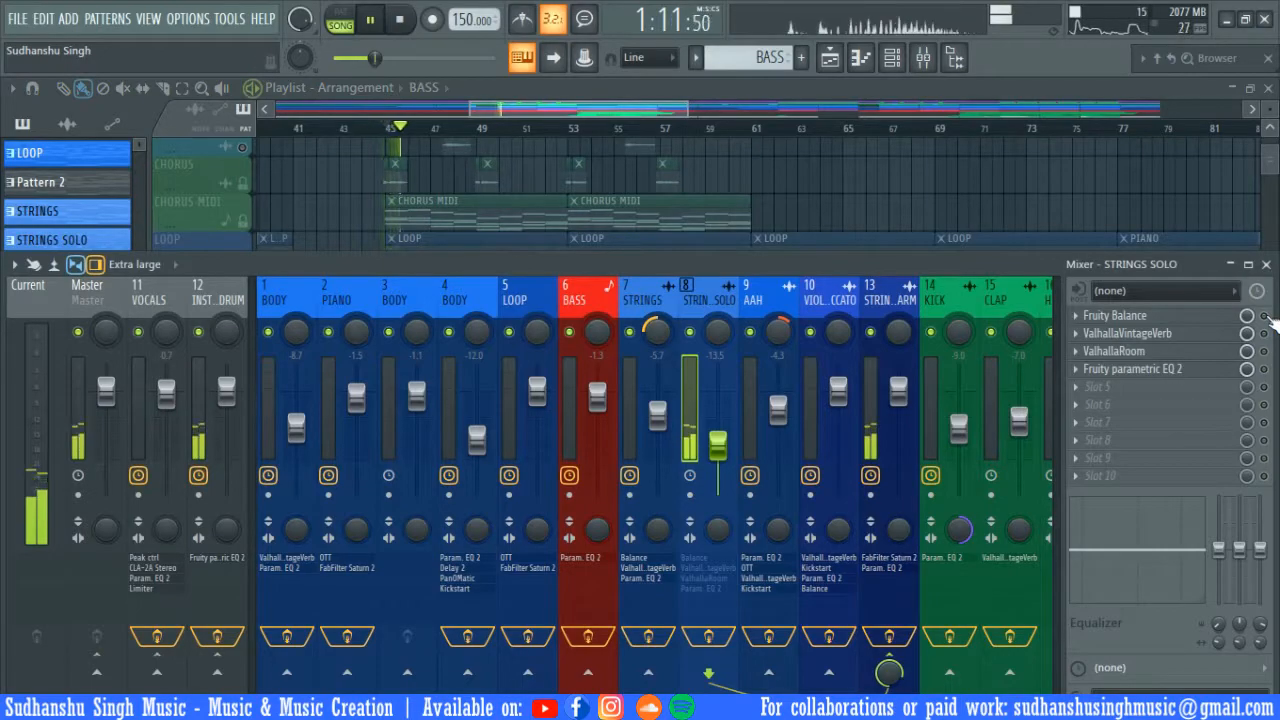
key(space)
- Enable Fruity Balance on the STRINGS SOLO mixer track and play the part while viewing its volume automation, closing the plugin
click(1225, 318)
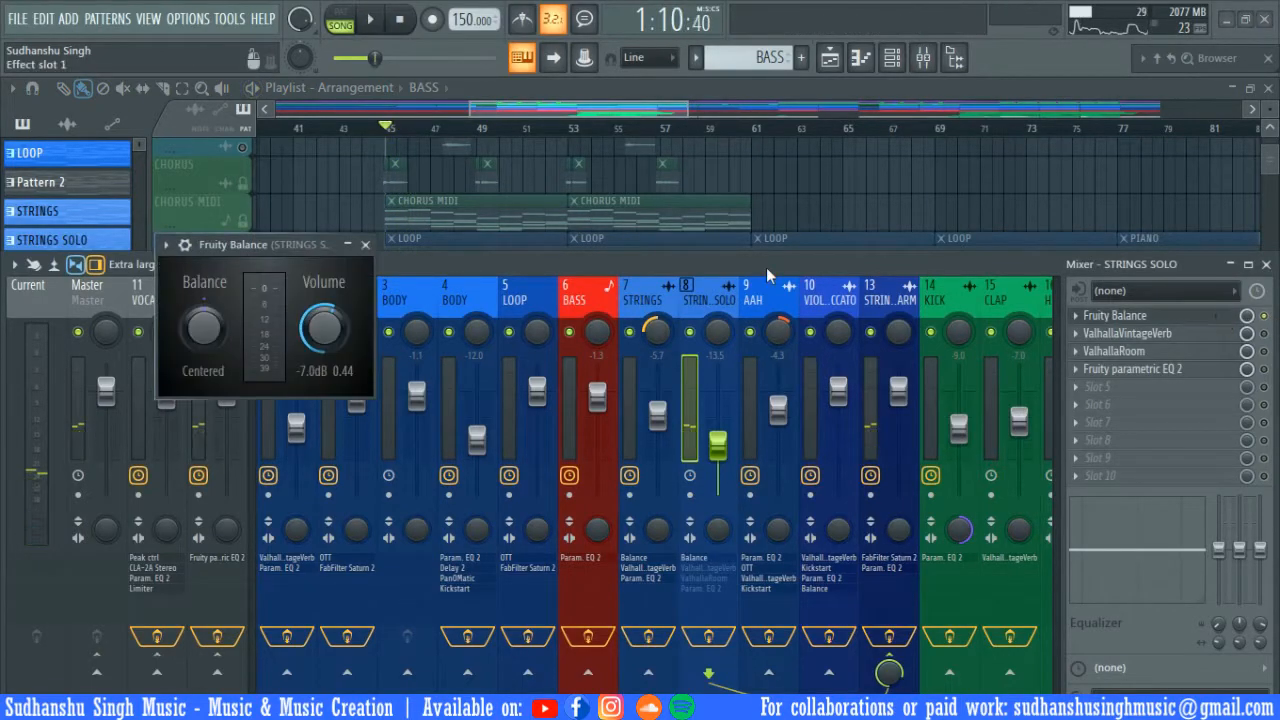
drag(286, 252, 286, 198)
key(space)
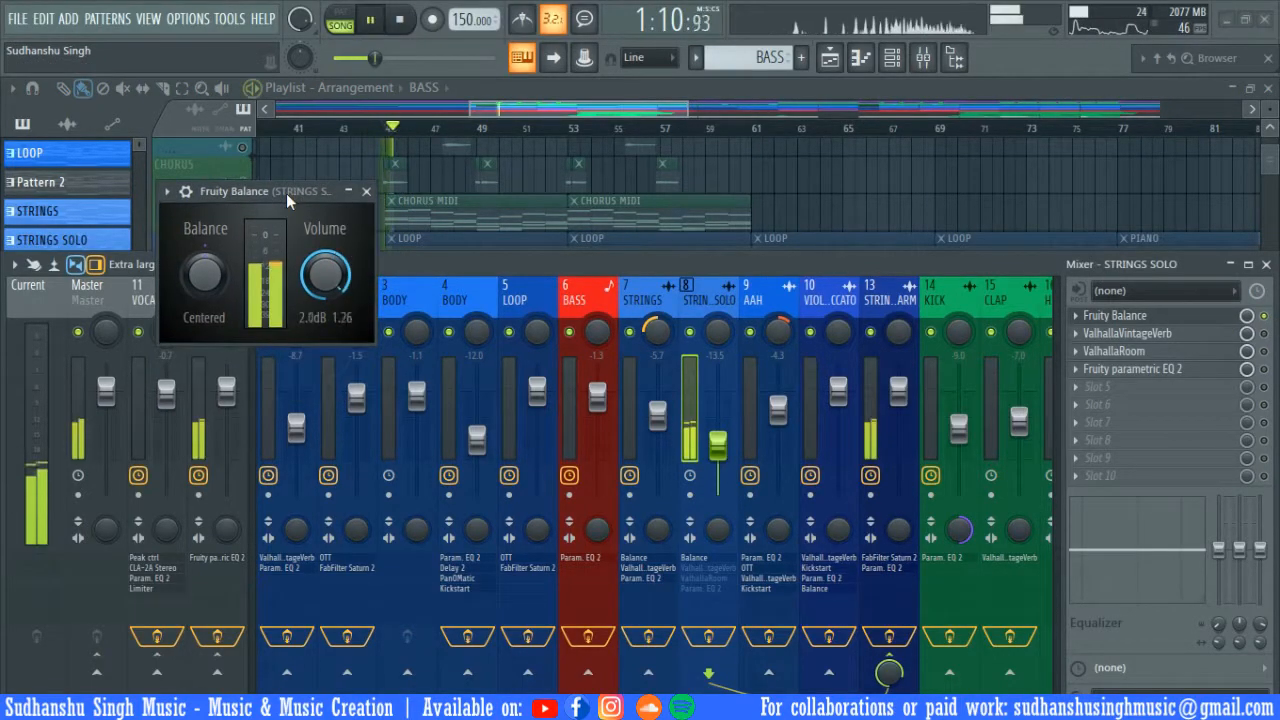
click(1150, 316)
key(space)
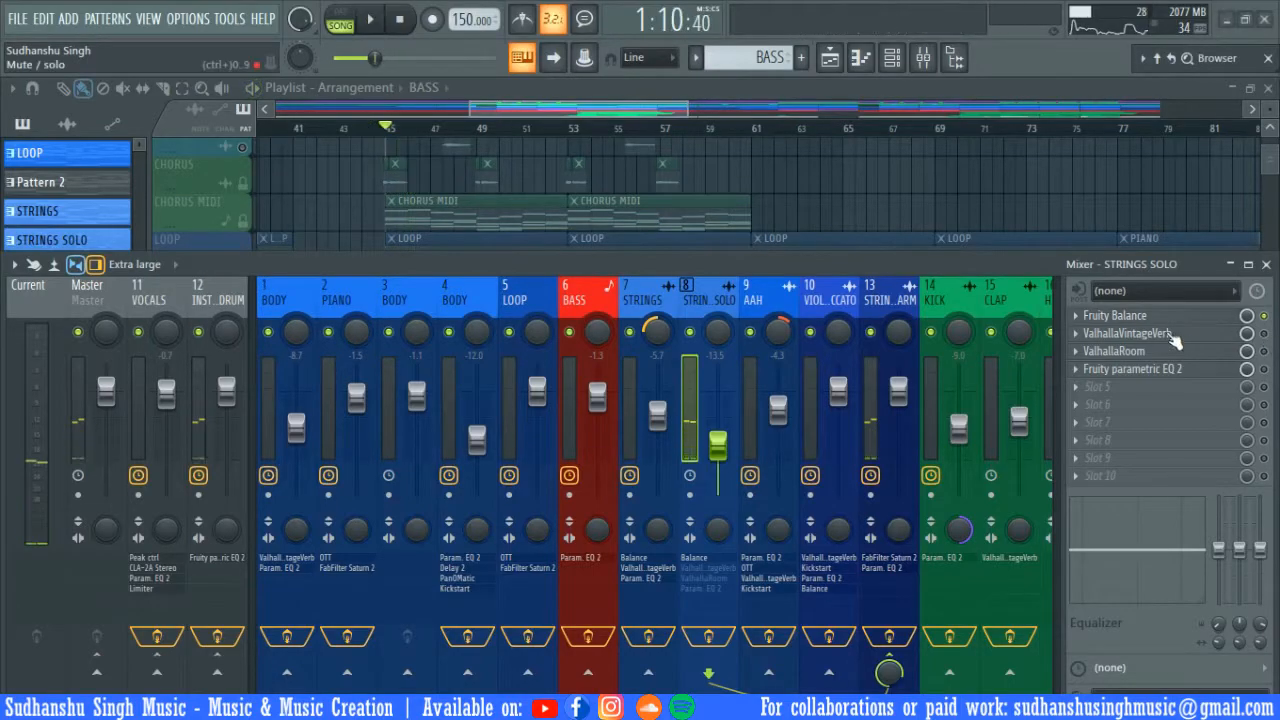
- Enable ValhallaVintageVerb on the STRINGS SOLO mixer track and play the part with its settings in view, closing the plugin
click(1168, 334)
key(space)
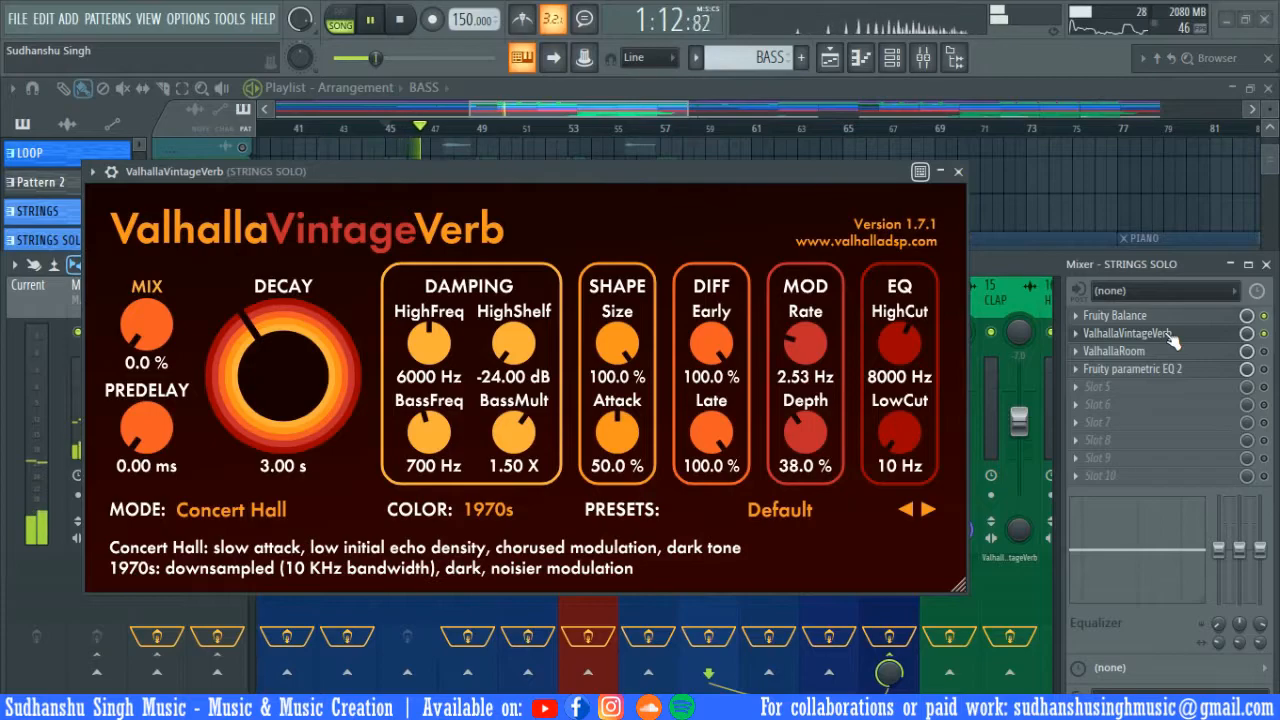
key(space)
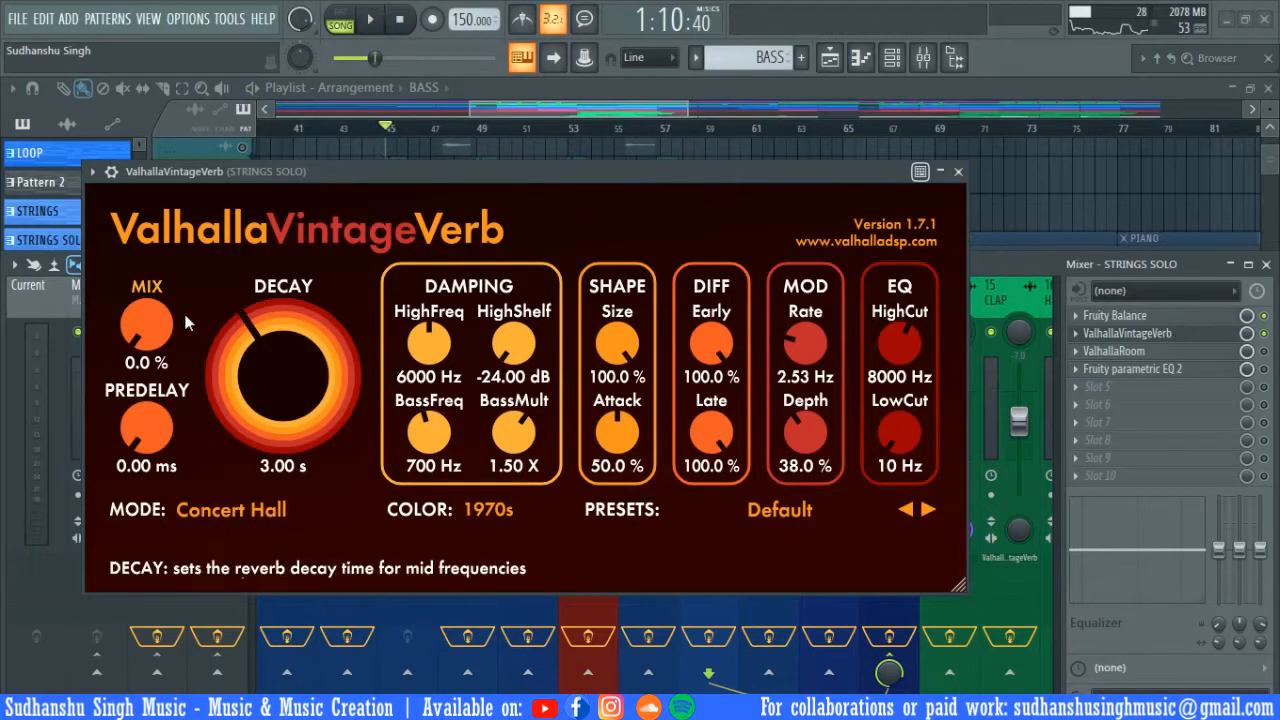
click(958, 171)
- Enable ValhallaRoom on the STRINGS SOLO mixer track and play the part with its settings in view, closing the plugin
click(1264, 351)
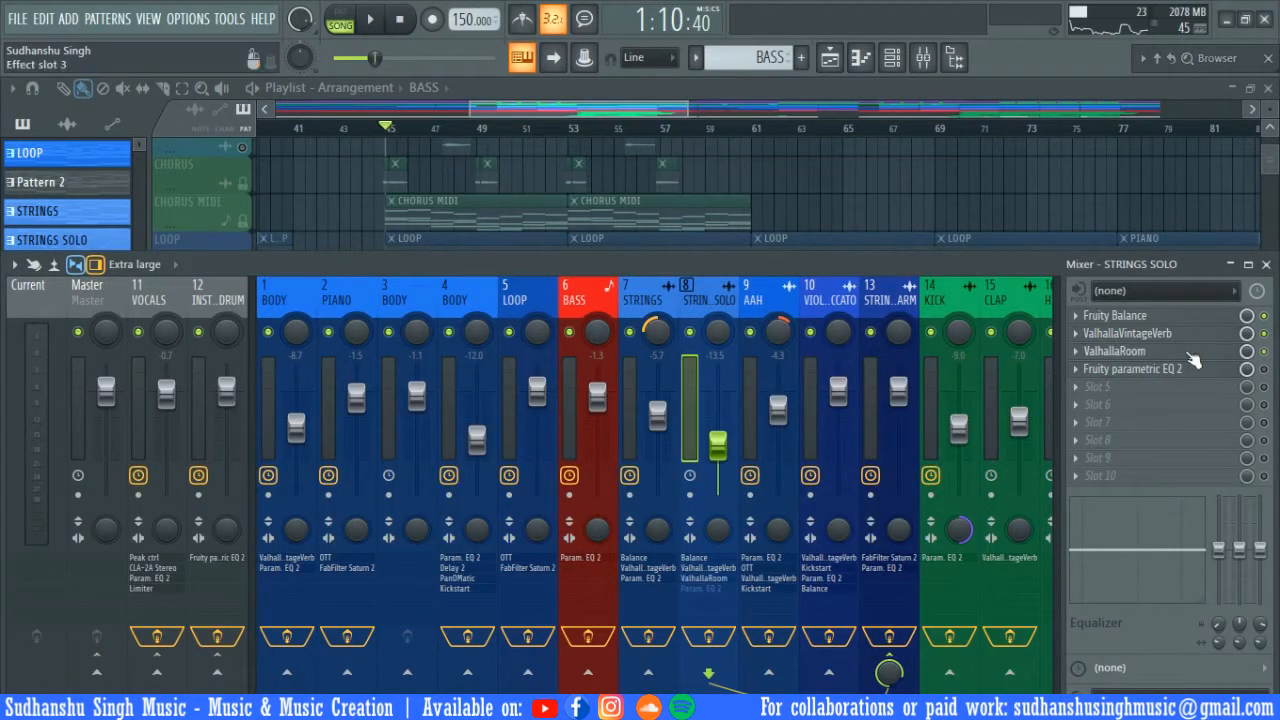
click(1190, 353)
key(space)
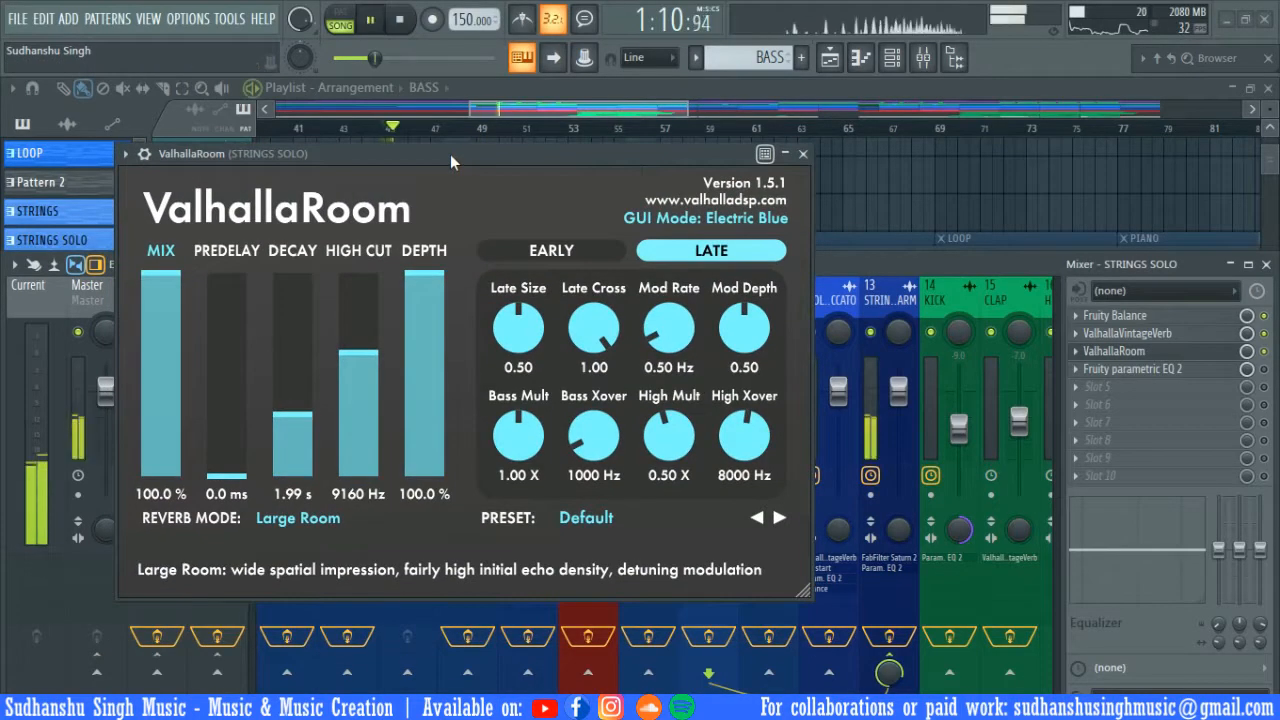
key(space)
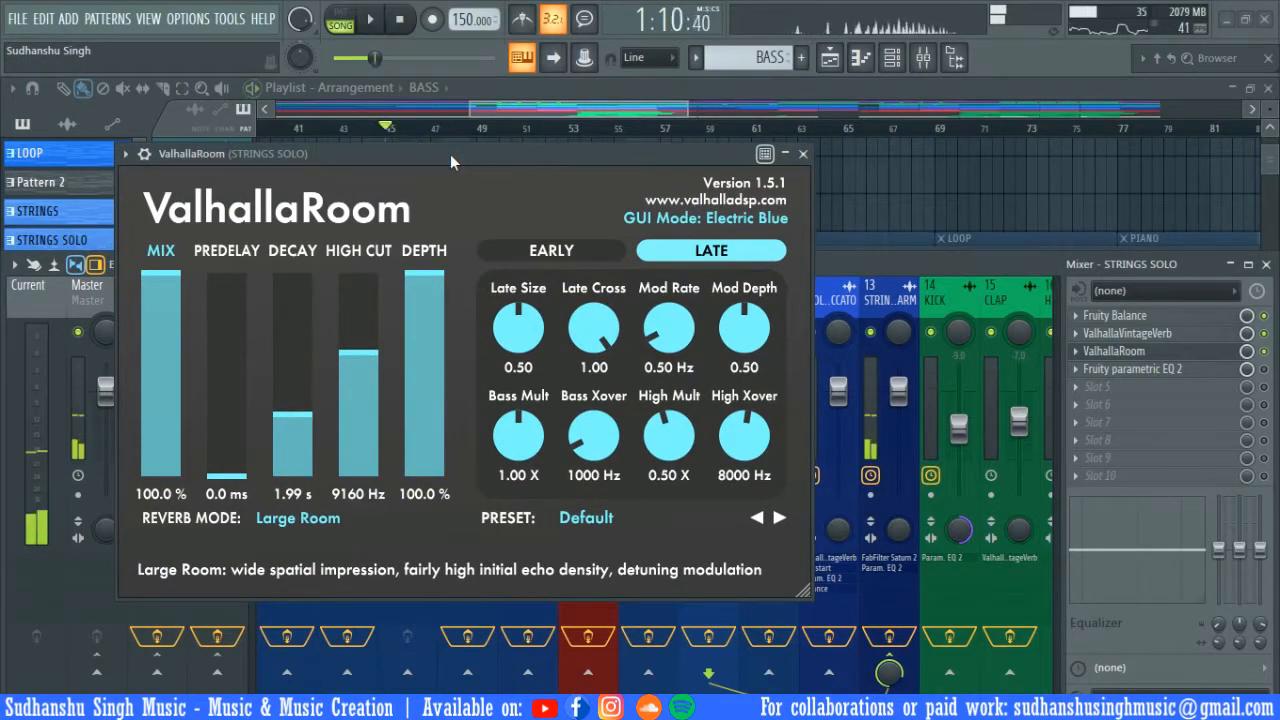
key(Escape)
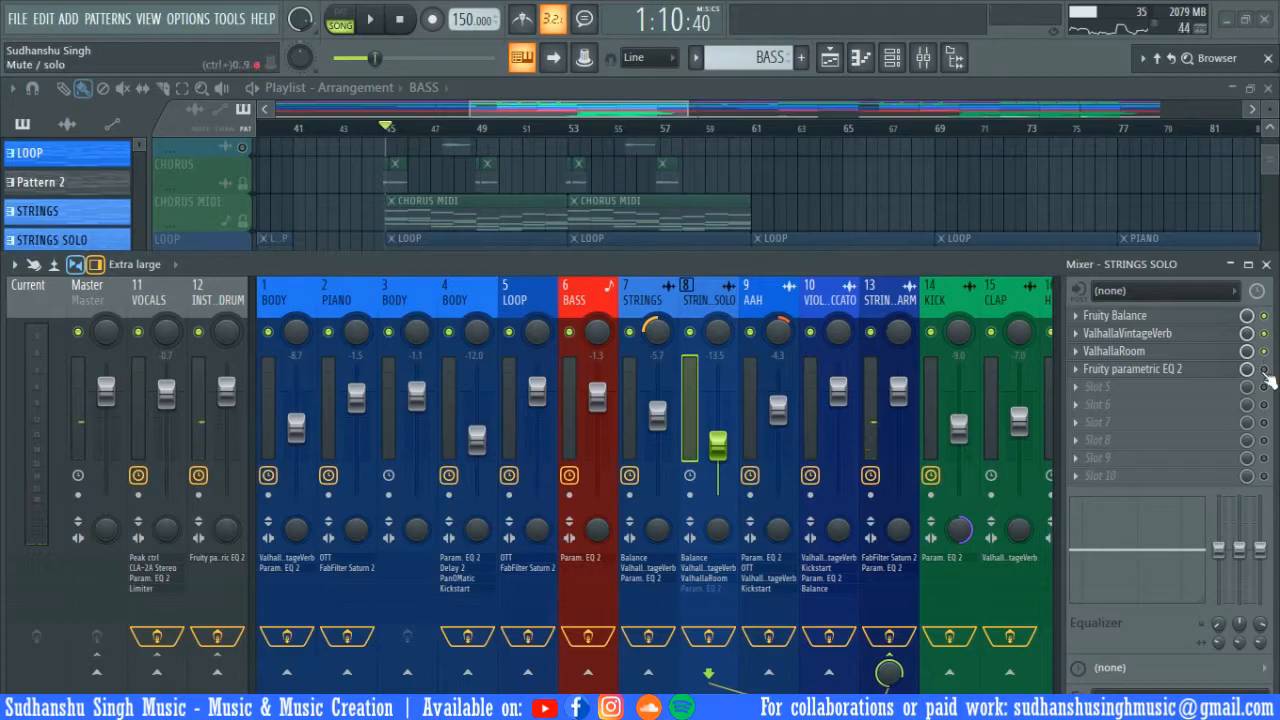
- Enable Fruity parametric EQ 2 on the STRINGS SOLO mixer track and play the part with its curve in view, returning to the playlist
click(1150, 369)
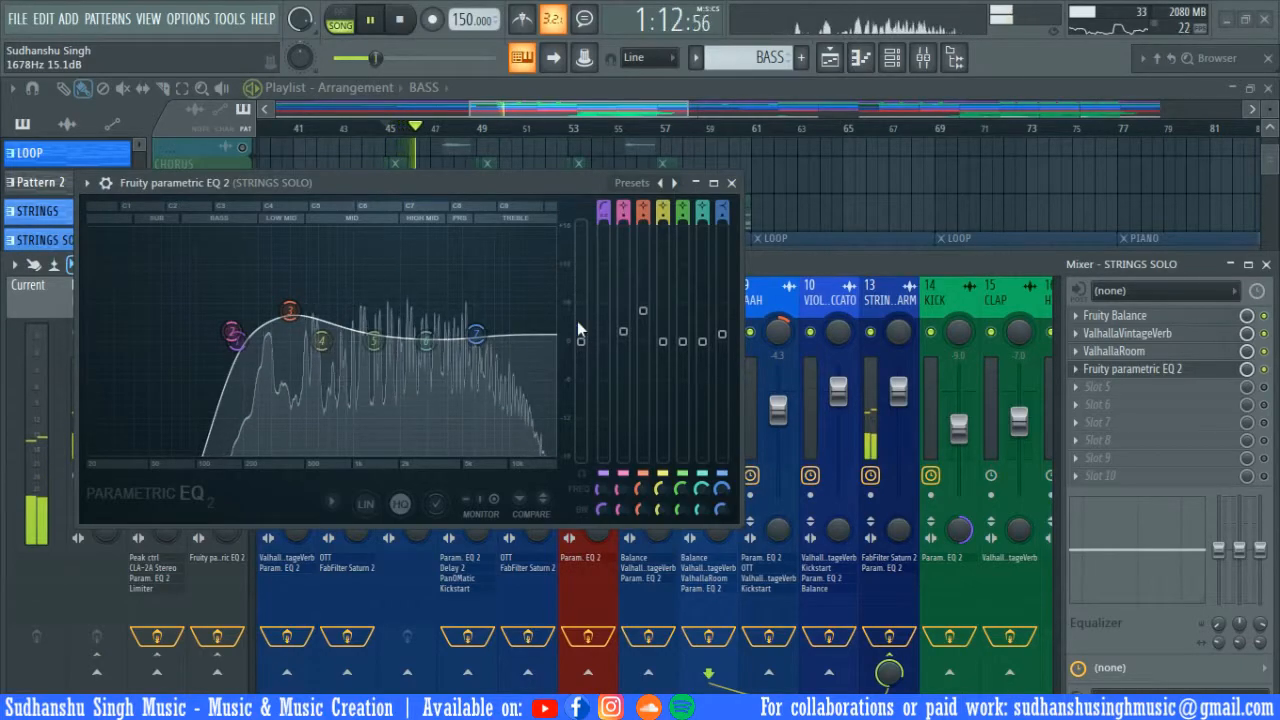
key(Escape)
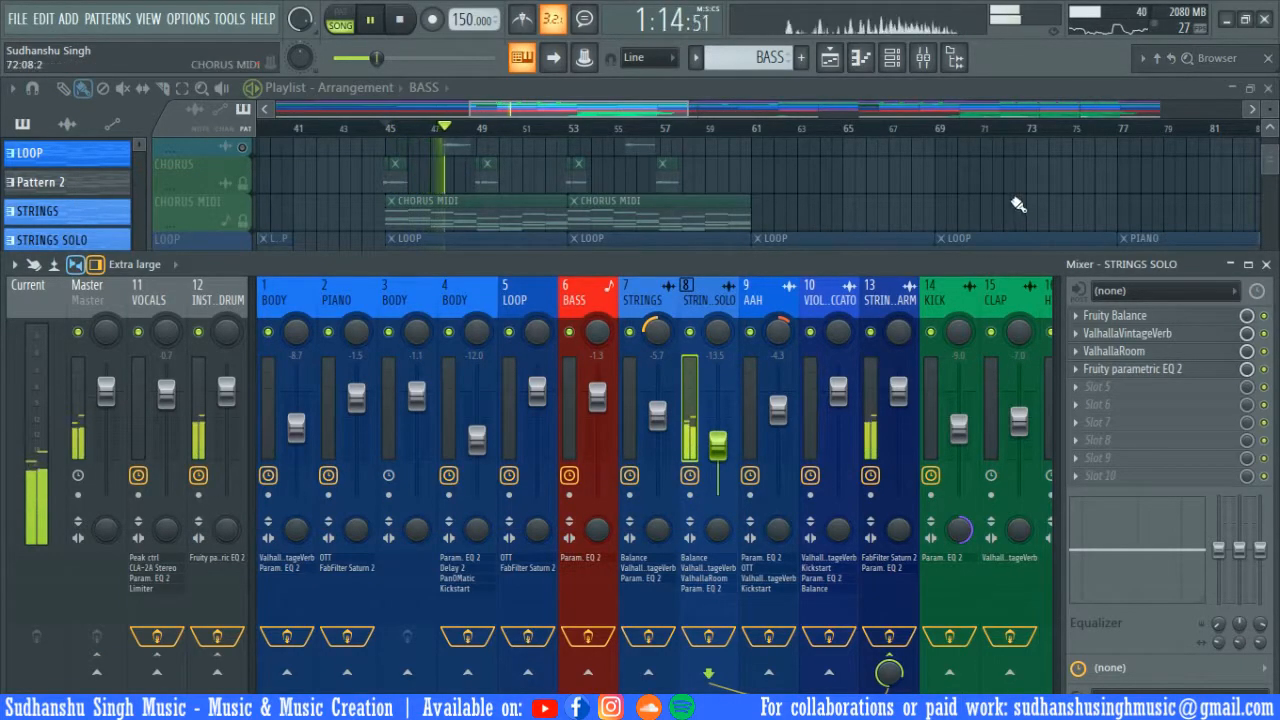
key(F9)
key(space)
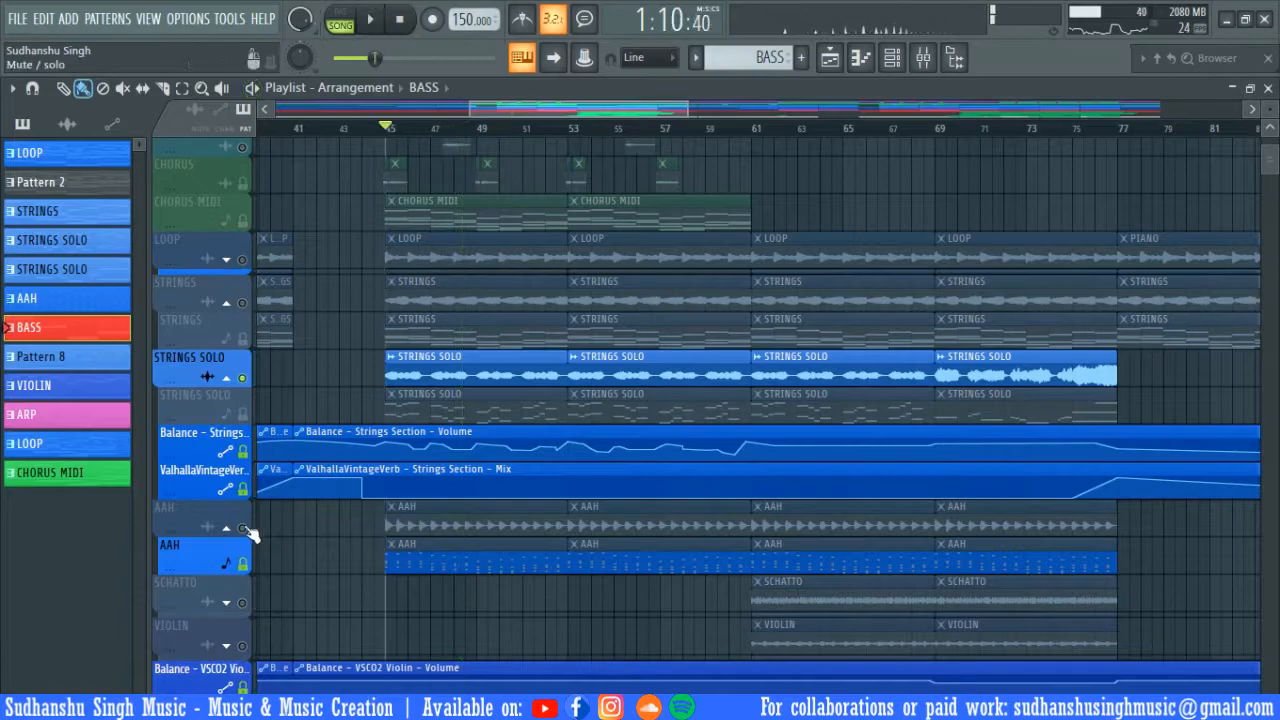
- Solo the AAH audio track, bypass all effects on its mixer track and play the dry choir sound
right_click(245, 529)
click(923, 57)
key(space)
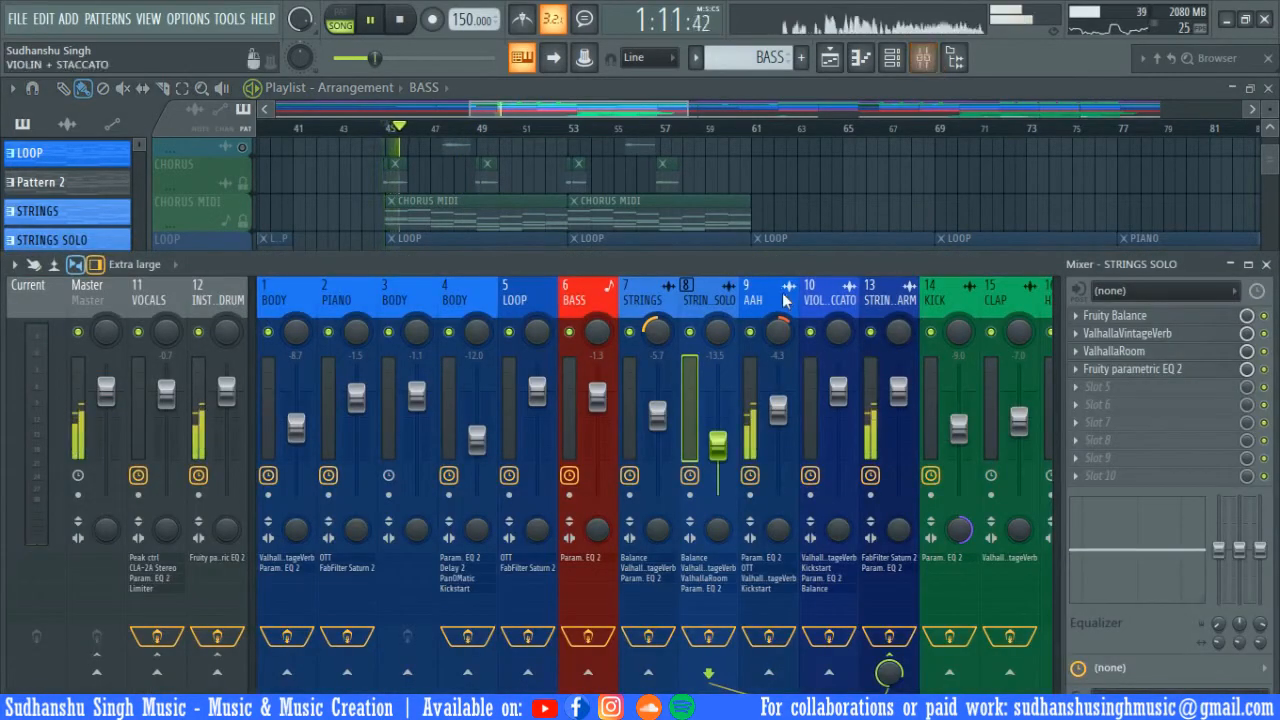
key(space)
click(1263, 316)
key(space)
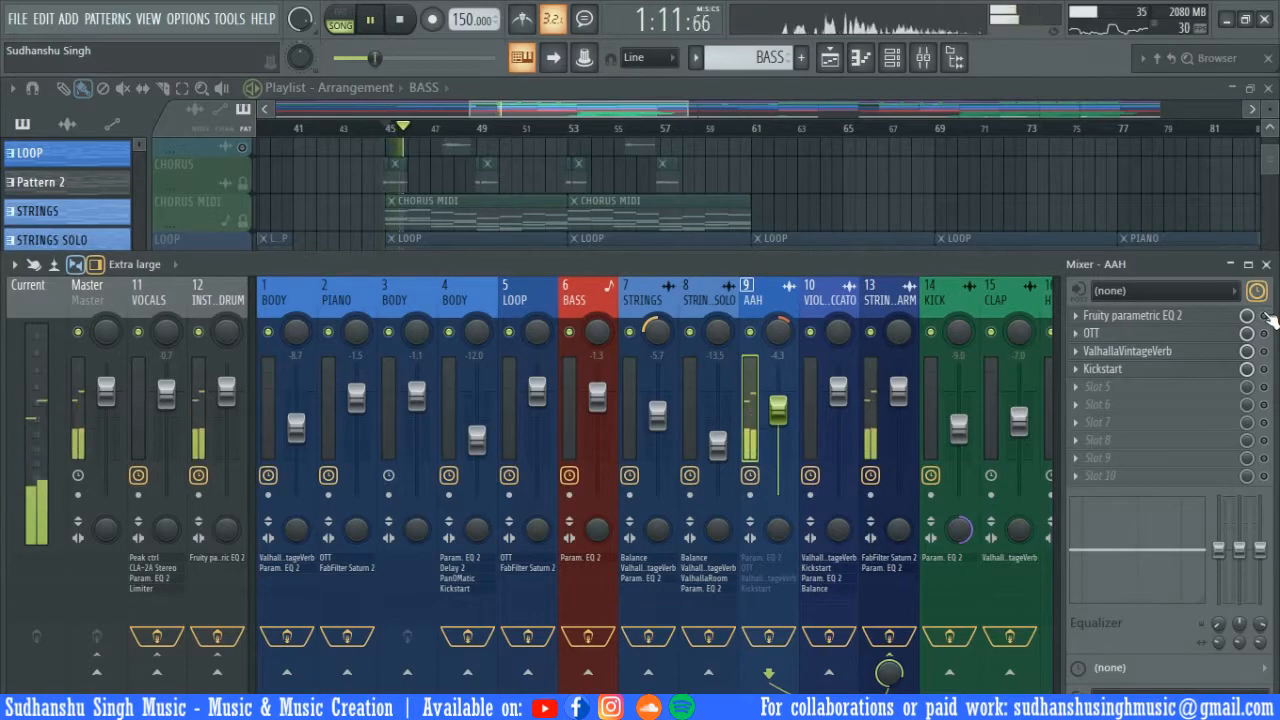
key(space)
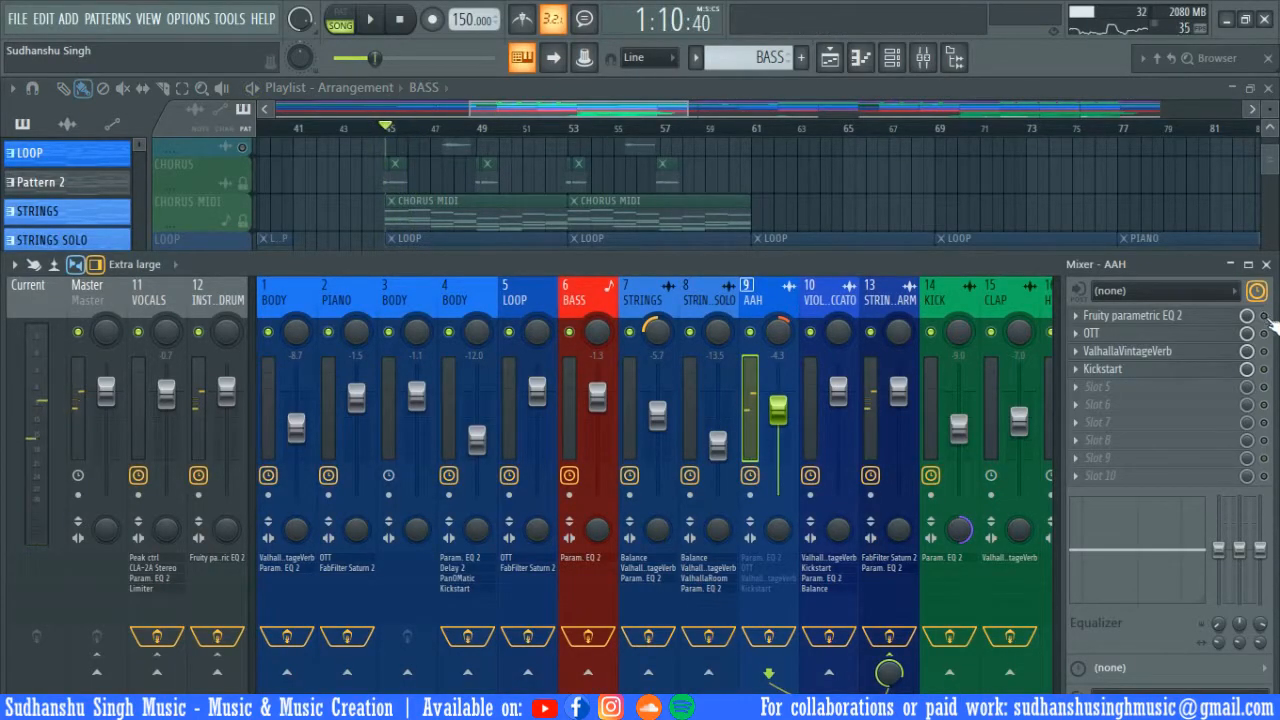
- Enable Fruity parametric EQ 2 on the AAH mixer track and play the choir, switching the EQ off and on to compare
click(1185, 318)
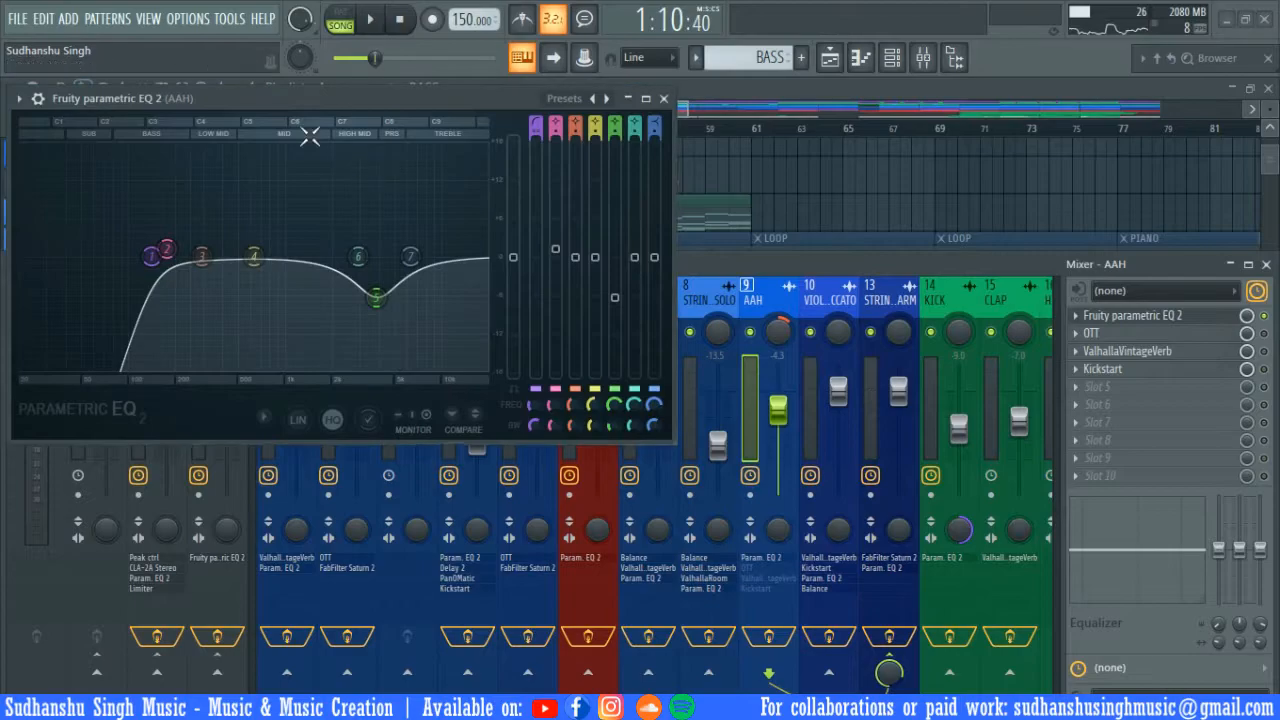
drag(470, 98, 650, 130)
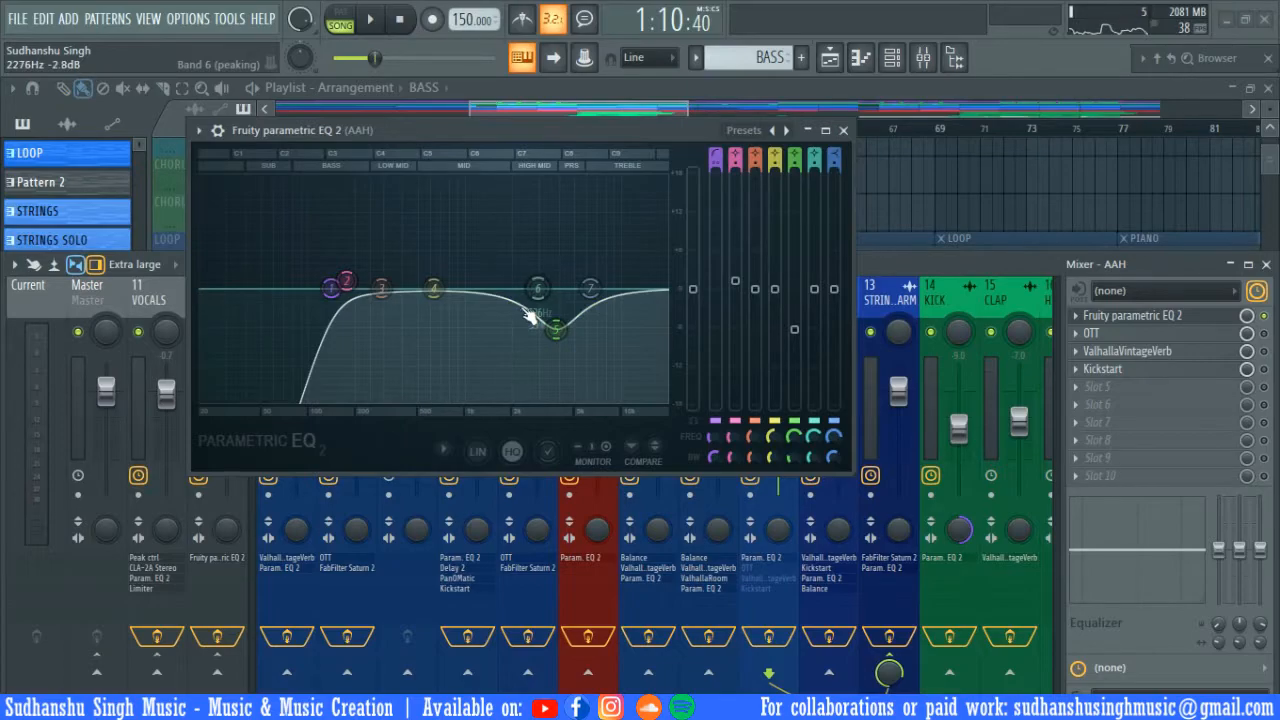
key(space)
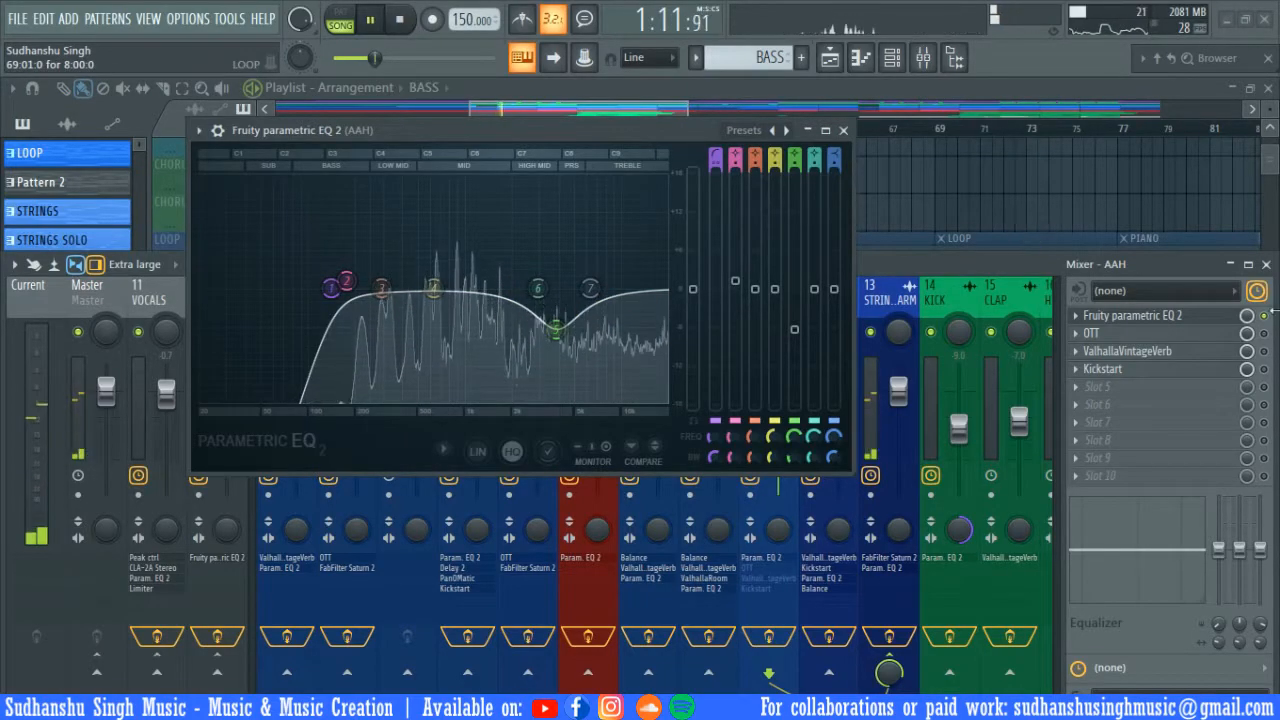
click(1264, 316)
click(1264, 316)
click(1266, 264)
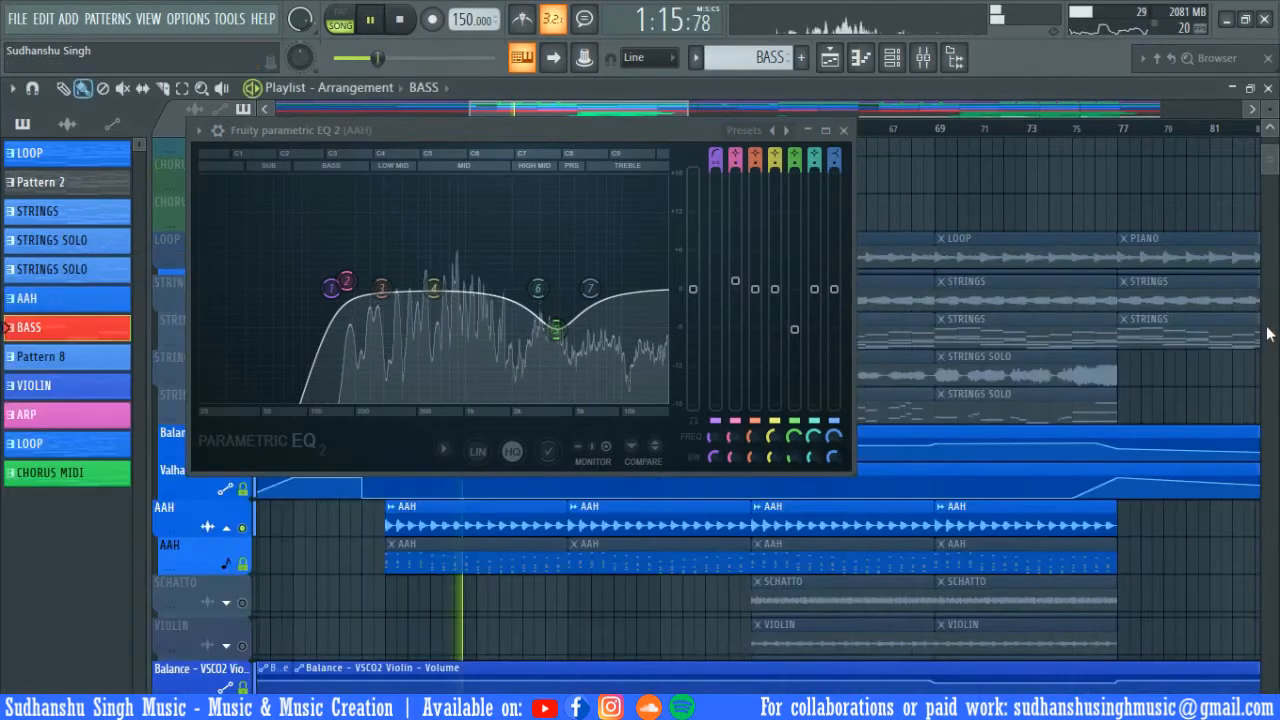
click(843, 130)
click(922, 57)
key(space)
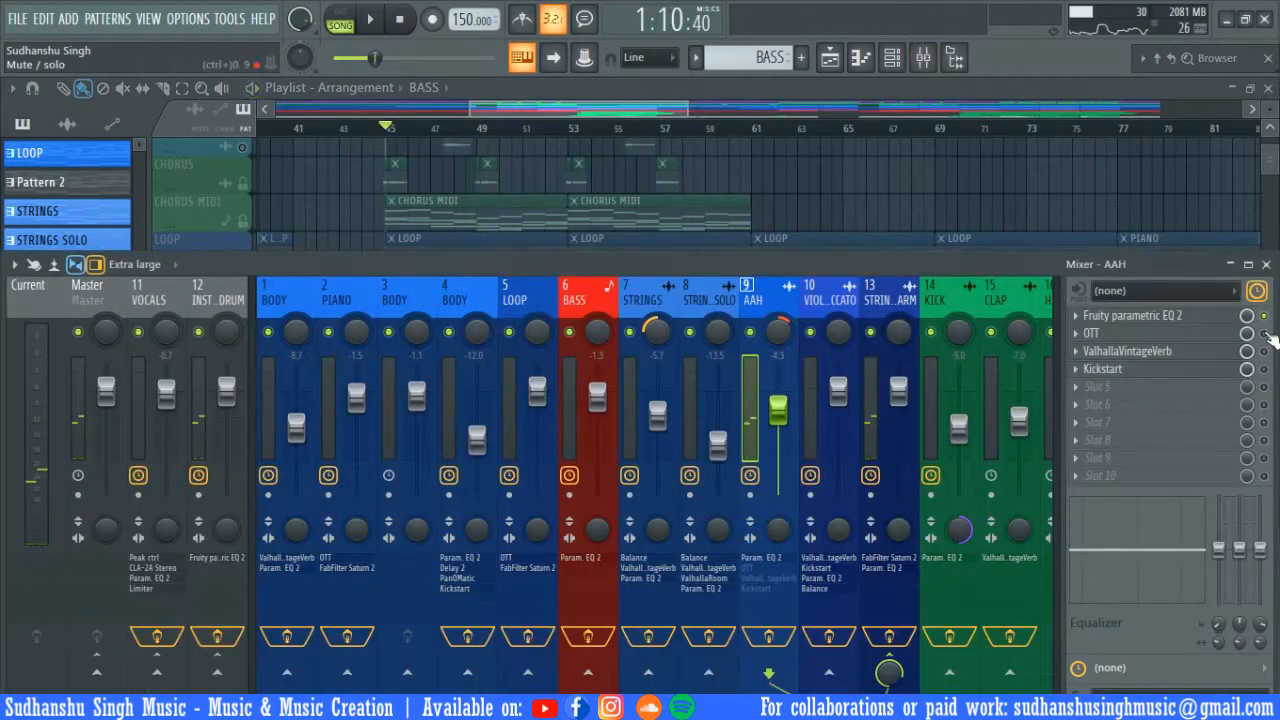
- Enable OTT on the AAH mixer track and play the choir, switching the compressor off and on to compare, closing the plugin
click(1163, 336)
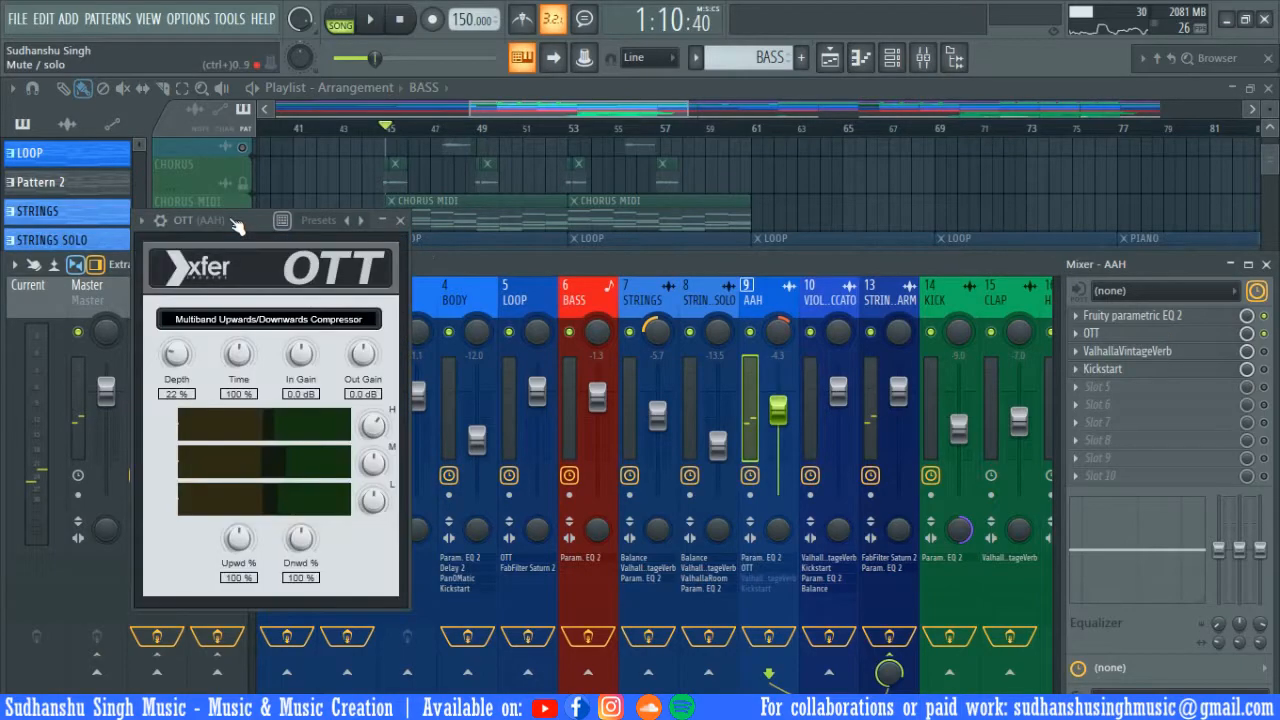
drag(224, 218, 388, 202)
key(space)
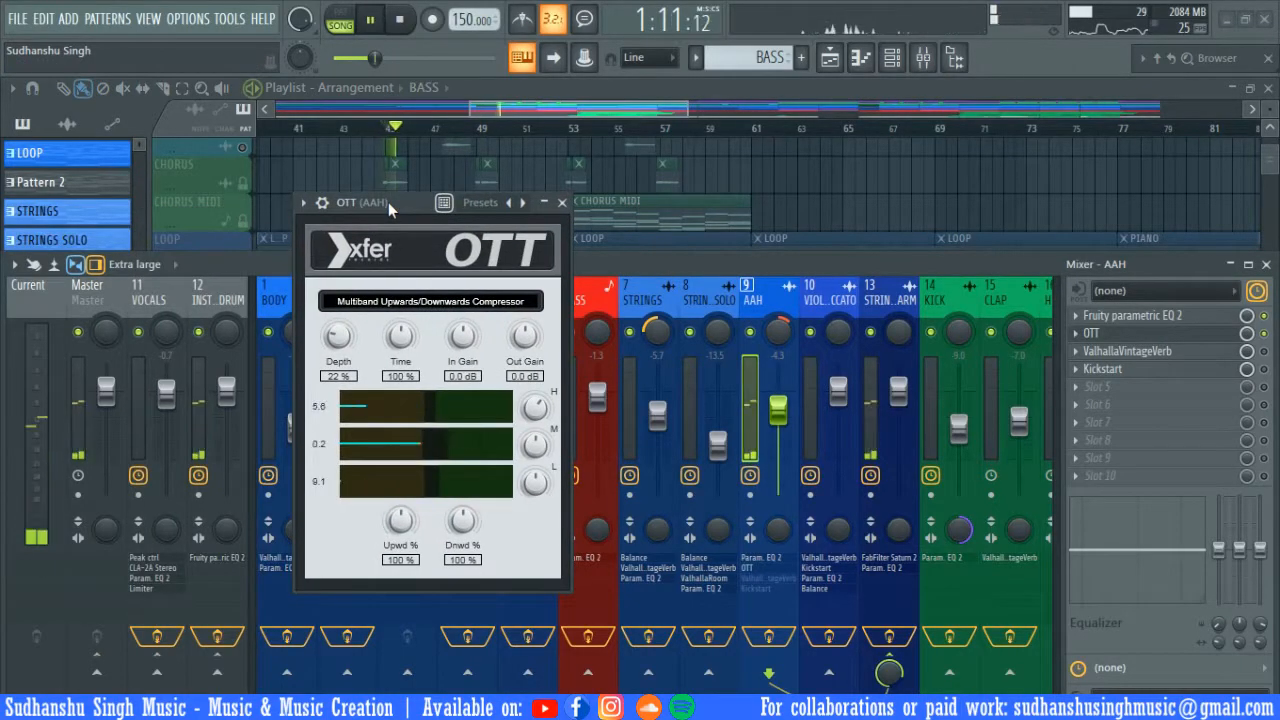
click(334, 202)
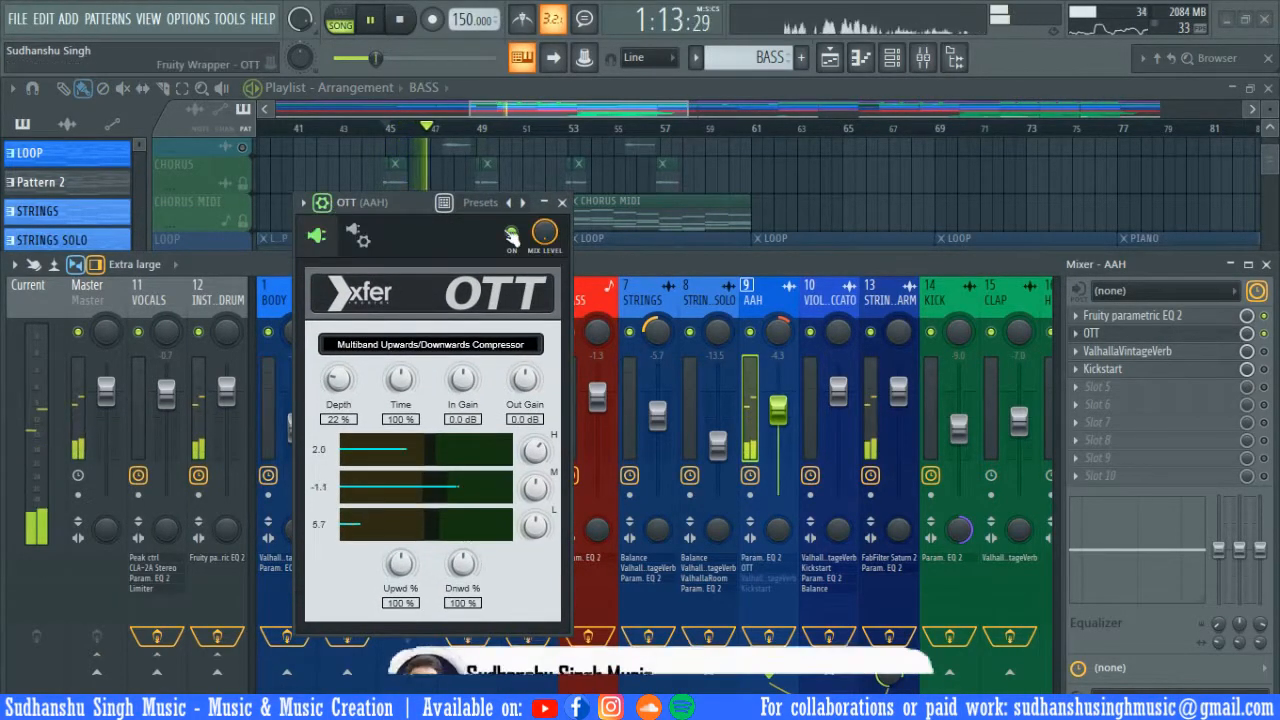
click(511, 233)
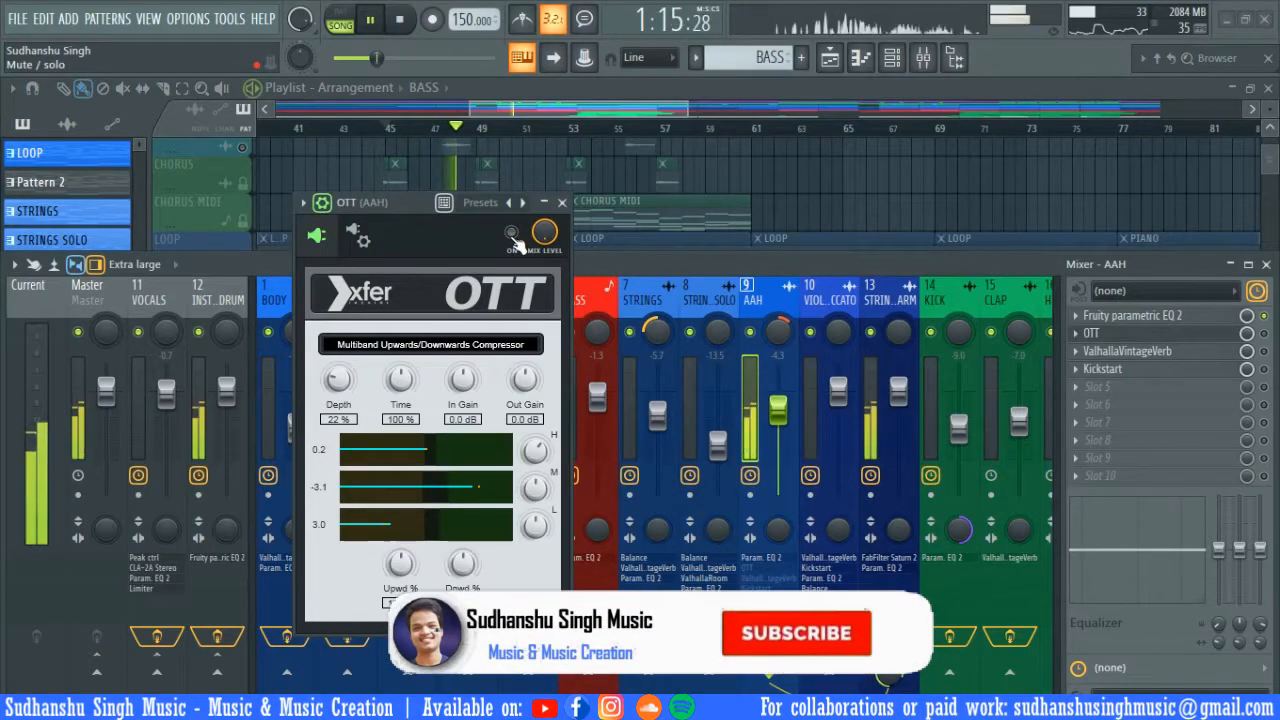
click(561, 202)
key(space)
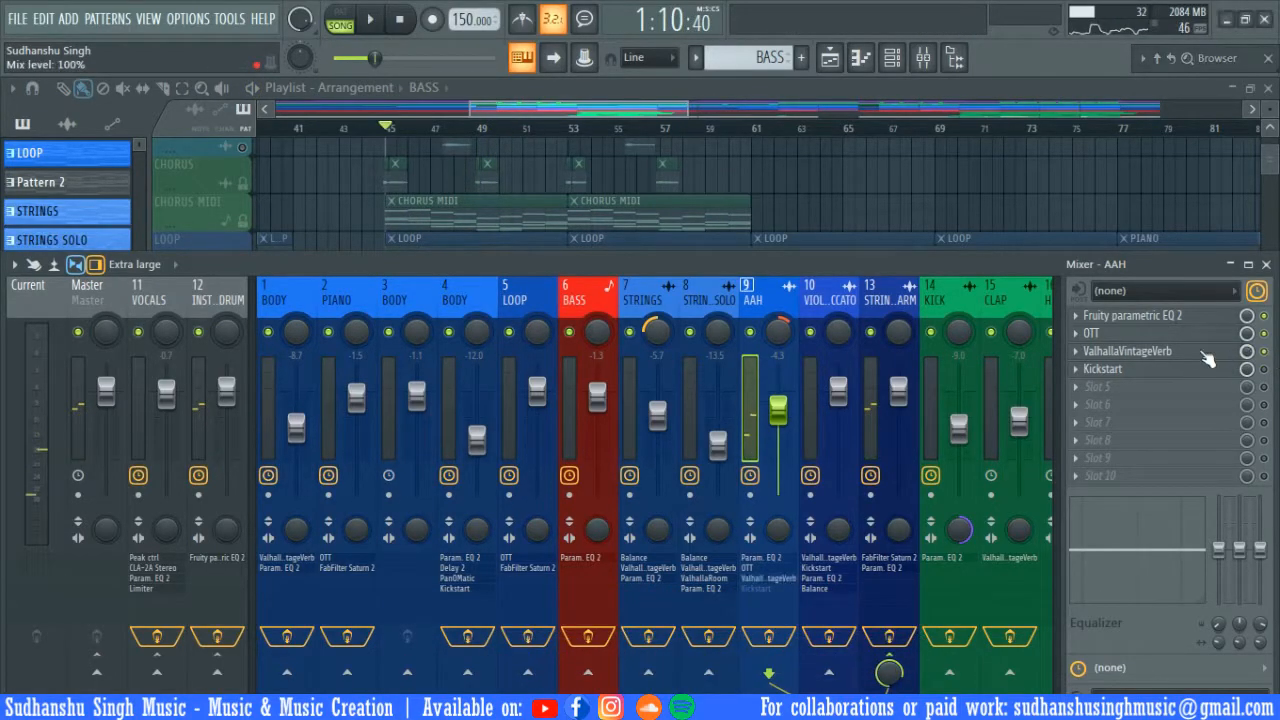
- Enable ValhallaVintageVerb on the AAH mixer track and play the choir with the reverb settings in view, closing the plugin
click(1208, 358)
key(space)
drag(466, 230, 439, 195)
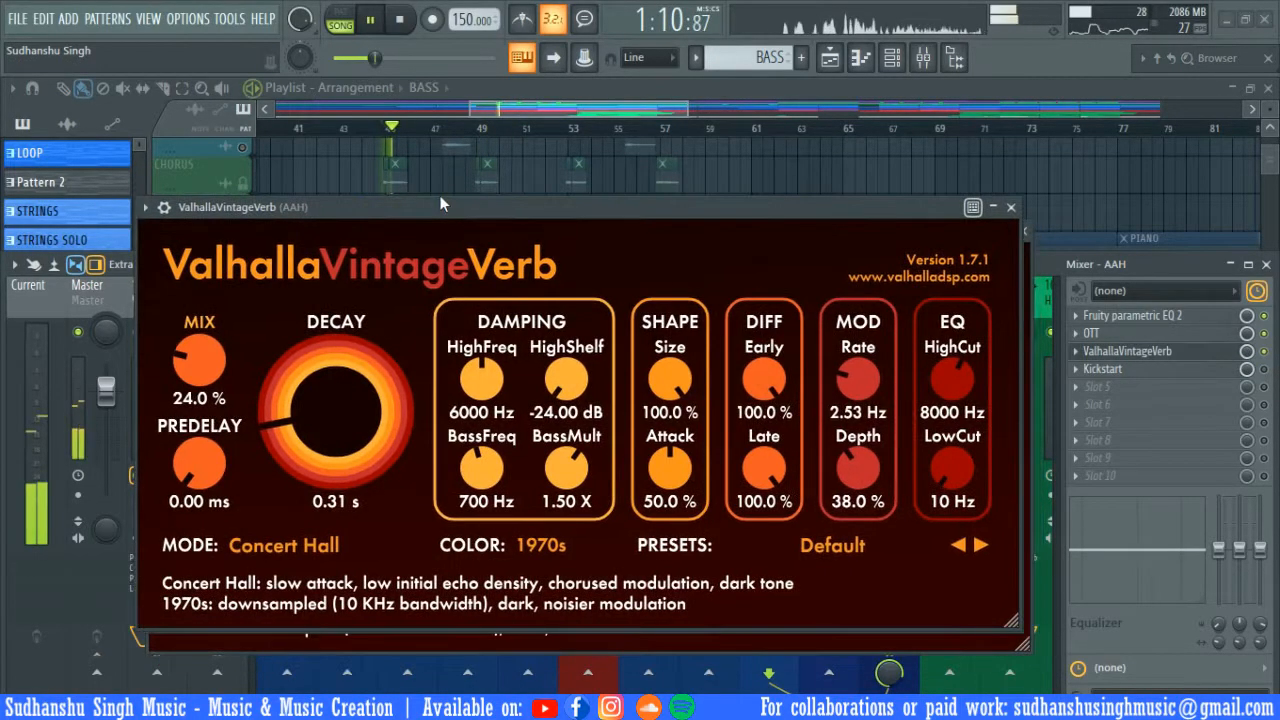
key(Escape)
key(space)
- Enable Kickstart on the AAH mixer track and play the choir with its volume curve in view, returning to the playlist
click(1170, 371)
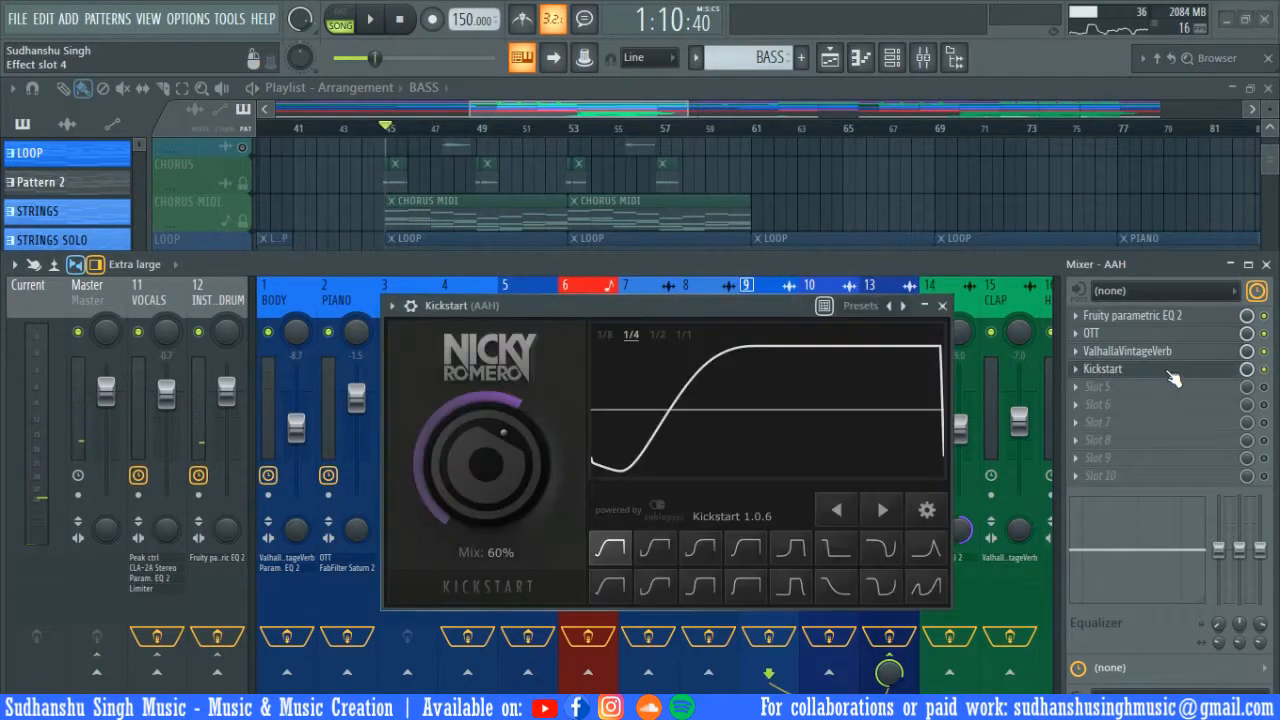
drag(712, 300, 660, 217)
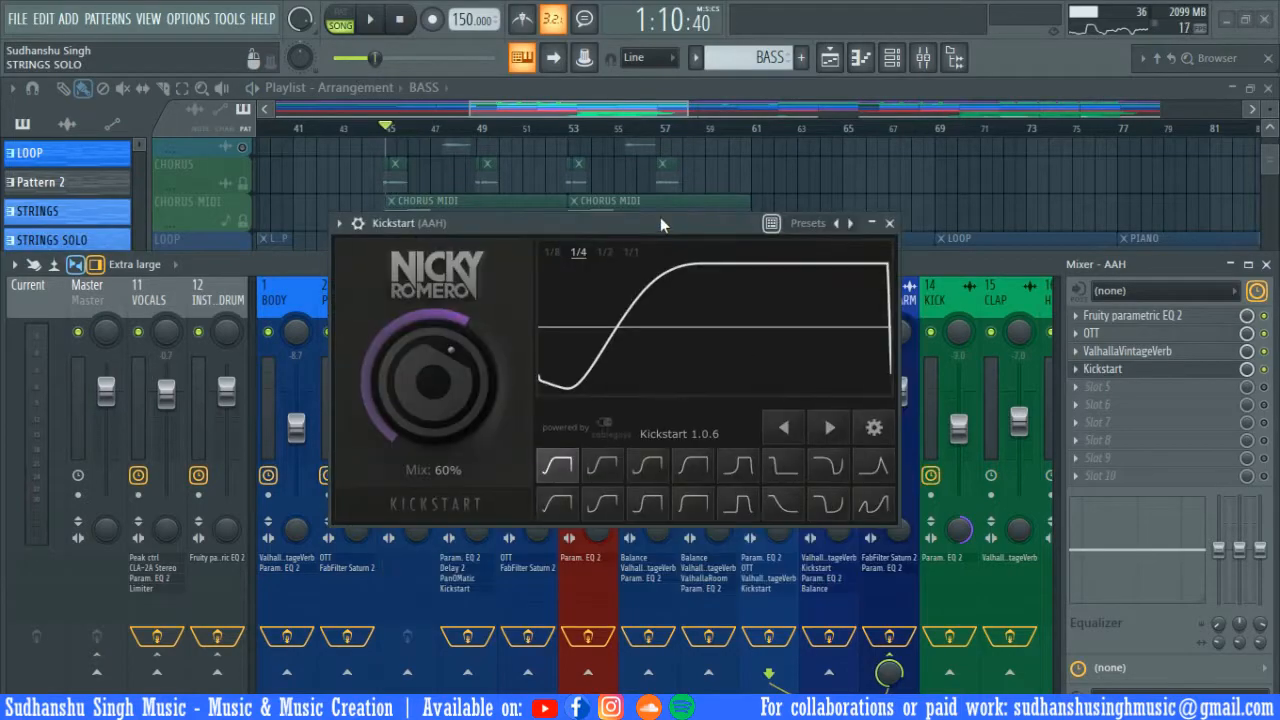
key(space)
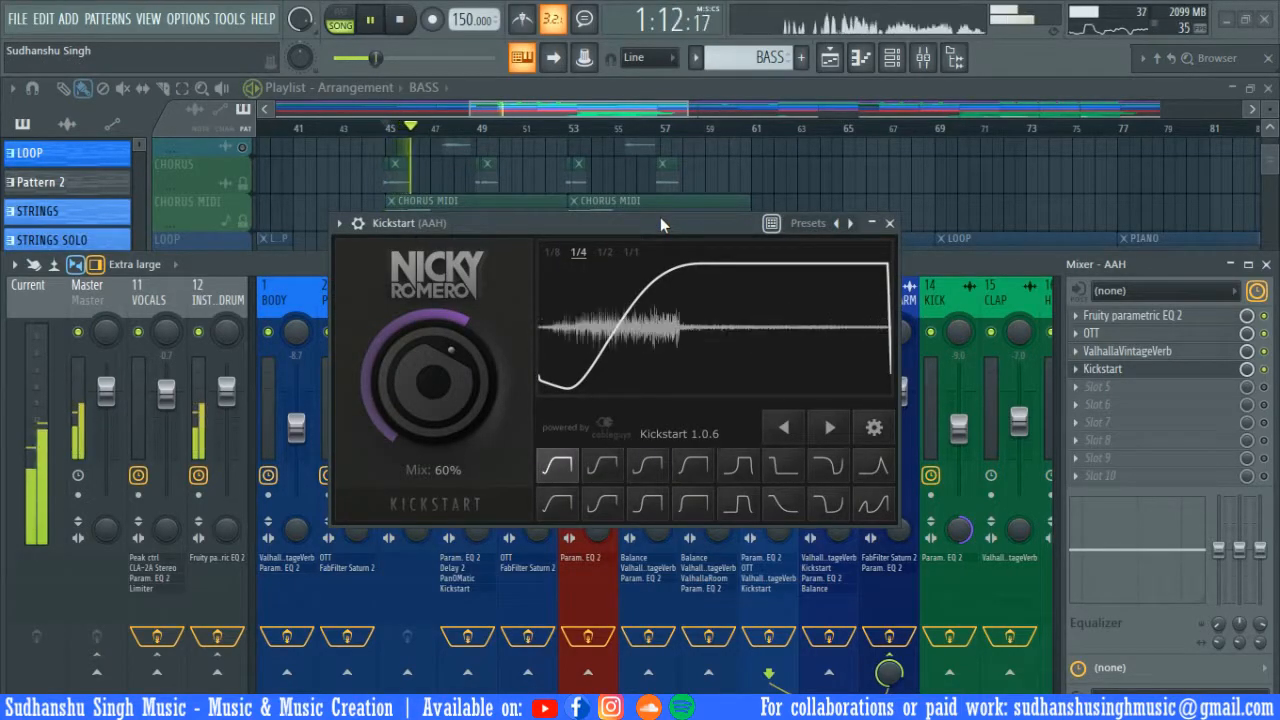
key(space)
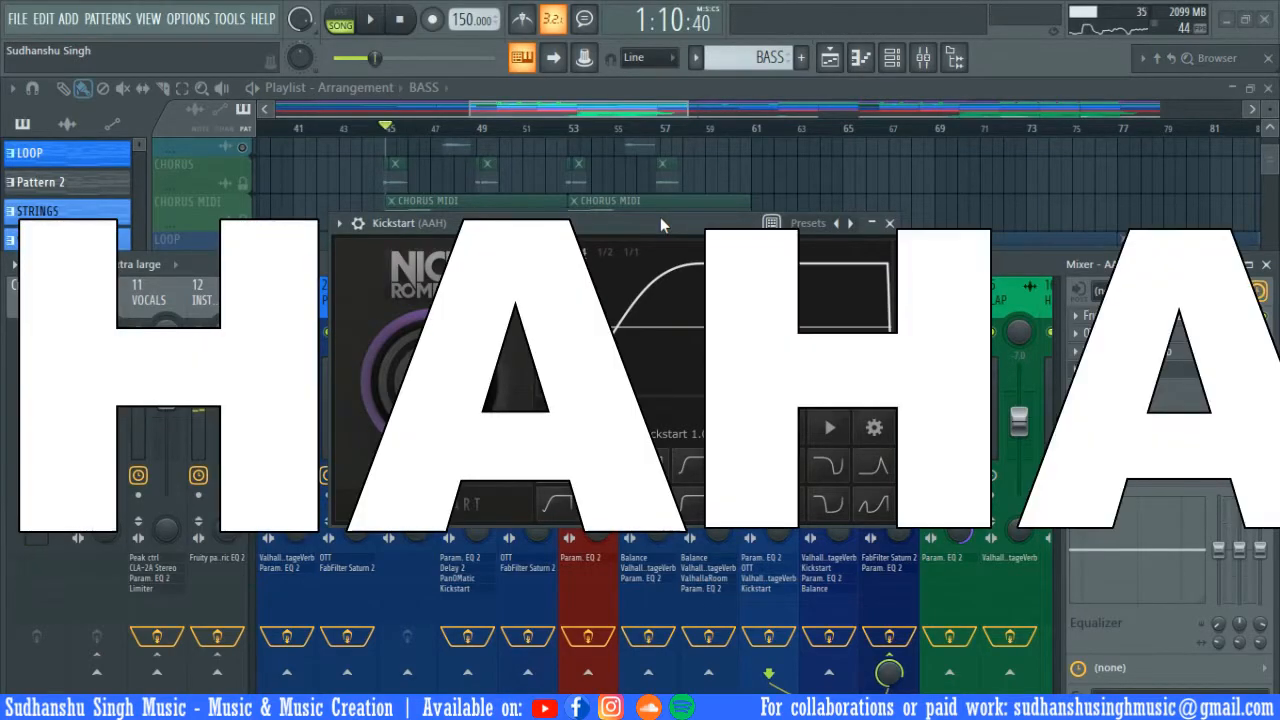
click(889, 223)
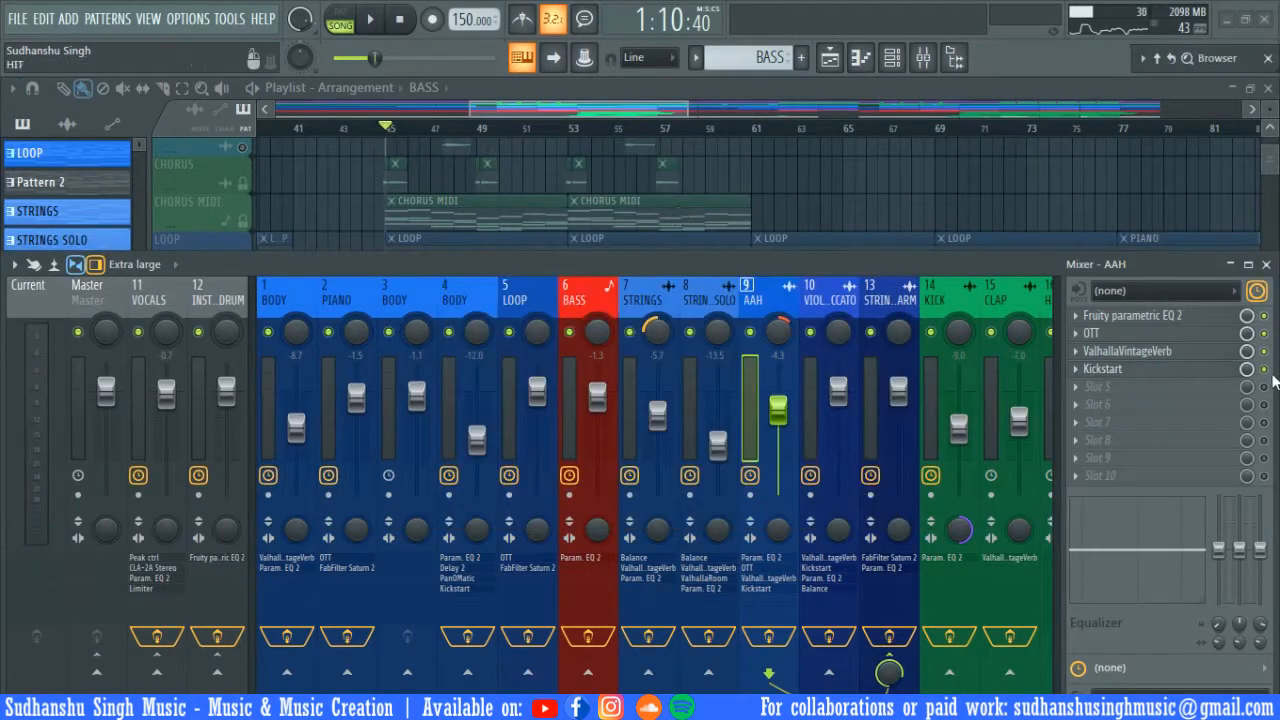
key(F9)
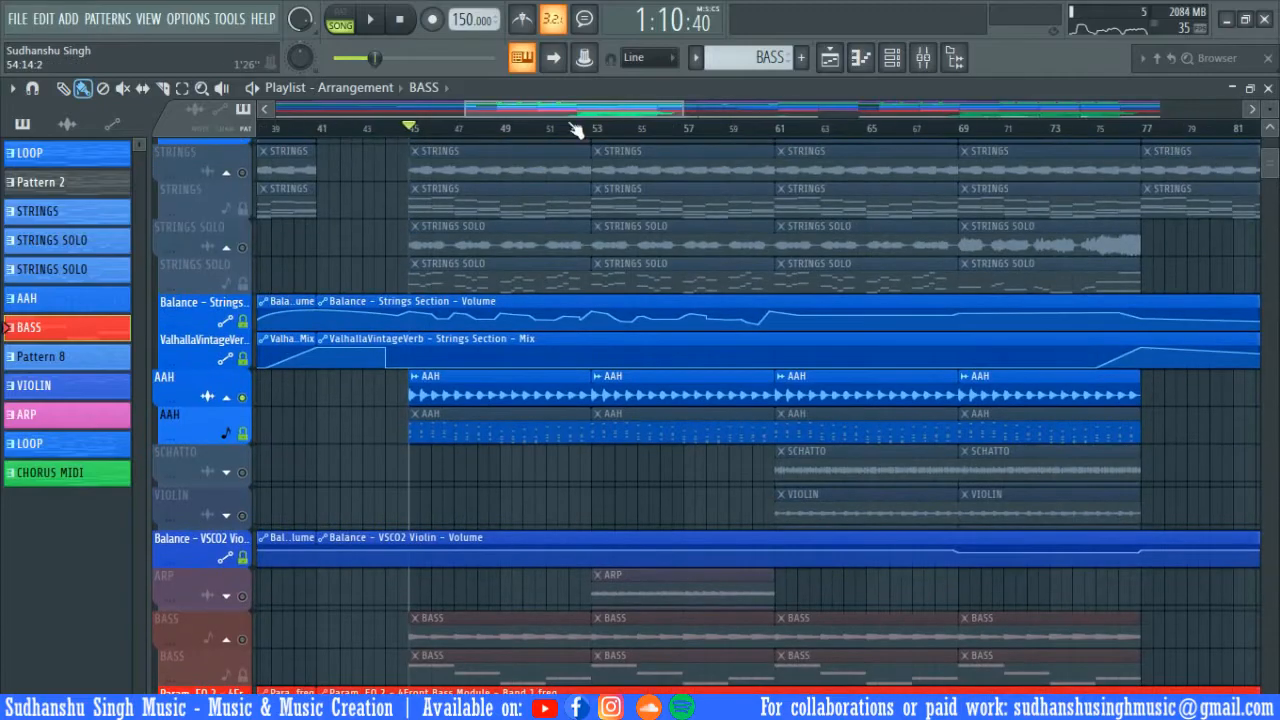
- Unsolo the AAH track so every playlist track is active, and play the full arrangement from just before bar 53
click(242, 248)
click(242, 248)
scroll(914, 351, down, 3)
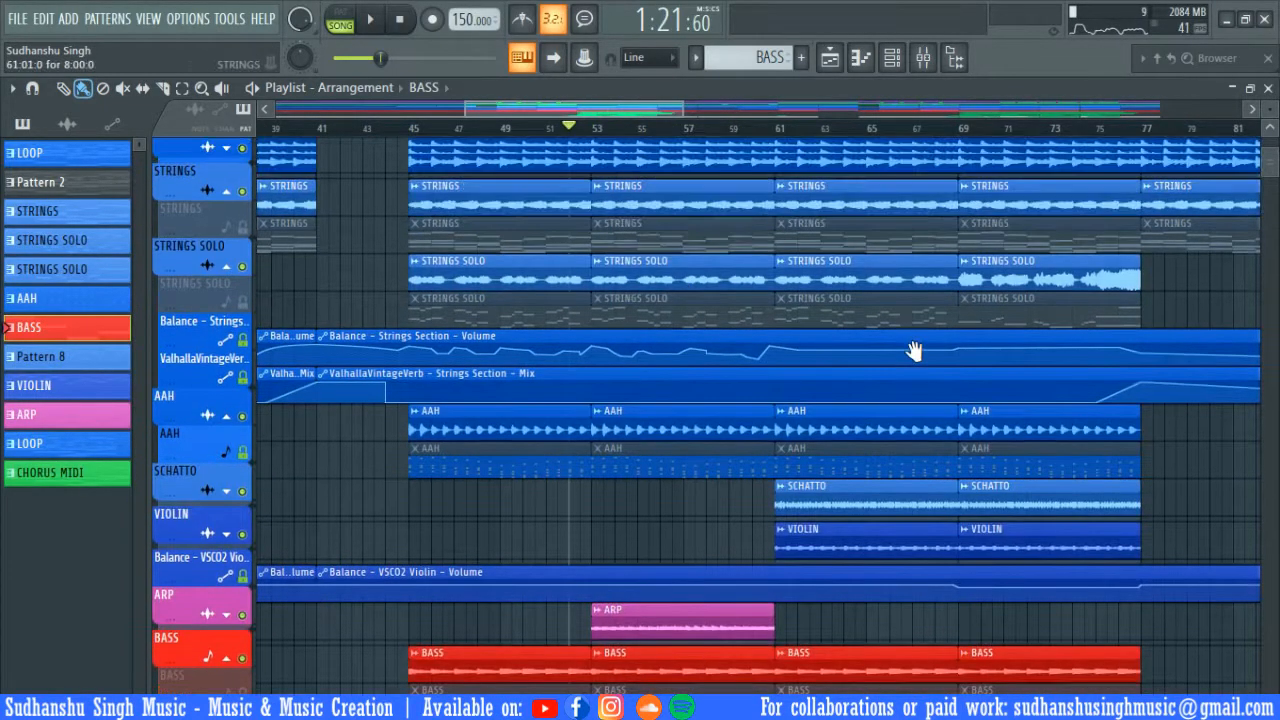
scroll(1188, 147, up, 3)
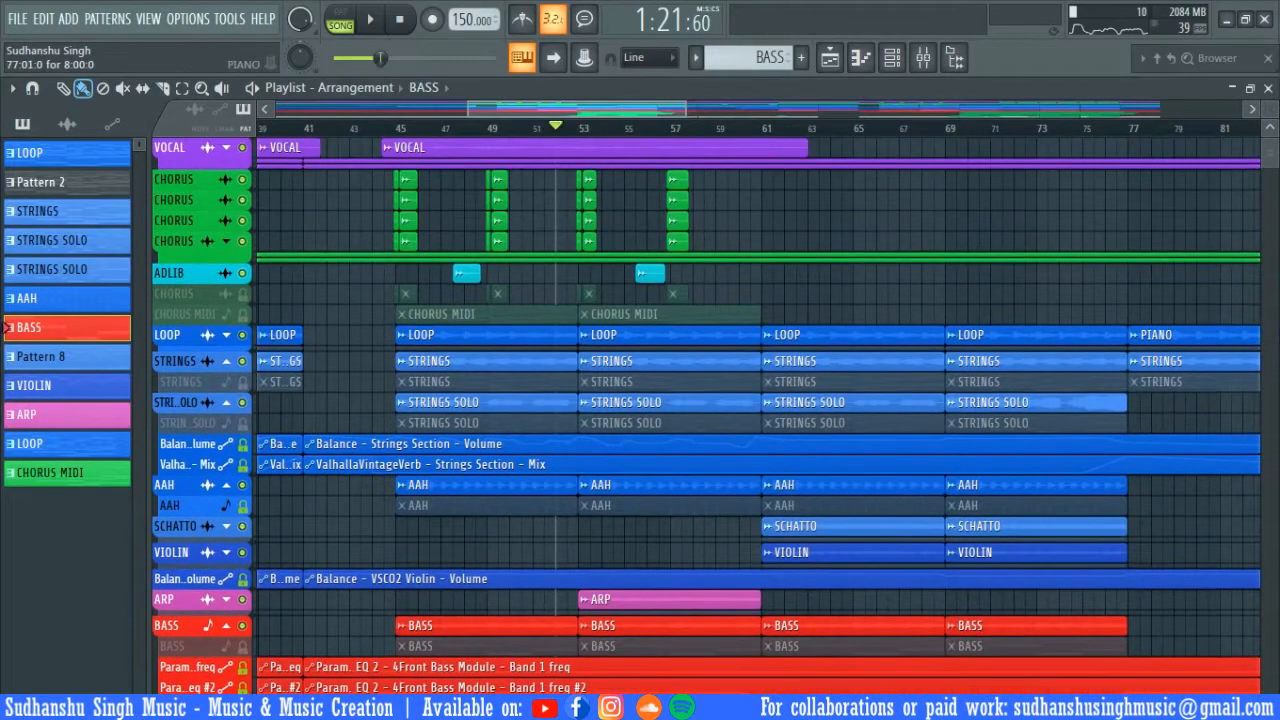
key(space)
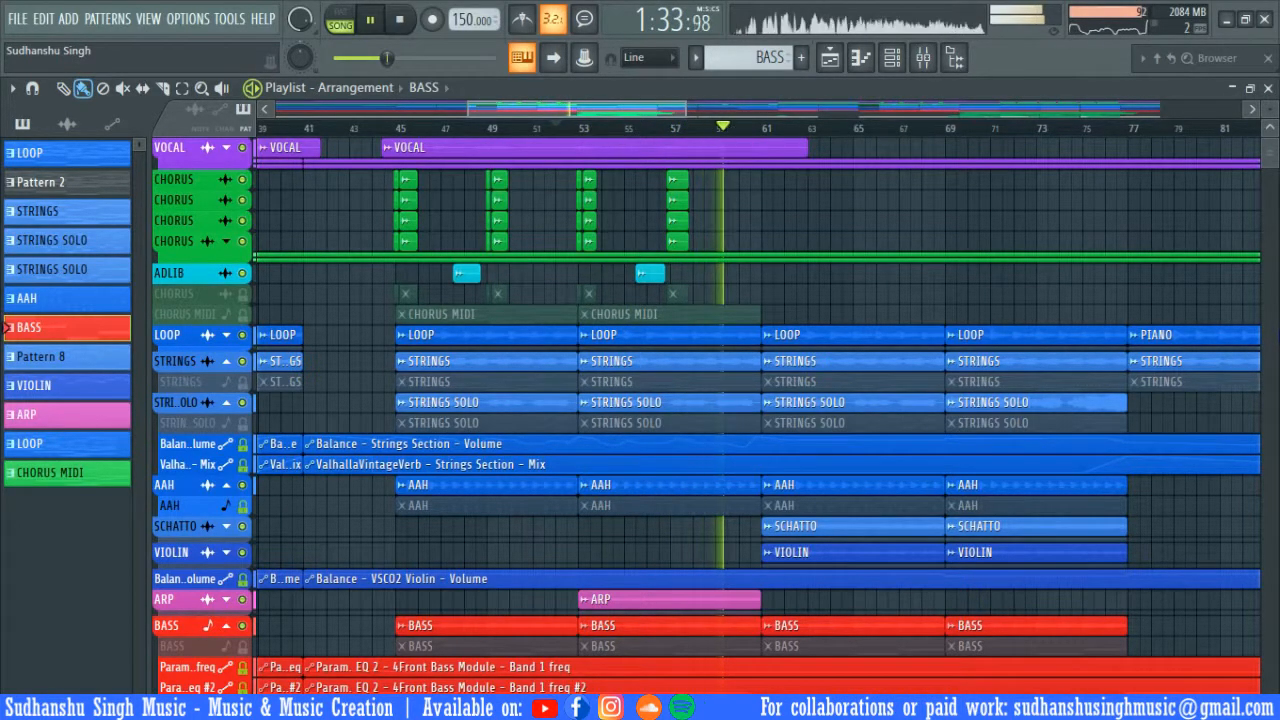
key(space)
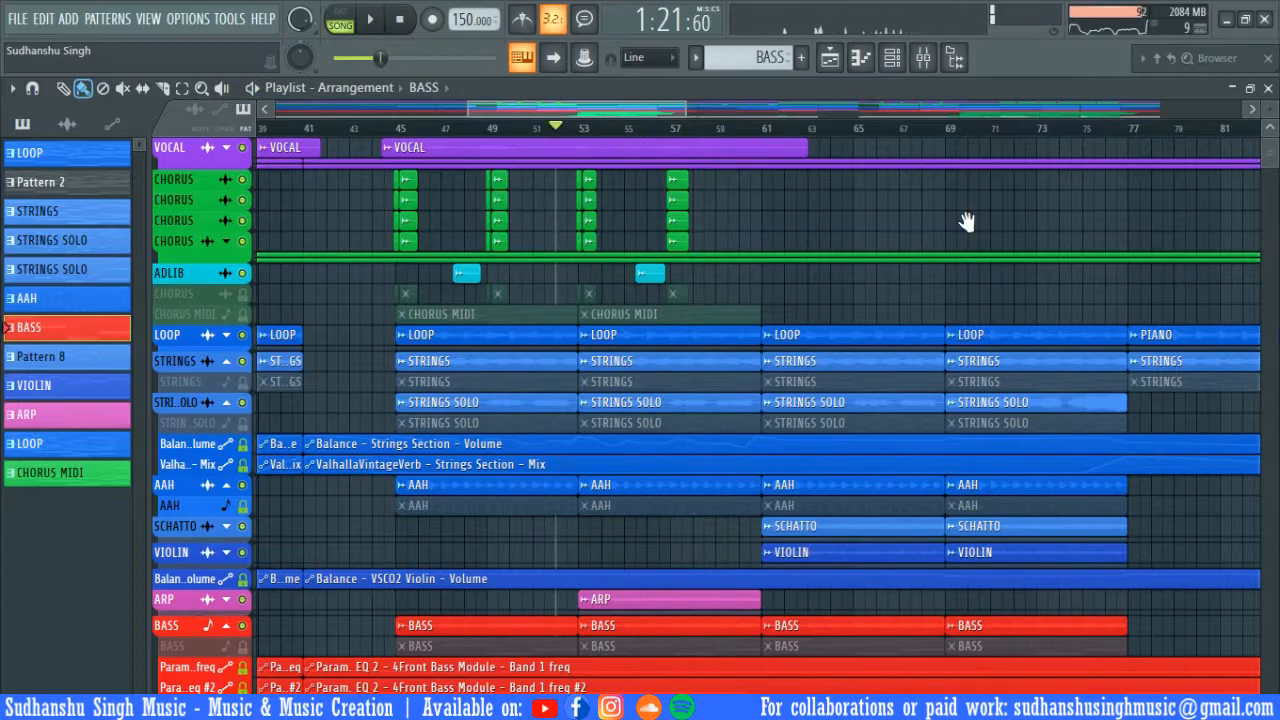
- Solo the ARP audio track and play its clip from bar 53
scroll(1235, 150, down, 5)
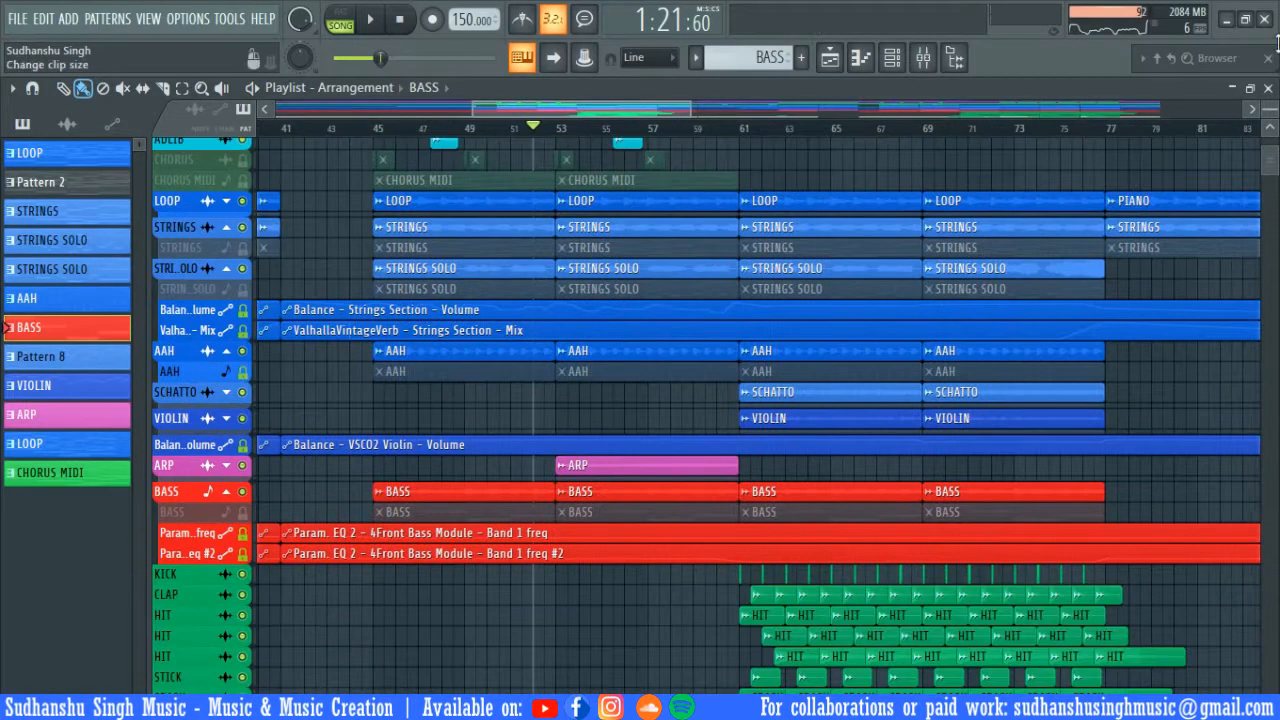
scroll(999, 368, up, 2)
scroll(956, 373, up, 2)
key(space)
scroll(808, 283, down, 6)
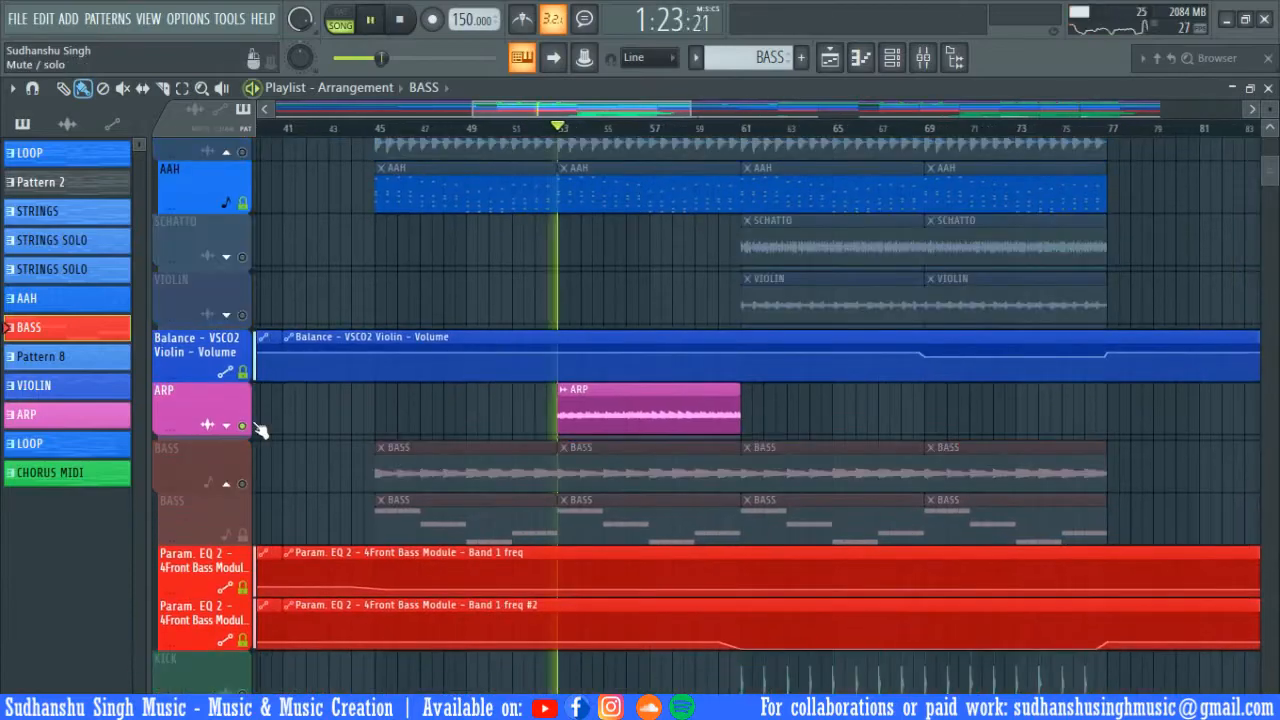
- Expand the ARP track group and open the ARP pattern's notes in the piano roll during playback
click(207, 424)
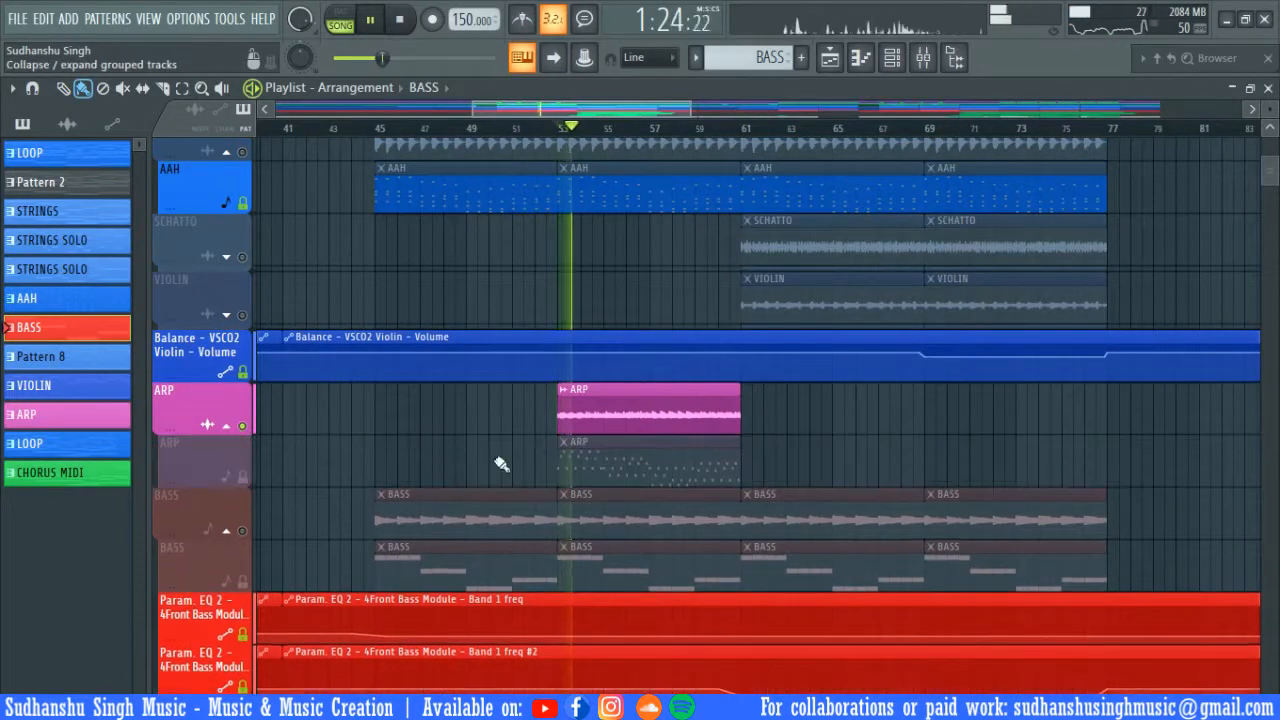
click(656, 470)
double_click(660, 473)
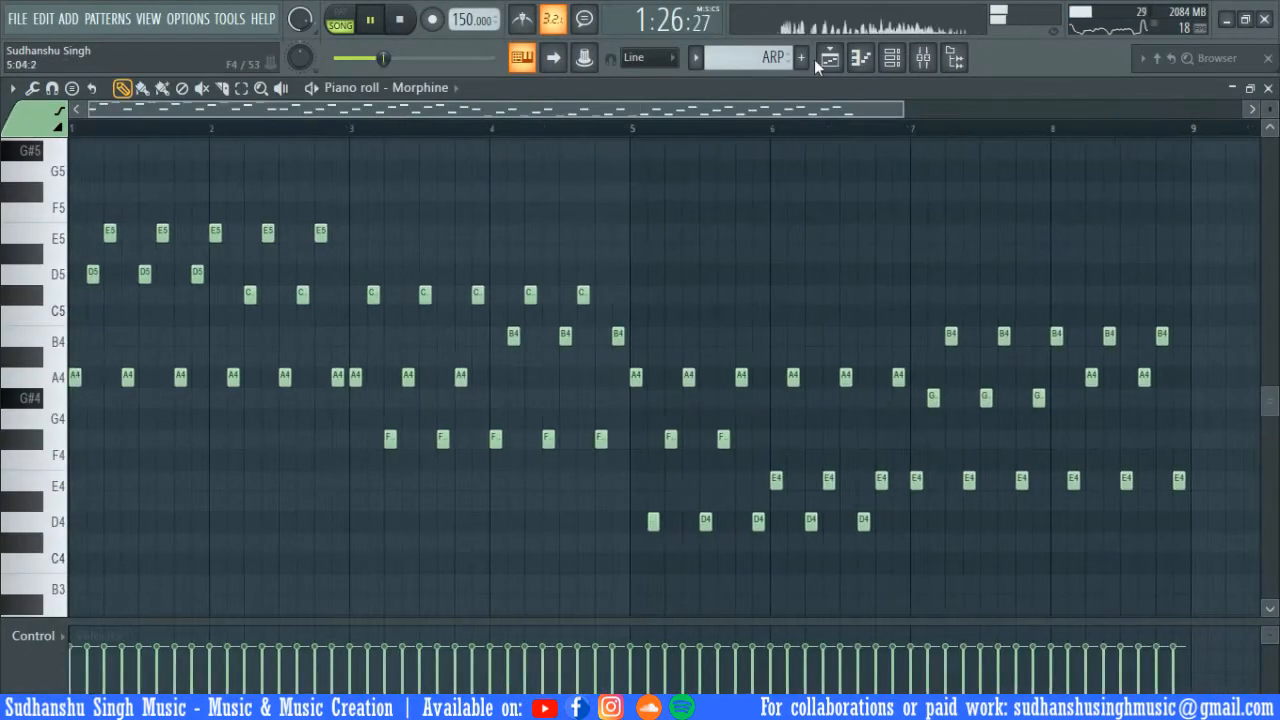
key(space)
- Open the Morphine instrument from the channel rack and play the ARP part with its settings in view, returning to the playlist
click(892, 57)
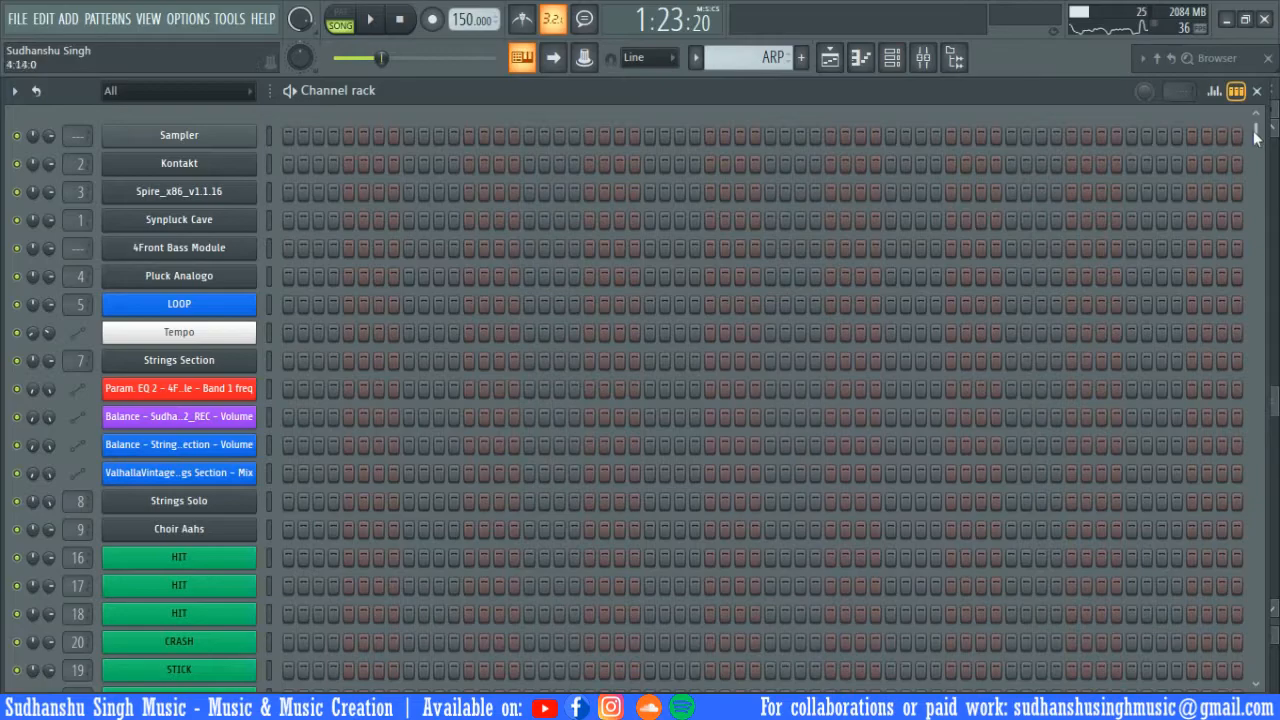
scroll(1266, 175, down, 5)
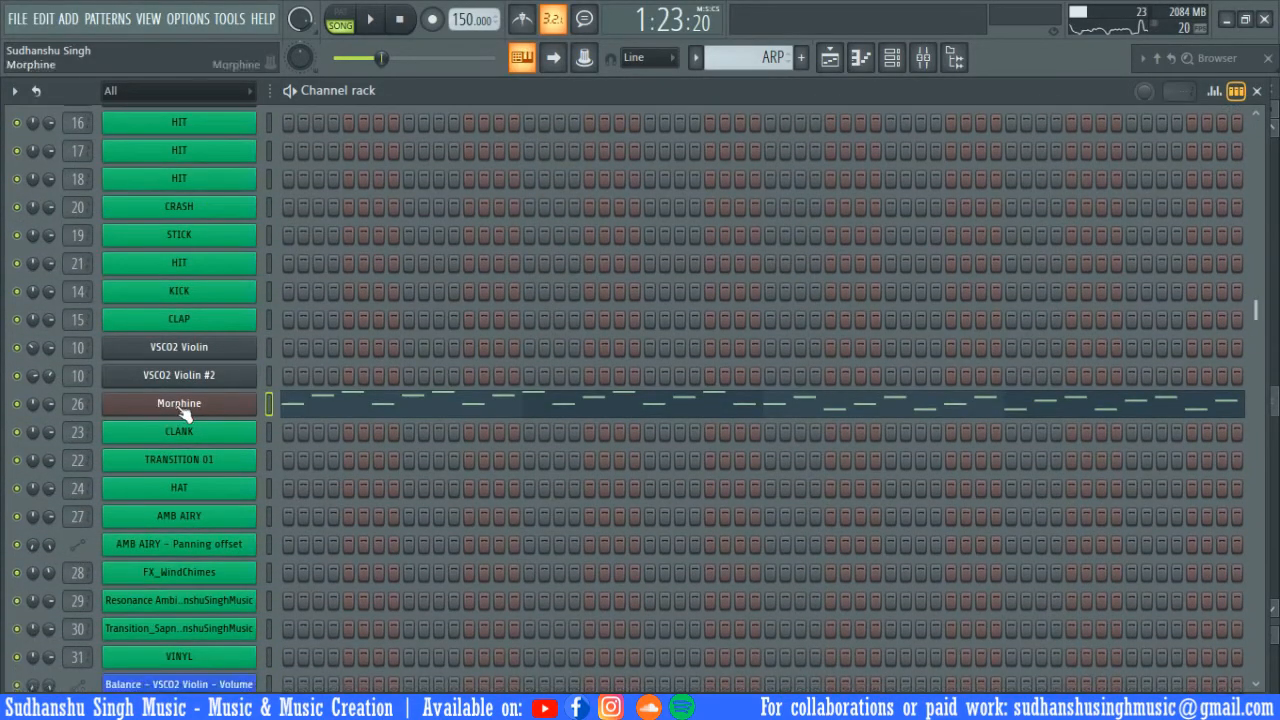
click(180, 408)
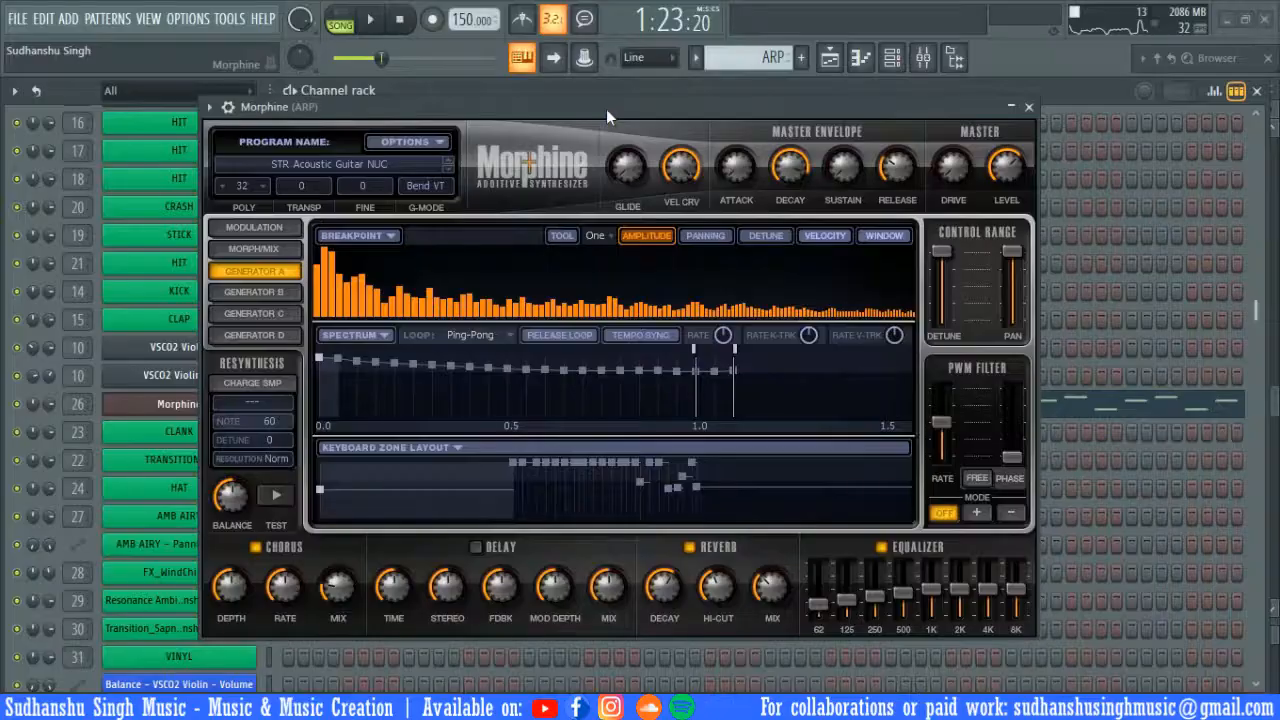
drag(606, 112, 571, 109)
key(space)
click(838, 68)
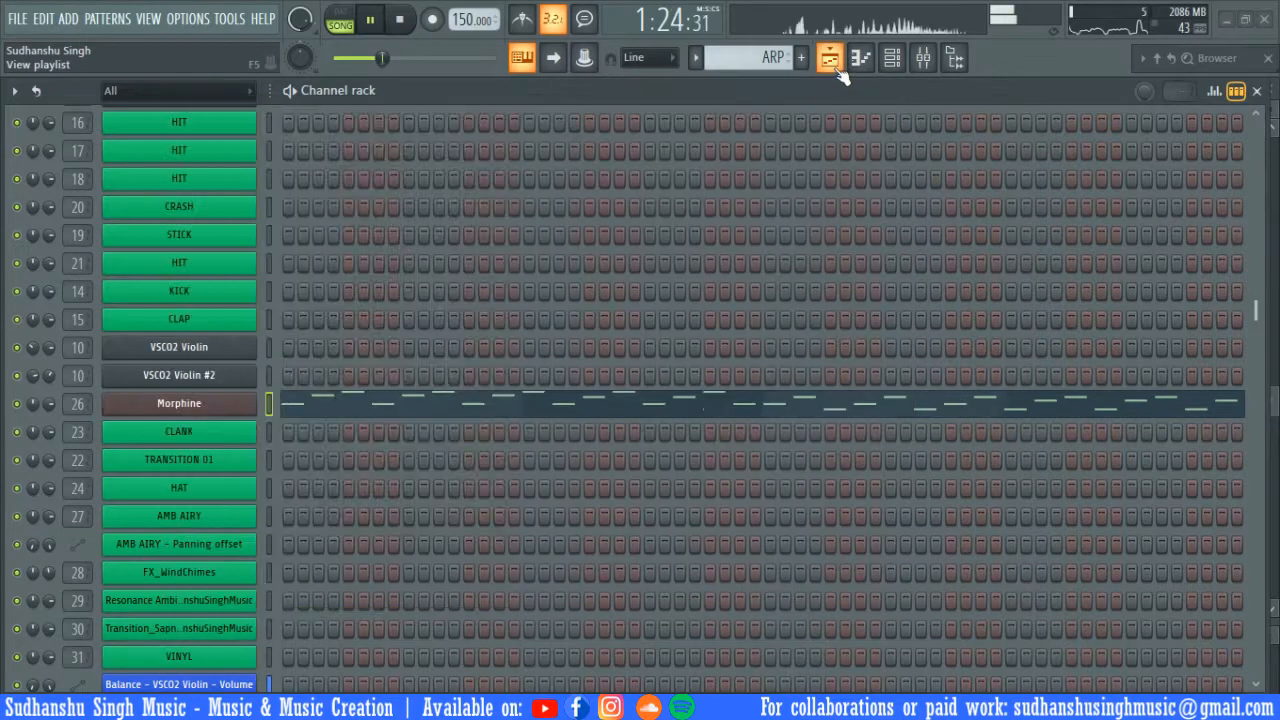
click(838, 68)
- Show the ARP track in the mixer, bypass all its effects and play the dry arpeggio sound
click(923, 57)
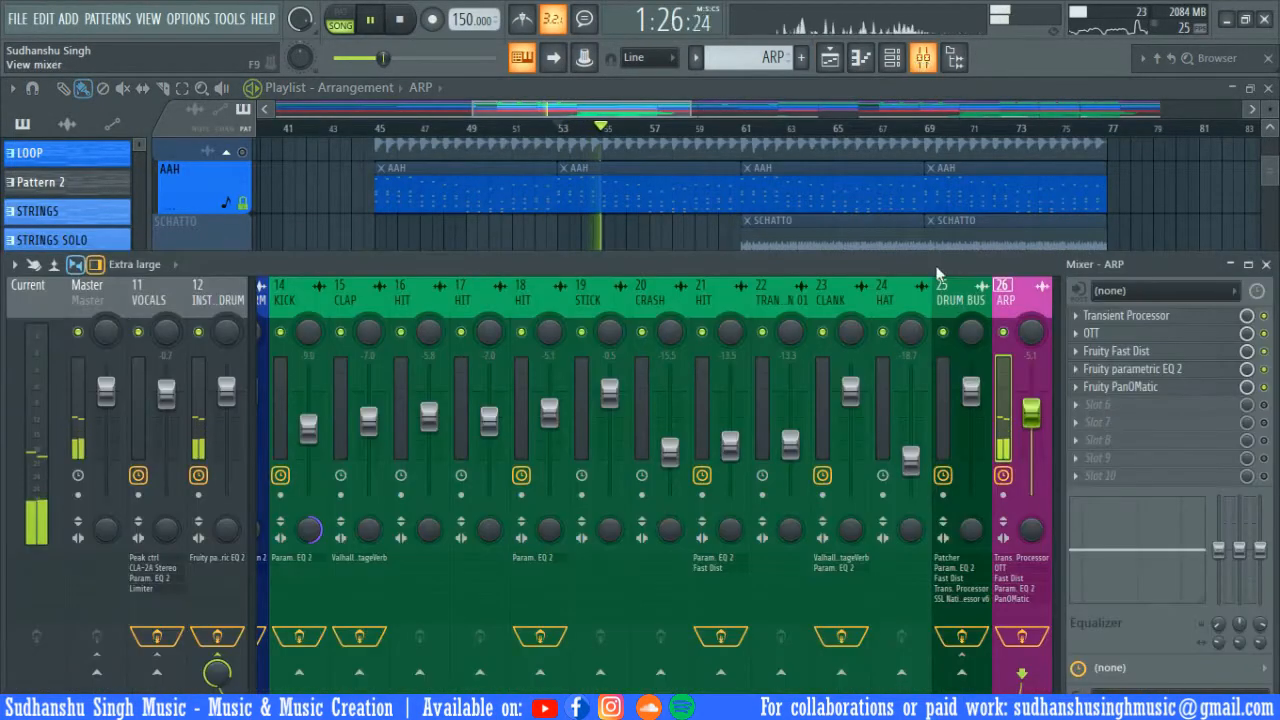
key(space)
scroll(988, 290, down, 4)
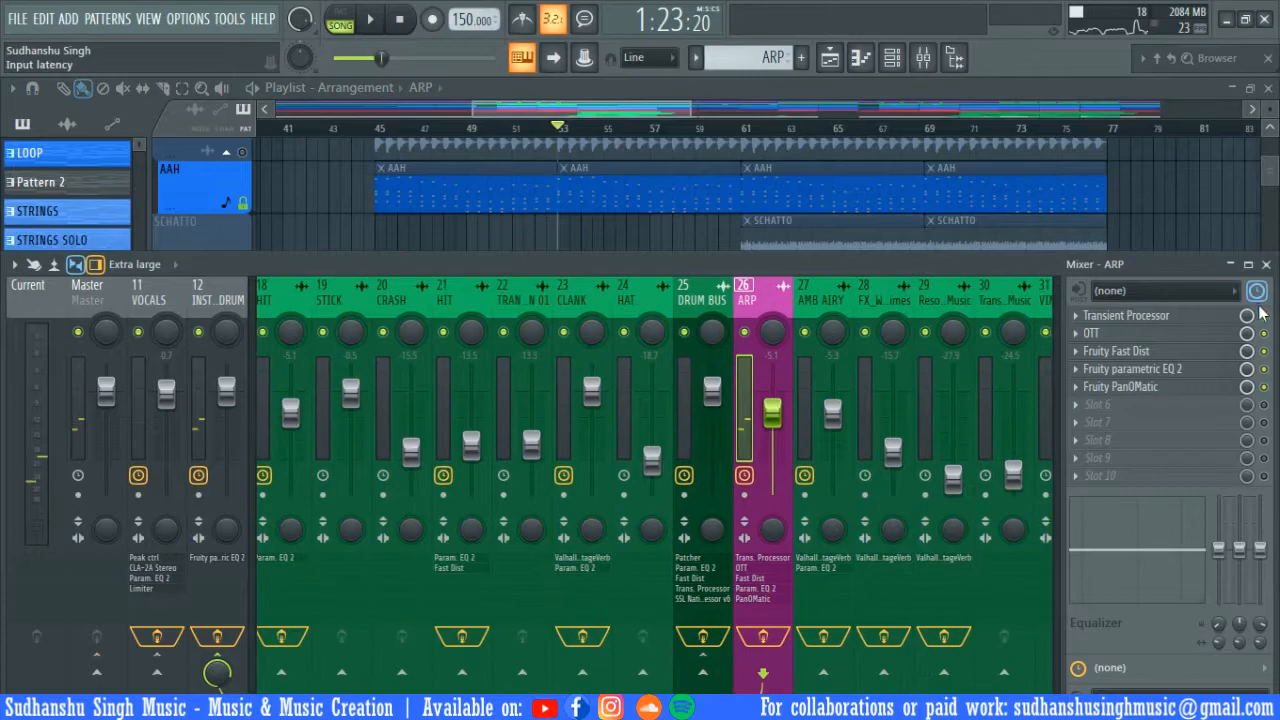
click(1257, 292)
key(space)
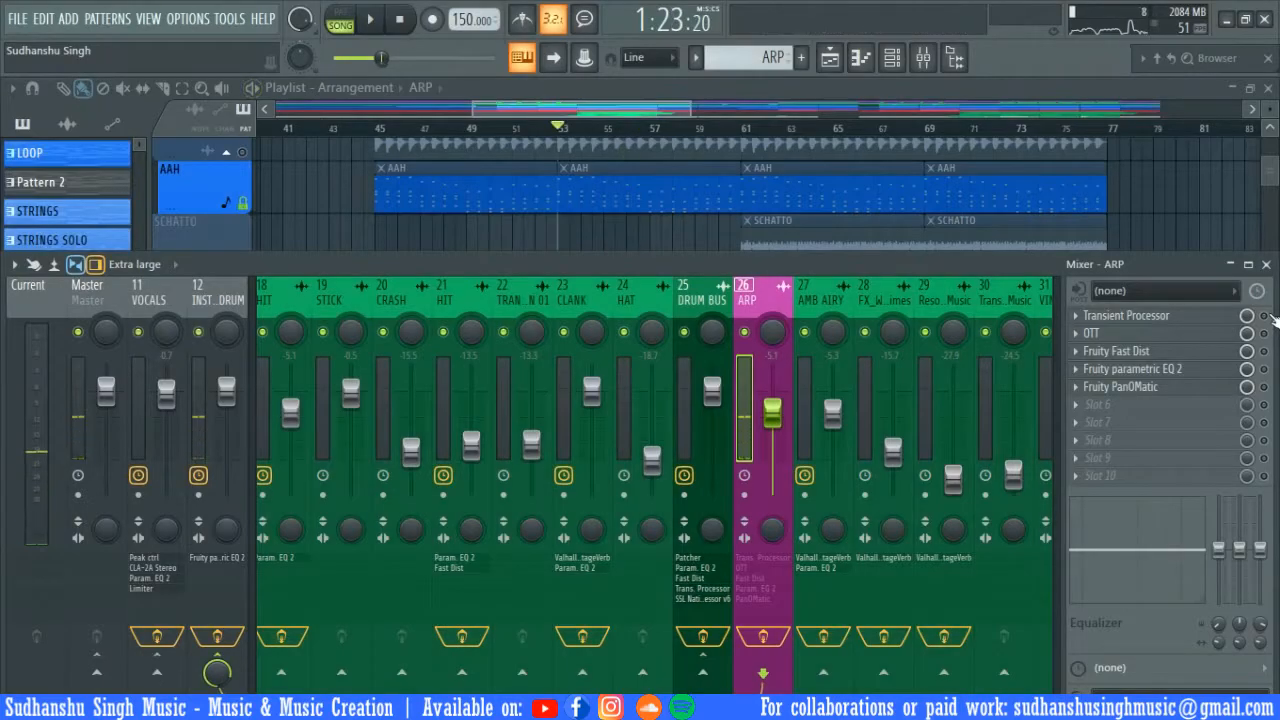
- Enable Transient Processor on the ARP mixer track and play the arpeggio with its settings in view, closing the plugin
click(1122, 318)
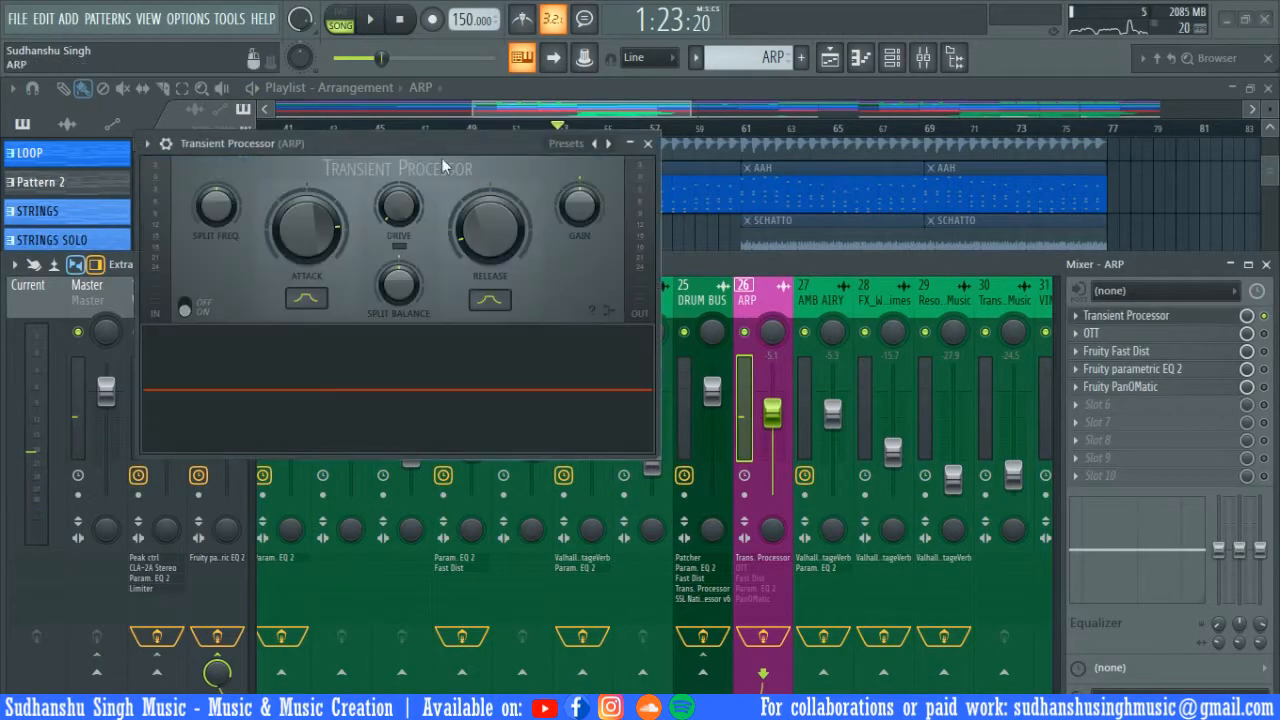
drag(405, 141, 585, 202)
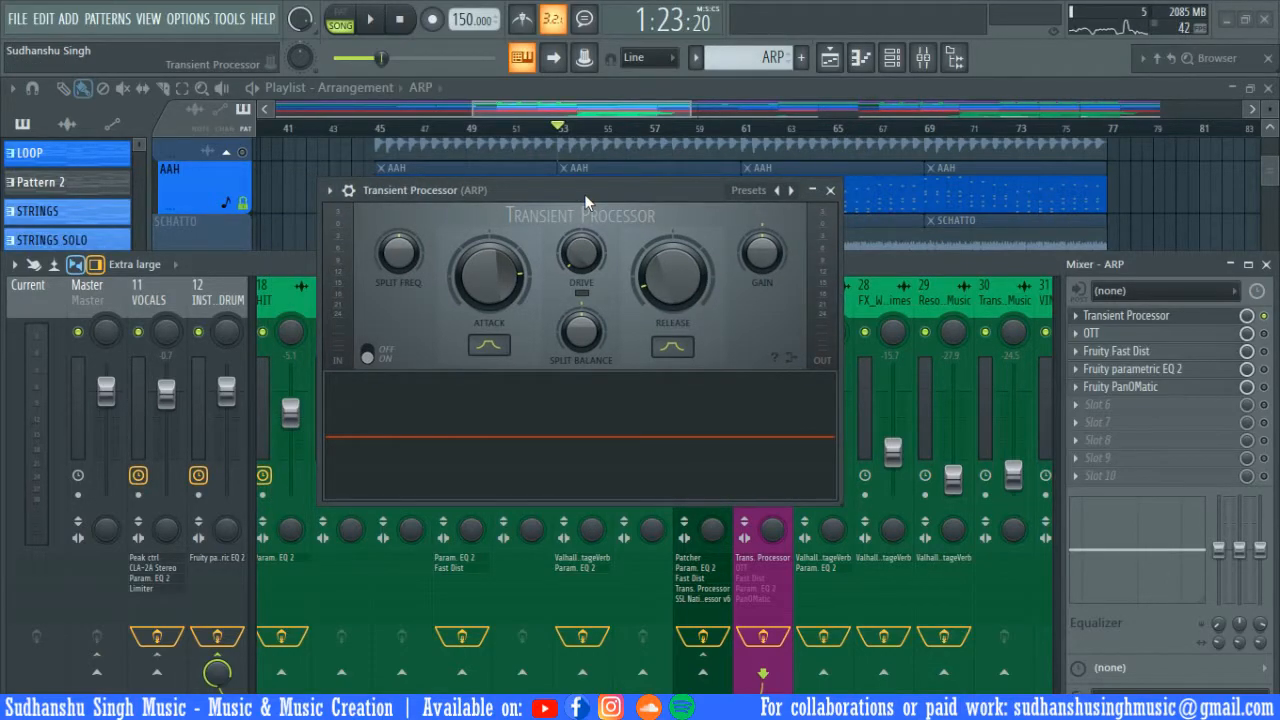
key(space)
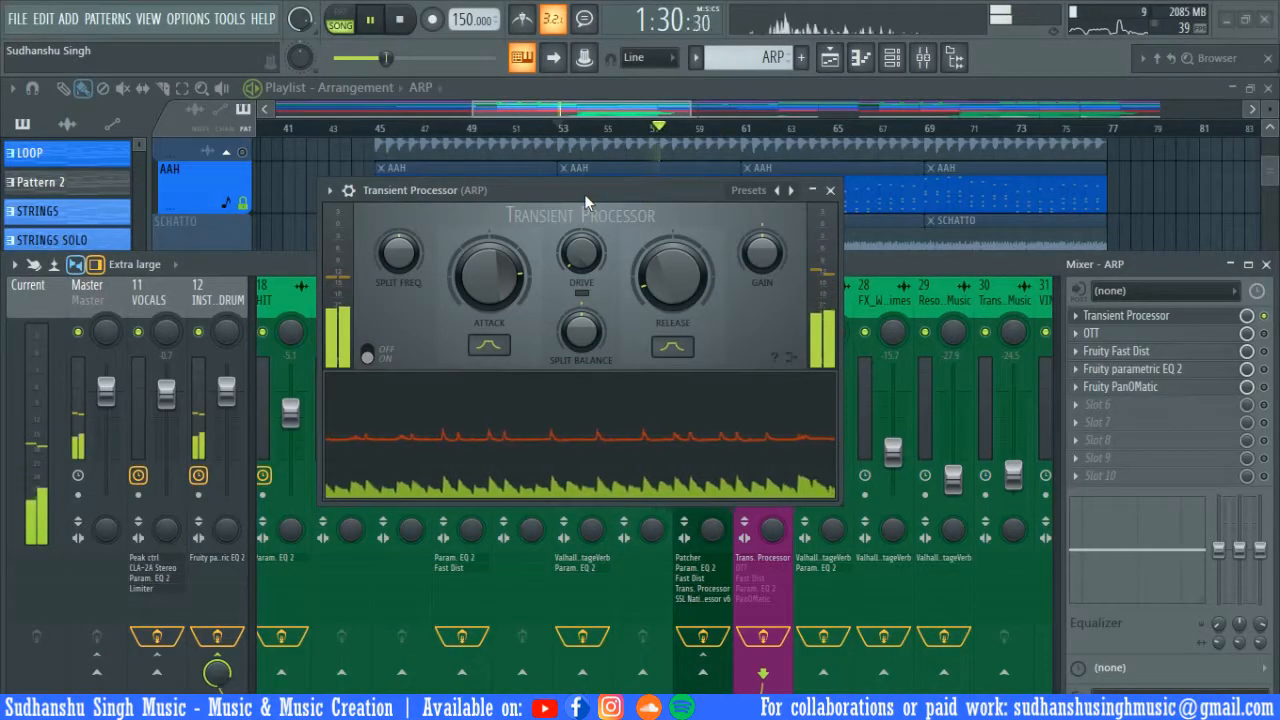
click(830, 190)
key(space)
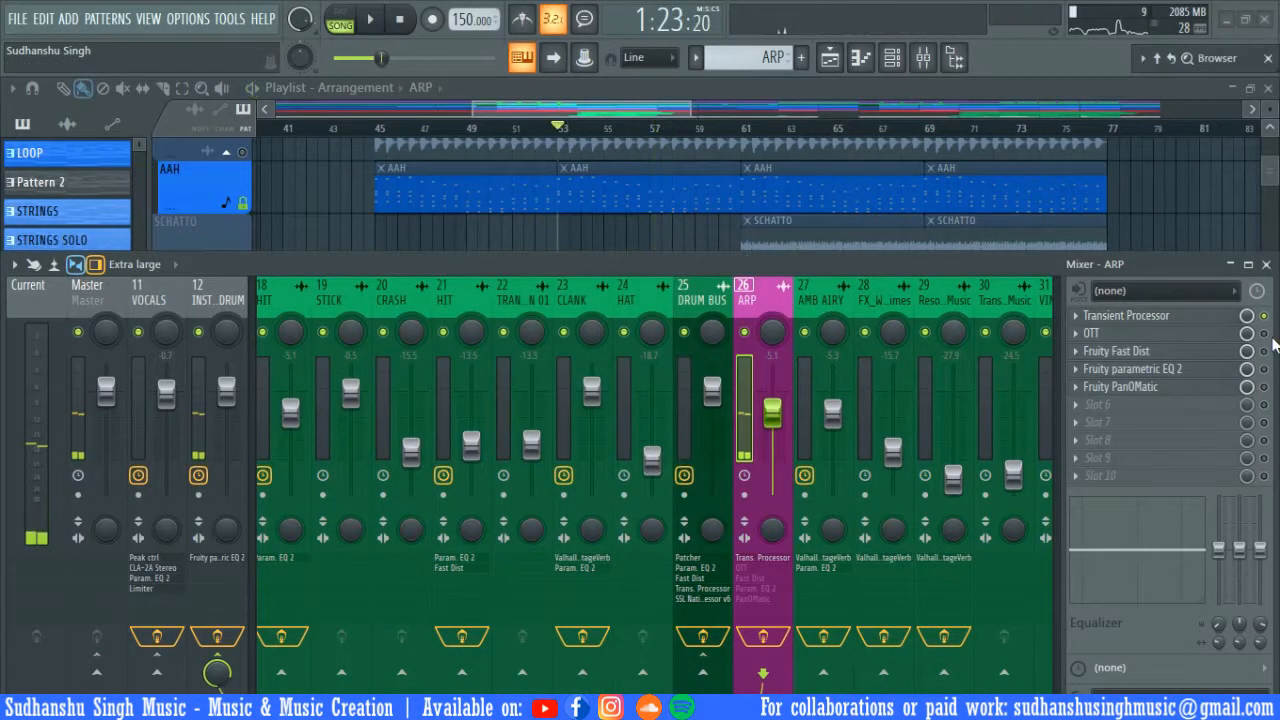
- Enable OTT on the ARP mixer track and play the arpeggio with the compressor settings in view, closing the plugin
click(1177, 336)
key(space)
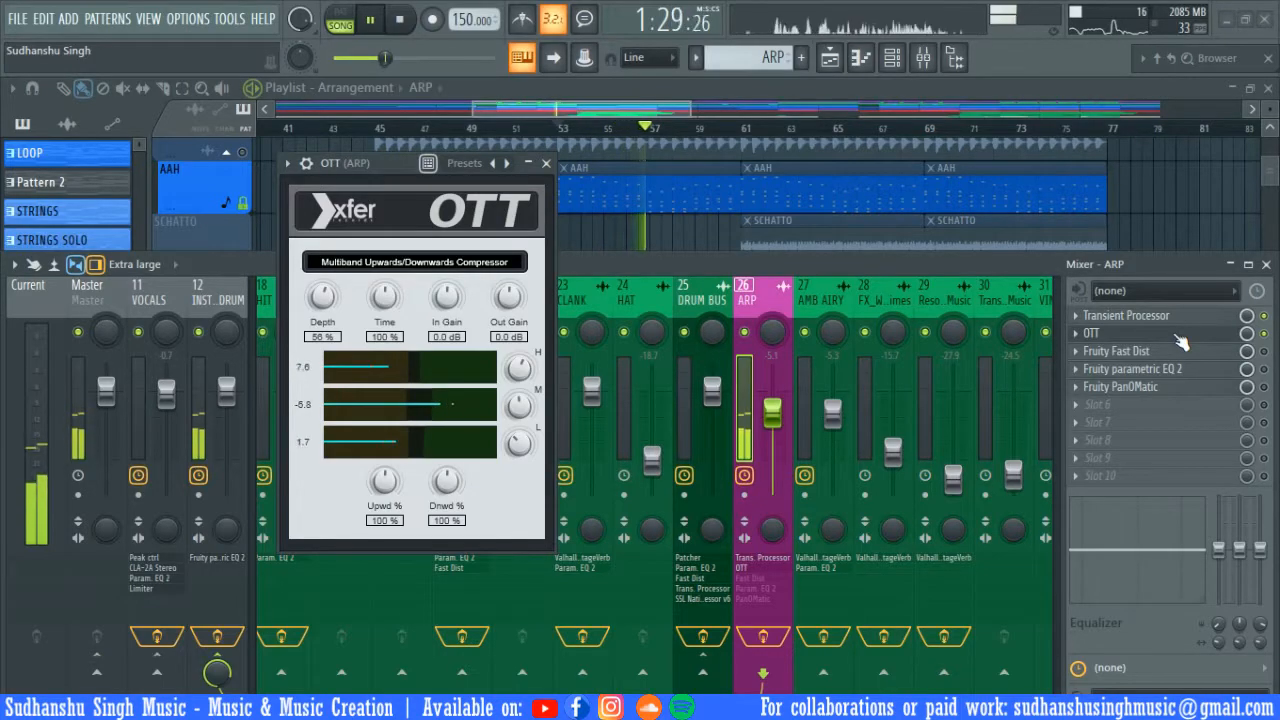
key(space)
key(Escape)
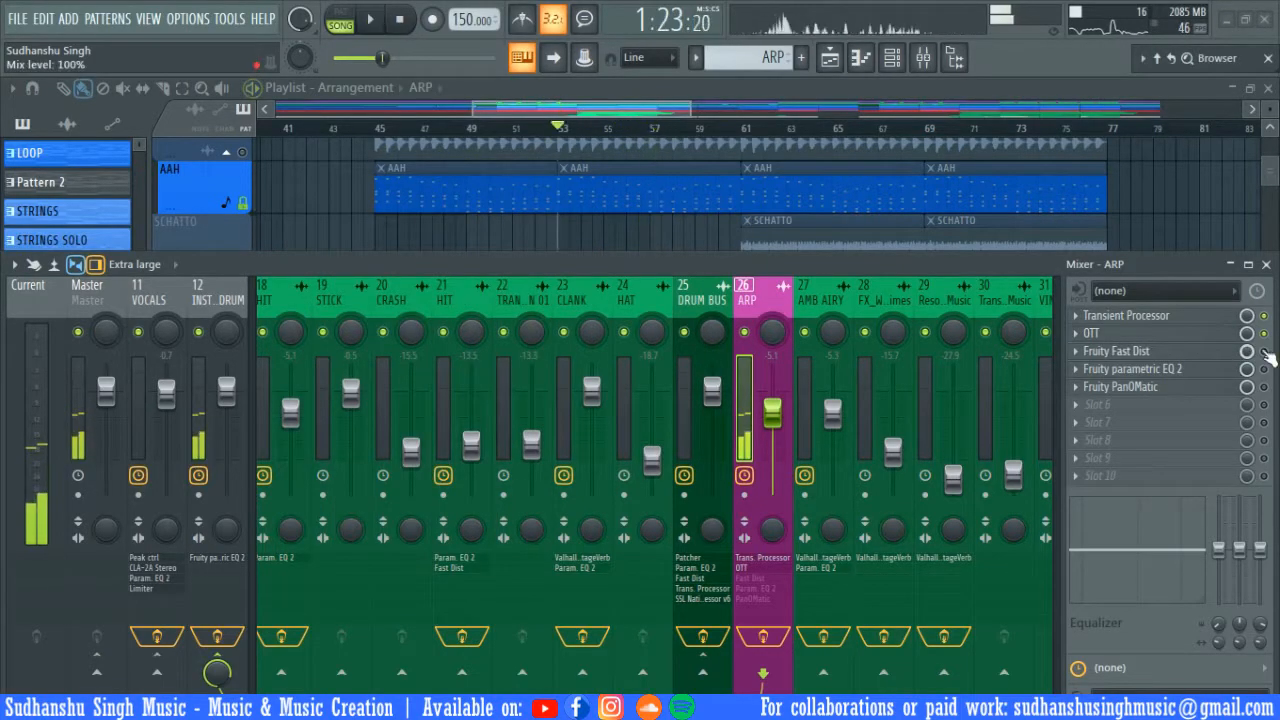
- Enable Fruity Fast Dist on the ARP mixer track and play the arpeggio with its settings in view, closing the plugin
click(1161, 354)
drag(451, 222, 560, 263)
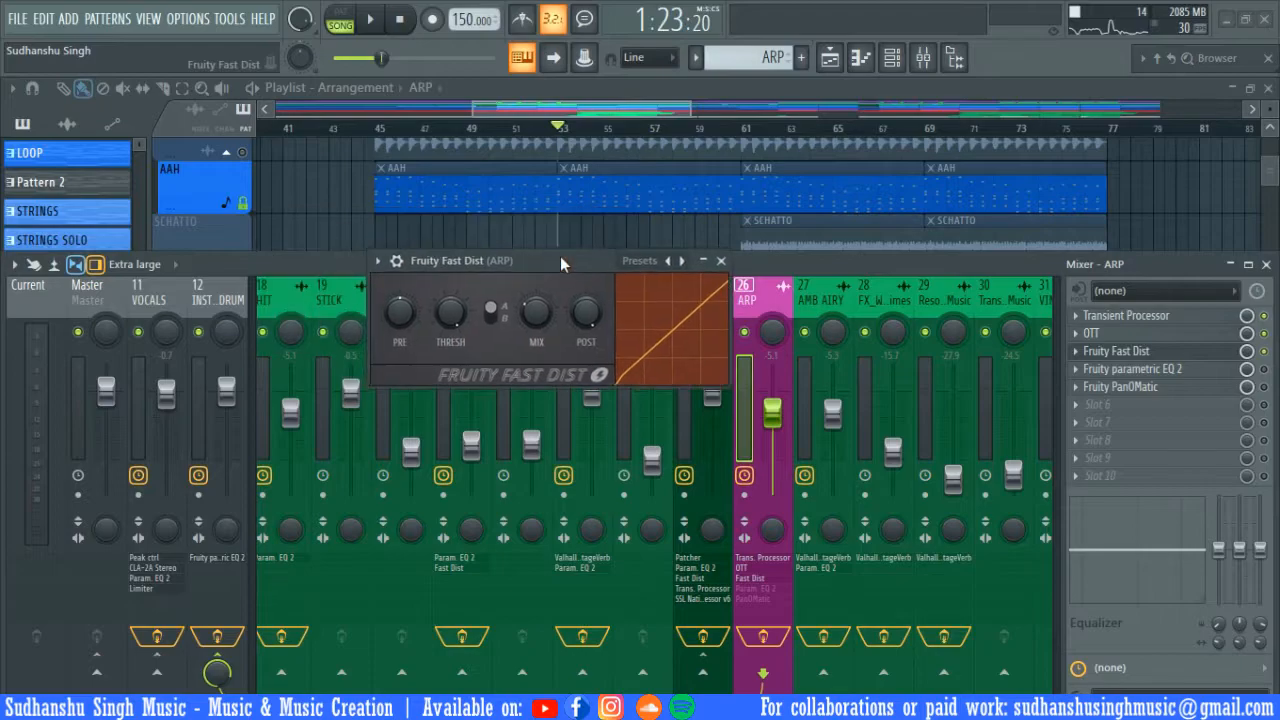
key(space)
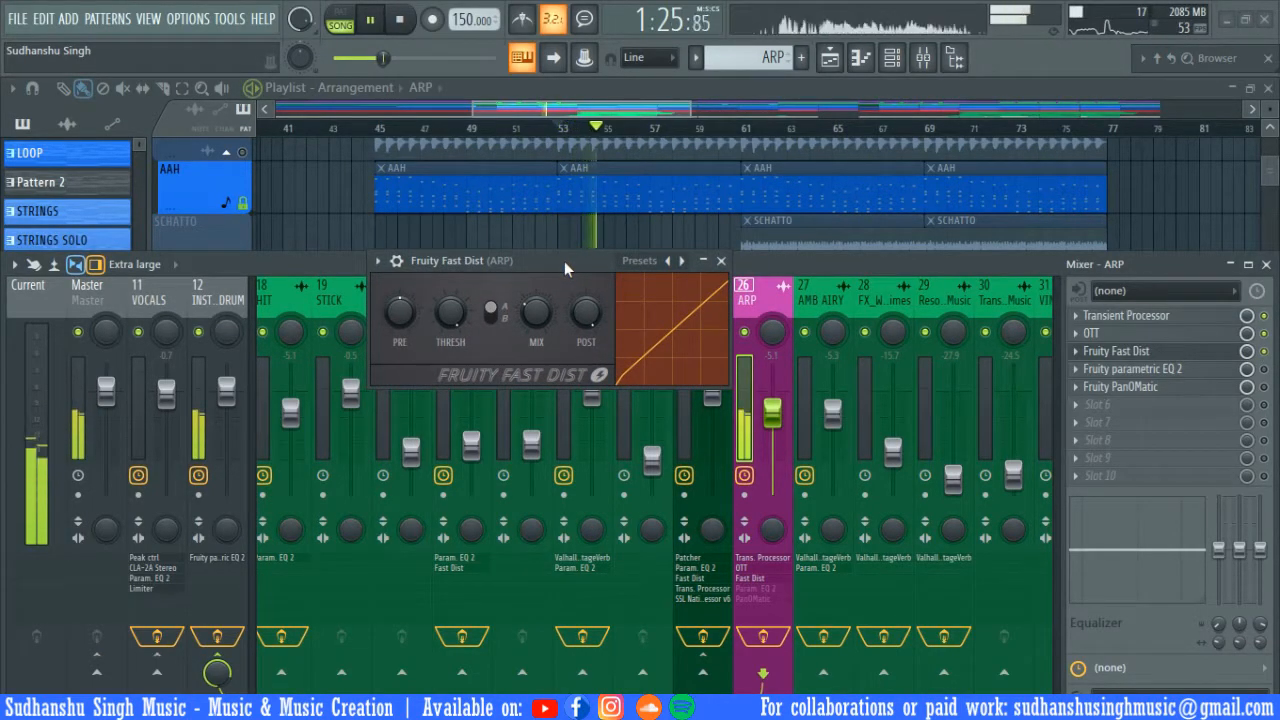
key(space)
key(Escape)
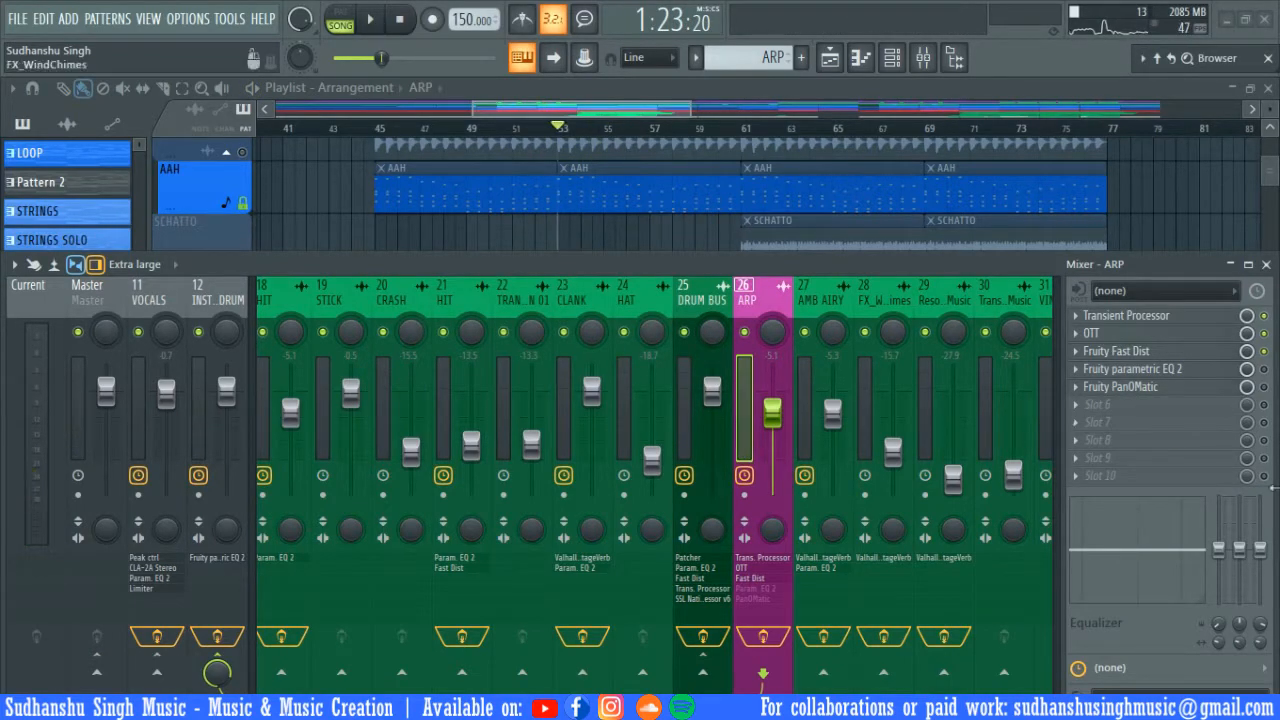
- Enable Fruity parametric EQ 2 on the ARP mixer track and play the arpeggio with the EQ curve in view
click(1188, 372)
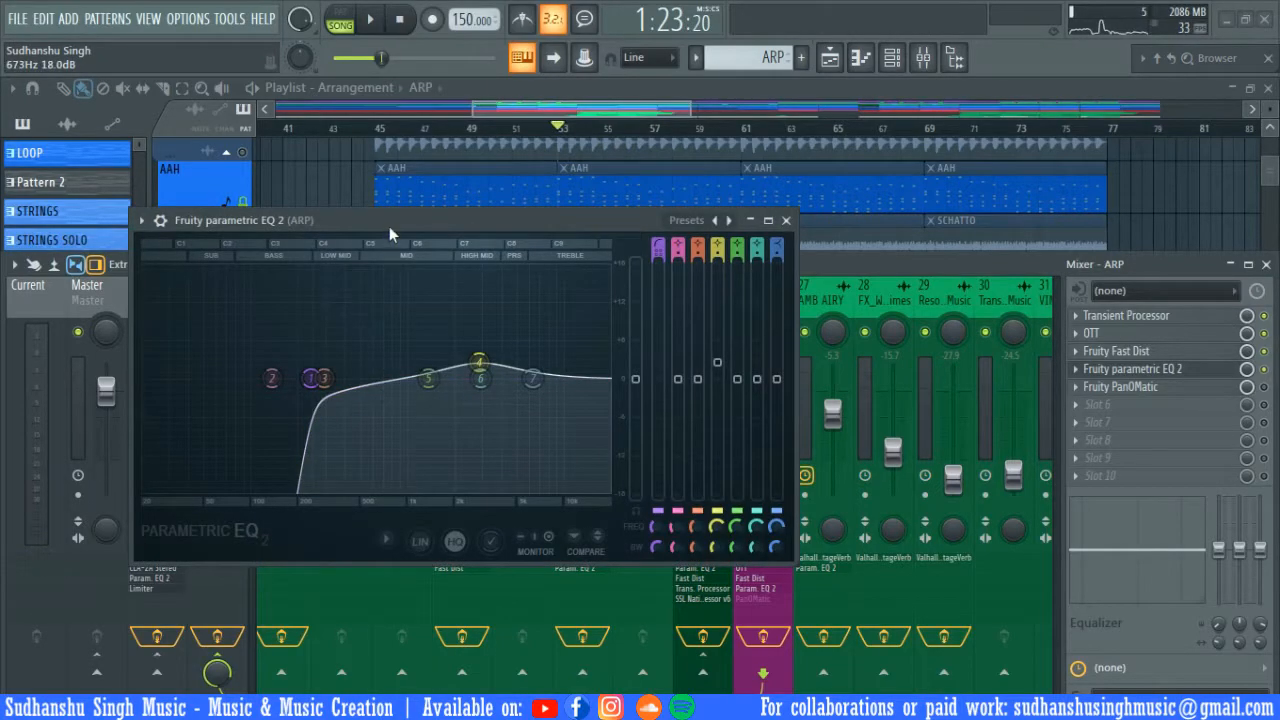
key(space)
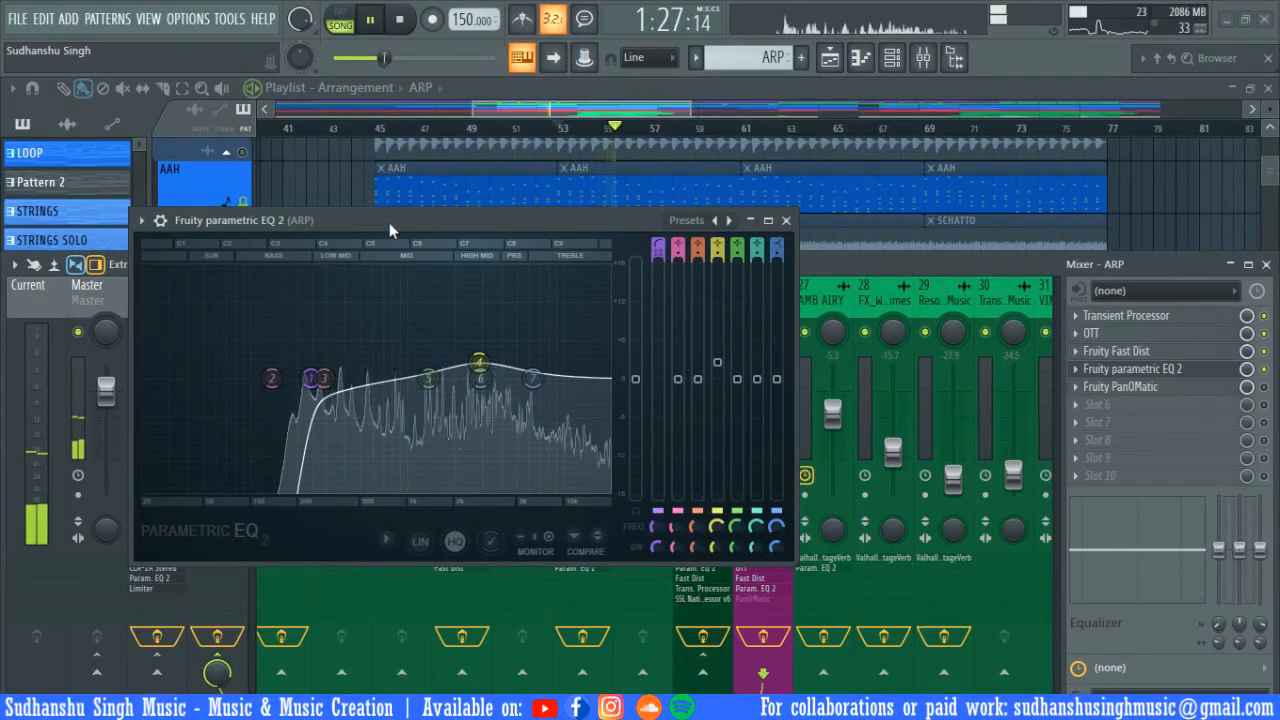
key(space)
- Enable Fruity PanOMatic on the ARP mixer track and play the arpeggio with the panning settings in view
click(1120, 386)
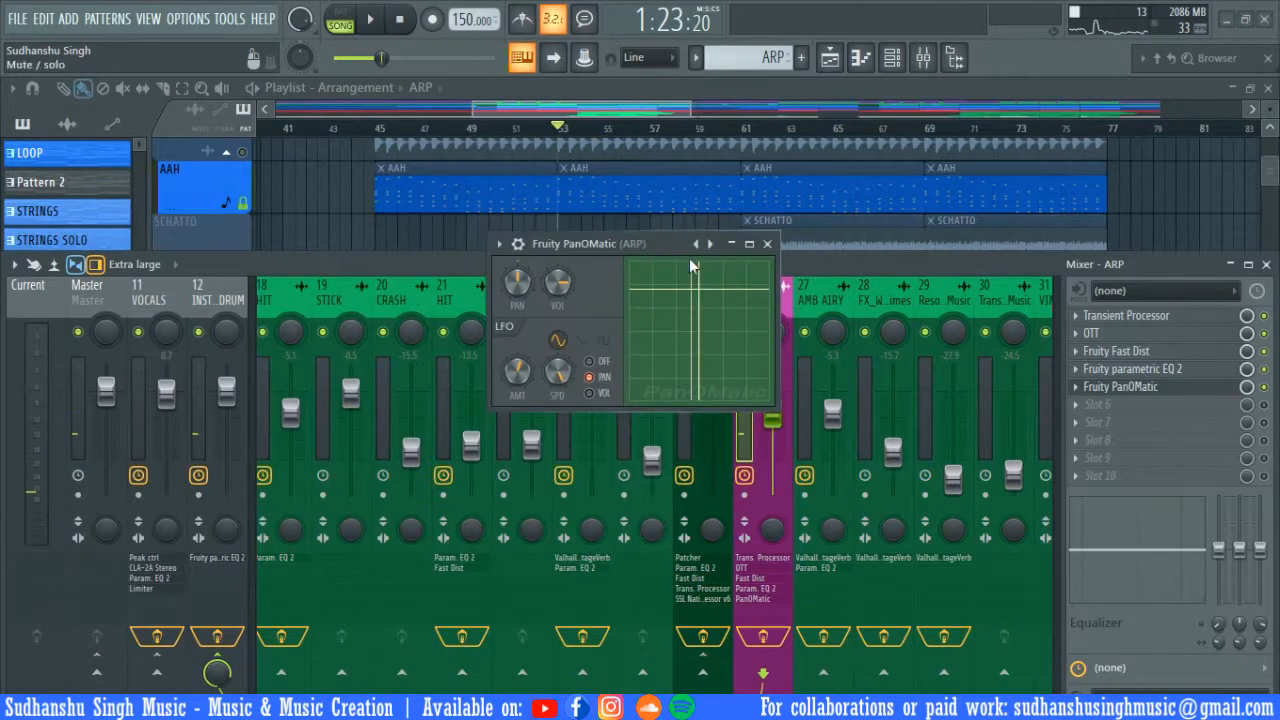
drag(620, 246, 543, 246)
key(space)
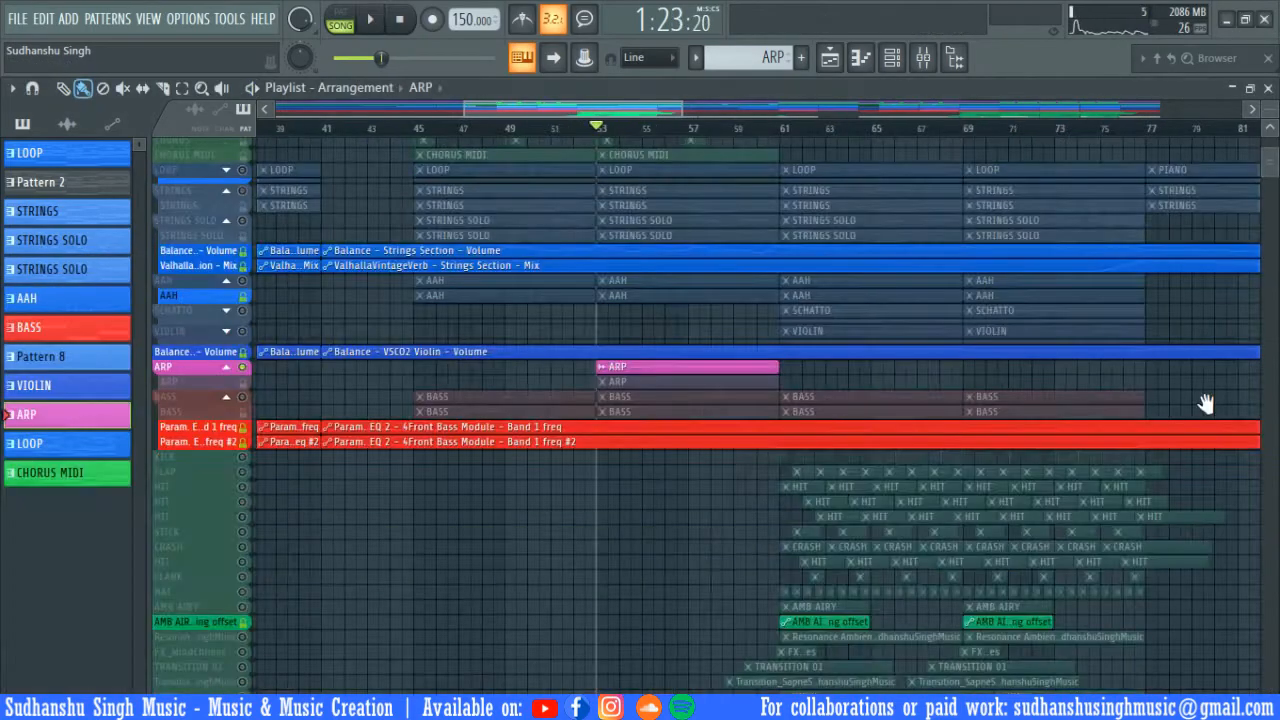
- Solo the VOCAL playlist track, expand its volume and reverb mix automation, and play the vocal from about bar 44
scroll(428, 263, up, 6)
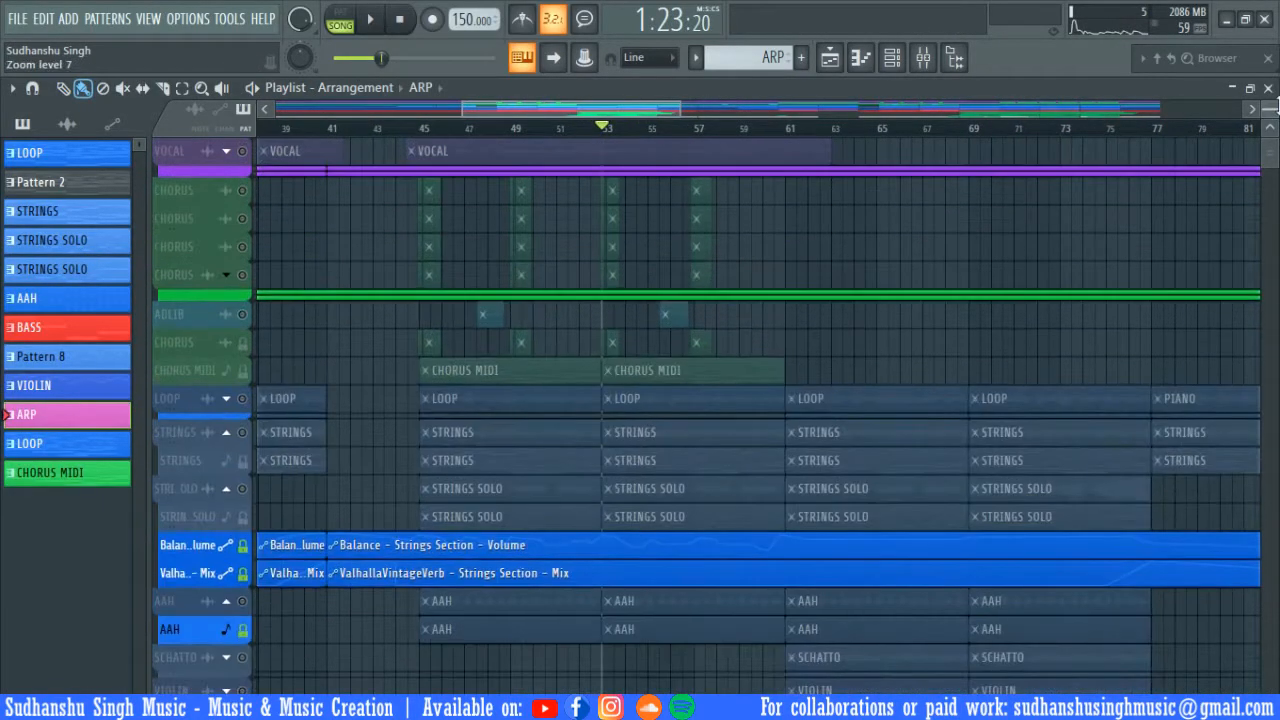
scroll(475, 117, left, 2)
click(477, 129)
scroll(474, 186, up, 3)
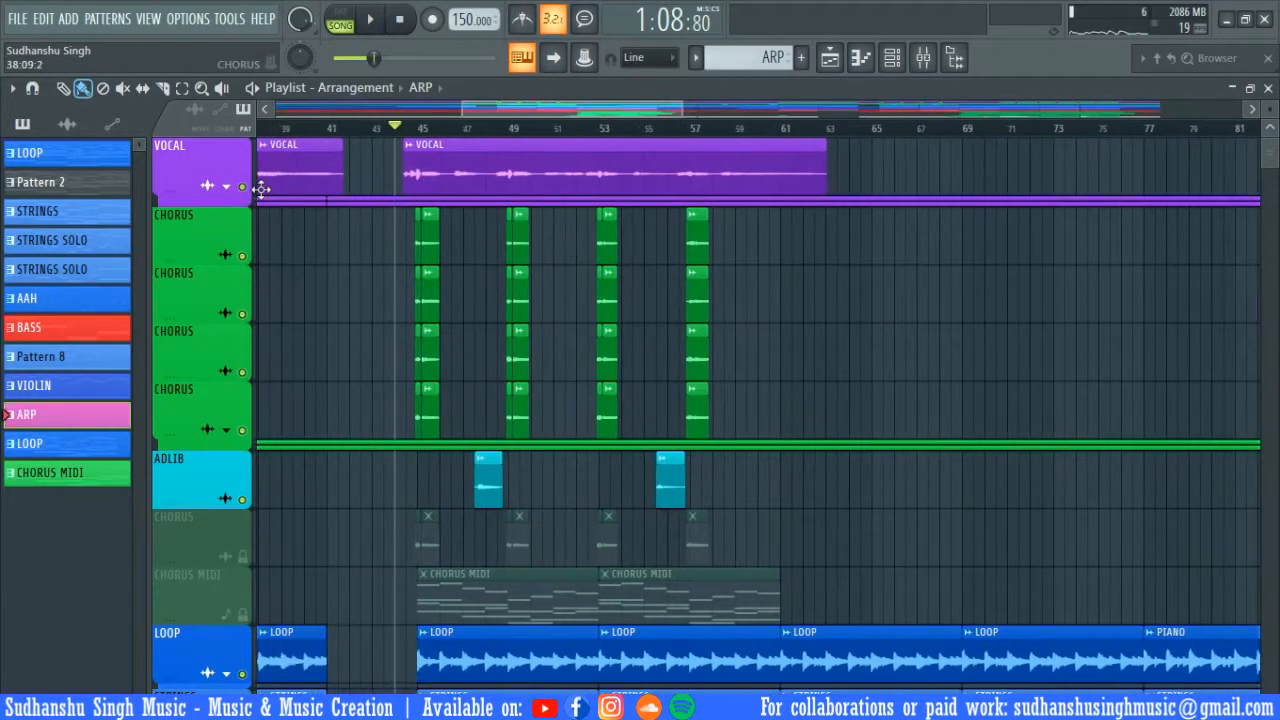
ctrl+click(245, 186)
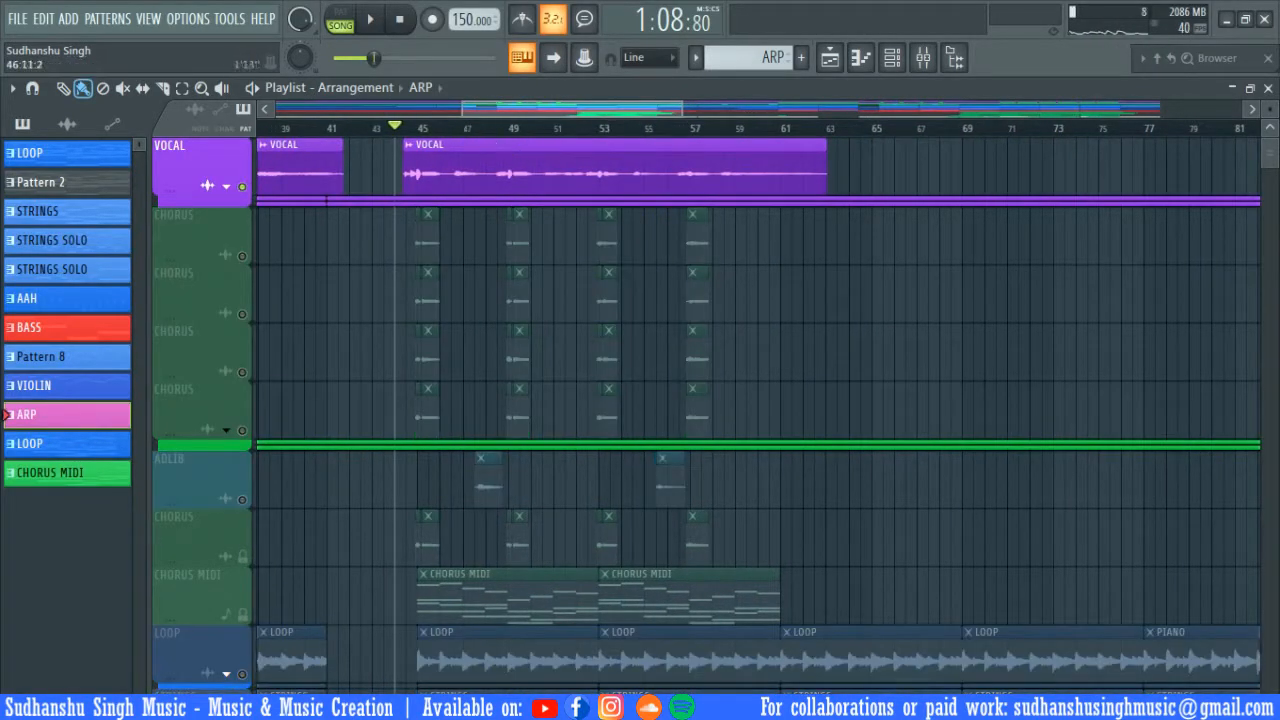
click(226, 186)
scroll(549, 343, up, 2)
key(space)
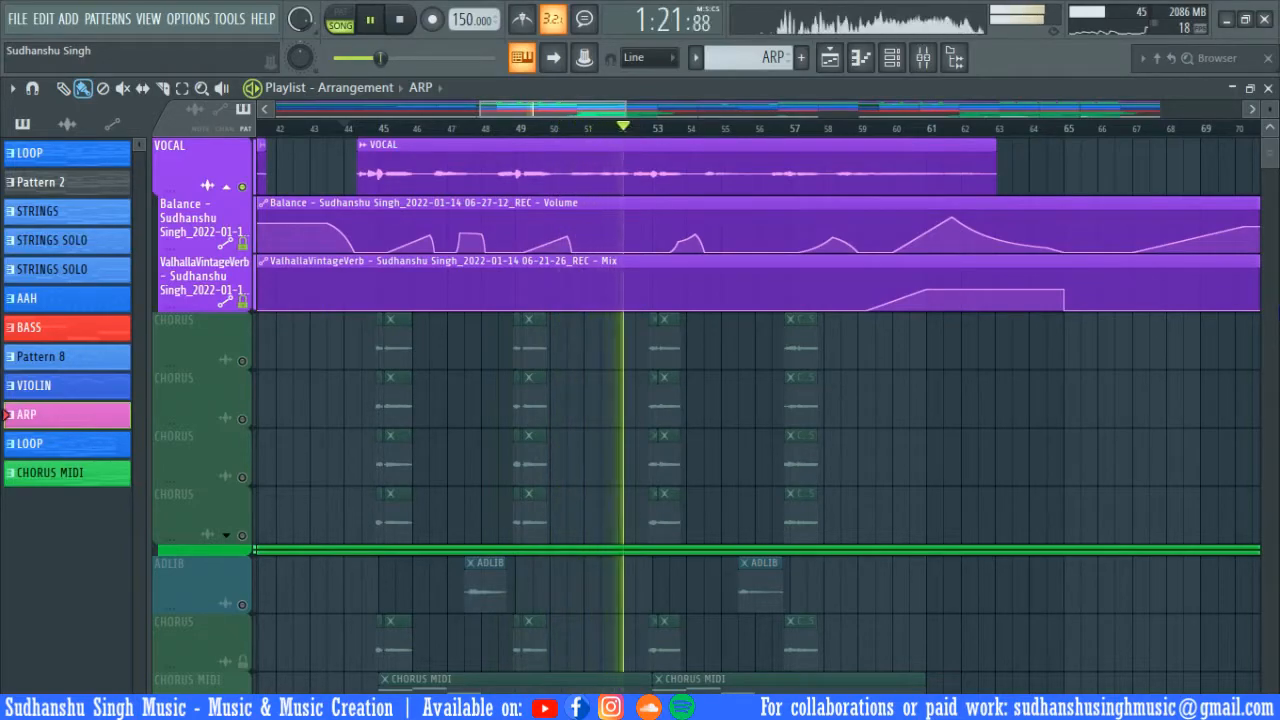
- Show the VOCAL track in the mixer, mute VOCAL REV and VOCAL DEL, bypass the VOCAL and VOCALS effects, and play the dry vocal
key(space)
click(923, 60)
drag(872, 292, 343, 297)
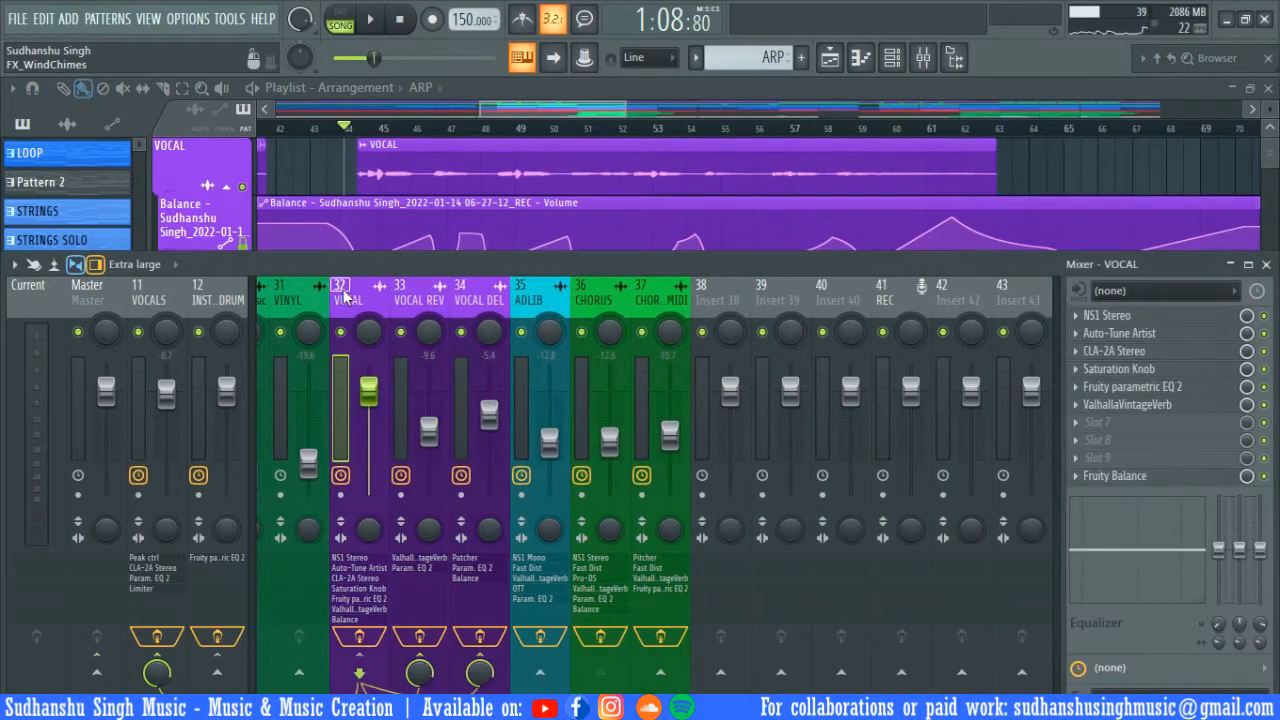
click(558, 331)
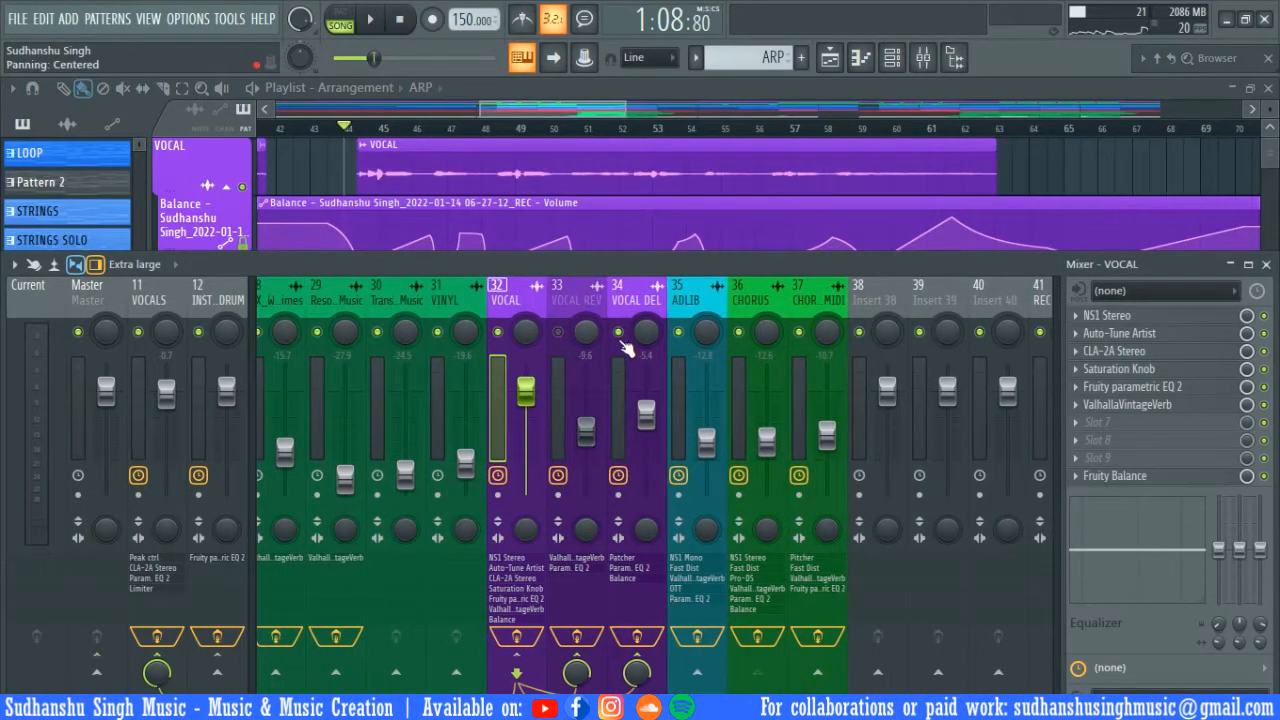
click(618, 332)
ctrl+click(1264, 315)
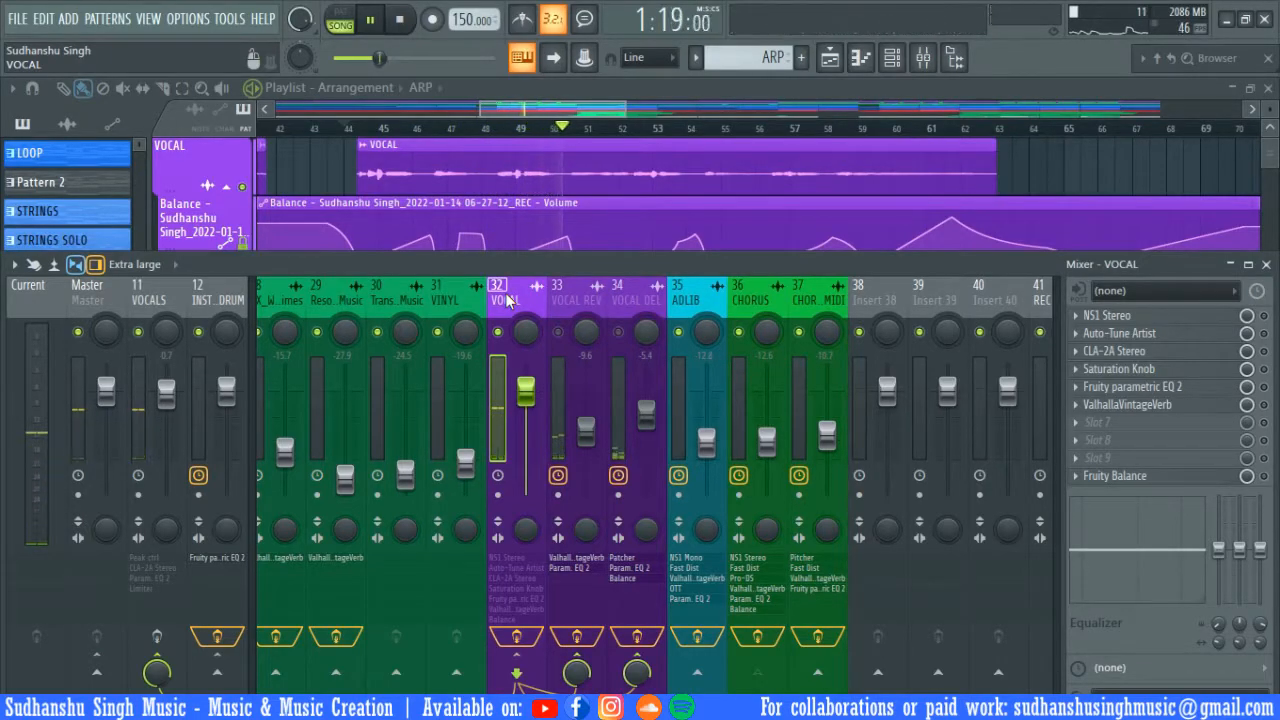
key(space)
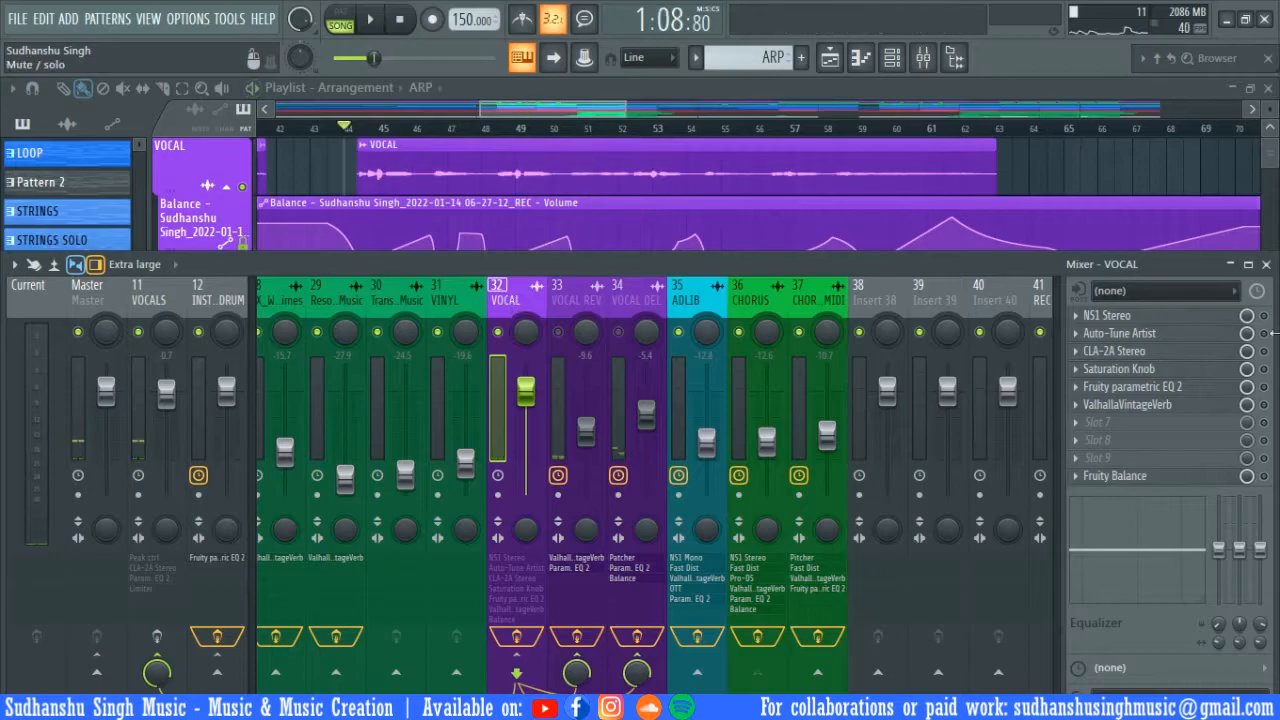
- Enable NS1 Stereo on the VOCAL mixer track and show its noise suppression settings, closing the plugin
click(1205, 320)
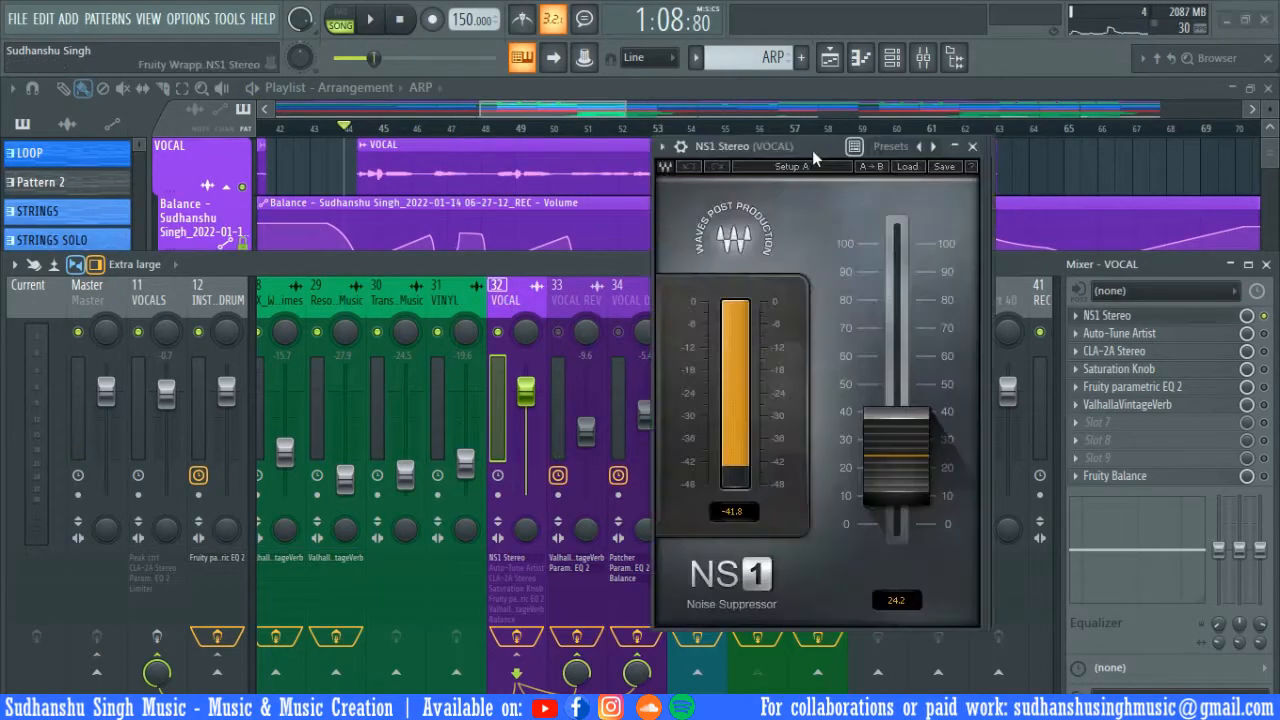
drag(810, 150, 724, 137)
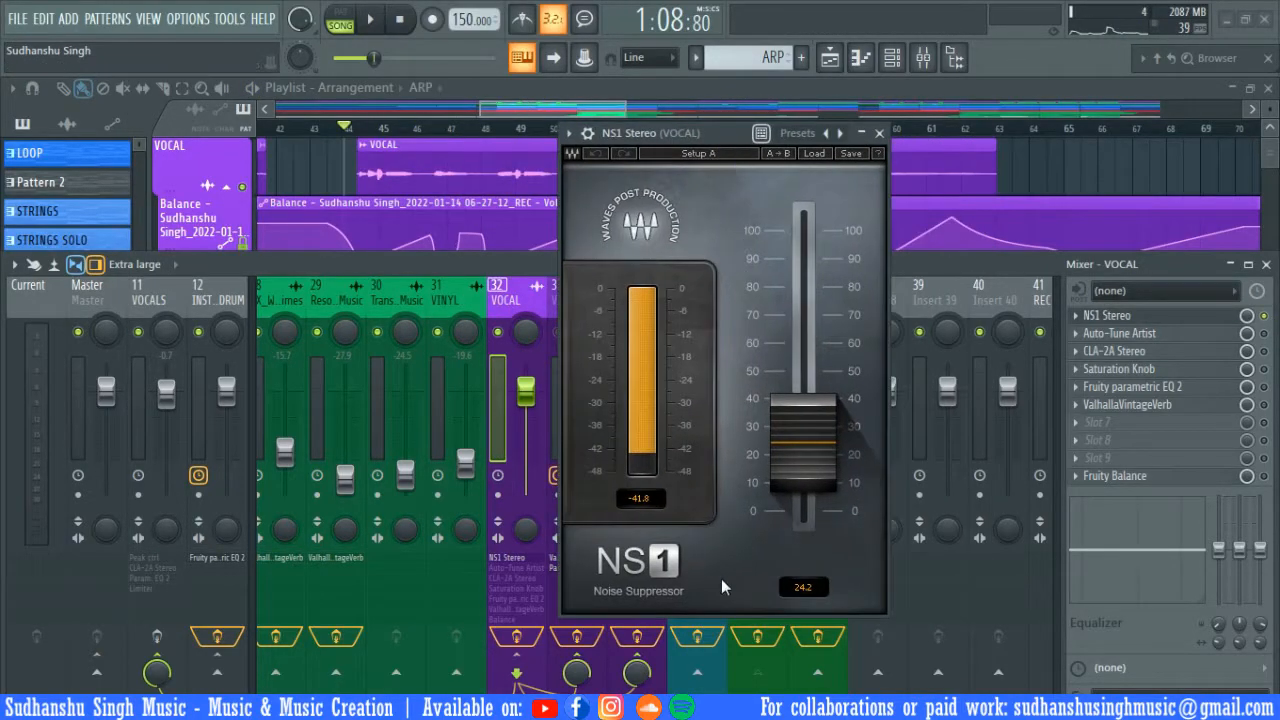
click(1150, 316)
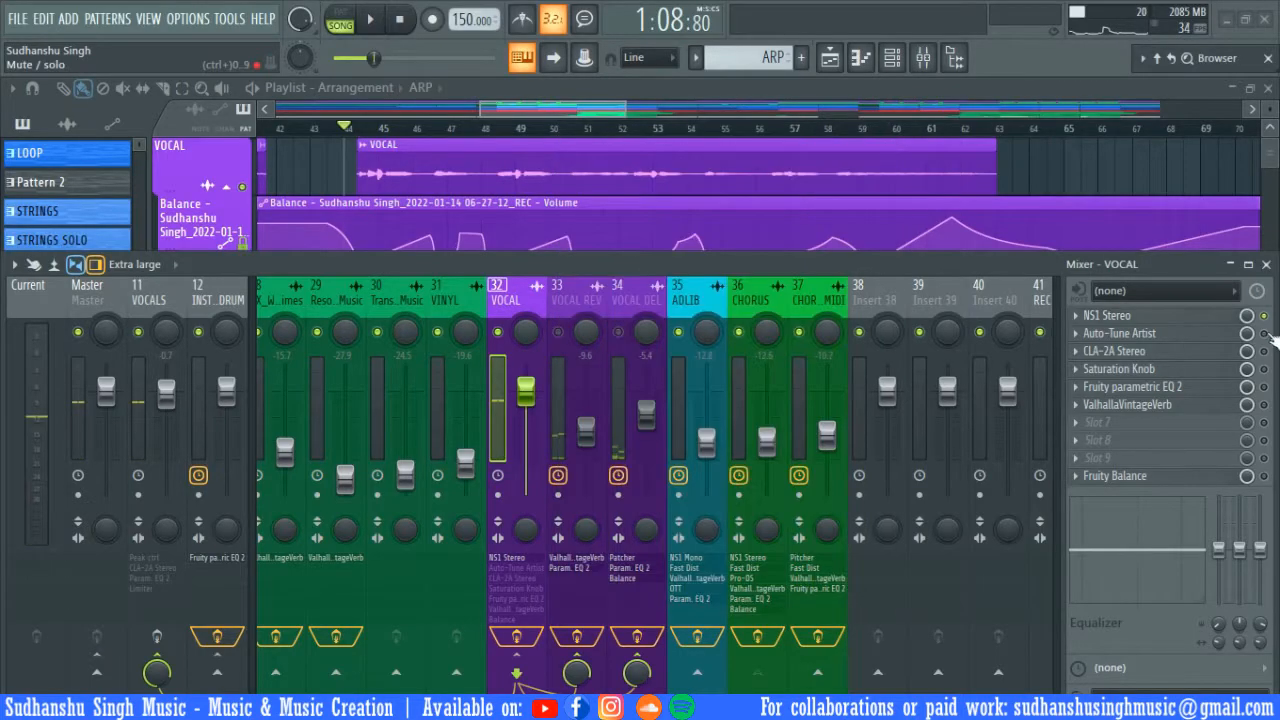
- Enable Auto-Tune Artist on the VOCAL mixer track and play the vocal with the tuning settings in view, closing the plugin
click(1150, 335)
key(space)
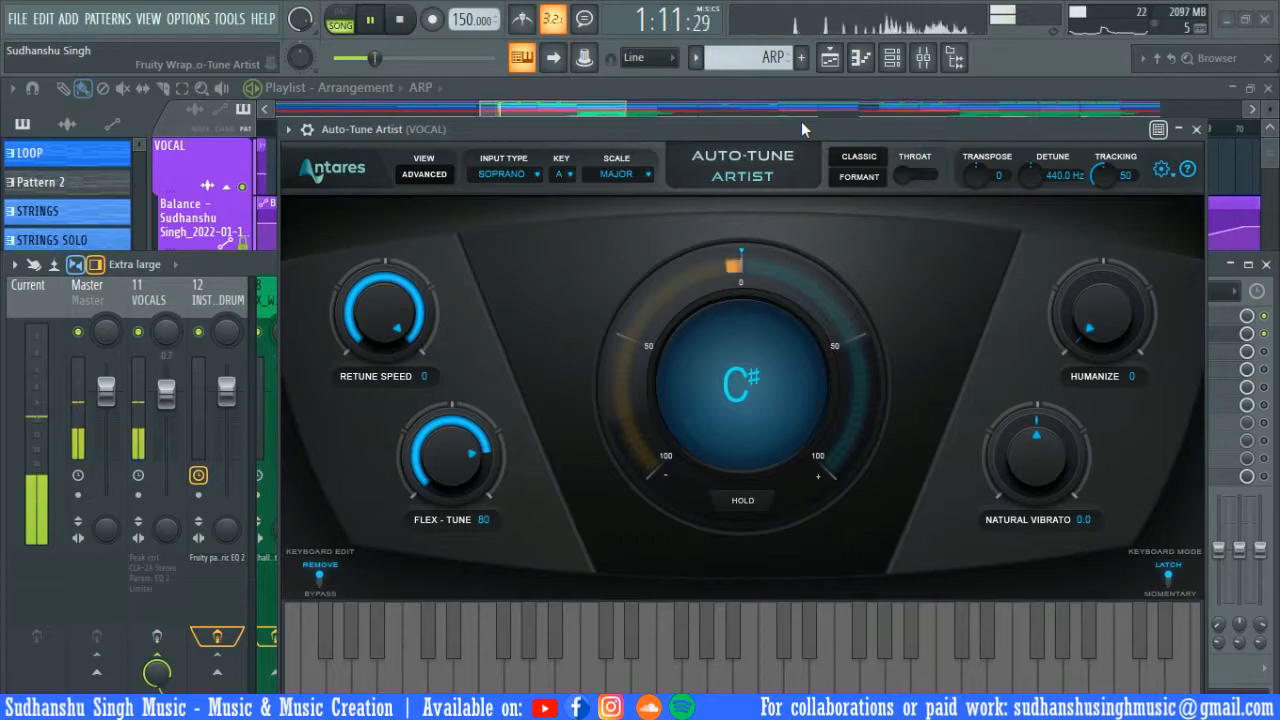
key(space)
click(1196, 129)
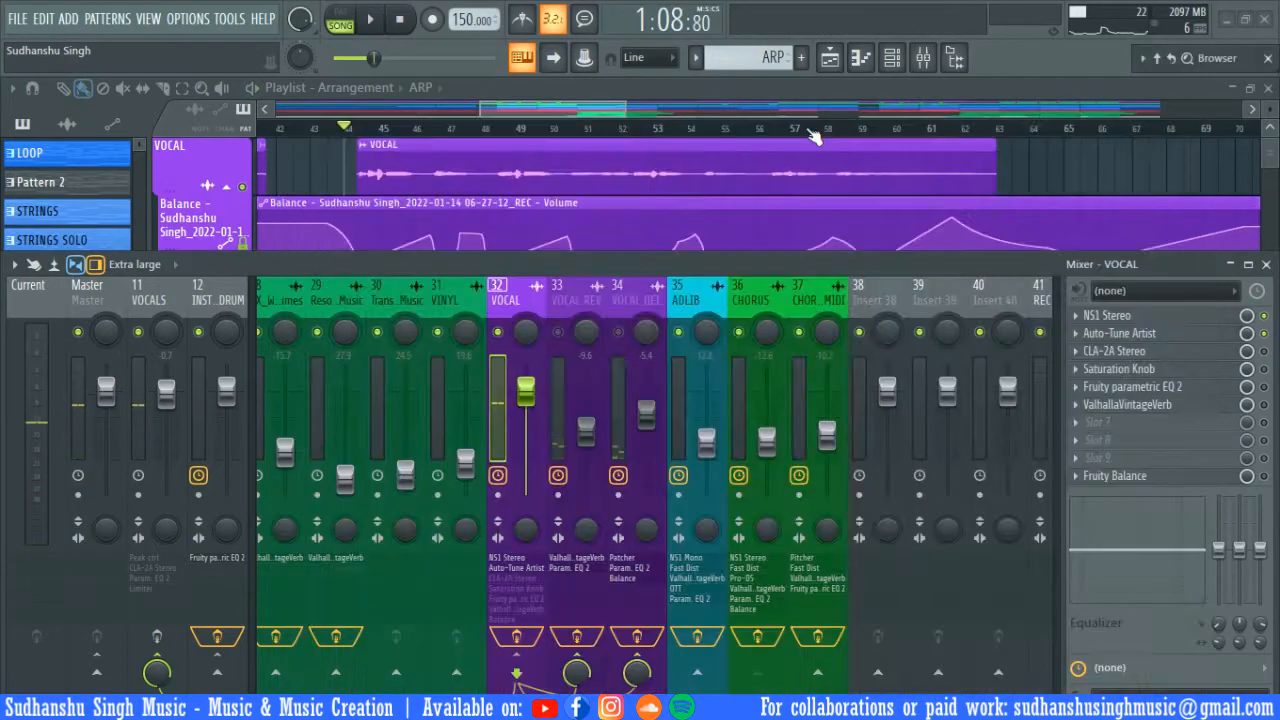
- Enable CLA-2A Stereo on the VOCAL mixer track and play the vocal with the compressor settings in view
click(1263, 352)
click(1150, 369)
click(1150, 369)
click(1115, 351)
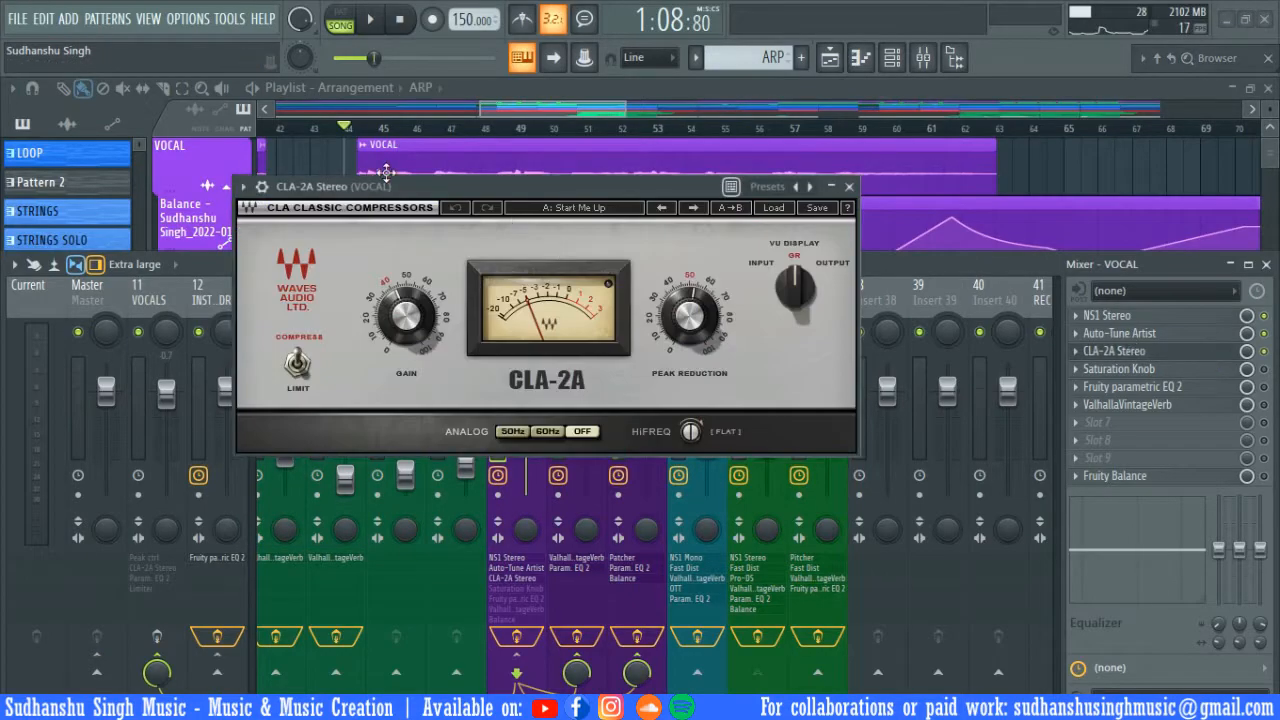
drag(395, 188, 516, 235)
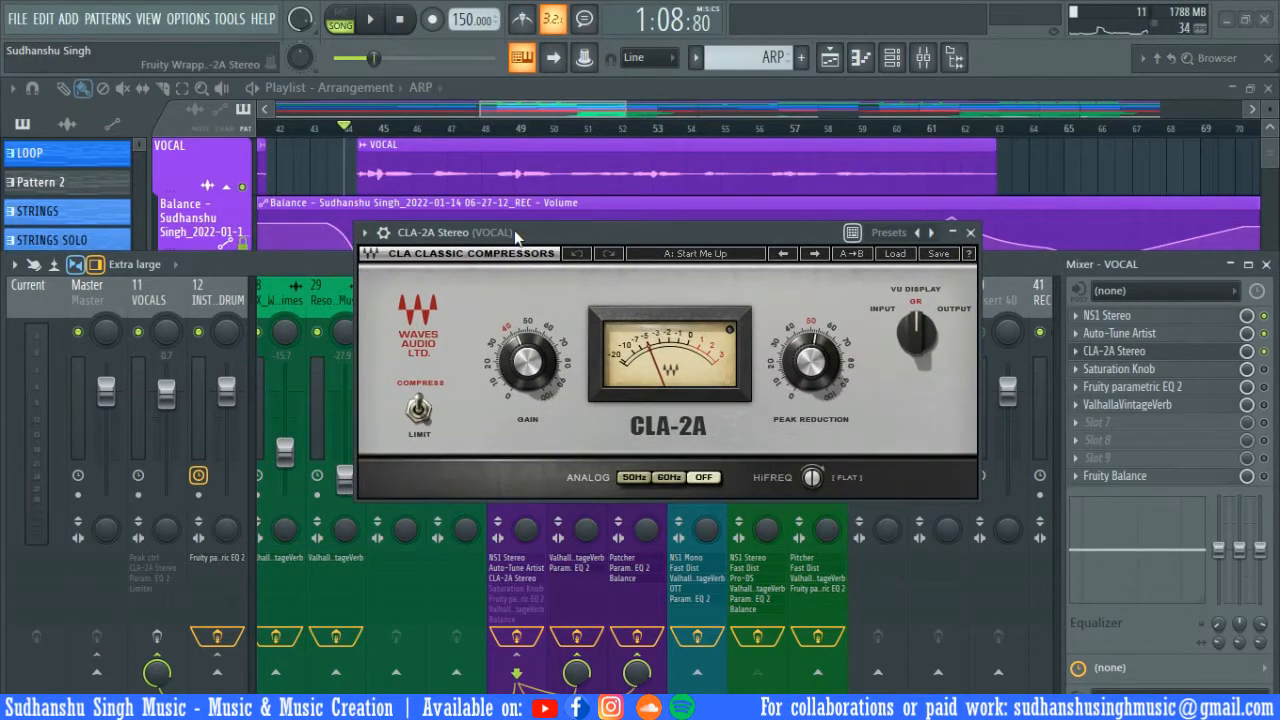
key(space)
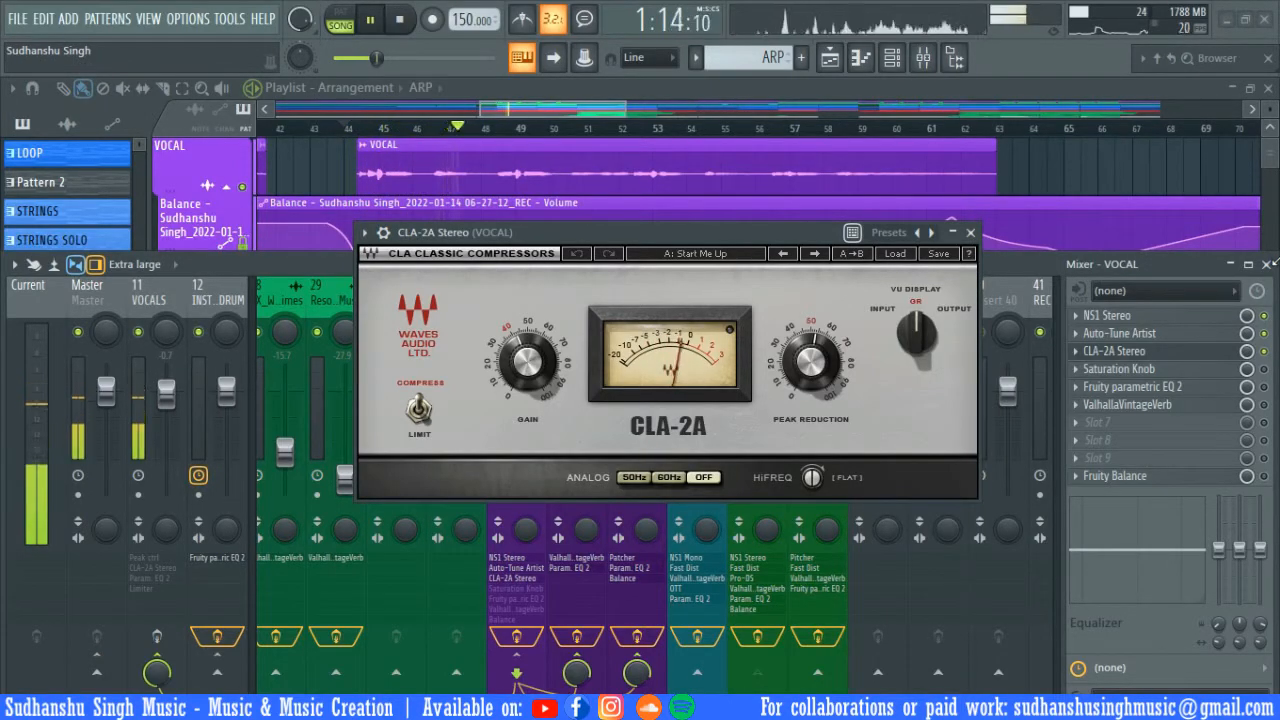
key(space)
- Enable Saturation Knob on the VOCAL mixer track and play the vocal with its settings in view, closing the plugin
click(1262, 355)
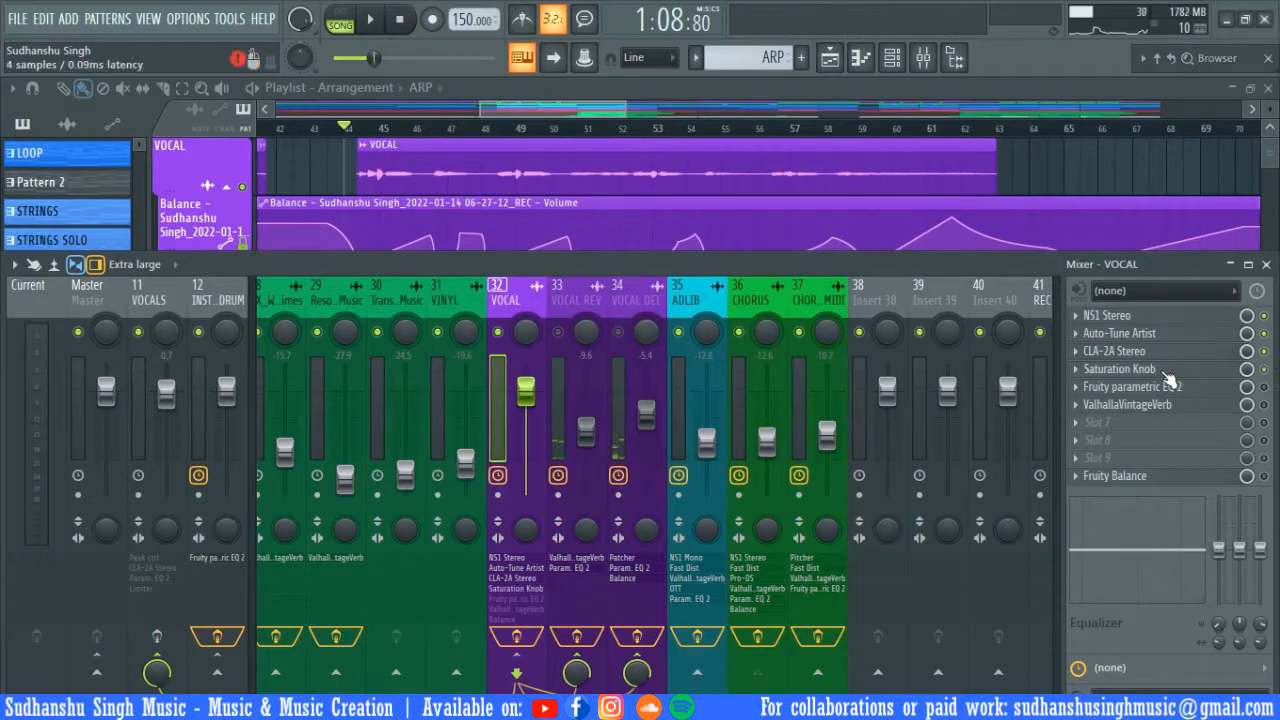
click(1165, 370)
drag(383, 240, 618, 264)
key(space)
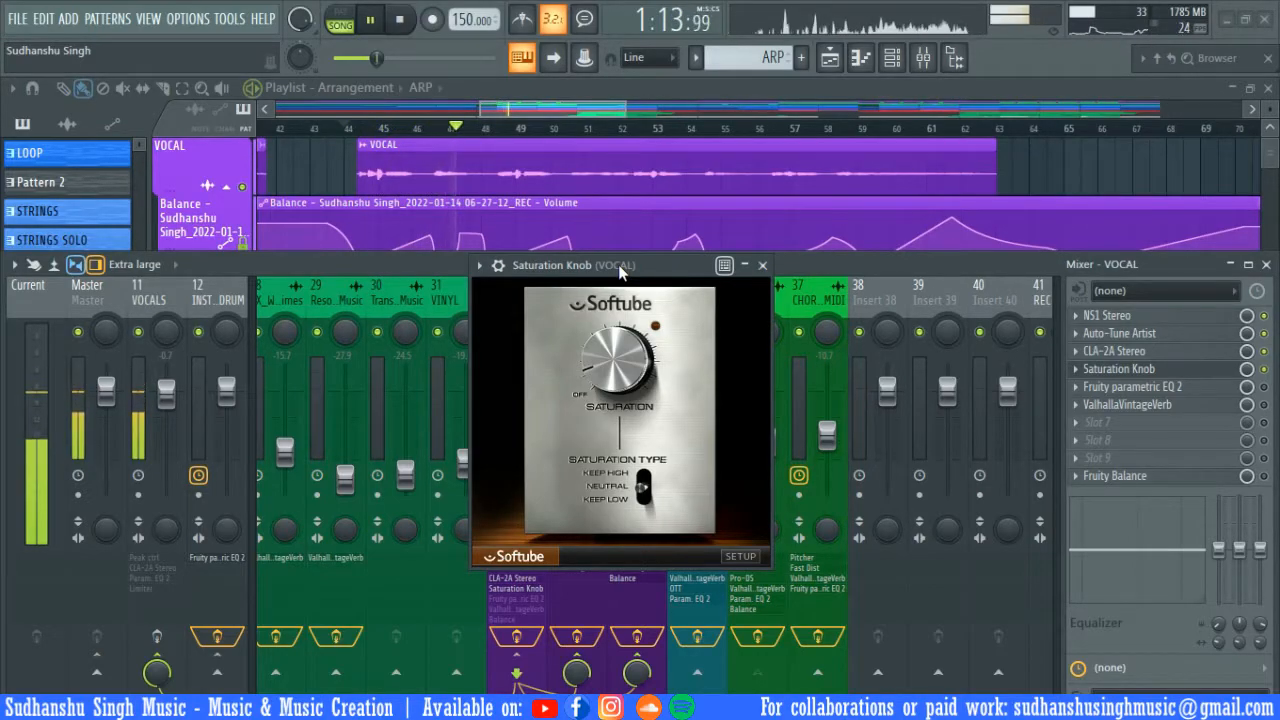
key(space)
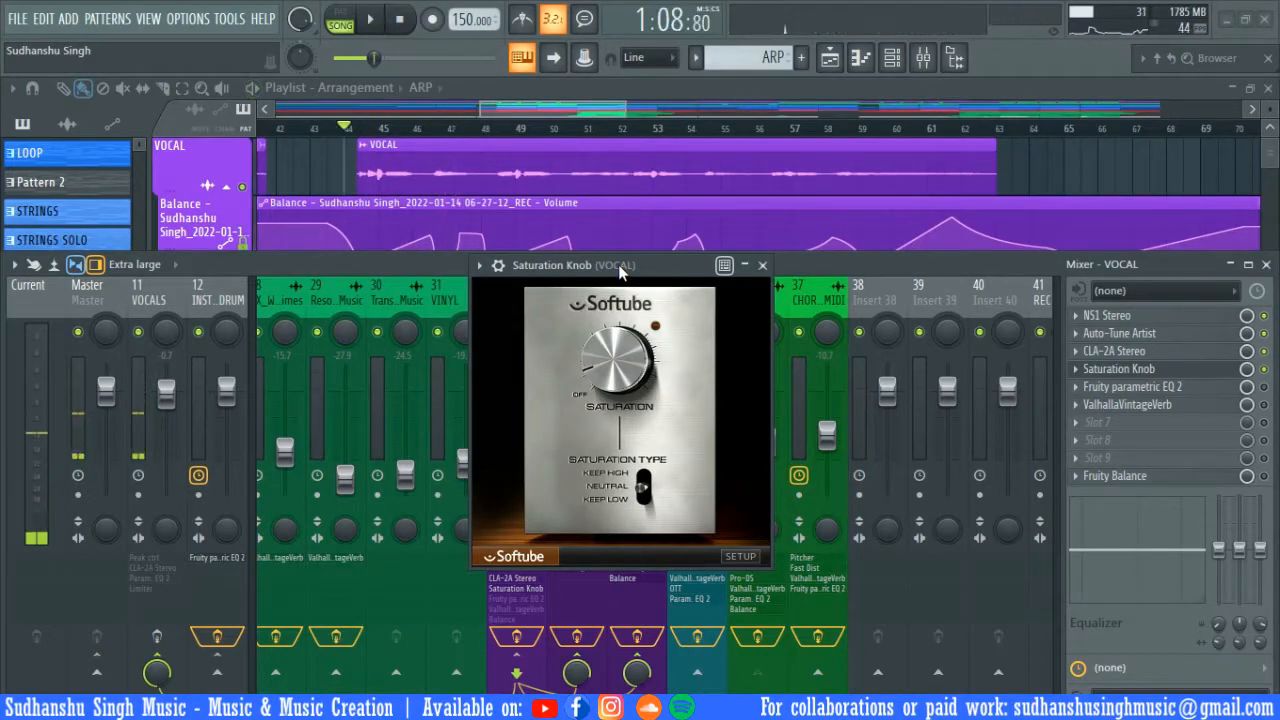
click(1220, 368)
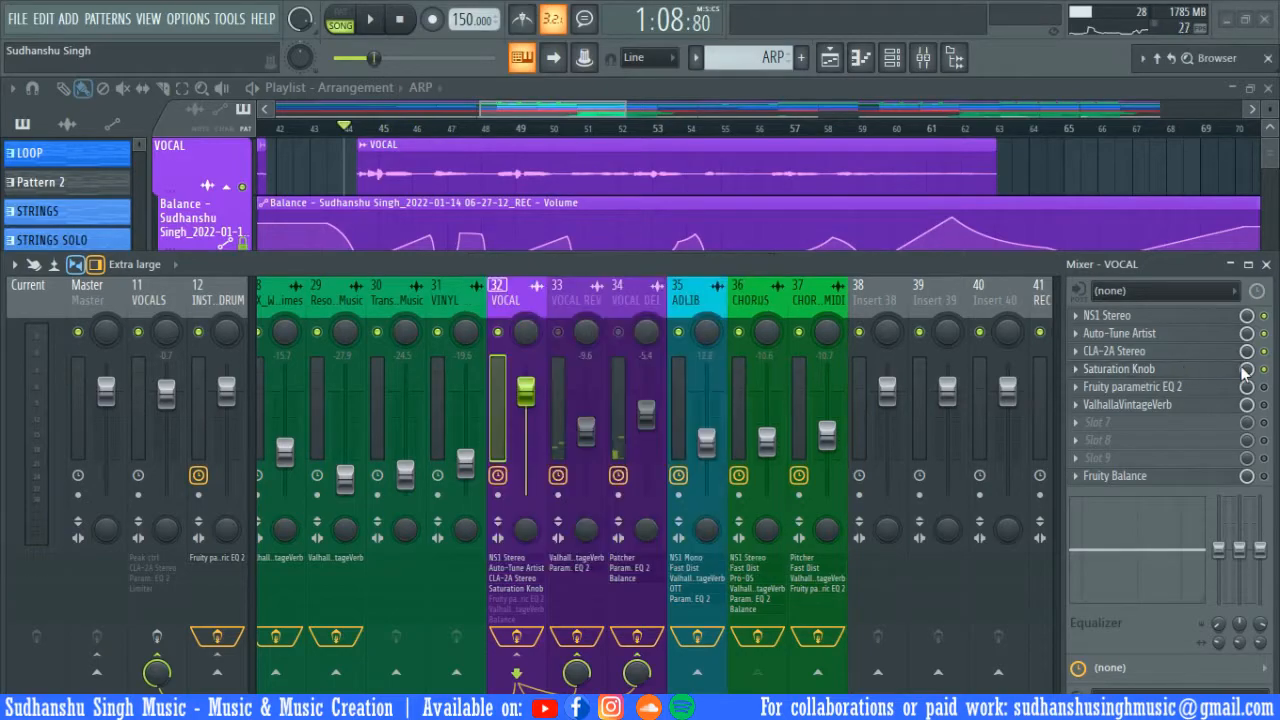
- Enable Fruity parametric EQ 2 on the VOCAL mixer track and play the vocal with the EQ curve in view, closing the plugin
click(1180, 389)
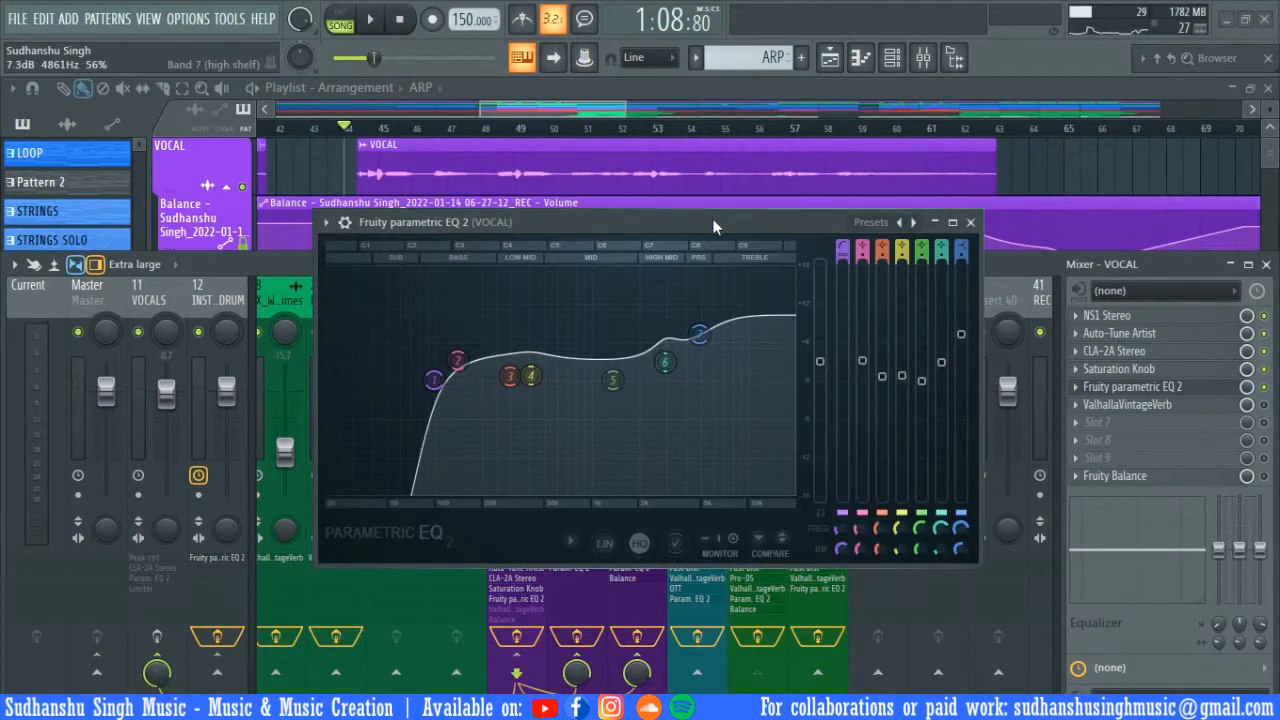
drag(712, 218, 645, 201)
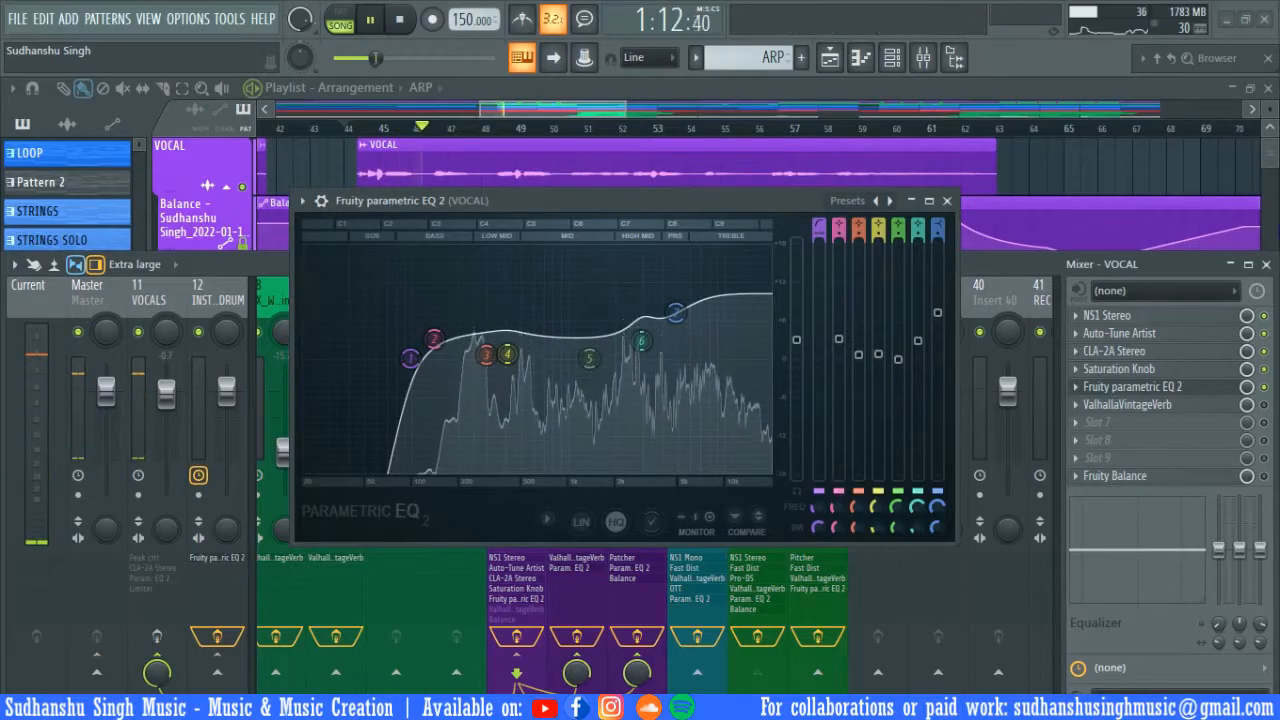
key(Escape)
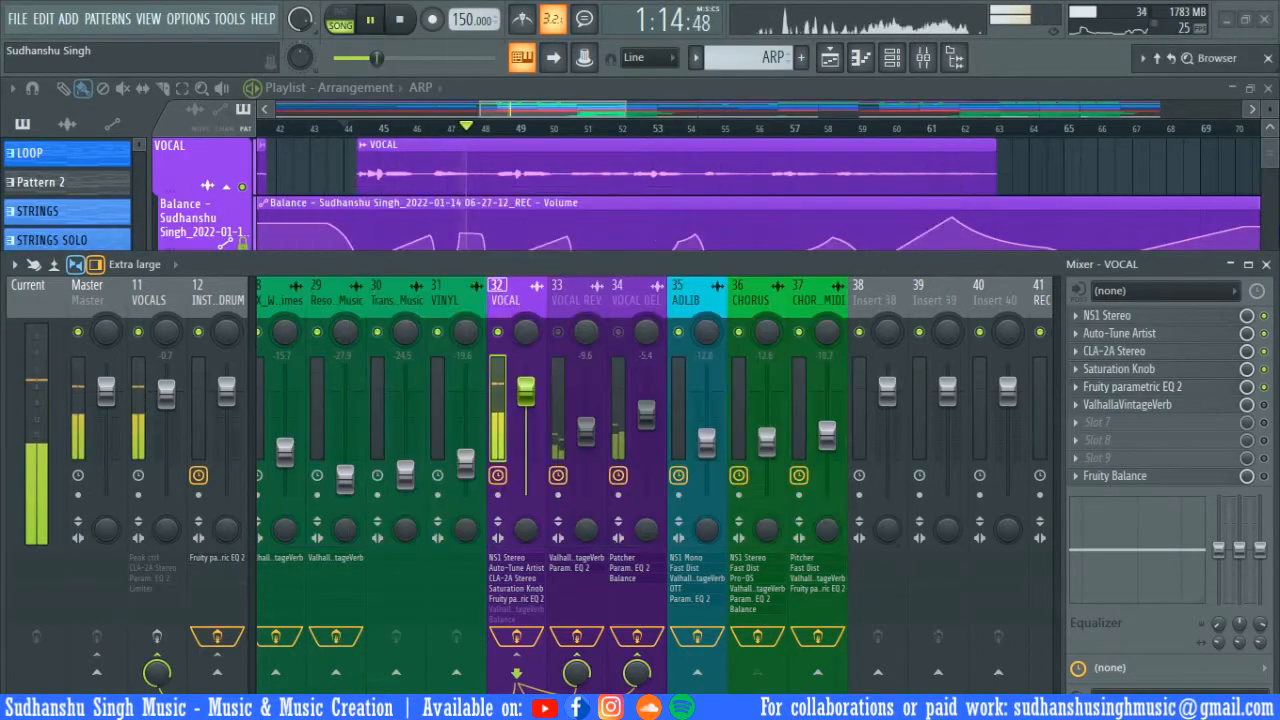
key(space)
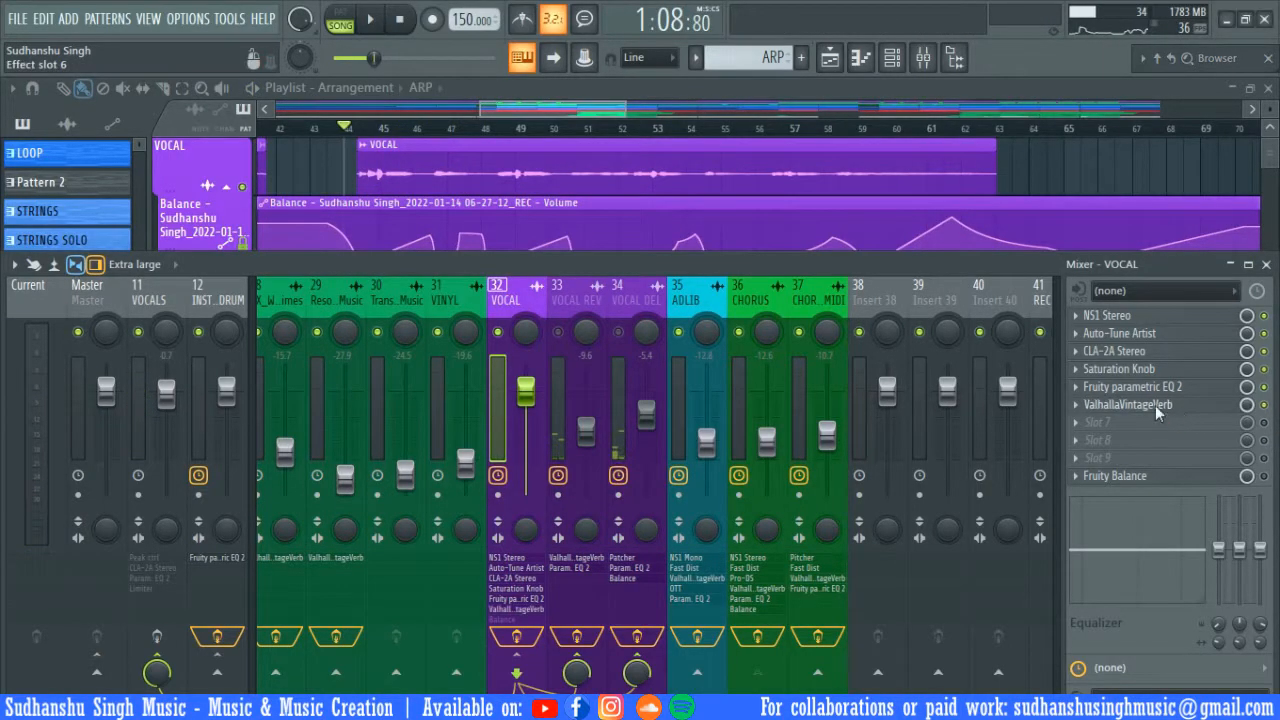
- Enable ValhallaVintageVerb on the VOCAL mixer track and show its reverb settings, closing the plugin
click(1128, 405)
drag(712, 304, 546, 205)
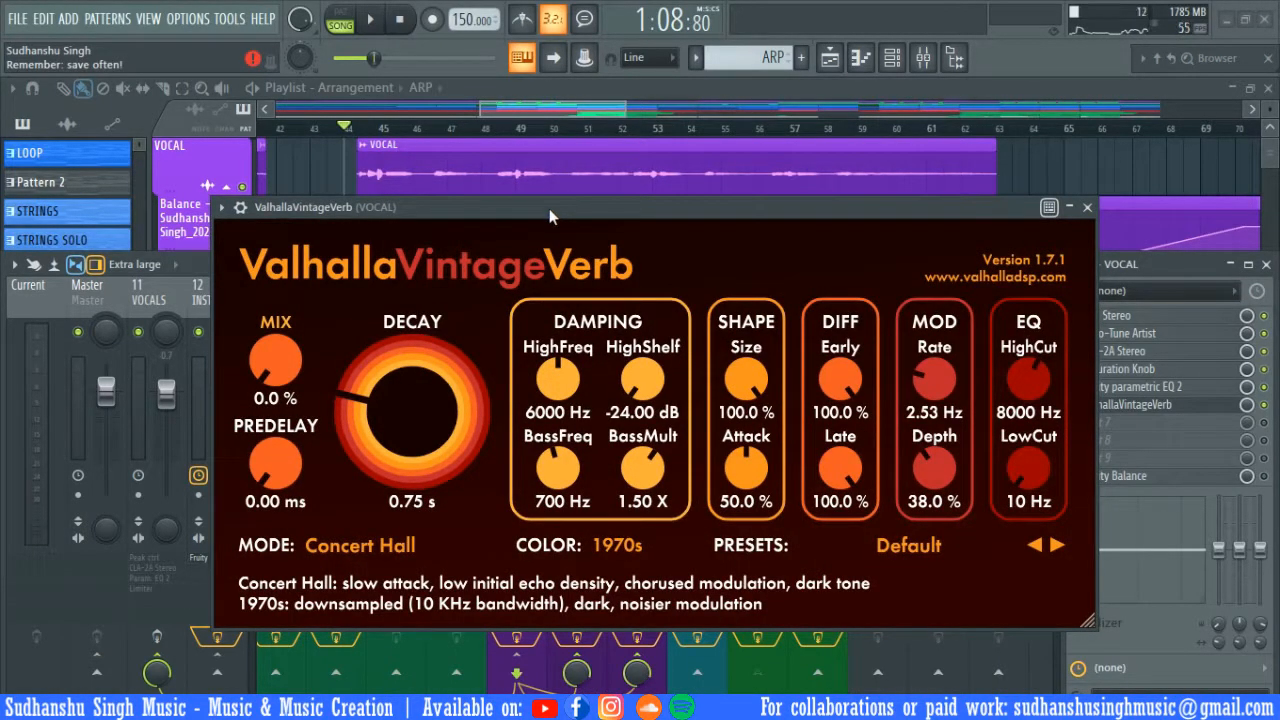
click(1087, 207)
- Enable Fruity Balance on the VOCAL mixer track, view its settings, close the plugin and play the fully processed vocal
click(1115, 476)
drag(315, 131, 379, 129)
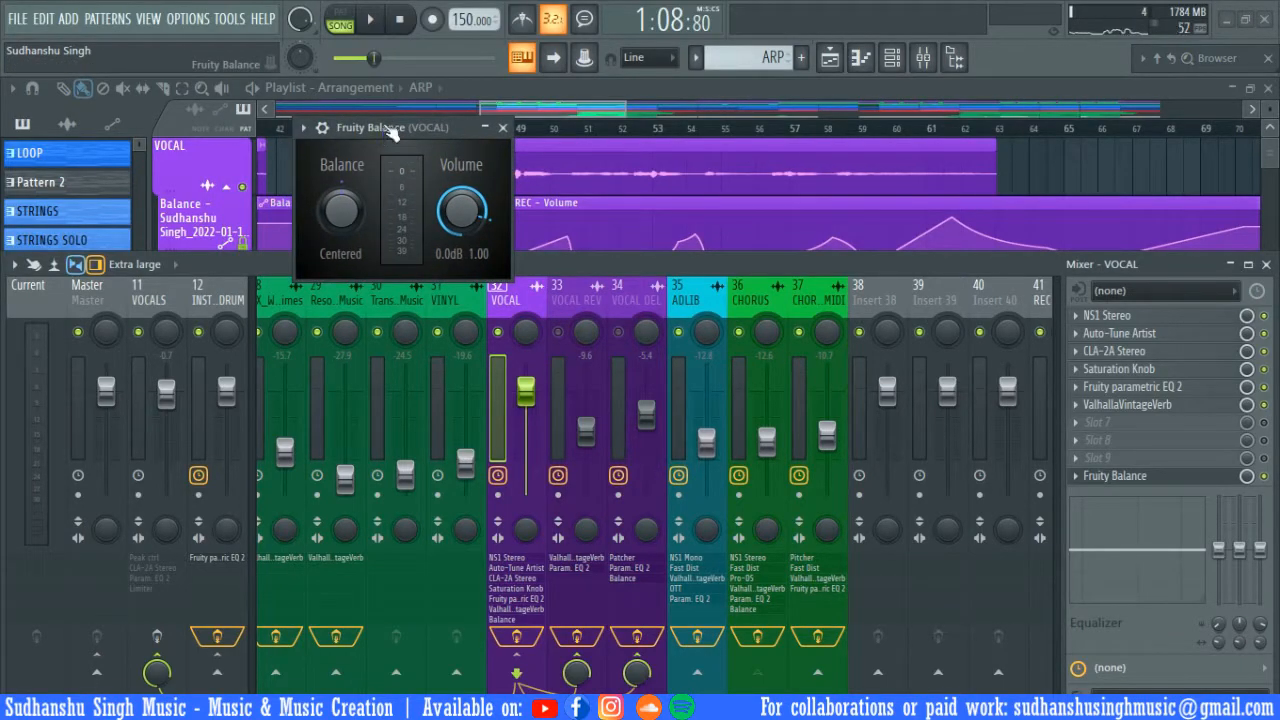
click(503, 127)
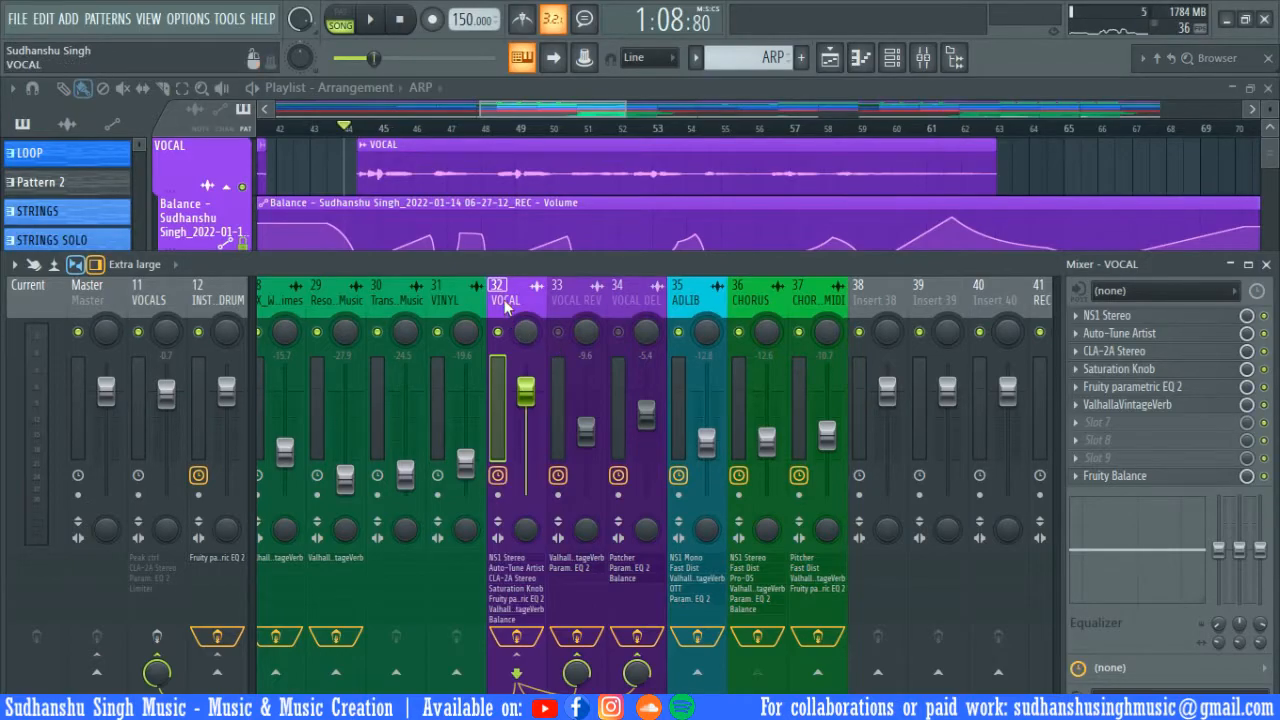
key(space)
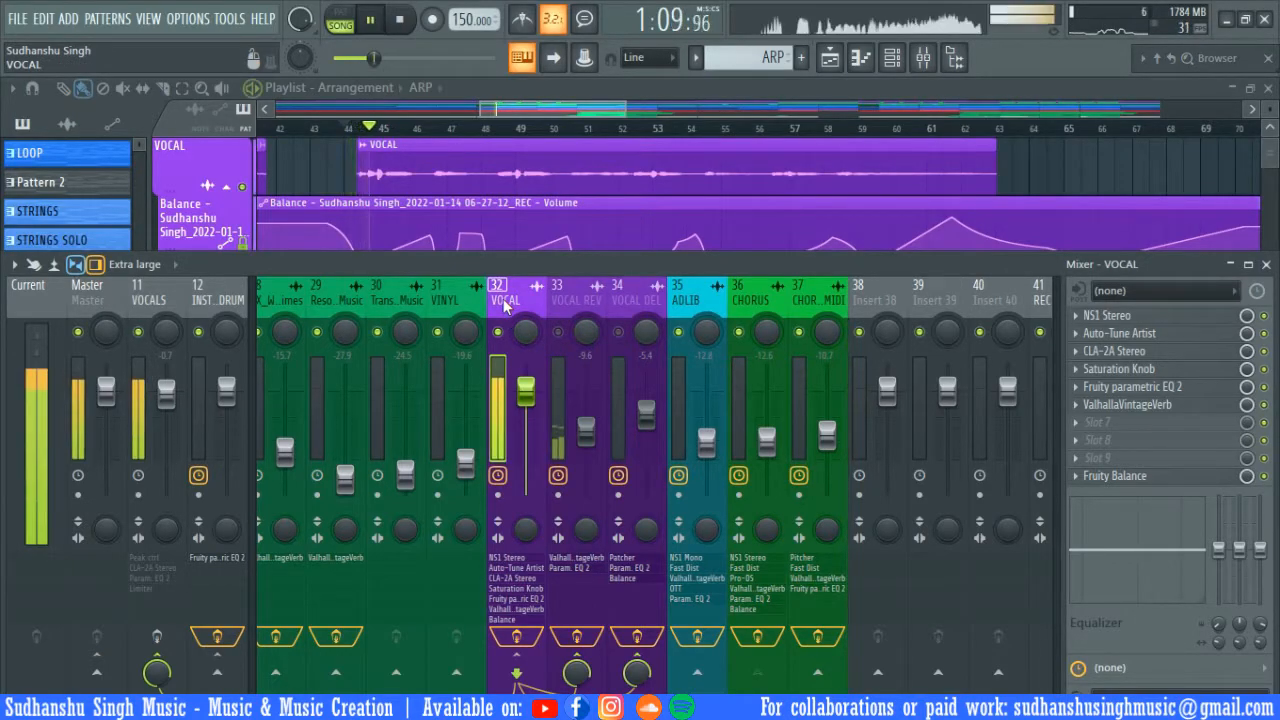
- Stop playback, enable the VOCAL REV mixer track and view its ValhallaVintageVerb settings, closing the plugin
key(space)
click(560, 304)
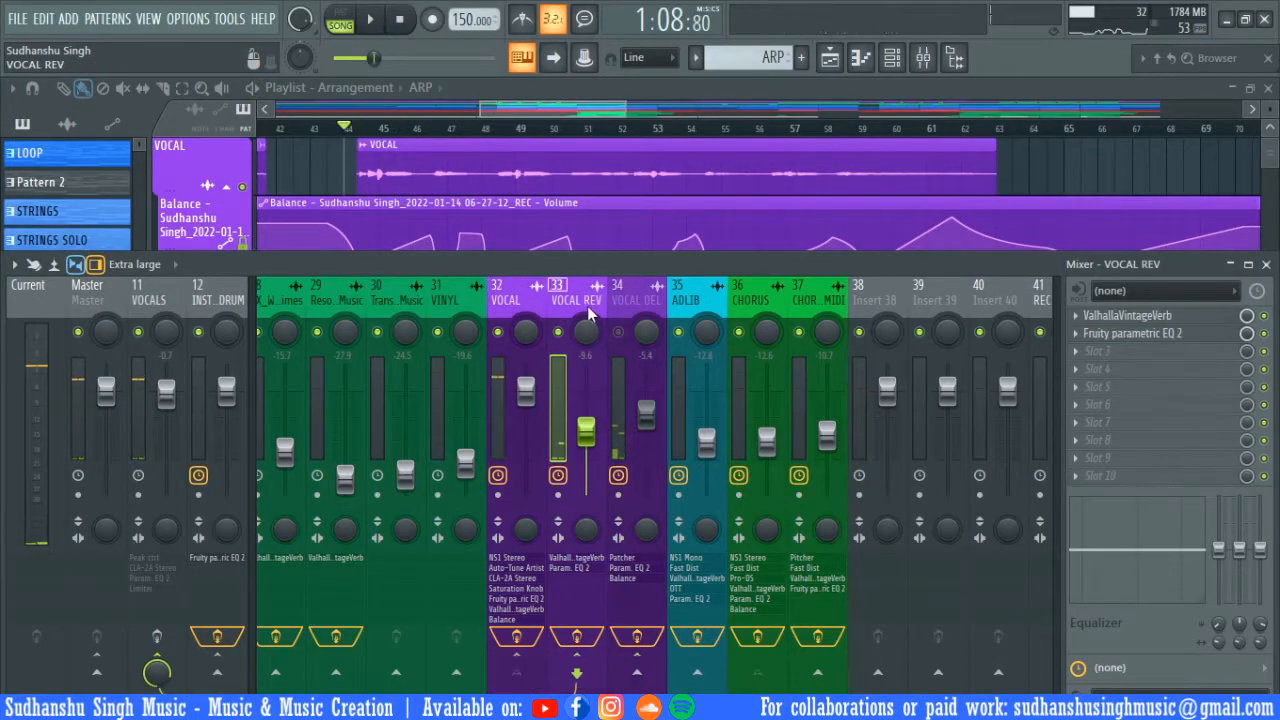
click(1128, 315)
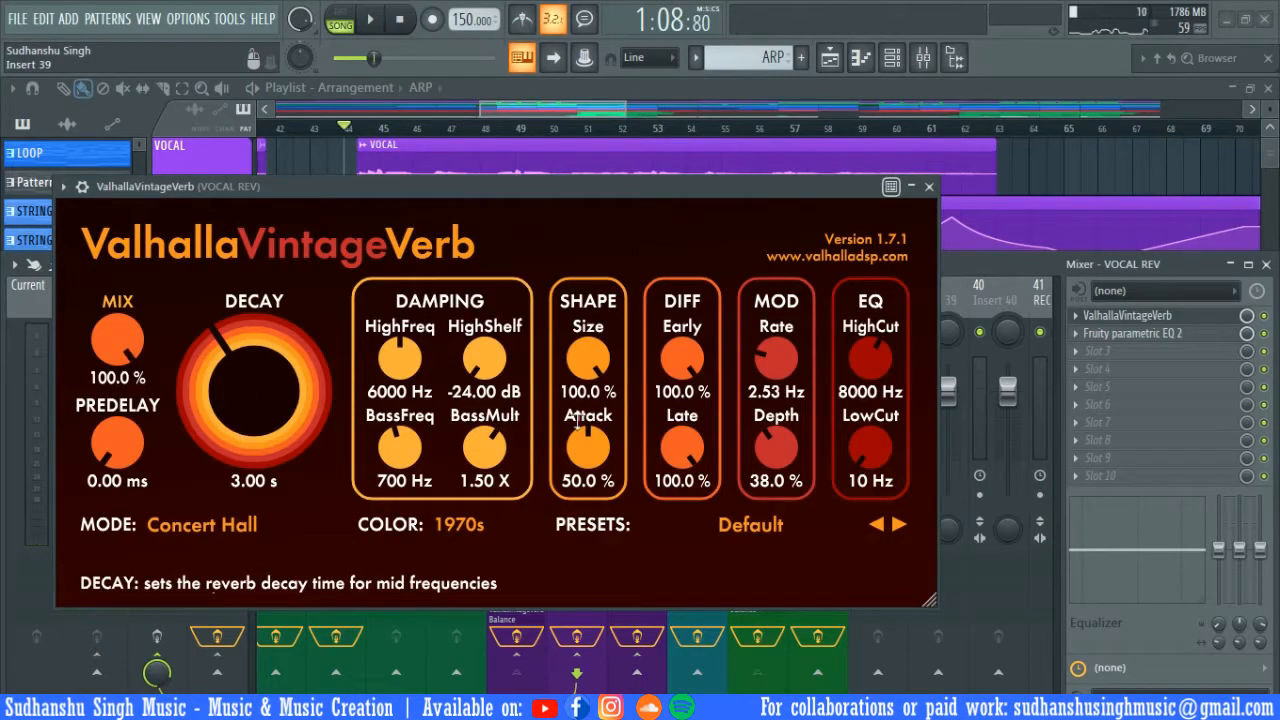
click(1128, 315)
- View the Fruity parametric EQ 2 curve on the VOCAL REV mixer track, closing the plugin
click(1132, 334)
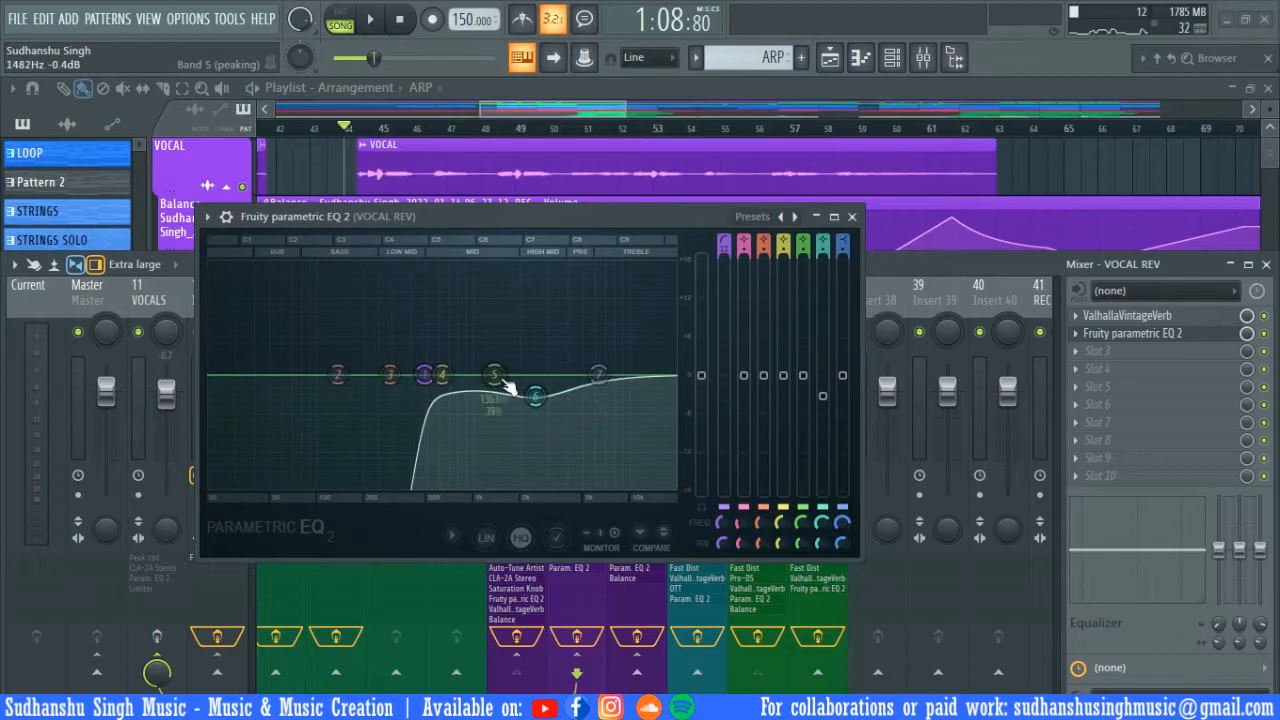
right_click(598, 375)
click(638, 403)
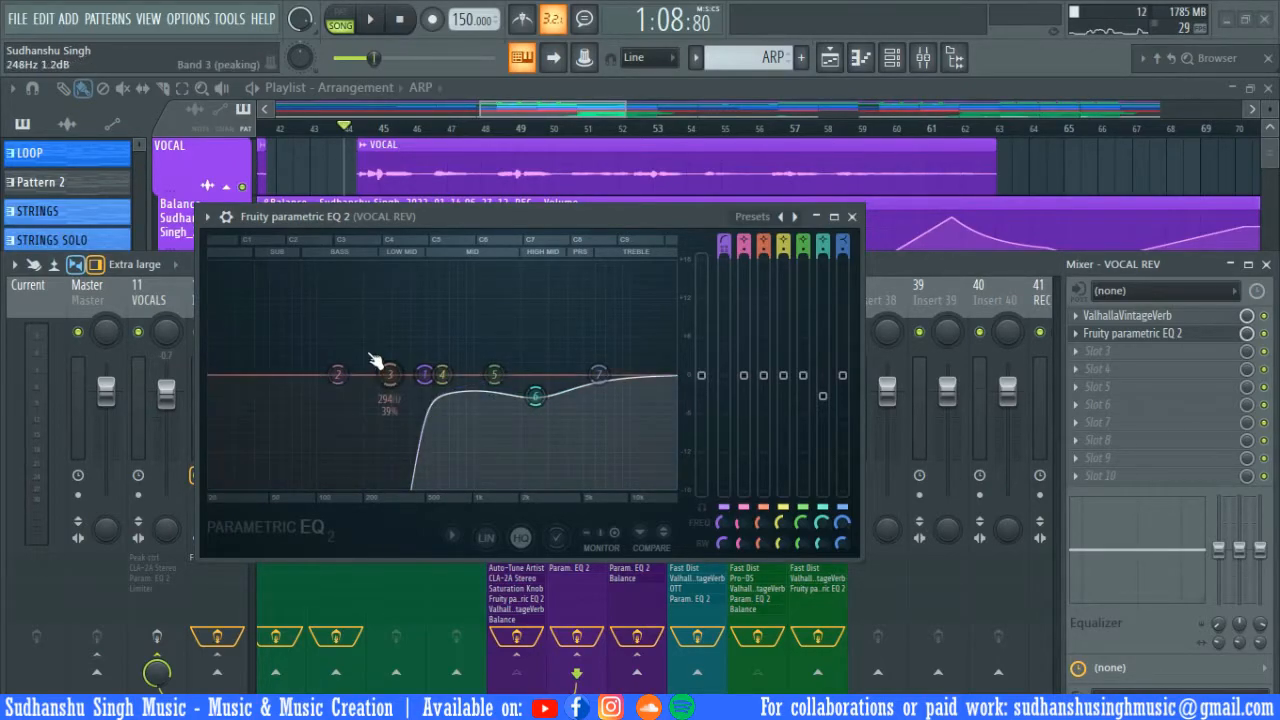
key(Escape)
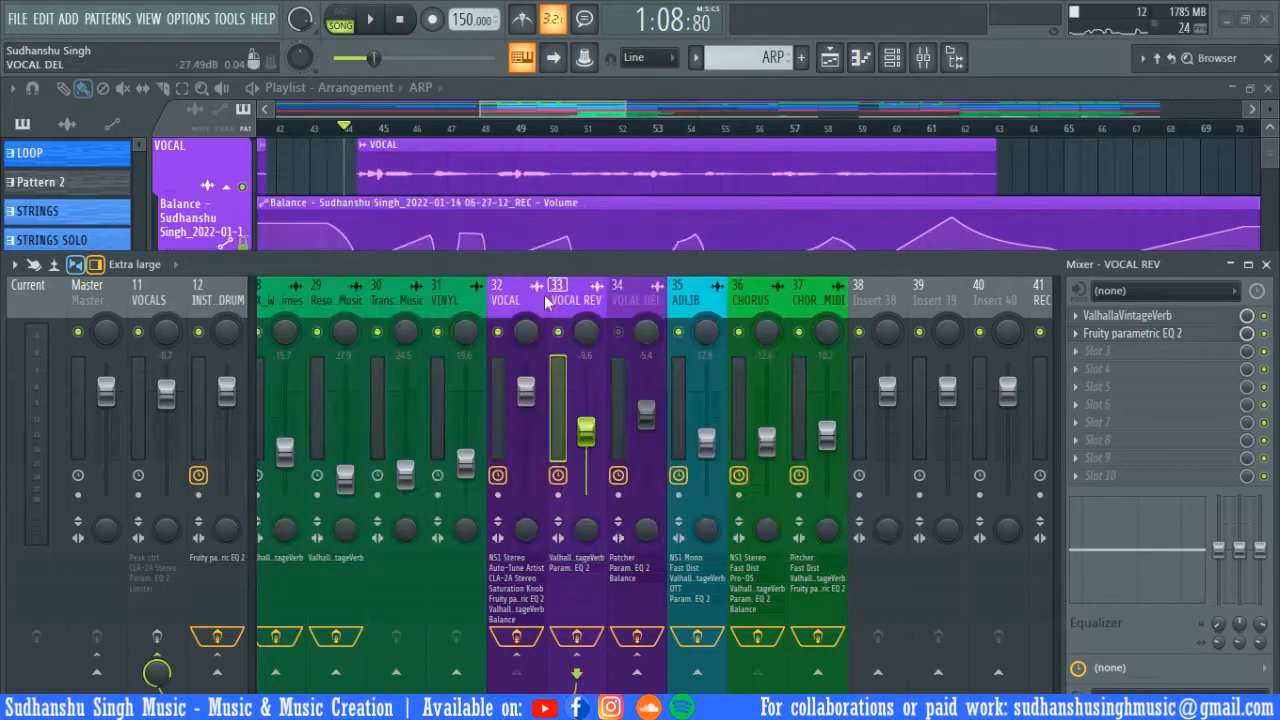
- Show the VOCAL mixer track's sends and play the vocal with the VOCAL REV reverb track active
click(535, 297)
key(space)
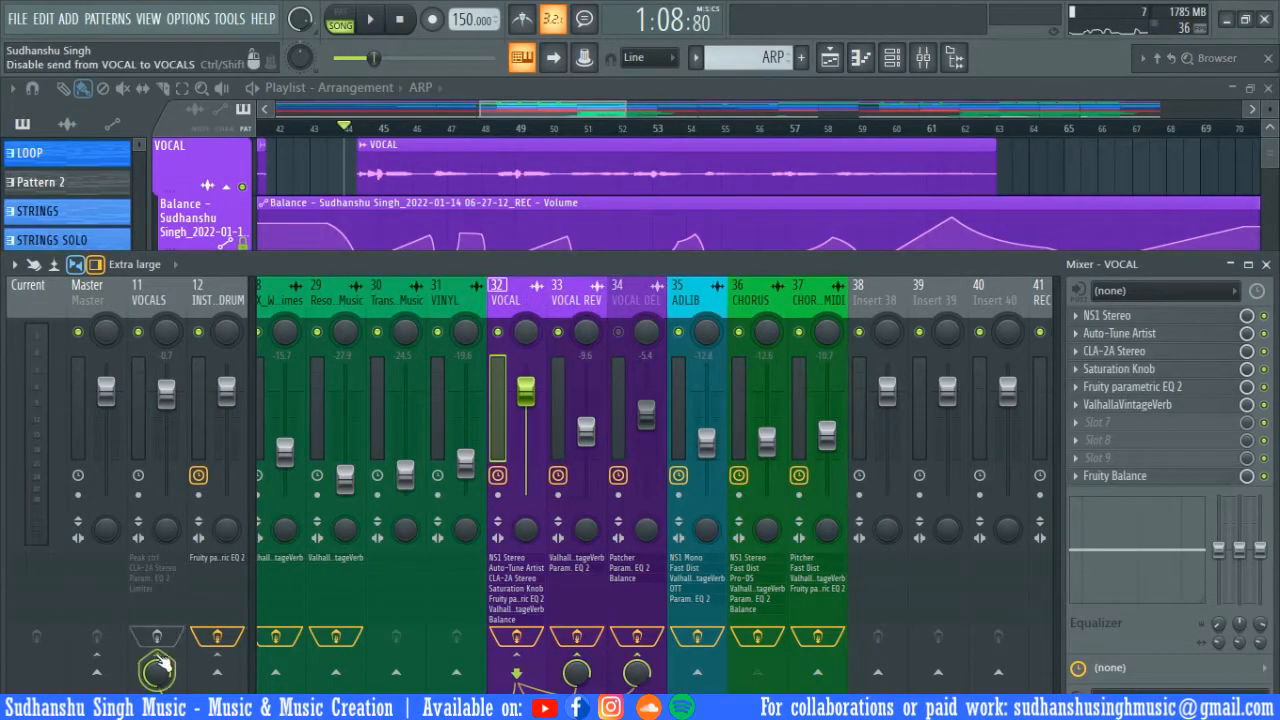
click(571, 293)
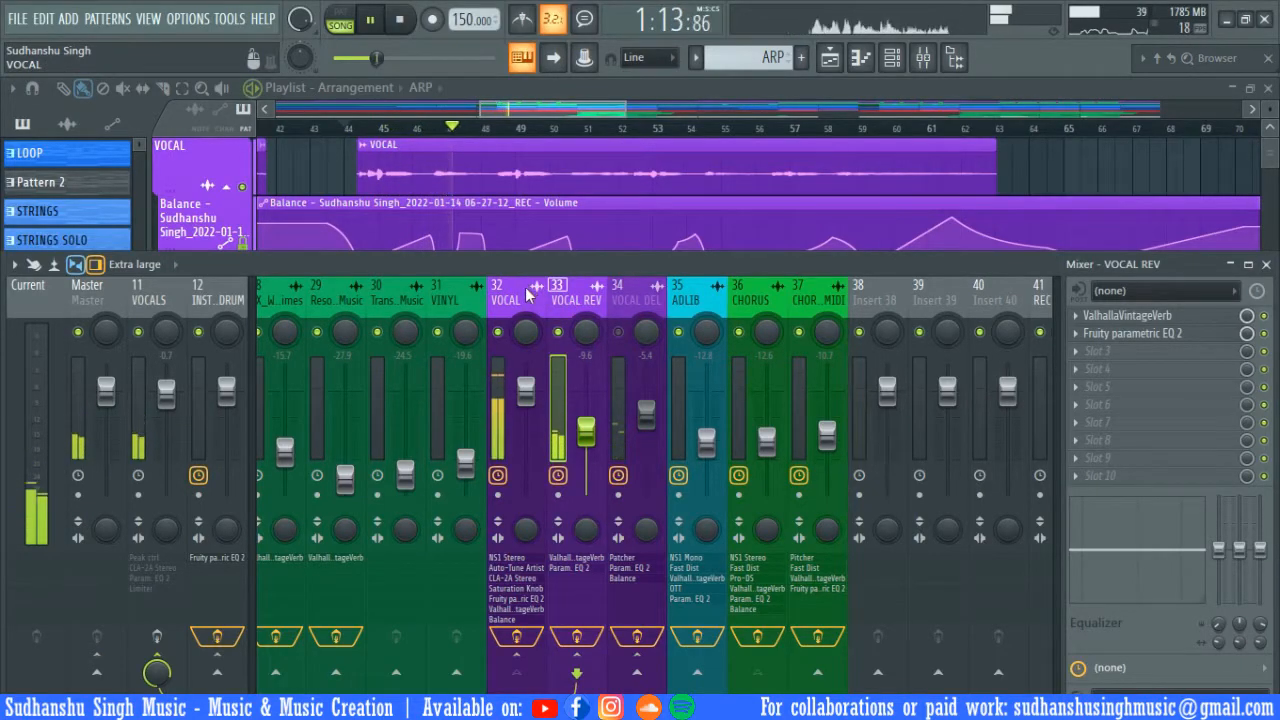
key(space)
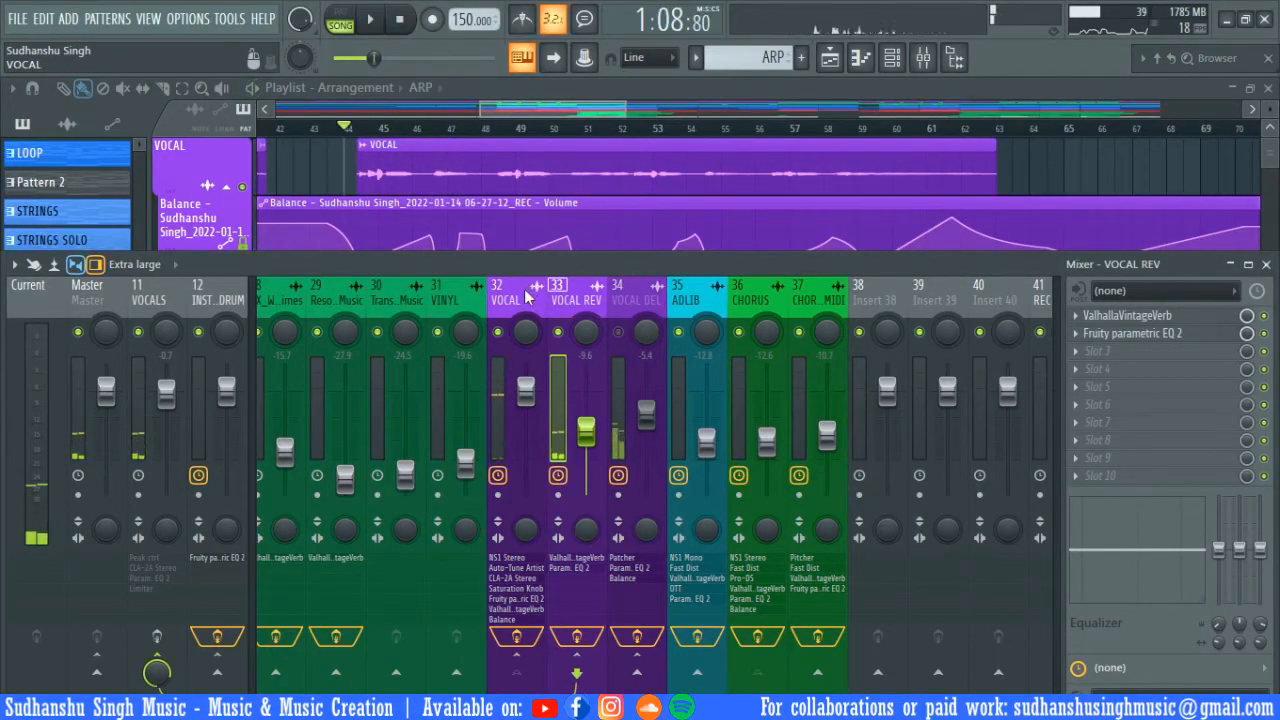
click(525, 291)
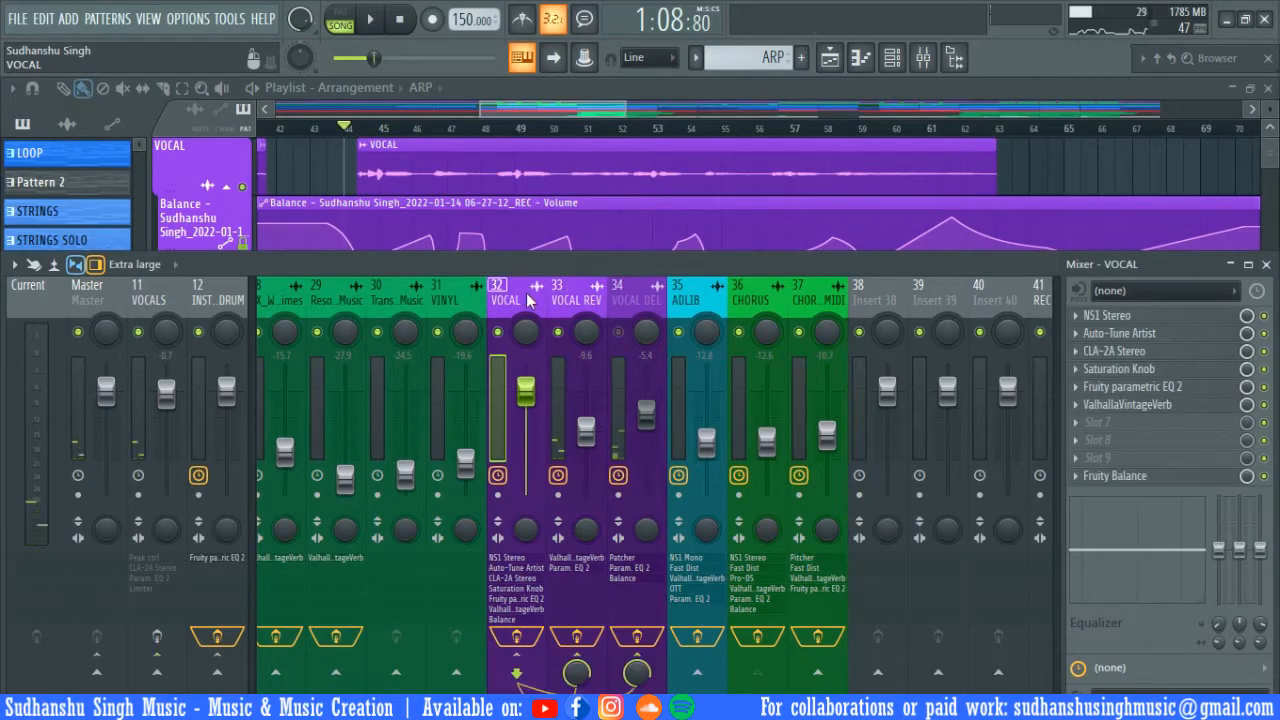
click(157, 670)
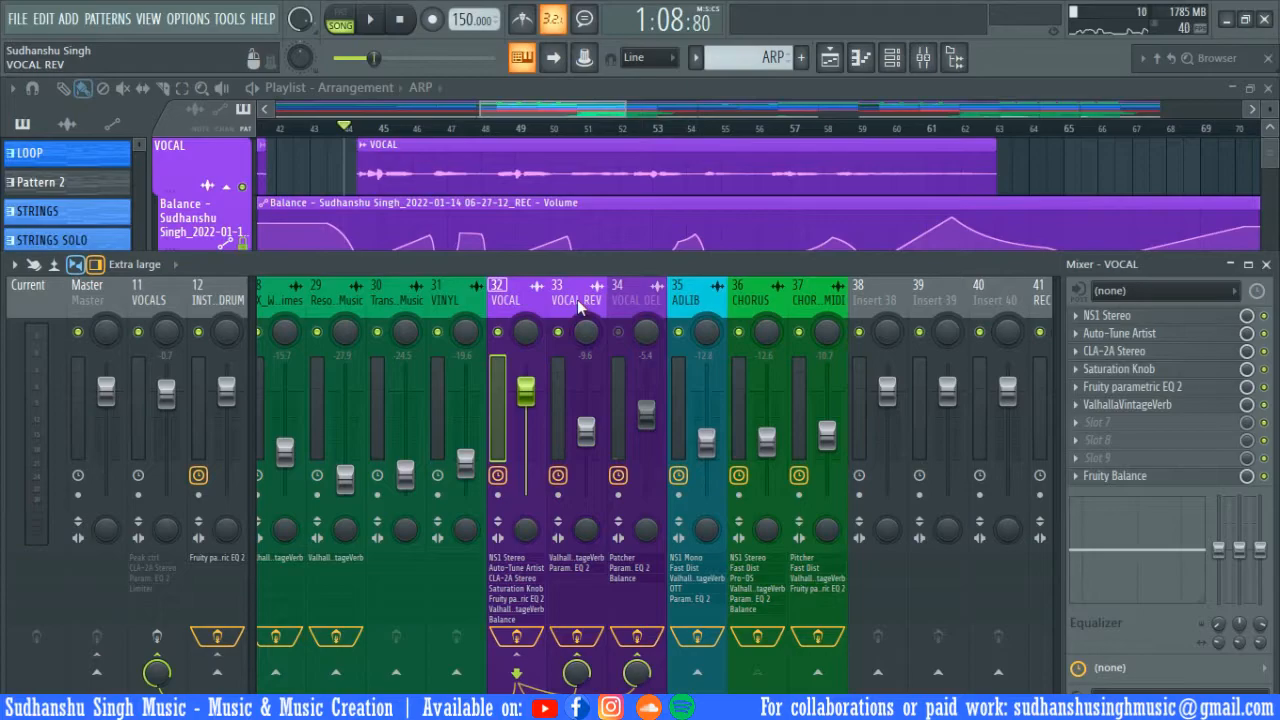
key(space)
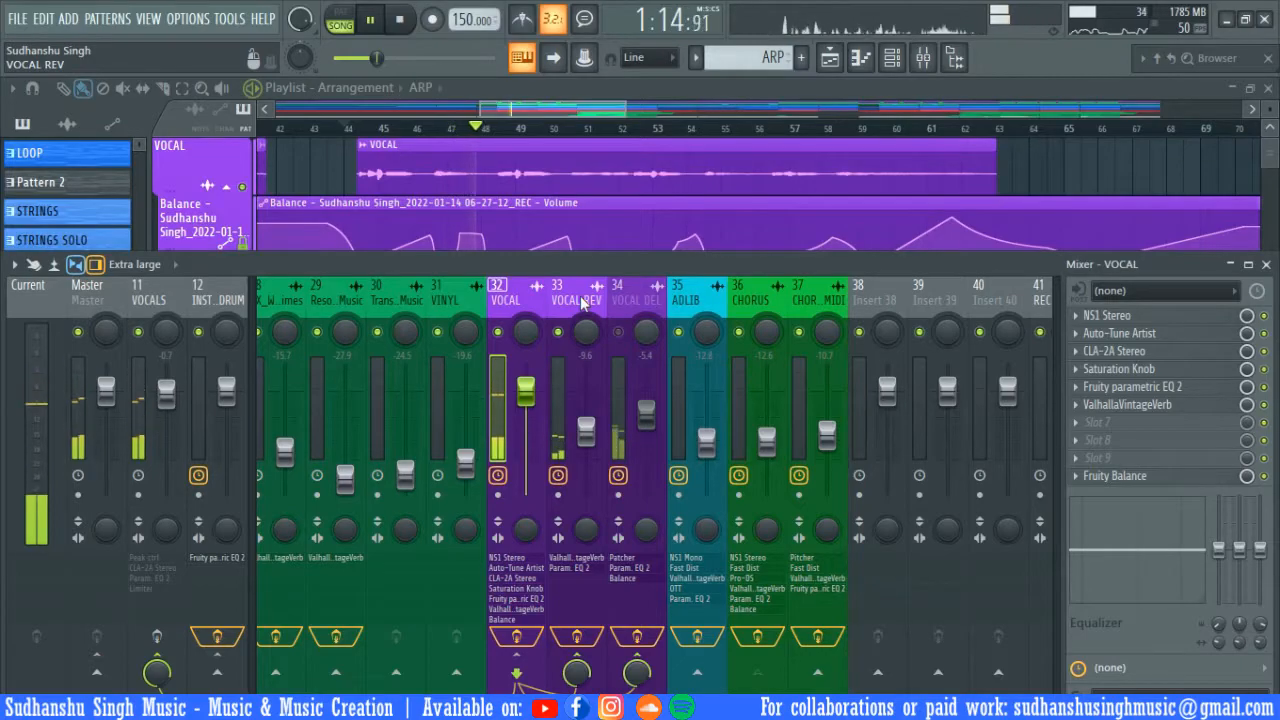
key(space)
- Enable the VOCAL DEL mixer track, view its Patcher delay map, close it, and bypass Fruity parametric EQ 2 and Fruity Balance
click(632, 302)
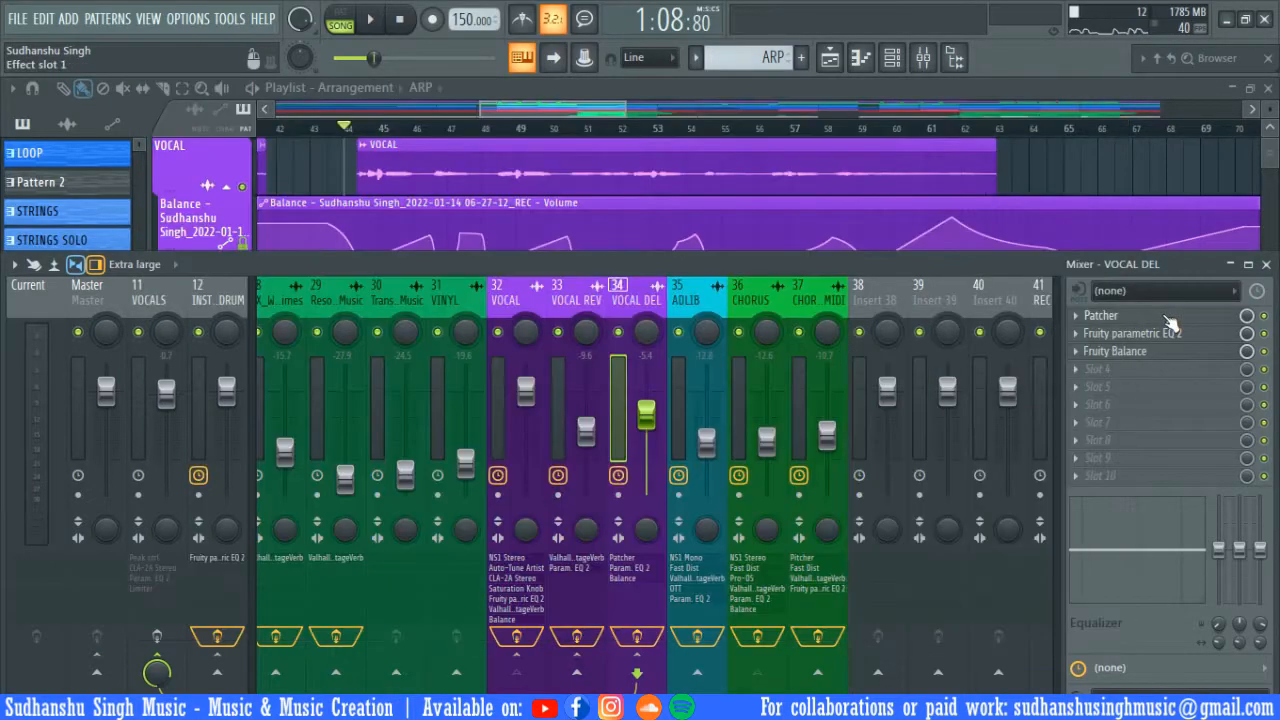
click(1169, 317)
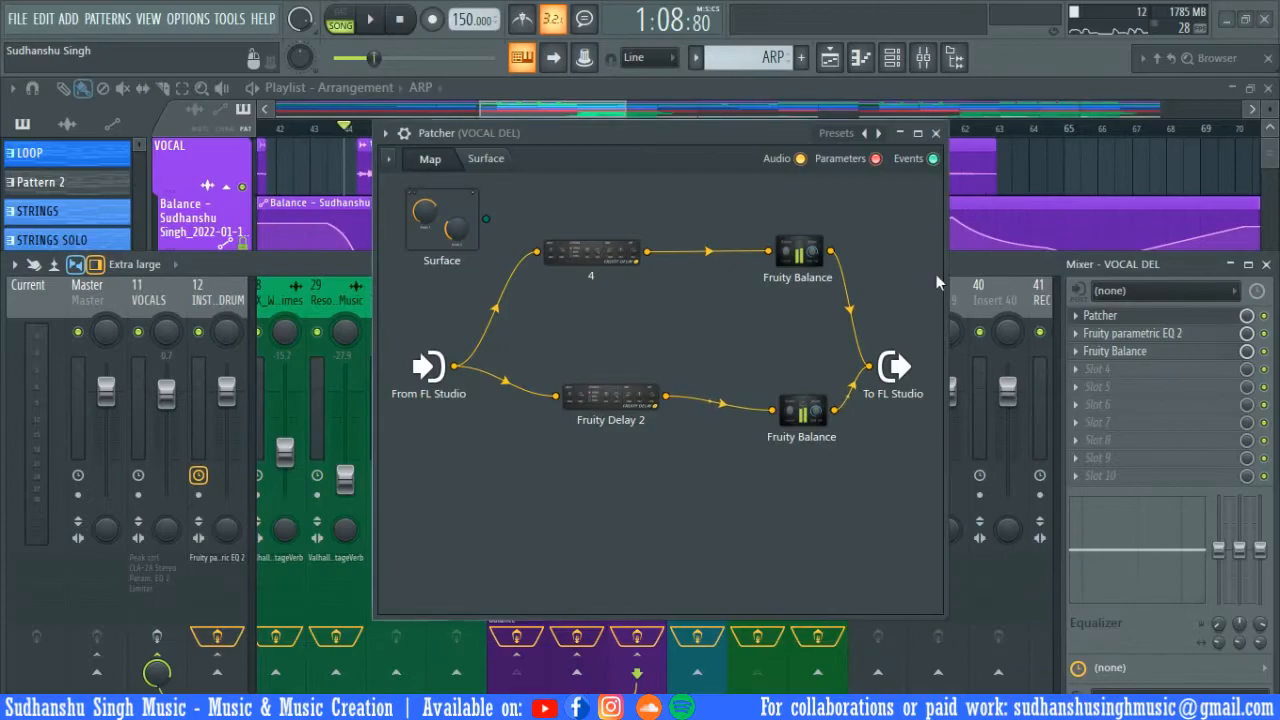
drag(629, 125, 547, 149)
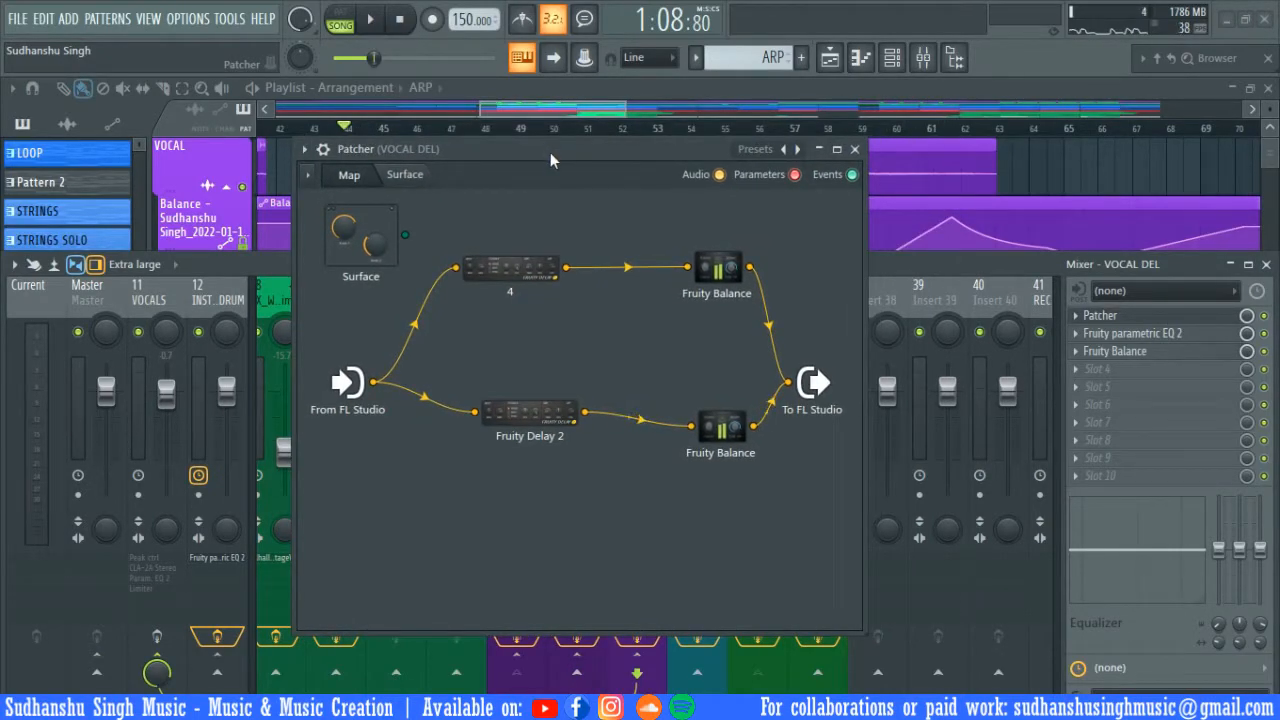
key(Escape)
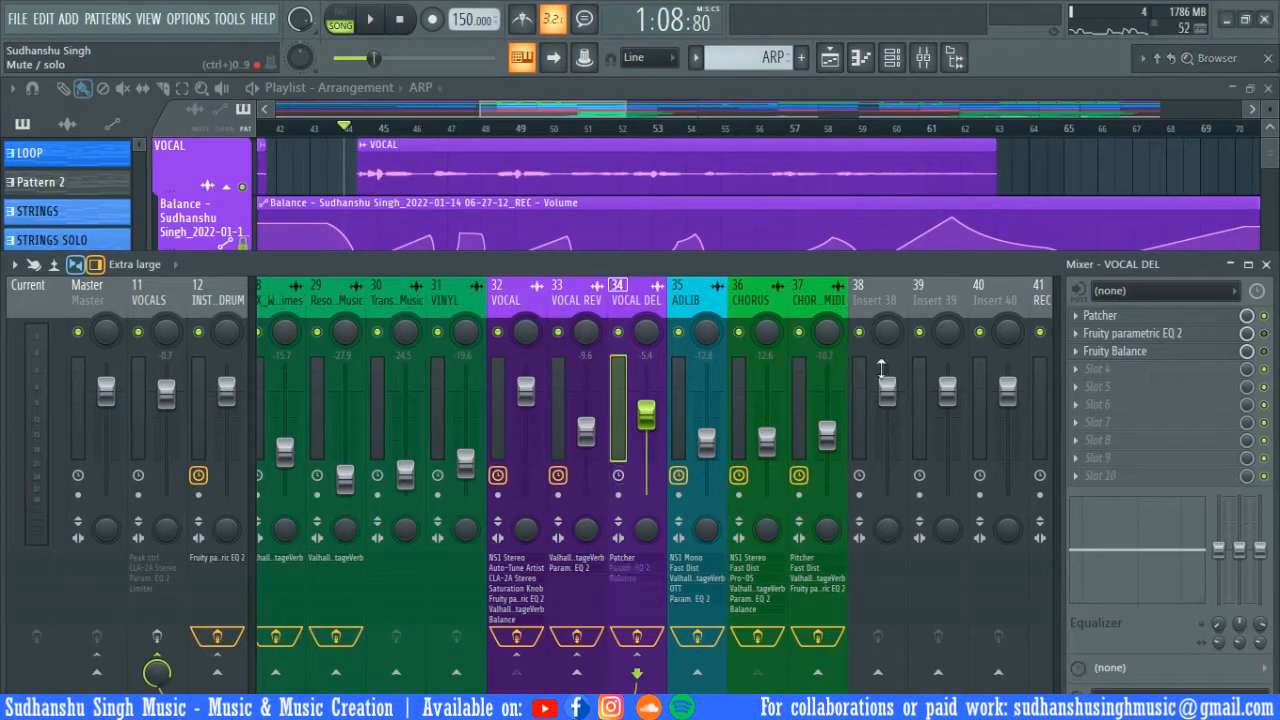
- Mute the VOCAL REV mixer track and play the vocal with only the VOCAL DEL Patcher delay active
click(541, 300)
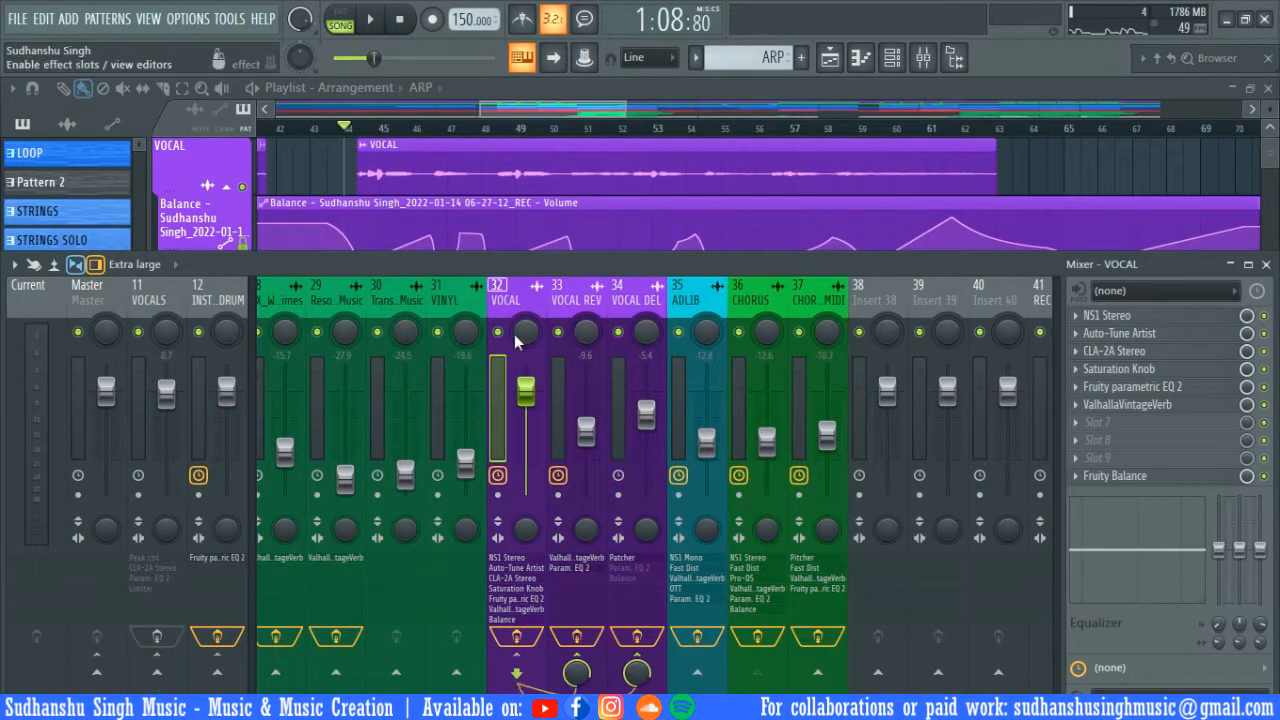
click(557, 333)
click(640, 302)
key(space)
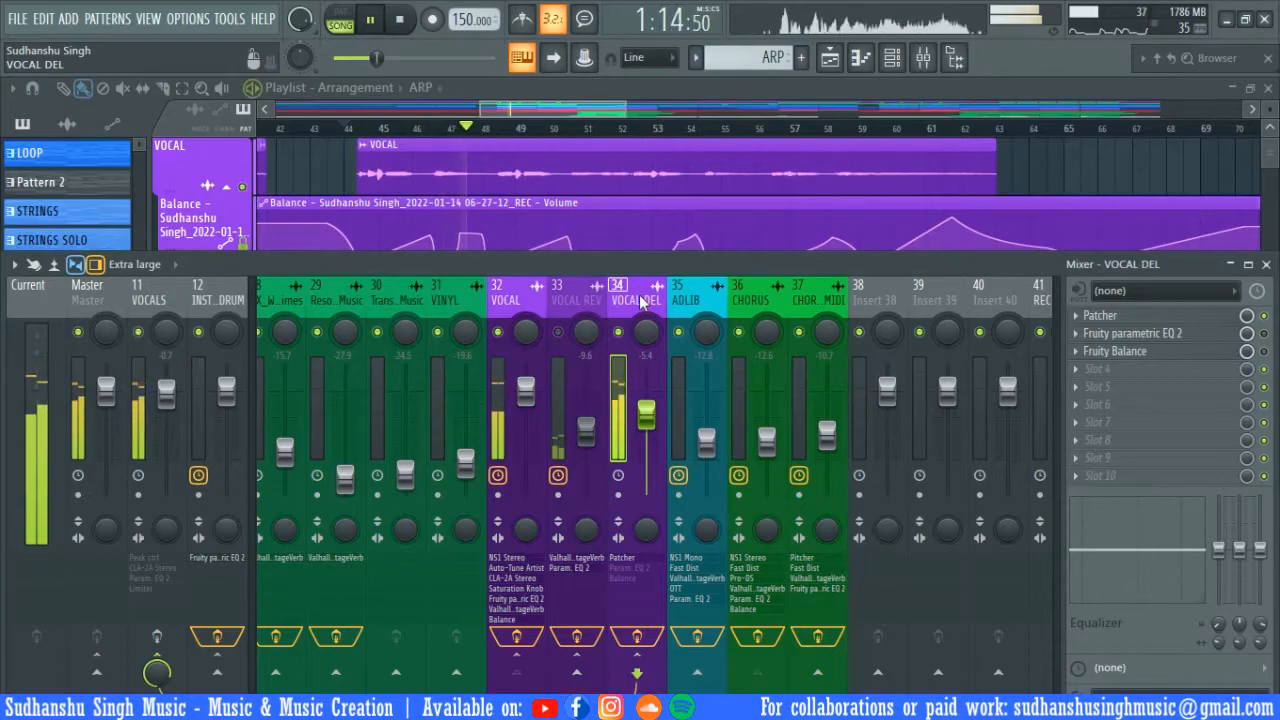
key(space)
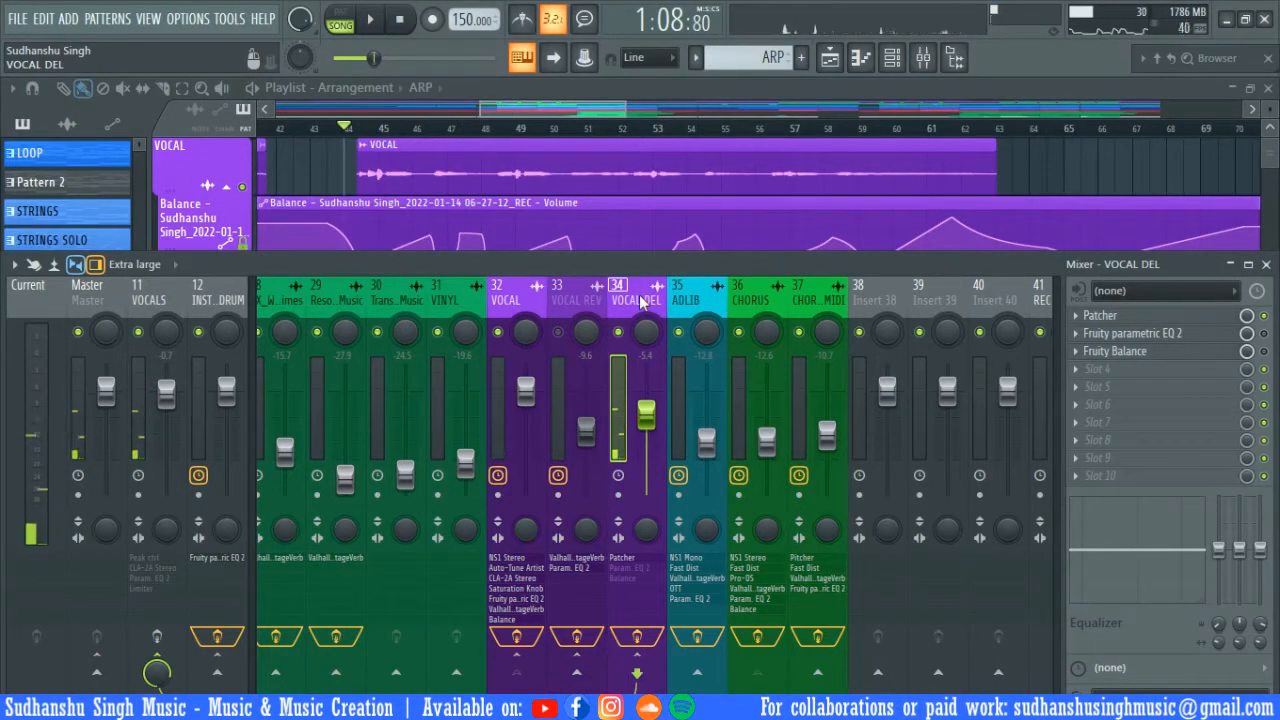
- Enable Fruity parametric EQ 2 on the VOCAL DEL mixer track and play the vocal with the EQ curve in view, closing the plugin
click(1264, 334)
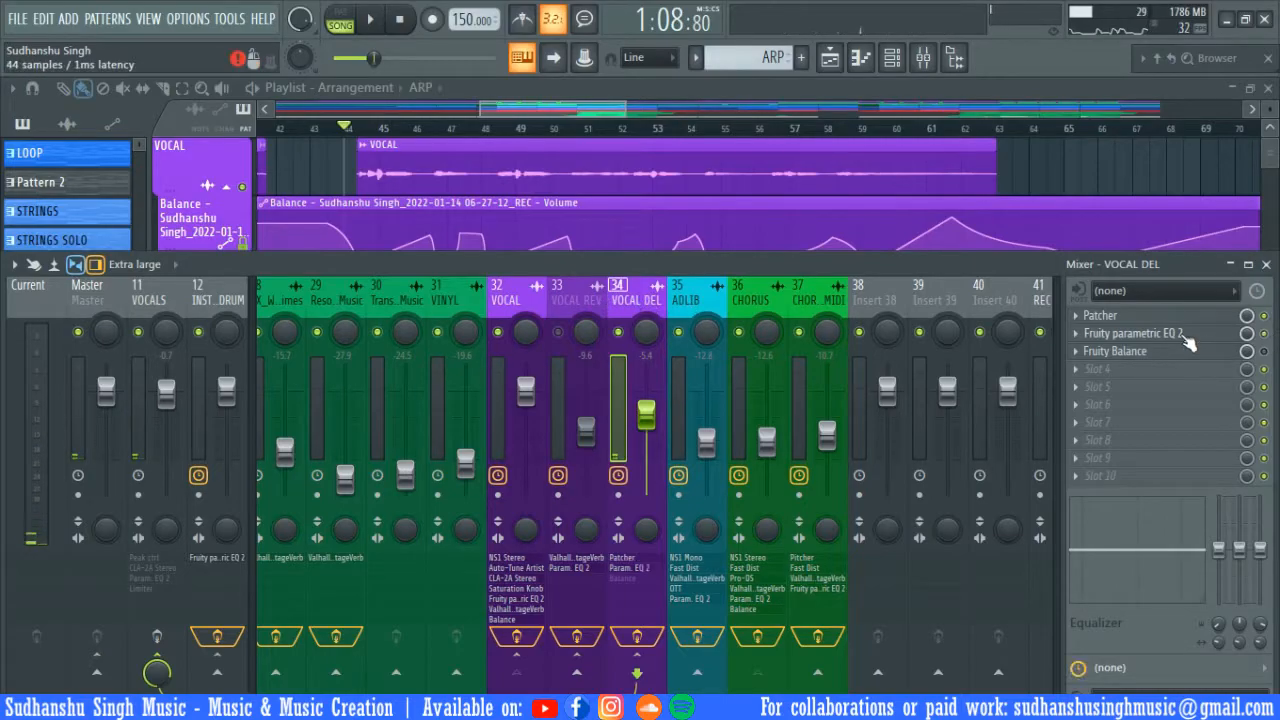
click(1188, 342)
drag(590, 182, 623, 247)
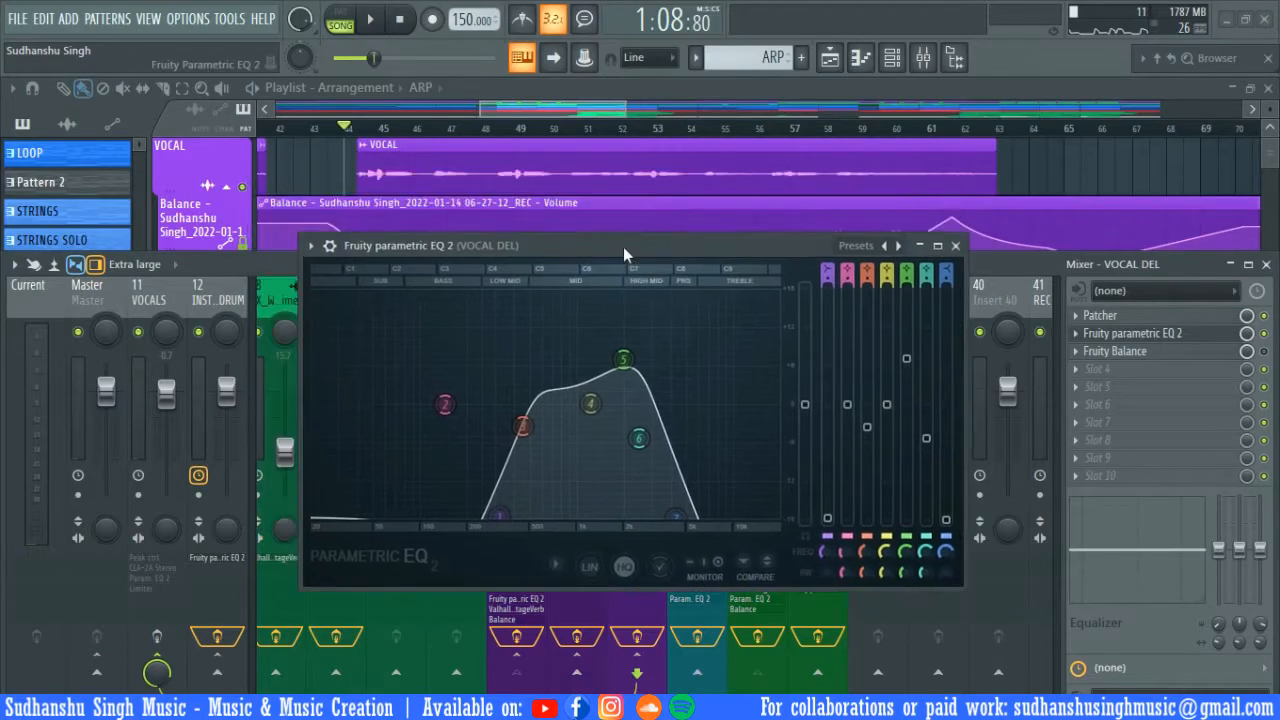
key(space)
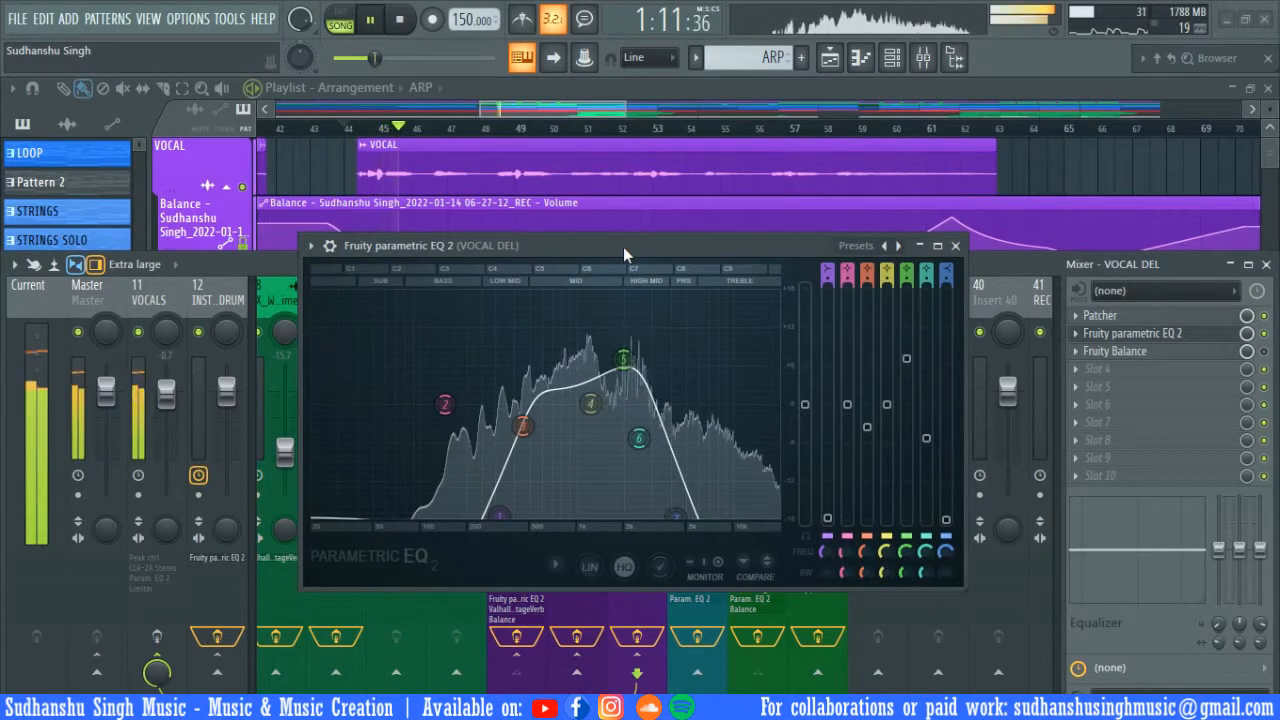
key(Escape)
key(space)
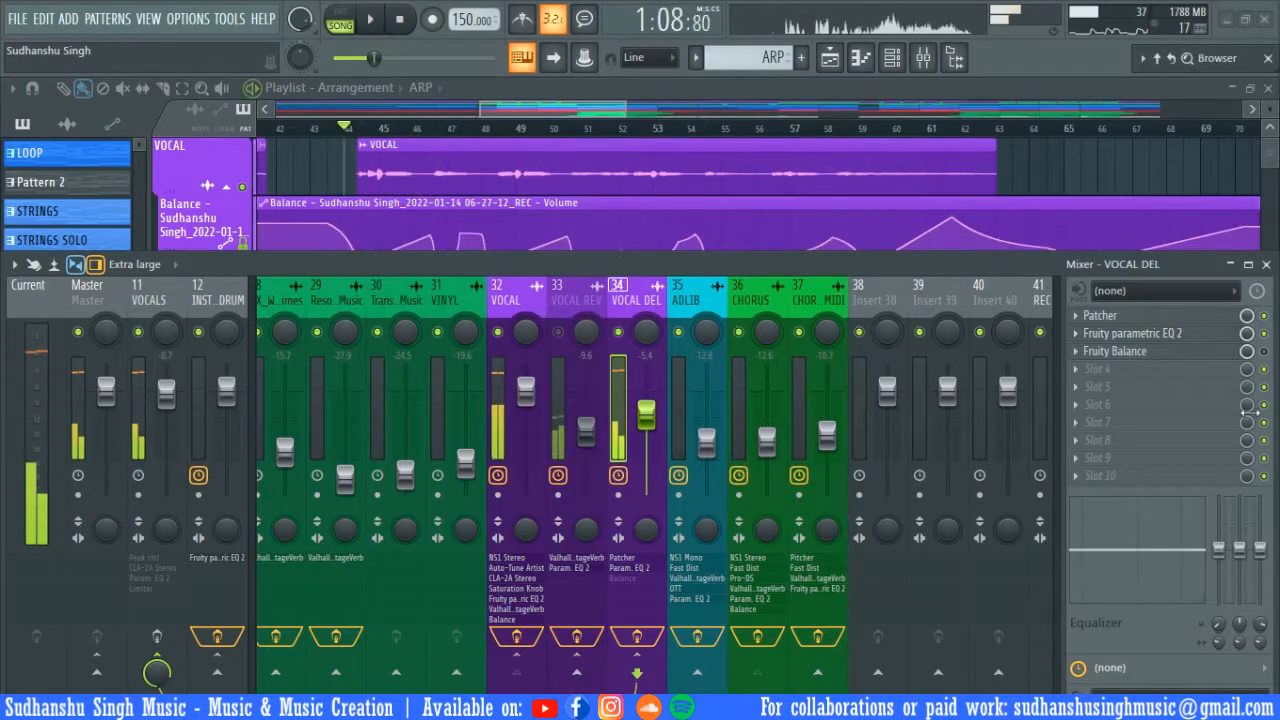
- Enable Fruity Balance on the VOCAL DEL mixer track and open its window clear of the VOCAL tracks
click(1215, 356)
drag(739, 285, 884, 183)
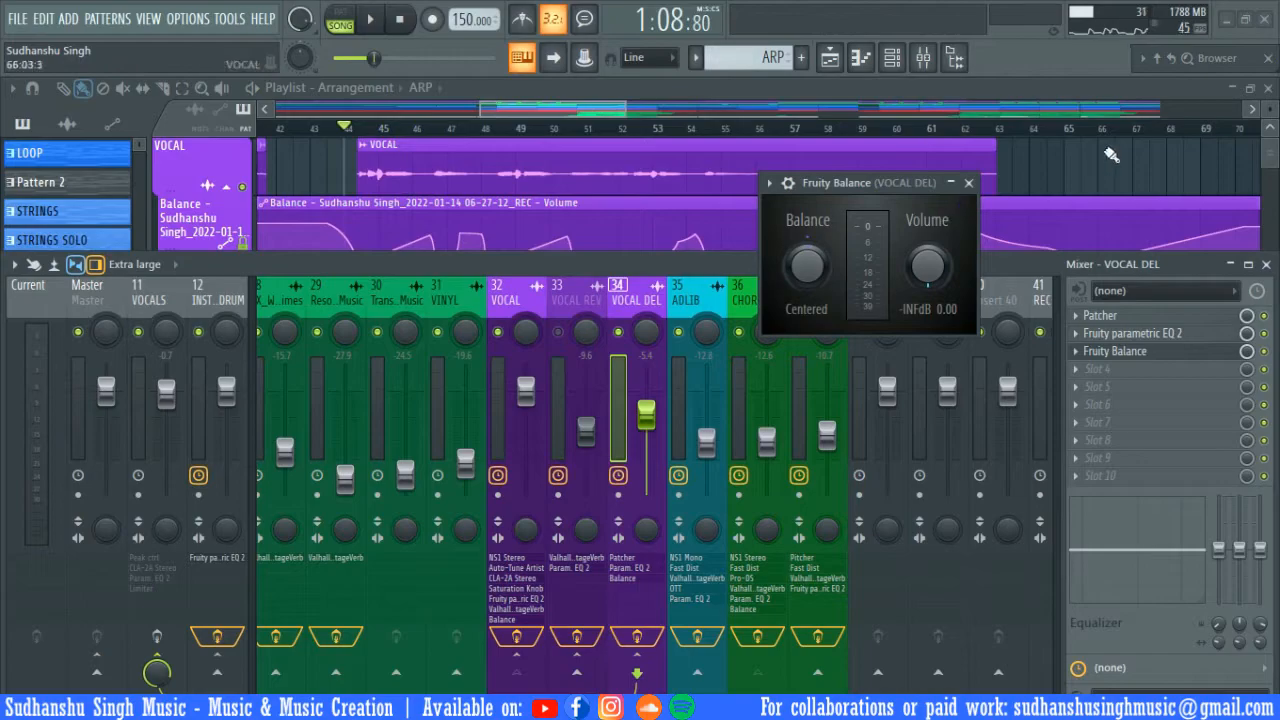
key(F9)
click(925, 64)
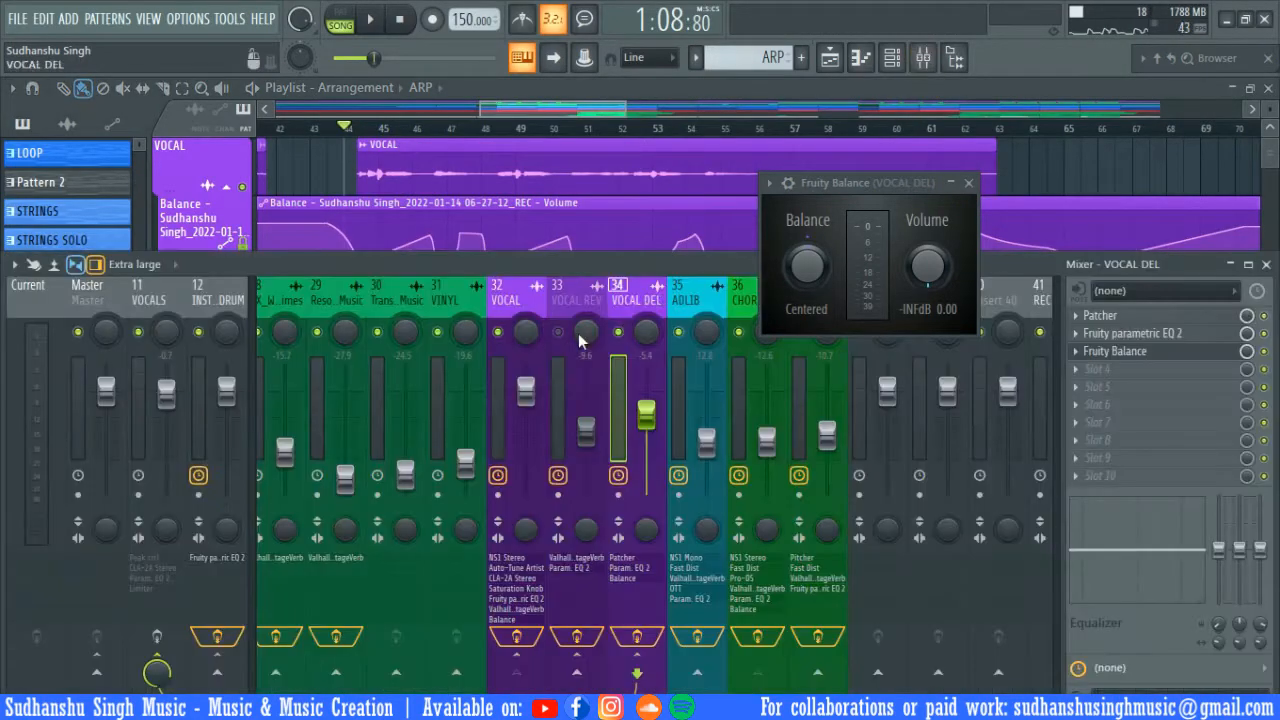
- Re-enable the VOCAL REV mixer track and play the vocal with both reverb and delay sends active
click(504, 287)
click(157, 636)
key(space)
key(space)
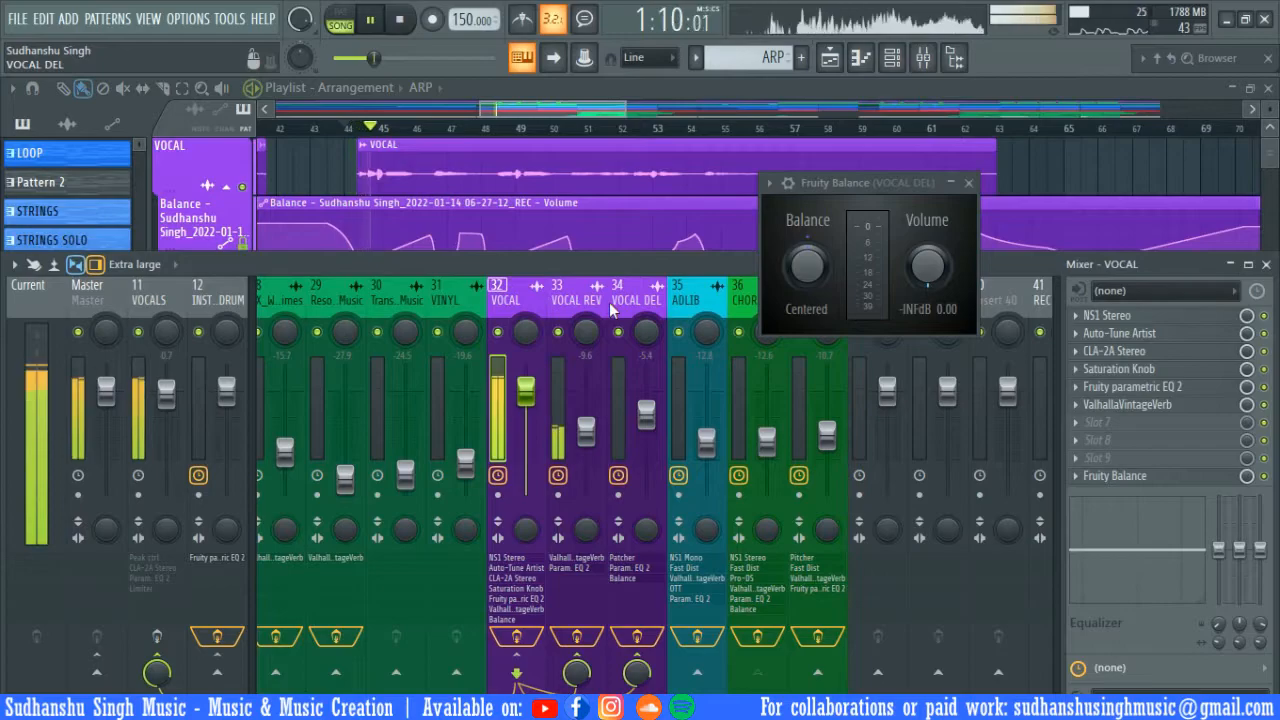
- Watch Fruity Balance follow the playlist's volume automation as the vocal plays, close the plugin, reselect the VOCAL mixer track and stop playback
key(F9)
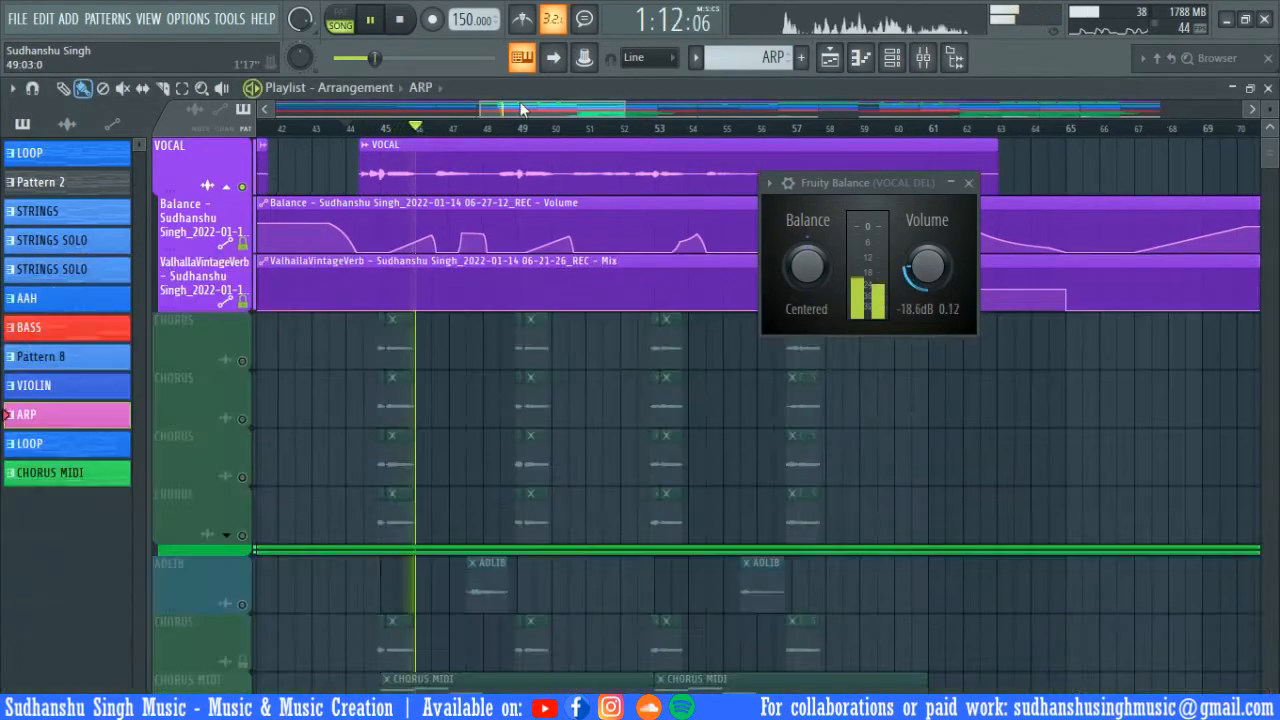
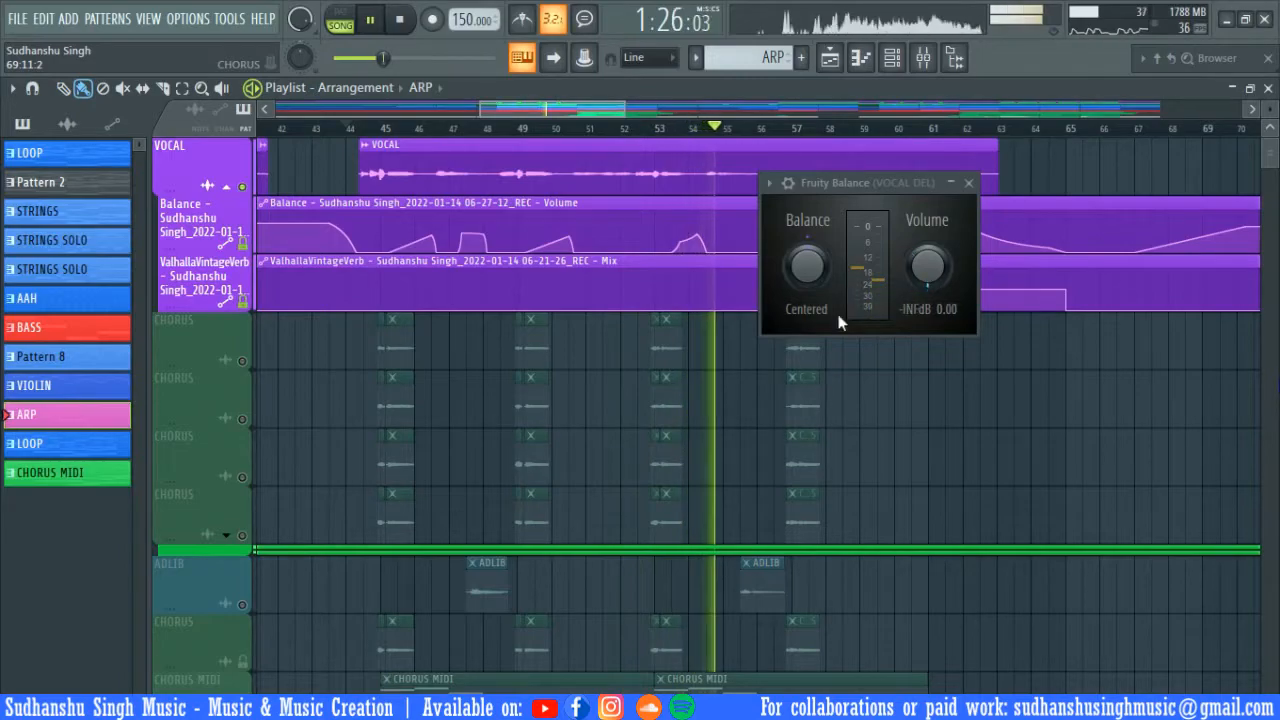
drag(864, 180, 961, 339)
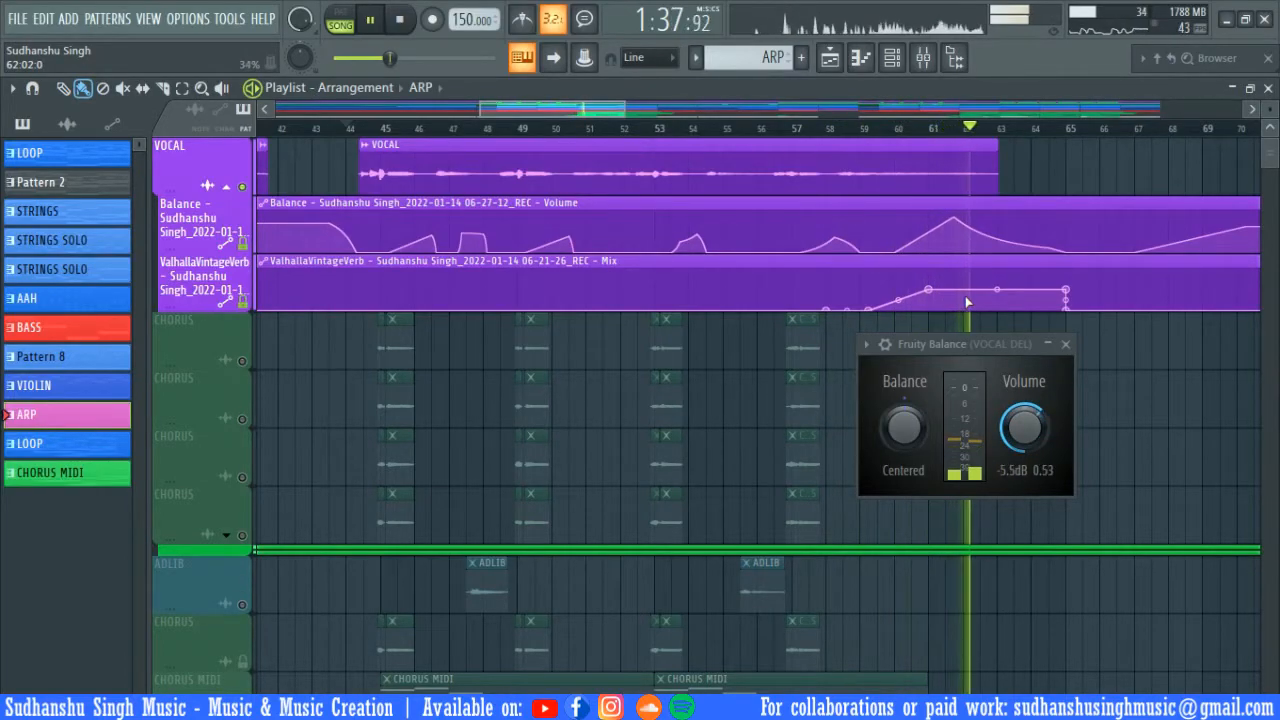
key(F9)
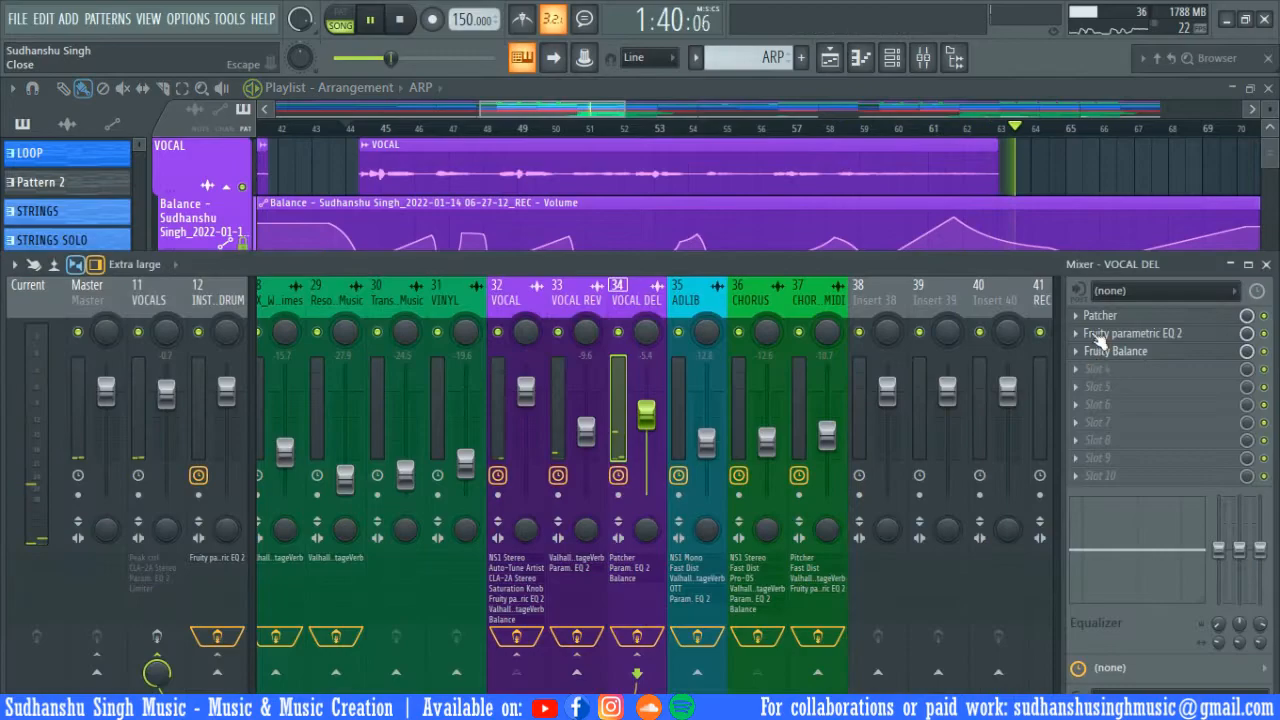
click(510, 298)
key(space)
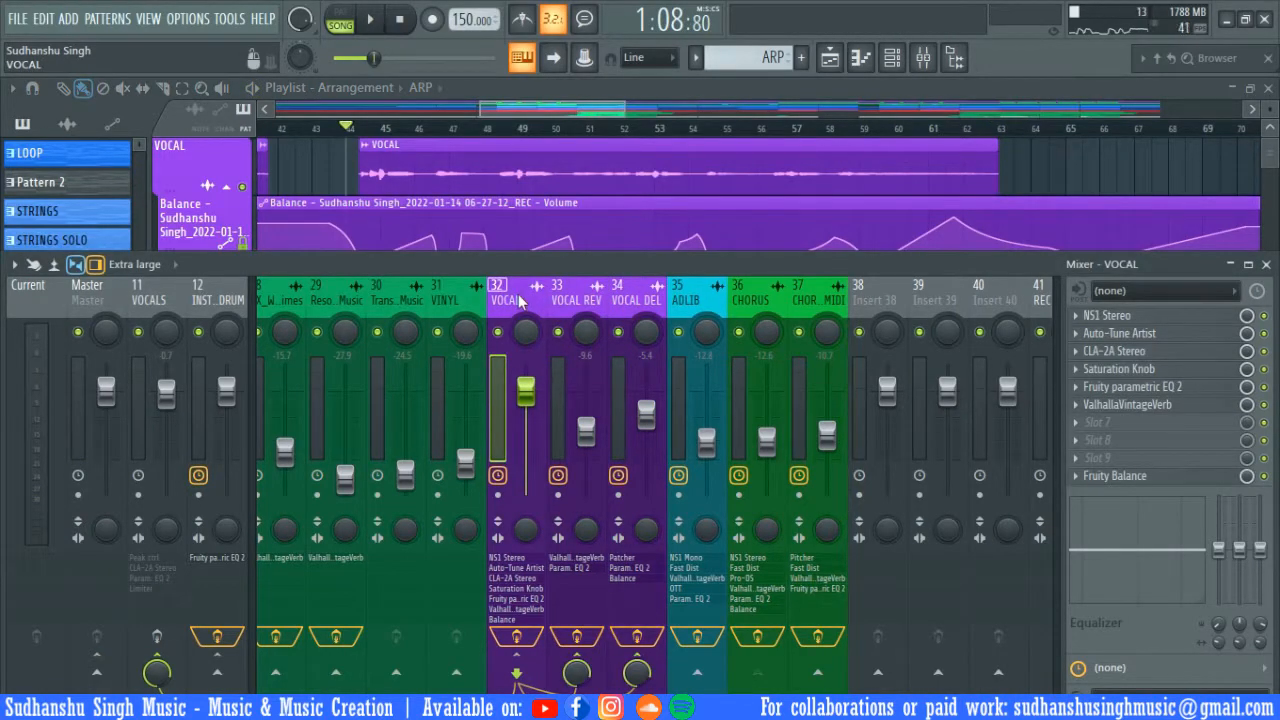
- Solo the first CHORUS track in the playlist and play its clips
key(F9)
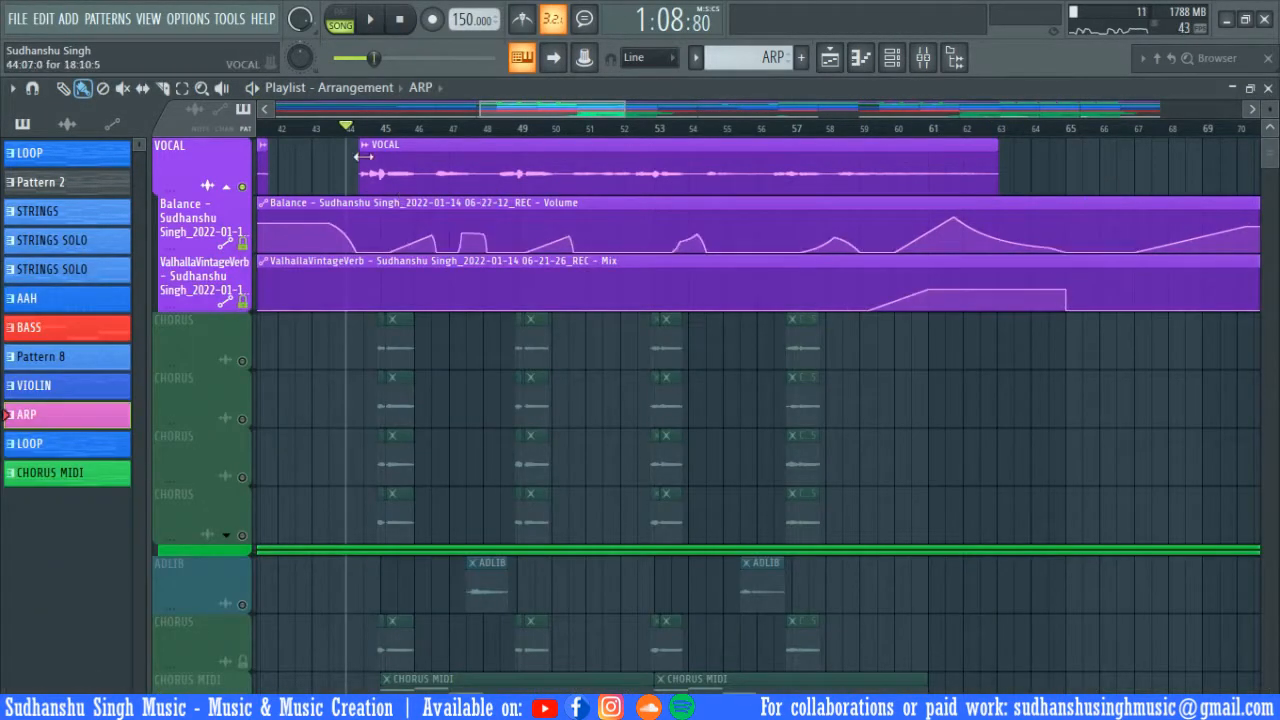
scroll(440, 133, up, 5)
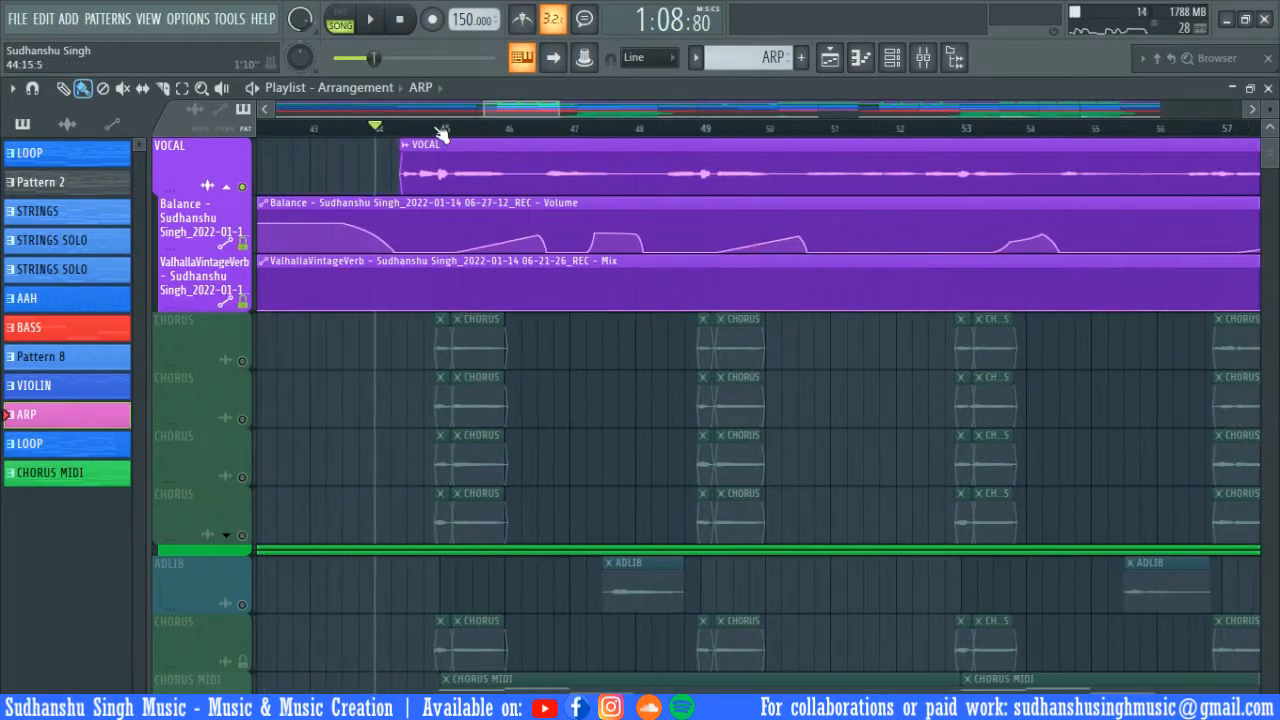
right_click(242, 361)
key(space)
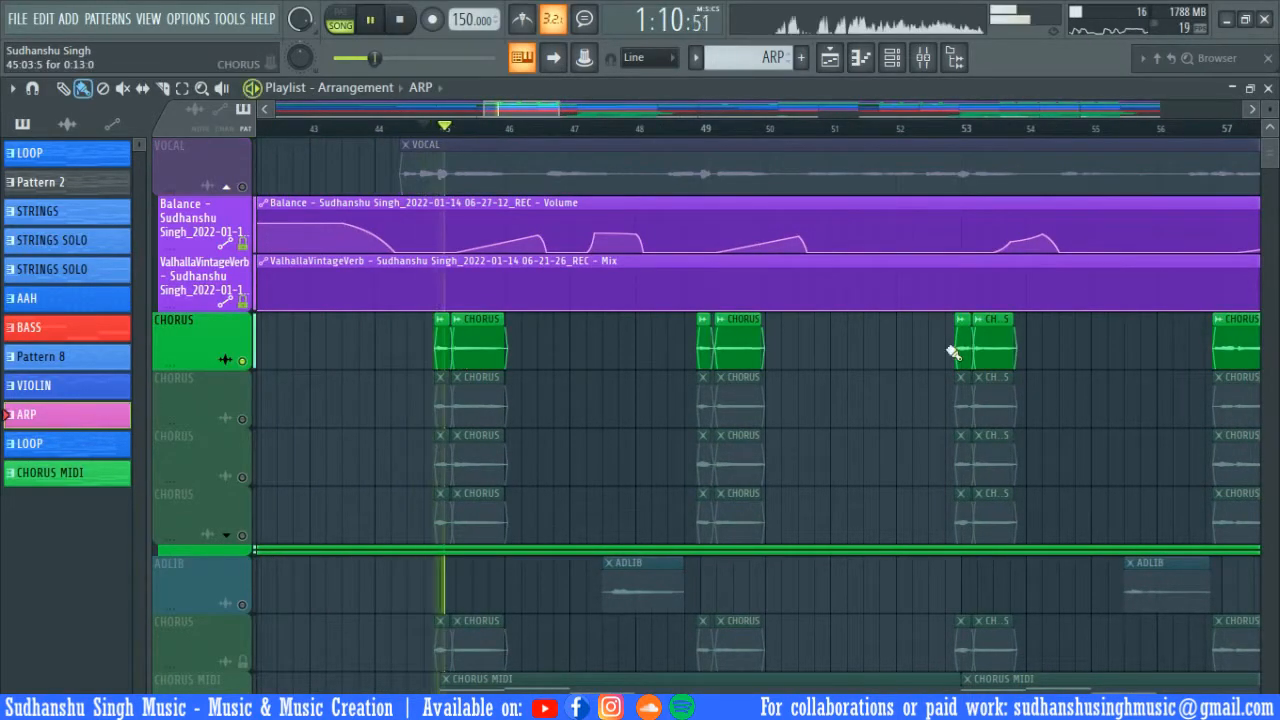
key(space)
- Bypass all effect slots on the CHORUS mixer track and play the first CHORUS track dry in the playlist
click(924, 57)
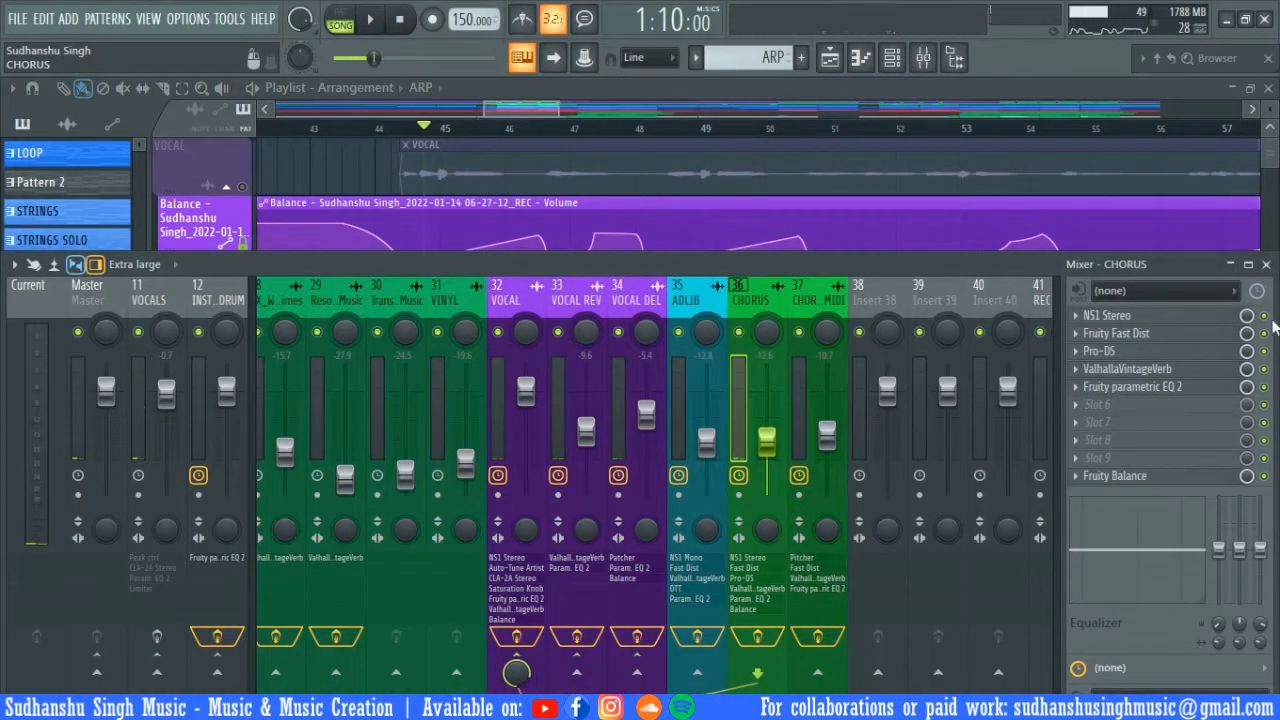
key(space)
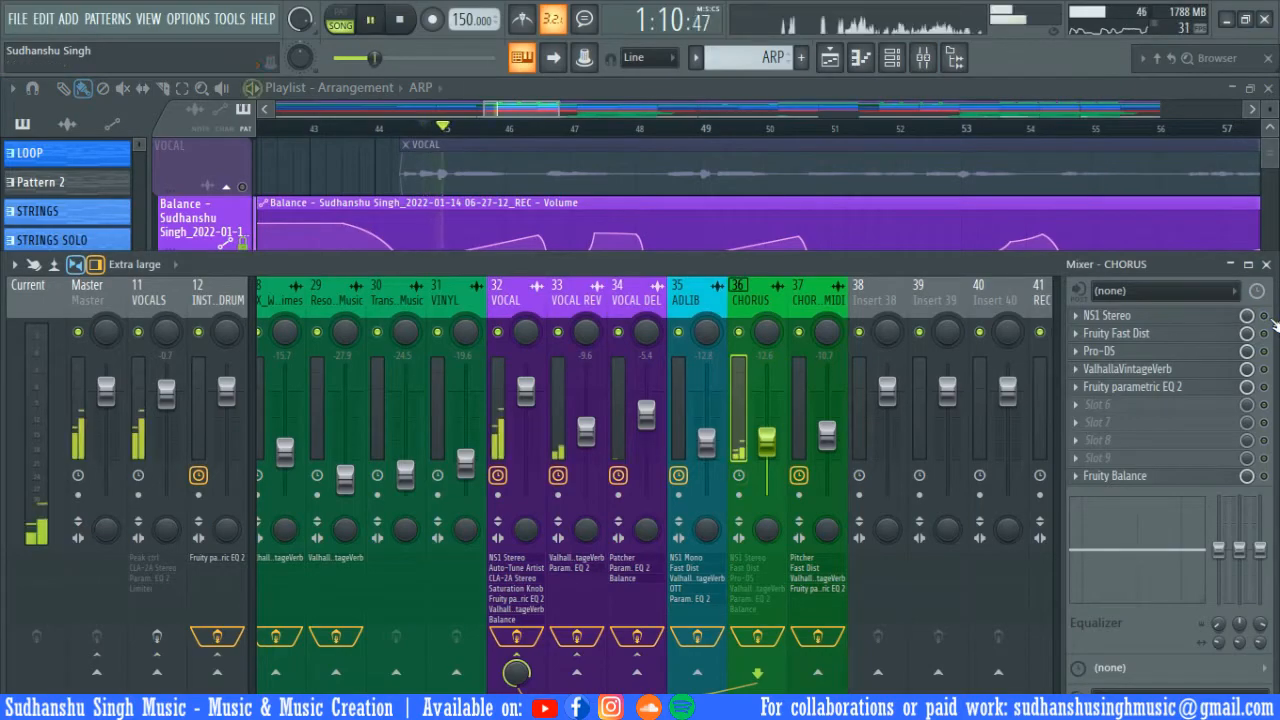
click(825, 88)
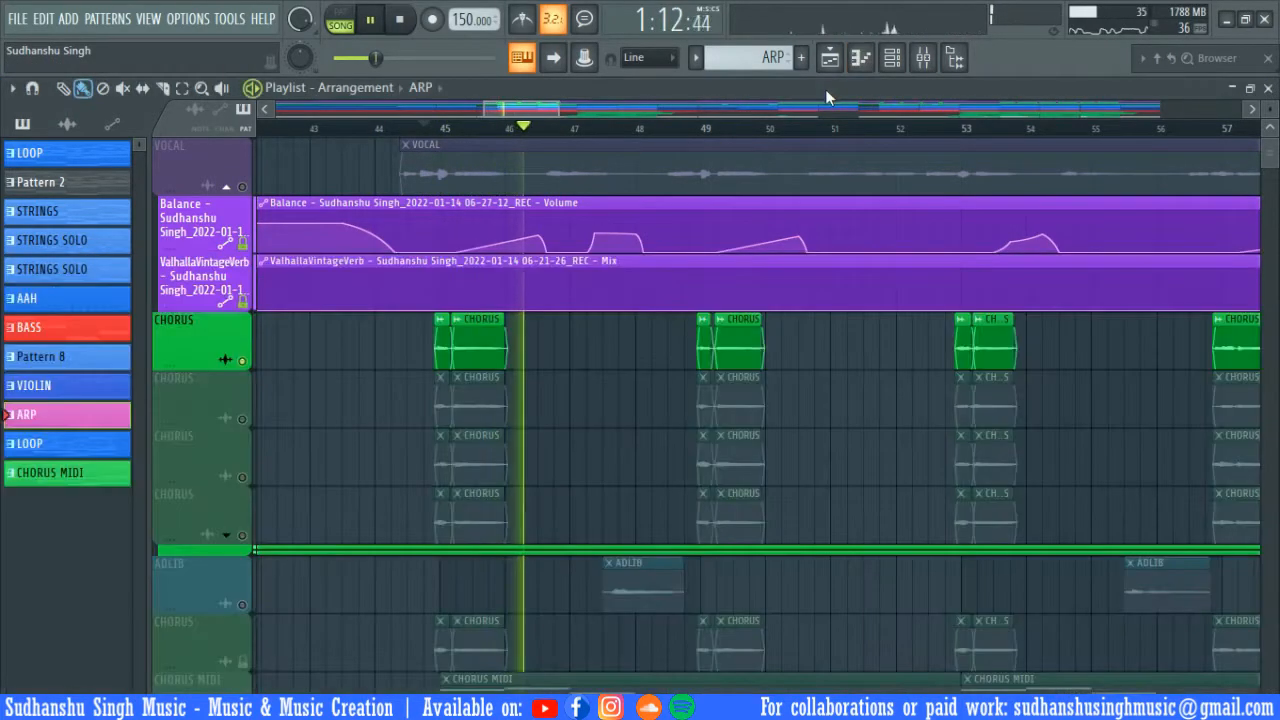
key(space)
- Mute the VOCAL REV and VOCAL DEL mixer tracks, reselect the CHORUS mixer track and play the first CHORUS playlist track
click(924, 57)
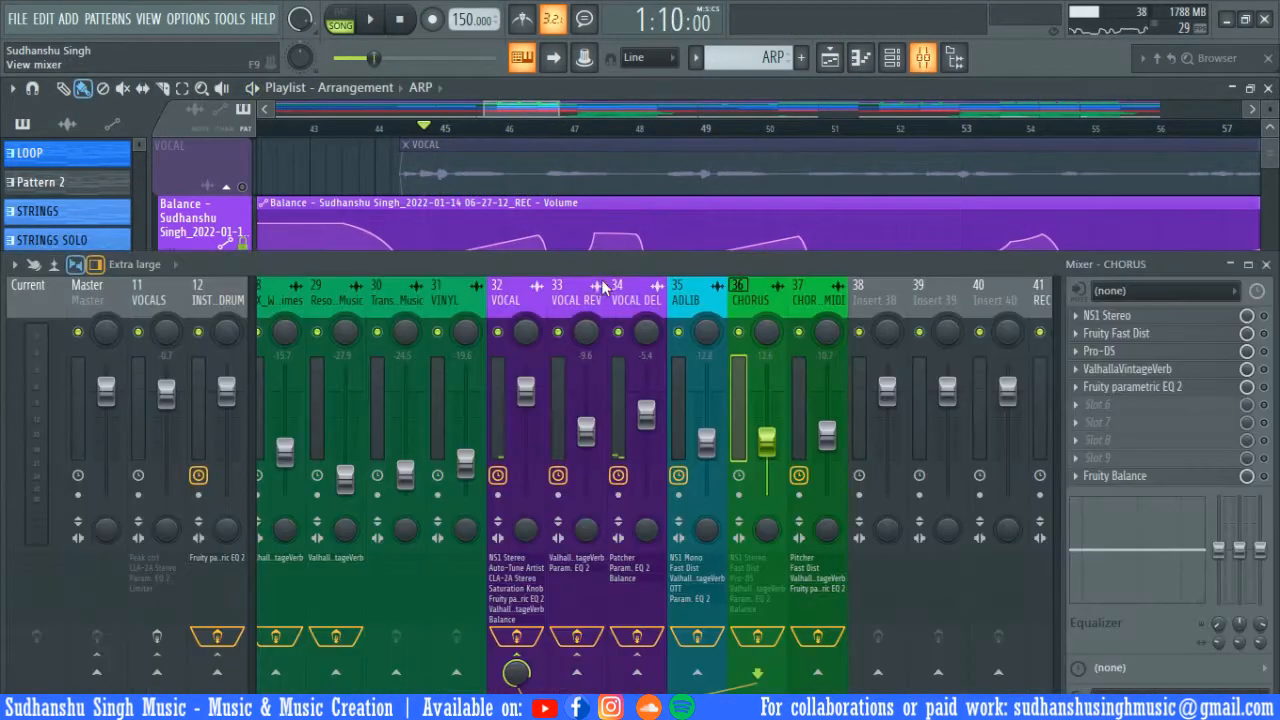
click(557, 331)
click(518, 307)
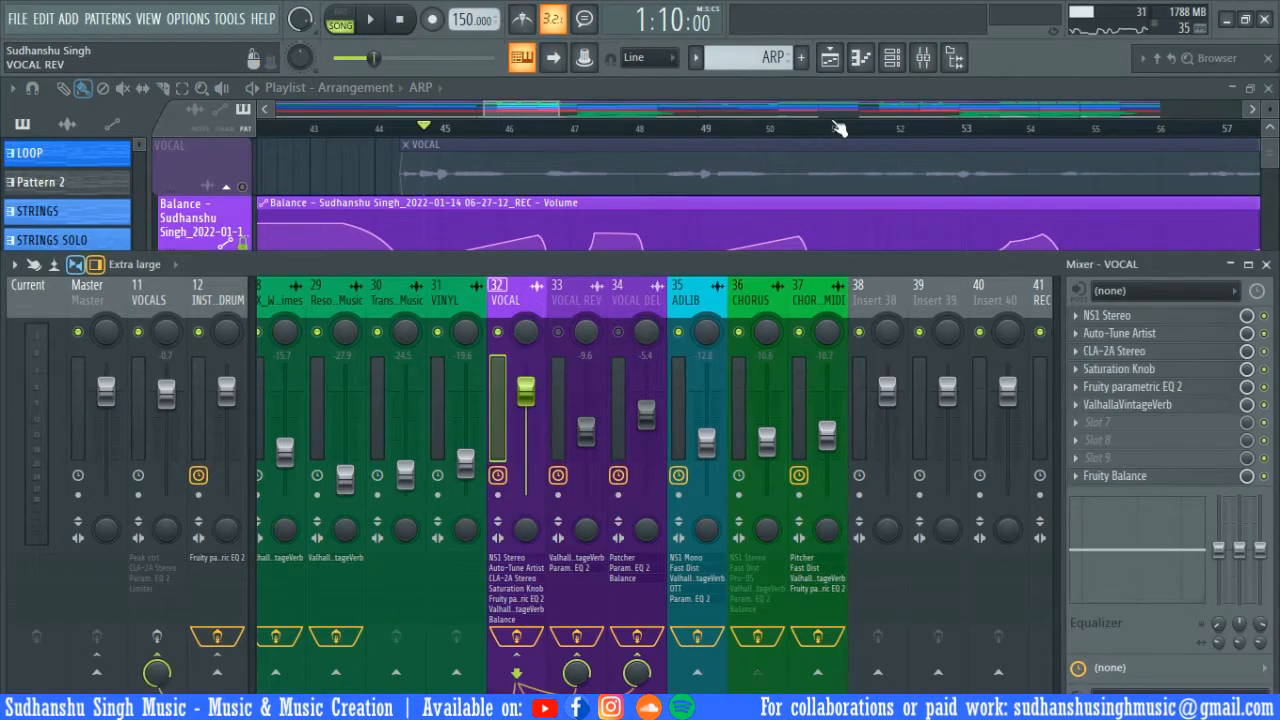
click(752, 302)
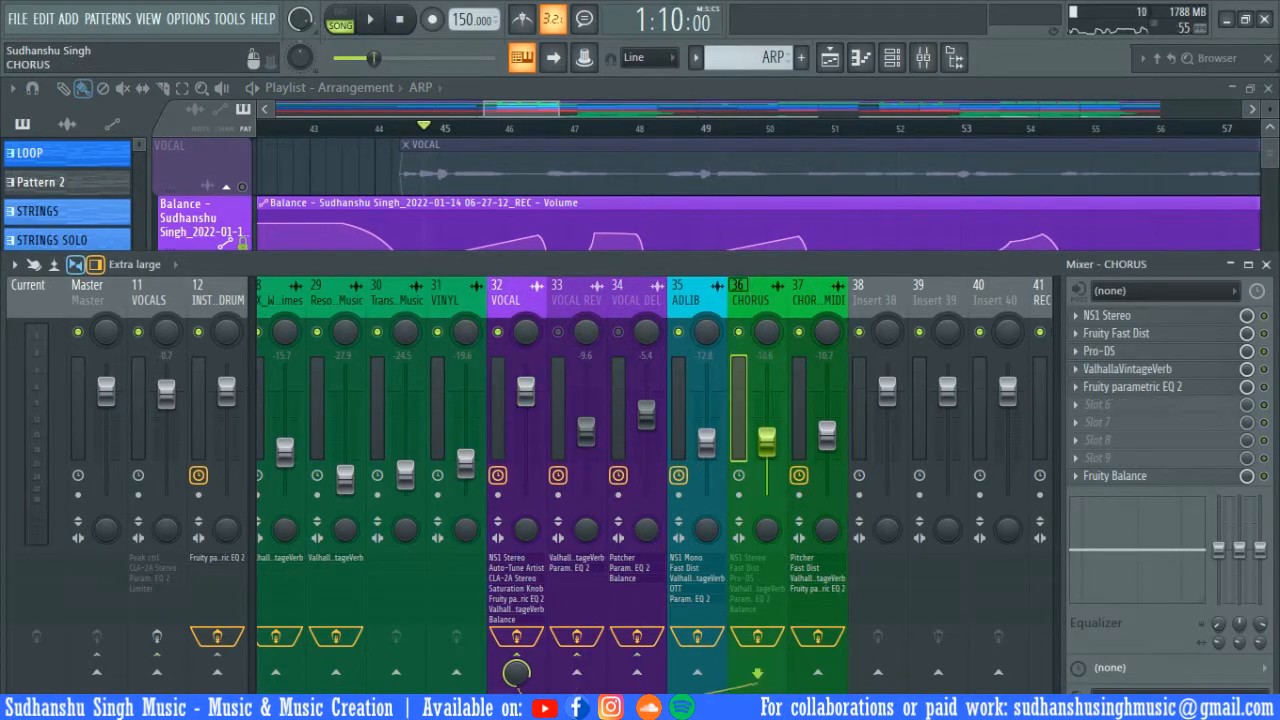
click(750, 84)
key(space)
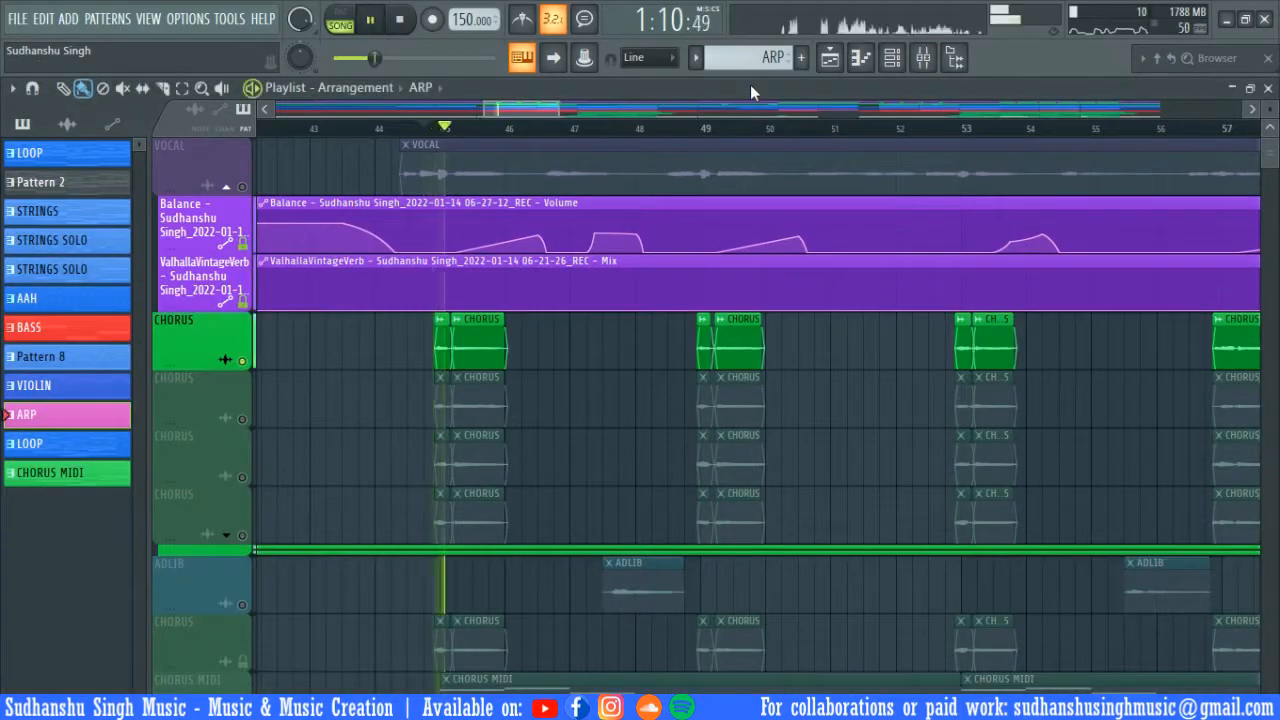
key(space)
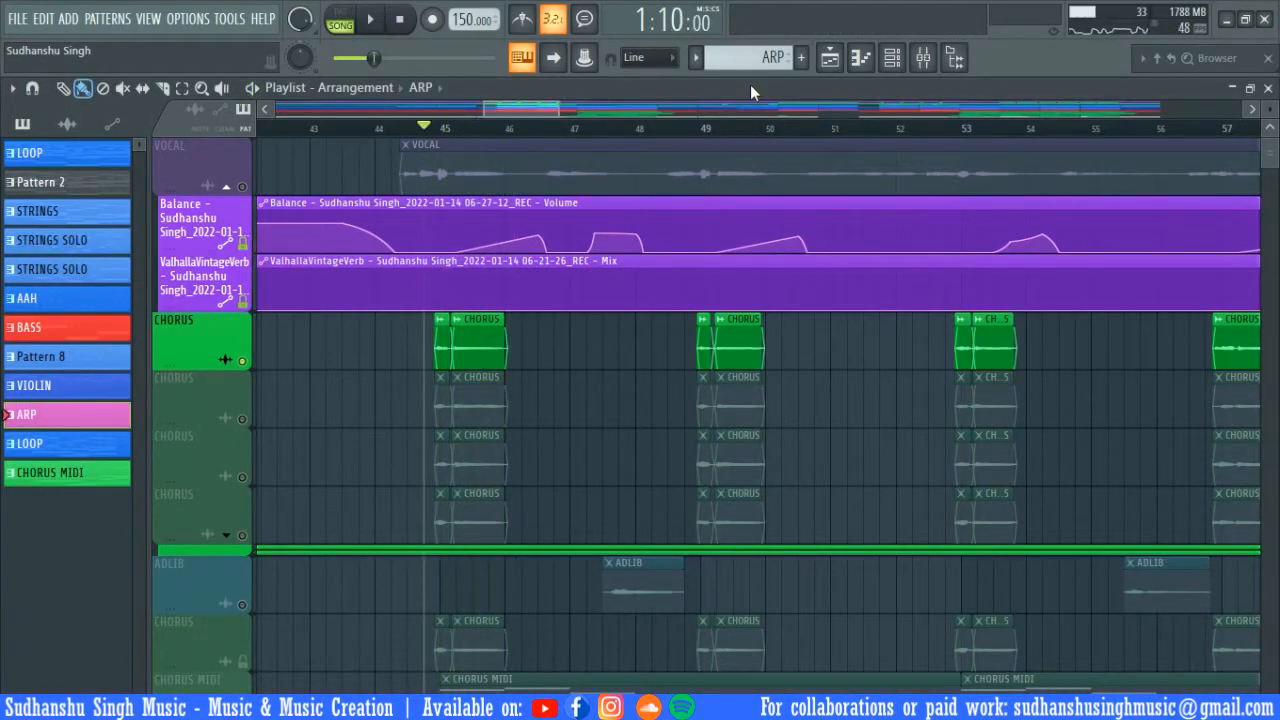
- Solo the second, third and fourth CHORUS playlist tracks one at a time and play each
ctrl+click(243, 419)
key(space)
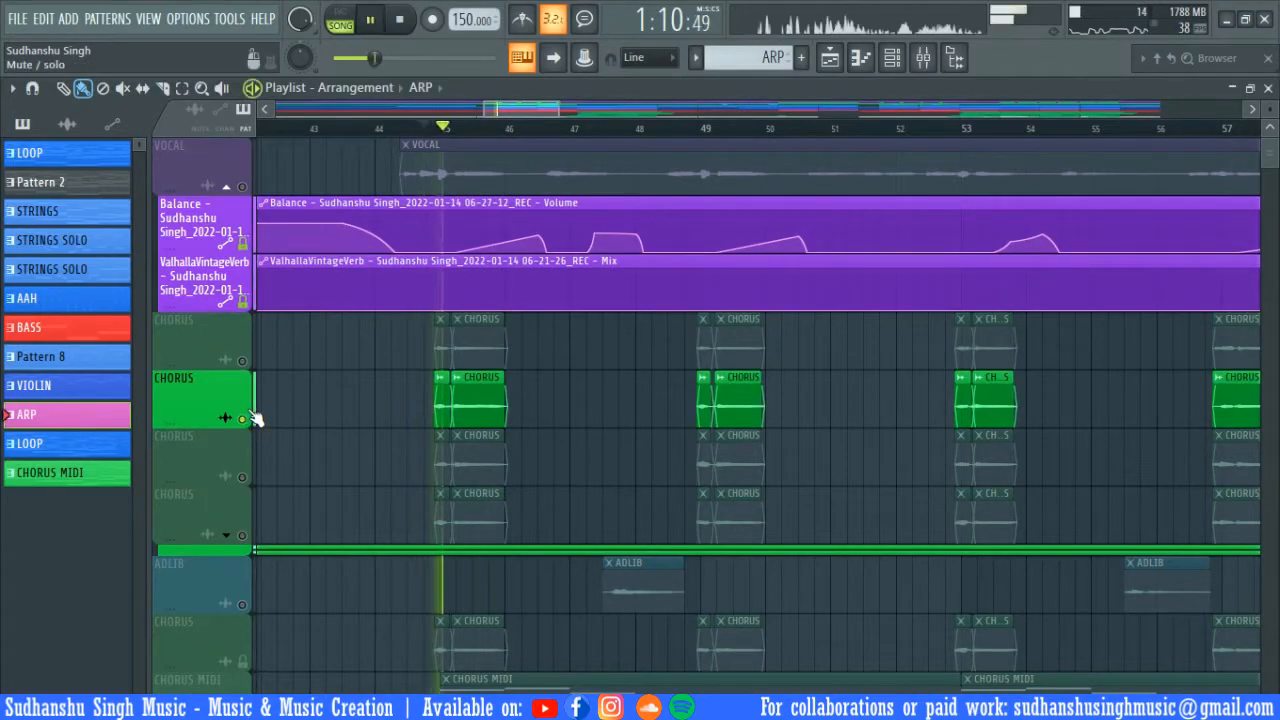
key(space)
ctrl+click(243, 477)
key(space)
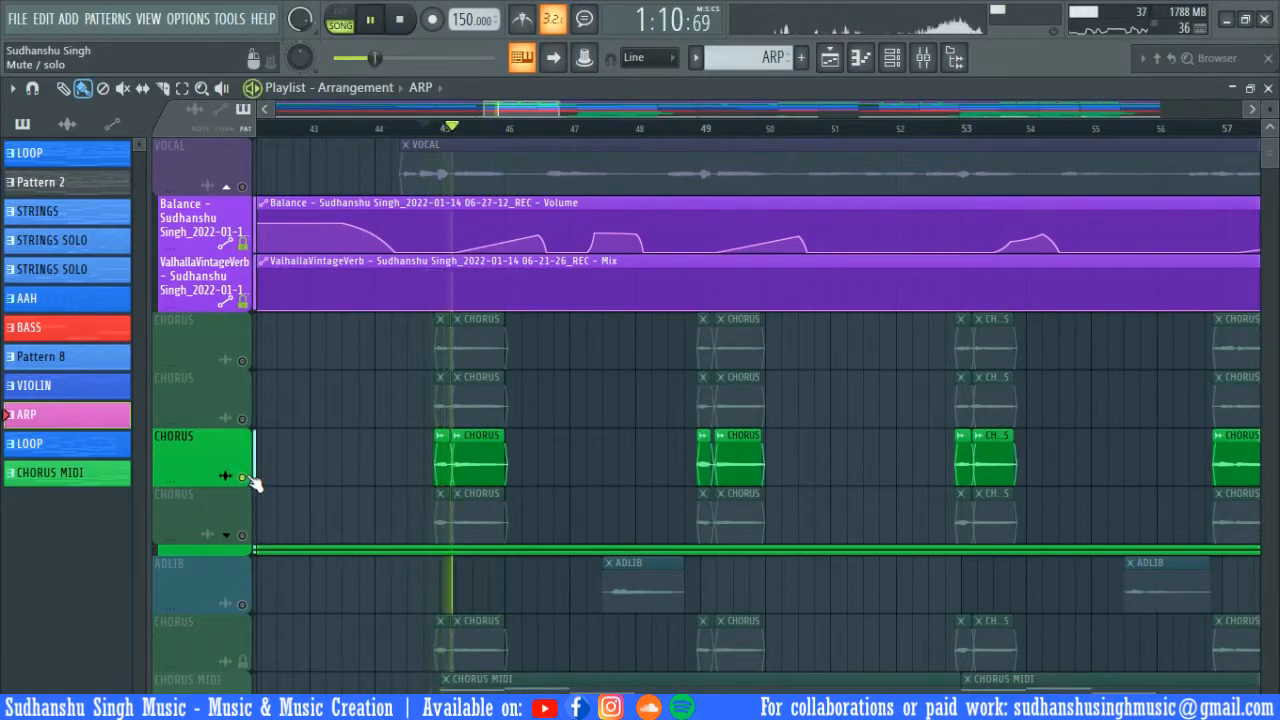
key(space)
ctrl+click(242, 534)
key(space)
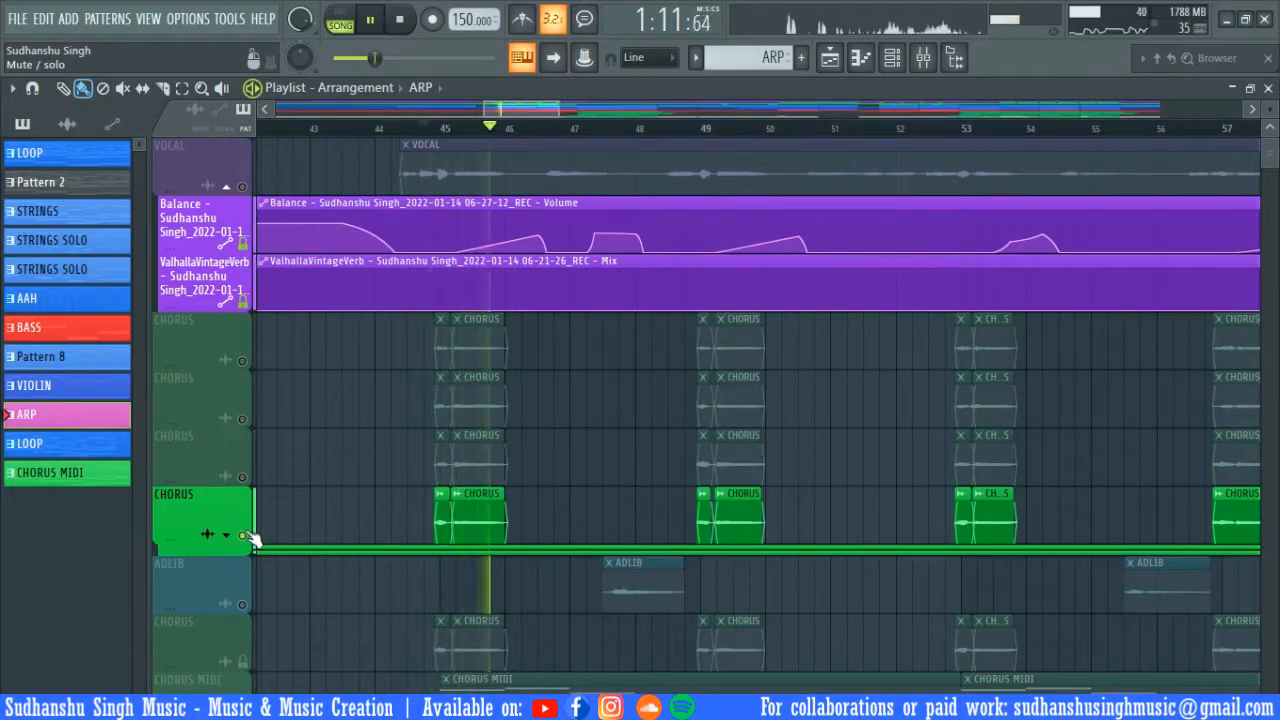
key(space)
- Unmute all four CHORUS tracks in the playlist and play them together
click(242, 534)
click(242, 534)
click(242, 477)
click(242, 418)
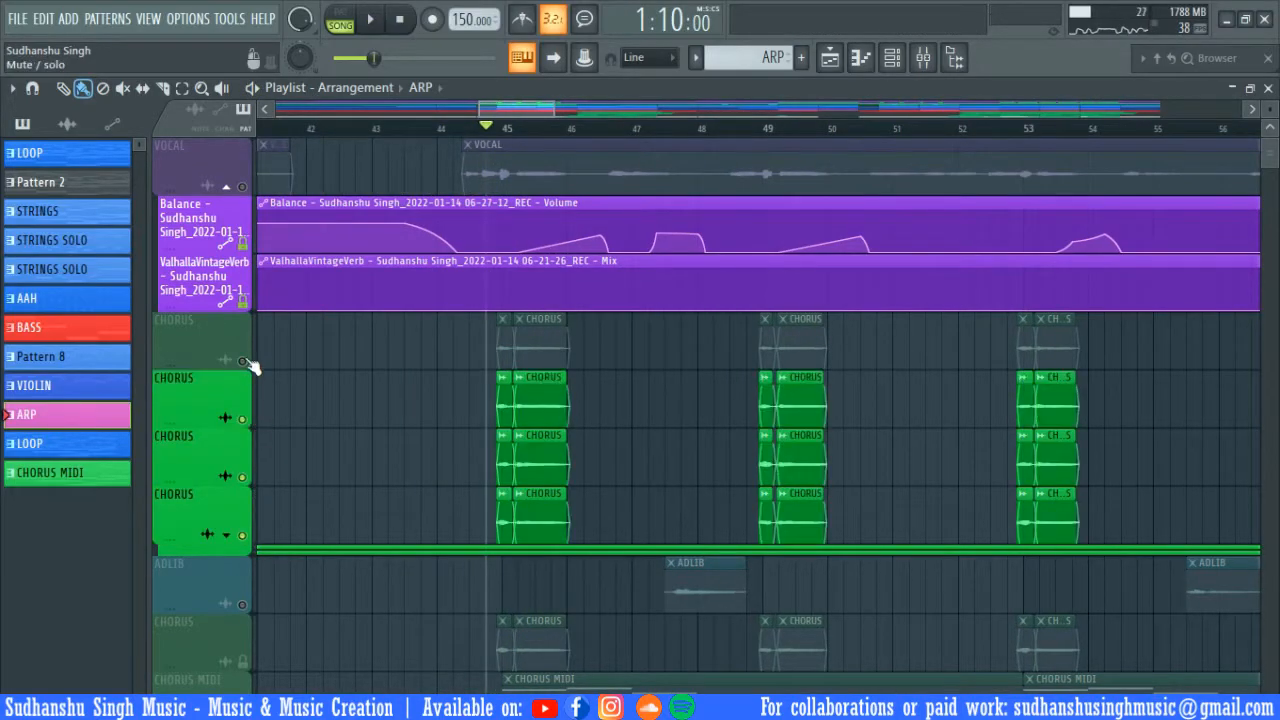
click(242, 360)
key(space)
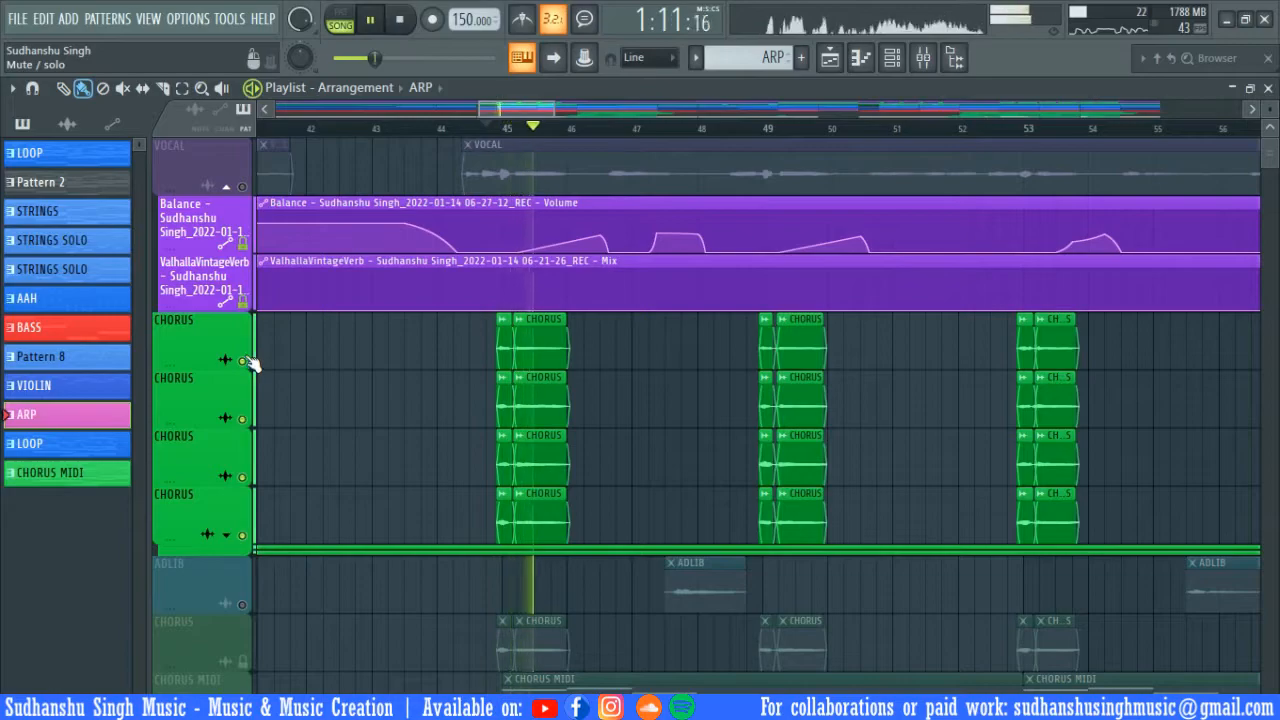
key(space)
- Enable NS1 Stereo and Fruity Fast Dist on the CHORUS mixer track and play the chorus with the Fast Dist window open
click(924, 58)
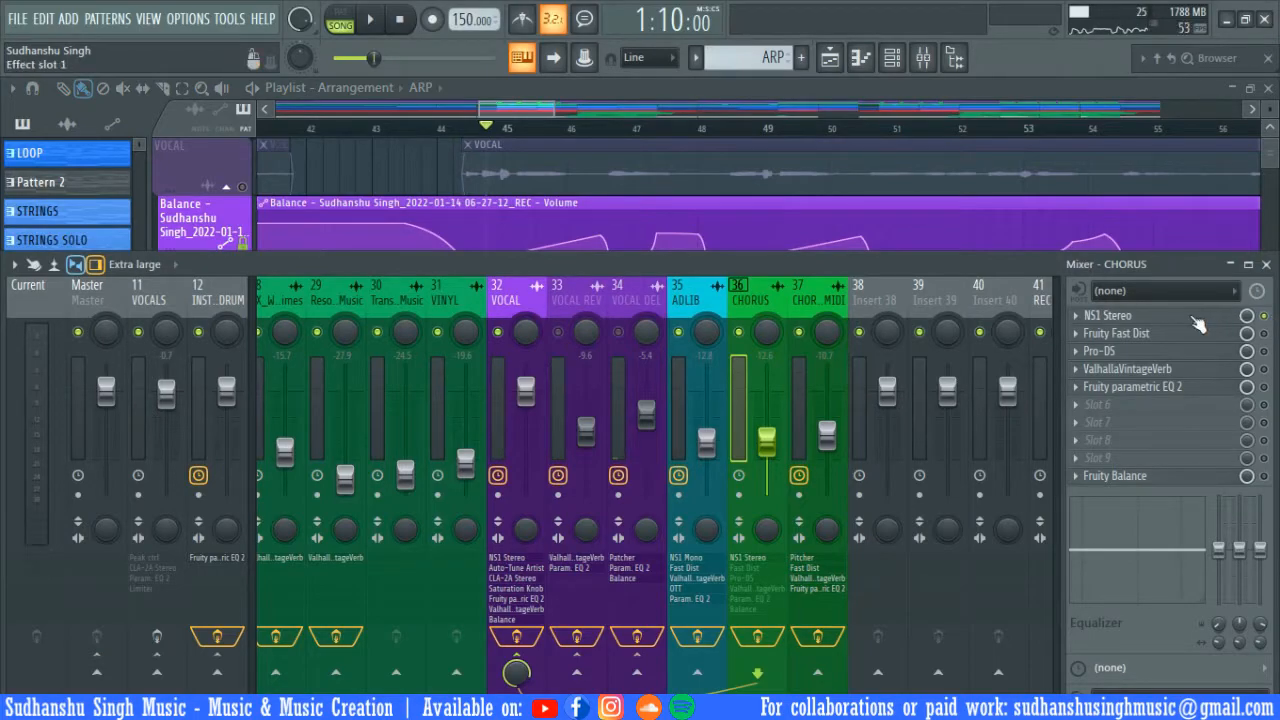
click(1116, 333)
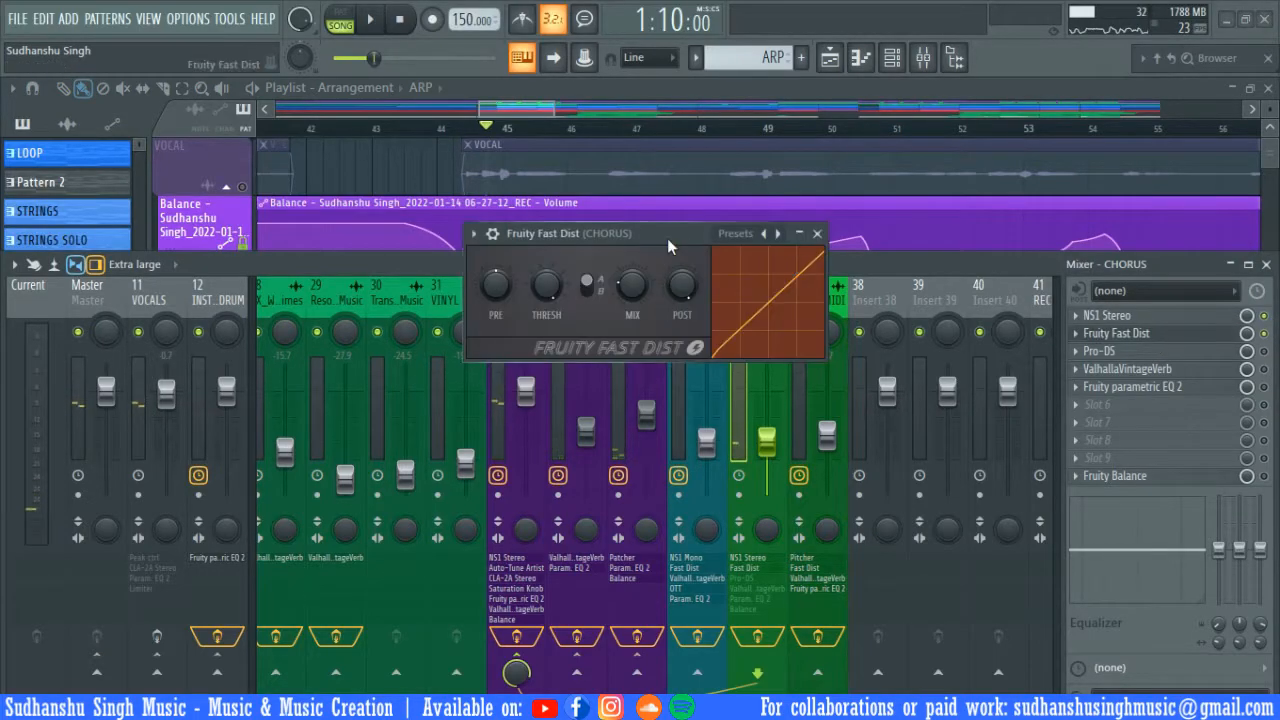
drag(667, 238, 629, 210)
key(space)
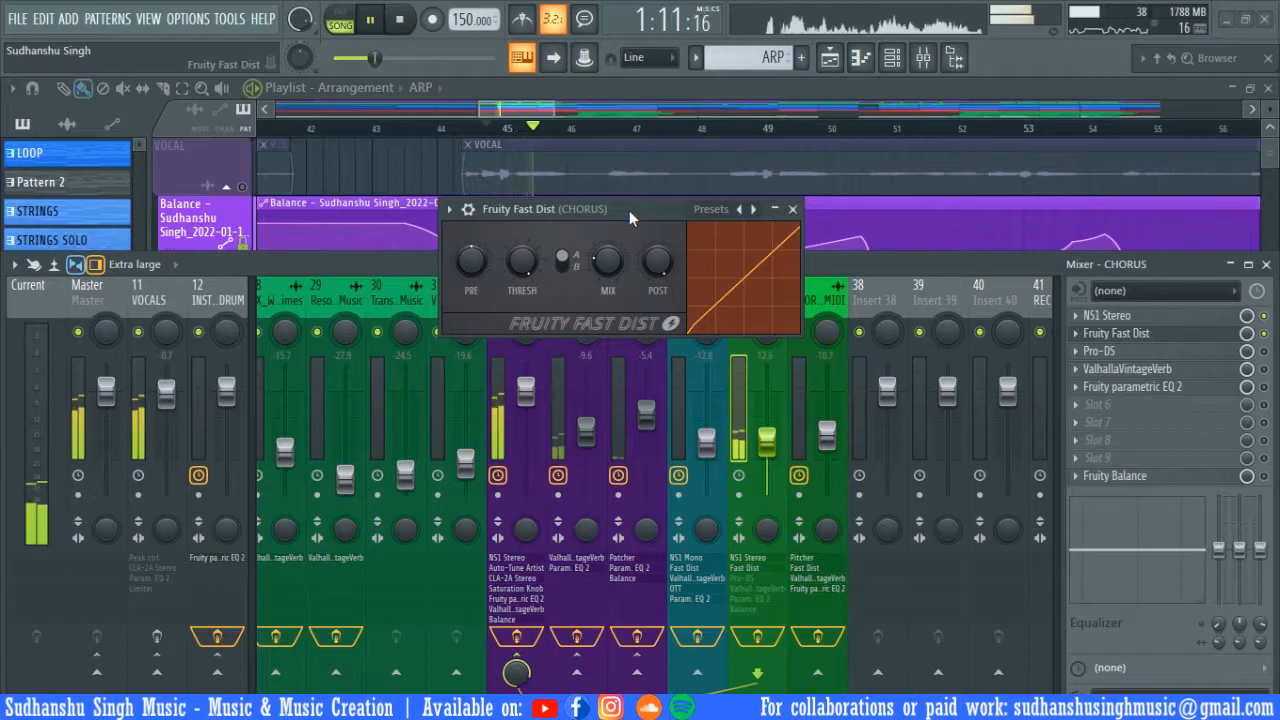
- Enable Pro-DS on the CHORUS mixer track, open its window and play the chorus through it
click(1263, 352)
click(1166, 356)
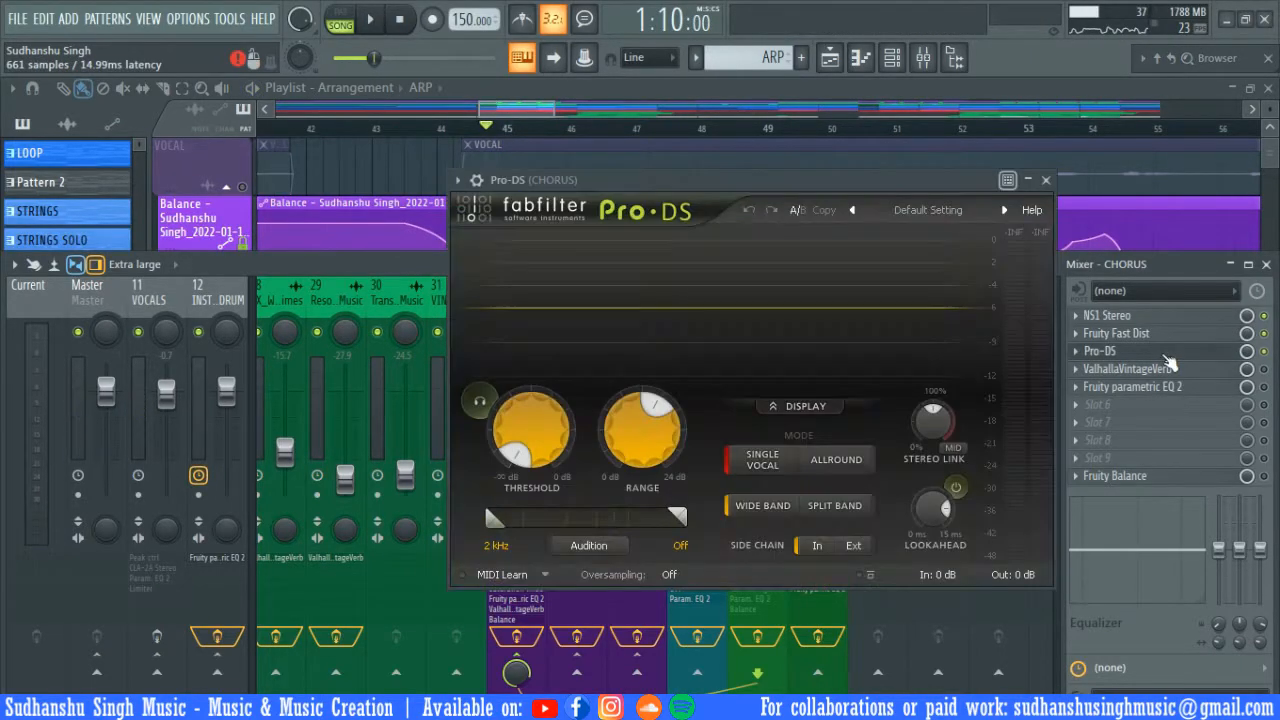
key(space)
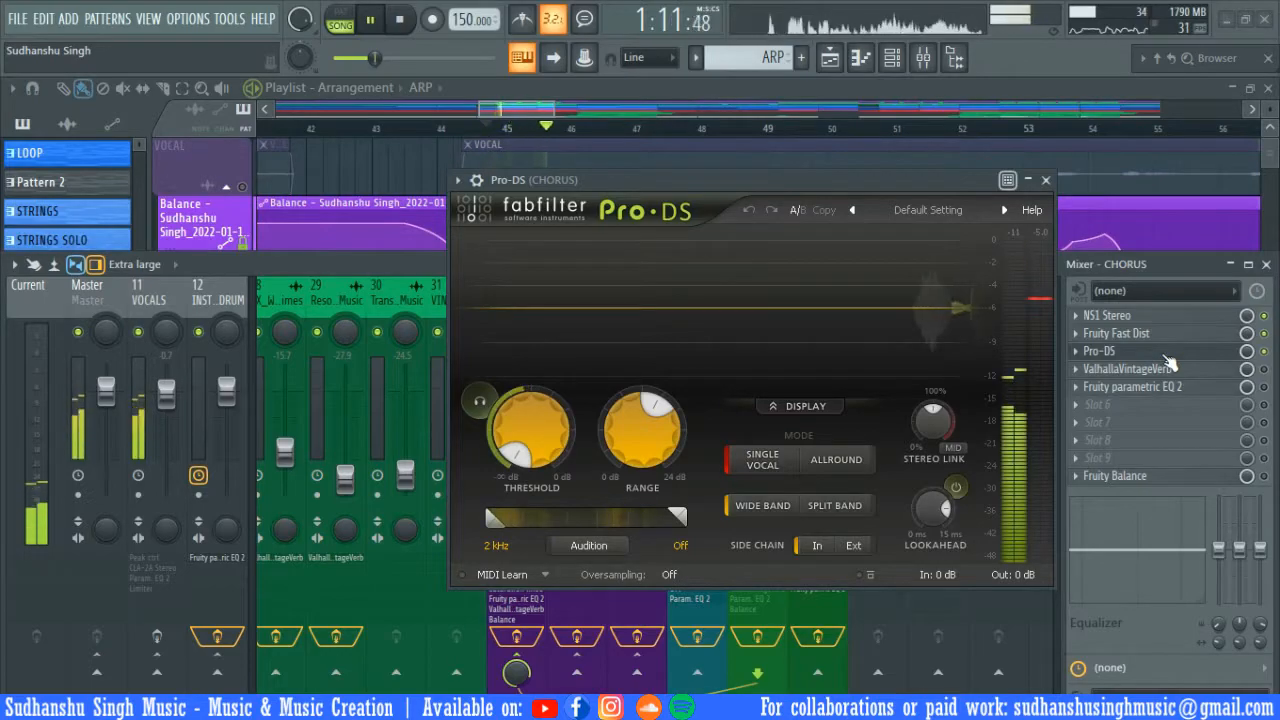
key(space)
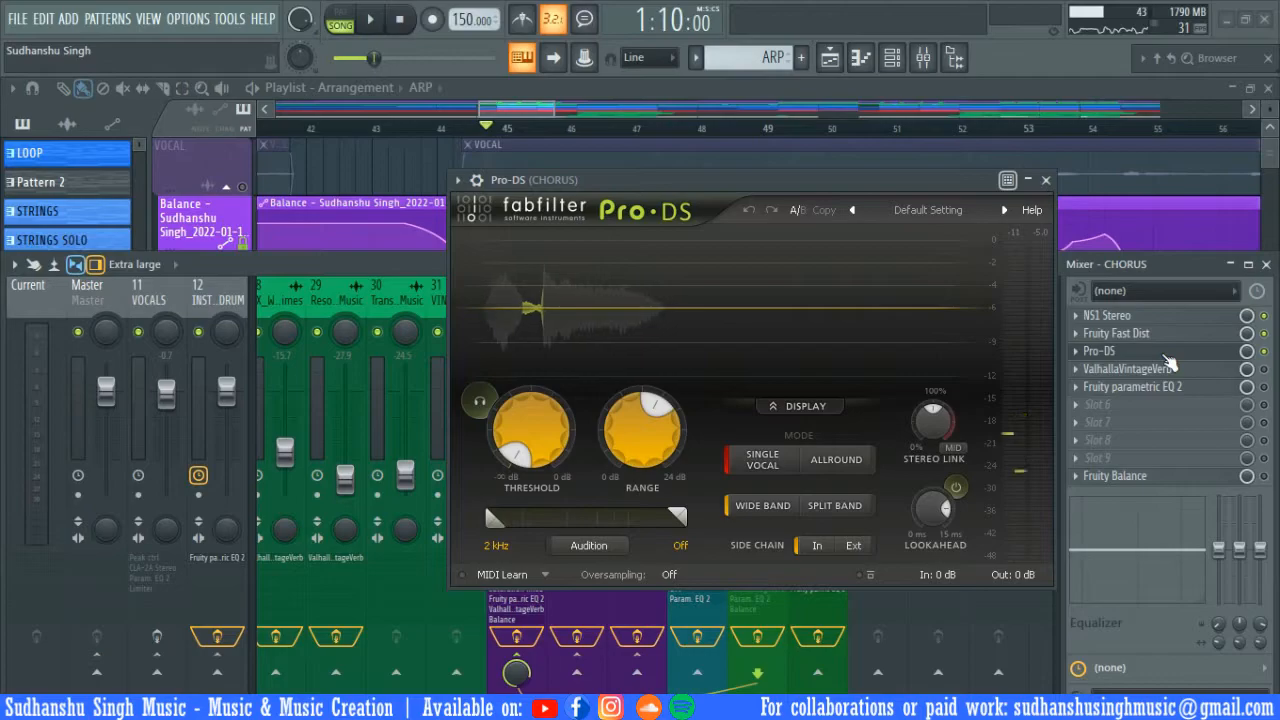
- Close Pro-DS, then enable ValhallaVintageVerb on the CHORUS mixer track and audition the chorus through the reverb
click(1166, 356)
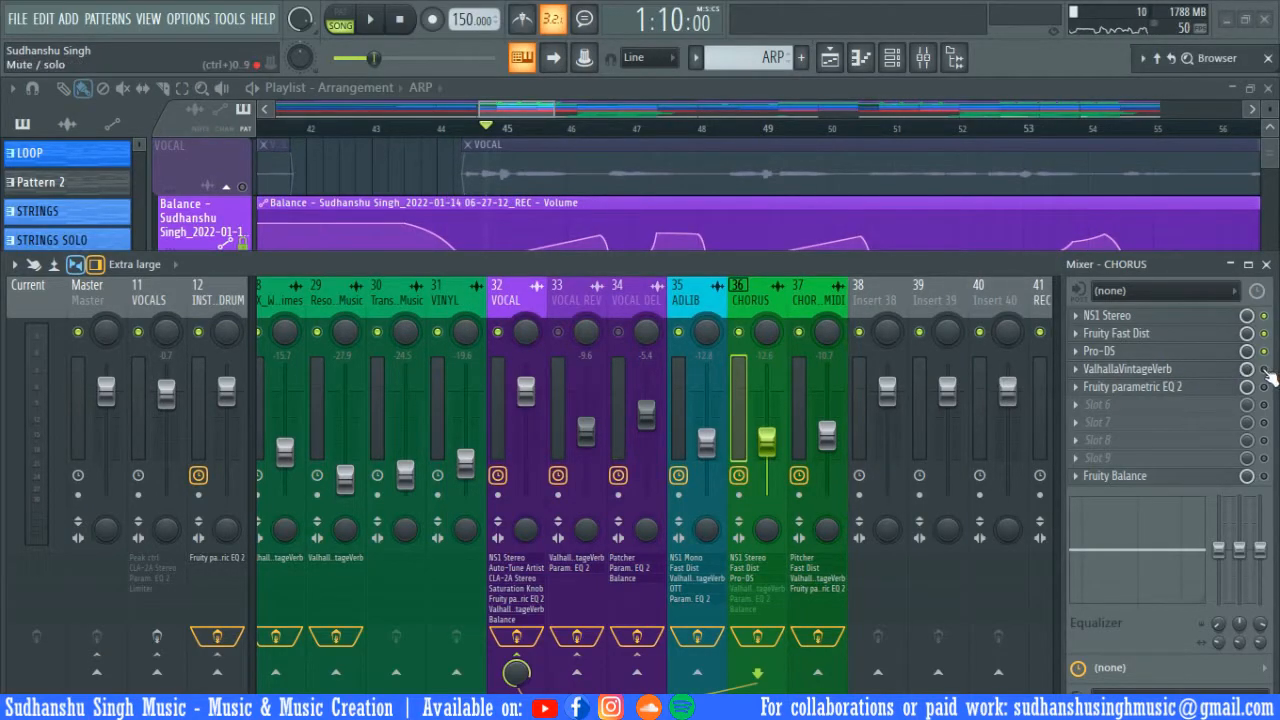
click(1160, 374)
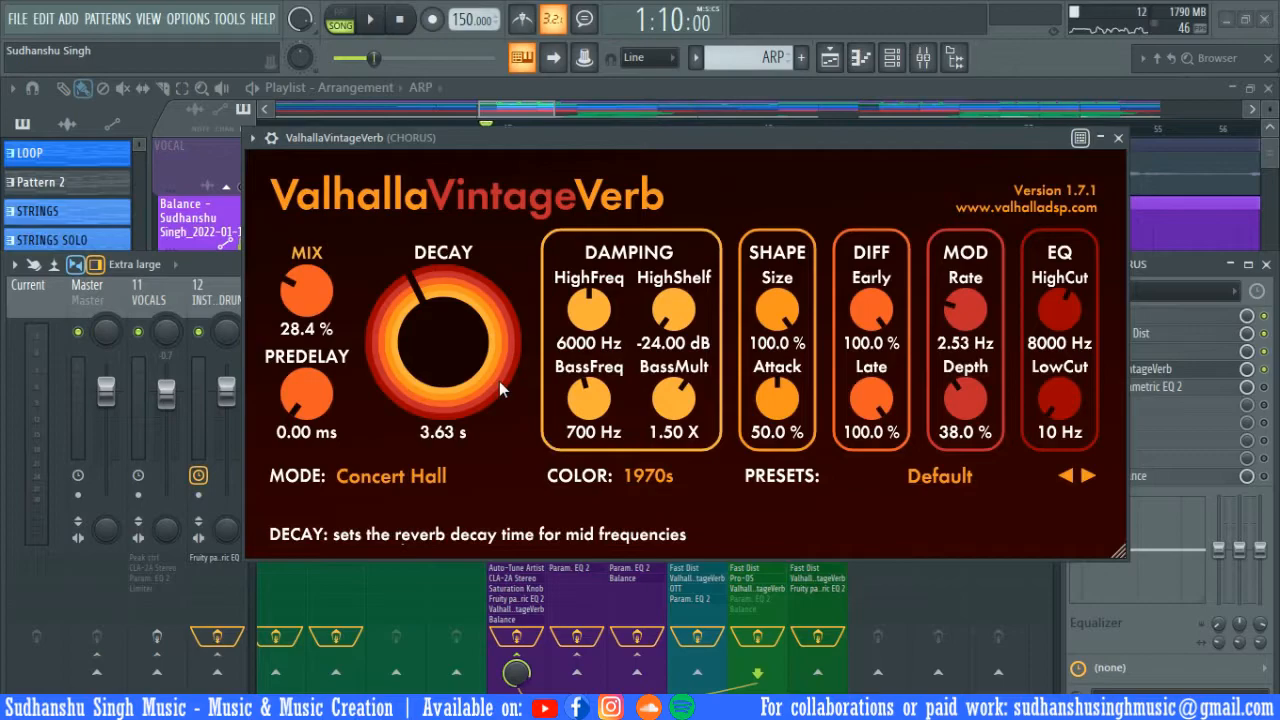
drag(451, 143, 463, 176)
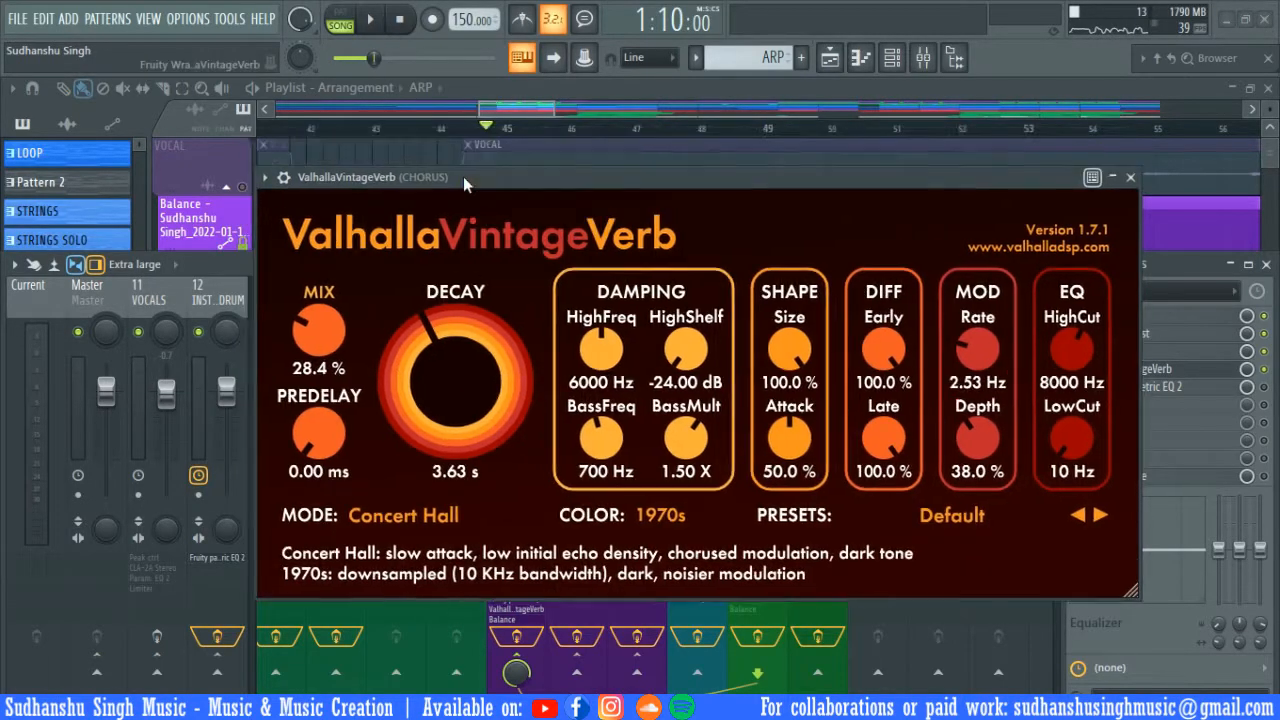
key(space)
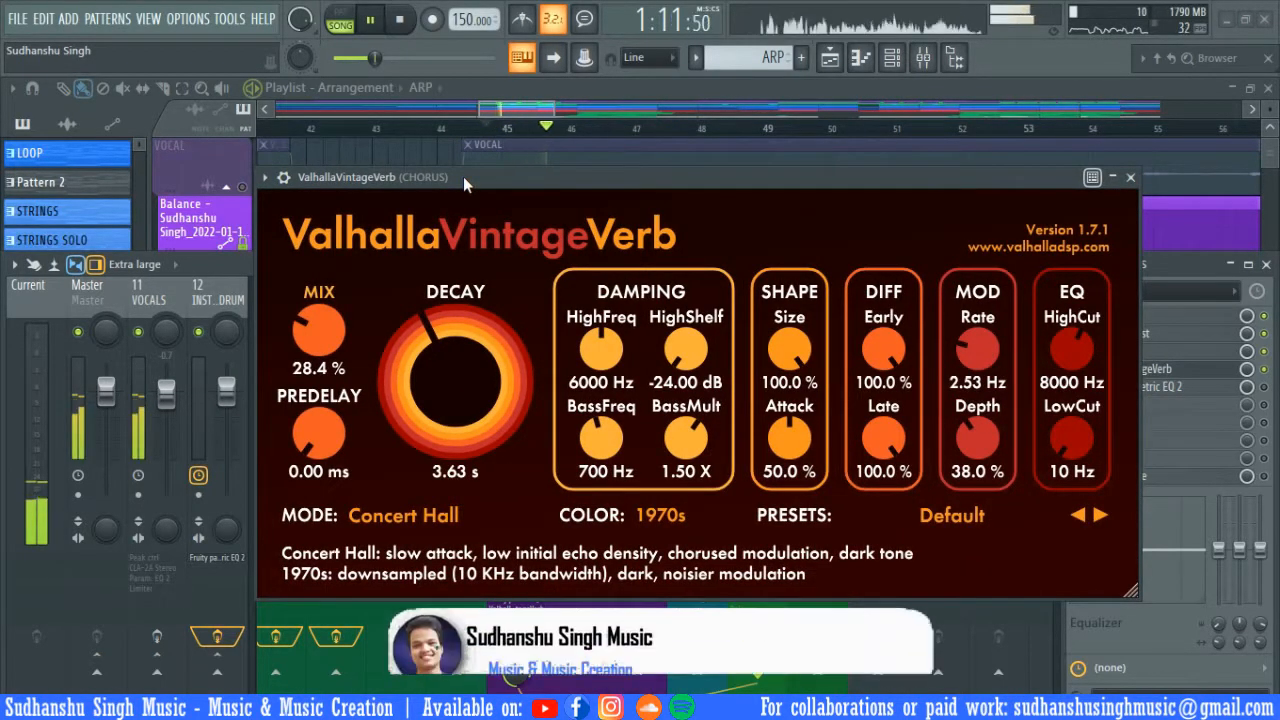
key(space)
key(Escape)
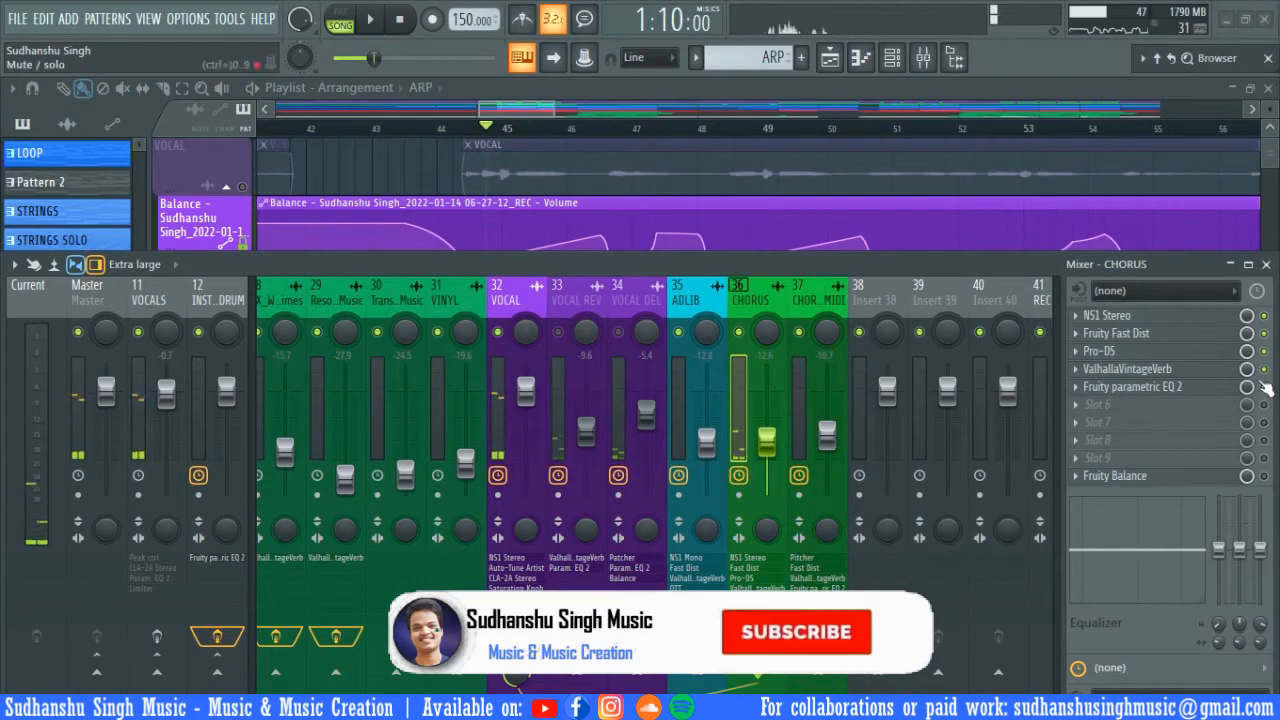
- Enable Fruity parametric EQ 2 and Fruity Balance on the CHORUS mixer track, auditioning the chorus through the EQ
click(1205, 388)
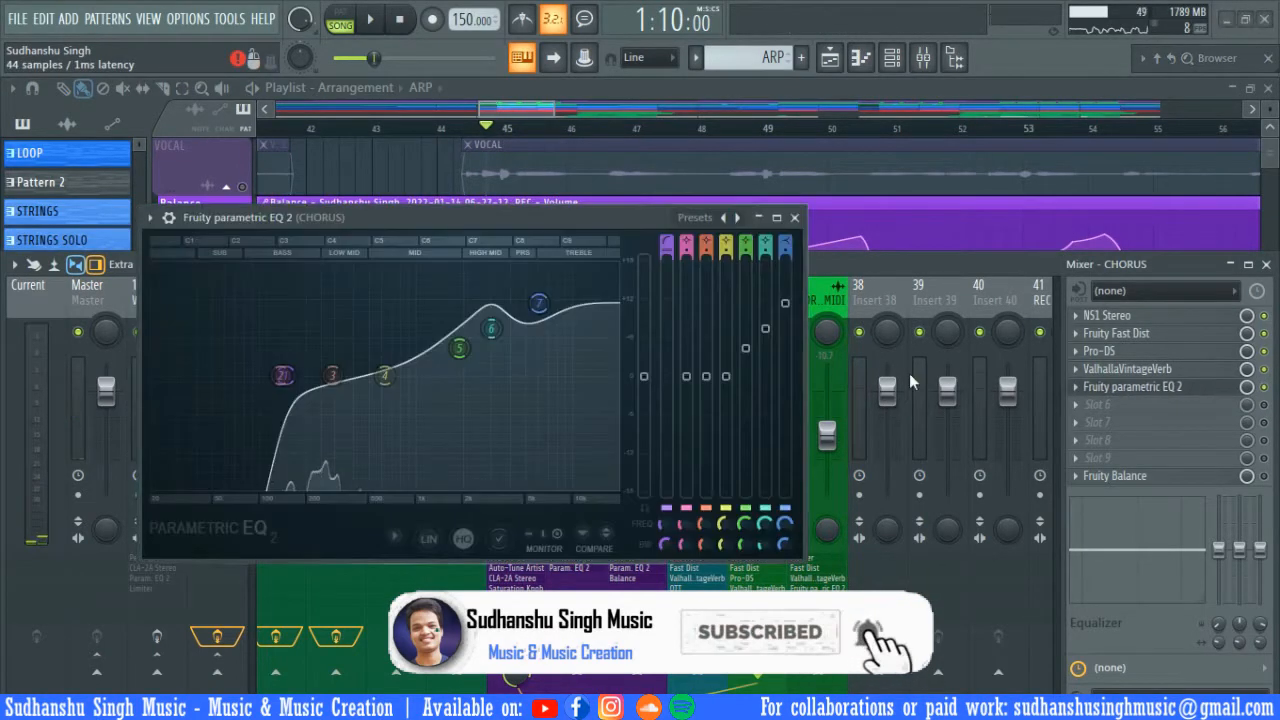
drag(474, 211, 629, 207)
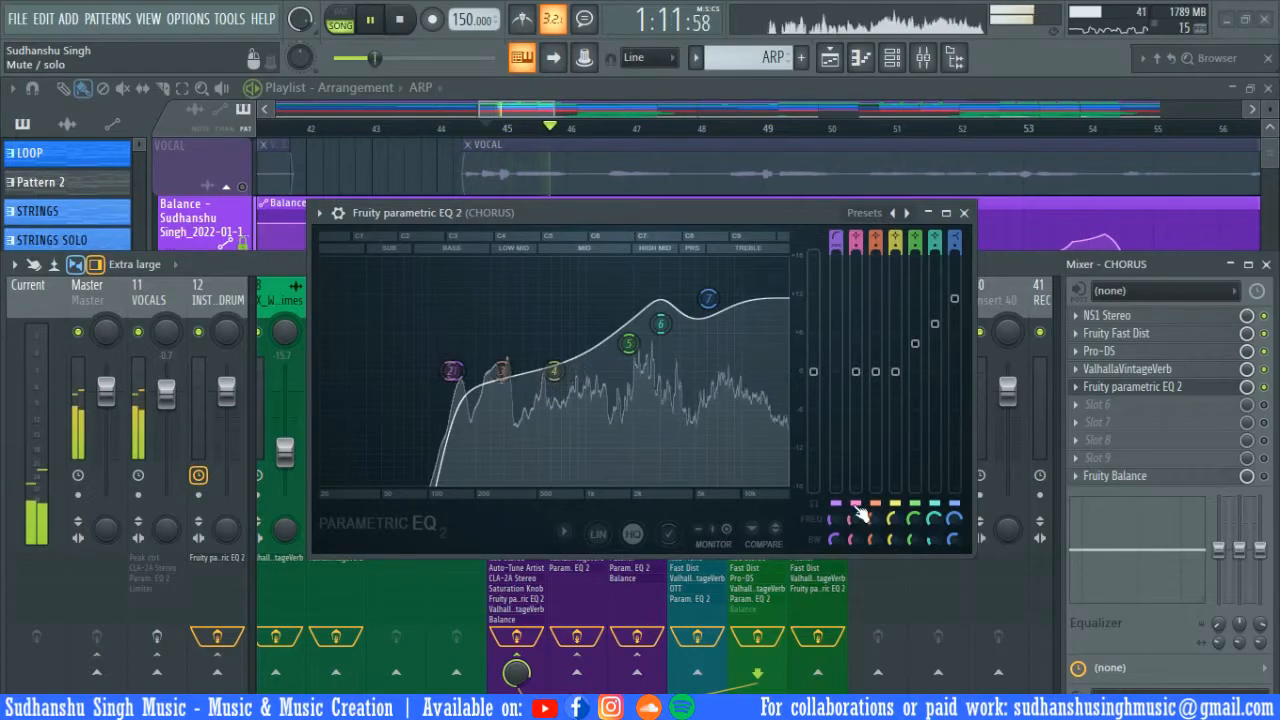
key(space)
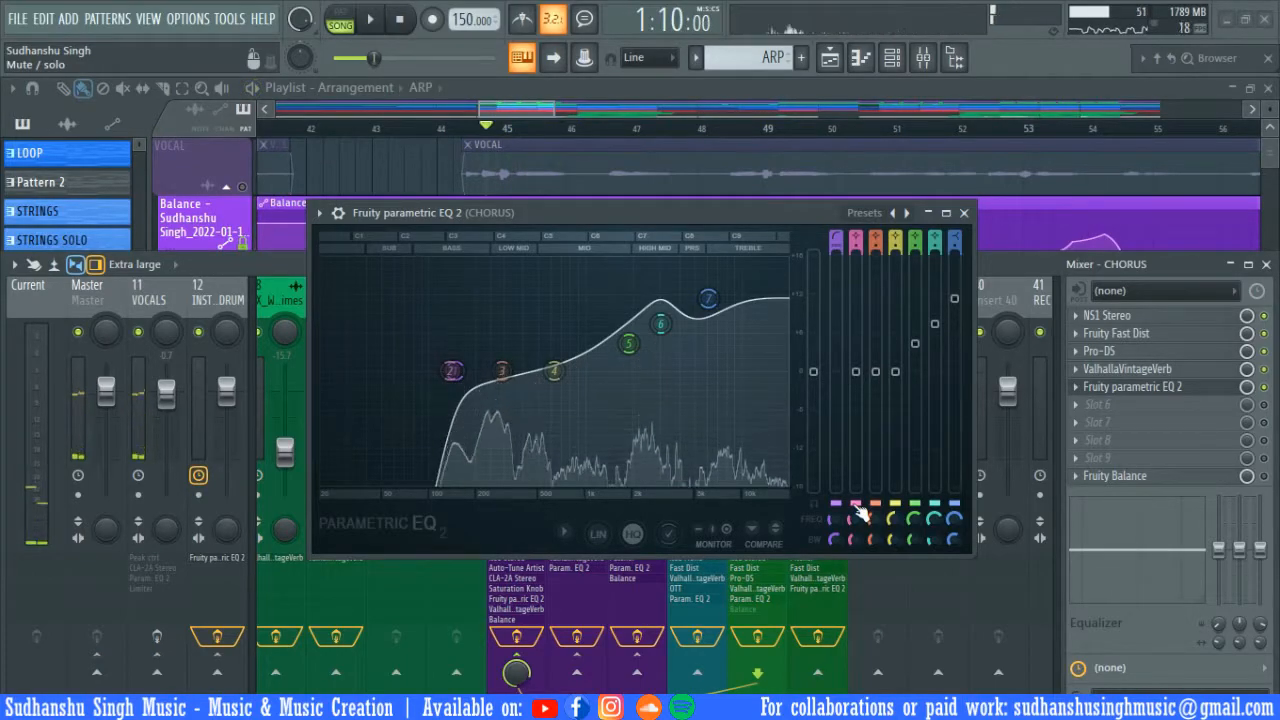
key(Escape)
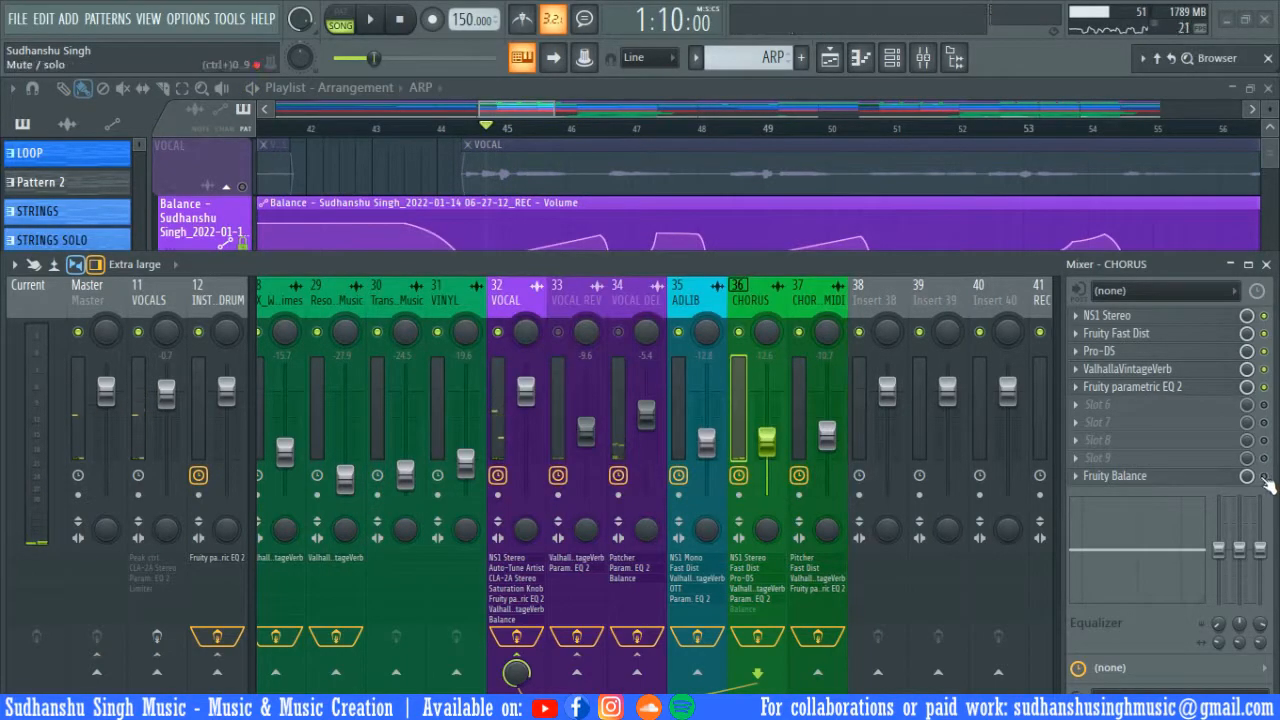
click(1175, 480)
key(Escape)
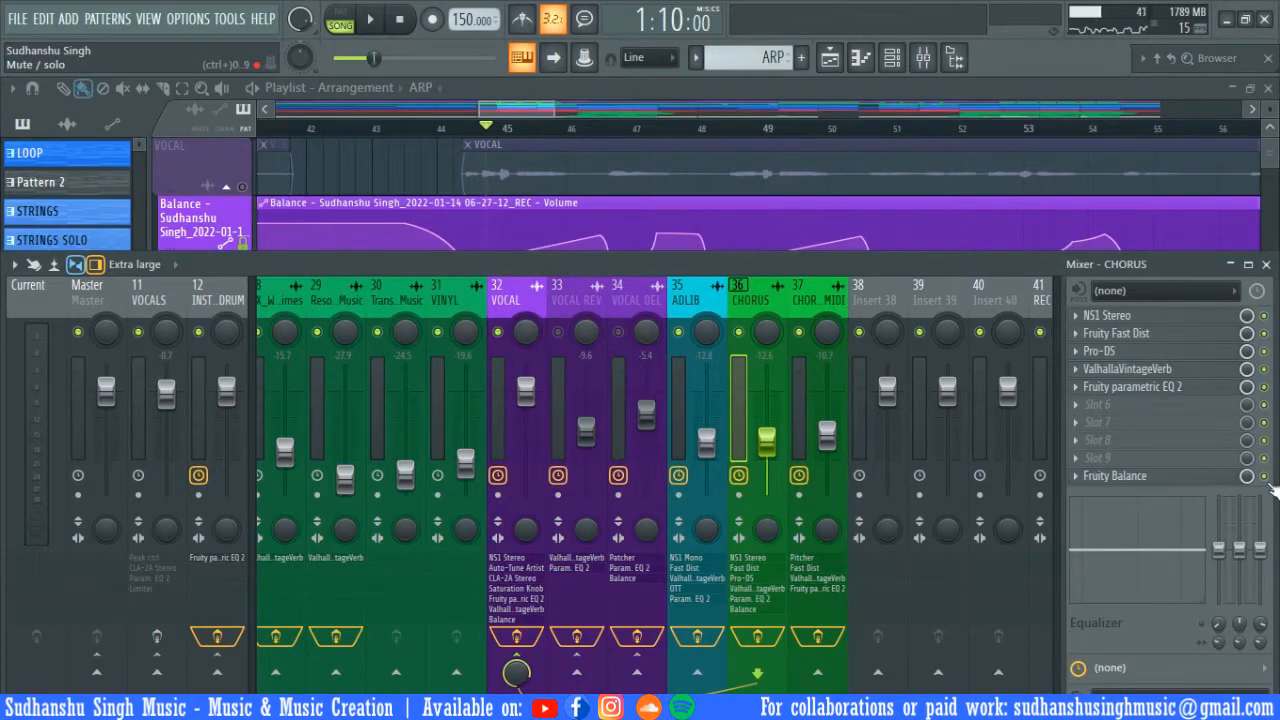
- Unmute the VOCAL track in the playlist and place the playhead at bar 44, just before the vocal clip
key(F9)
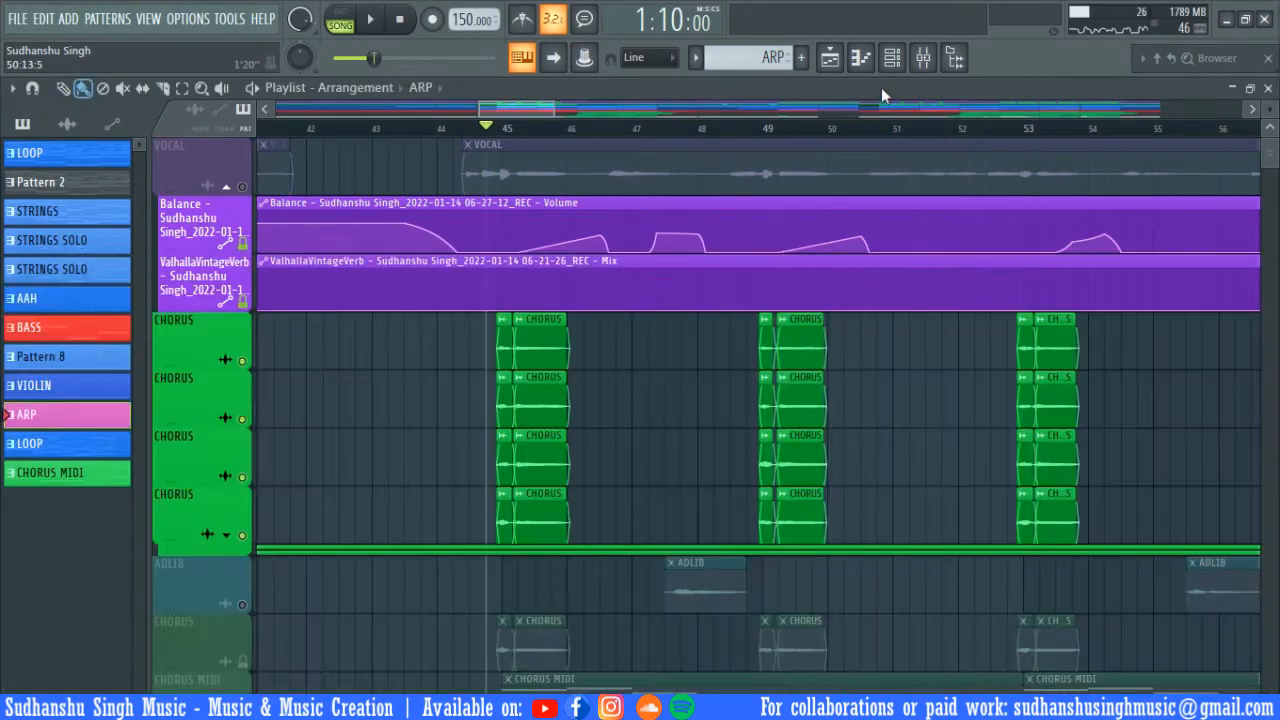
click(241, 186)
click(466, 129)
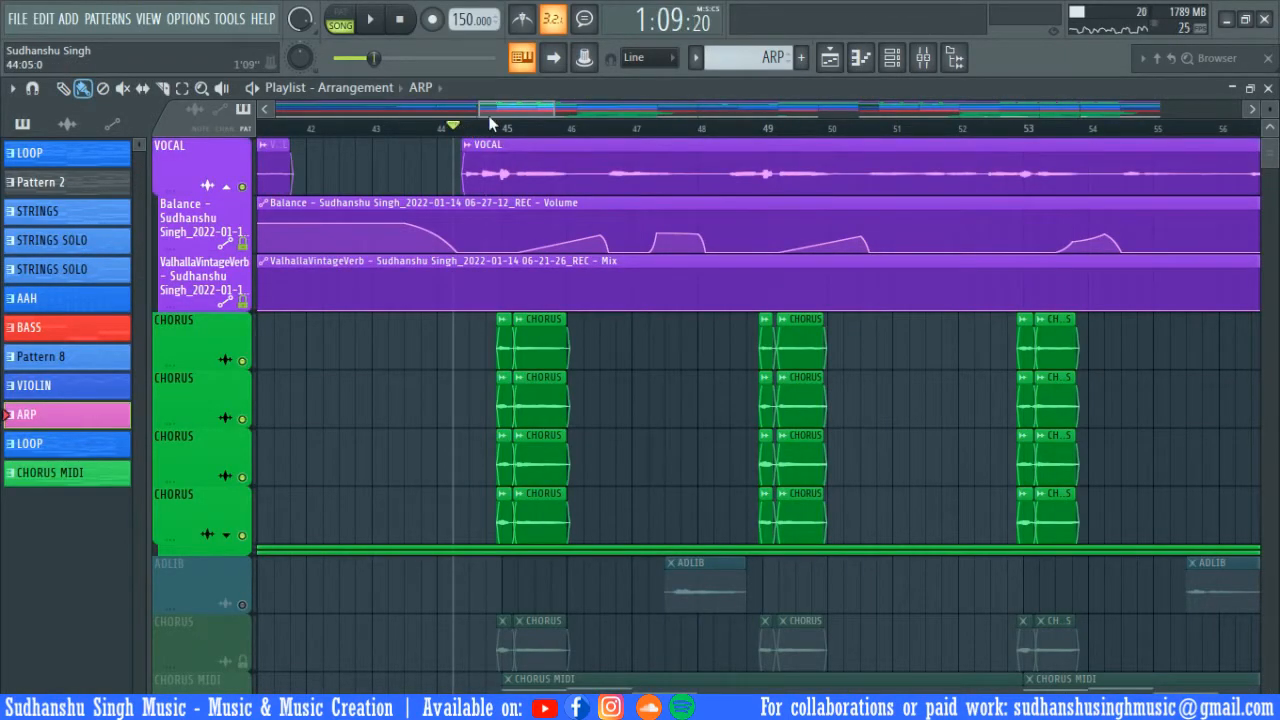
click(921, 60)
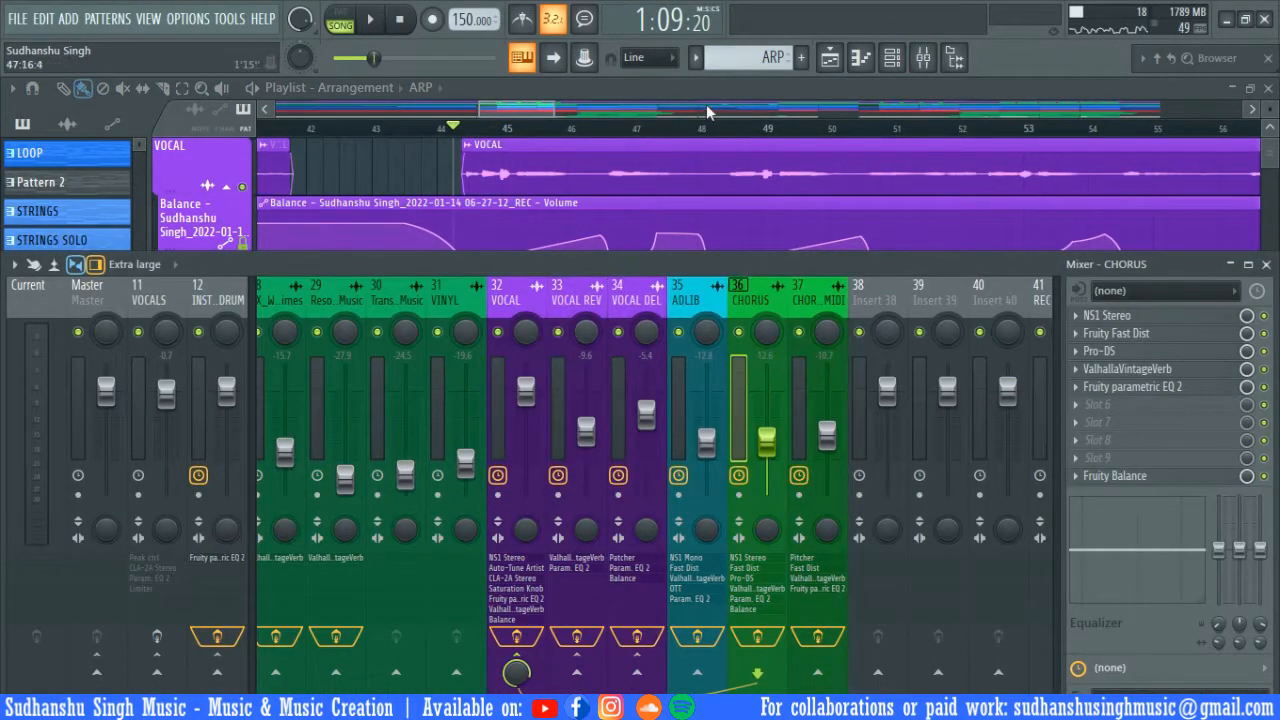
key(F9)
- Play the vocal together with the four CHORUS layers from bar 44 through about bar 60
key(space)
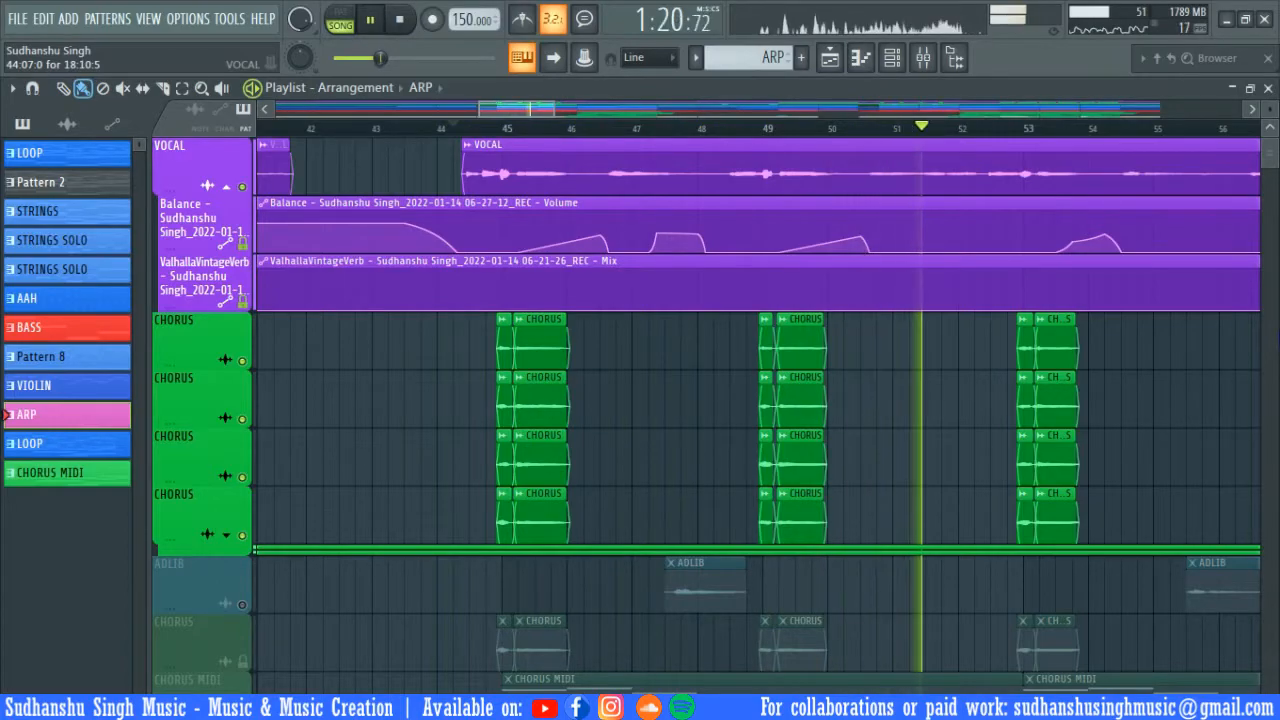
drag(1143, 235, 721, 294)
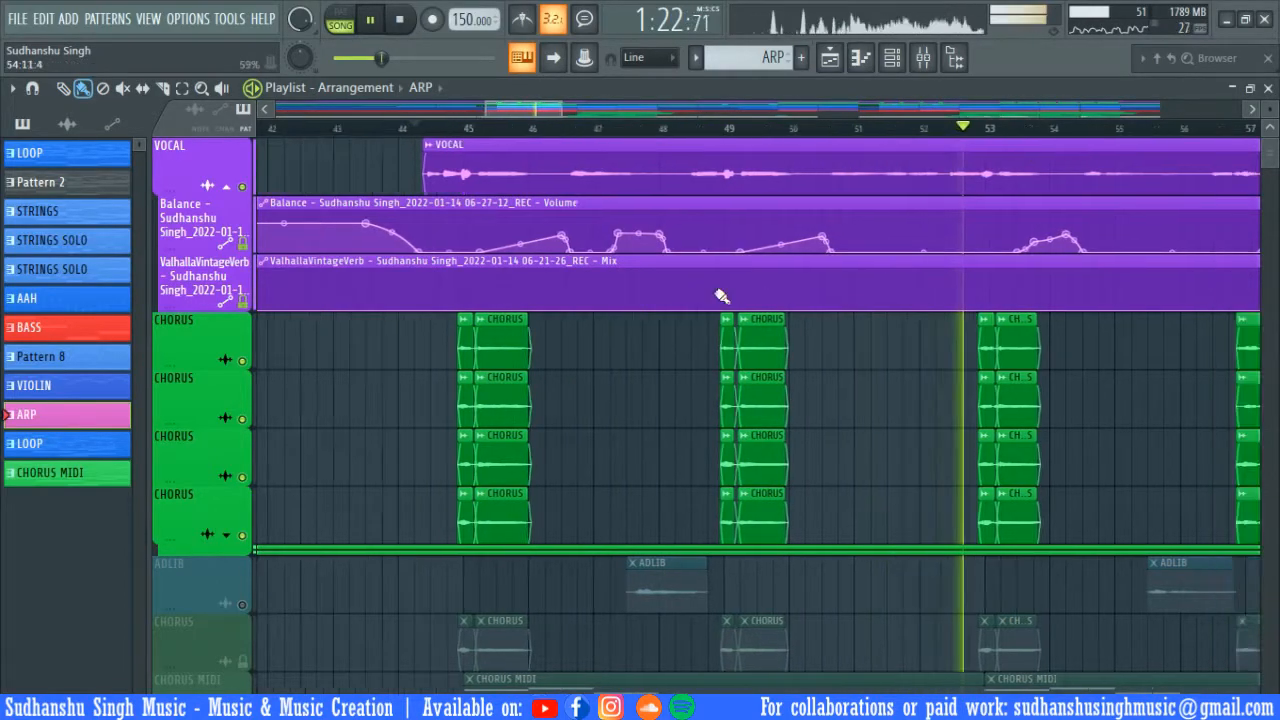
scroll(719, 290, down, 2)
drag(635, 184, 851, 233)
drag(869, 185, 805, 190)
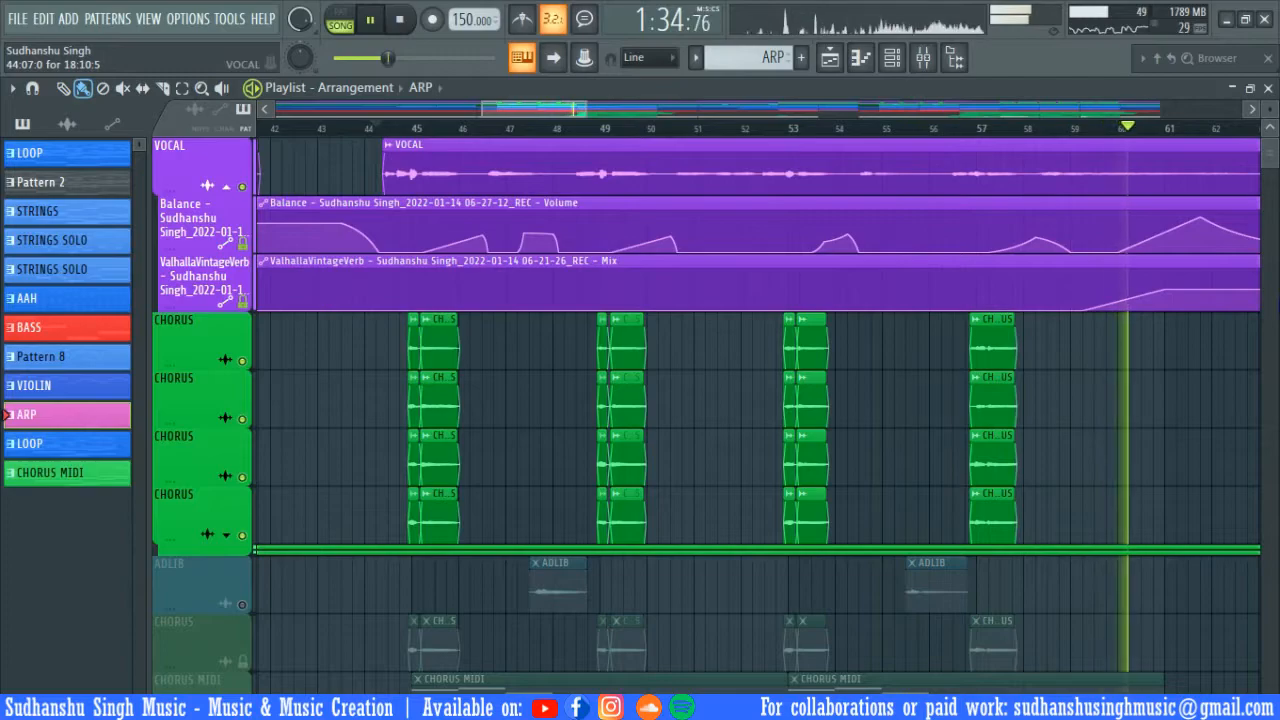
key(space)
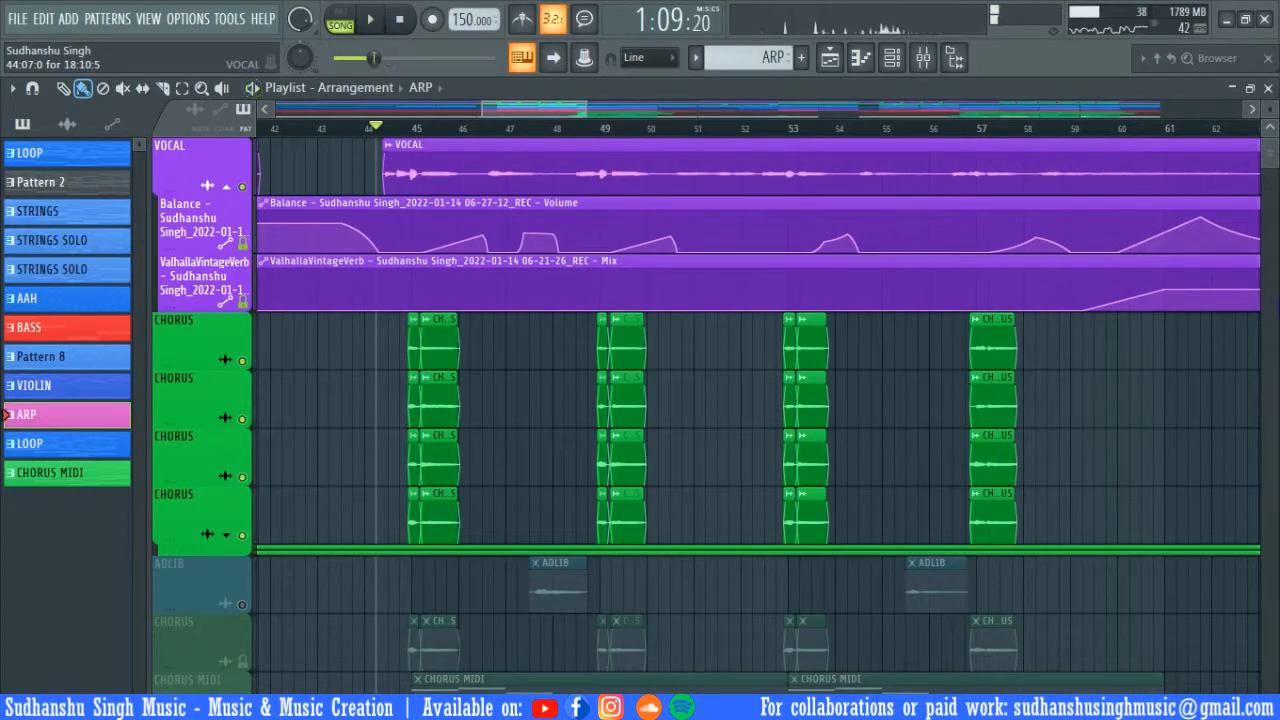
- Solo the ADLIB playlist track and play both of its clips, starting around bars 47 and 55
scroll(366, 517, down, 2)
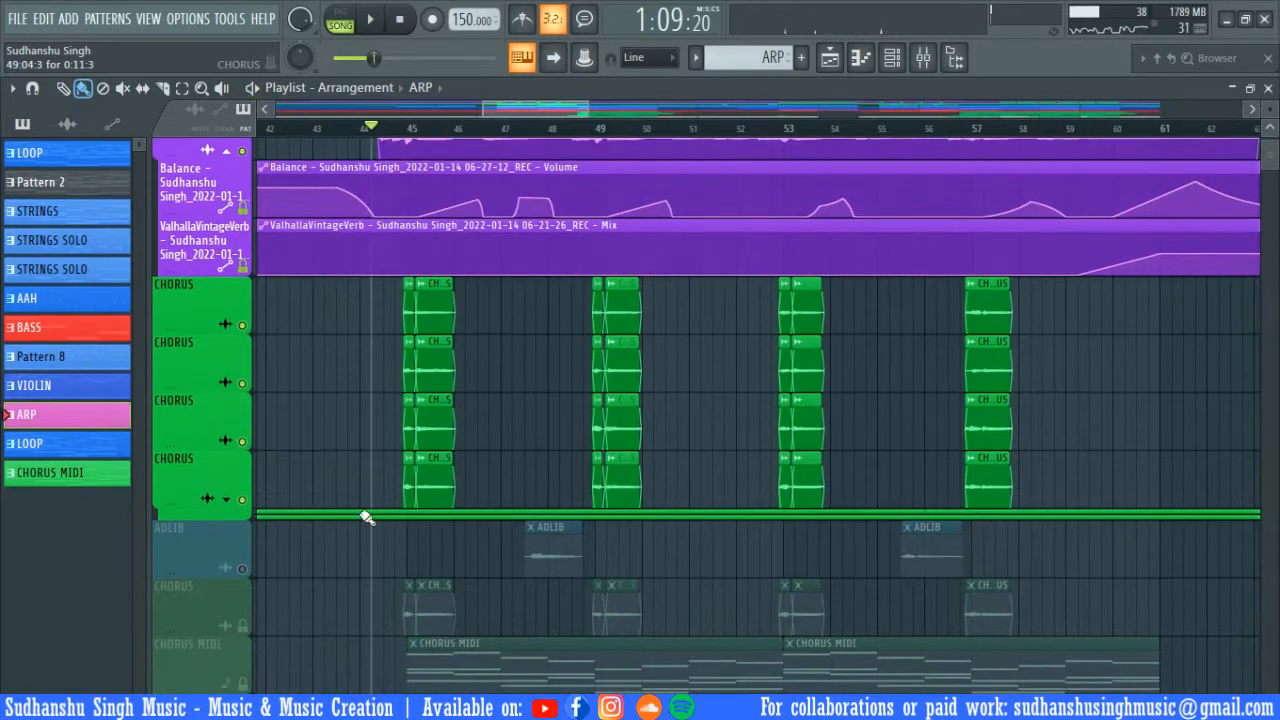
ctrl+click(241, 487)
click(507, 130)
key(space)
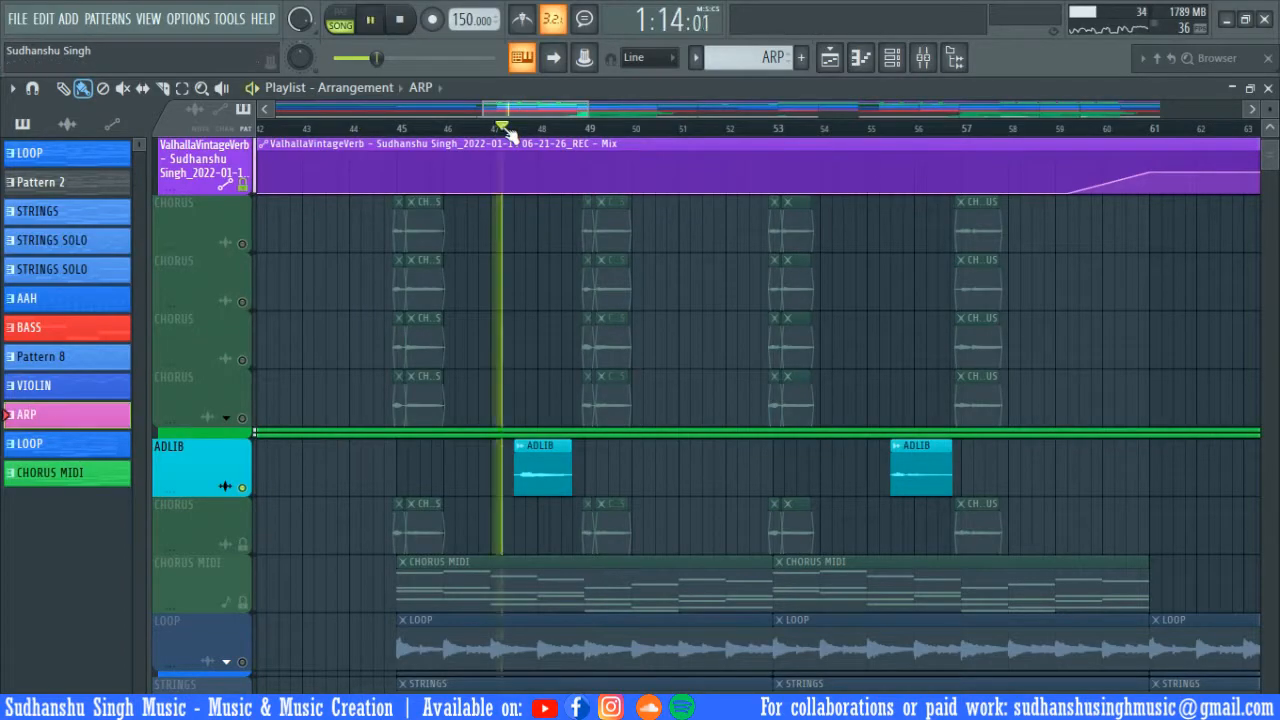
click(897, 130)
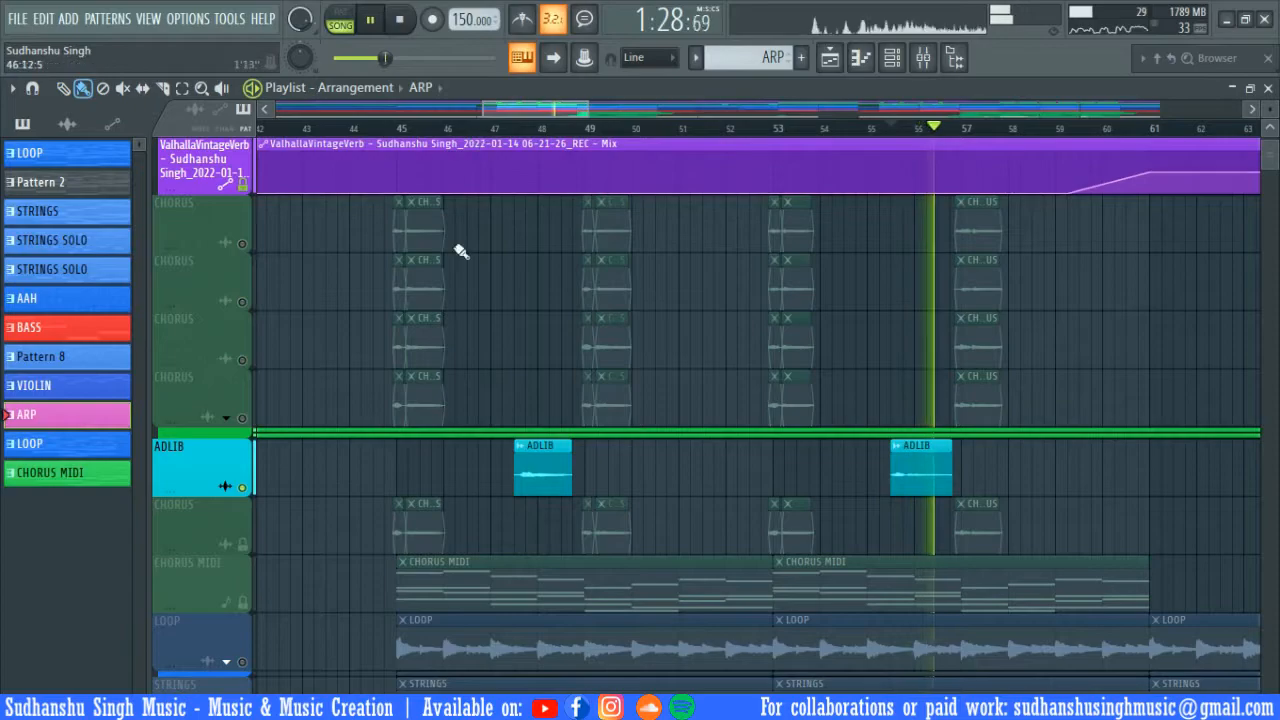
key(space)
- Place the playhead at bar 47 and bypass all effects on the ADLIB mixer track
scroll(461, 251, up, 2)
click(368, 131)
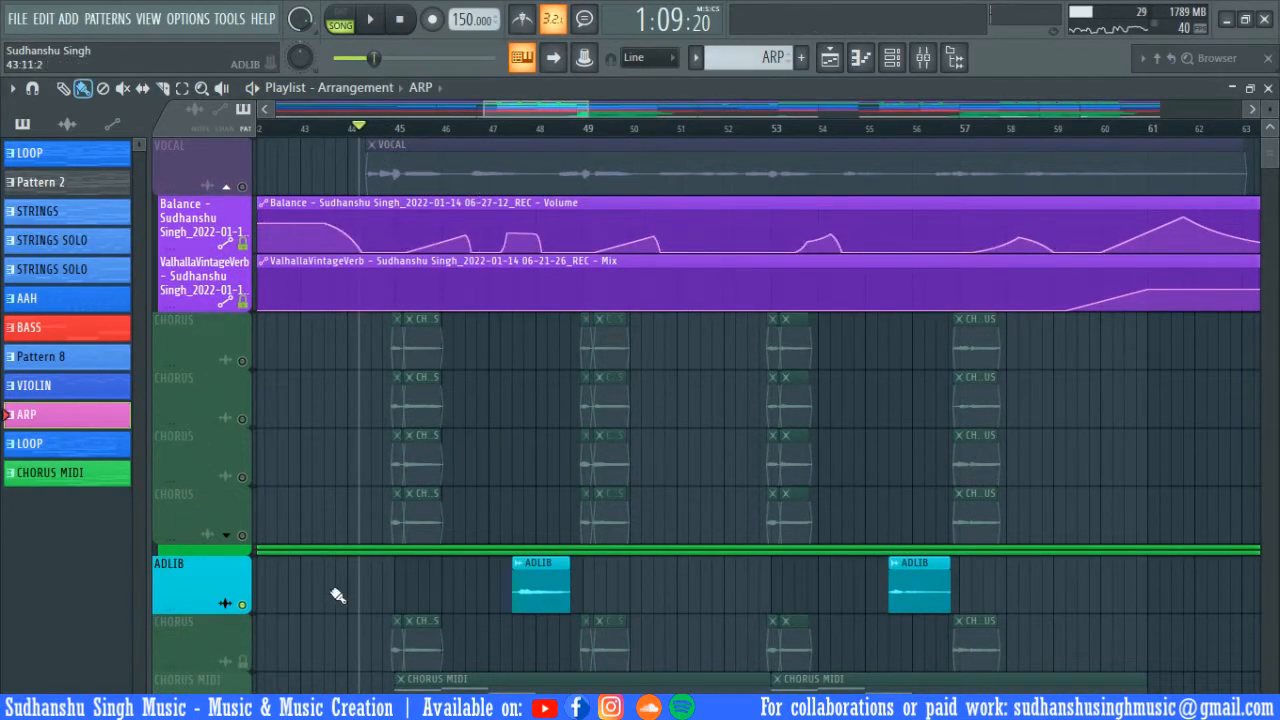
click(508, 138)
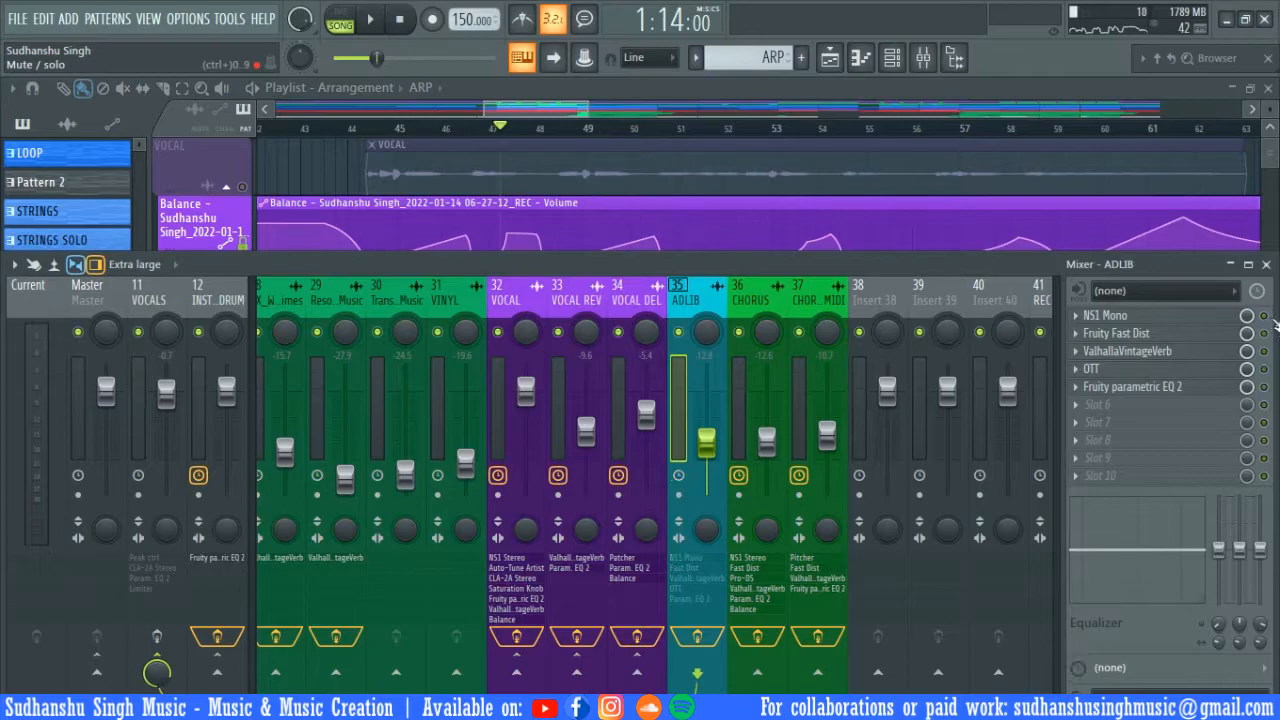
key(F9)
- Examine the pitch shift setting of the first ADLIB clip and play the clip without effects
double_click(552, 591)
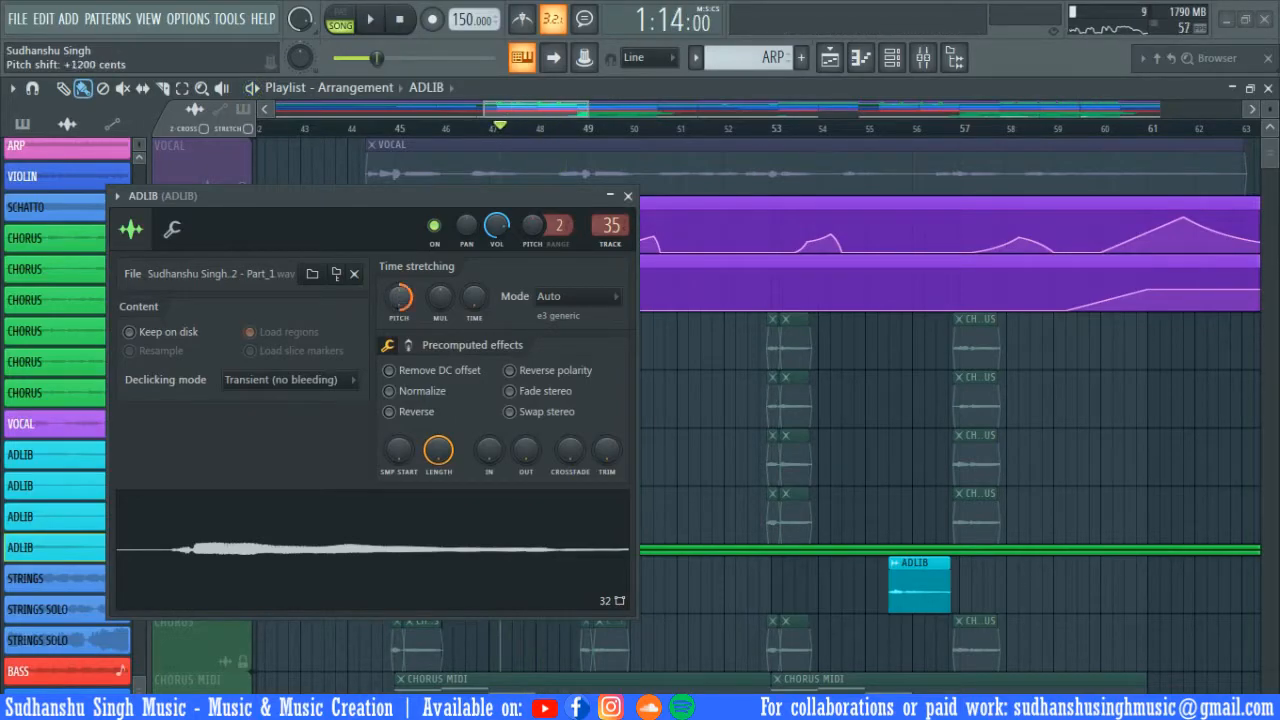
key(space)
click(628, 196)
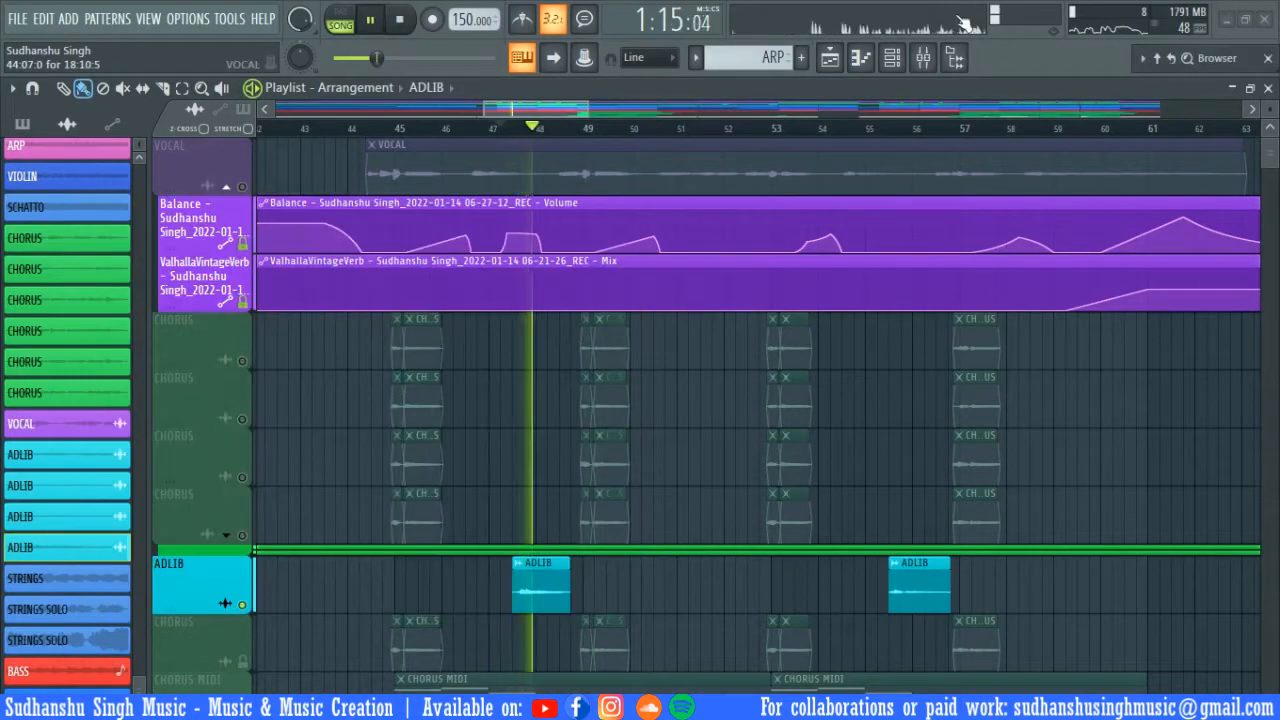
- Enable NS1 Mono and Fruity Fast Dist on the ADLIB mixer track and audition the ad-lib through the distortion
click(923, 57)
key(space)
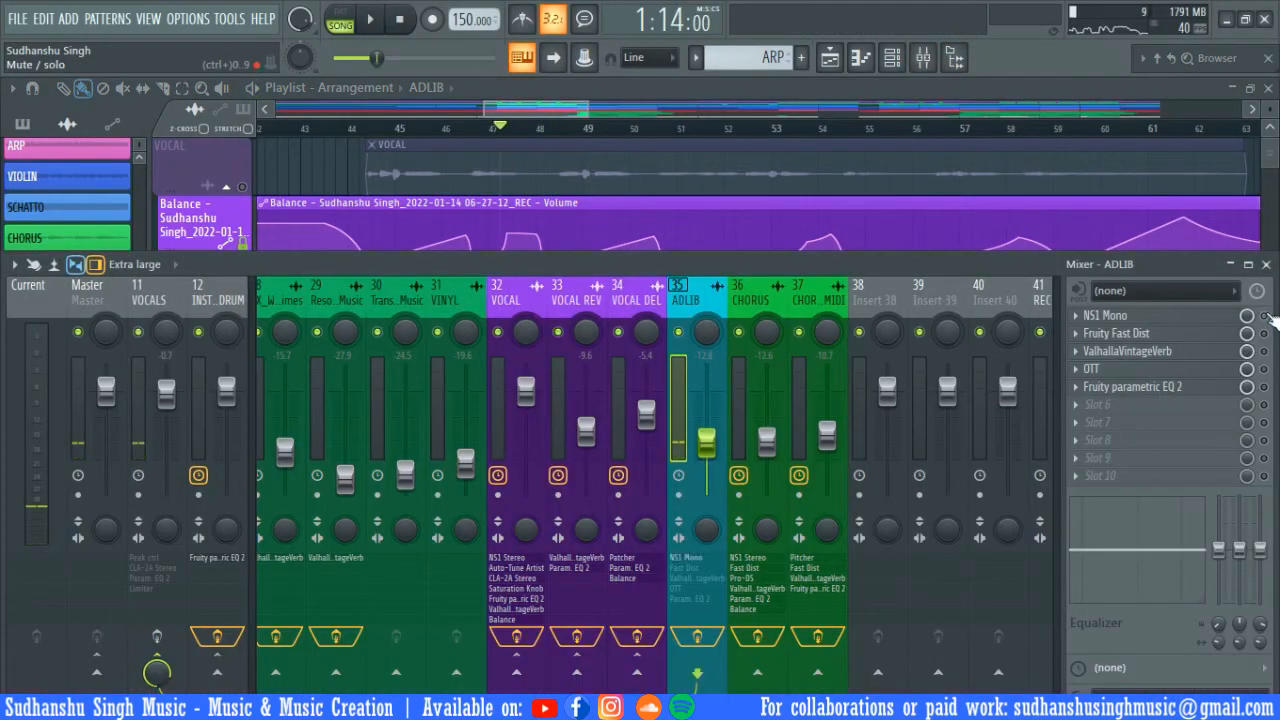
click(1186, 335)
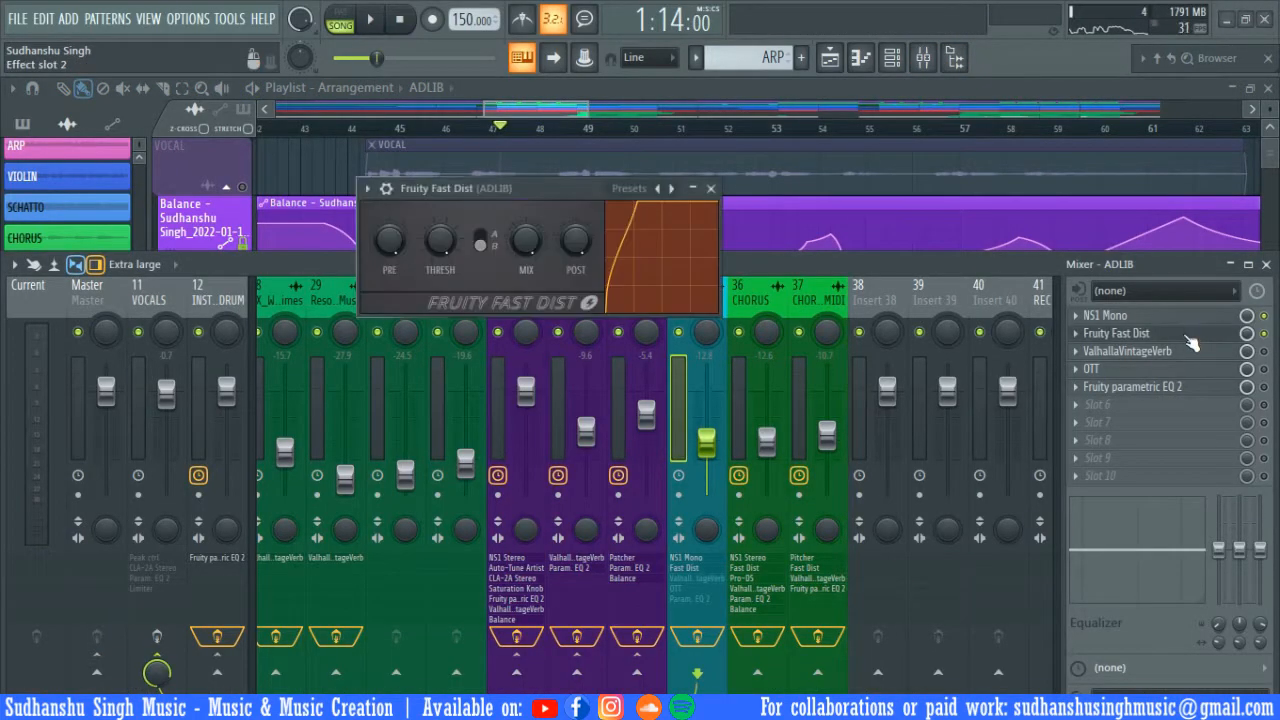
drag(528, 188, 592, 207)
key(space)
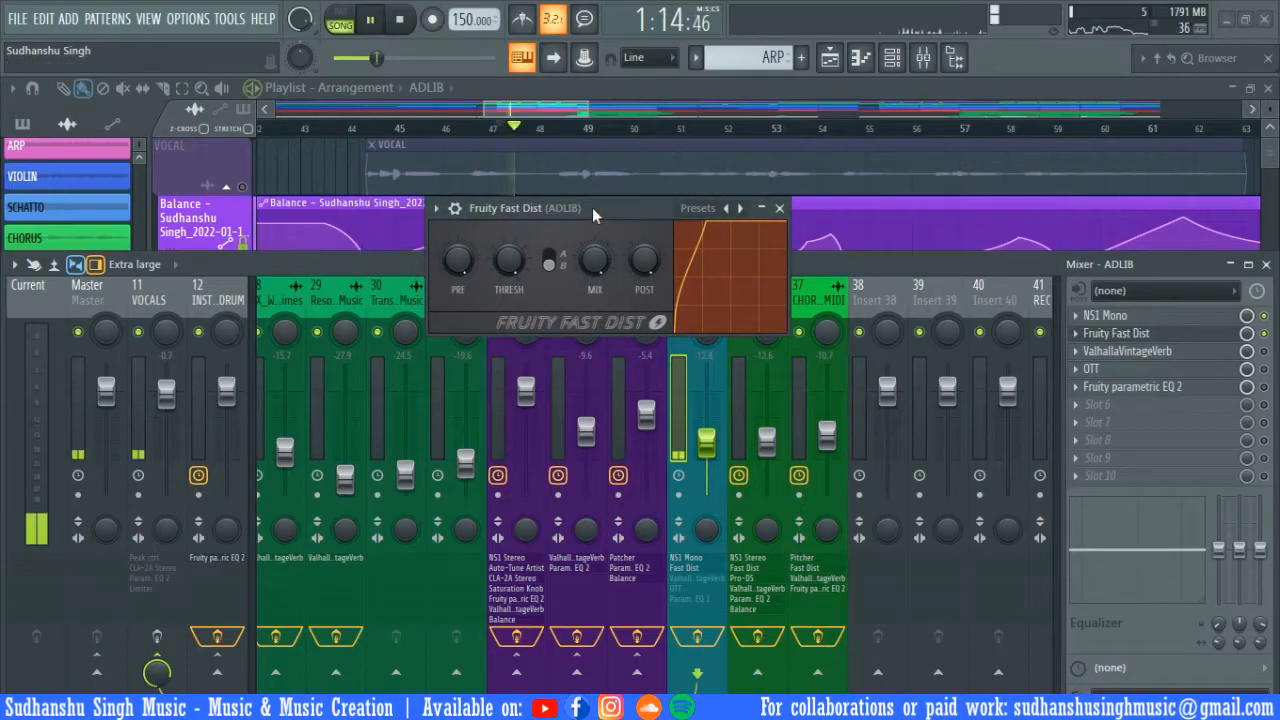
click(1116, 333)
key(space)
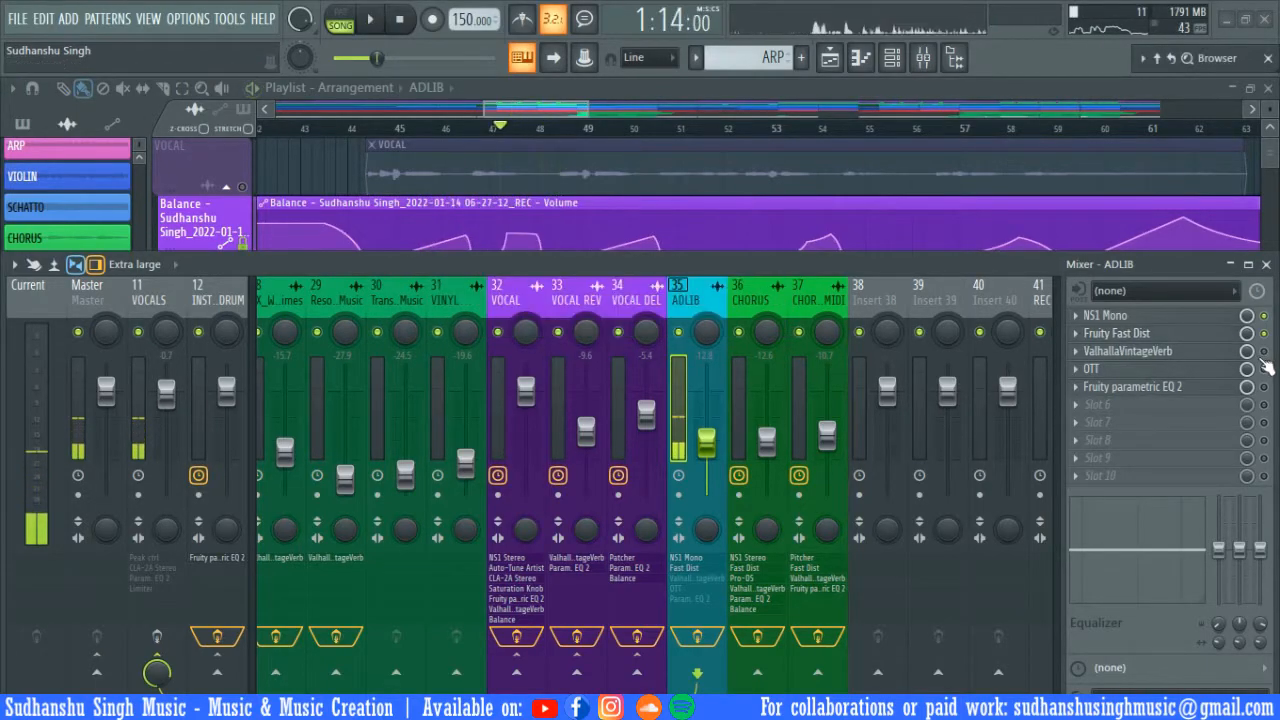
- Enable ValhallaVintageVerb on the ADLIB mixer track and audition the ad-lib with its reverb
click(1160, 360)
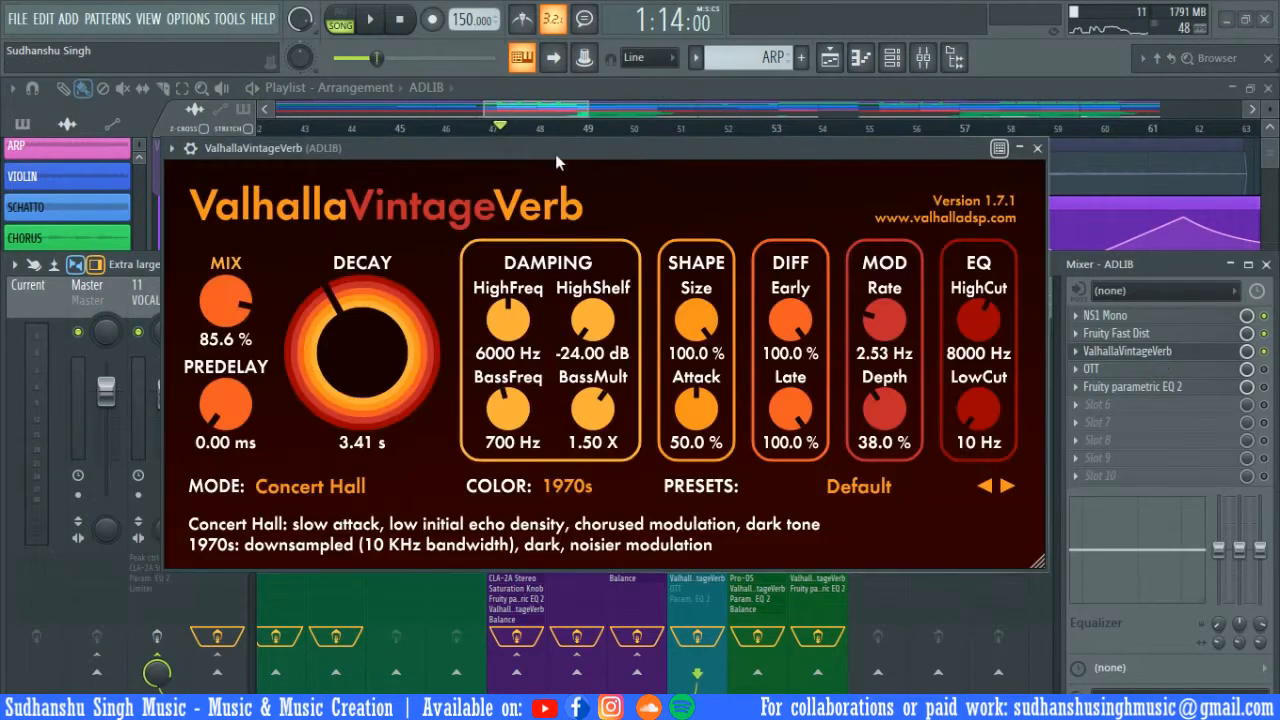
key(space)
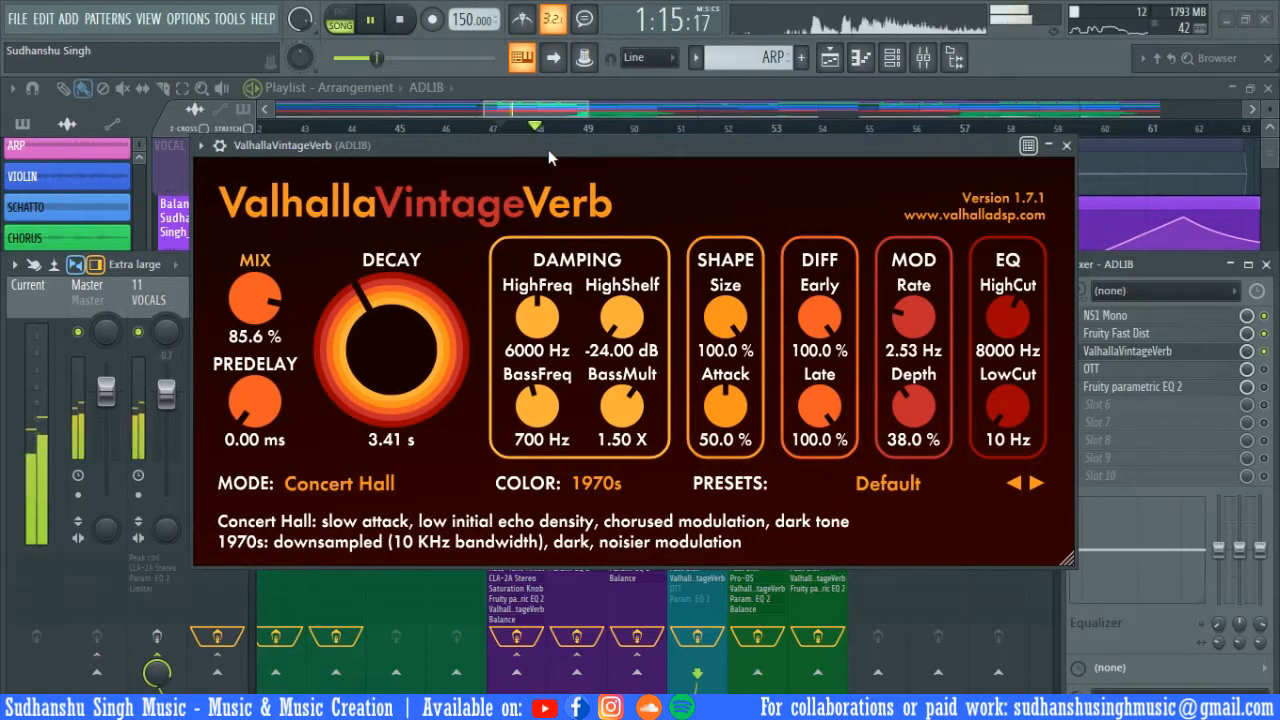
key(Escape)
key(space)
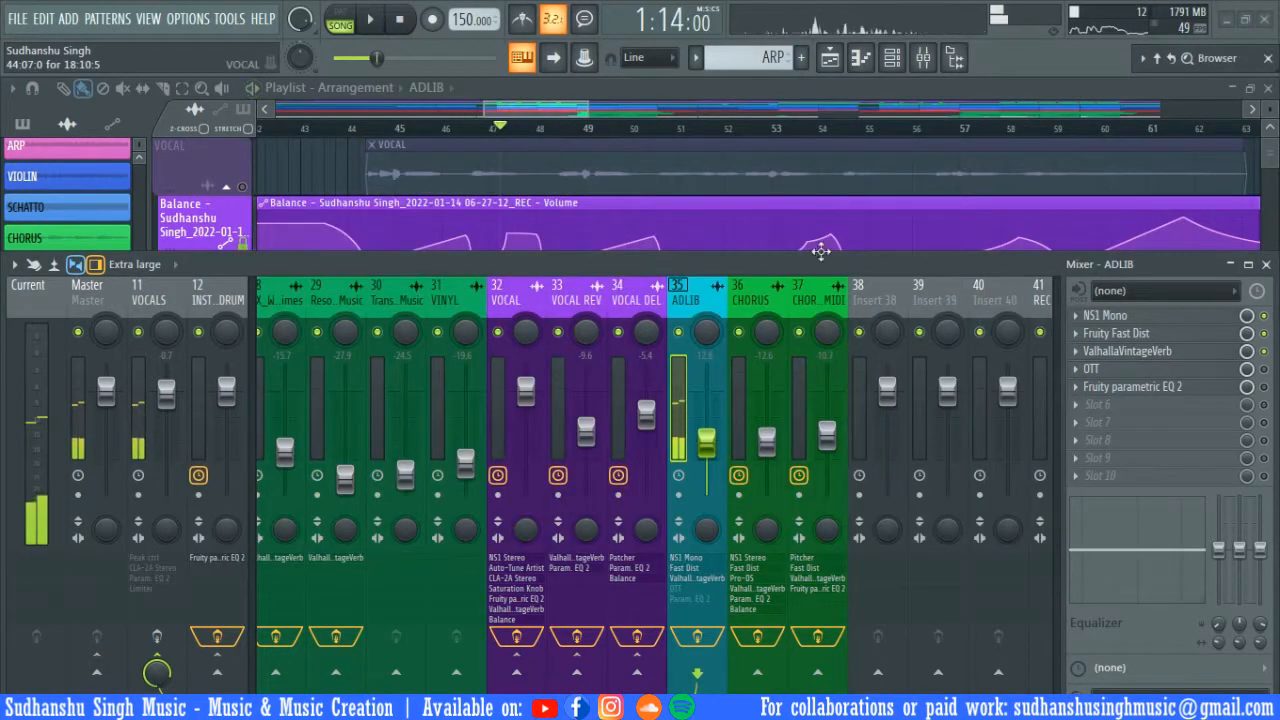
- Enable the OTT compressor on the ADLIB mixer track and audition the ad-lib through it
click(1168, 377)
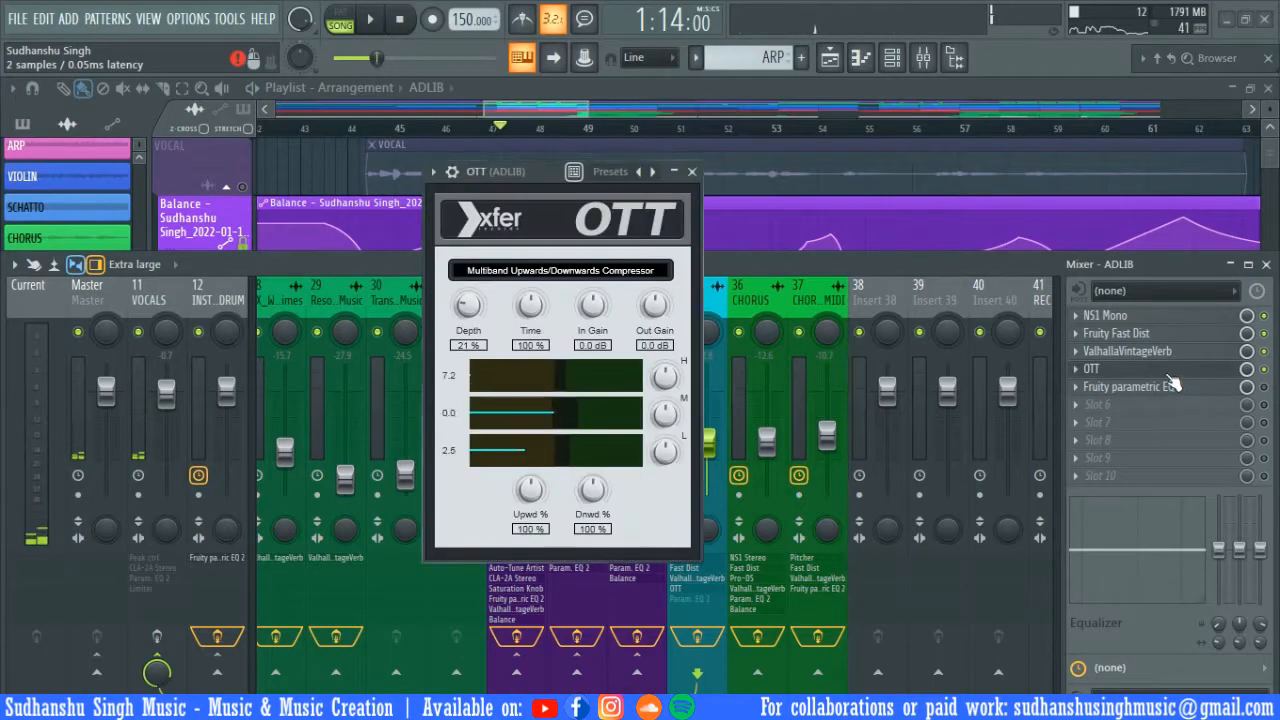
key(space)
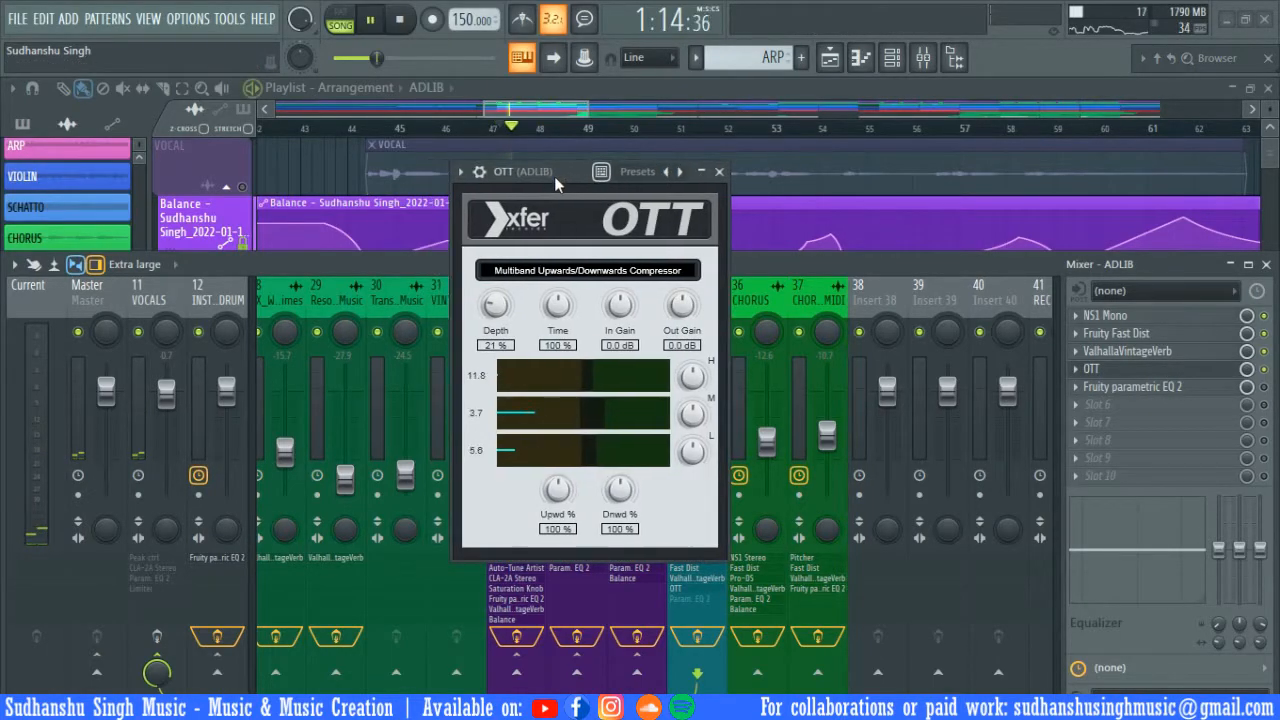
key(Escape)
key(space)
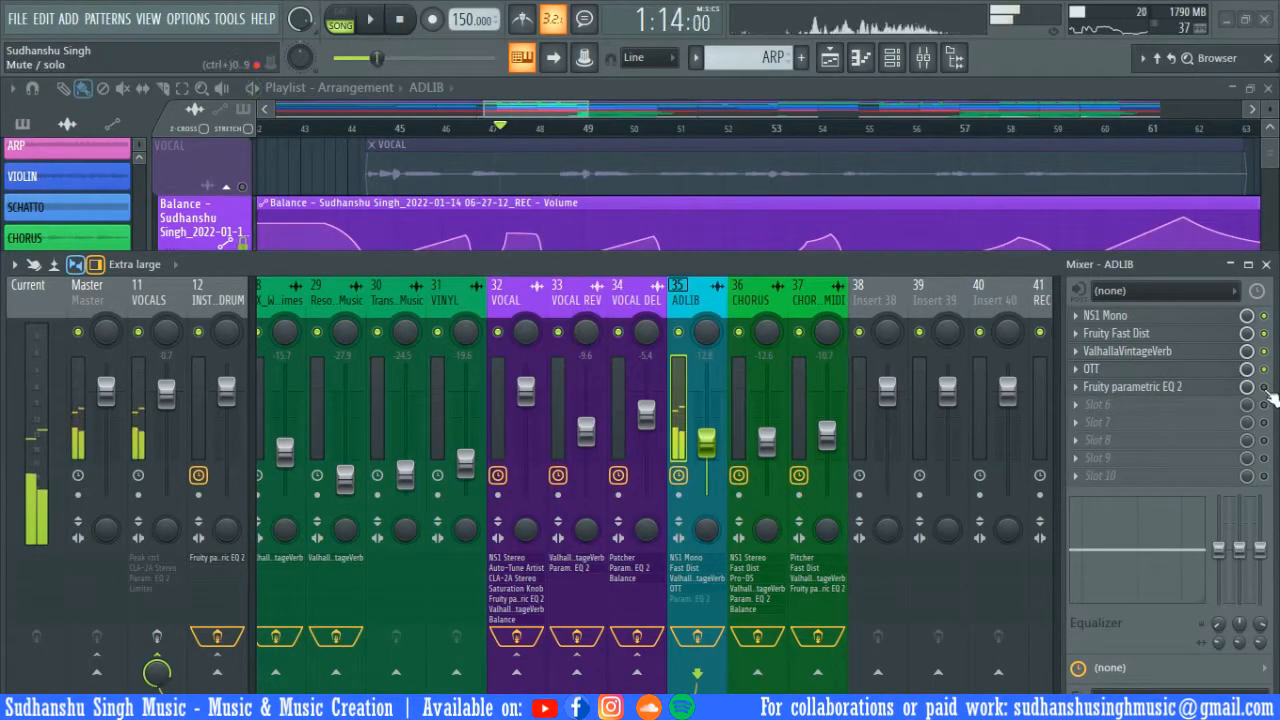
- Enable Fruity parametric EQ 2 on the ADLIB mixer track, view its curve, and audition the ad-lib through it
click(1174, 389)
key(space)
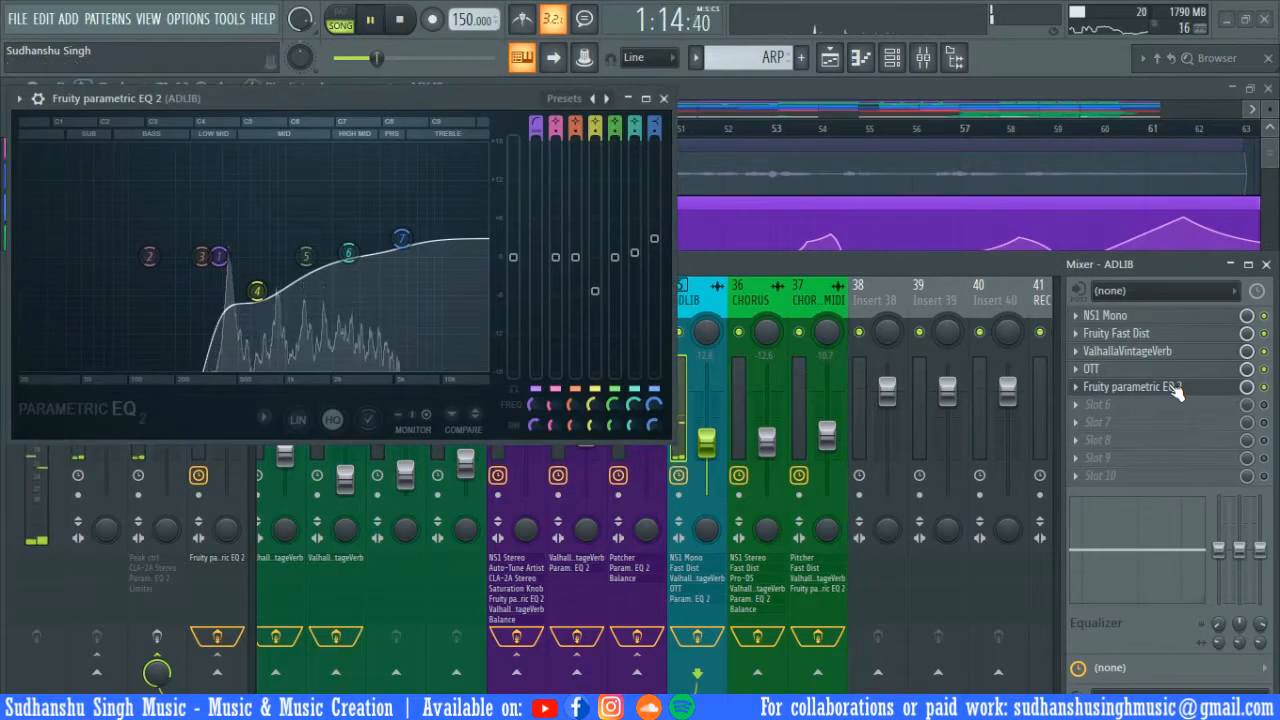
key(space)
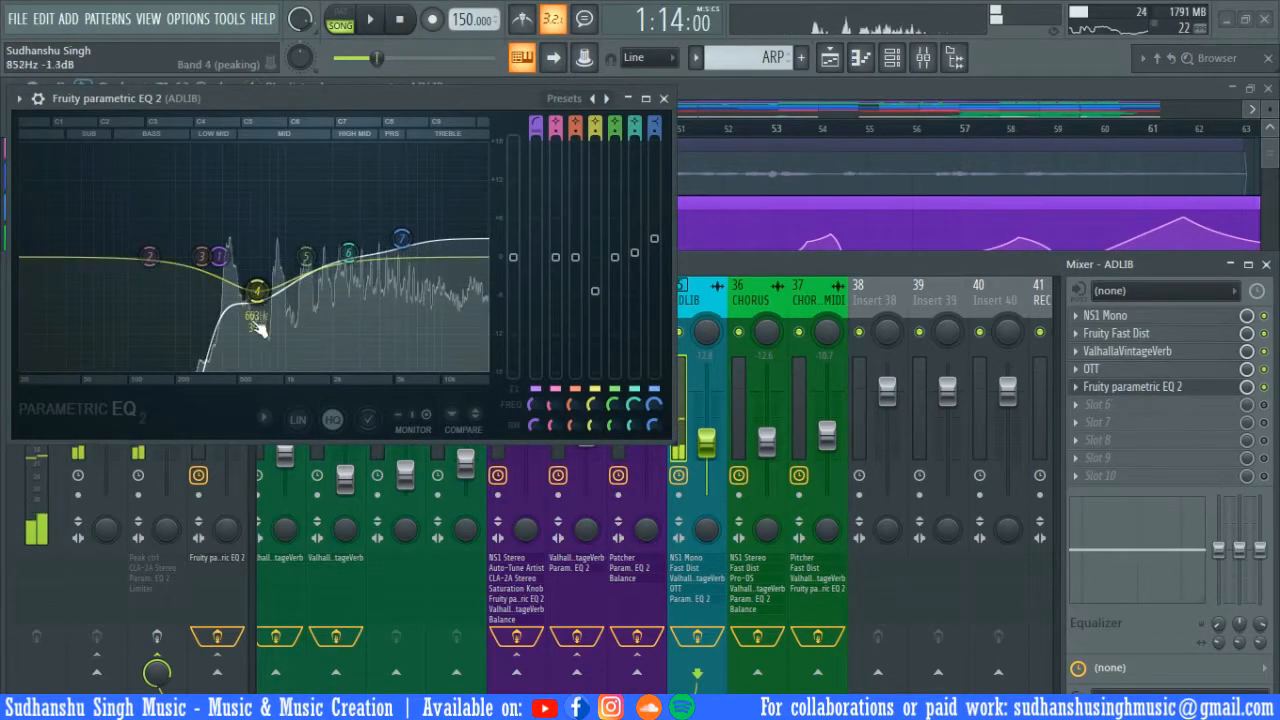
key(Escape)
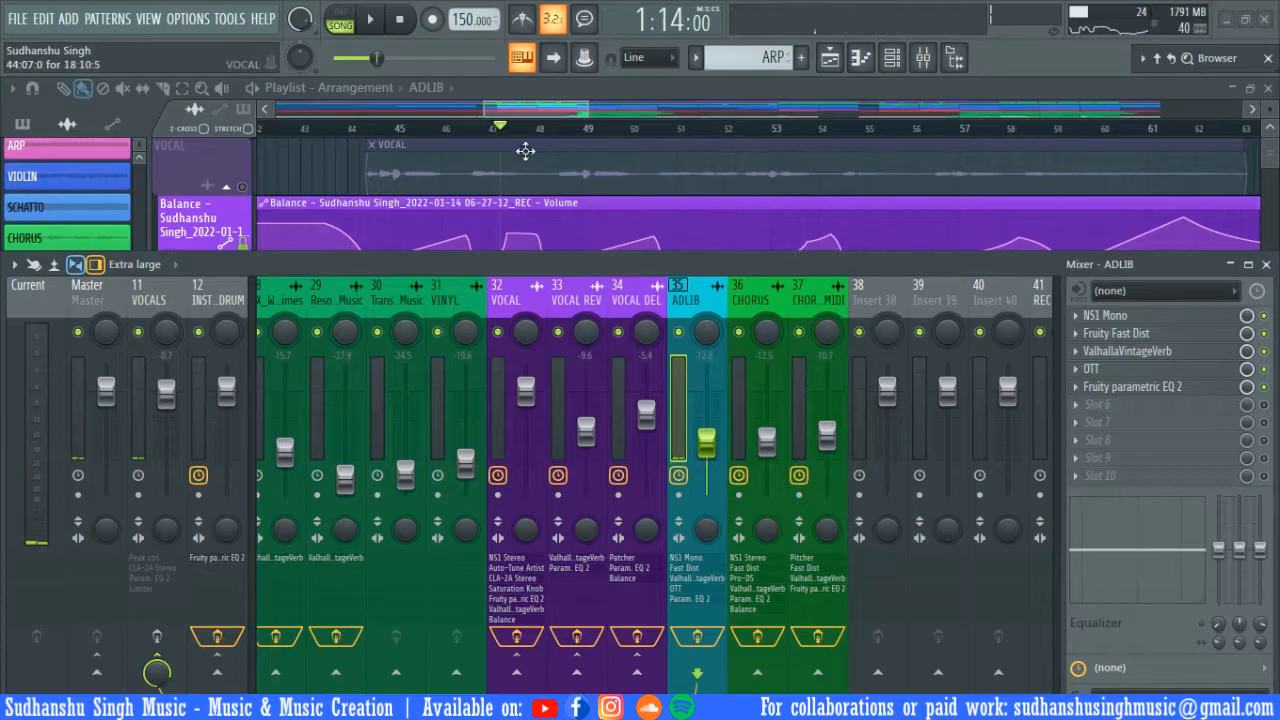
key(space)
key(F9)
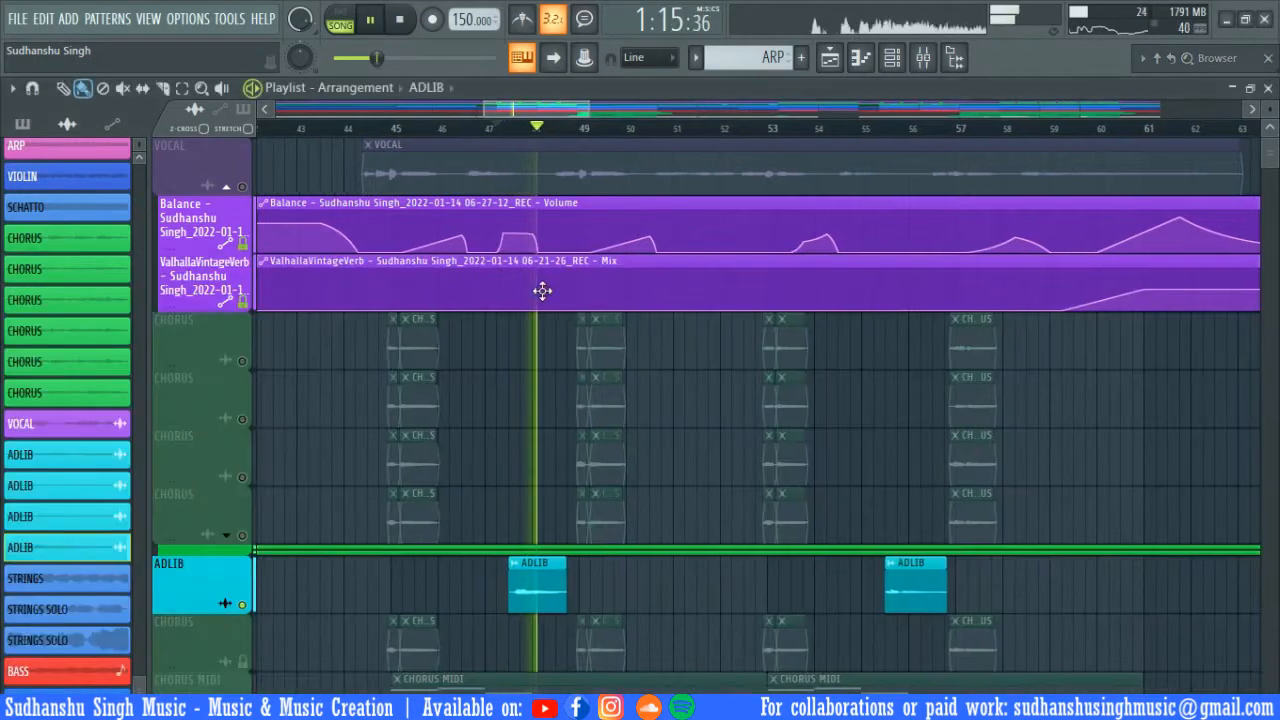
key(space)
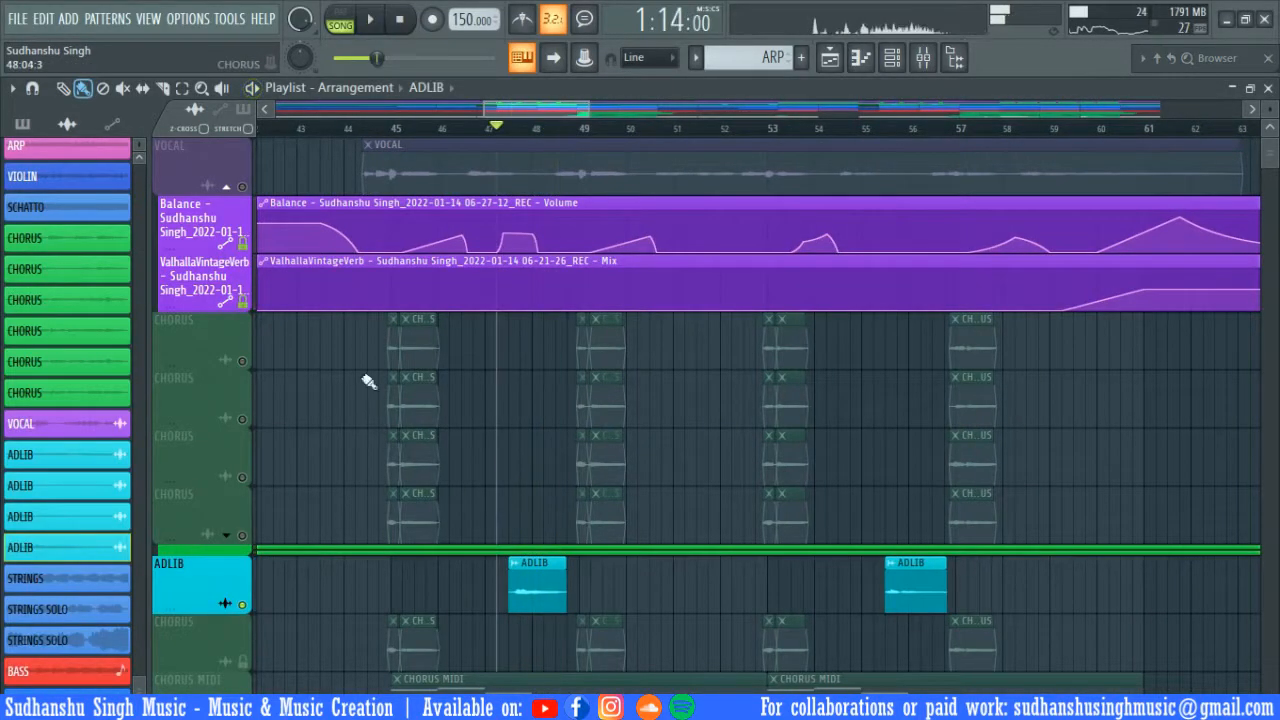
- Unmute the VOCAL, the four CHORUS tracks and the ADLIB track in the playlist, and play all vocals together
ctrl+click(242, 186)
ctrl+click(242, 186)
click(242, 360)
click(242, 418)
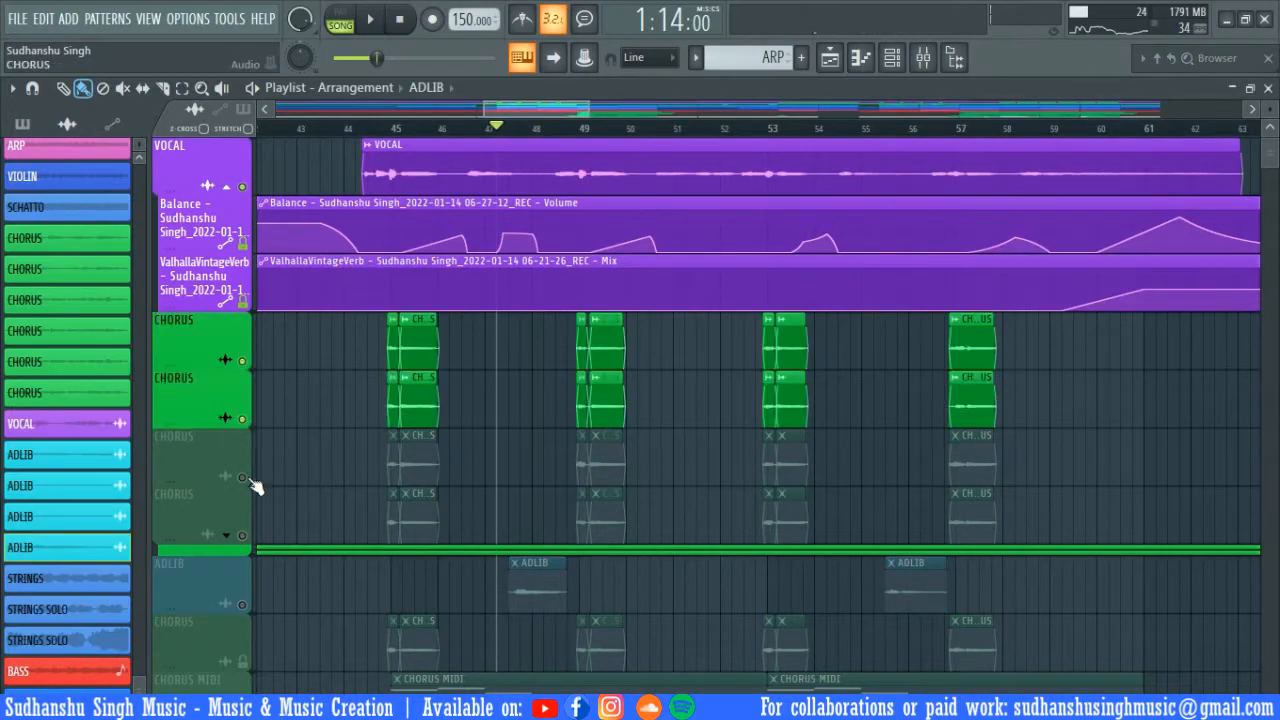
click(242, 477)
click(242, 535)
click(242, 604)
key(space)
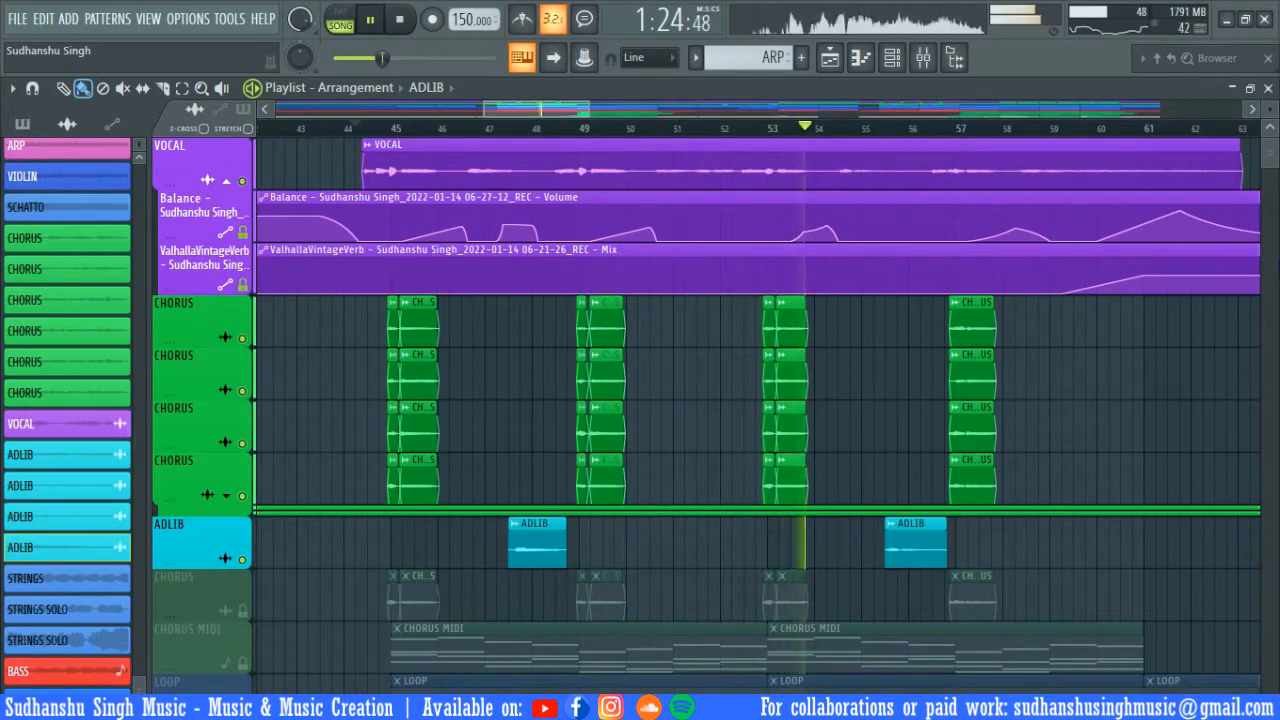
key(space)
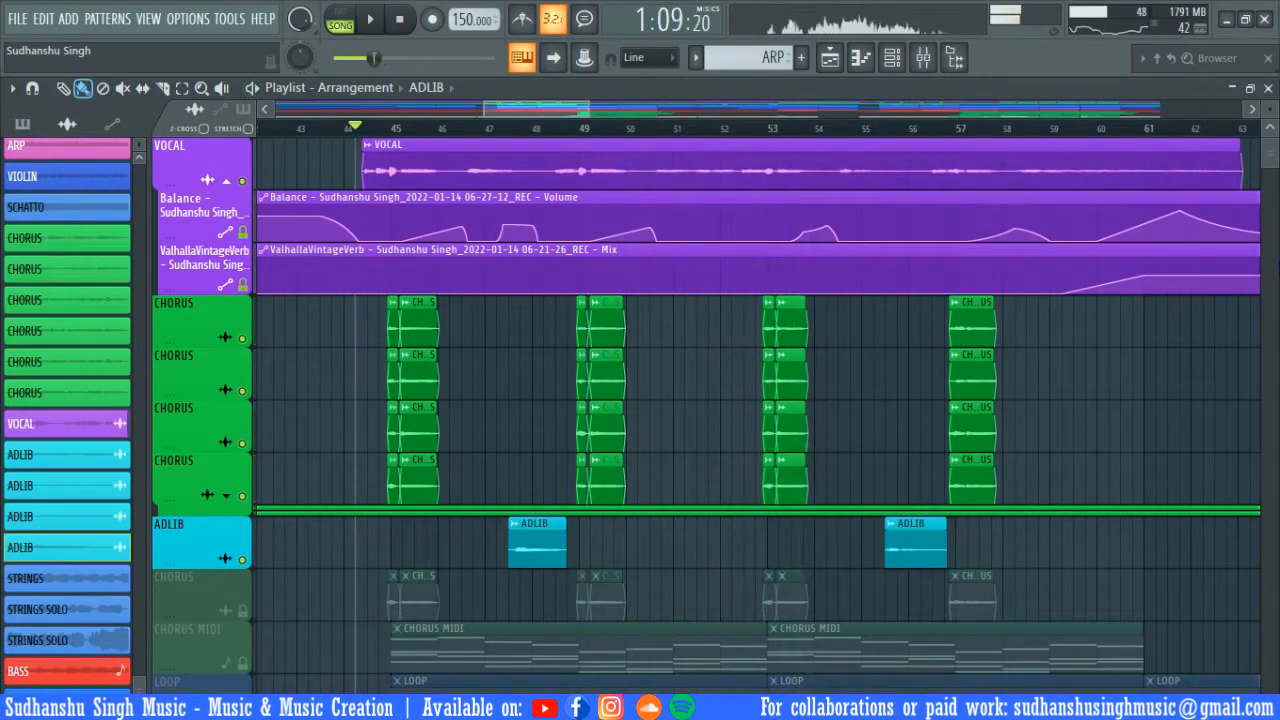
- Enable Fruity peak controller on the VOCALS mixer track and view its settings
click(934, 56)
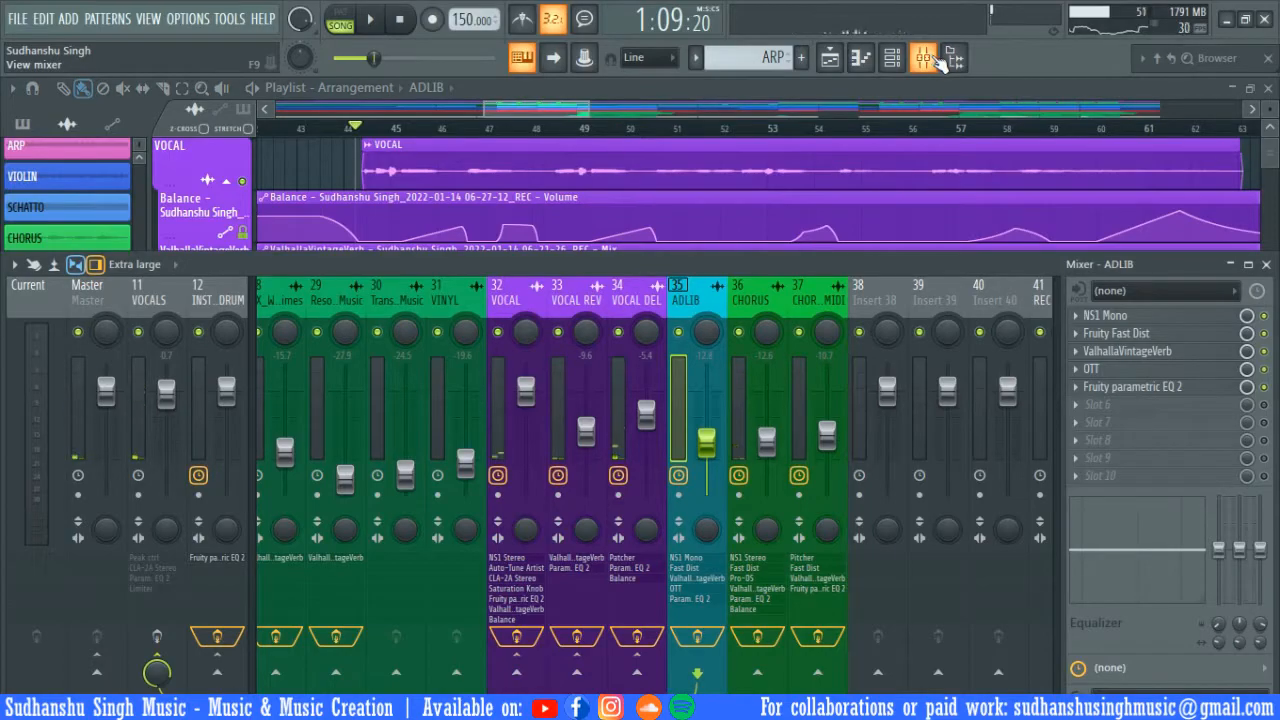
click(143, 293)
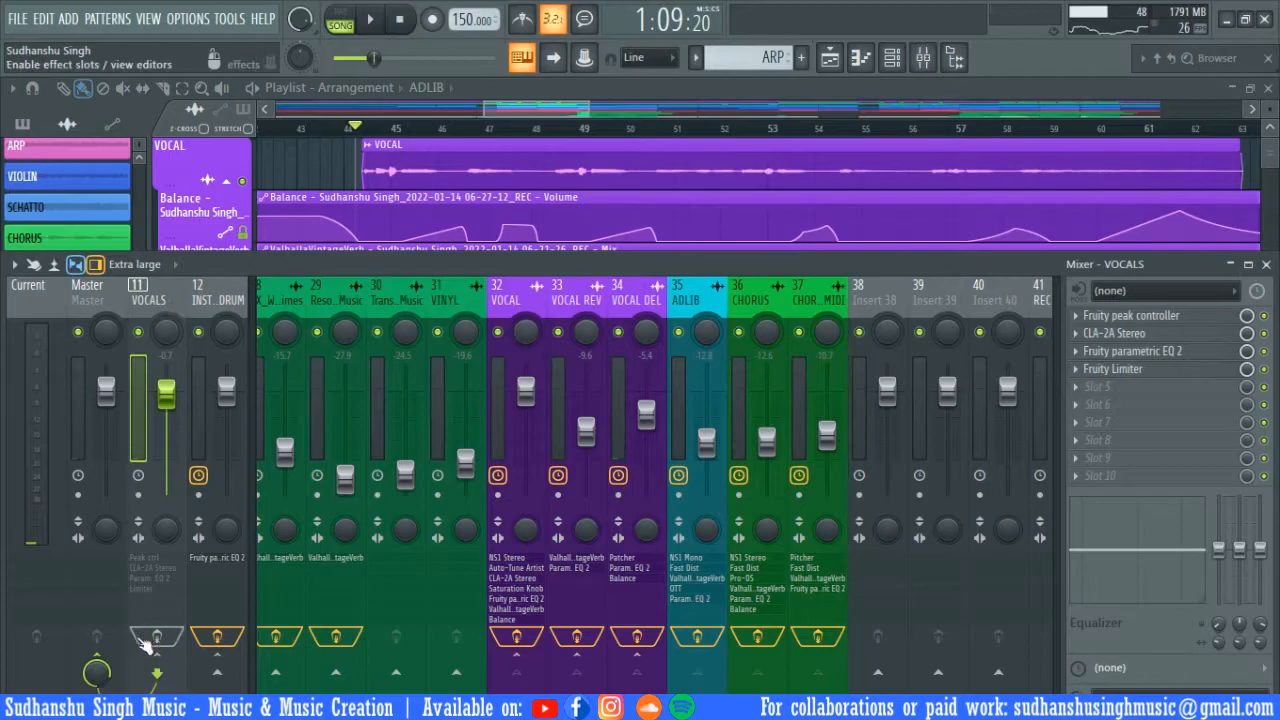
click(1215, 322)
drag(820, 413, 656, 291)
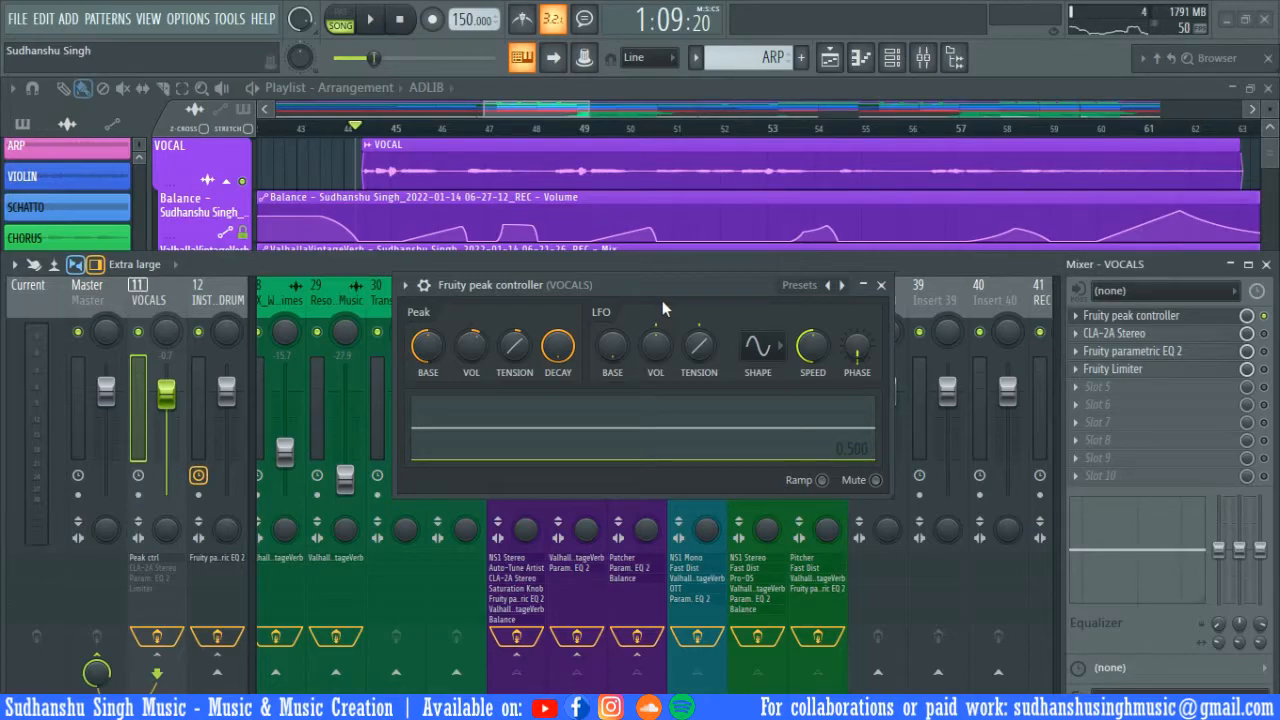
key(Escape)
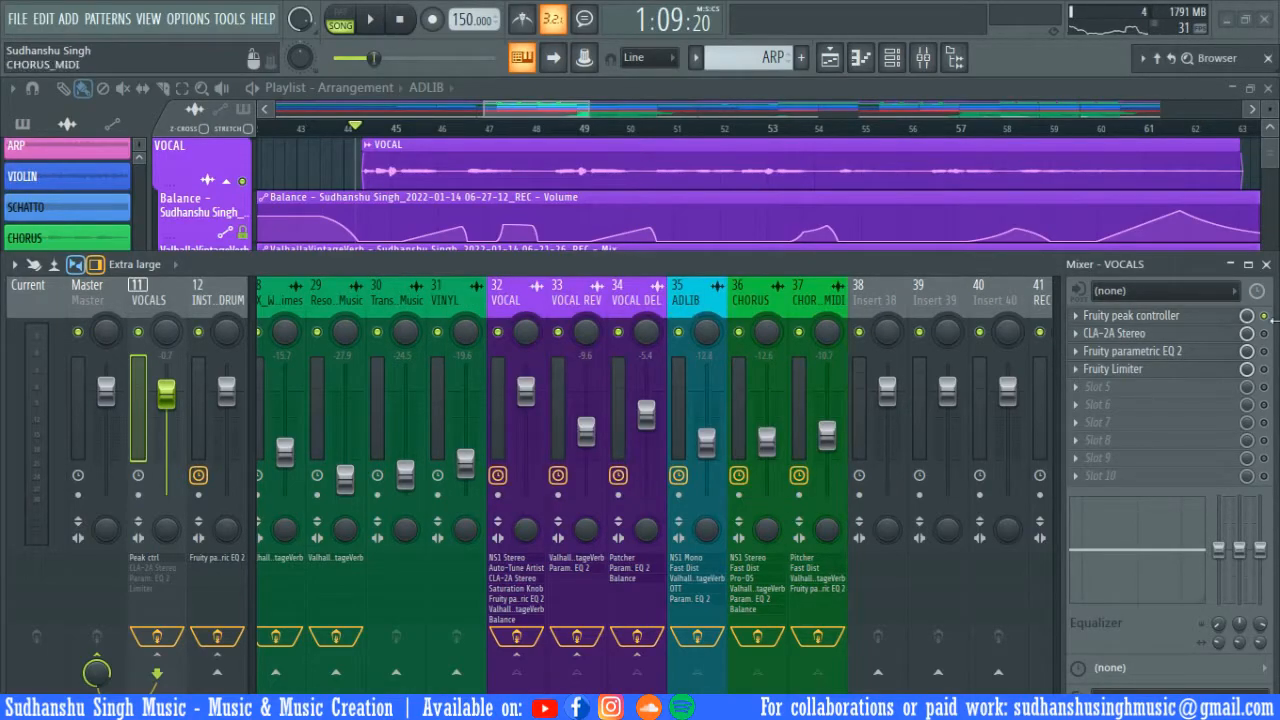
- Enable the CLA-2A Stereo compressor on the VOCALS mixer track and audition all vocals through it
click(1157, 336)
drag(609, 265, 625, 264)
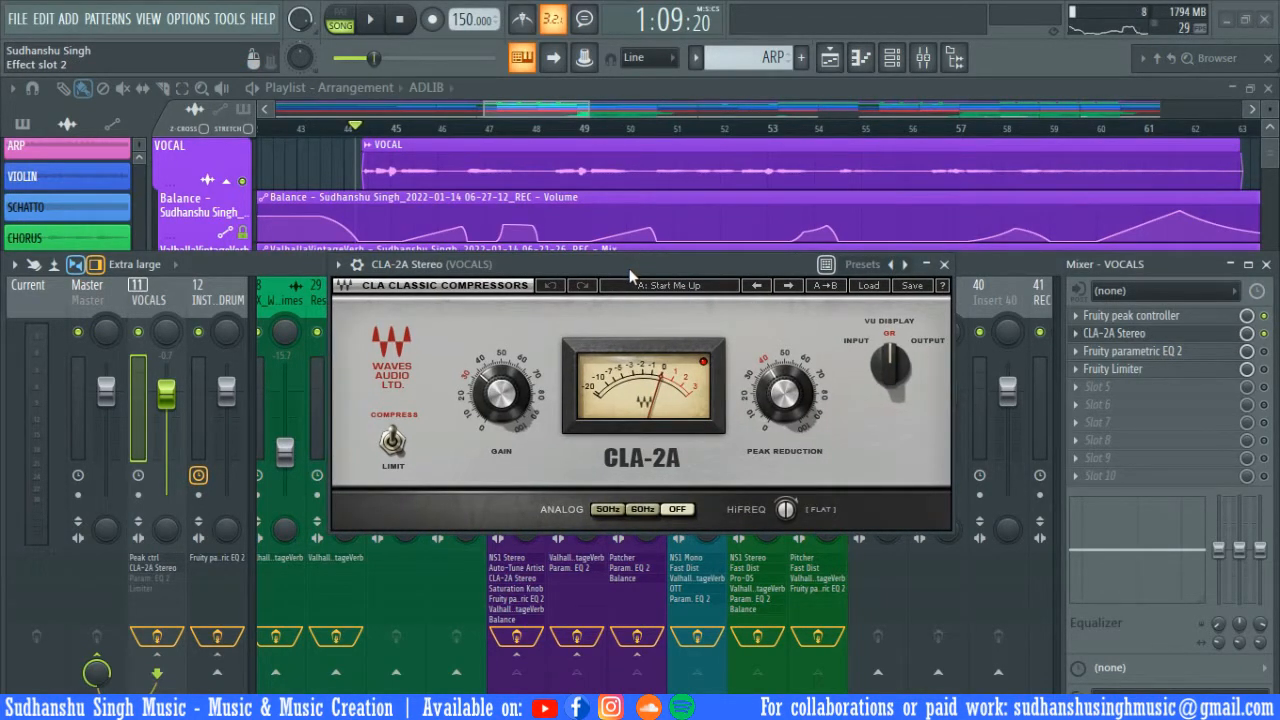
key(space)
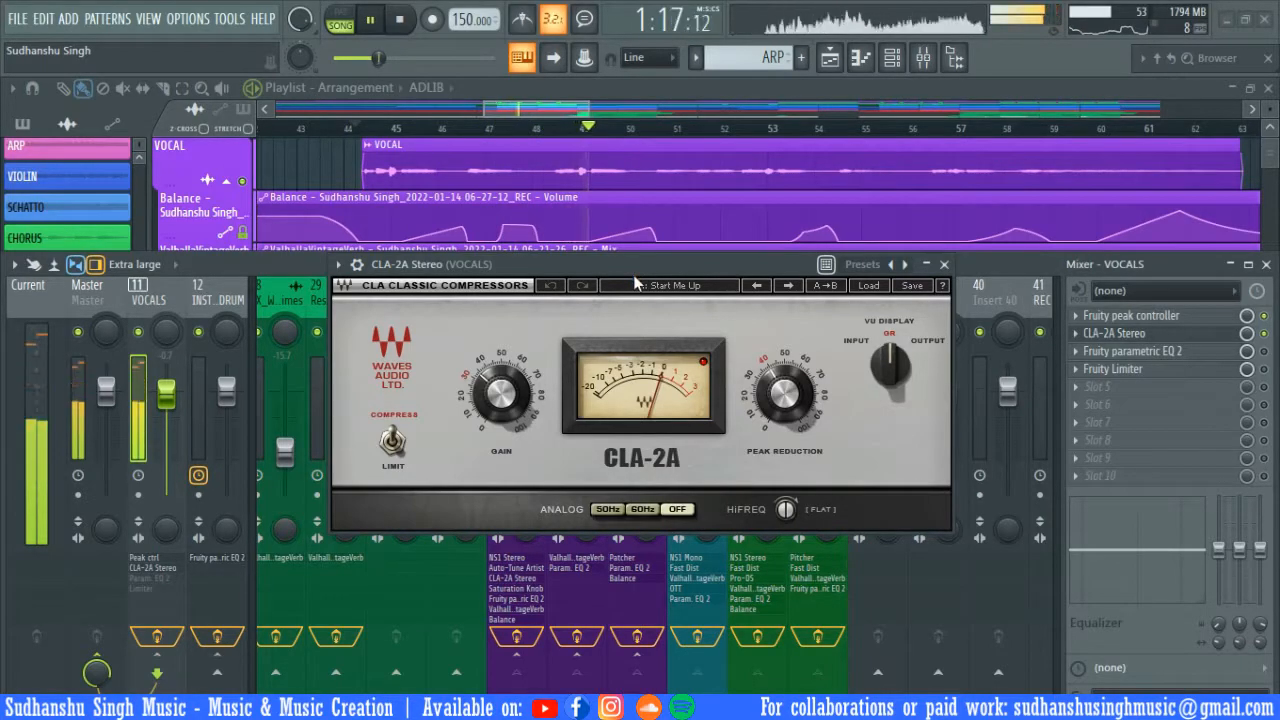
key(space)
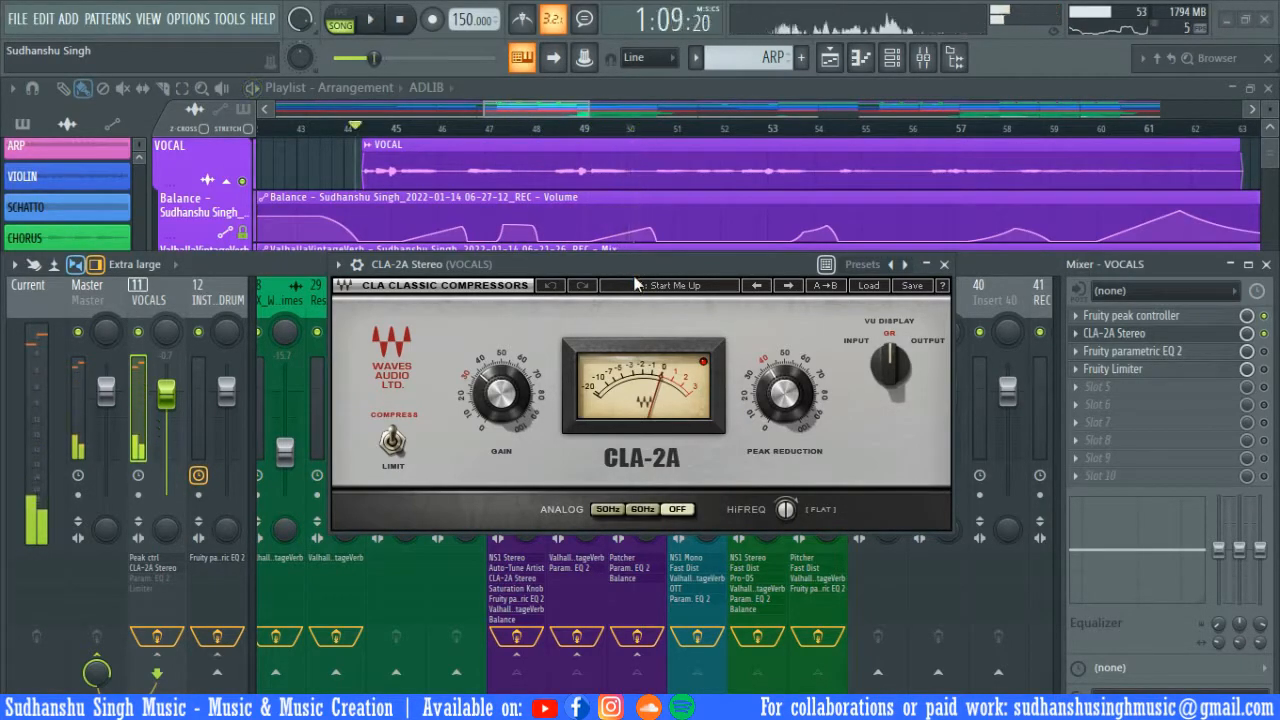
key(Escape)
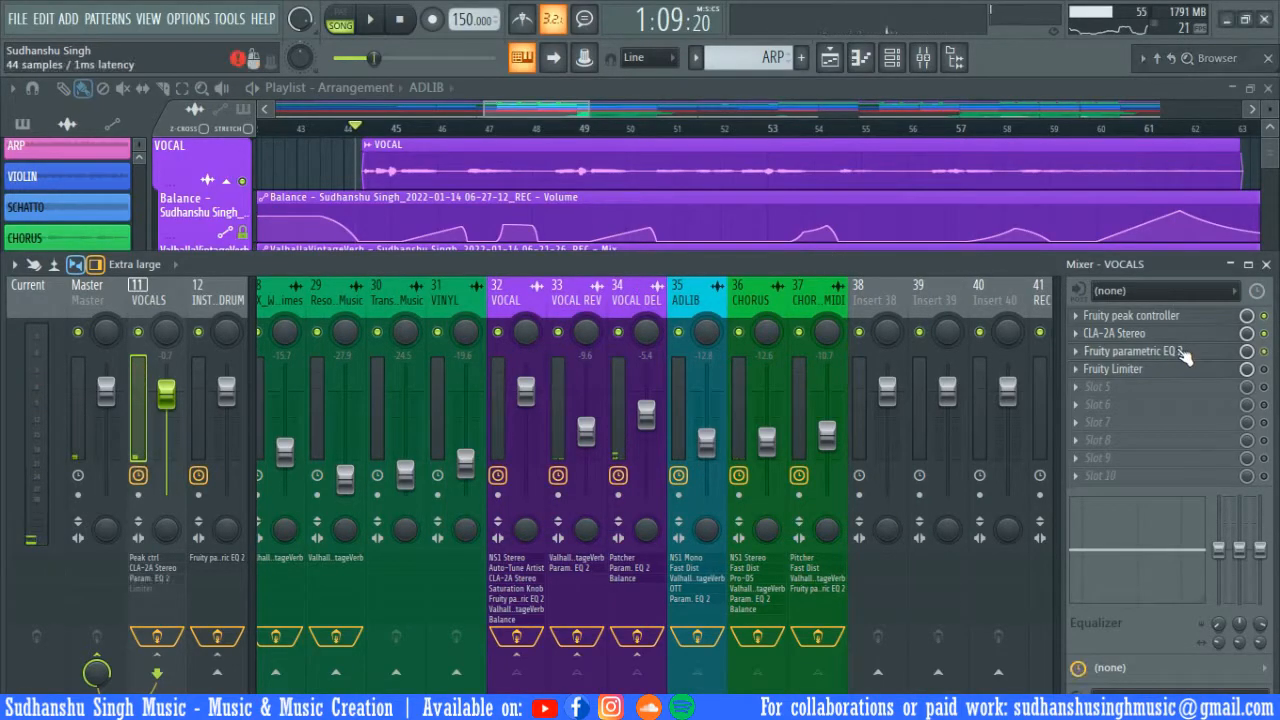
- Enable Fruity parametric EQ 2 and Fruity Limiter on the VOCALS mixer track, view both, and audition the vocals
click(1130, 351)
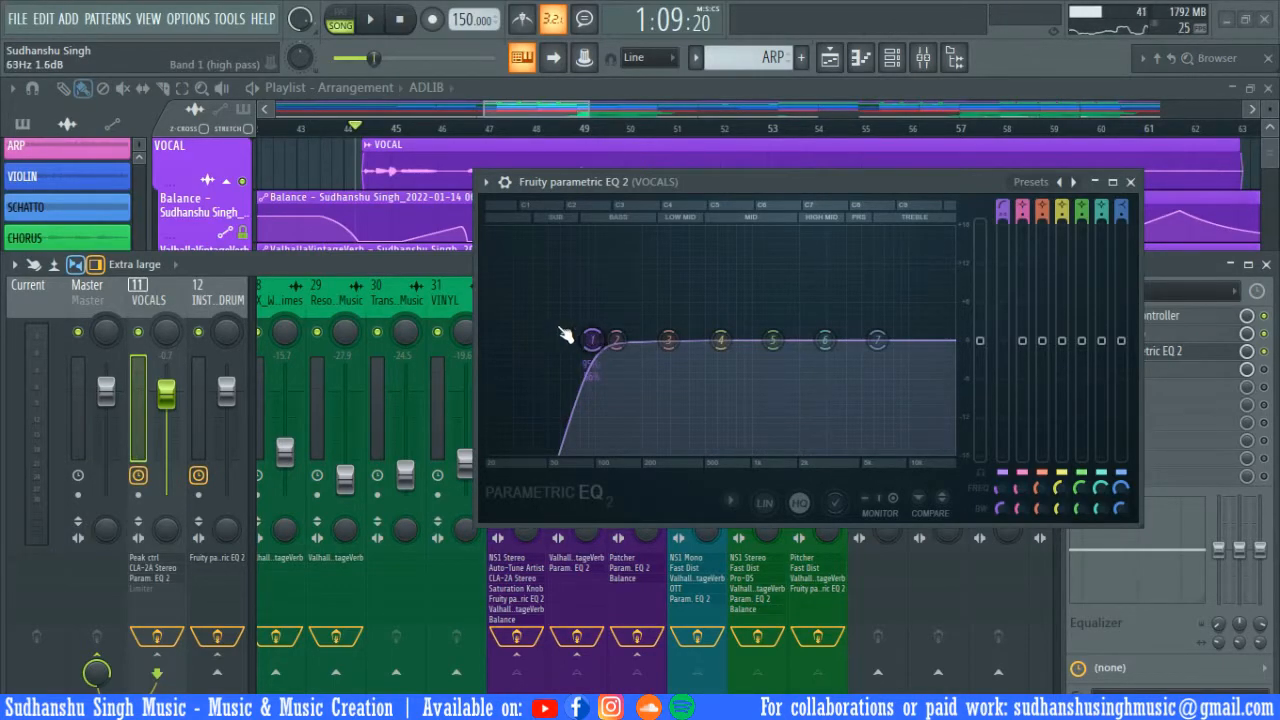
click(1130, 182)
click(1264, 370)
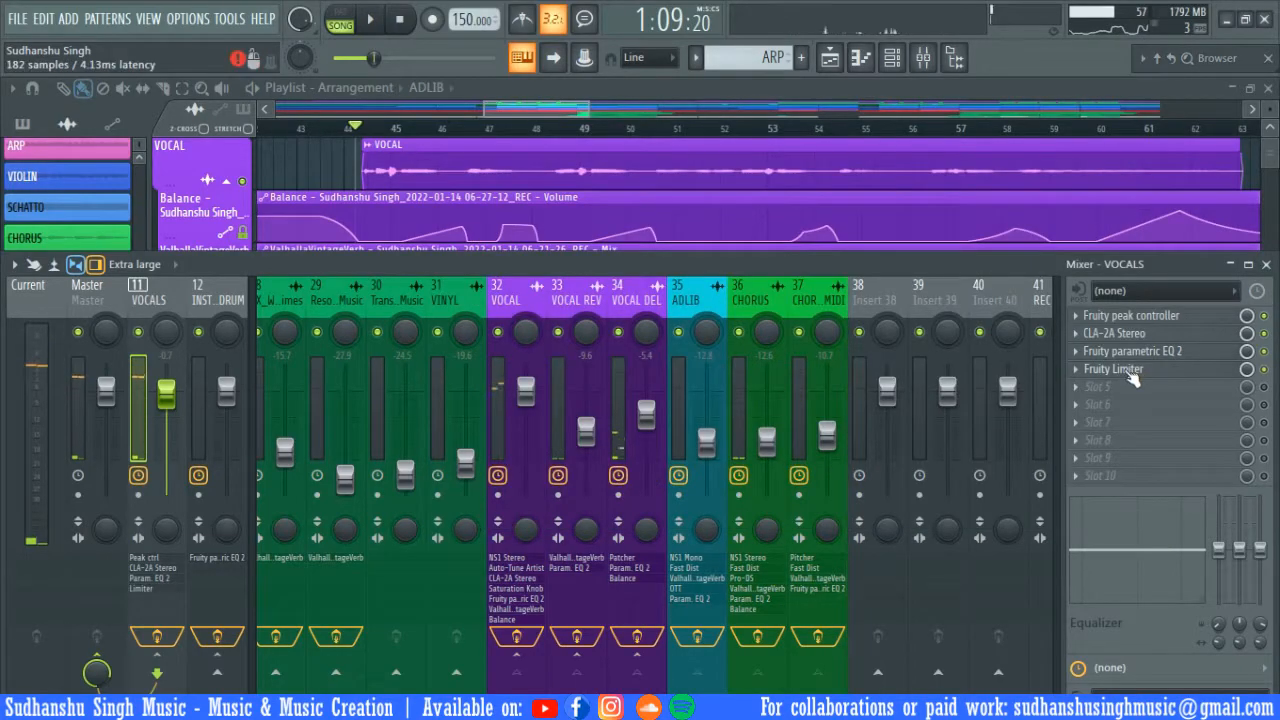
click(1133, 372)
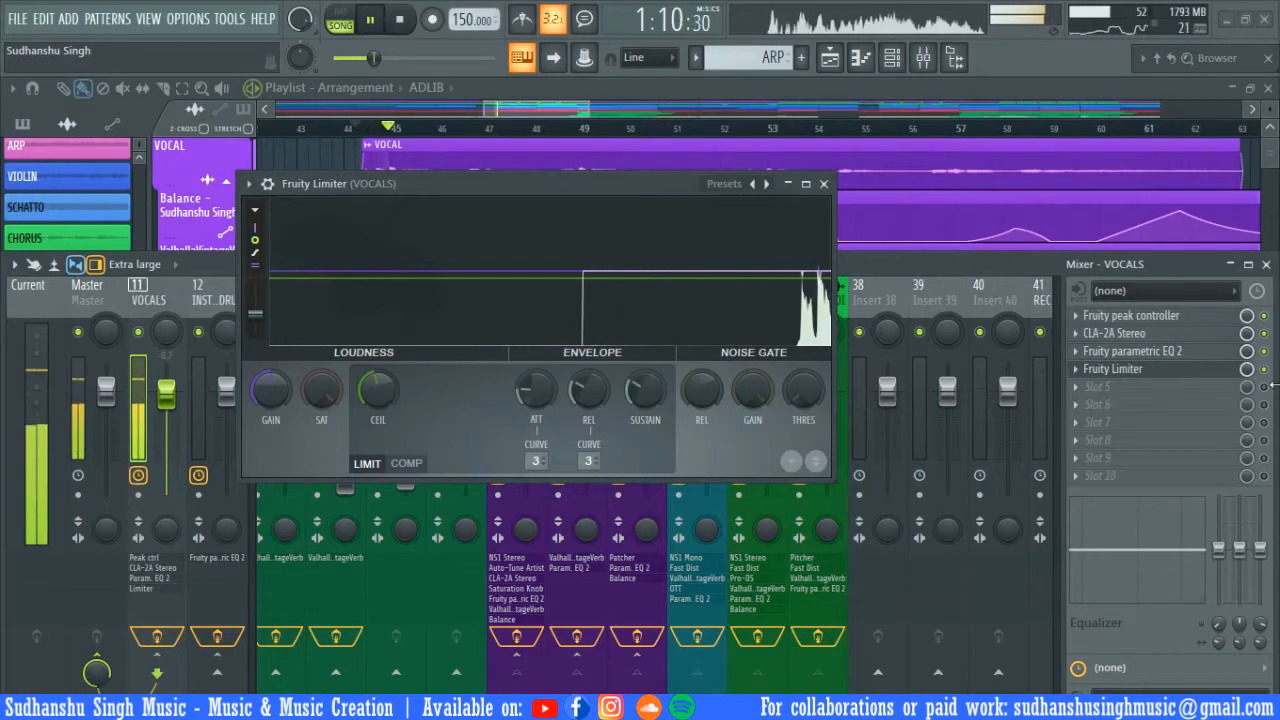
key(space)
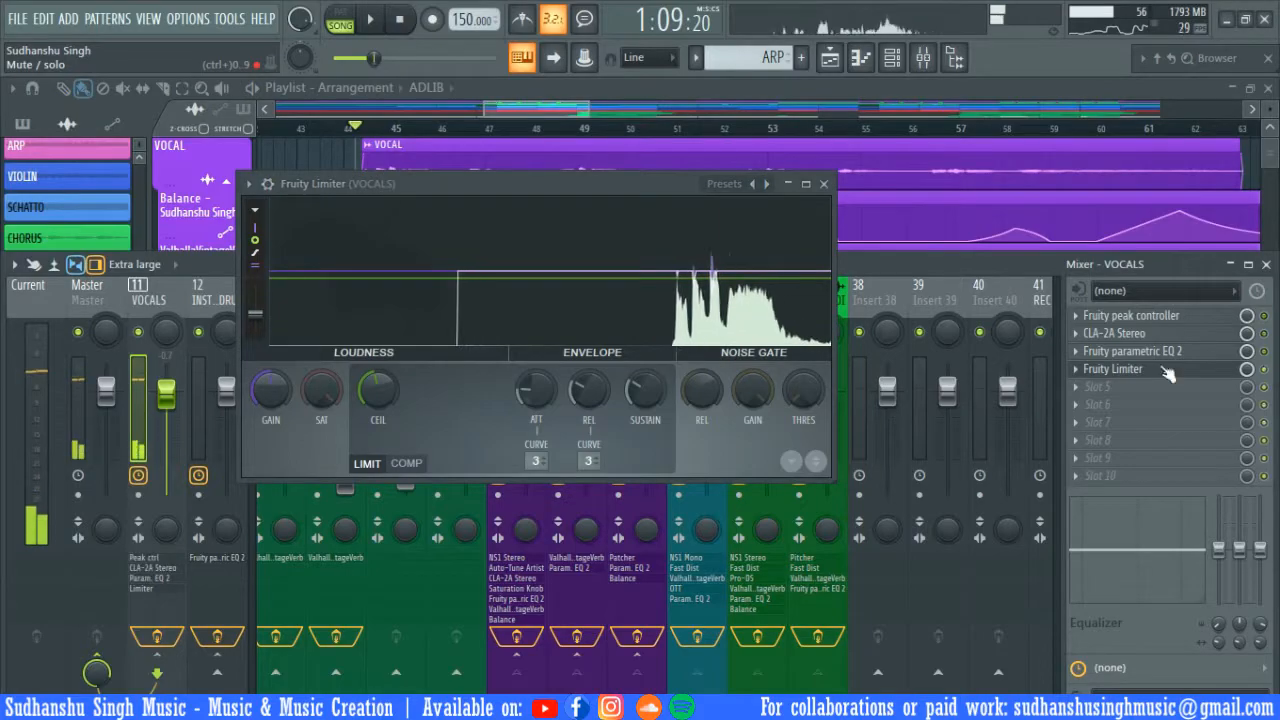
drag(653, 187, 636, 92)
key(Escape)
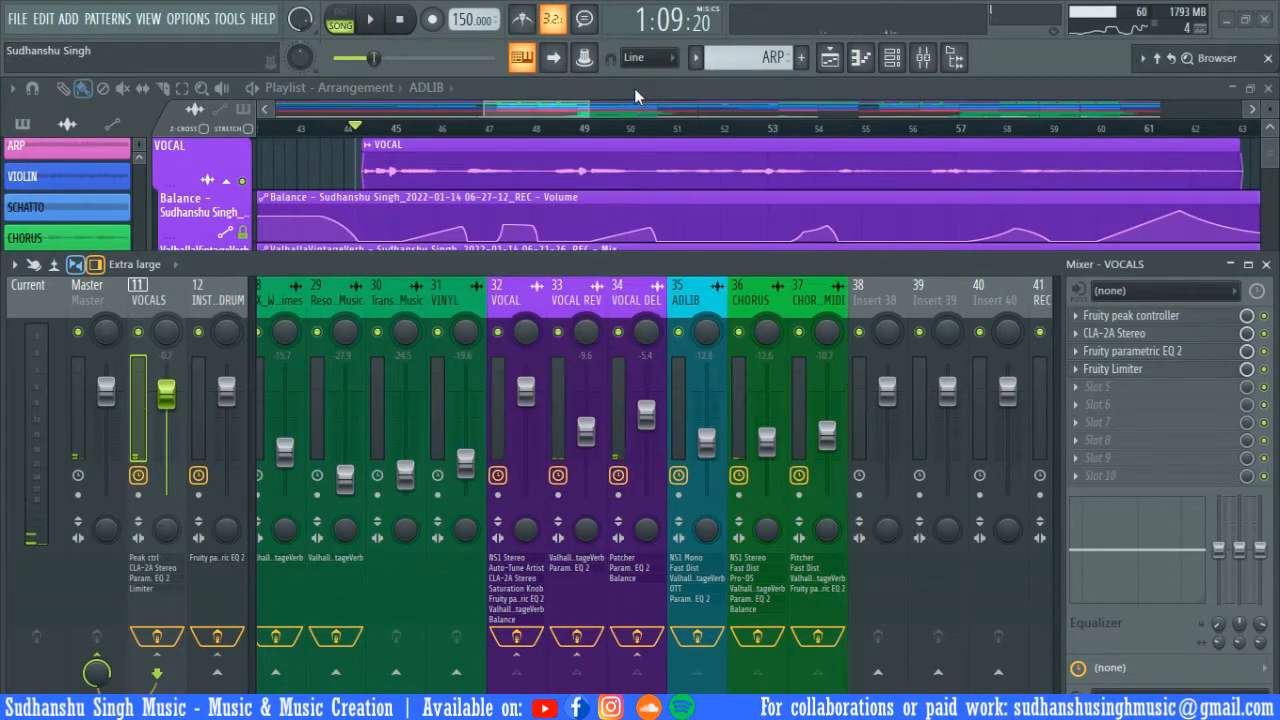
- Unmute the instrument and drum tracks in the playlist and play the vocals with the full arrangement from bar 44
key(F9)
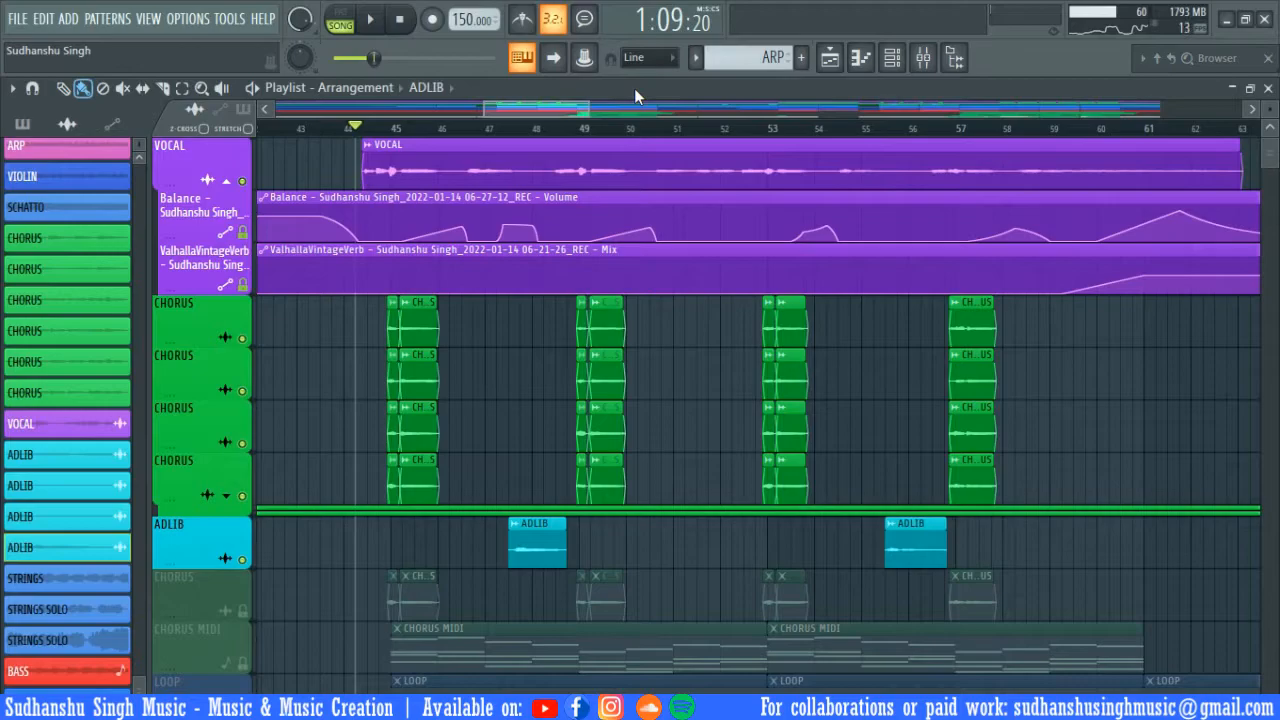
scroll(1271, 110, down, 5)
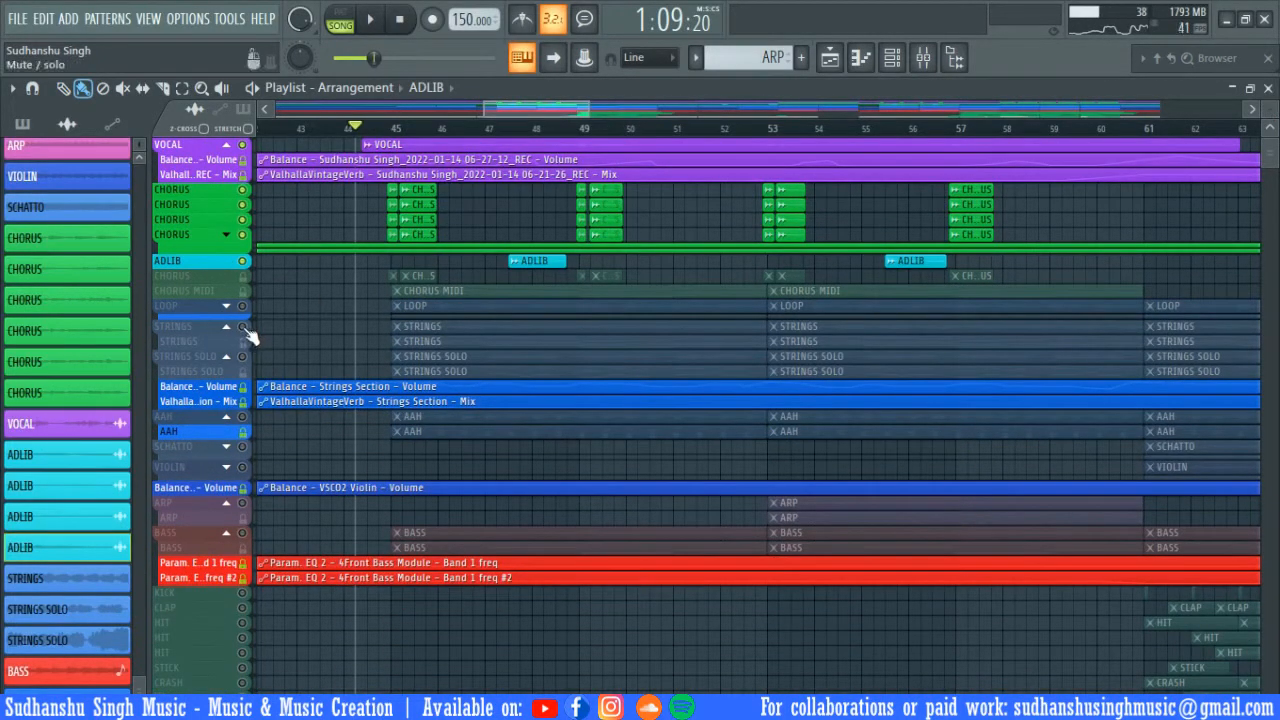
right_click(242, 327)
right_click(242, 327)
click(227, 327)
key(space)
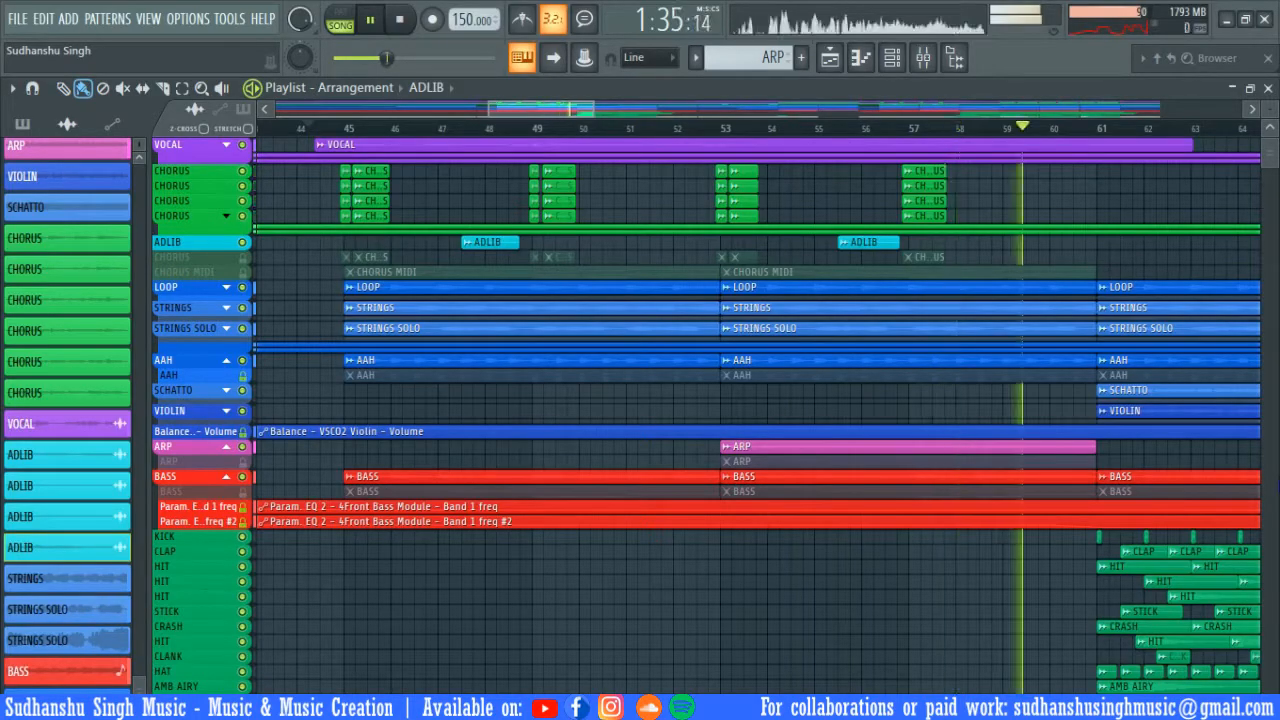
key(space)
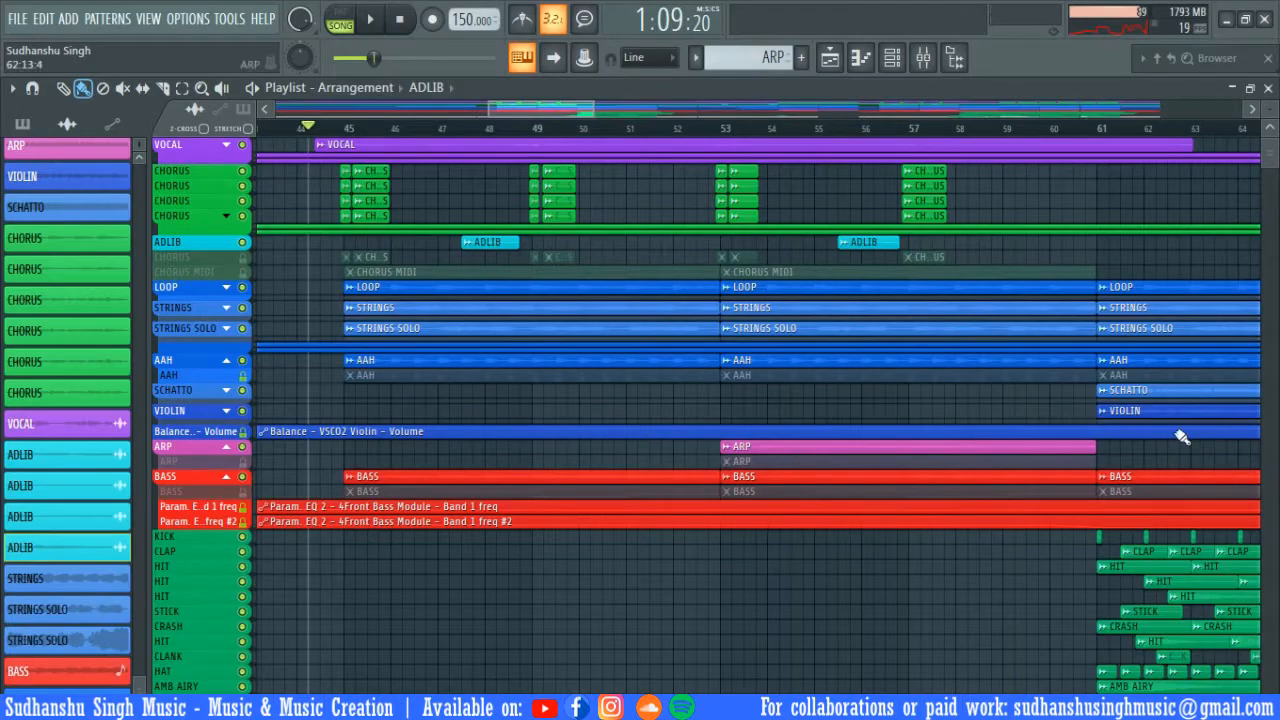
- Solo the SCHATTO track in the playlist and play it from bar 61
scroll(1170, 425, right, 8)
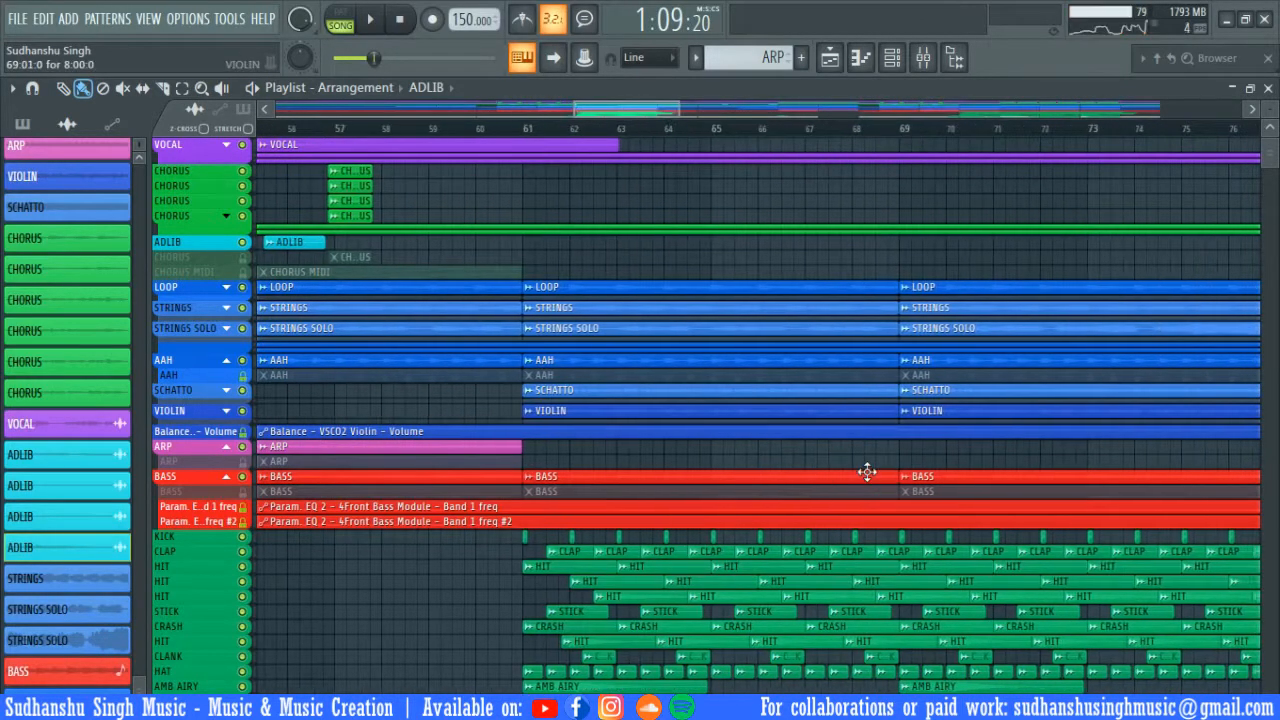
scroll(820, 460, left, 1)
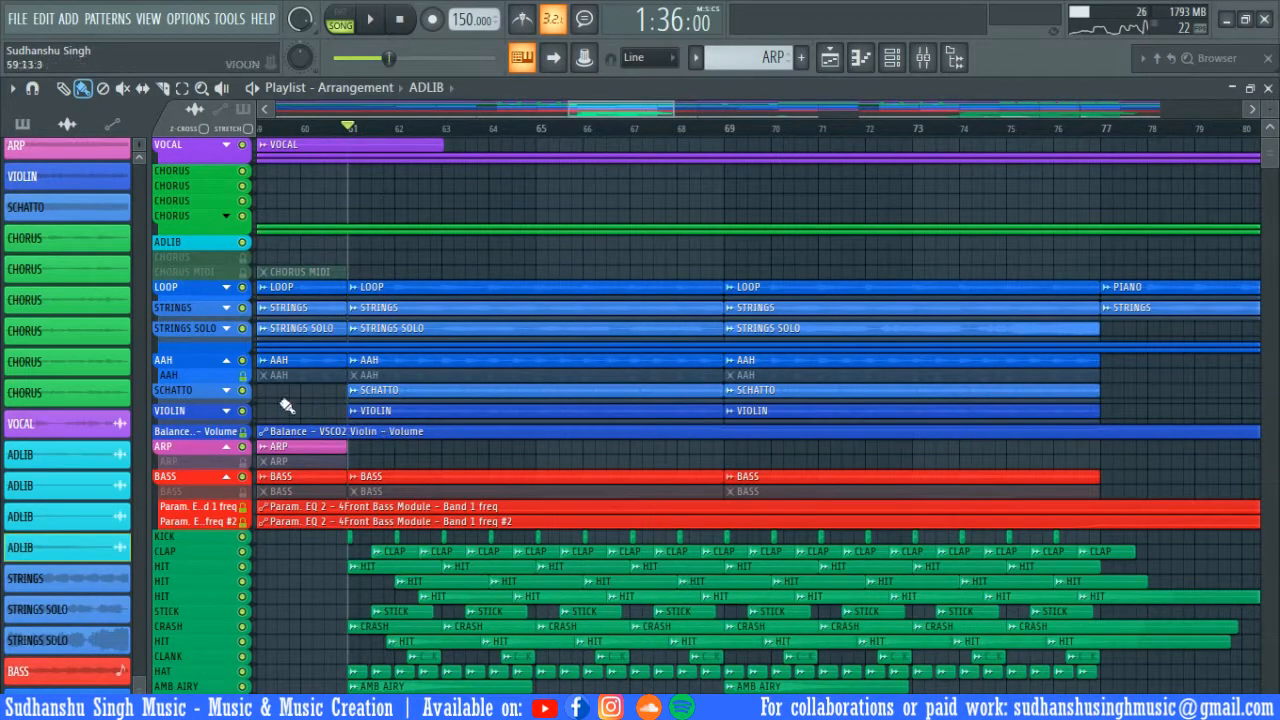
right_click(242, 391)
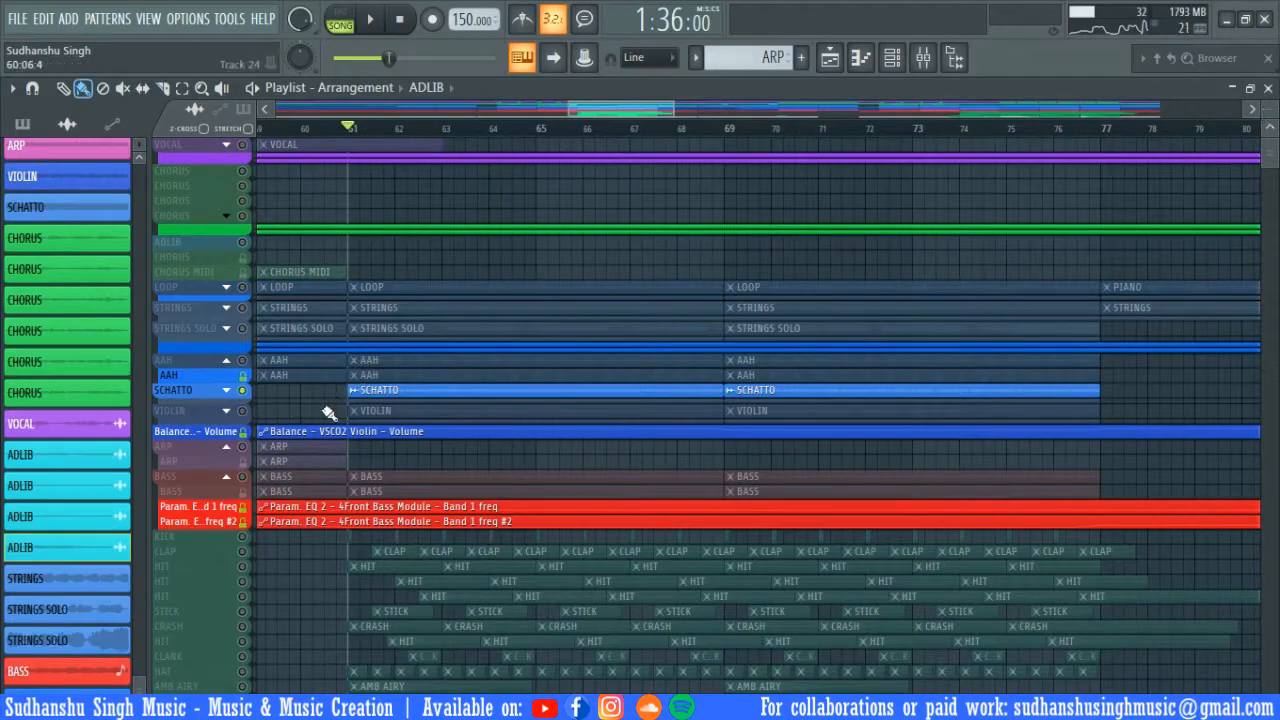
drag(391, 395, 390, 378)
drag(321, 397, 321, 397)
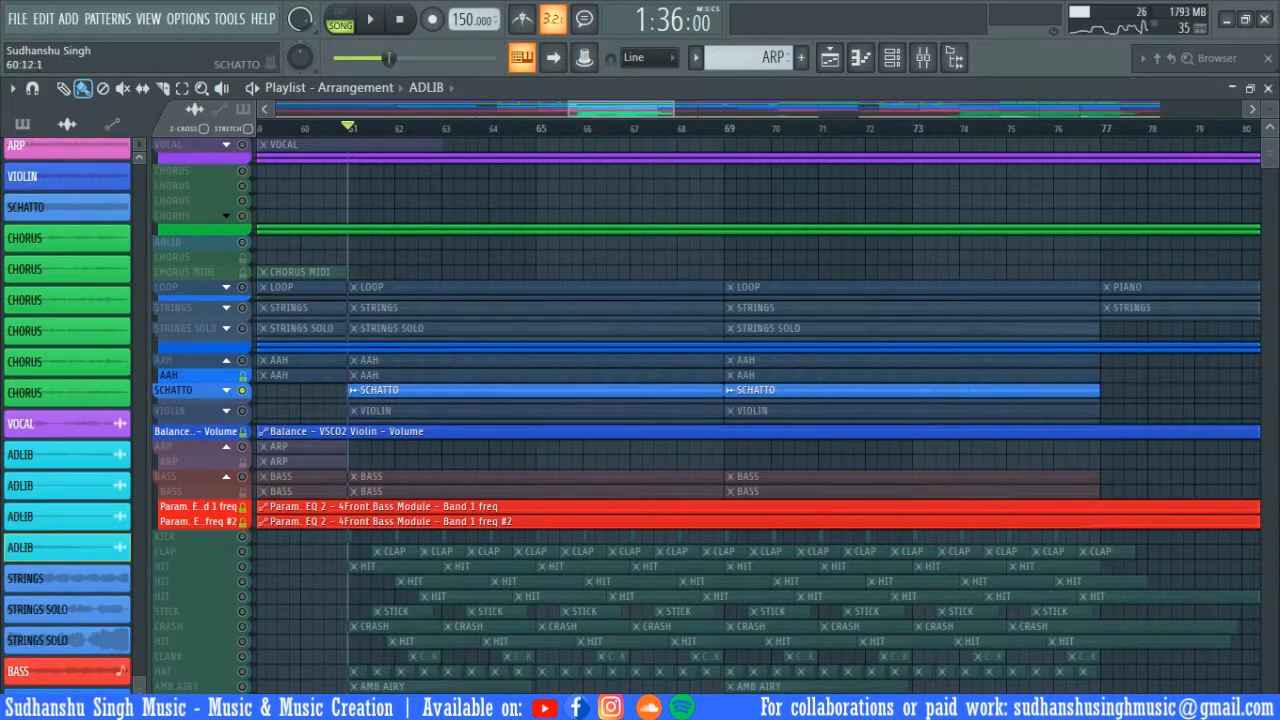
scroll(485, 420, up, 4)
click(485, 415)
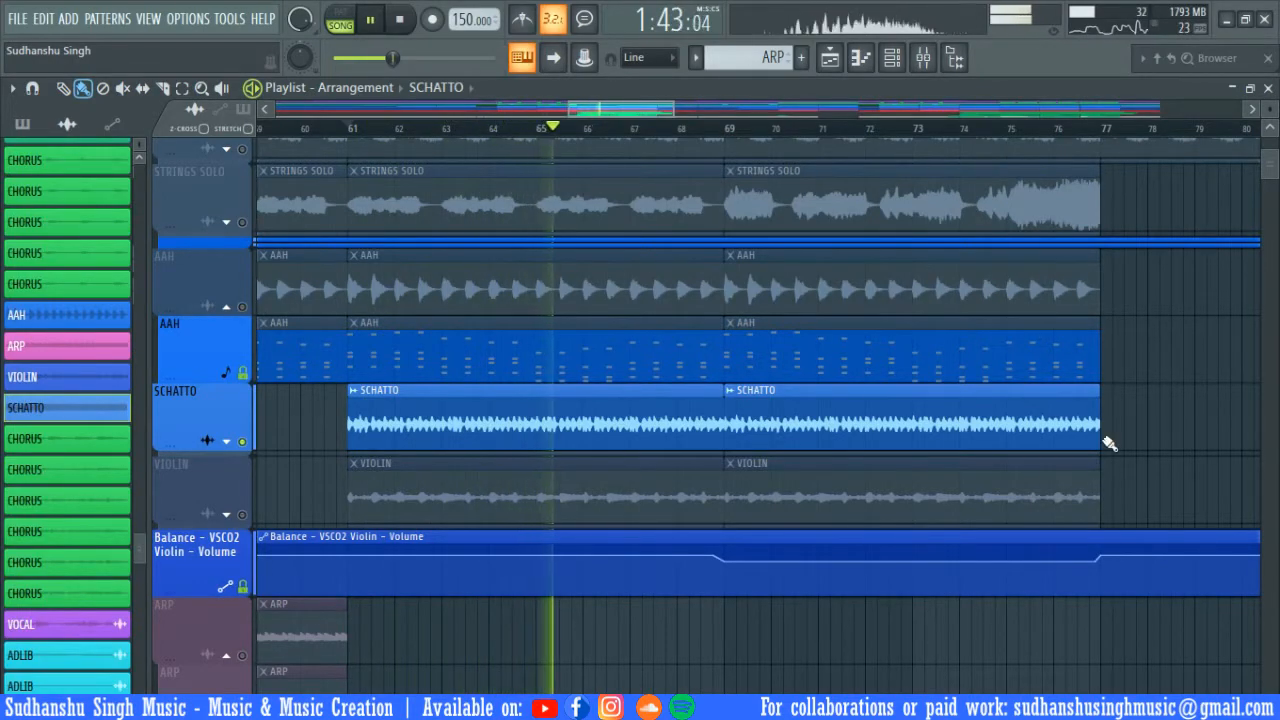
key(space)
- Open the VSCO2 Violin notes of Pattern 8 in the piano roll and play them in pattern mode
double_click(482, 476)
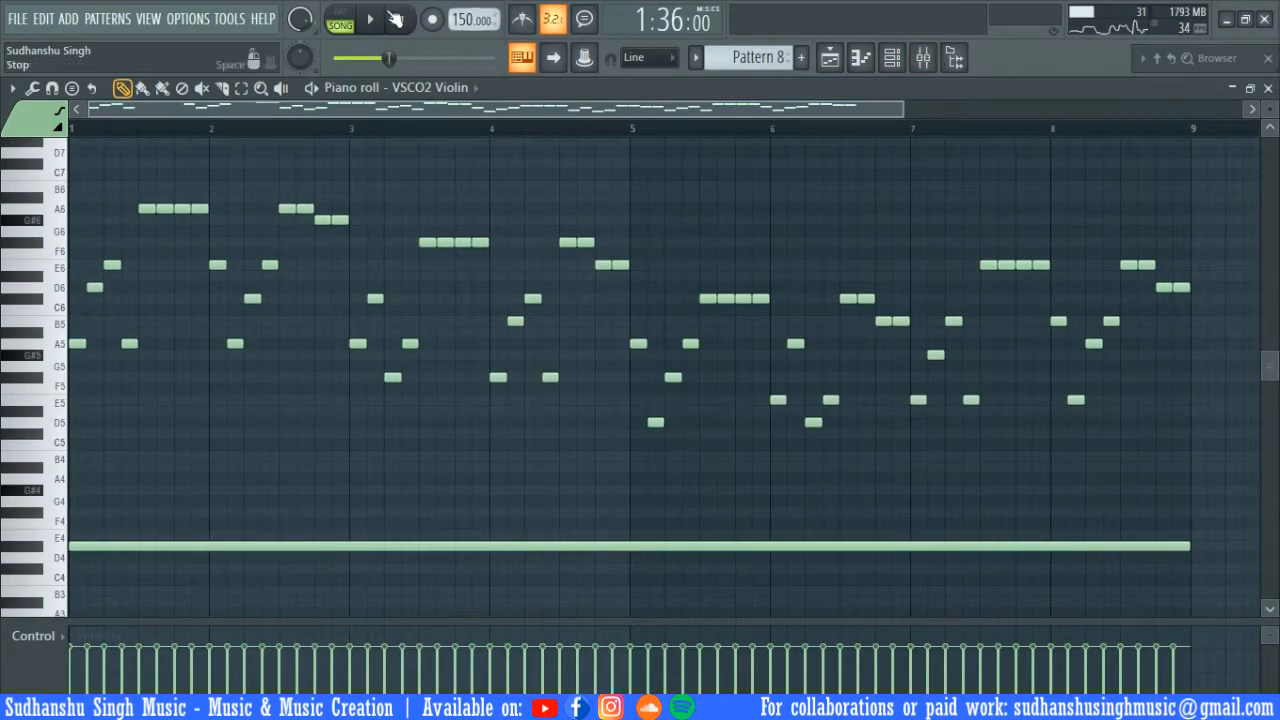
click(348, 18)
key(space)
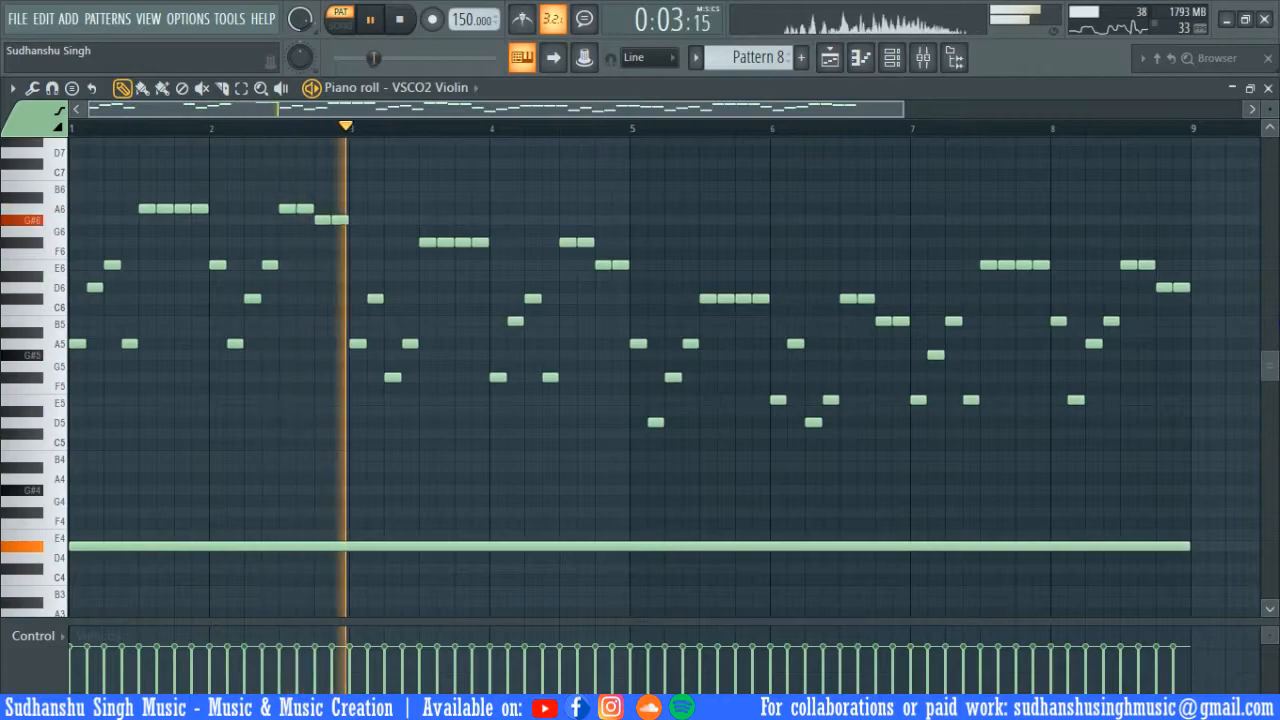
key(space)
- View the VSCO2 Violin instrument from the channel rack and show its VIOLIN + STACCATO mixer track
click(892, 57)
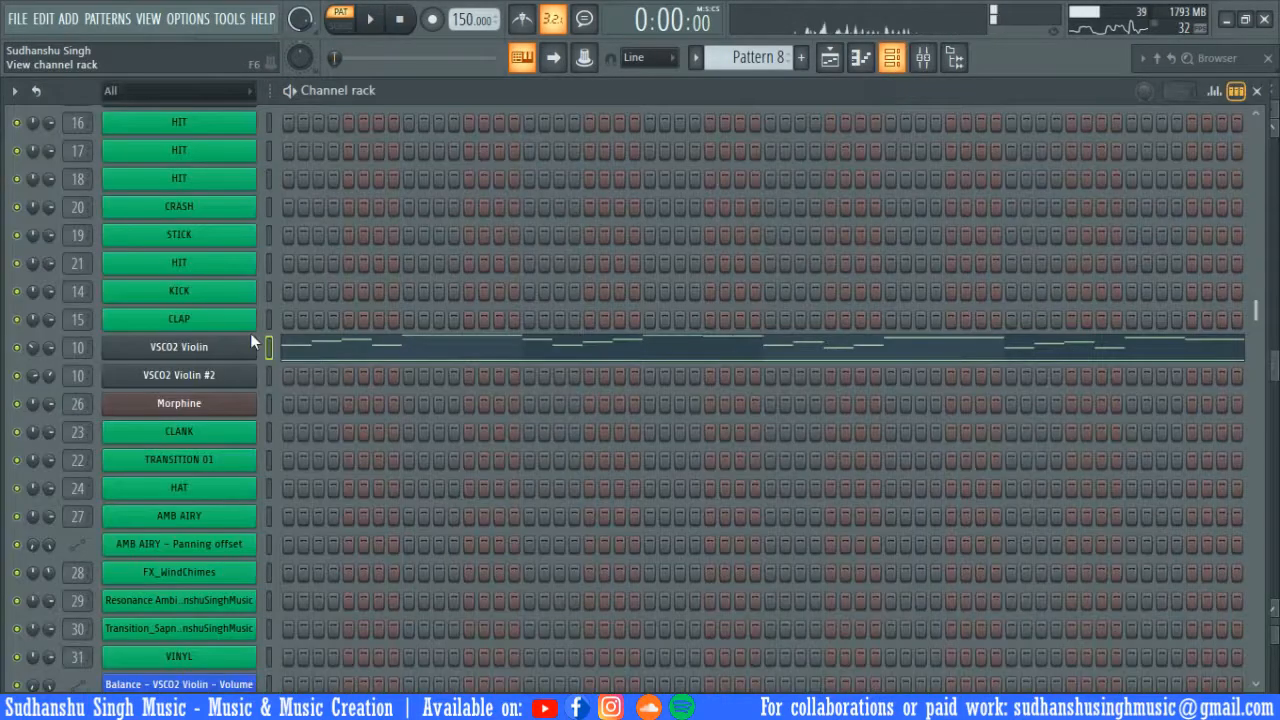
click(178, 352)
drag(464, 109, 525, 119)
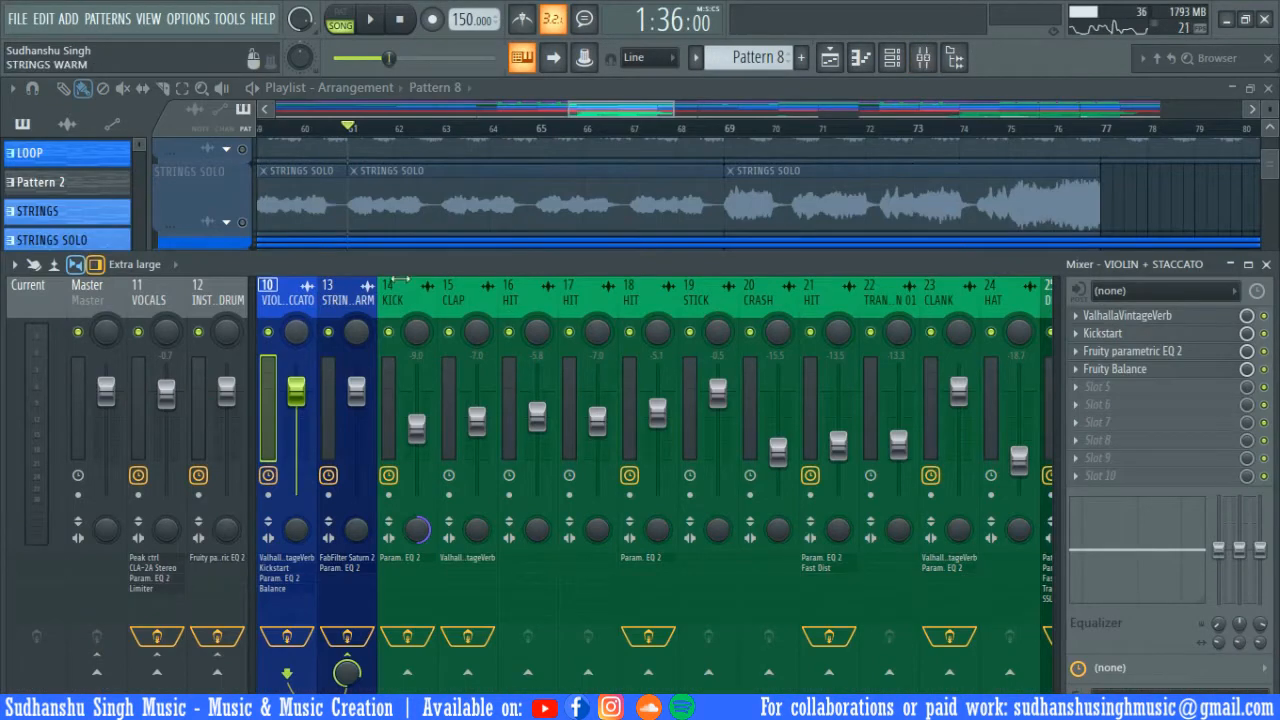
scroll(396, 280, up, 2)
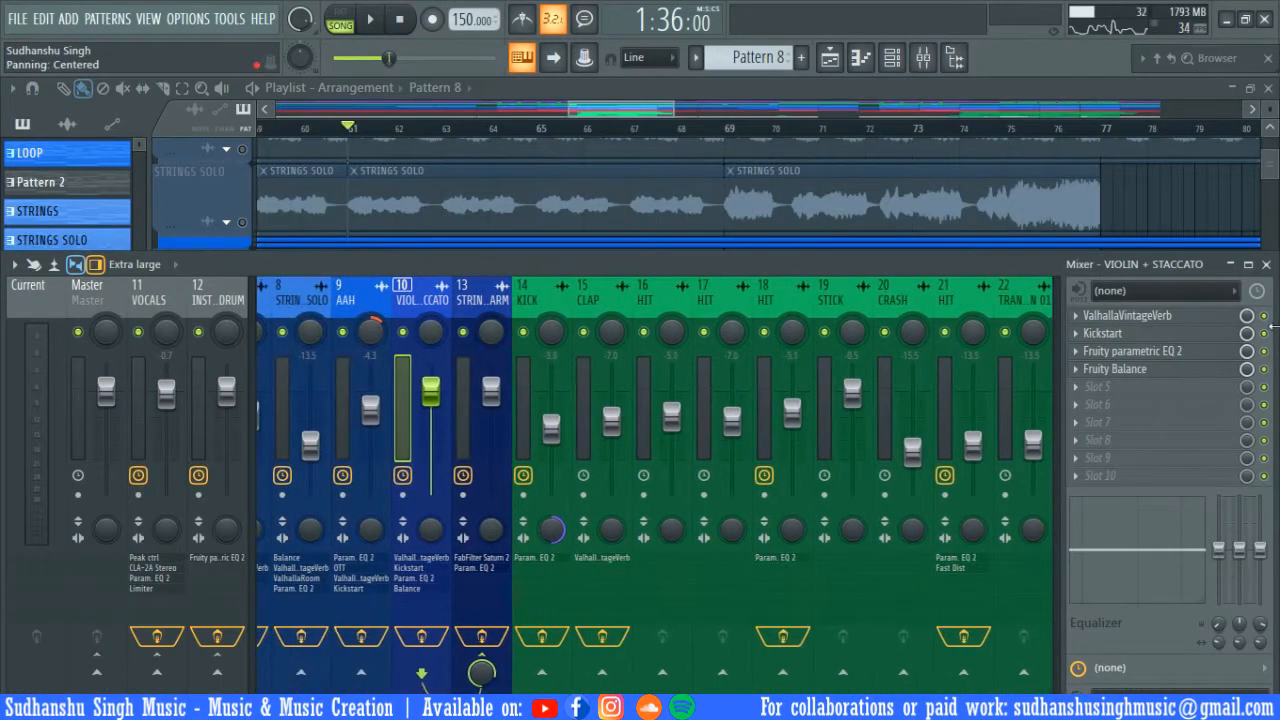
- Play the violin with all VIOLIN + STACCATO effects bypassed and again with ValhallaVintageVerb enabled and its settings in view
key(space)
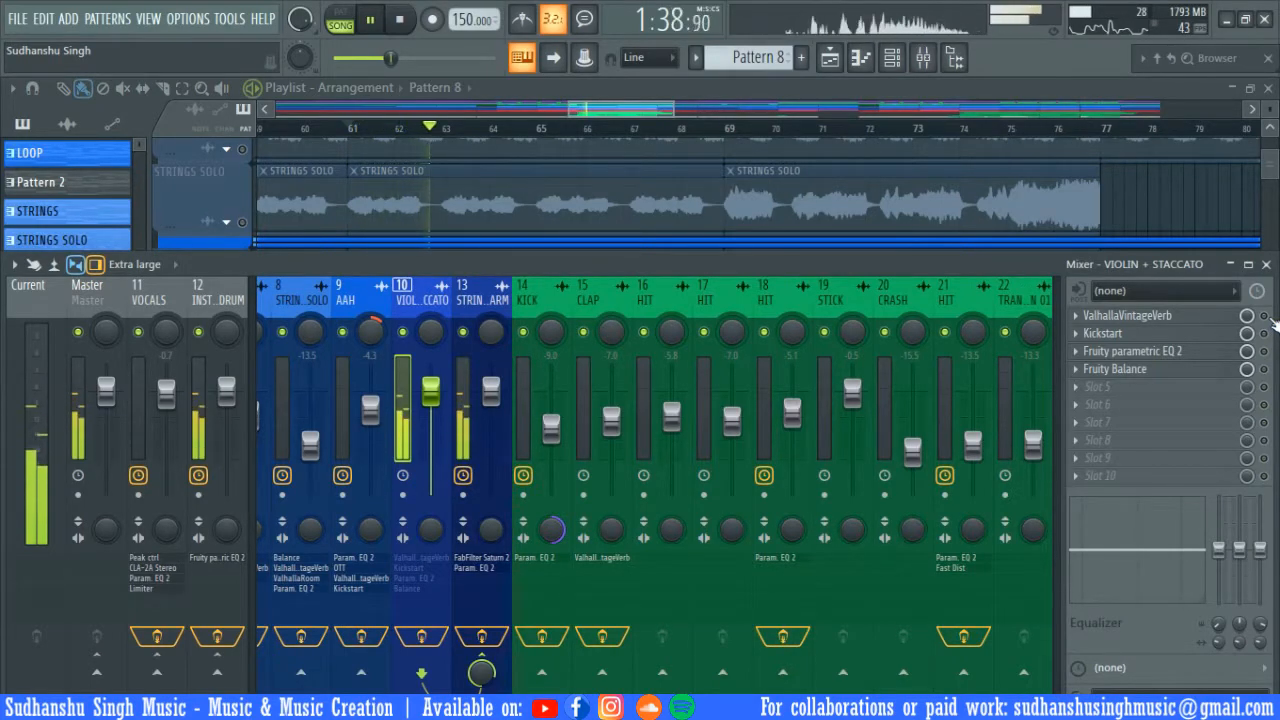
key(space)
click(1263, 316)
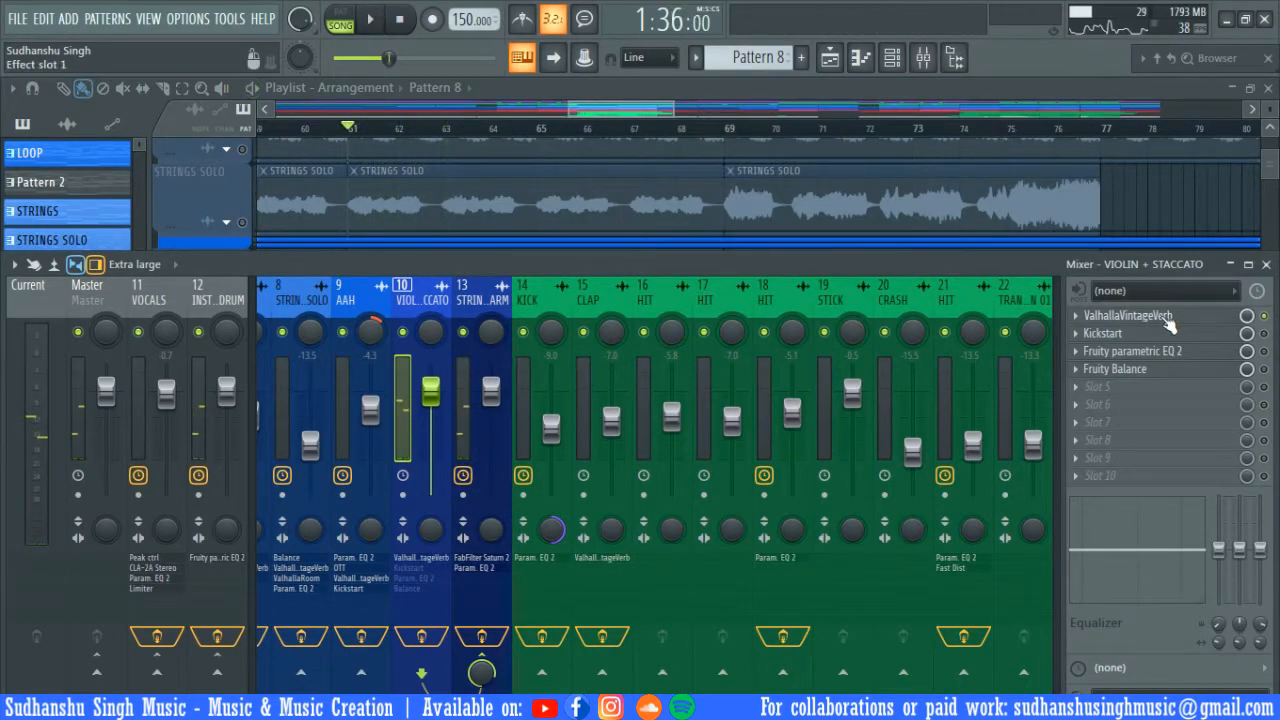
click(1166, 318)
drag(414, 95, 537, 145)
key(space)
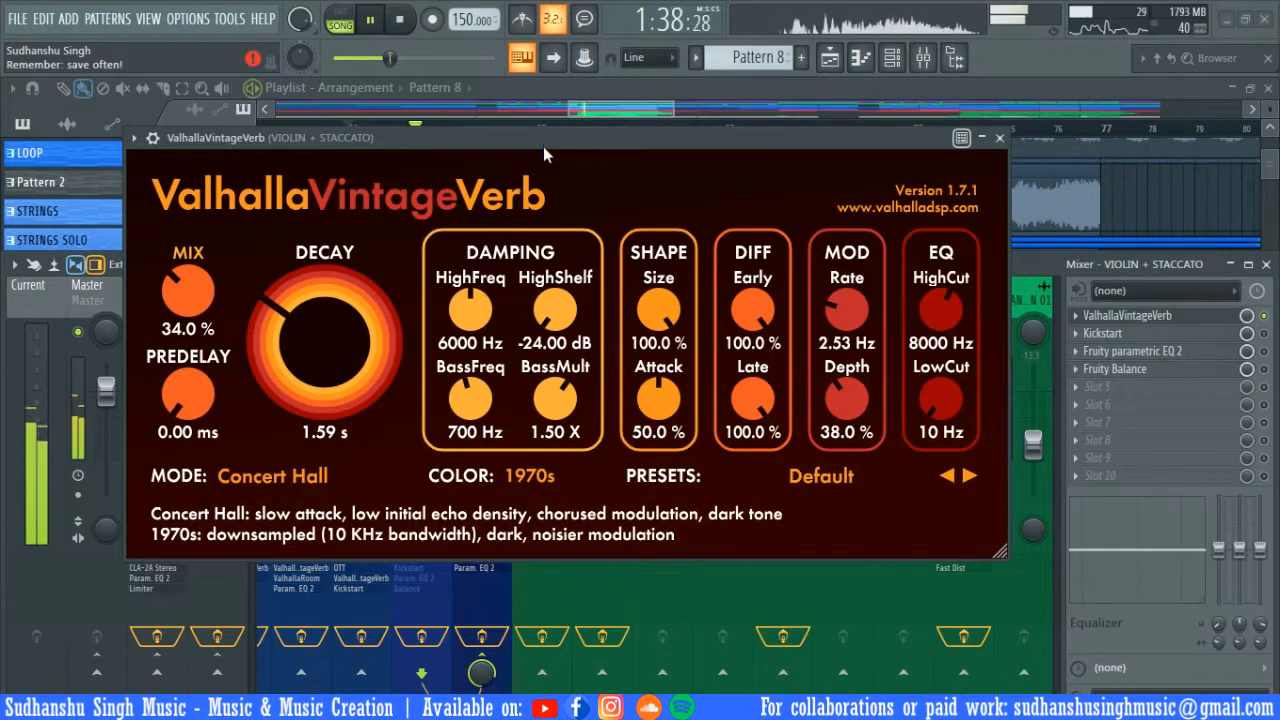
key(Escape)
key(space)
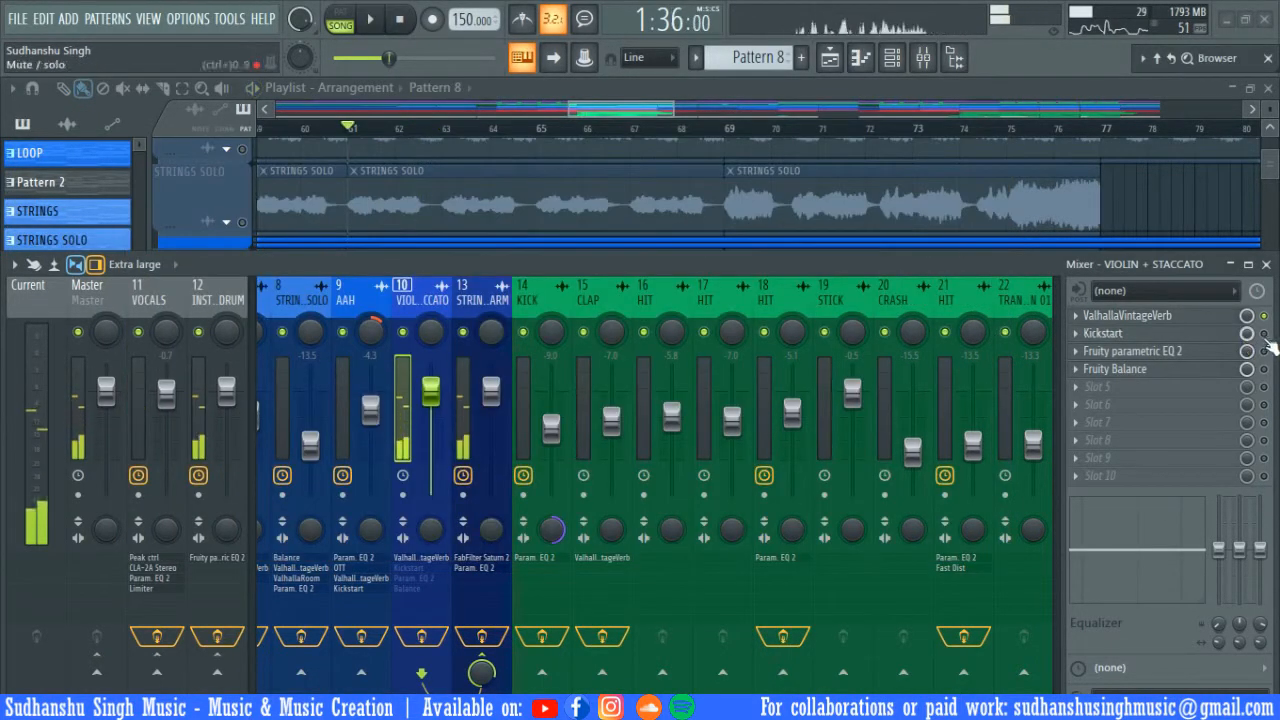
- Enable Kickstart on the VIOLIN + STACCATO mixer track and play the violin with its settings in view
click(1171, 337)
key(space)
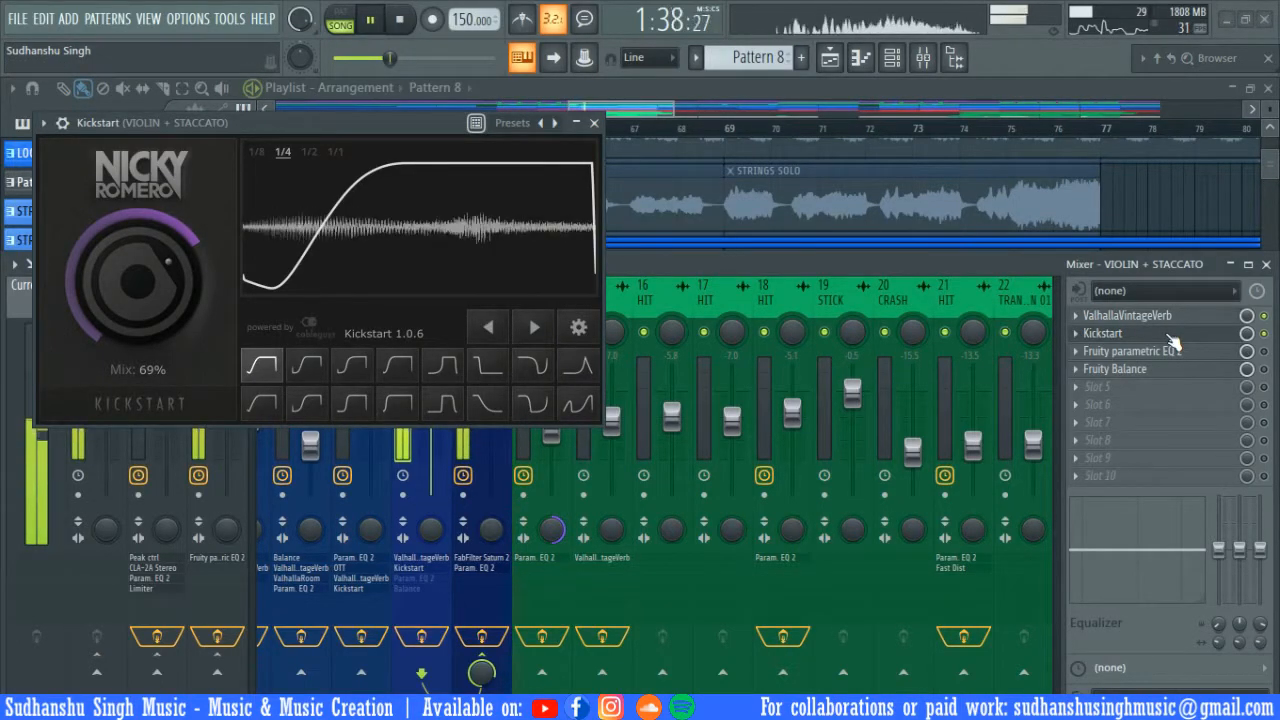
key(Escape)
key(space)
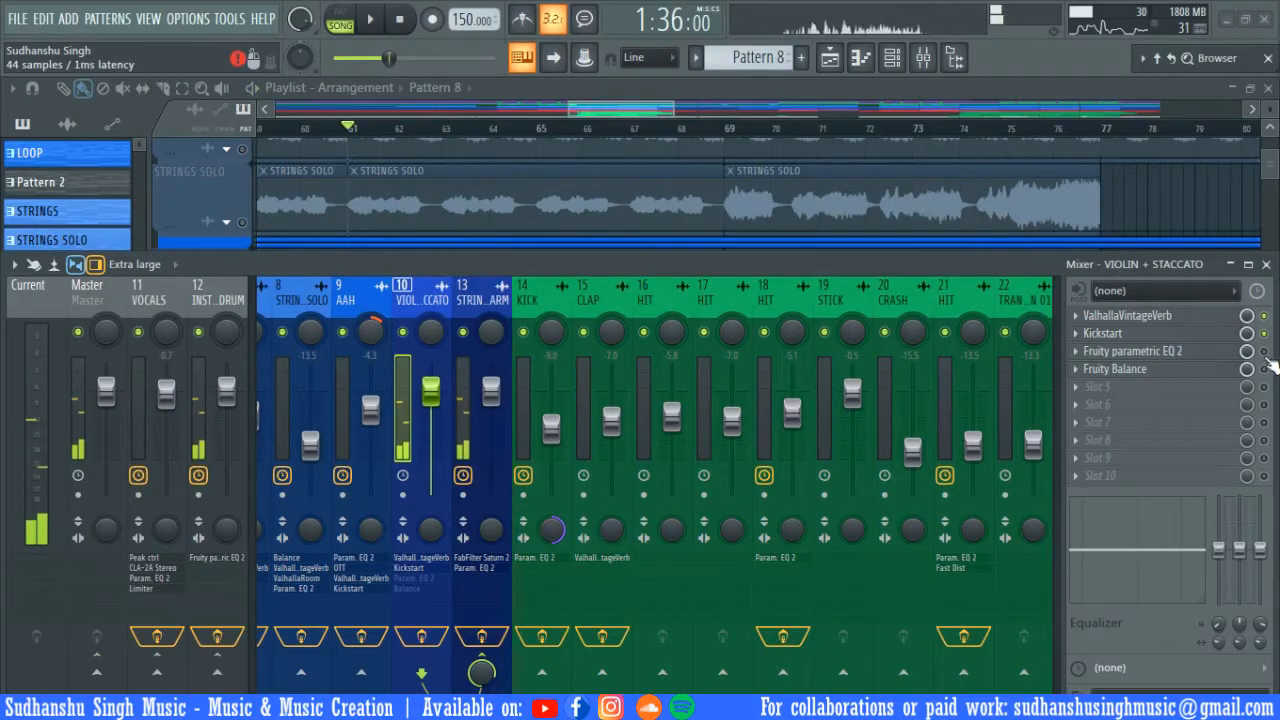
- Enable Fruity parametric EQ 2 on the VIOLIN + STACCATO track and play the violin with the EQ curve in view
click(1200, 354)
drag(366, 145, 602, 155)
key(space)
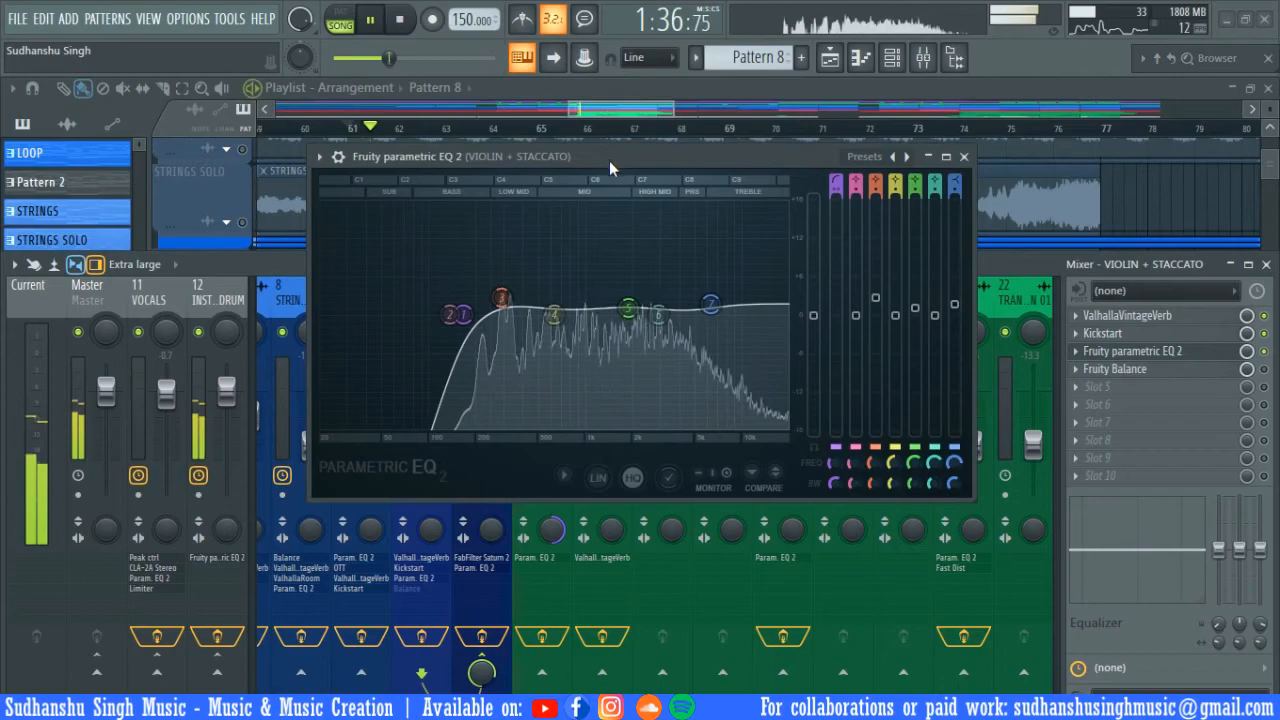
click(1132, 351)
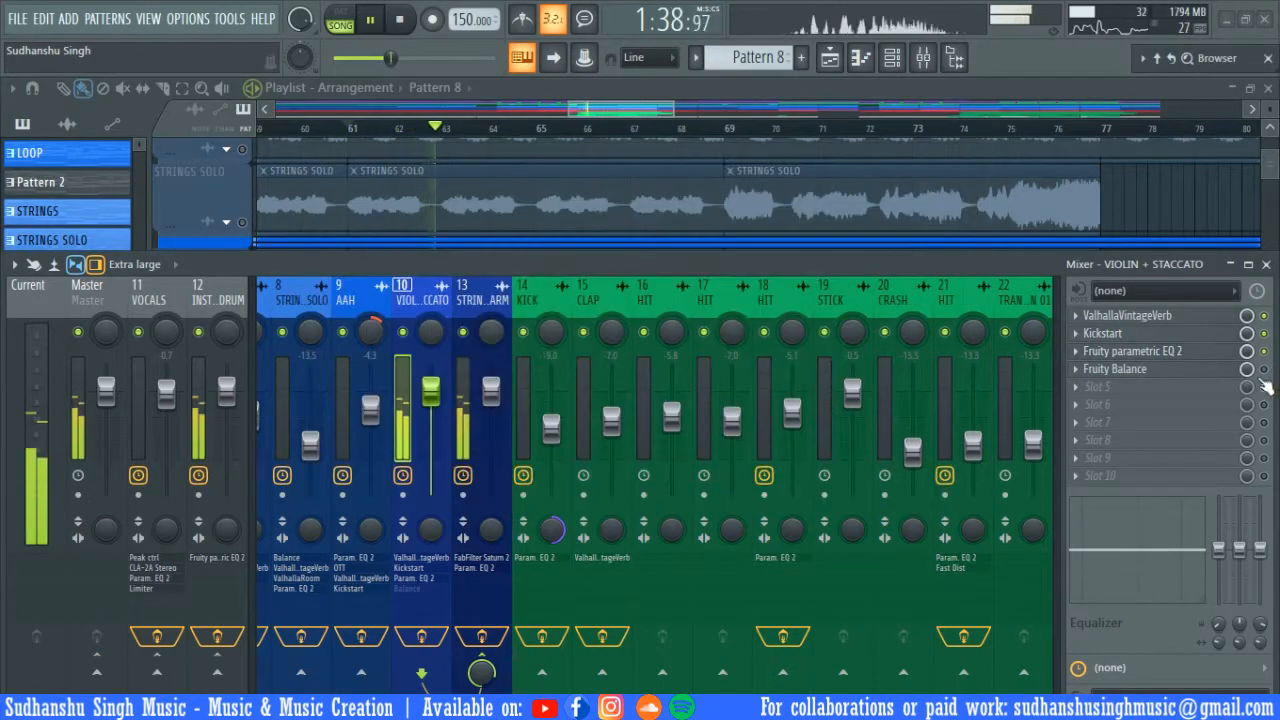
key(space)
- Enable Fruity Balance on VIOLIN + STACCATO and play the SCHATTO part alongside its volume automation in the playlist
click(1225, 370)
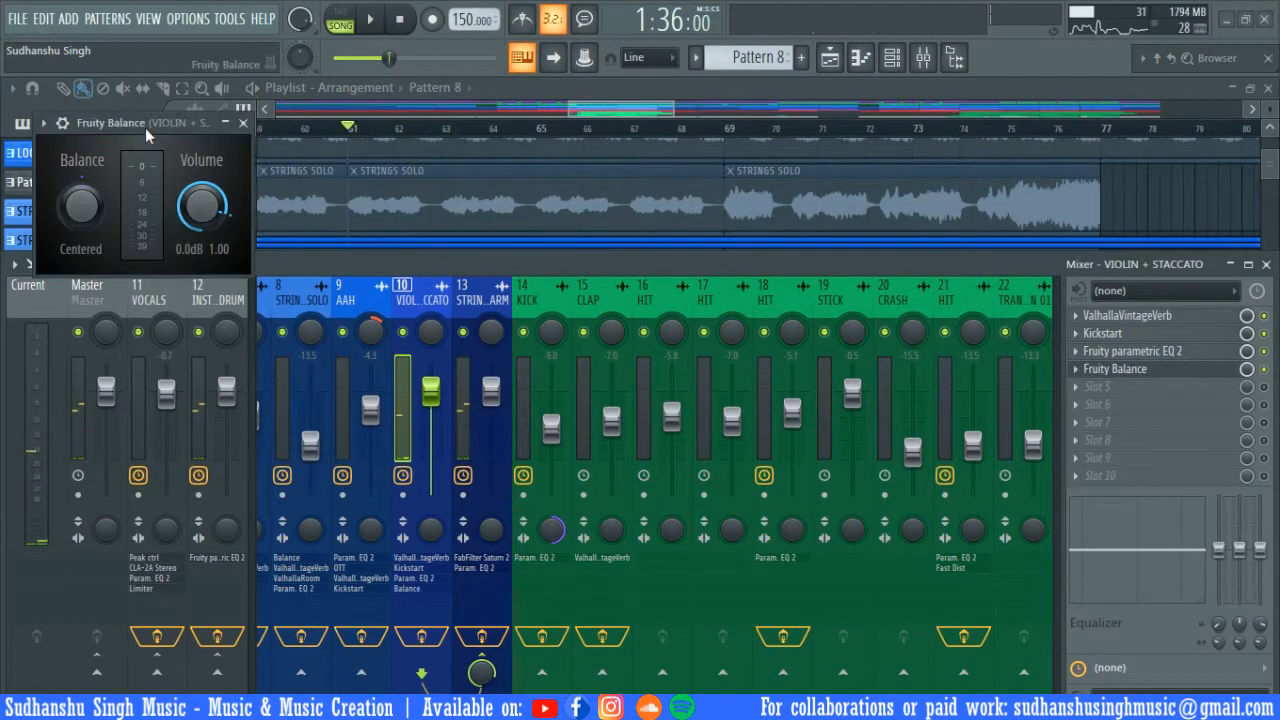
drag(147, 129, 318, 162)
key(F9)
scroll(643, 343, down, 2)
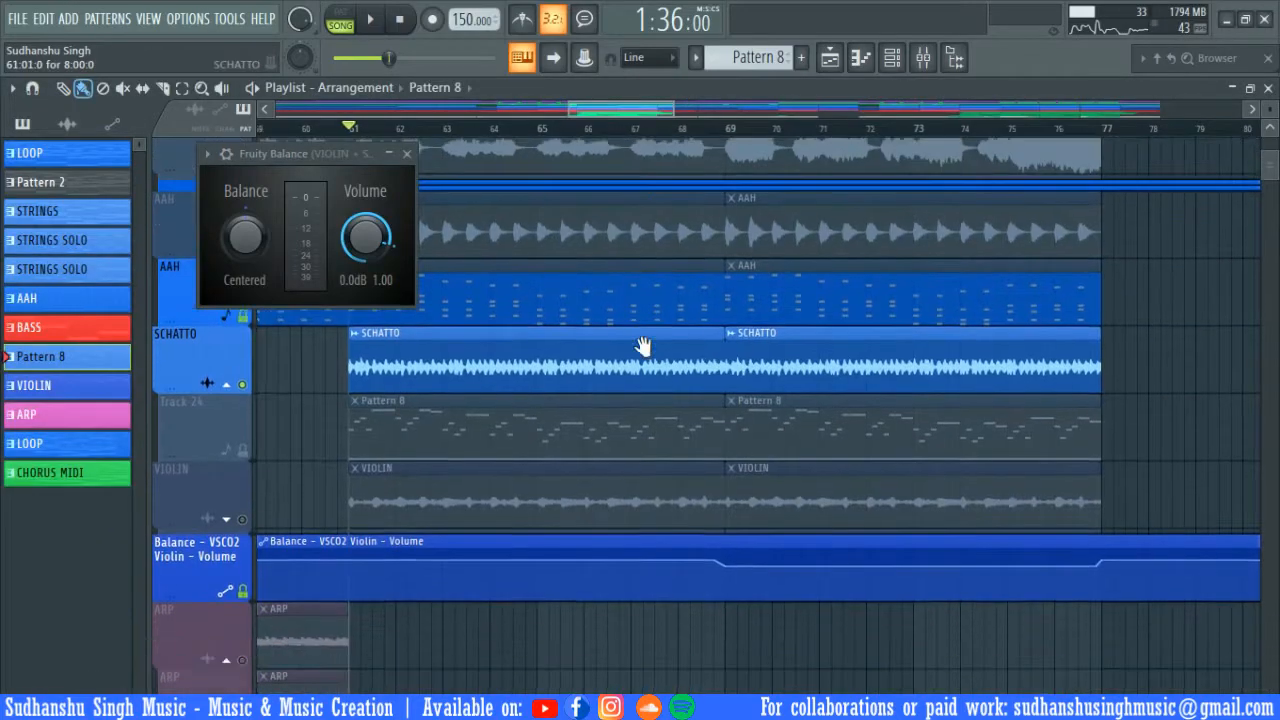
key(space)
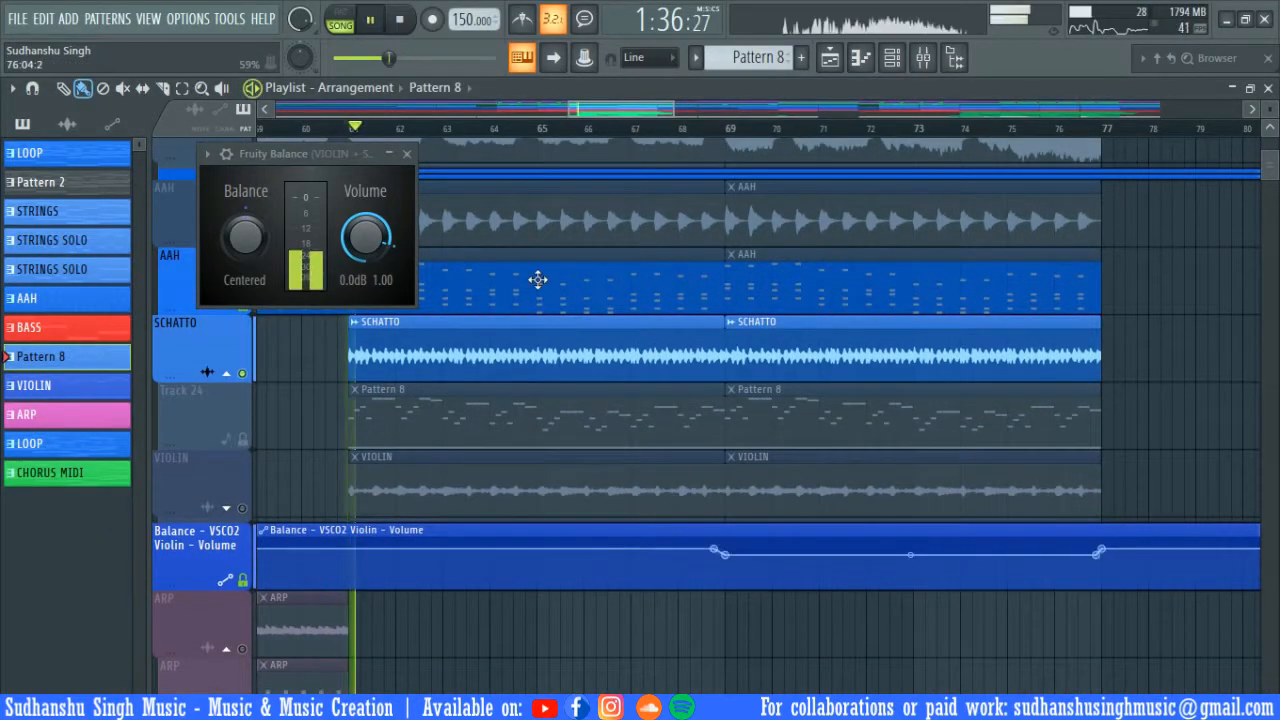
key(space)
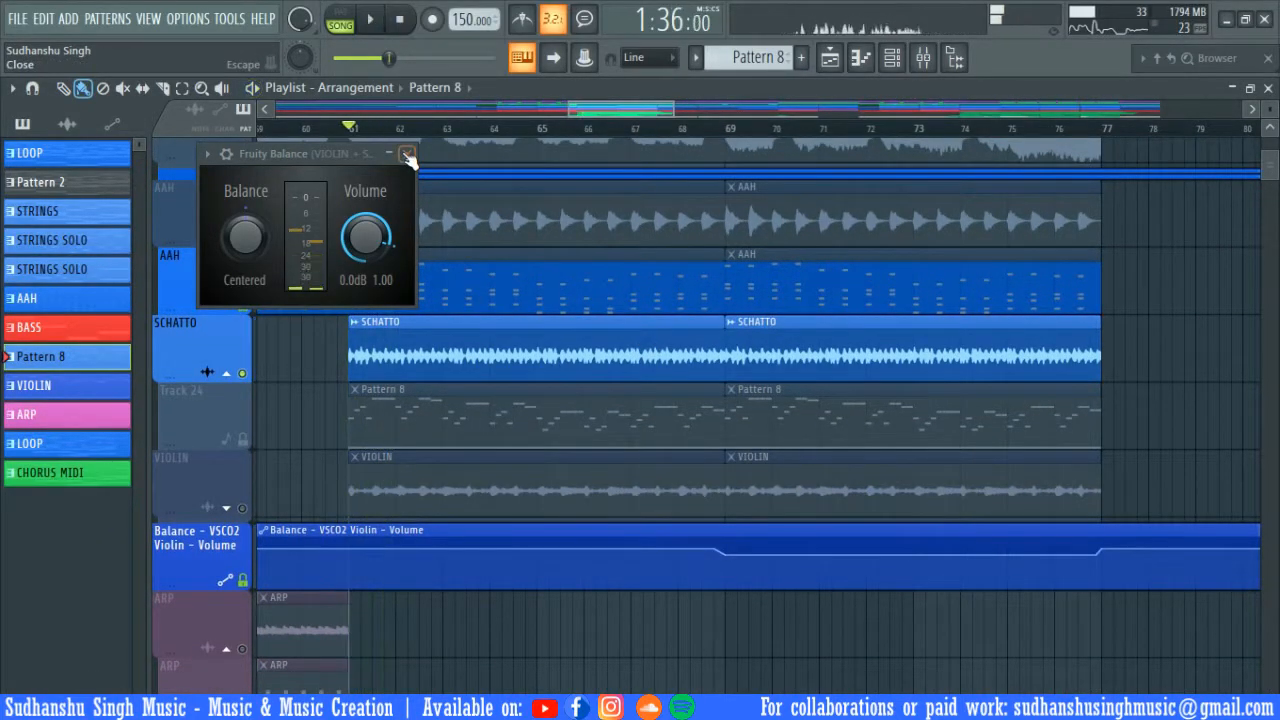
click(408, 157)
- Solo the VIOLIN track in the playlist, collapse the SCHATTO group and play the violin from bar 61
key(F9)
key(F9)
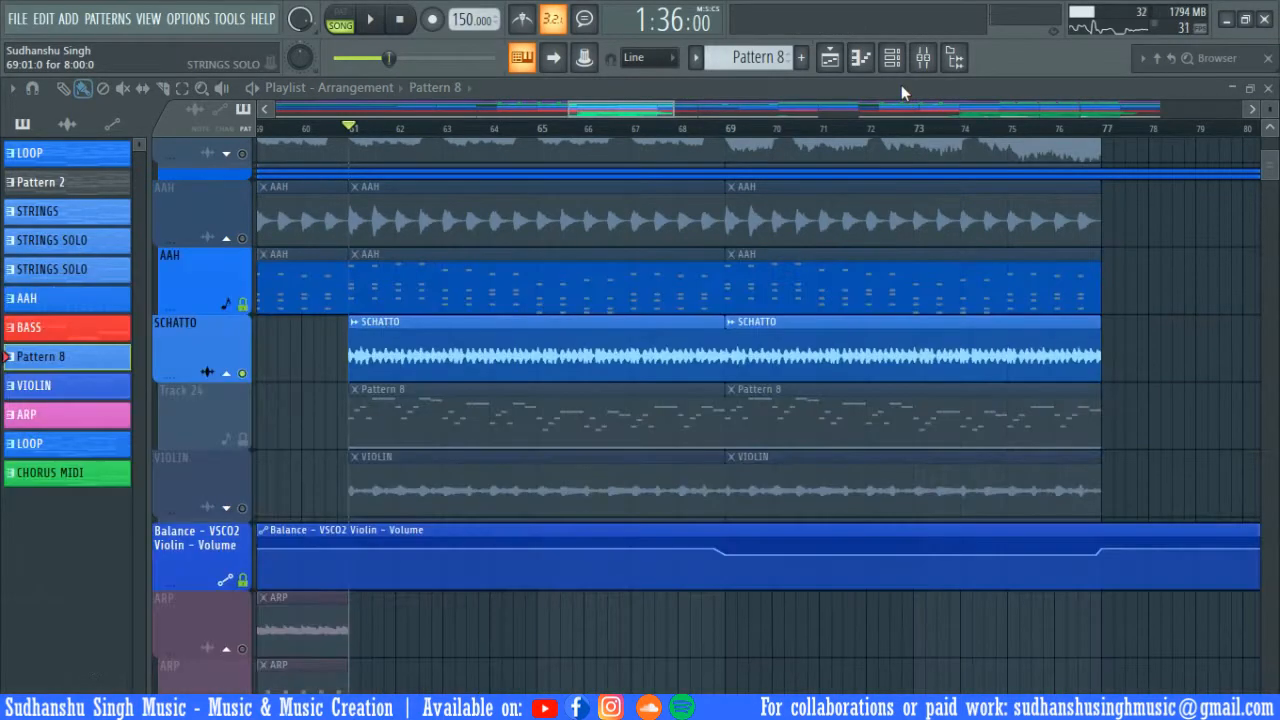
right_click(242, 508)
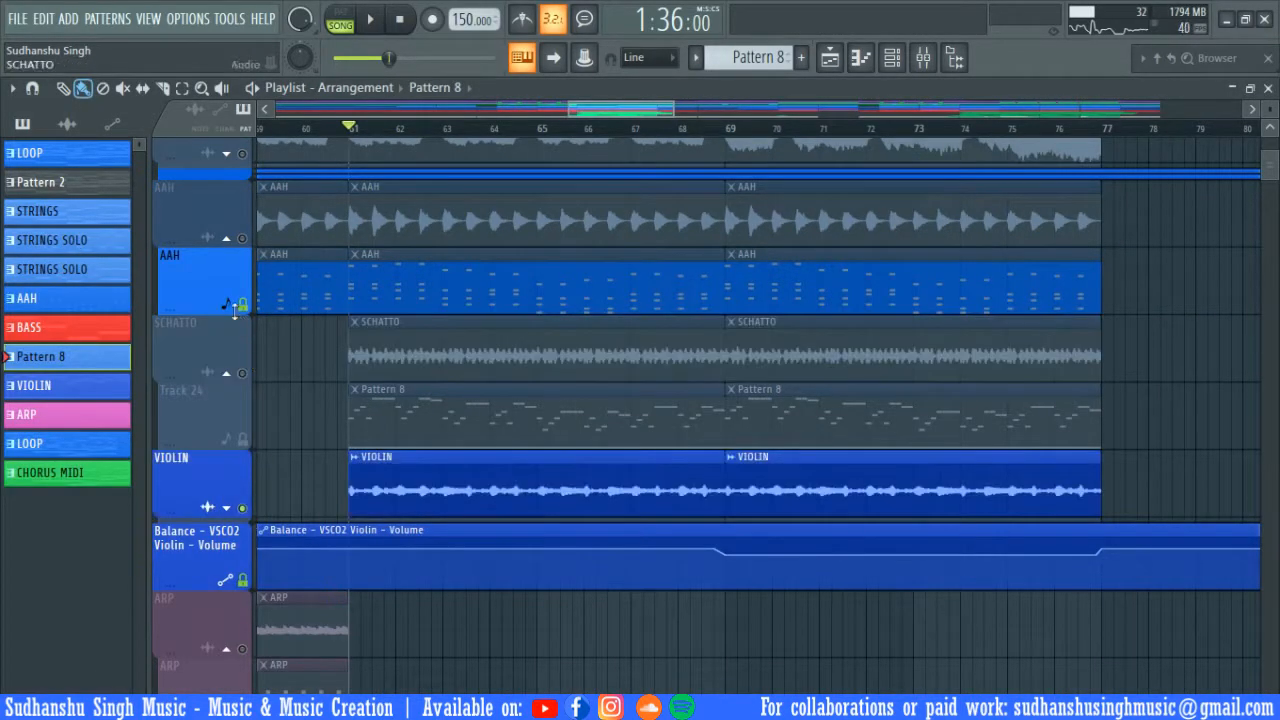
click(228, 376)
scroll(332, 286, down, 2)
key(space)
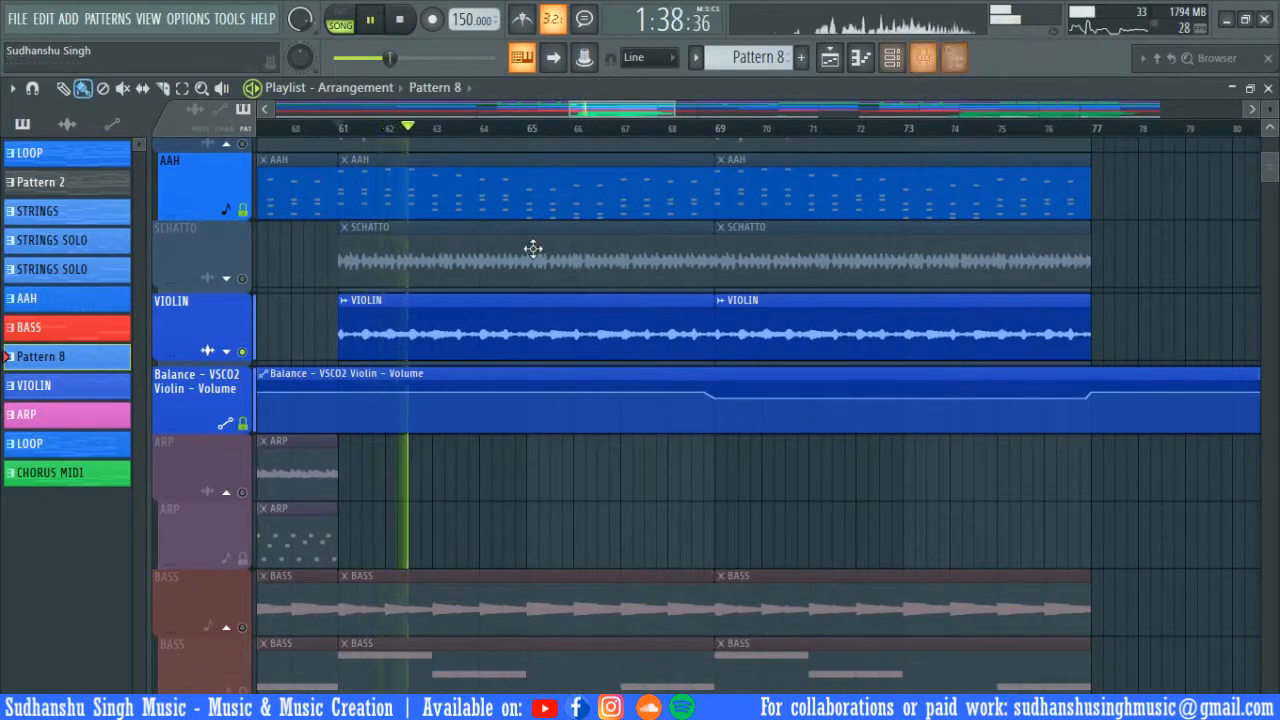
key(space)
- Play the VIOLIN part while viewing its notes in the piano roll and its VSCO2 Violin #2 instrument from the channel rack
double_click(426, 340)
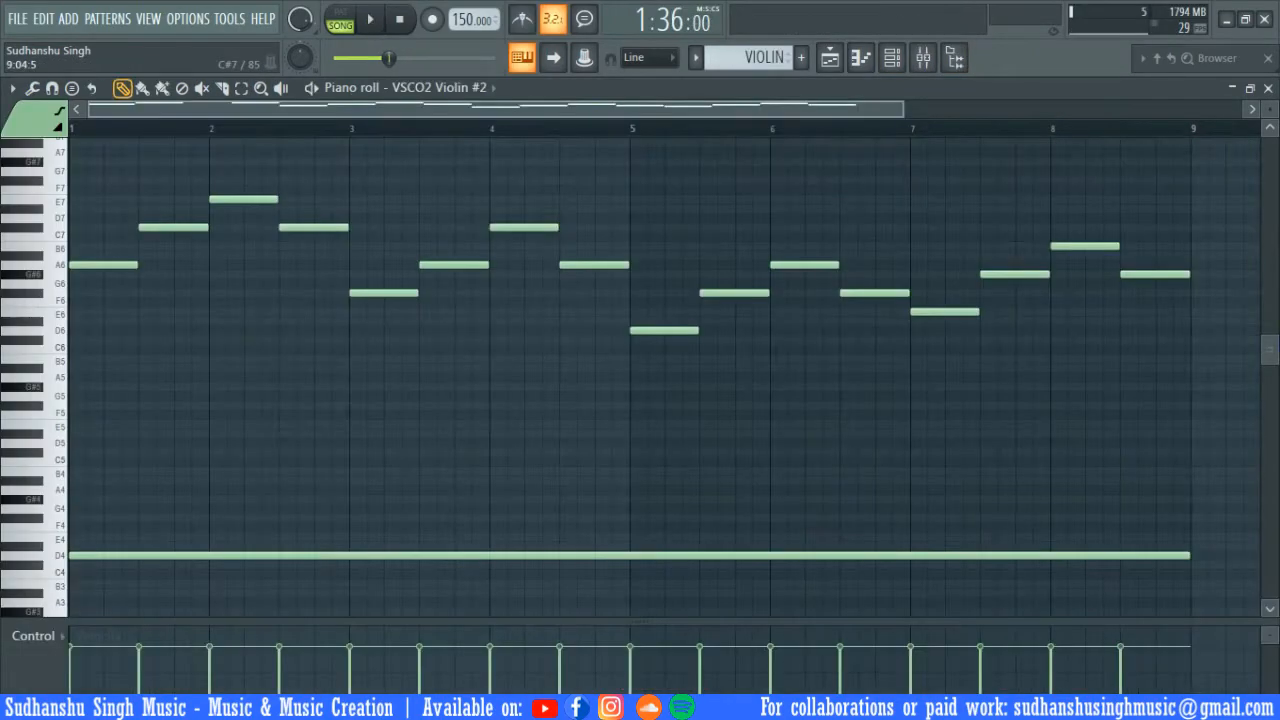
key(space)
click(893, 58)
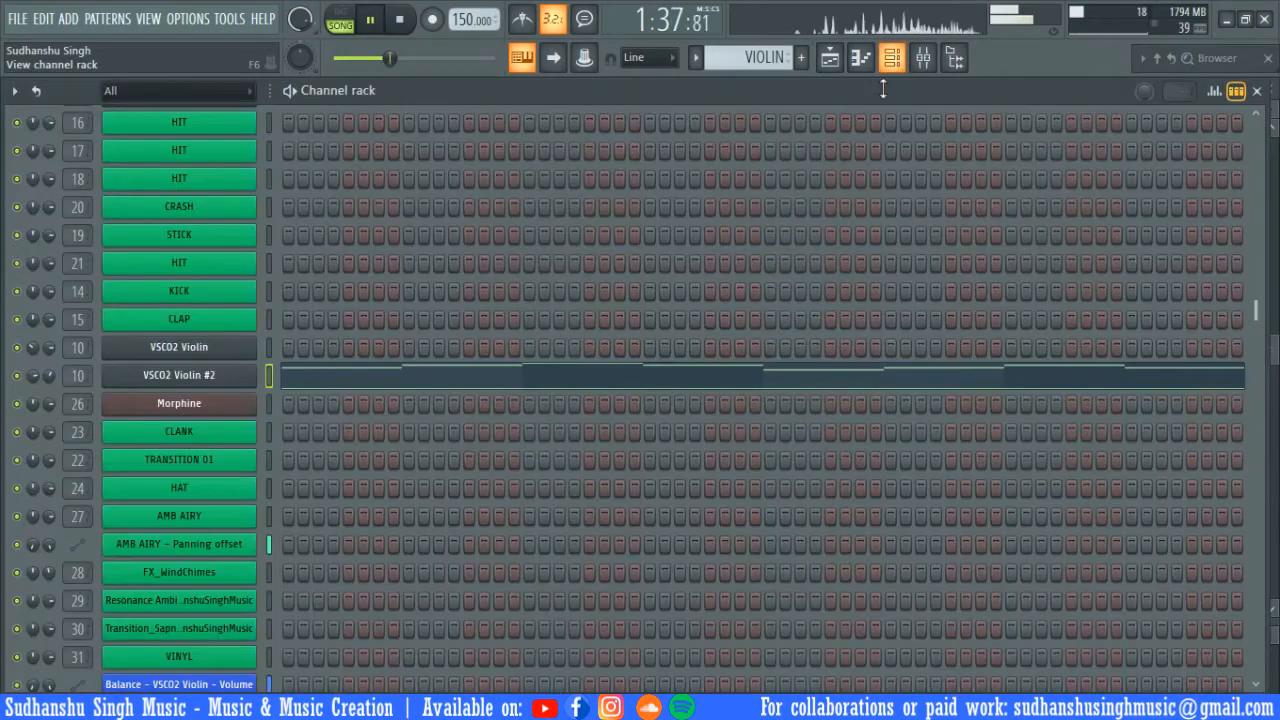
click(201, 381)
drag(519, 134, 579, 134)
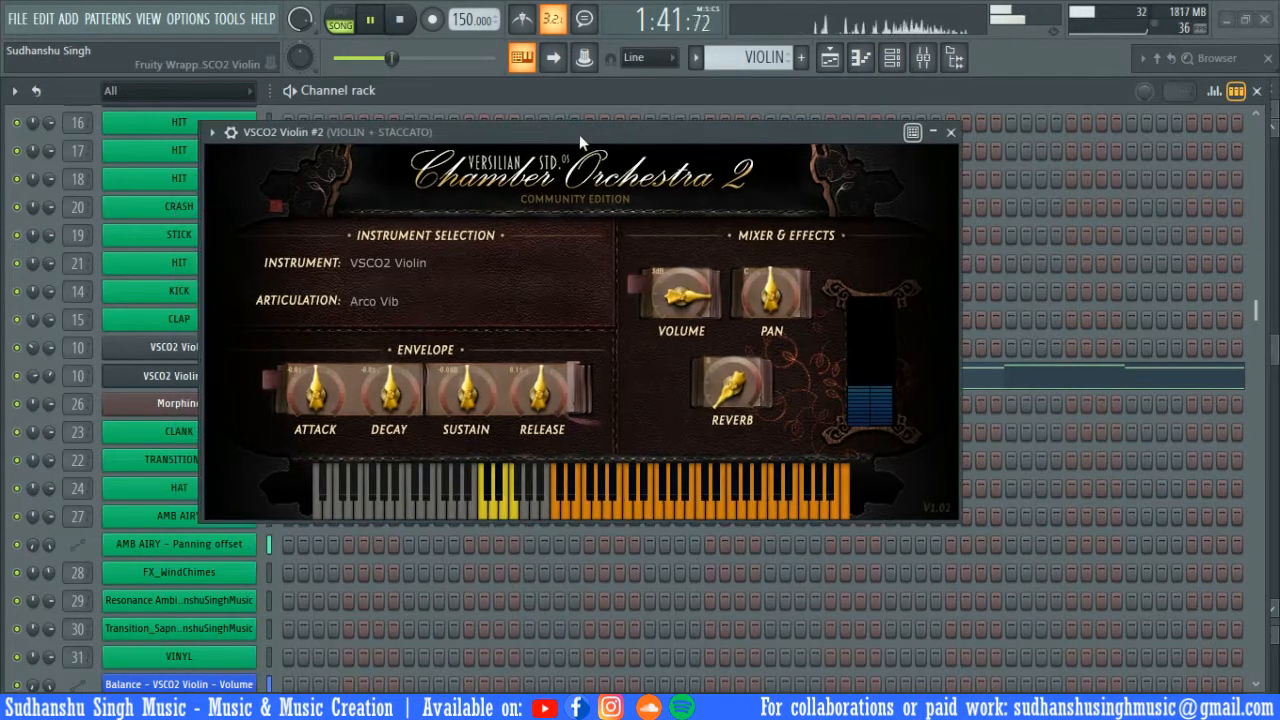
key(Escape)
key(space)
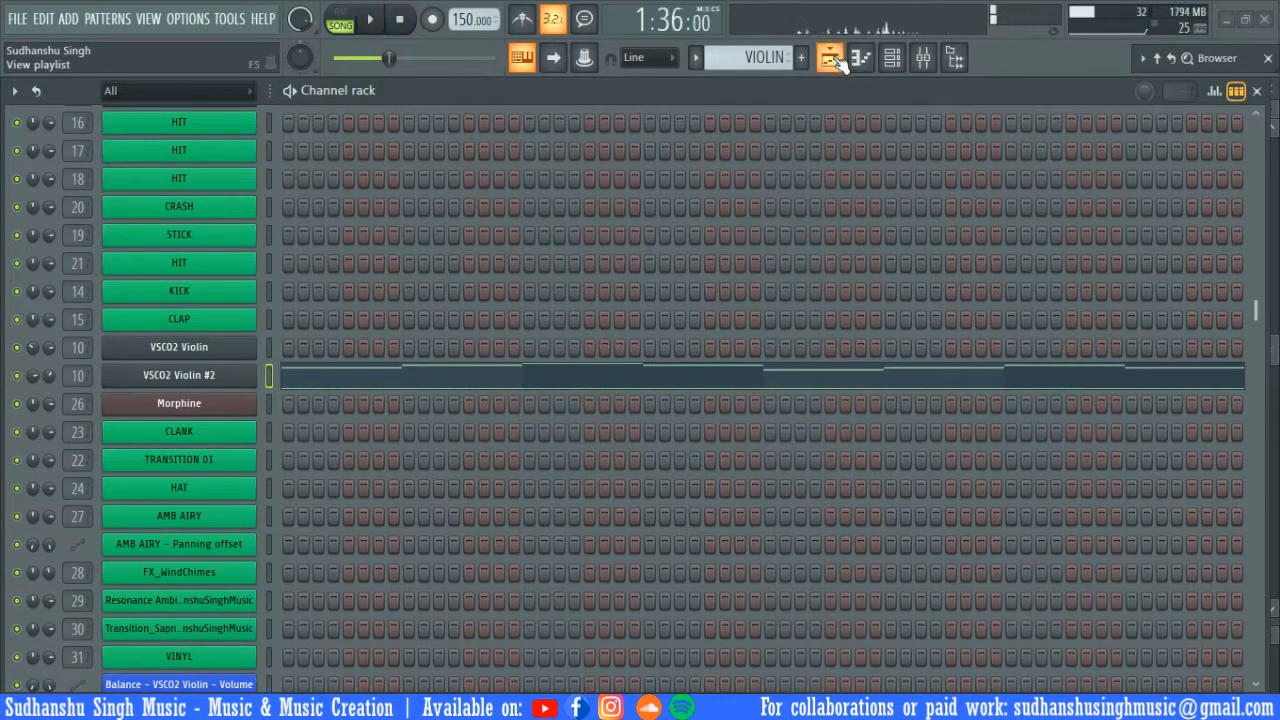
- Check the VIOLIN + STACCATO mixer track, revisit the VSCO2 Violin #2 instrument and return to the playlist
click(829, 58)
click(923, 57)
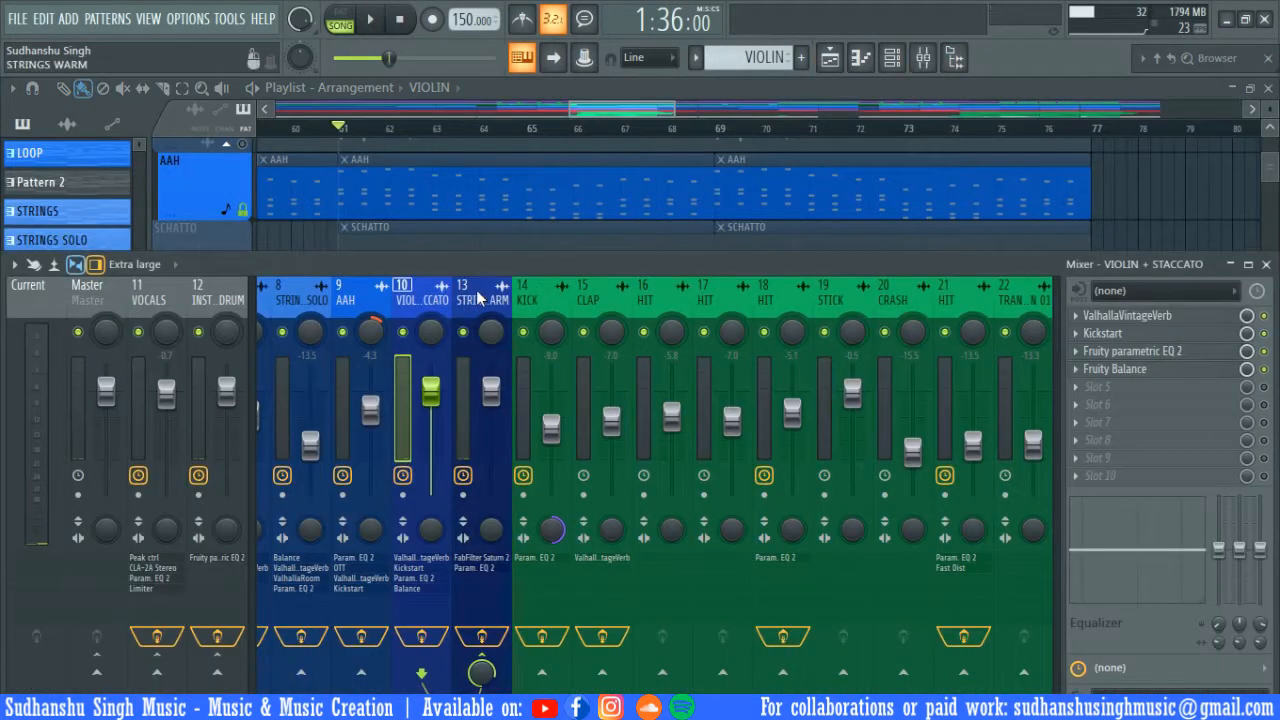
key(F6)
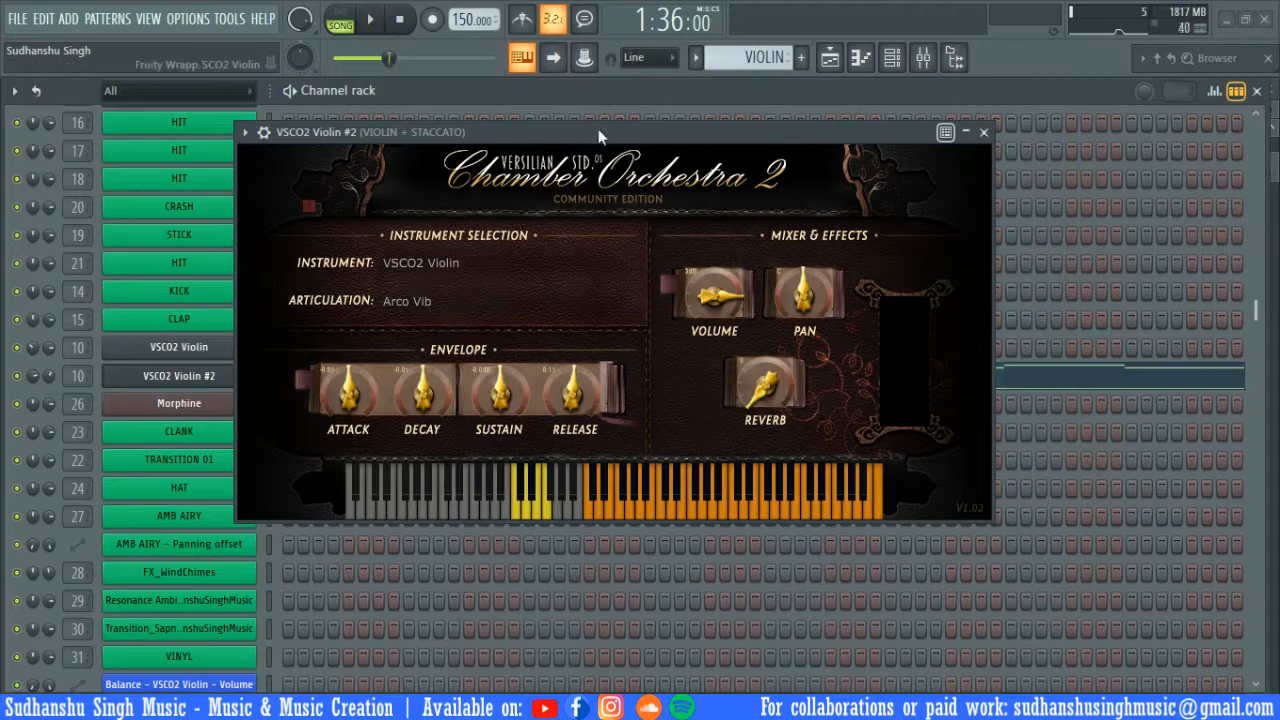
drag(600, 136, 613, 138)
key(Escape)
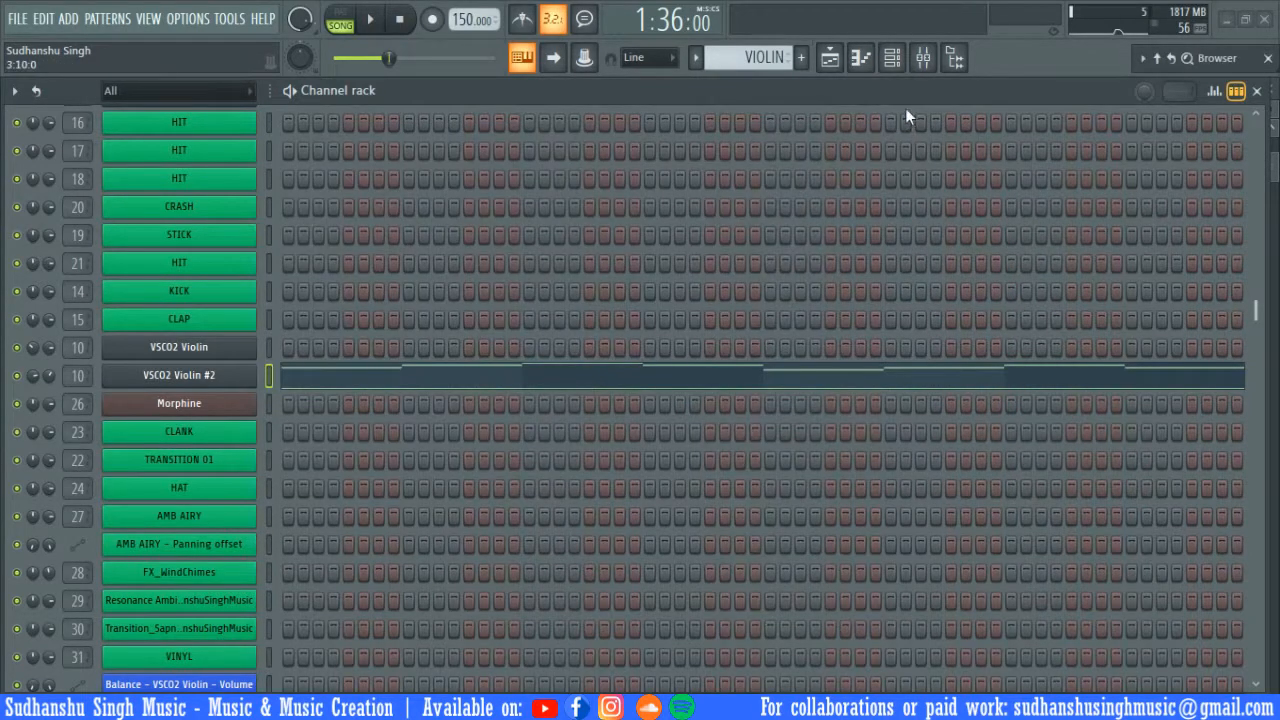
click(832, 60)
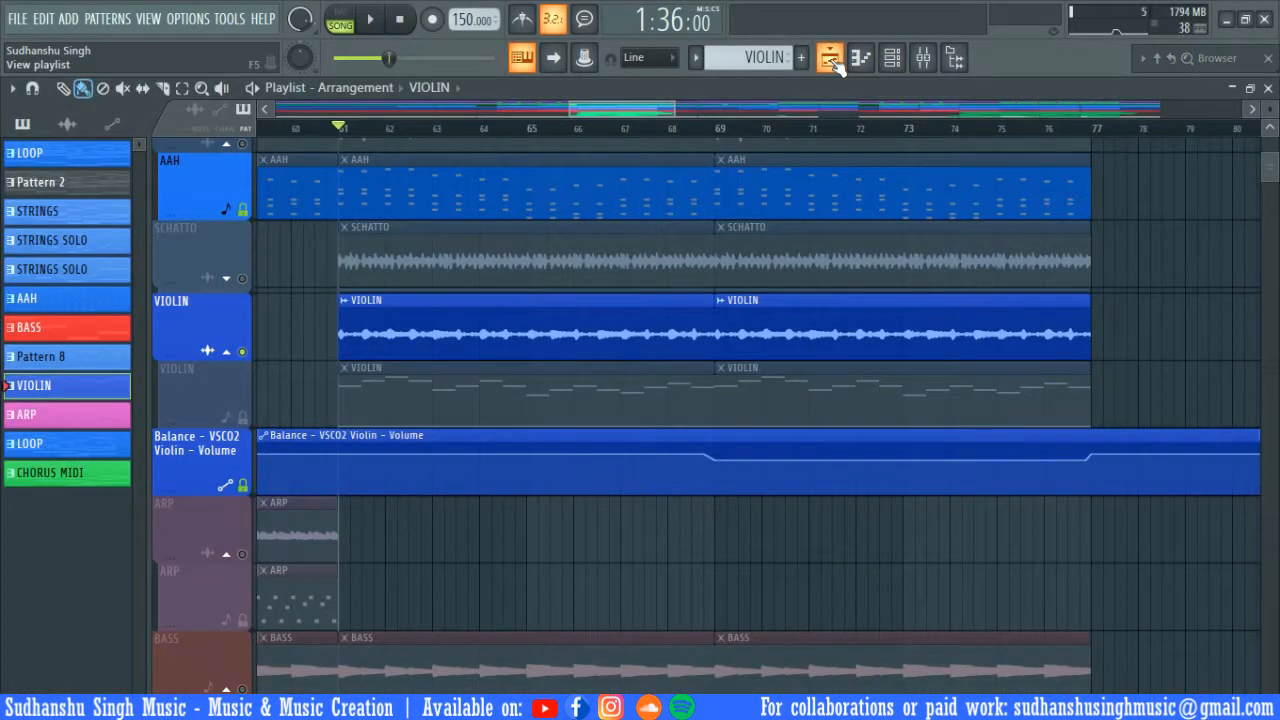
- Solo the STRINGS SOLO track in the playlist and play it from bar 69
scroll(851, 229, down, 5)
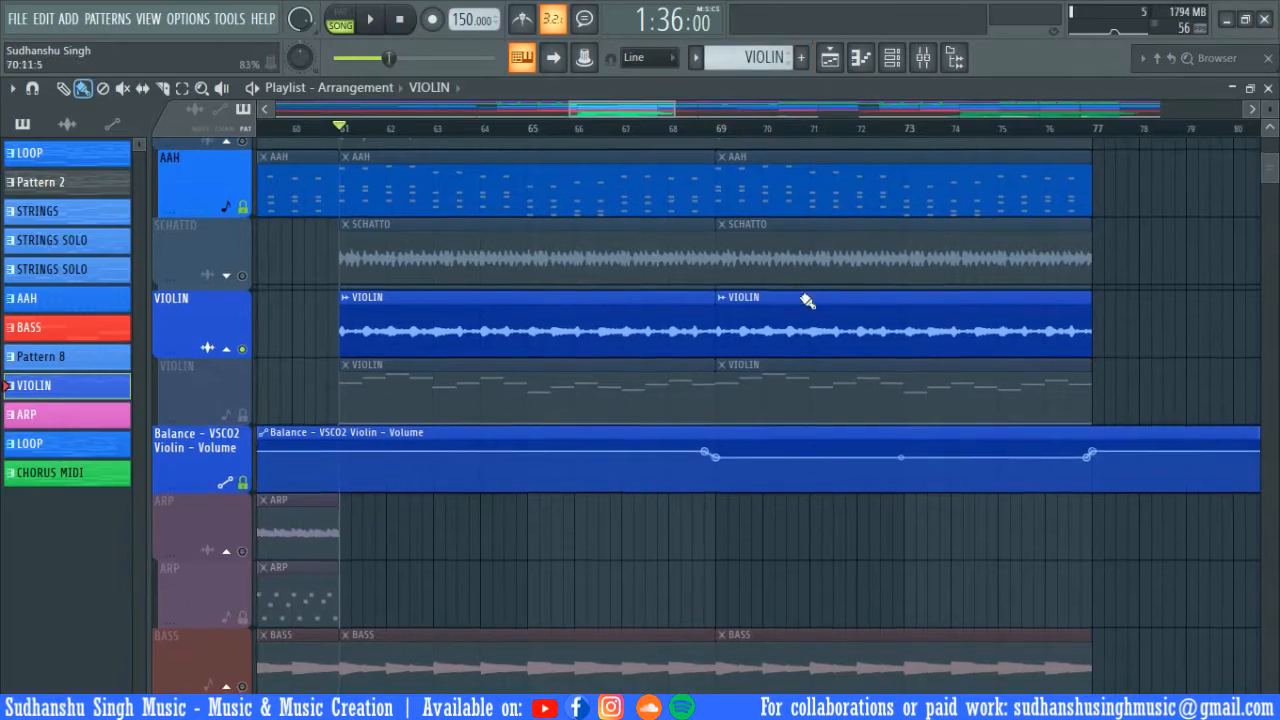
scroll(855, 189, up, 8)
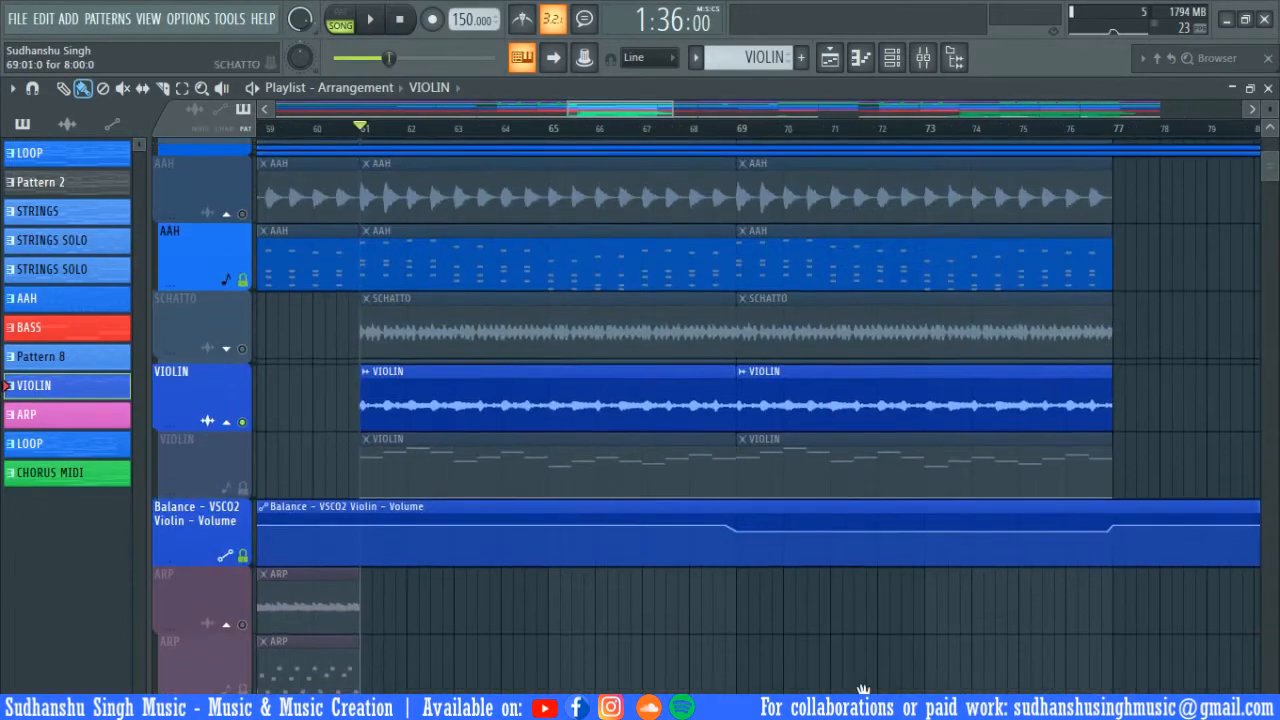
scroll(840, 289, down, 3)
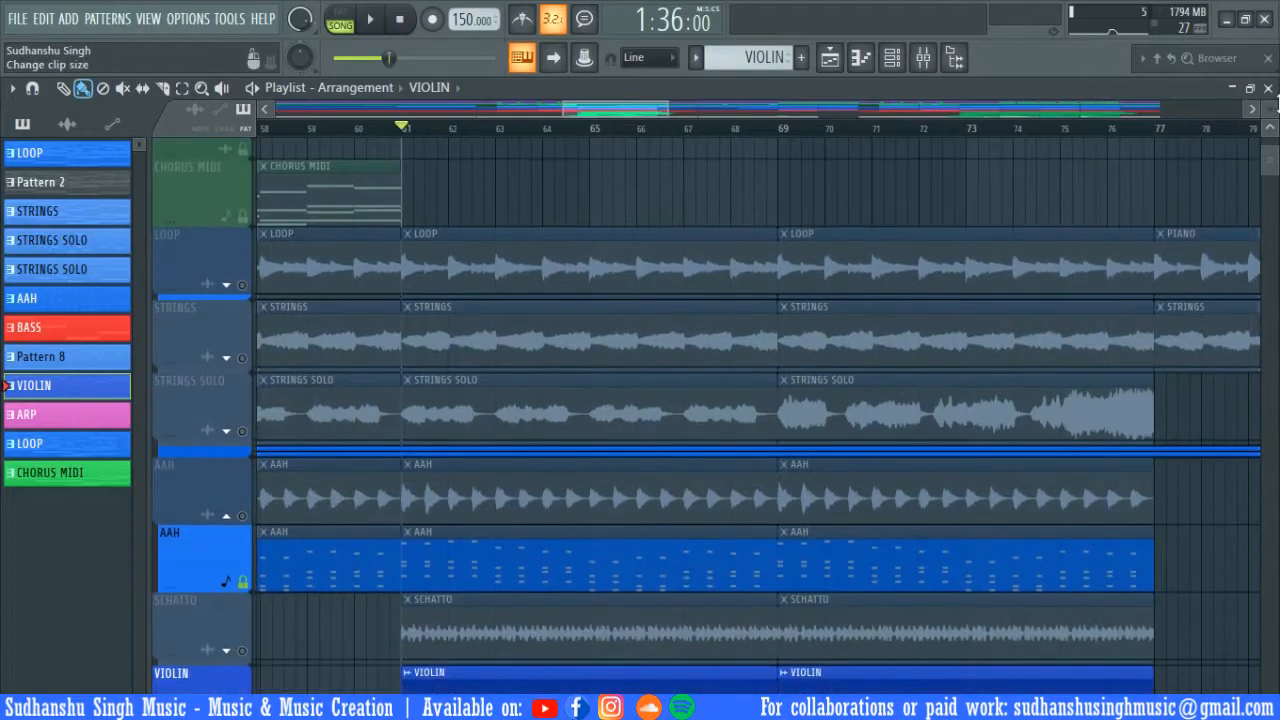
scroll(923, 346, down, 8)
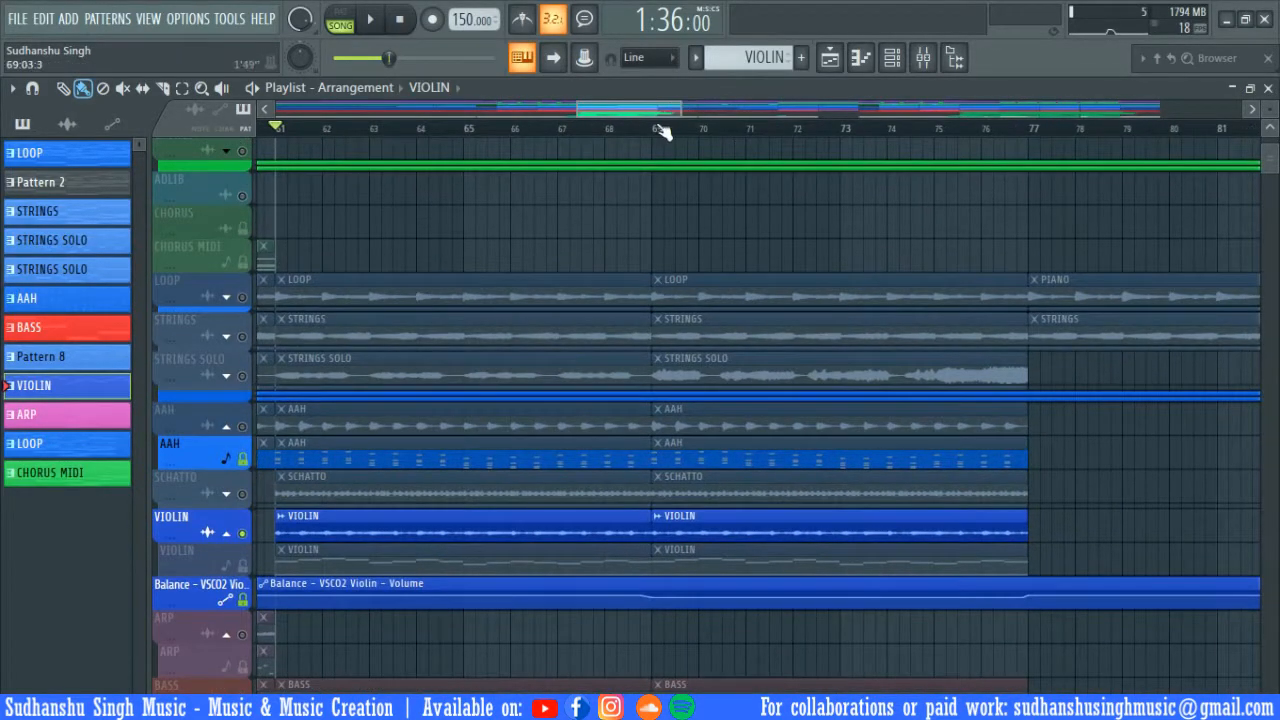
click(662, 132)
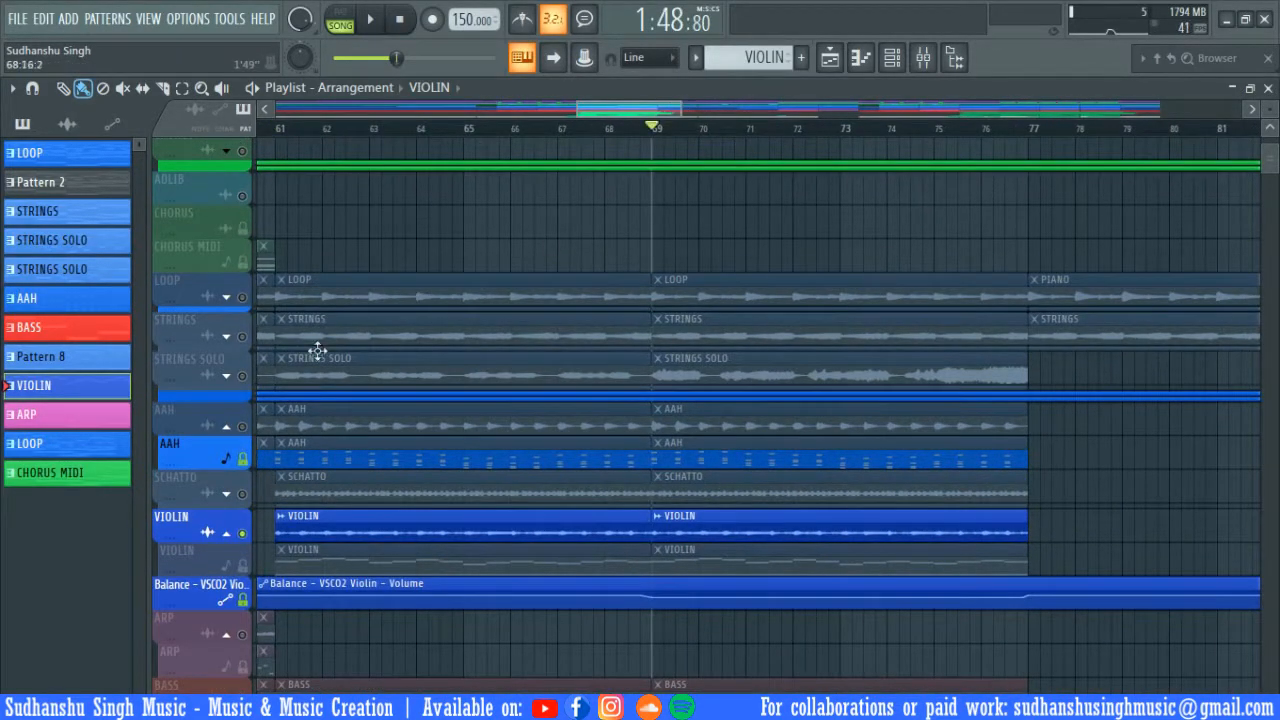
click(249, 377)
scroll(850, 400, left, 1)
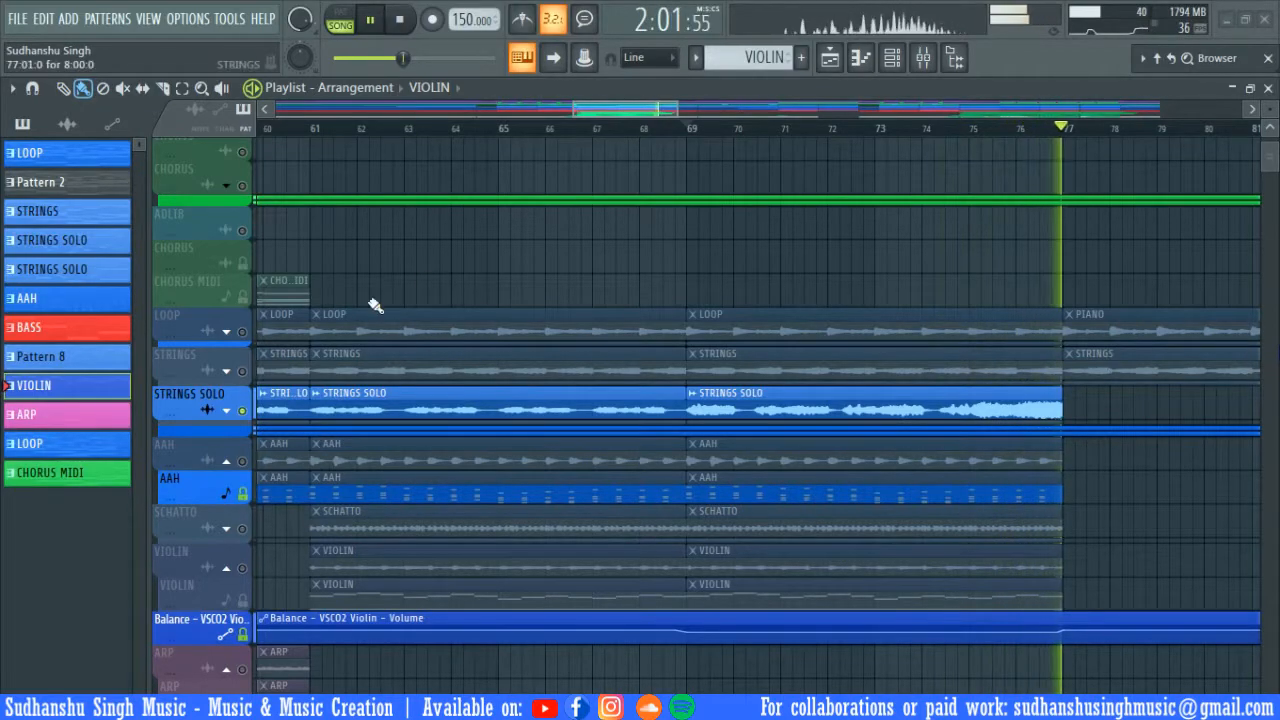
key(space)
- Expand the STRINGS SOLO group, open its bar 69 notes in the piano roll and play them in pattern mode from bar 6
click(227, 411)
double_click(866, 446)
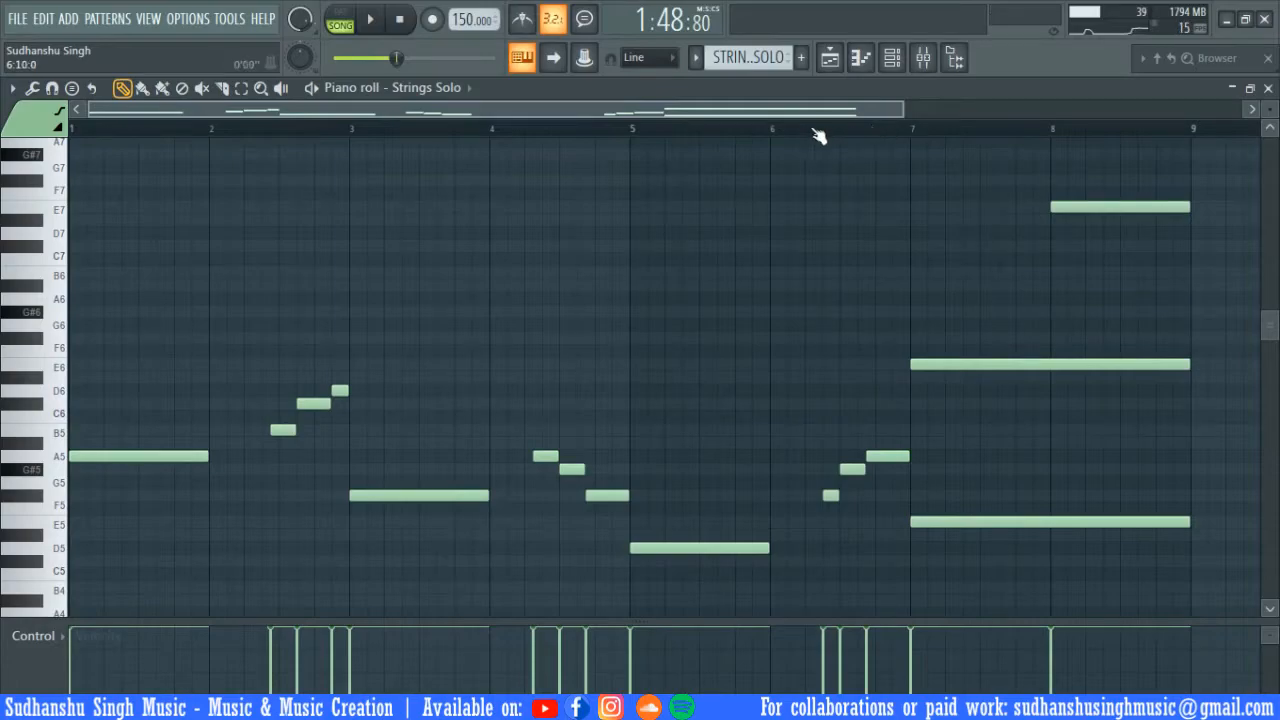
click(340, 24)
drag(784, 128, 826, 130)
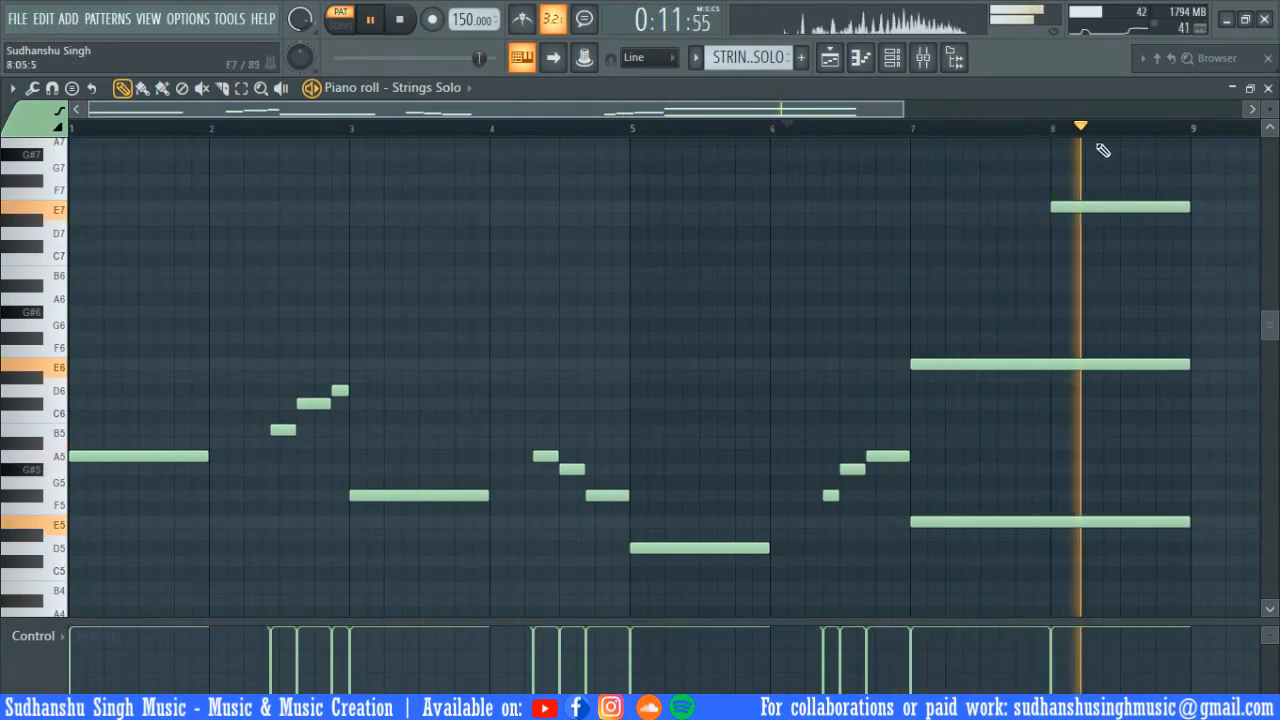
key(space)
- Return to the playlist, enable the LOOP, STRINGS and STRINGS SOLO tracks, and collapse the STRINGS SOLO group
click(831, 58)
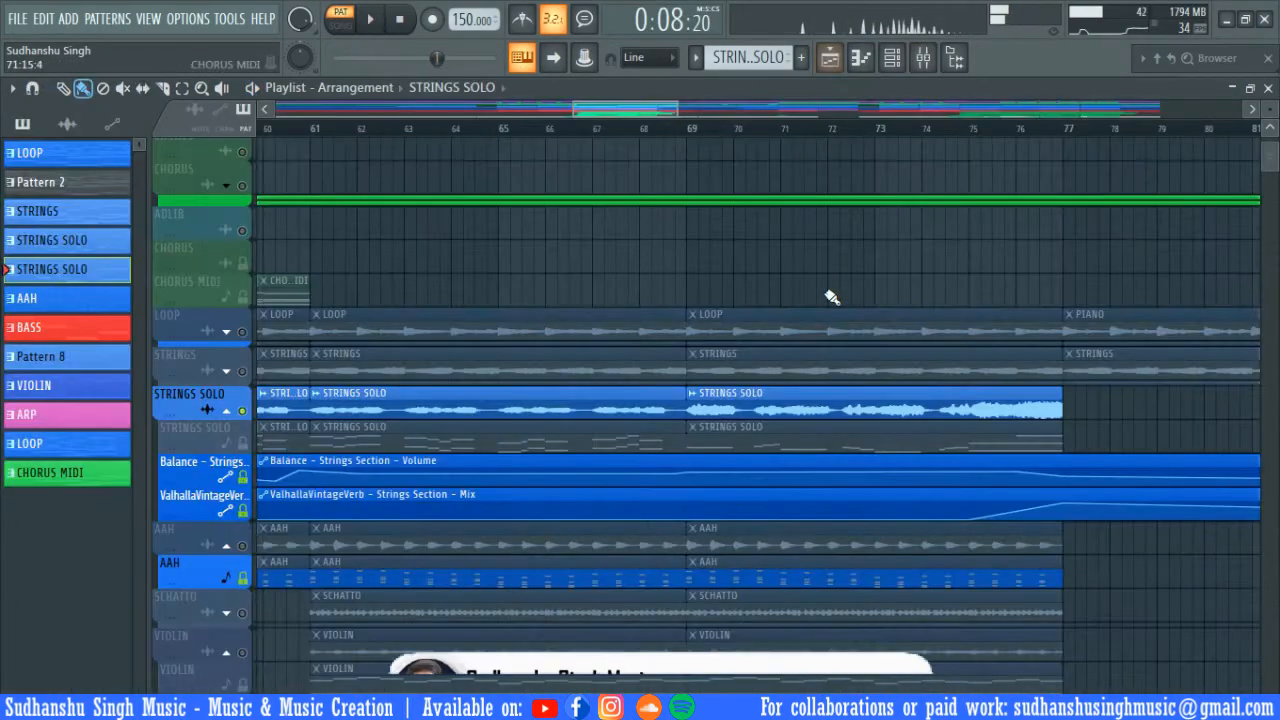
scroll(257, 250, down, 3)
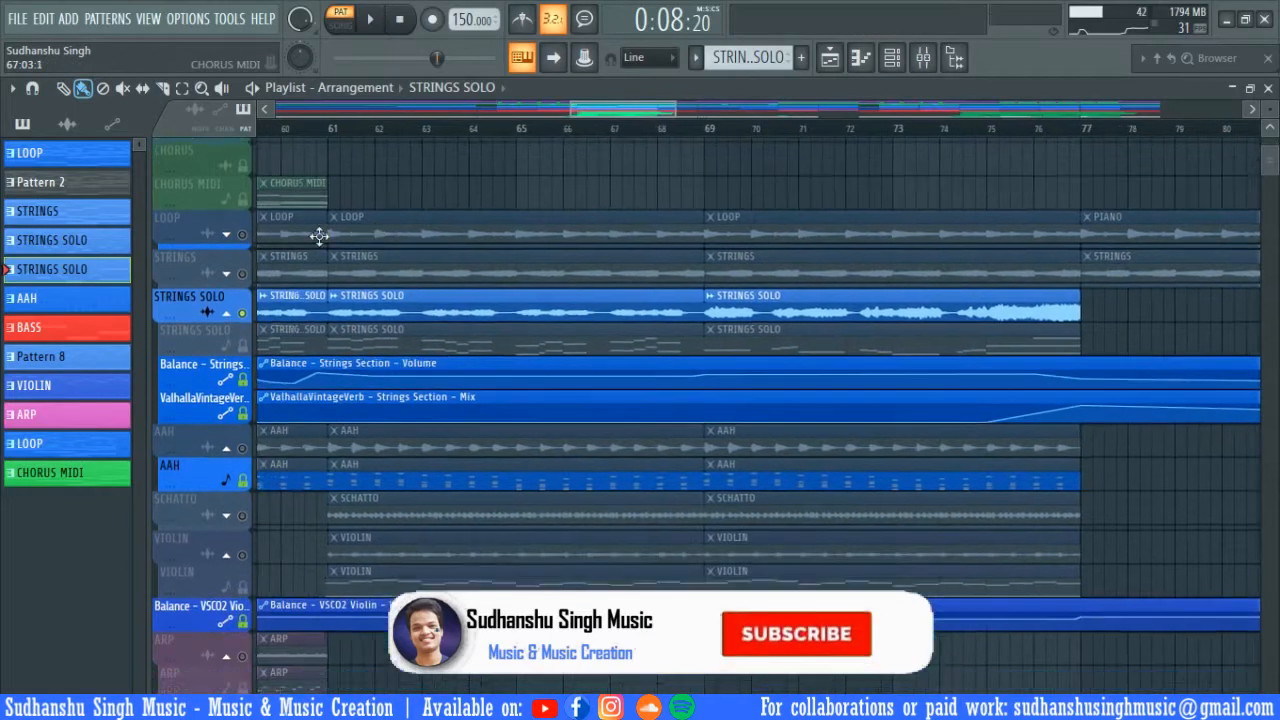
click(242, 313)
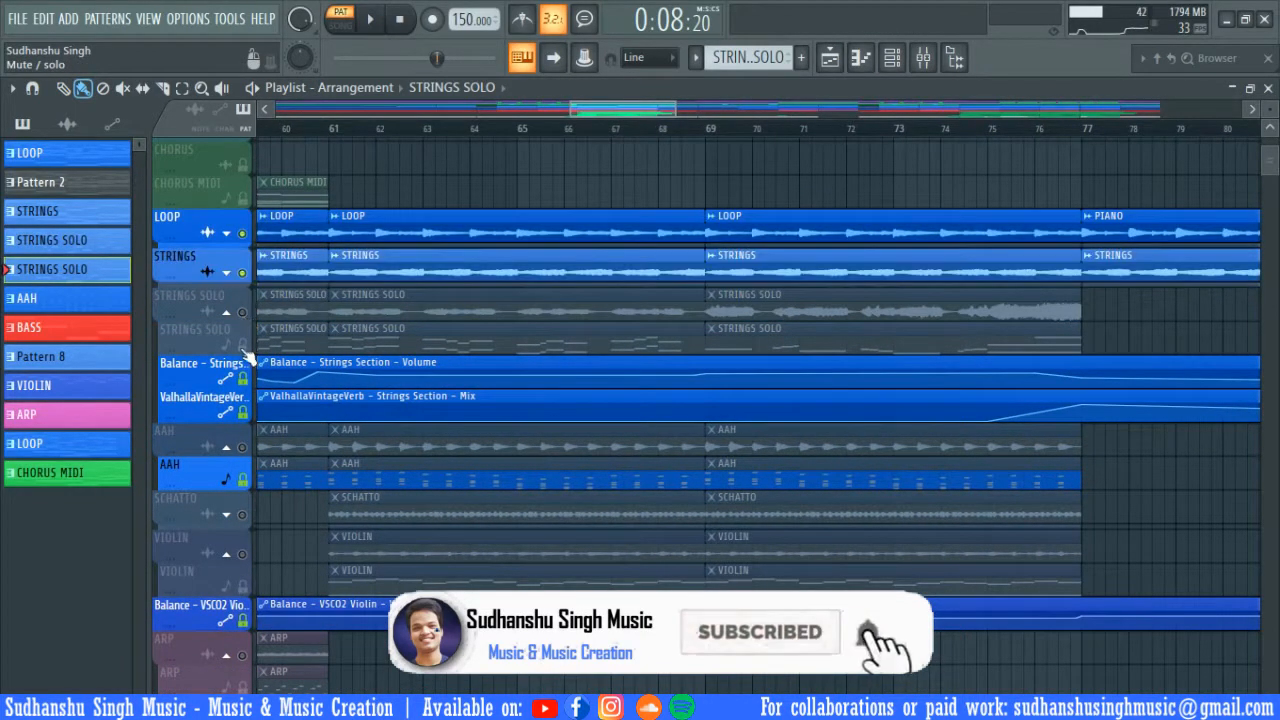
click(242, 313)
click(226, 312)
- Unmute the AAH, SCHATTO, VIOLIN and BASS tracks, leaving the ARP track muted
click(242, 362)
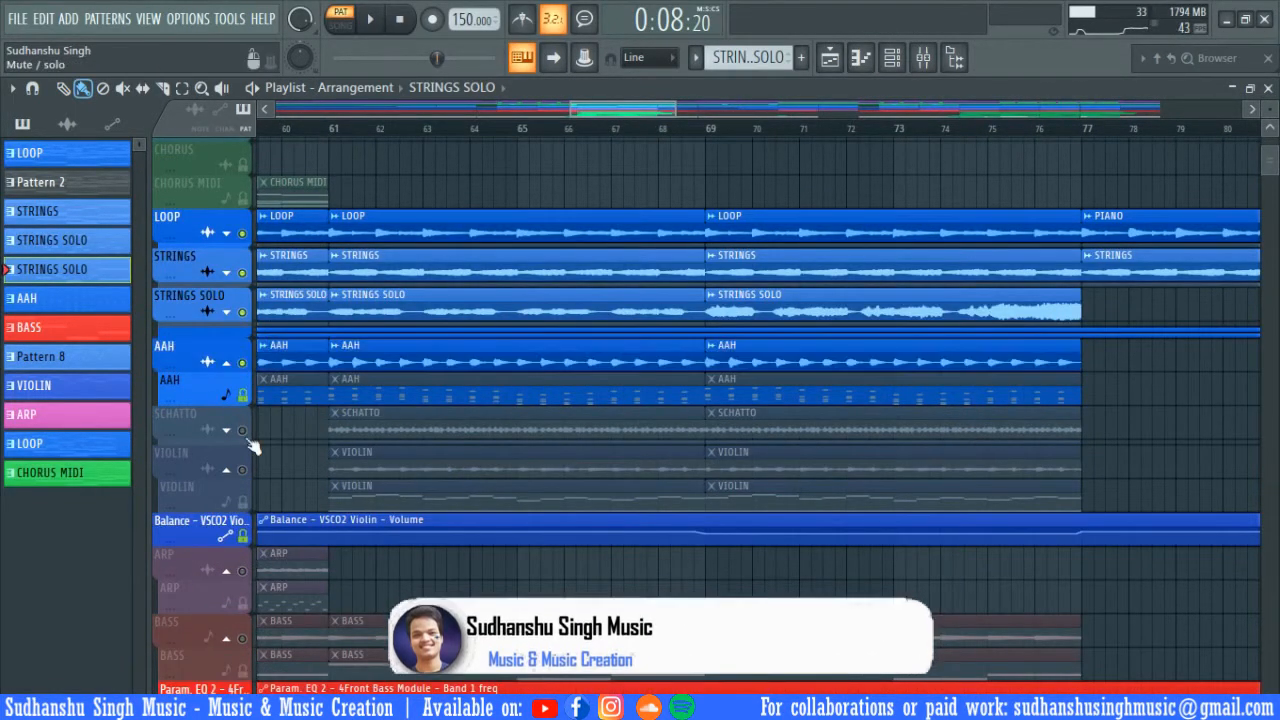
click(242, 430)
click(242, 470)
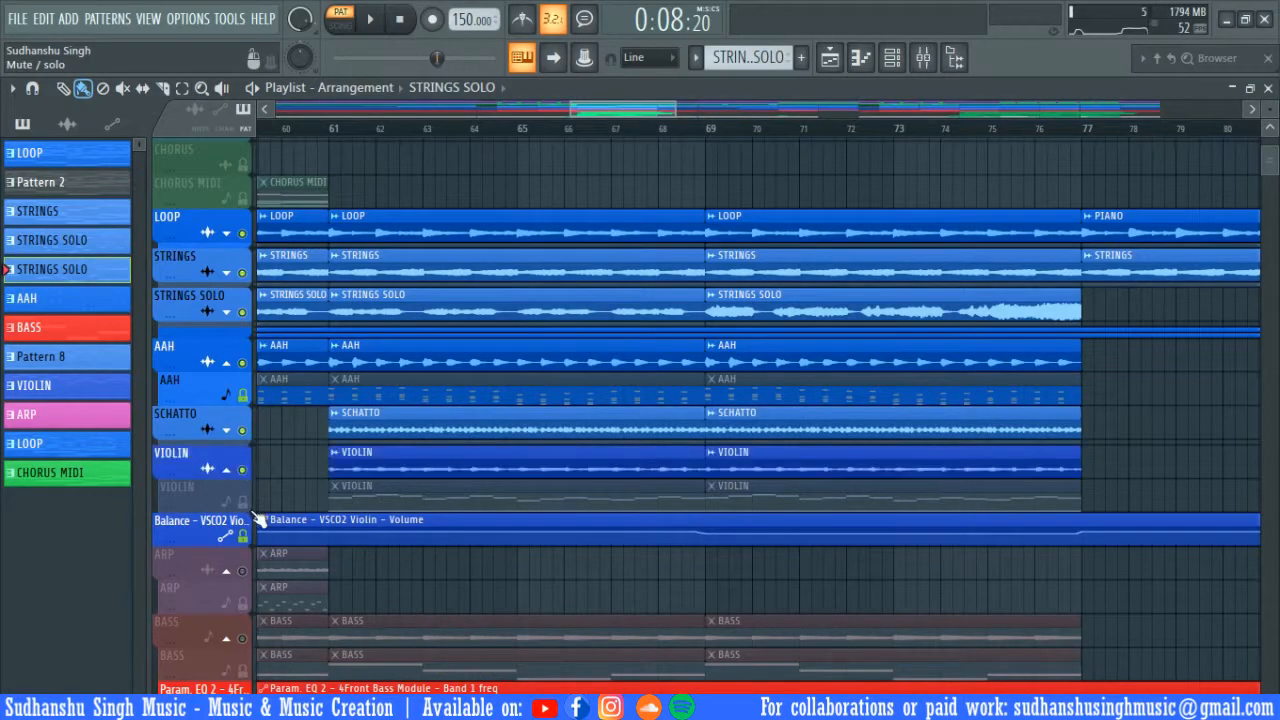
click(242, 571)
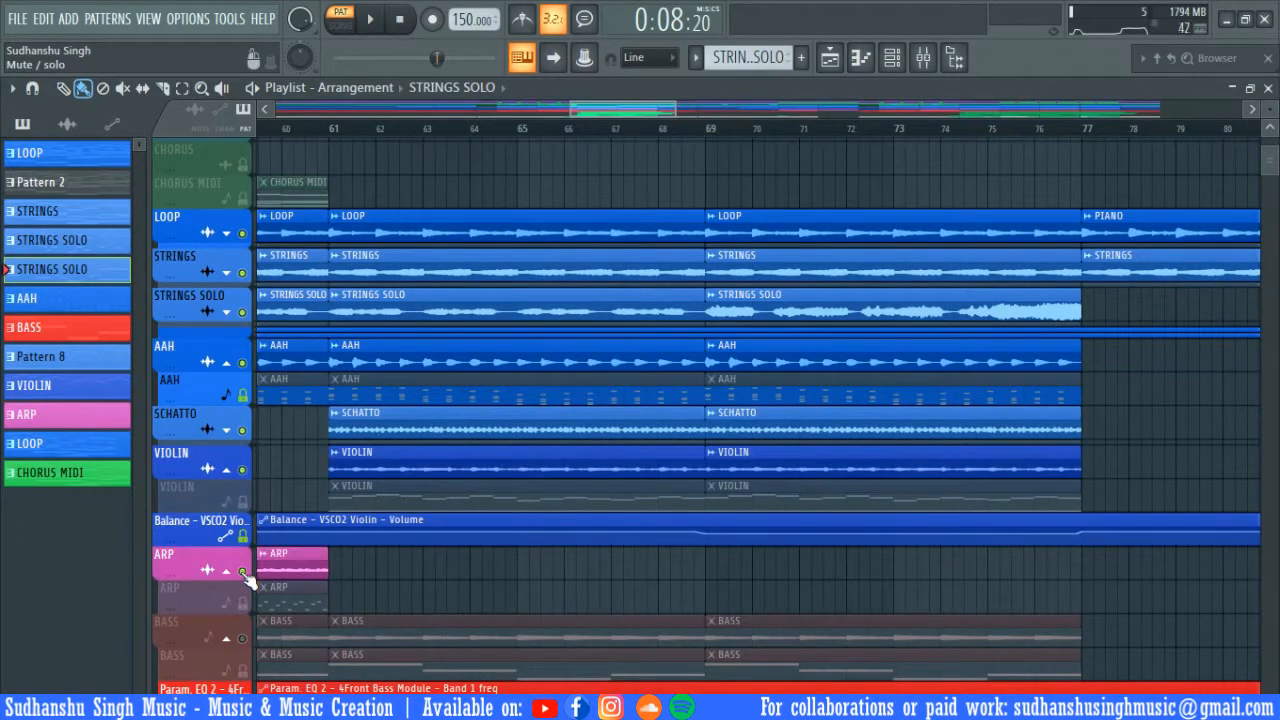
click(242, 571)
click(242, 638)
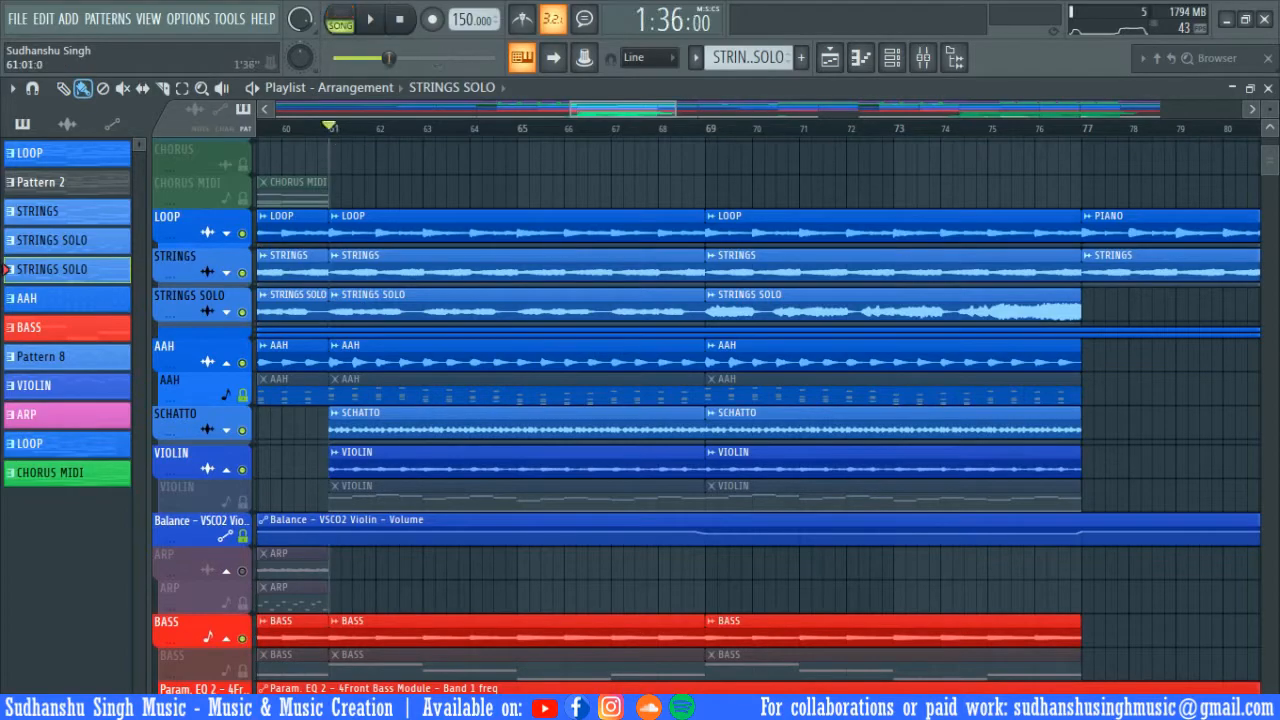
- Play the combined melodic parts and bass from bar 61 while collapsing the ARP, VIOLIN and BASS groups
key(space)
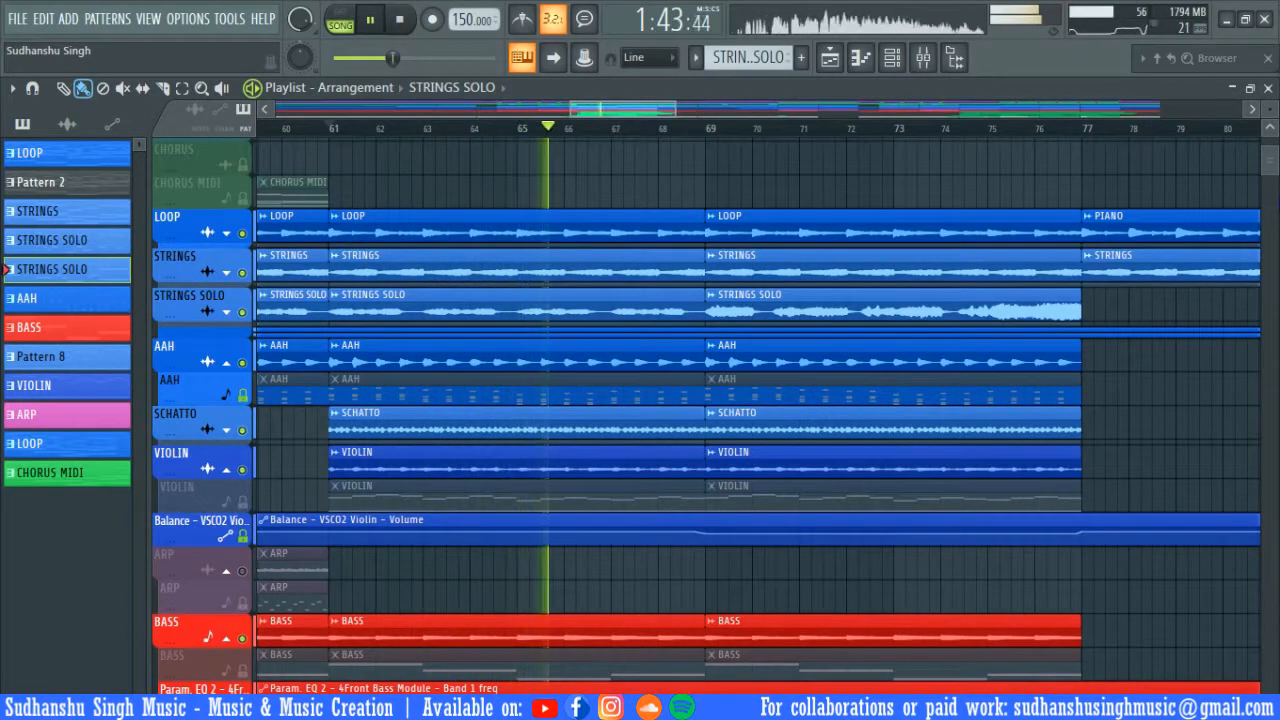
click(226, 570)
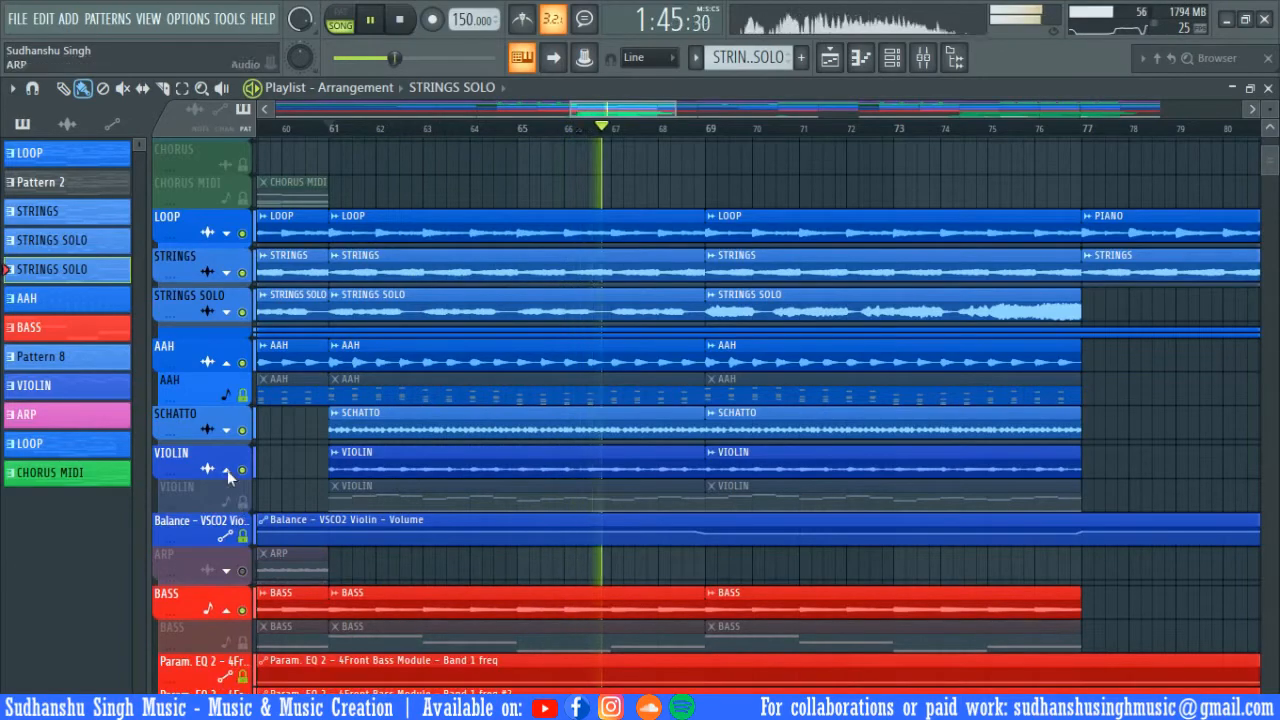
click(227, 470)
click(226, 581)
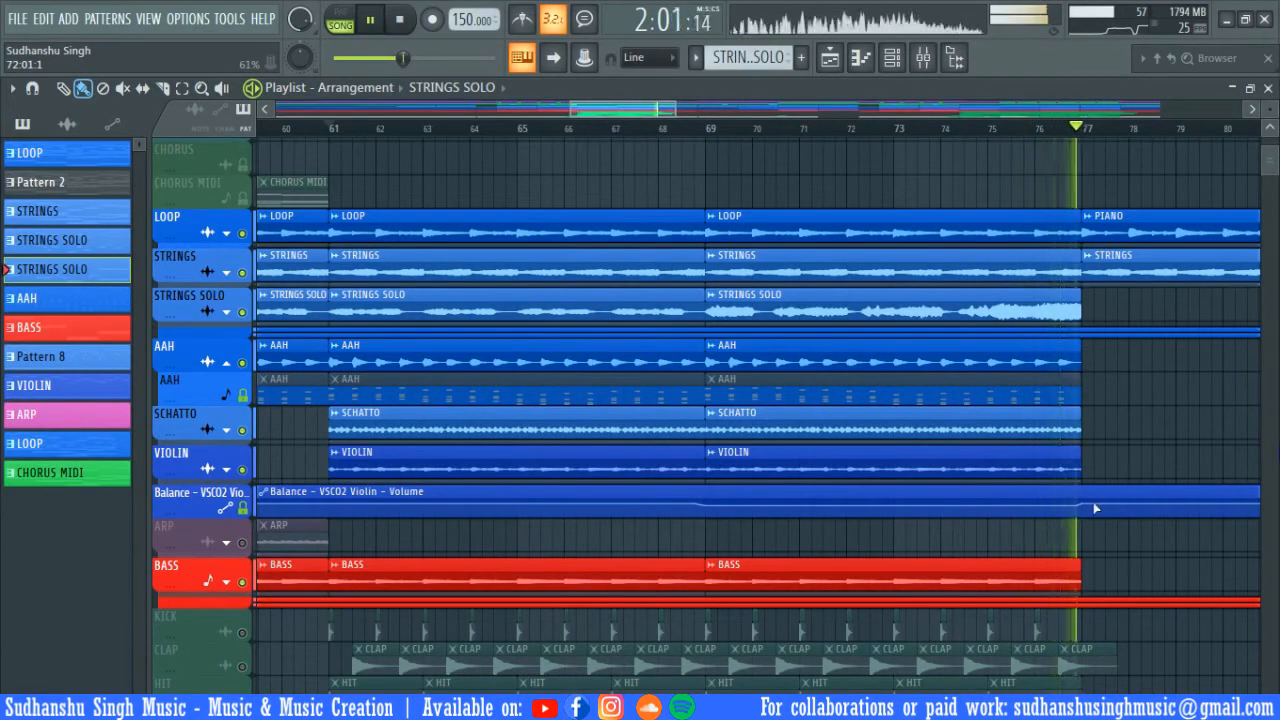
key(space)
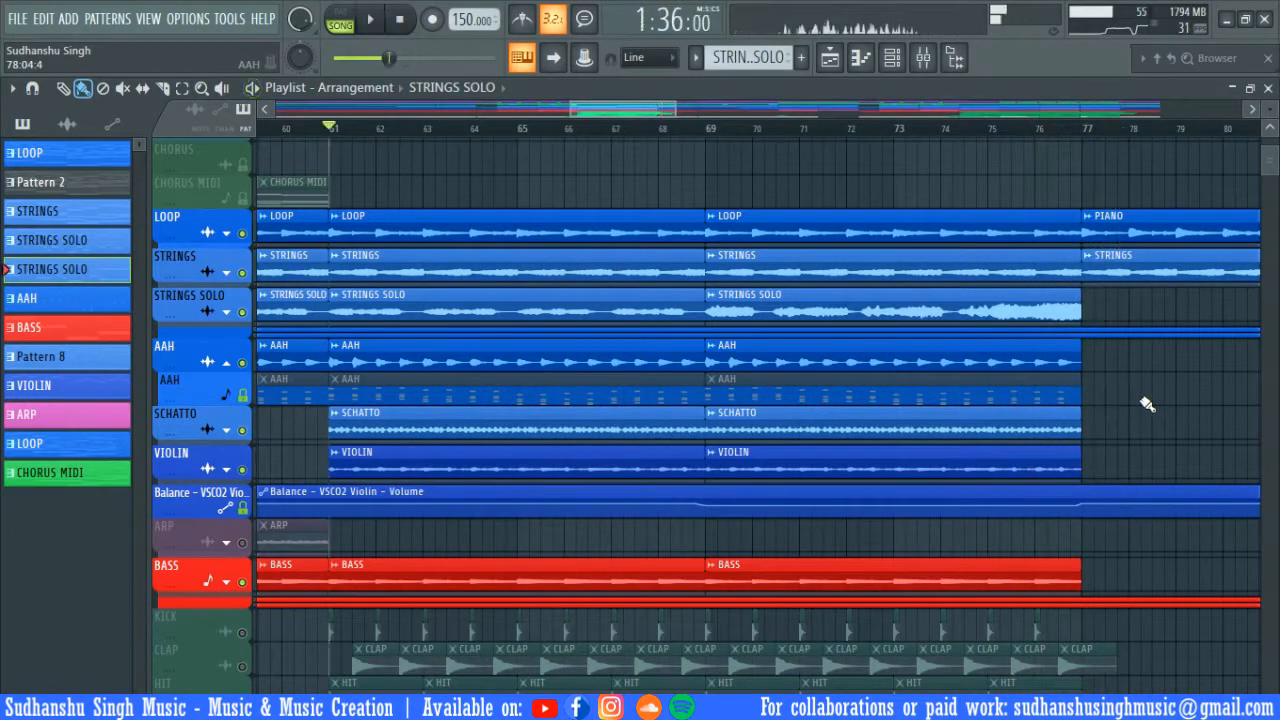
- Solo the KICK track, add the CLAP and the first HIT track, and audition them from bar 61
scroll(1126, 250, down, 4)
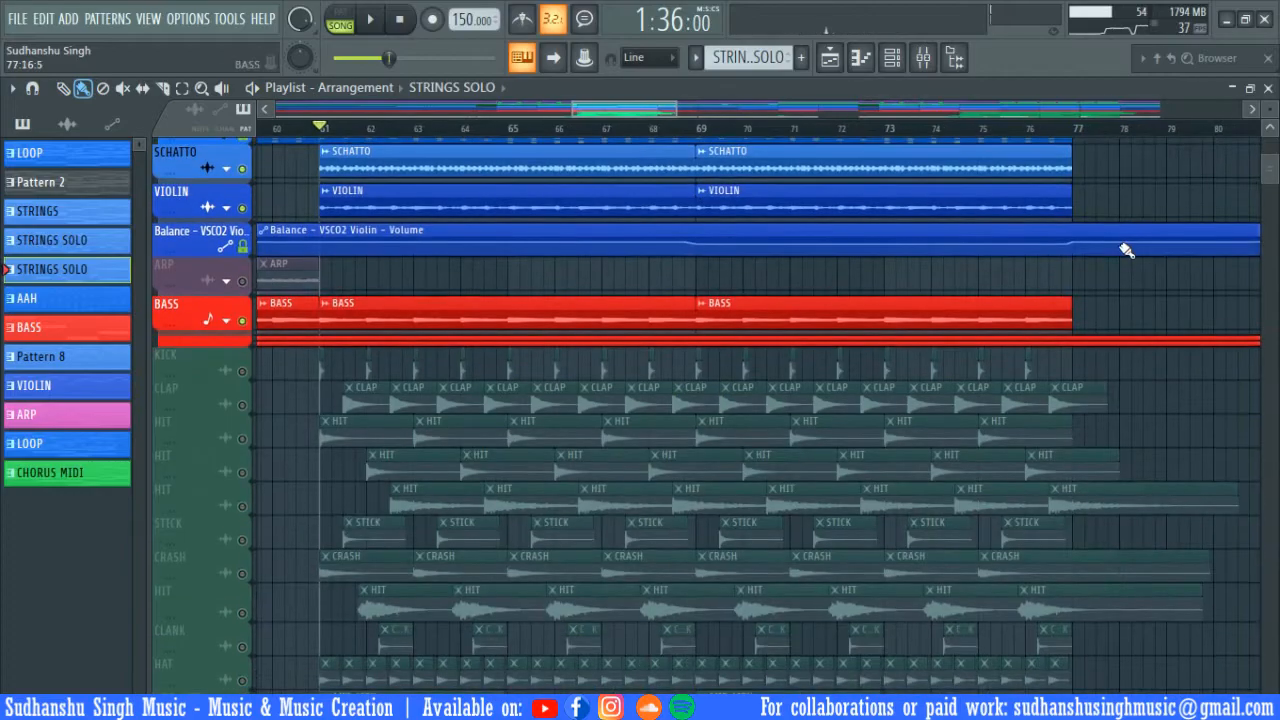
scroll(1118, 204, down, 2)
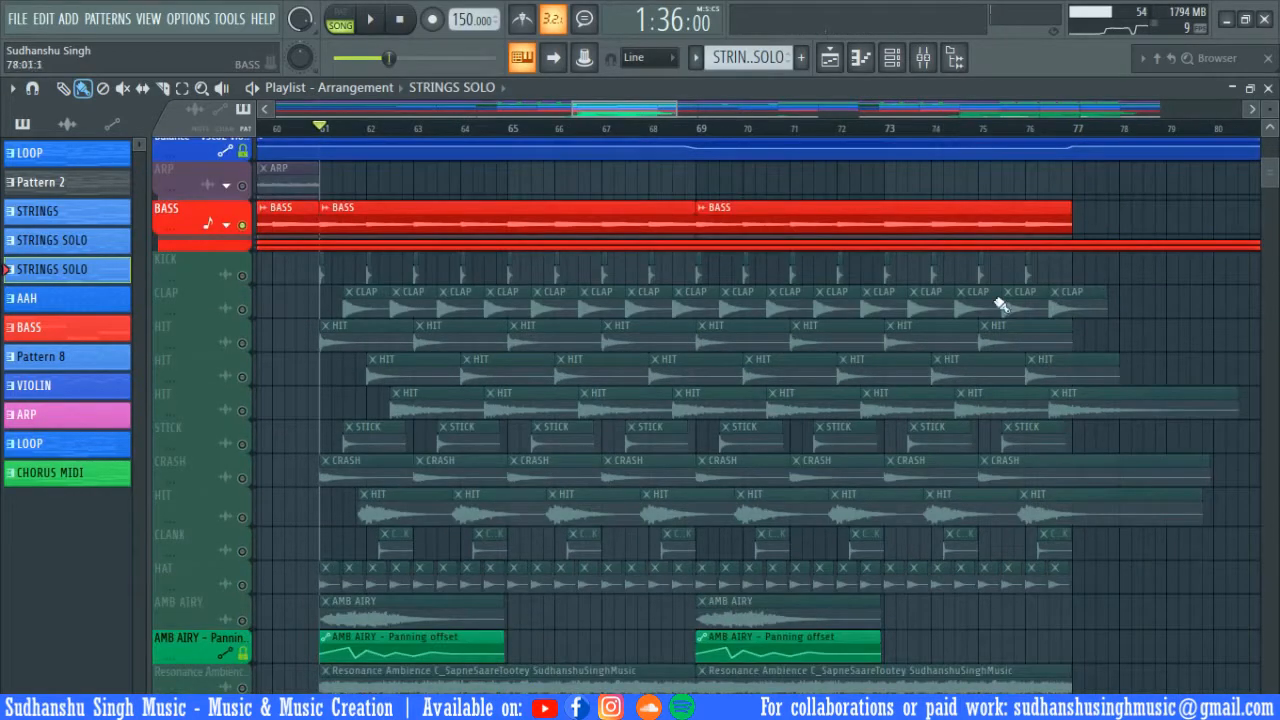
right_click(243, 276)
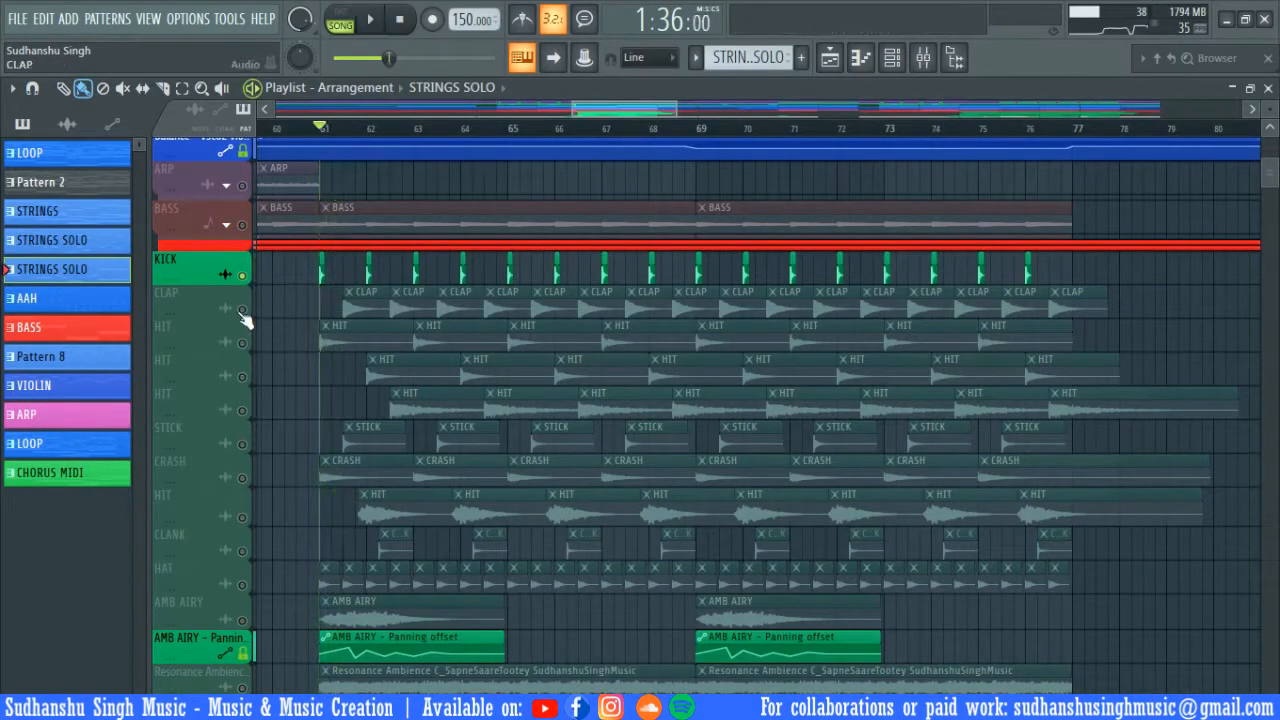
click(241, 310)
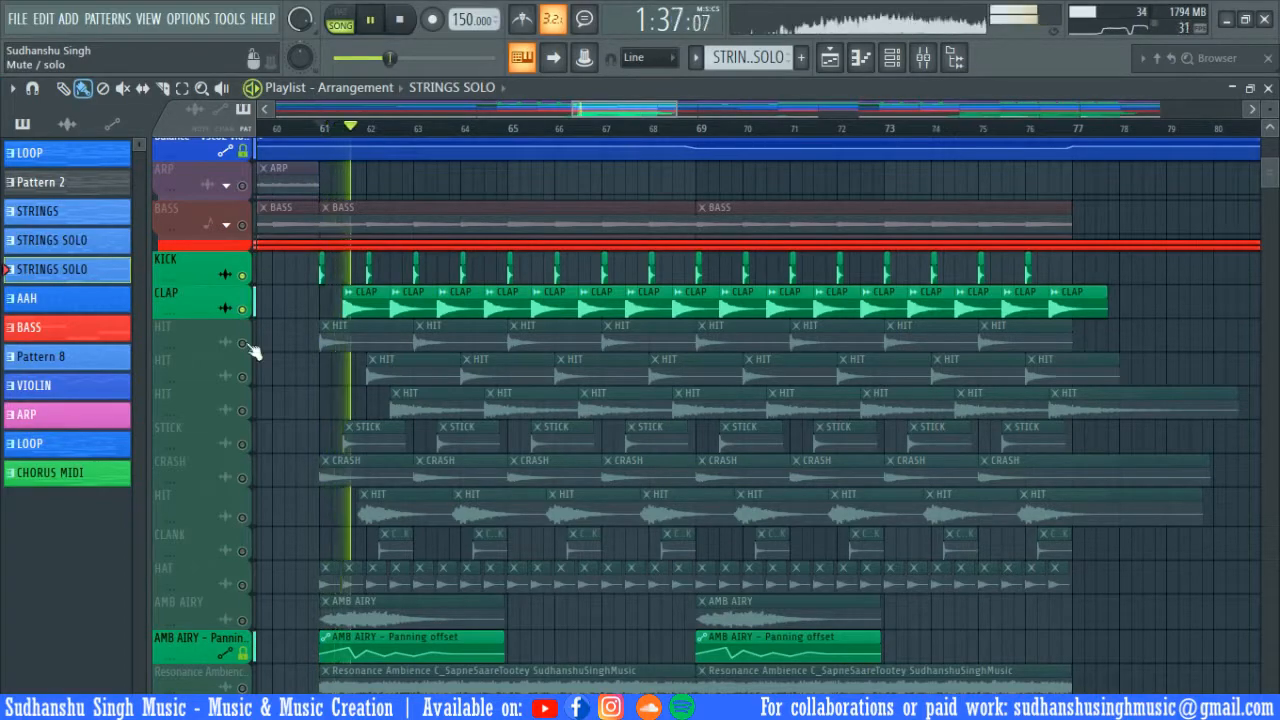
click(243, 343)
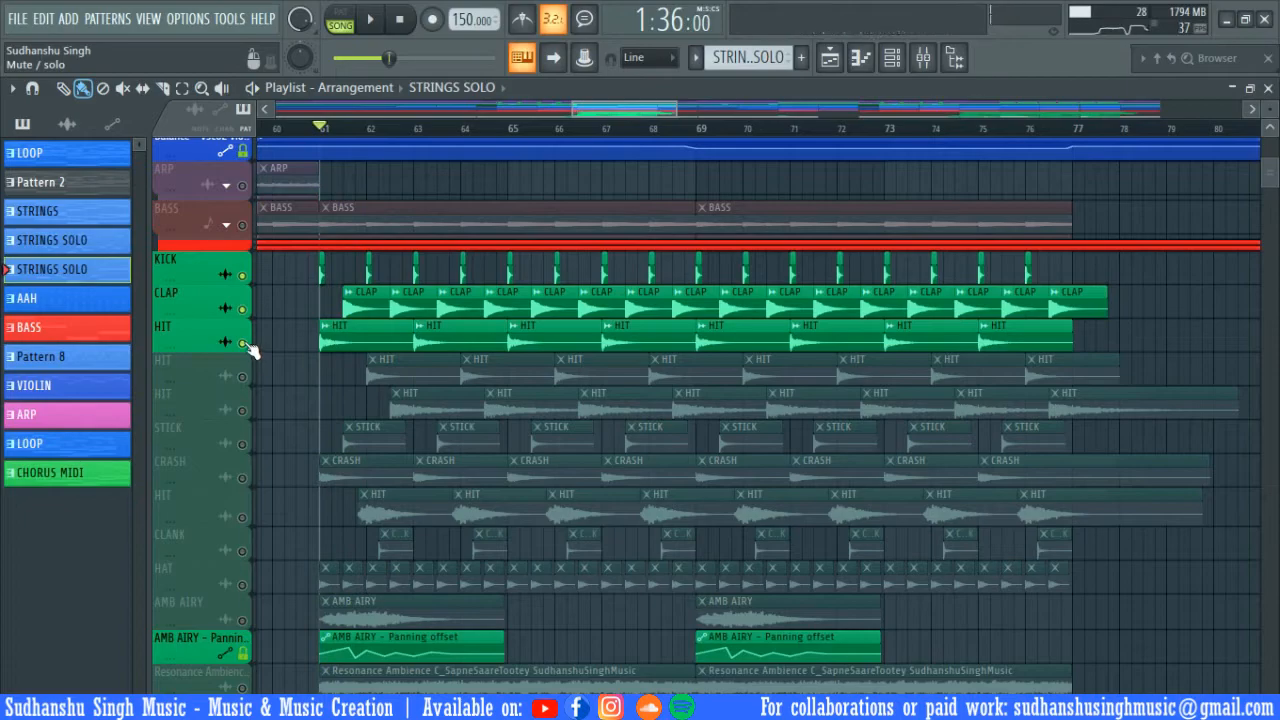
- Unmute the remaining three HIT tracks and play the layered drums from bar 61
click(241, 376)
click(241, 410)
click(241, 410)
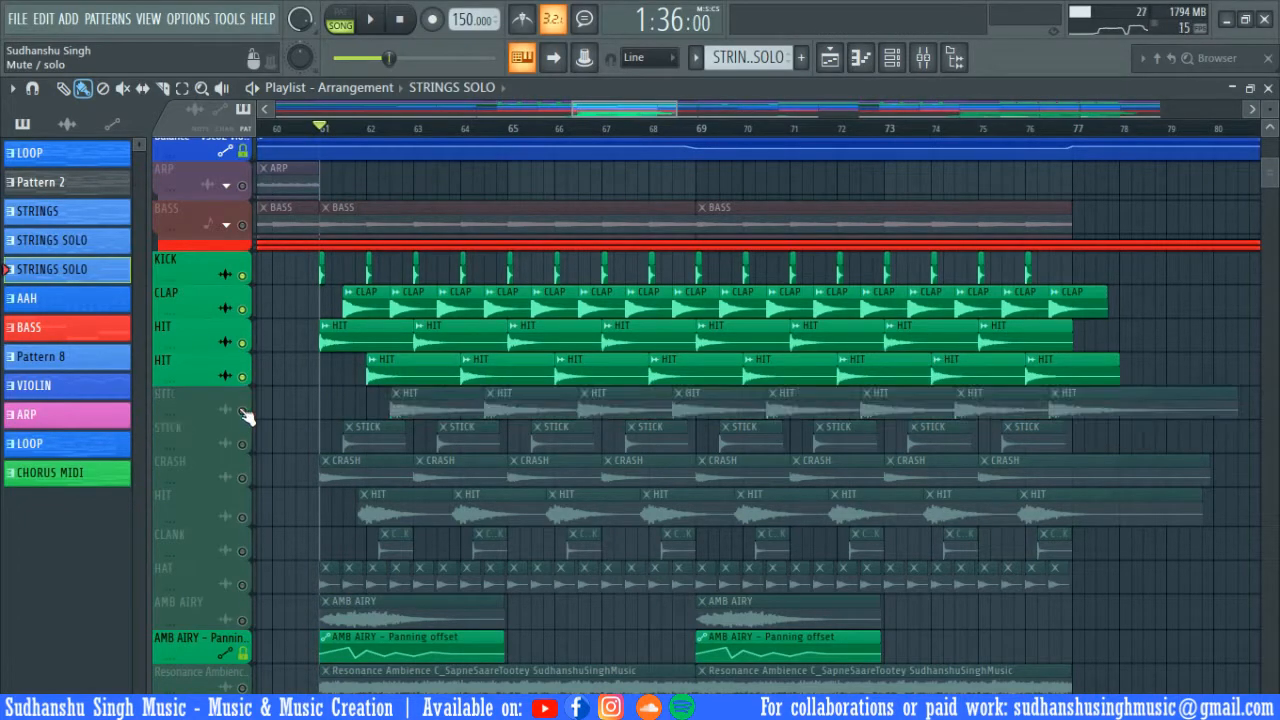
click(241, 410)
key(space)
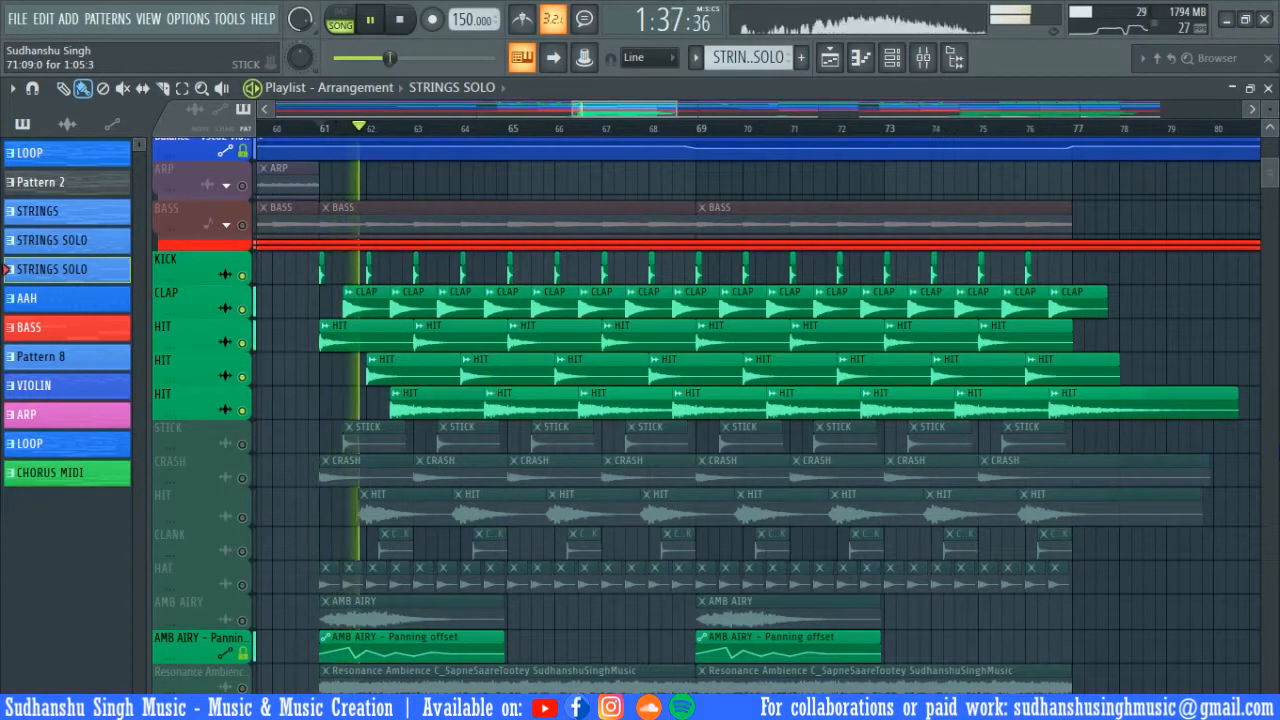
key(space)
click(241, 518)
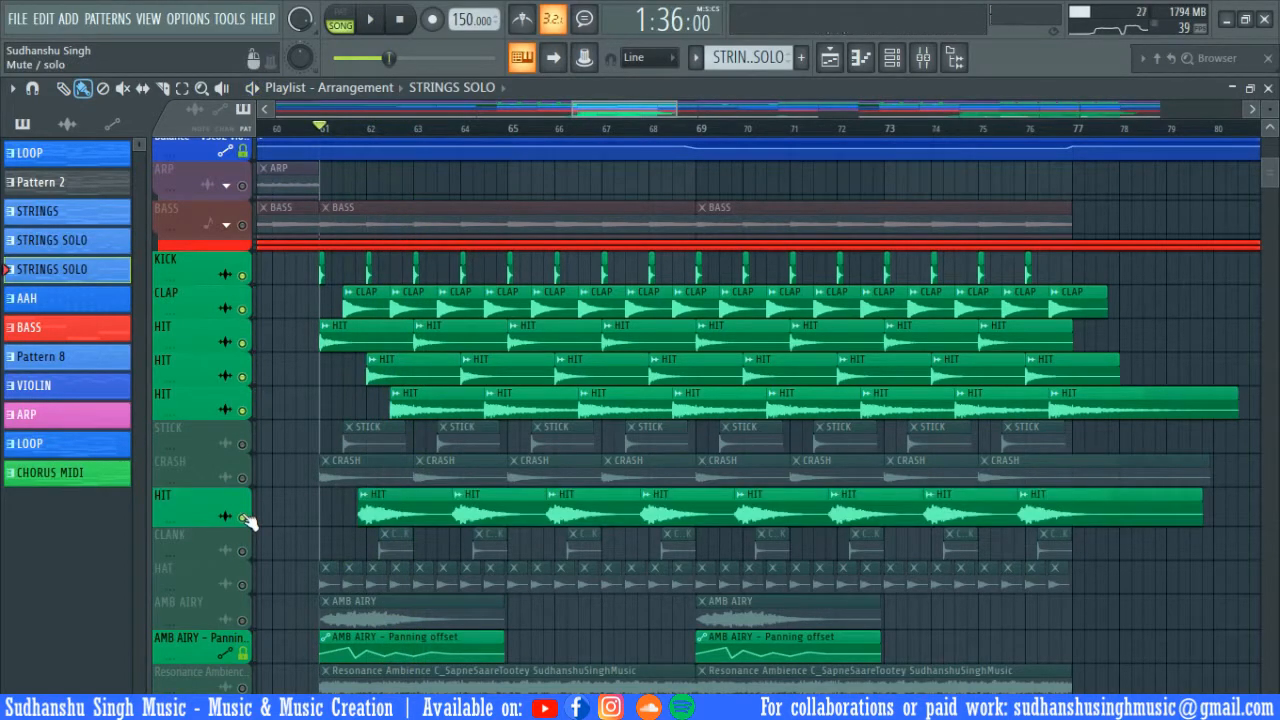
key(space)
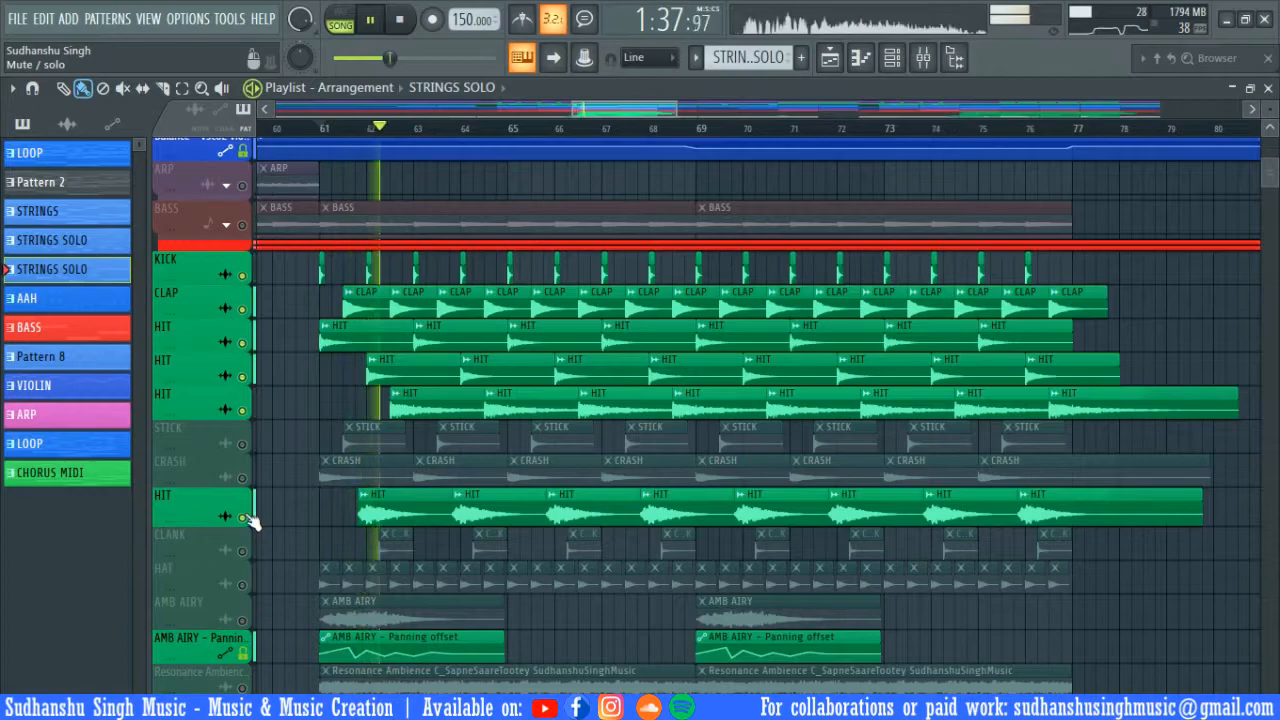
- Add the STICK and CRASH tracks to the drums and audition them from bar 61
click(242, 444)
key(space)
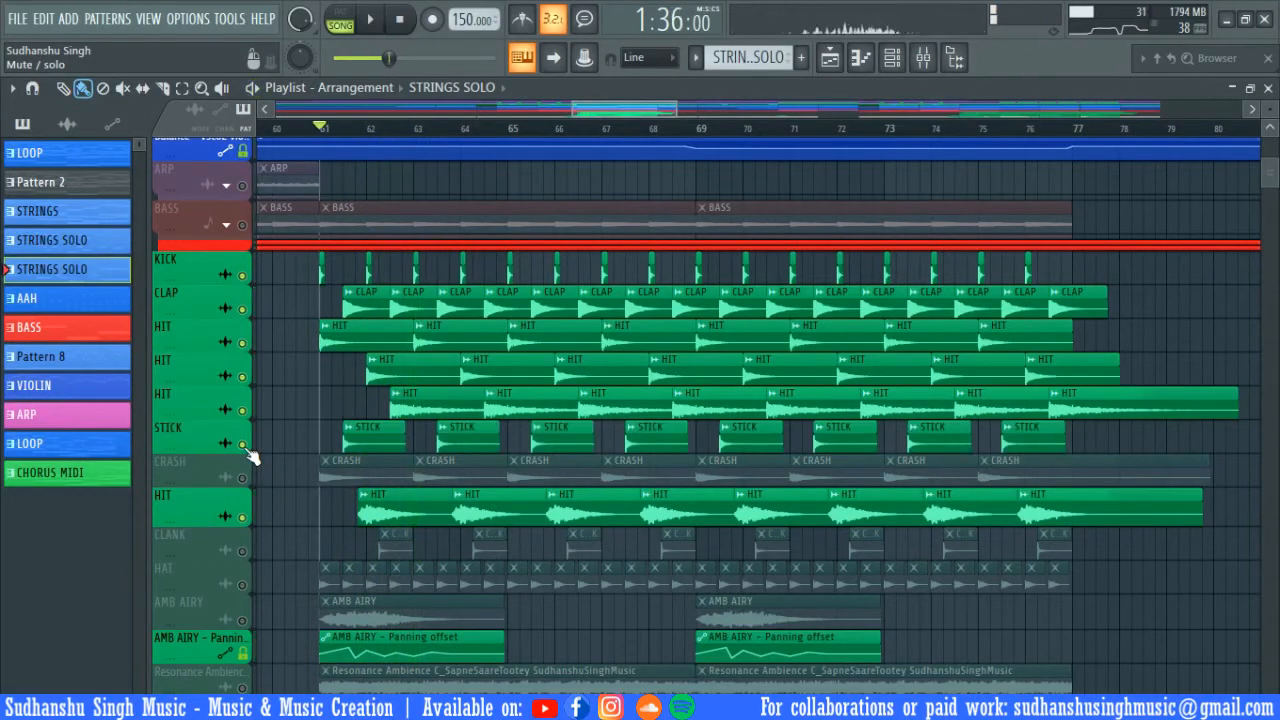
key(space)
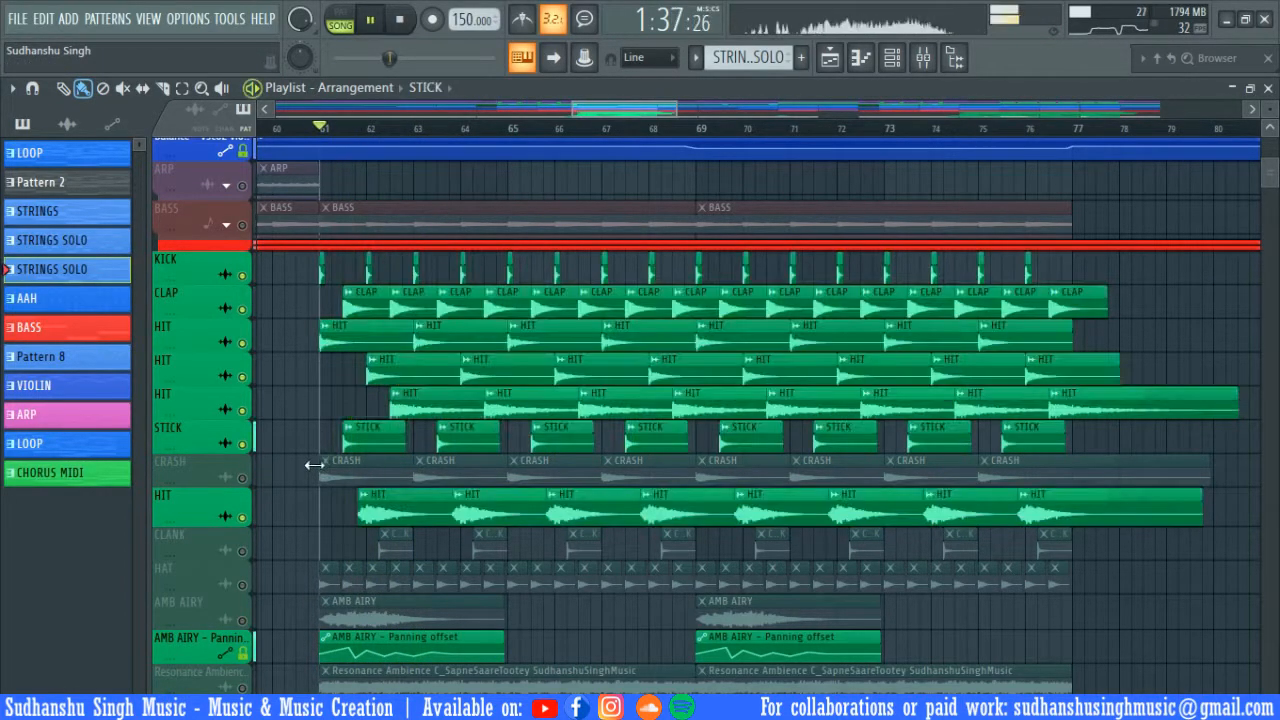
click(258, 487)
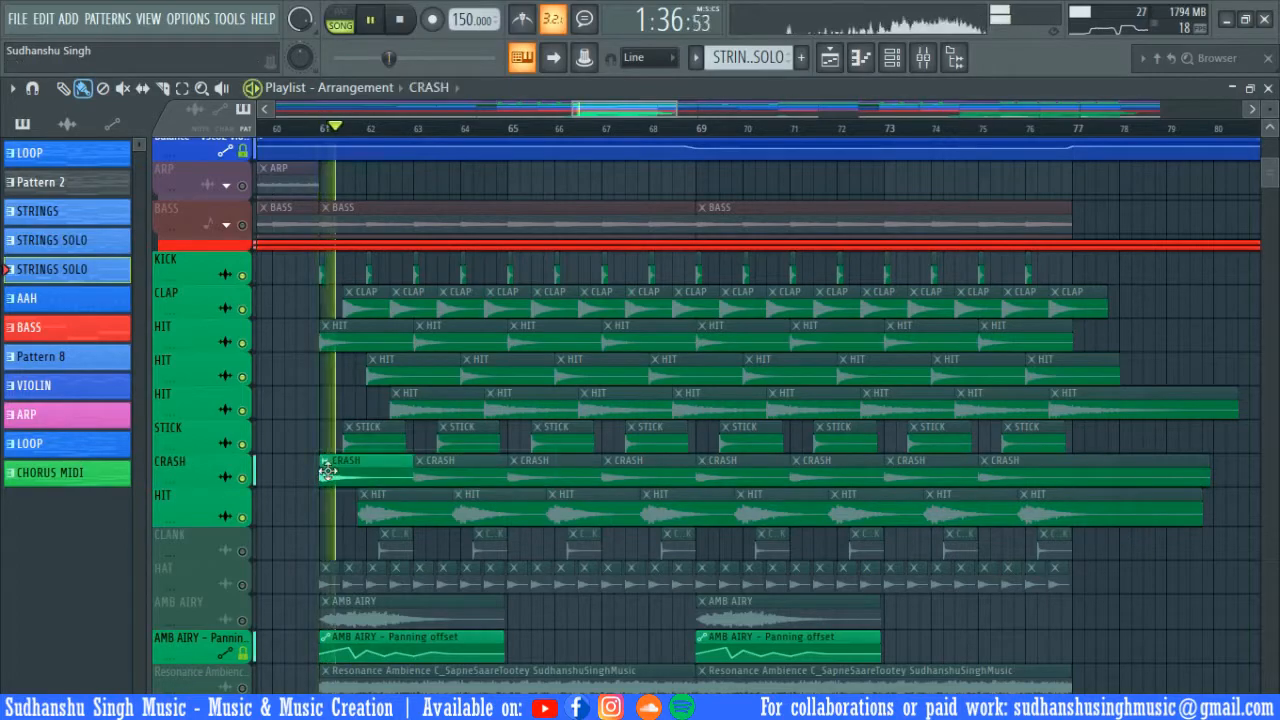
key(space)
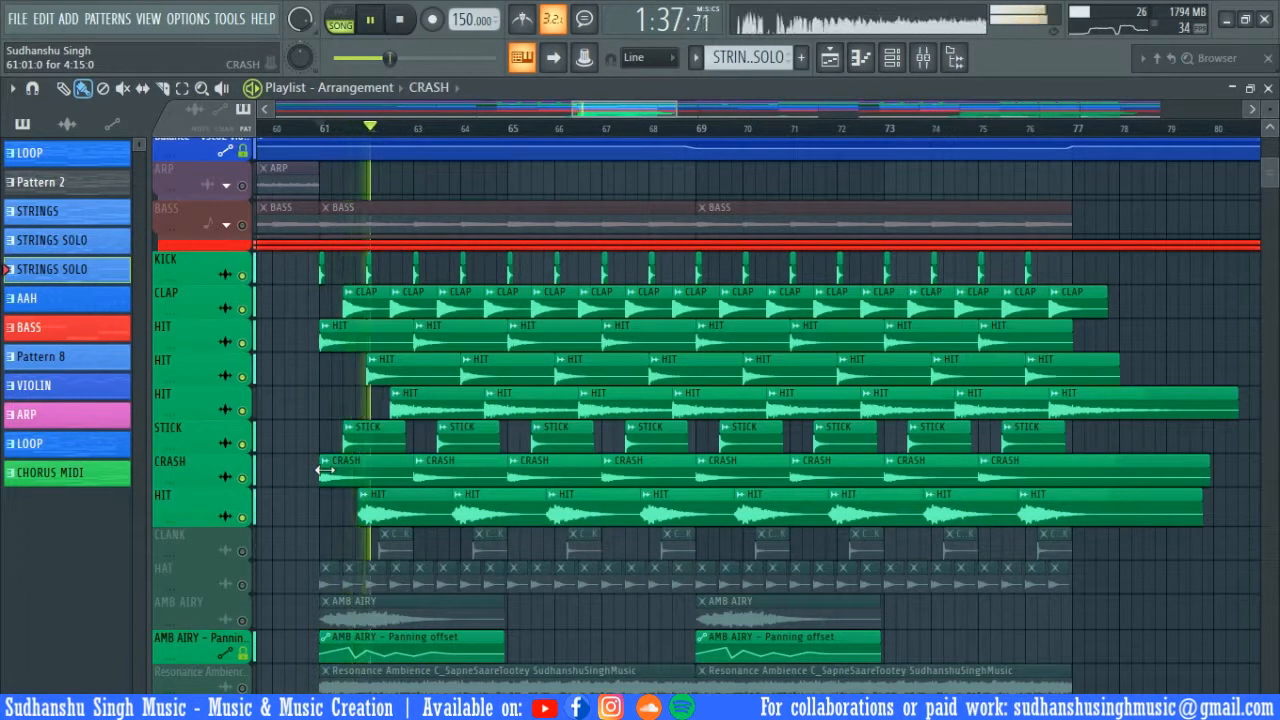
- Unmute the CLANK track and play it together with the other drums from bar 61
click(245, 553)
key(space)
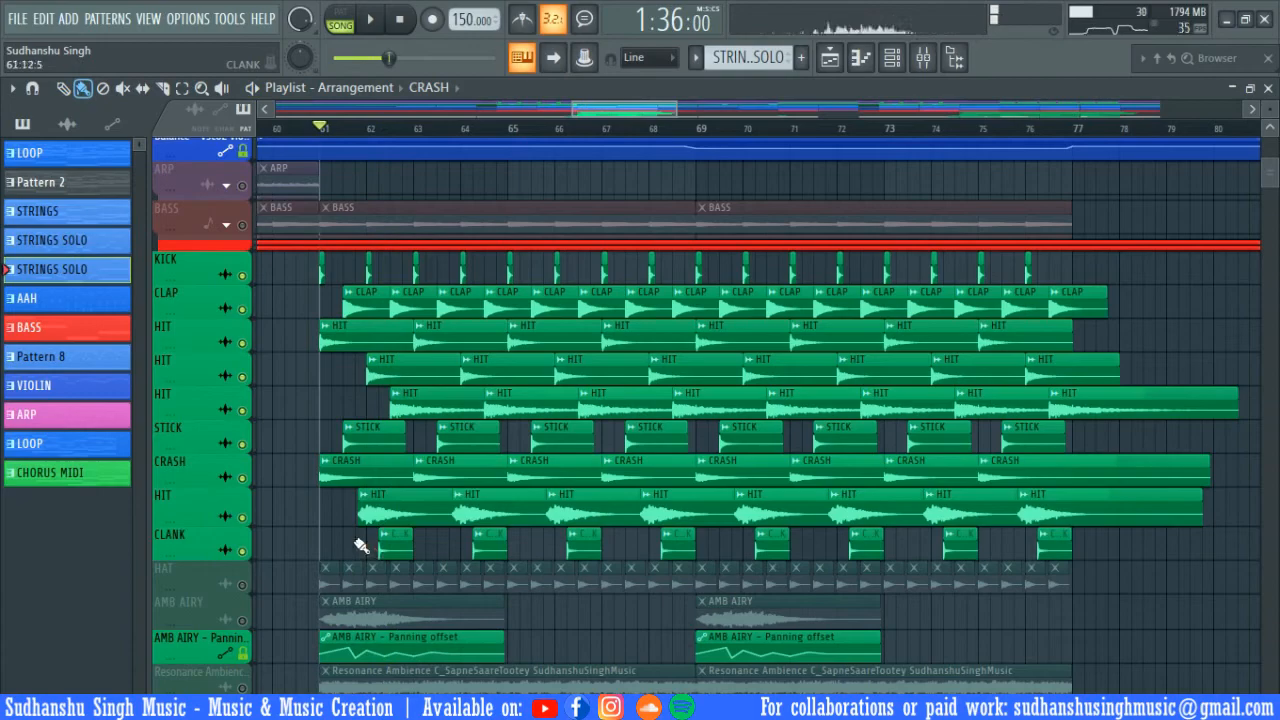
click(380, 540)
key(space)
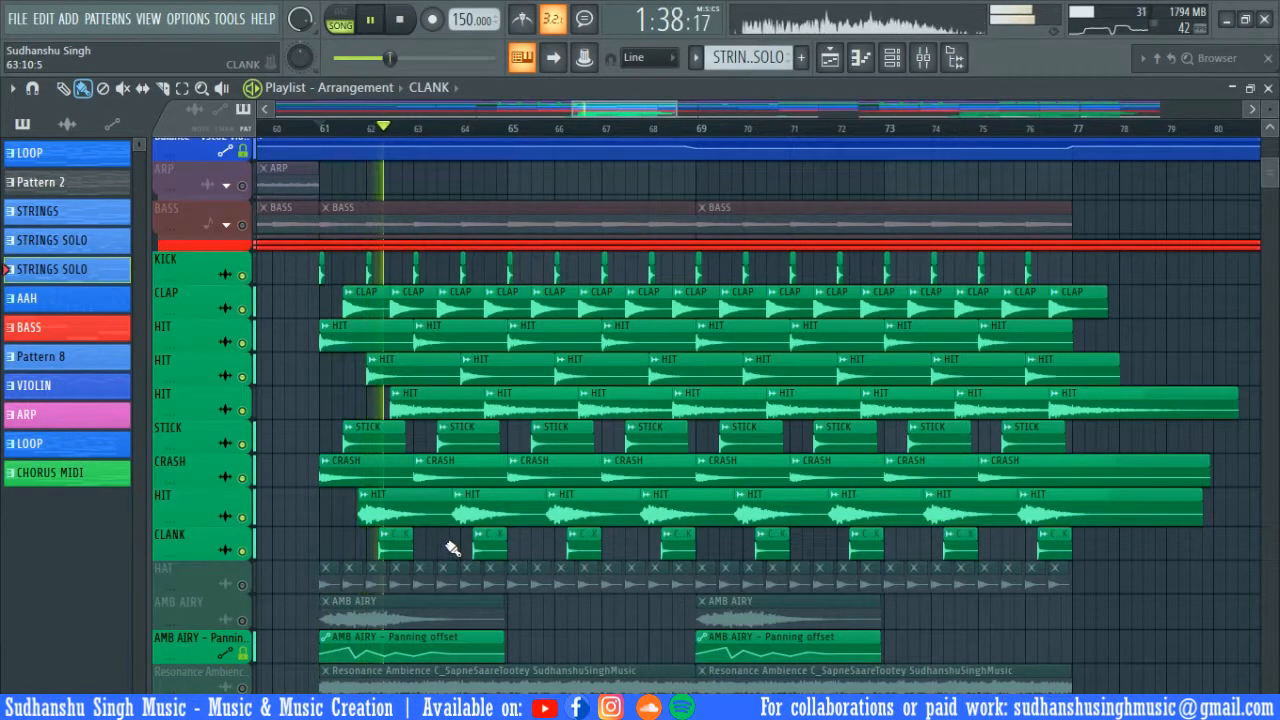
key(space)
- Unmute the HAT track and play the drum section from bar 61
click(242, 585)
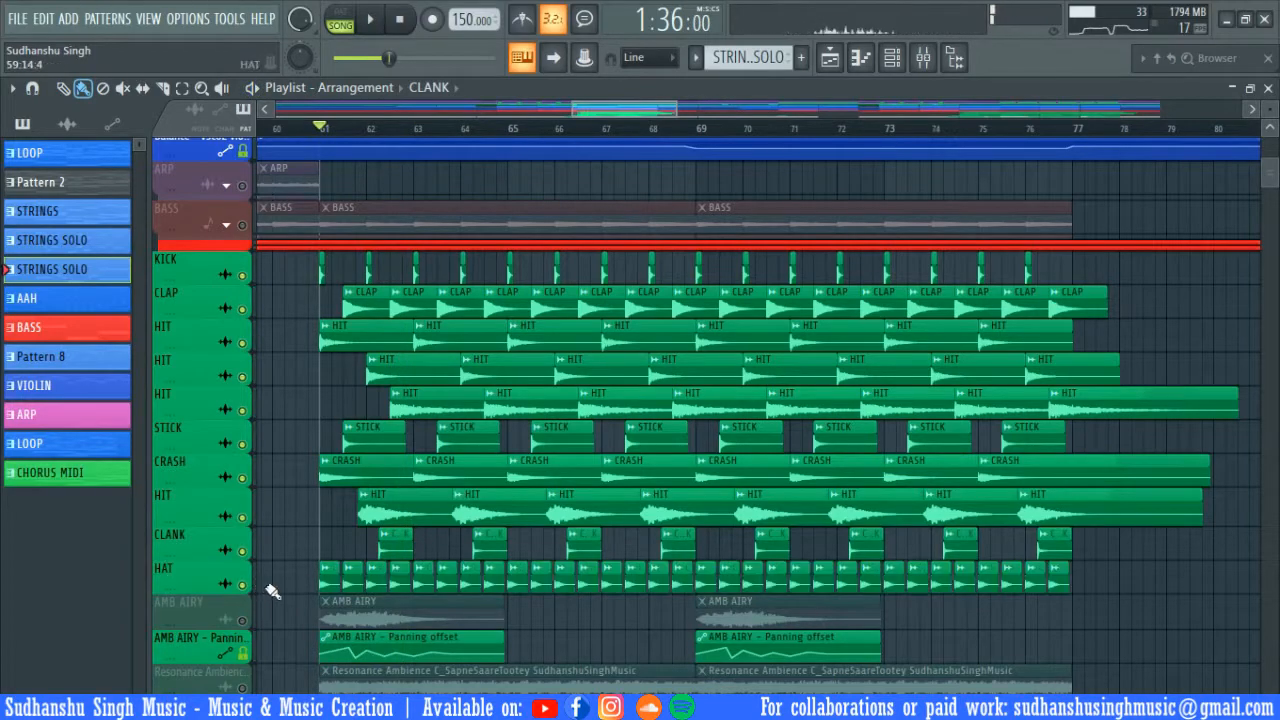
click(312, 584)
key(space)
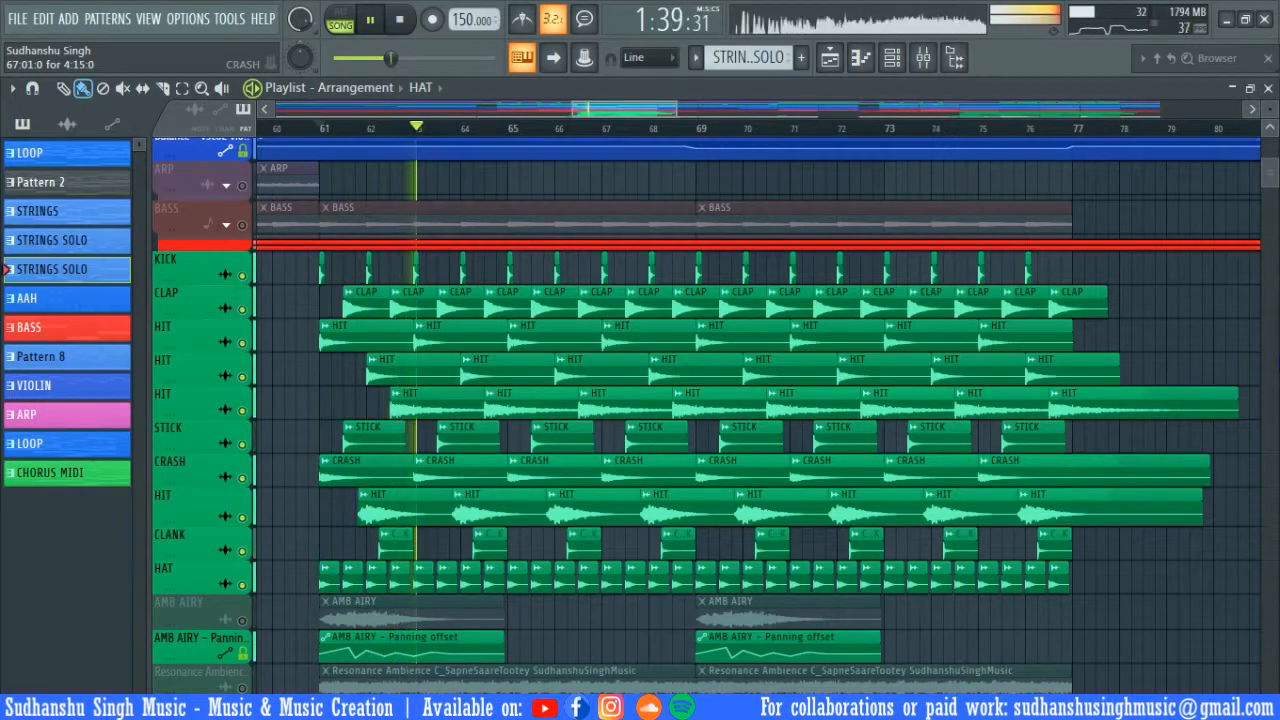
- Examine the levels and effects of the drum tracks in the mixer during playback, and stop the song
click(923, 57)
scroll(693, 292, down, 6)
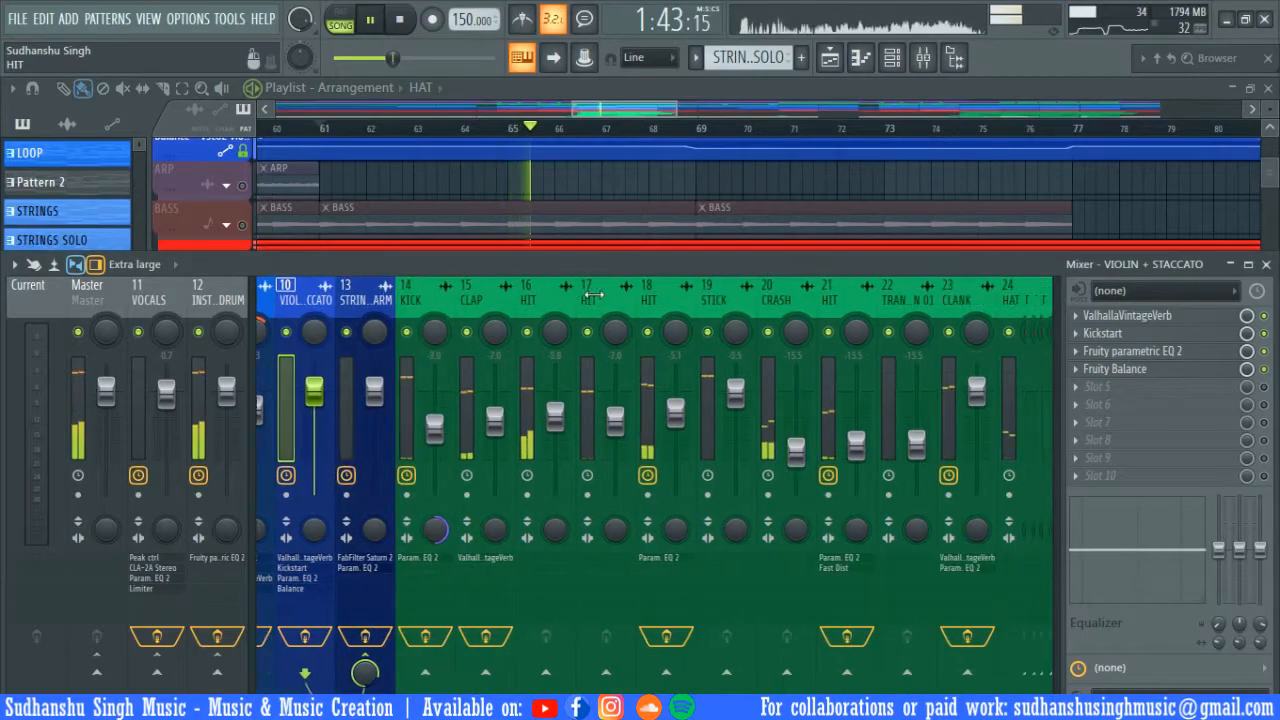
scroll(493, 297, down, 2)
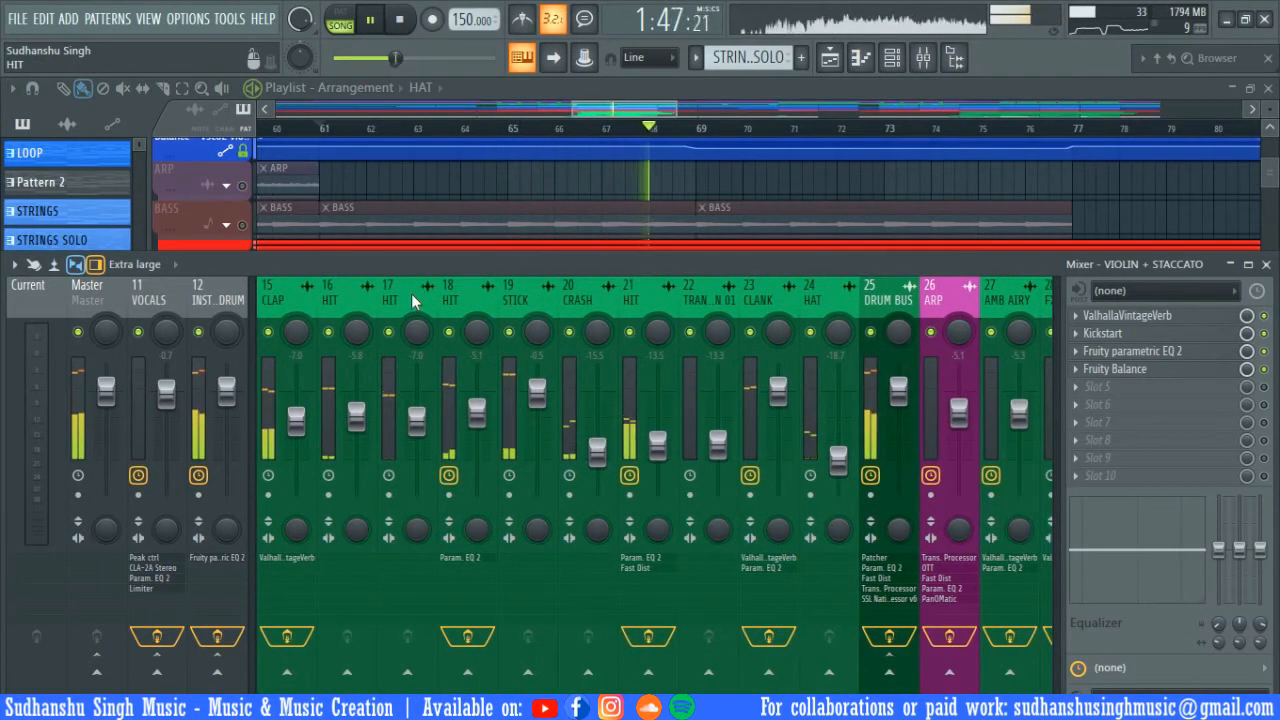
key(space)
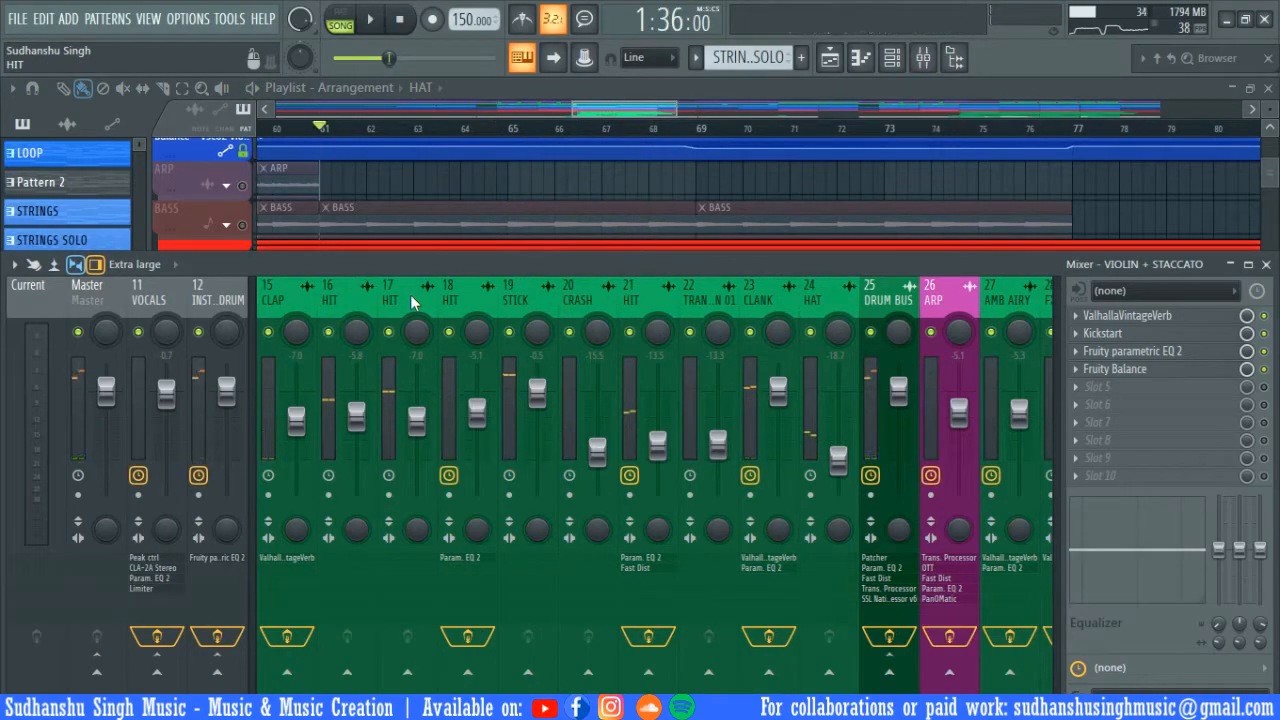
- Bypass all effects on the DRUM BUS mixer track, audition the dry drums, and re-enable and open its Patcher
click(908, 297)
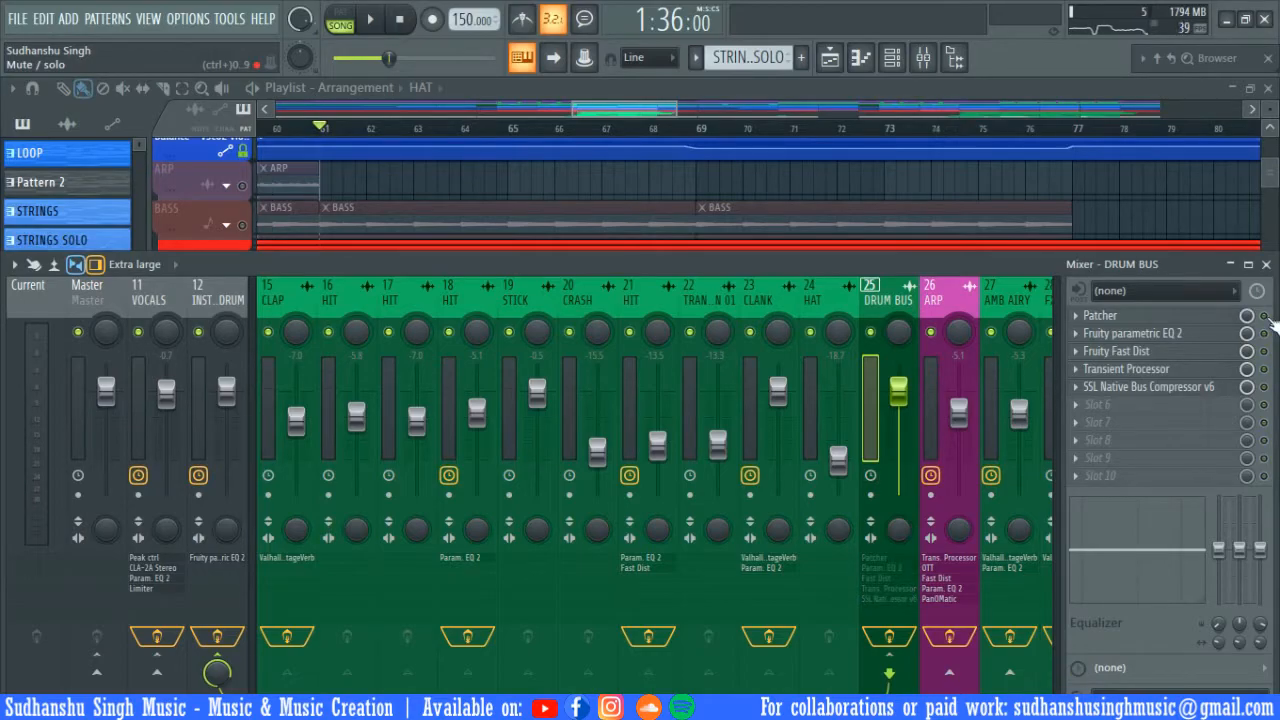
key(space)
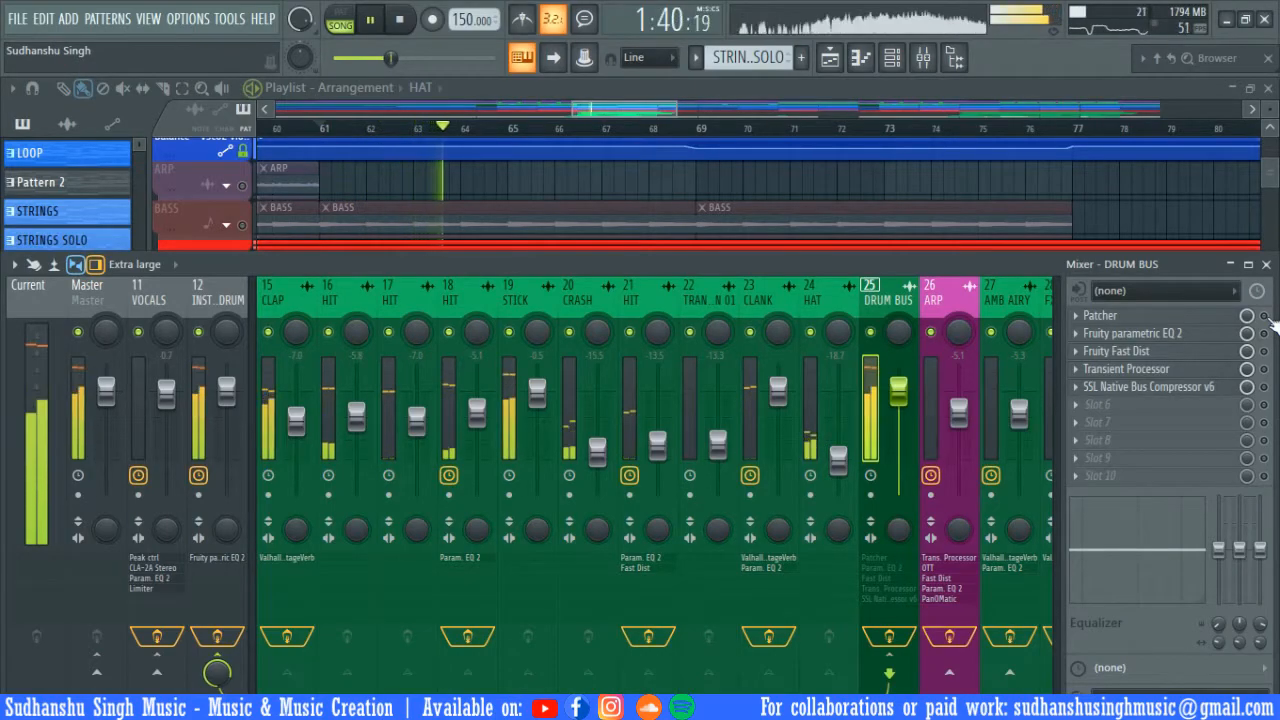
key(space)
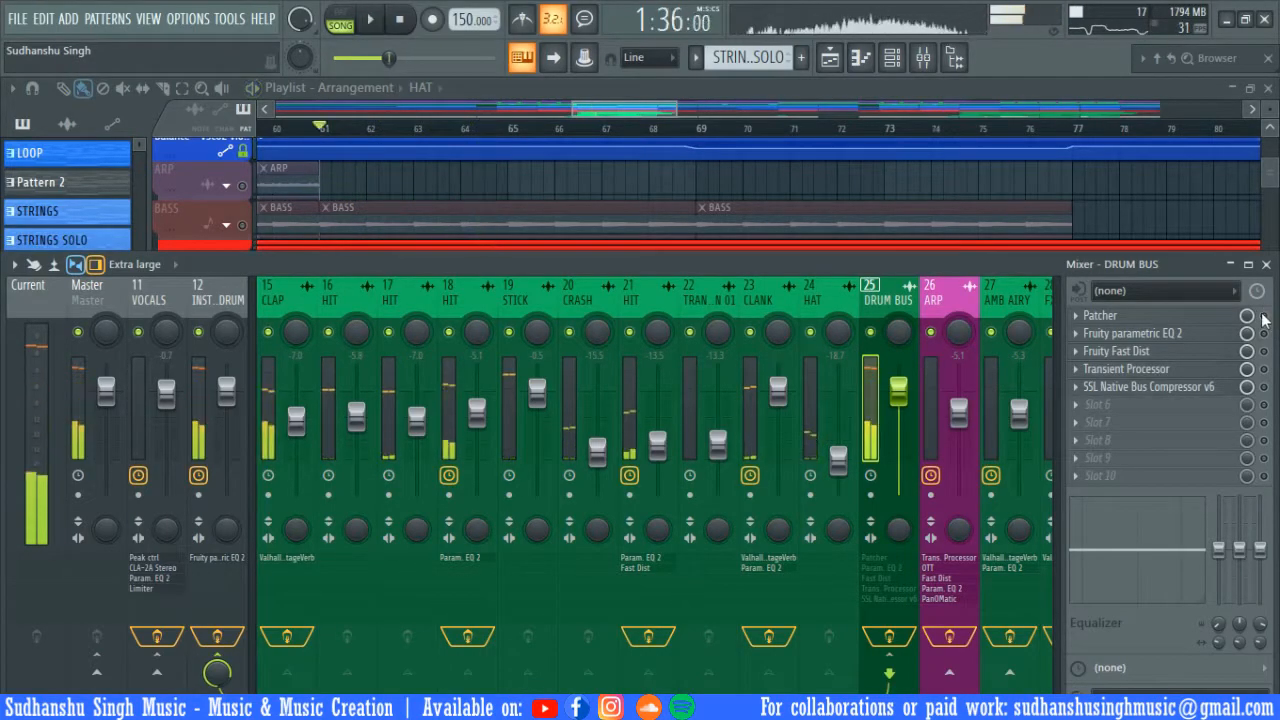
click(1187, 318)
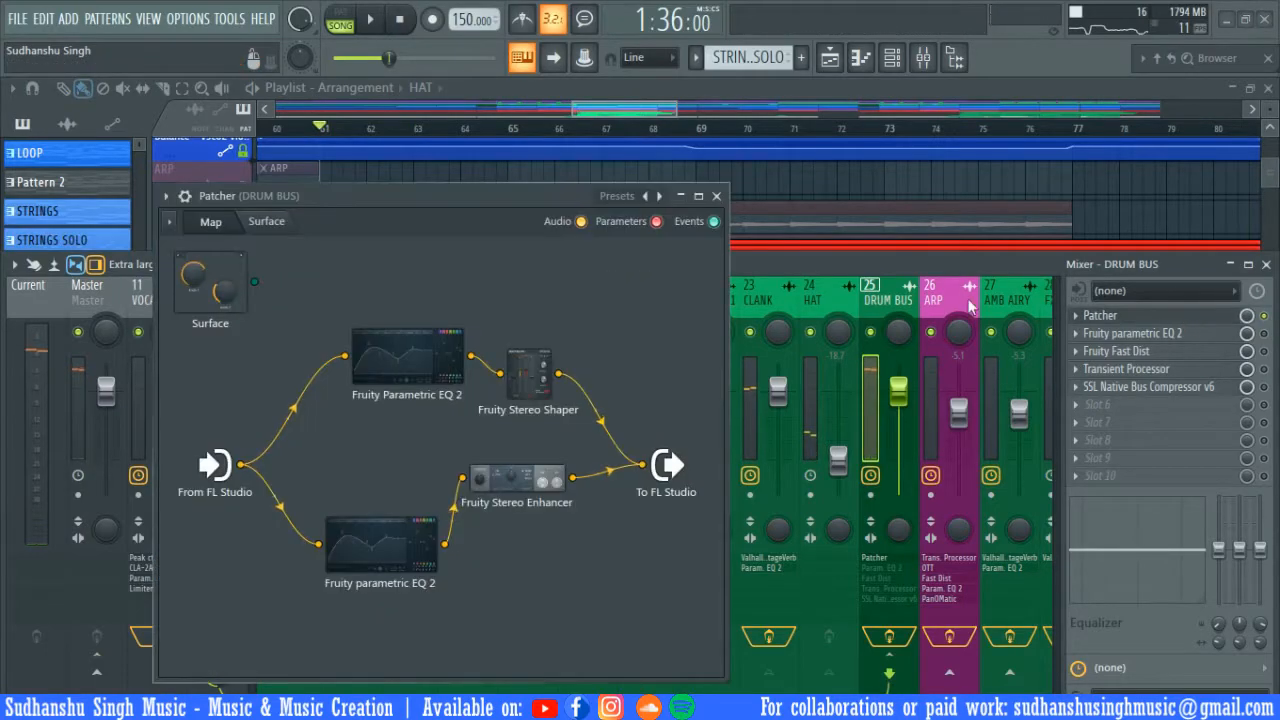
- Inspect the Fruity Parametric EQ 2 and Fruity Stereo Shaper settings in the upper chain of the DRUM BUS Patcher
drag(535, 190, 632, 164)
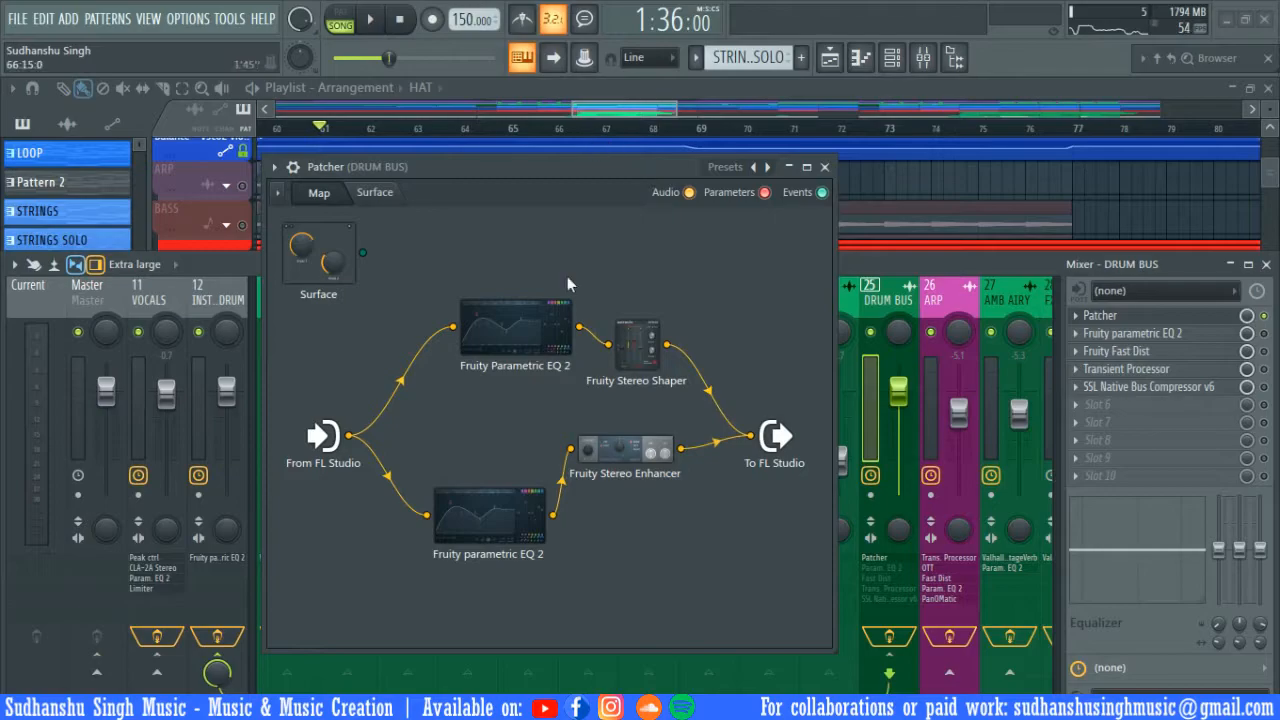
click(522, 360)
drag(512, 207, 511, 181)
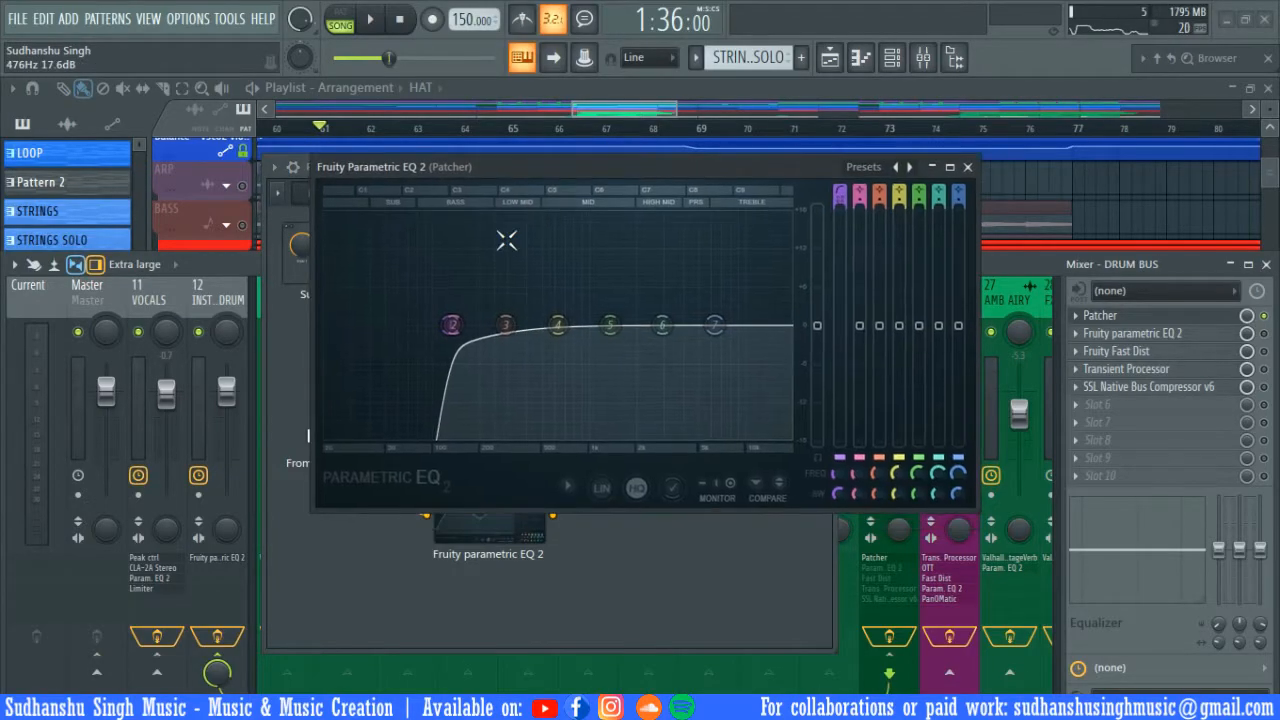
key(Escape)
click(638, 350)
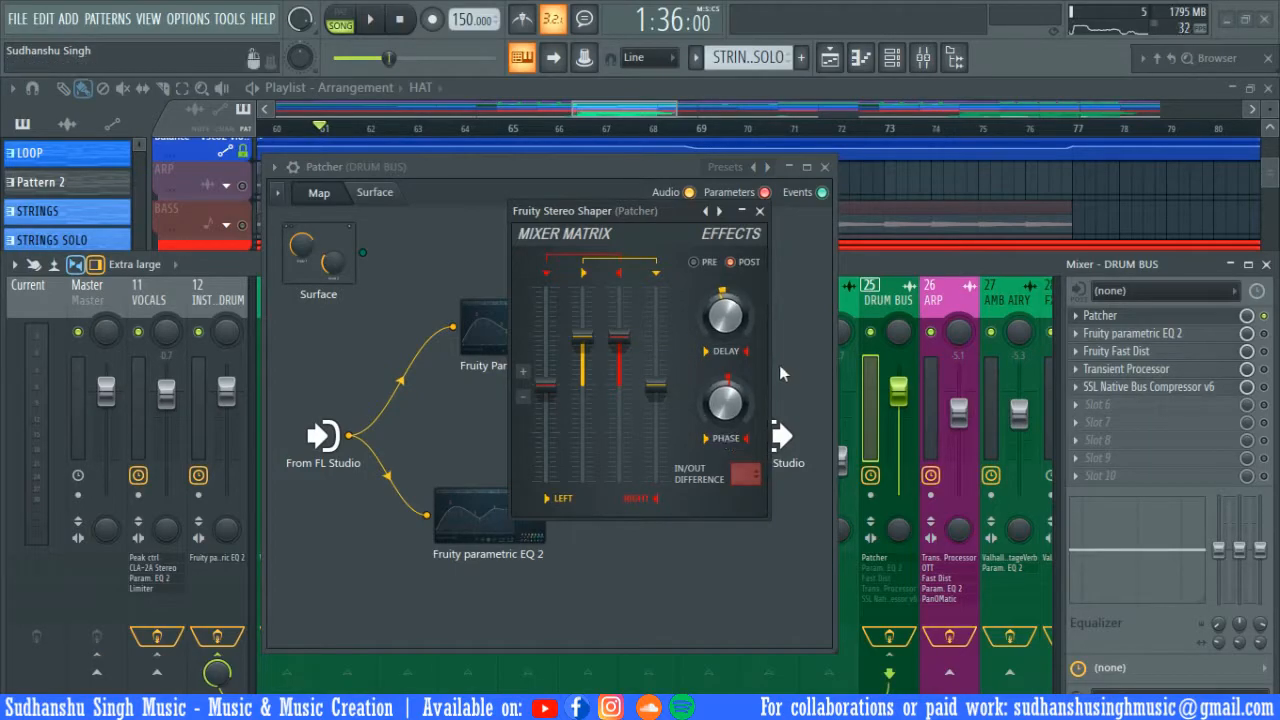
key(Escape)
- Inspect the Fruity parametric EQ 2 and Fruity Stereo Enhancer settings in the lower chain of the Patcher
click(500, 530)
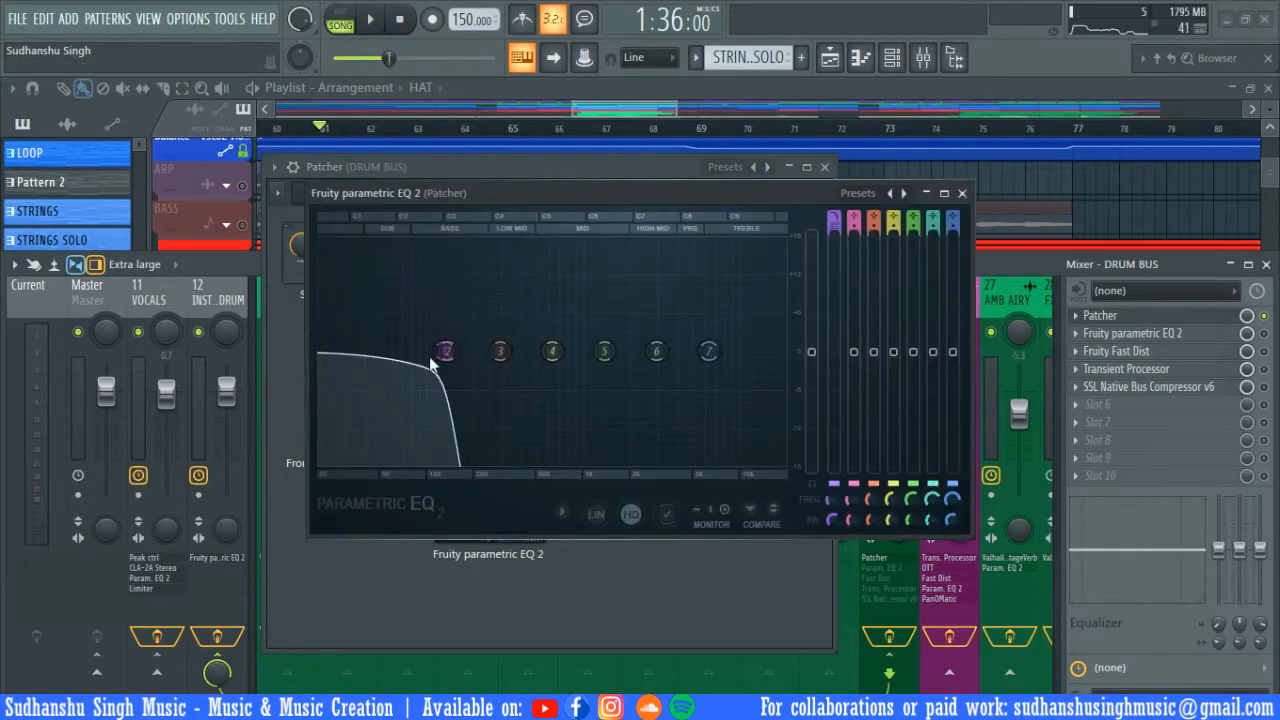
key(Escape)
click(638, 455)
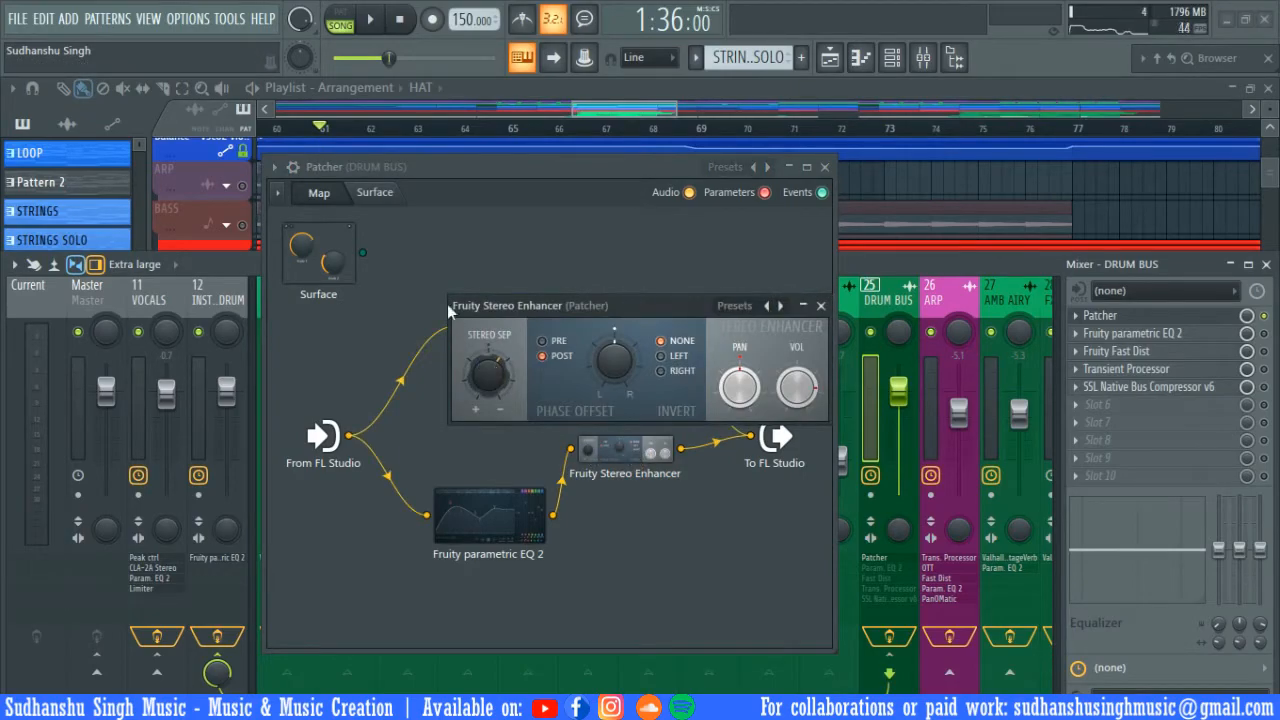
key(Escape)
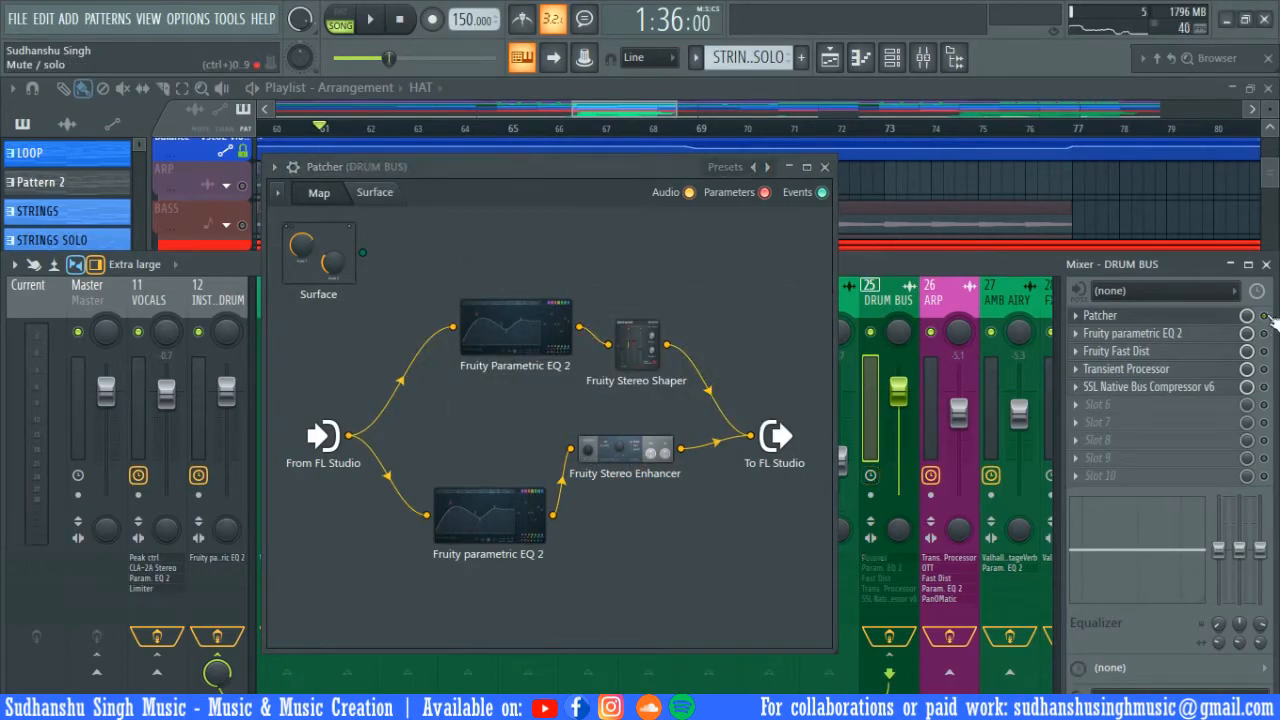
- Compare the drums from bar 61 with the Patcher bypassed and with it enabled, and close the Patcher
key(space)
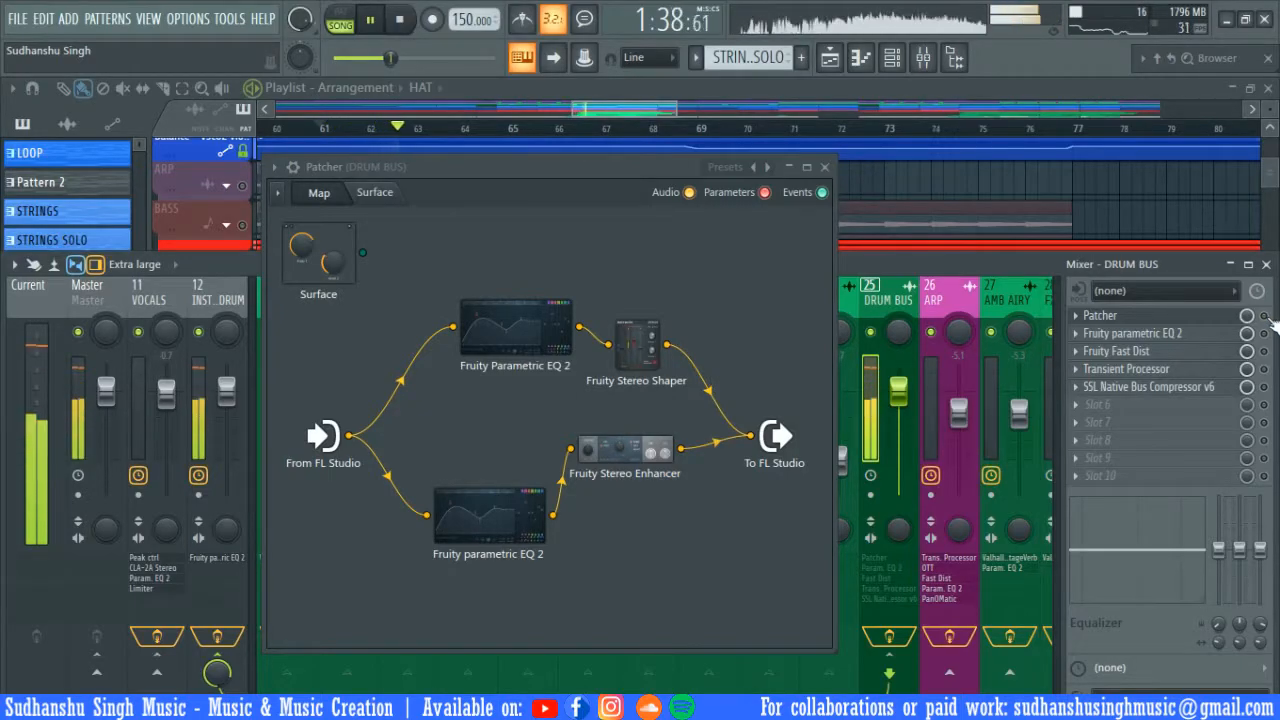
key(space)
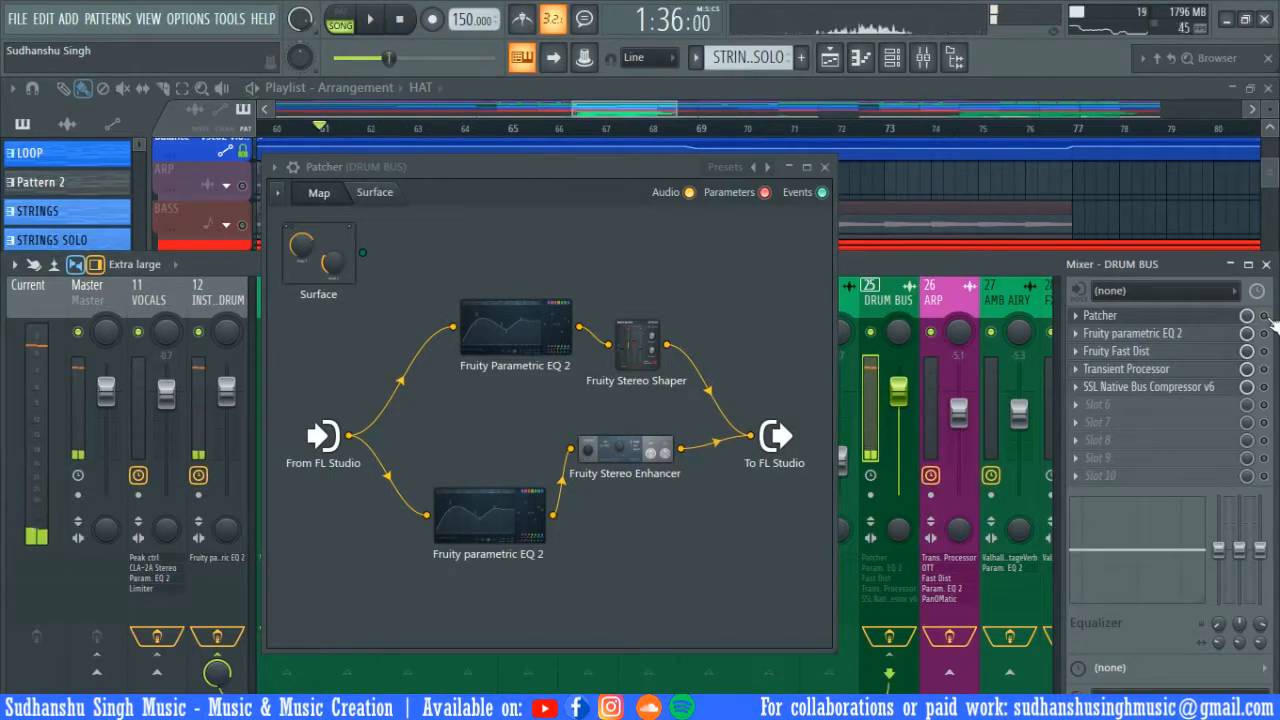
key(space)
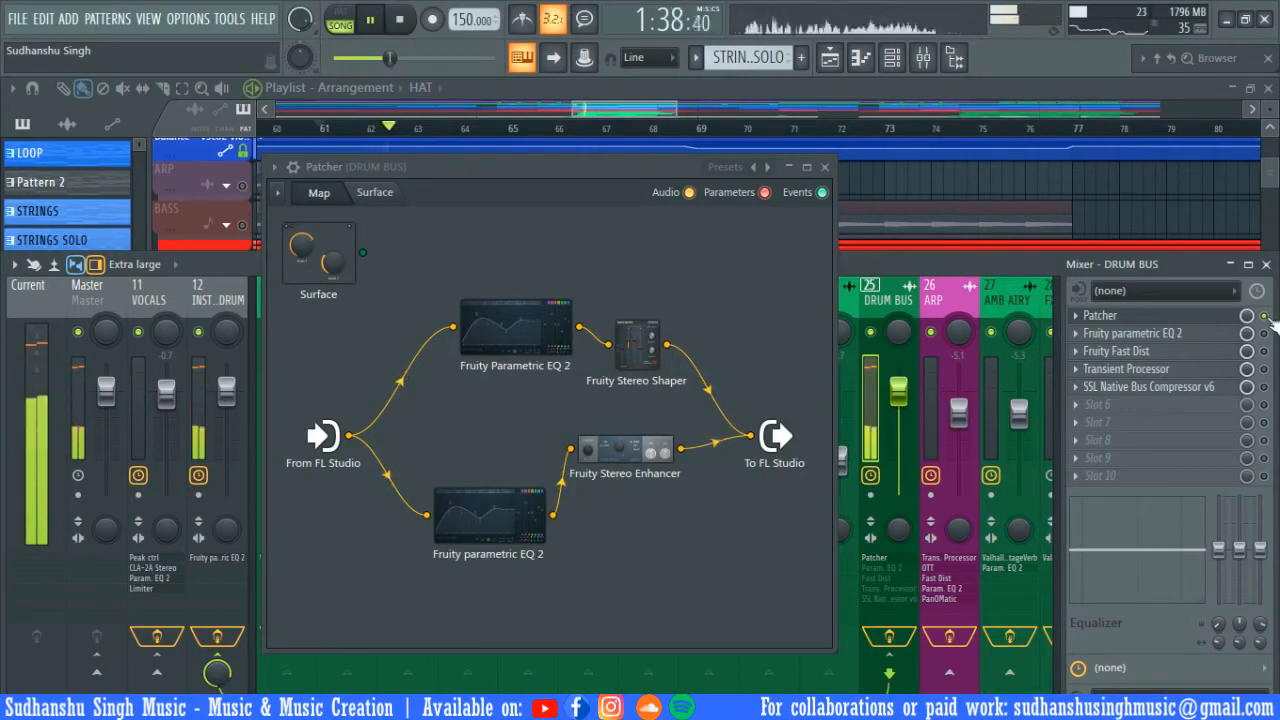
key(space)
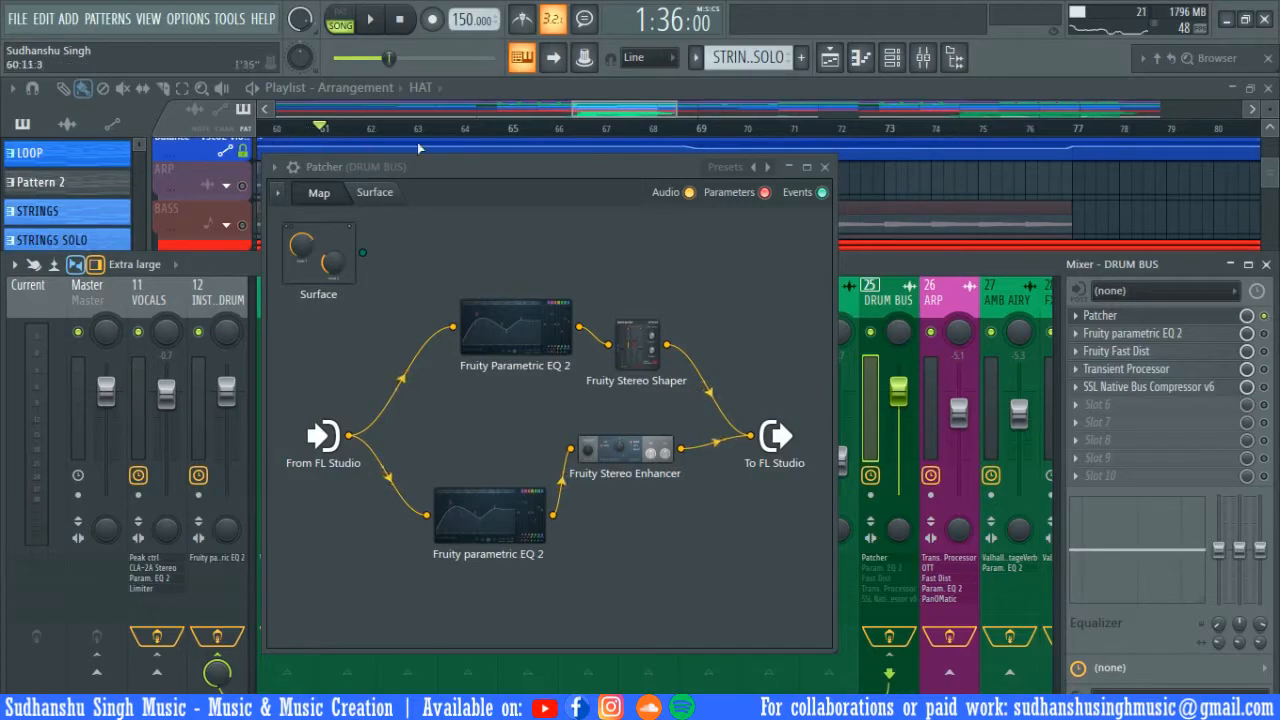
drag(414, 166, 443, 149)
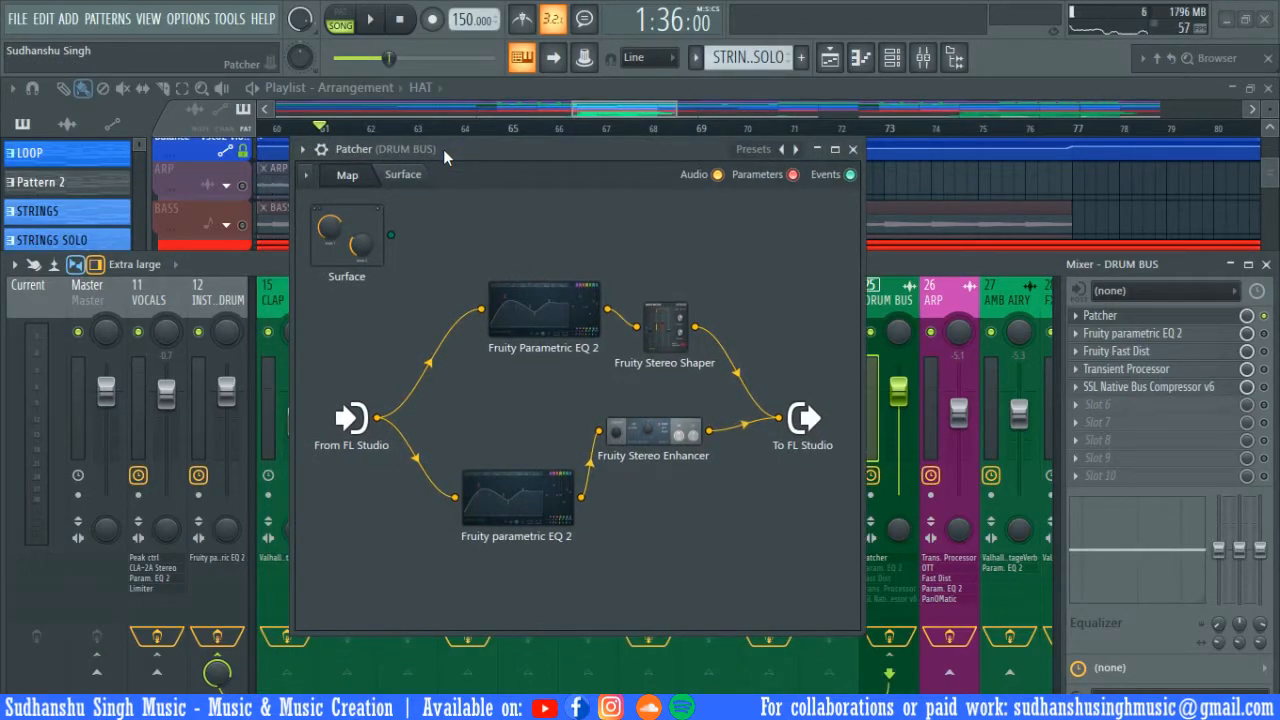
key(Escape)
- Enable and open the DRUM BUS Fruity parametric EQ 2, audition the drums through it, and close it
click(1180, 342)
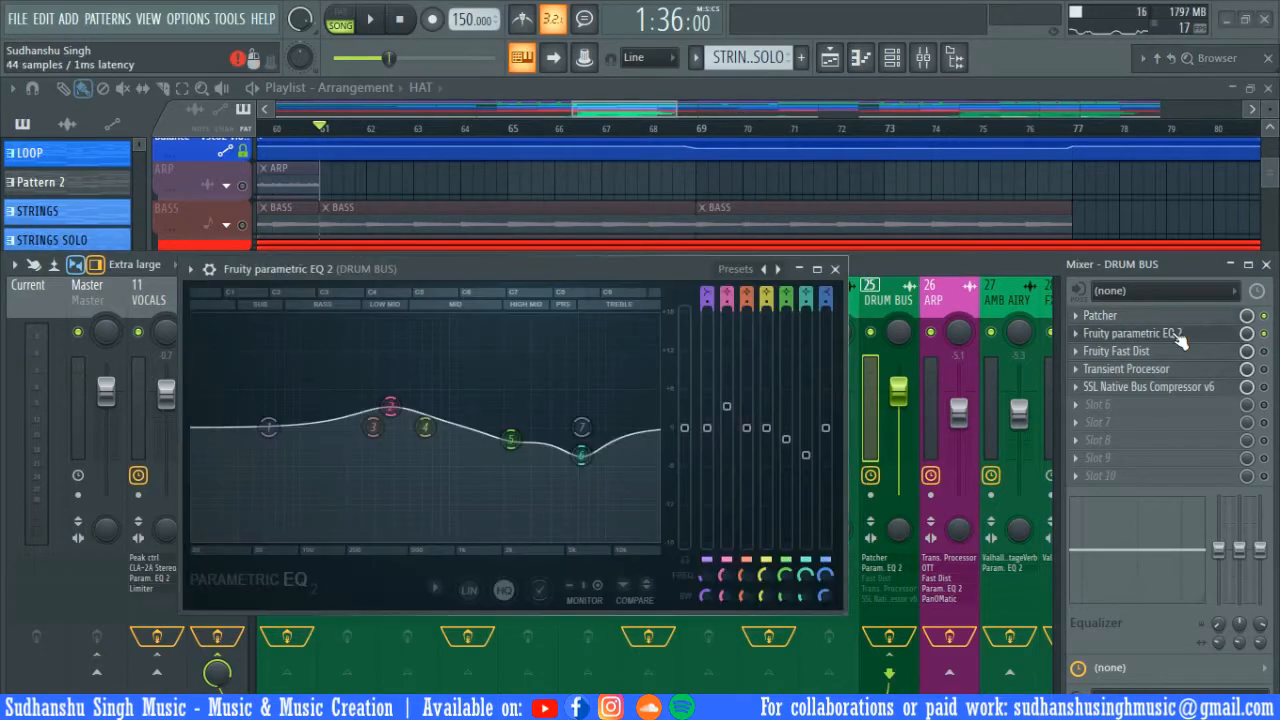
drag(521, 272, 598, 244)
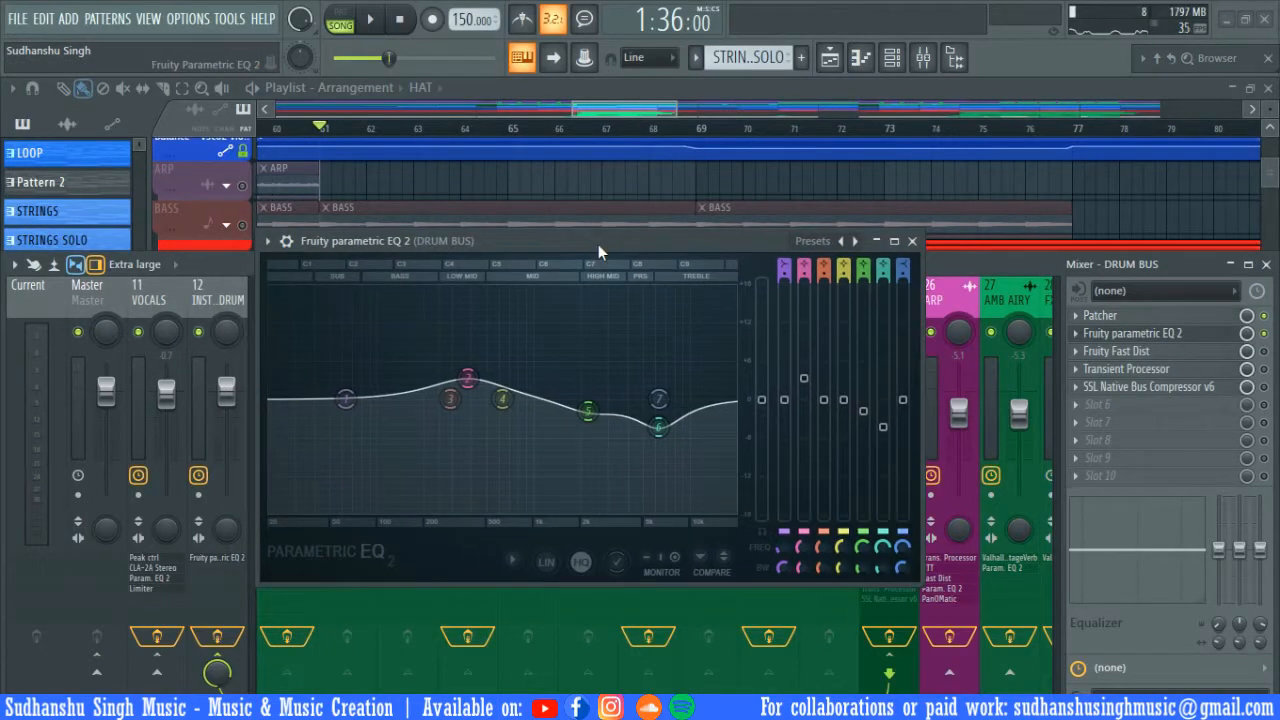
key(space)
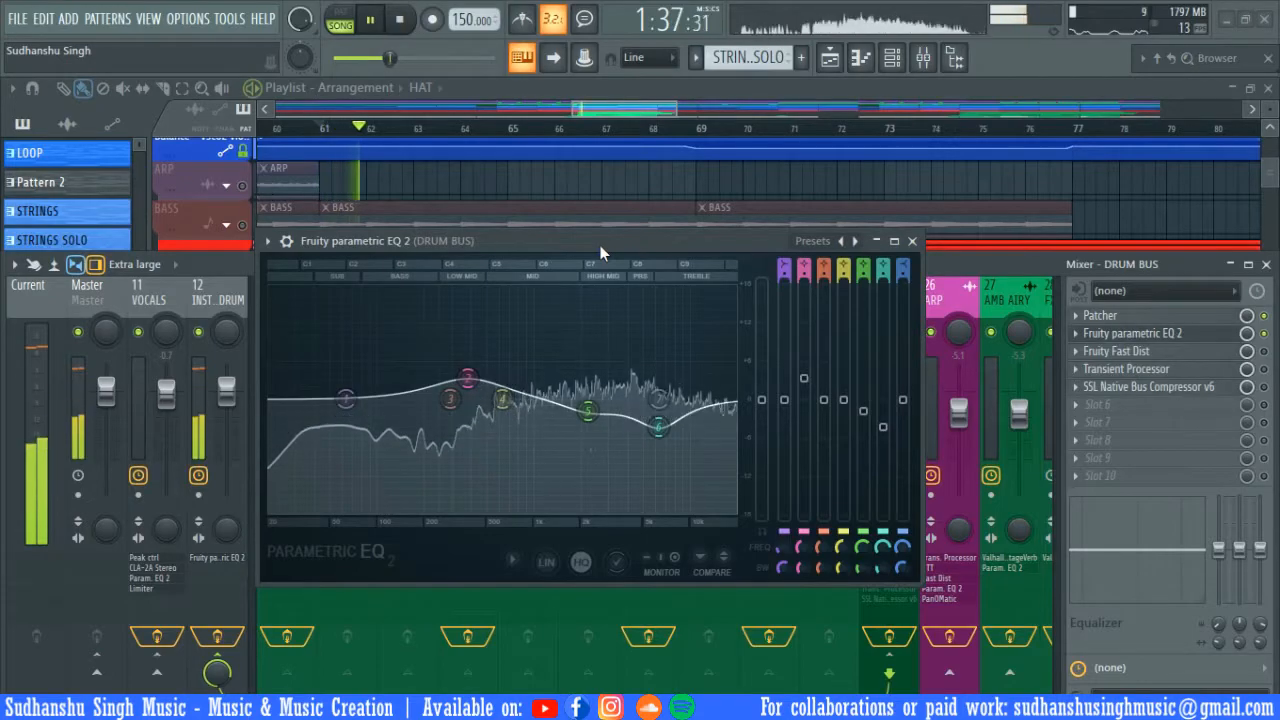
click(1185, 336)
key(space)
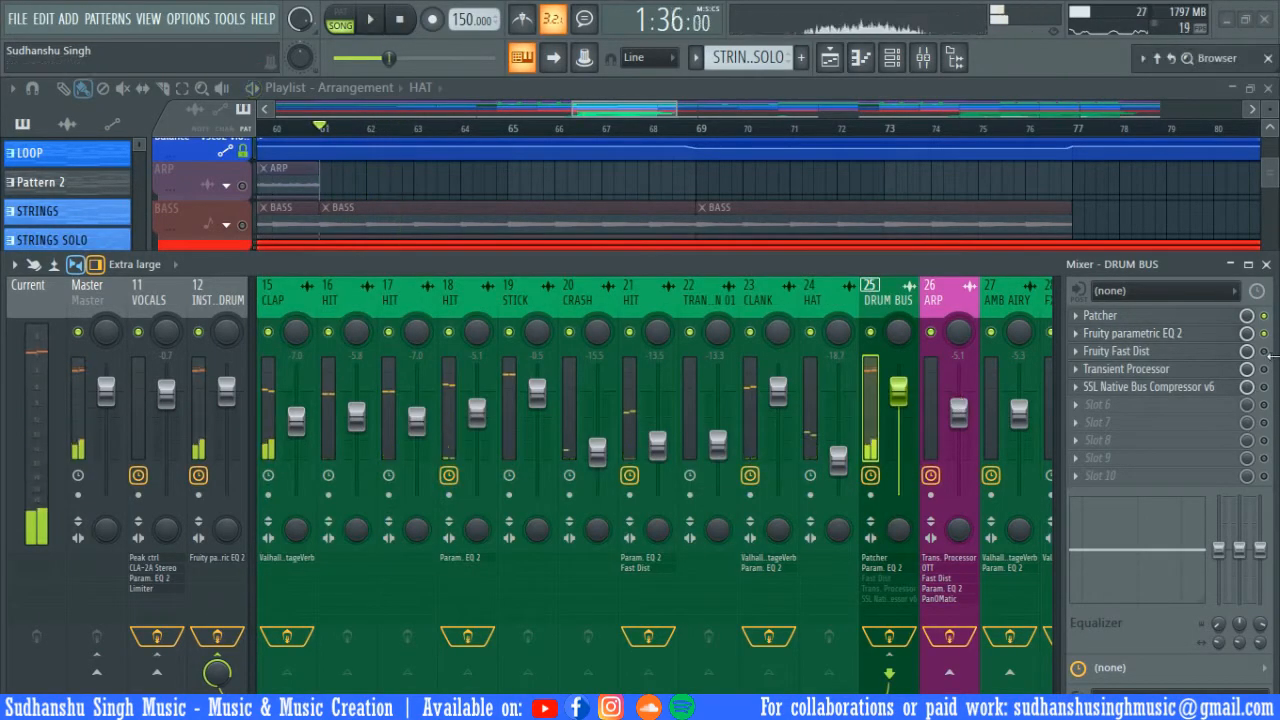
- Enable and open Fruity Fast Dist on the DRUM BUS, play the drums through it, and close it
click(1200, 352)
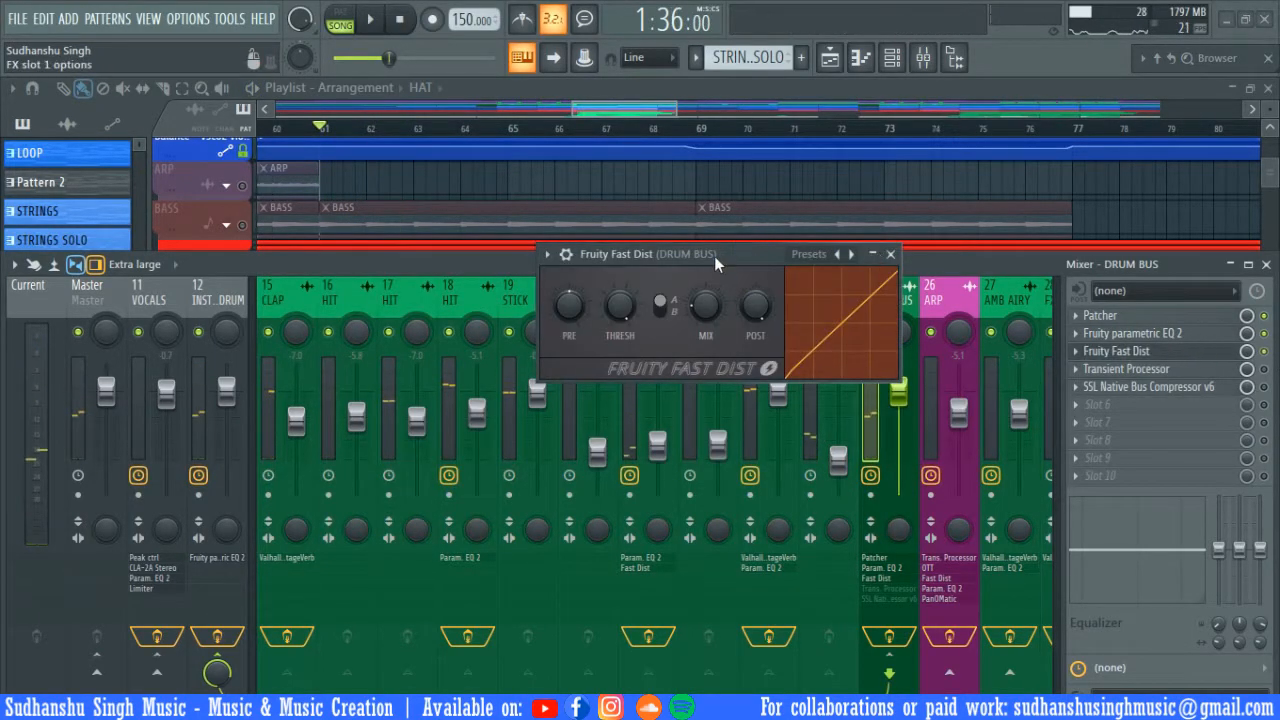
key(space)
drag(639, 253, 540, 286)
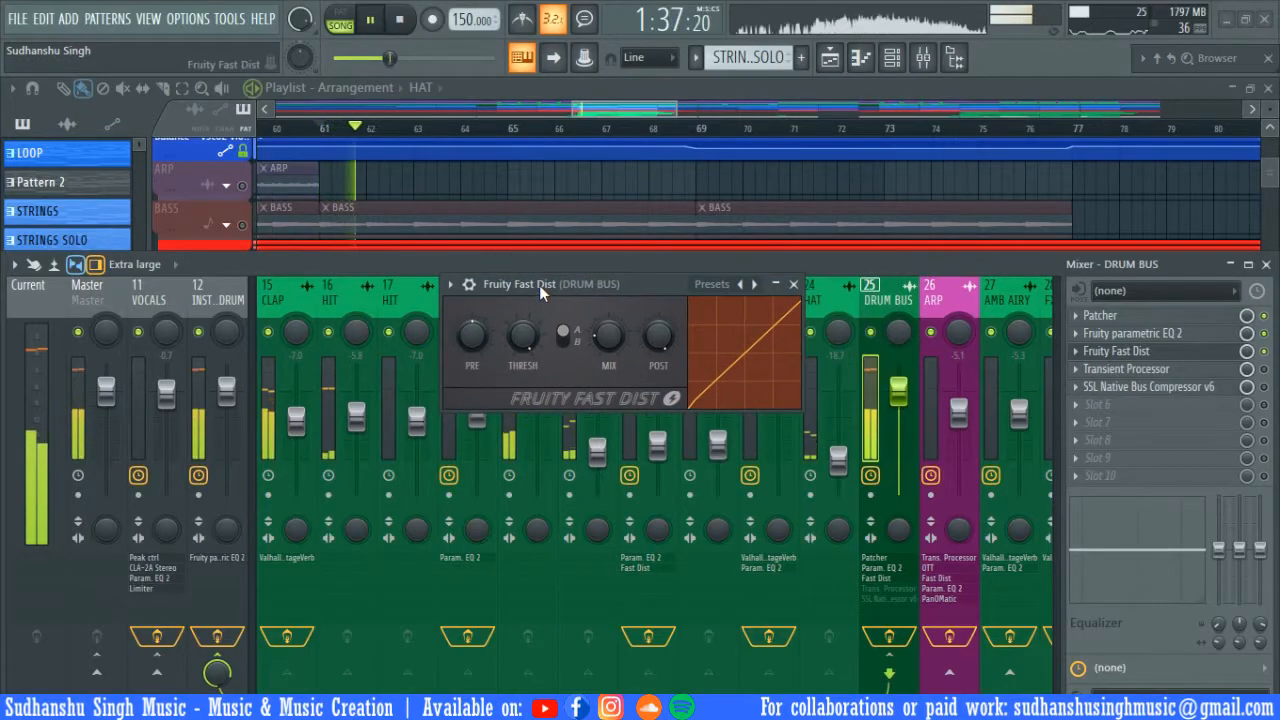
click(793, 284)
key(space)
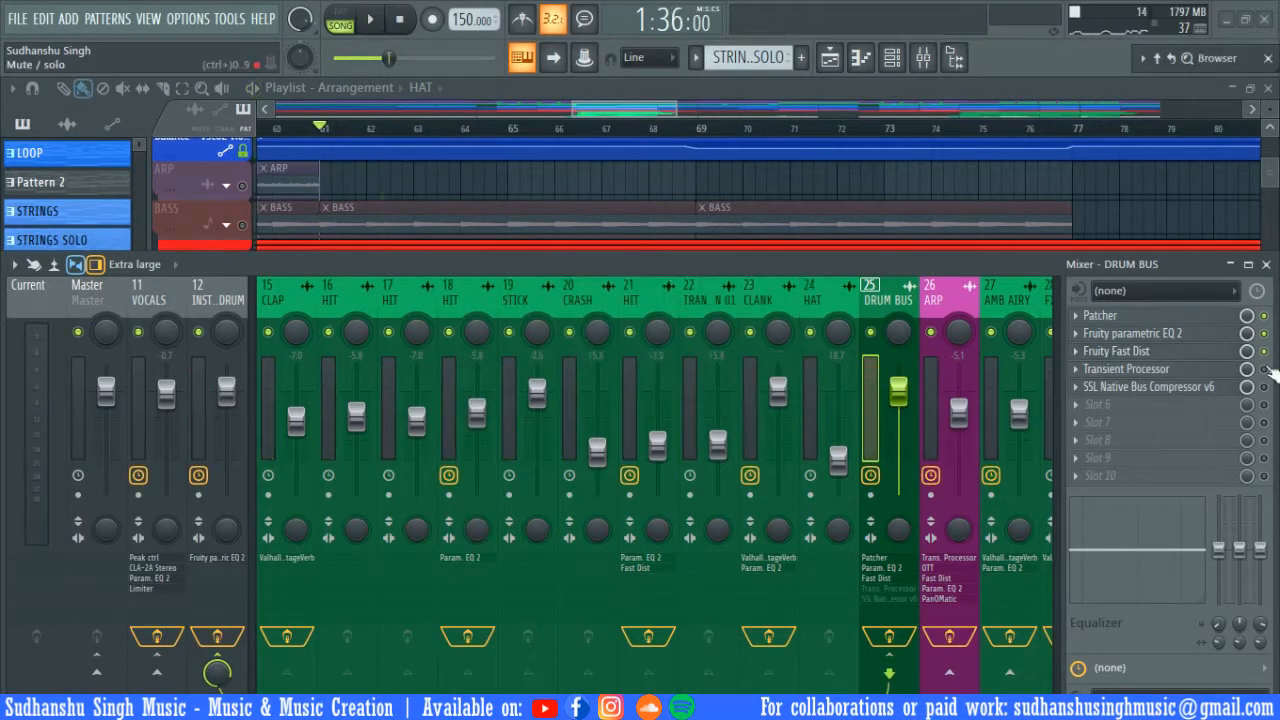
- Enable and open the Transient Processor on the DRUM BUS, audition its effect from bar 61, and close it
click(1200, 369)
drag(472, 272, 473, 228)
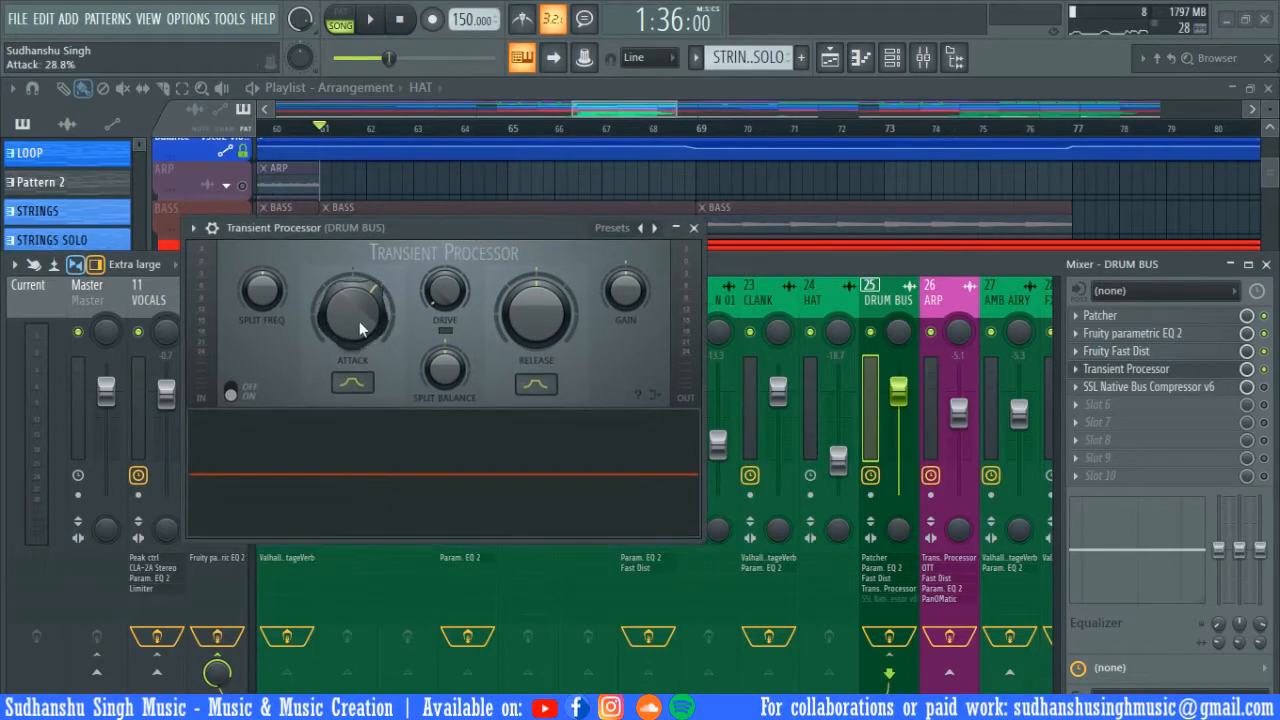
key(space)
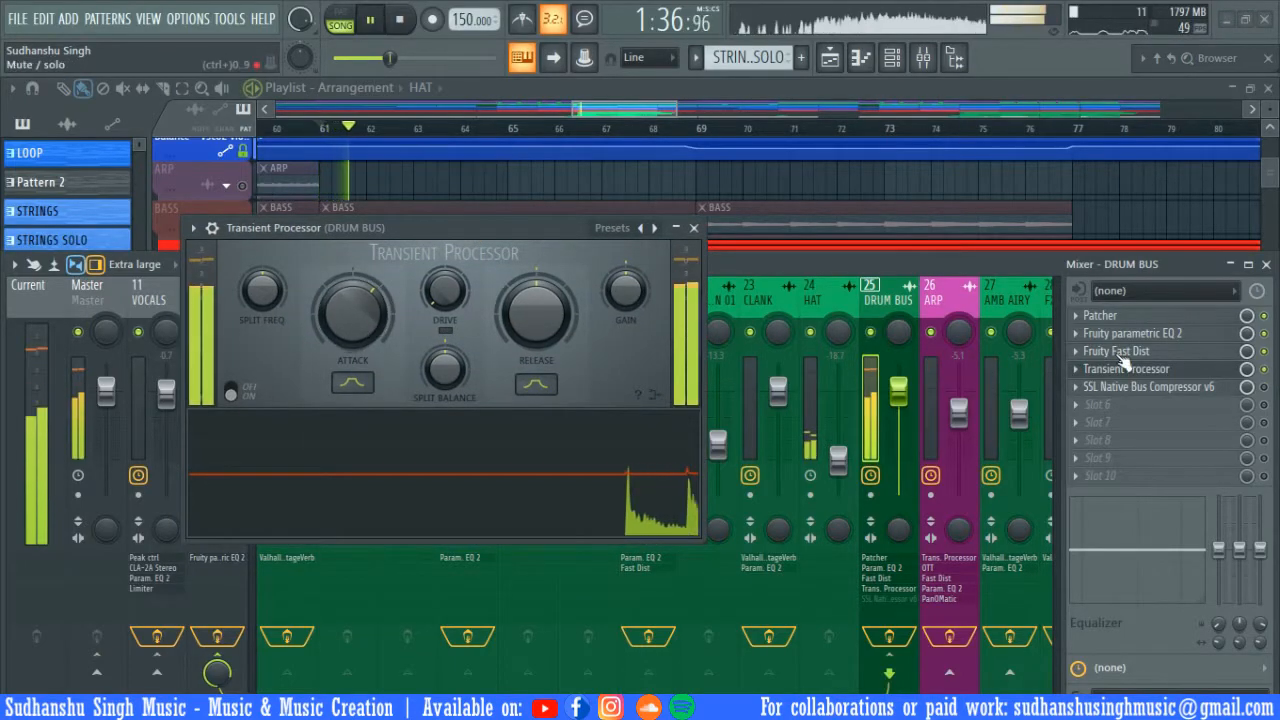
click(212, 228)
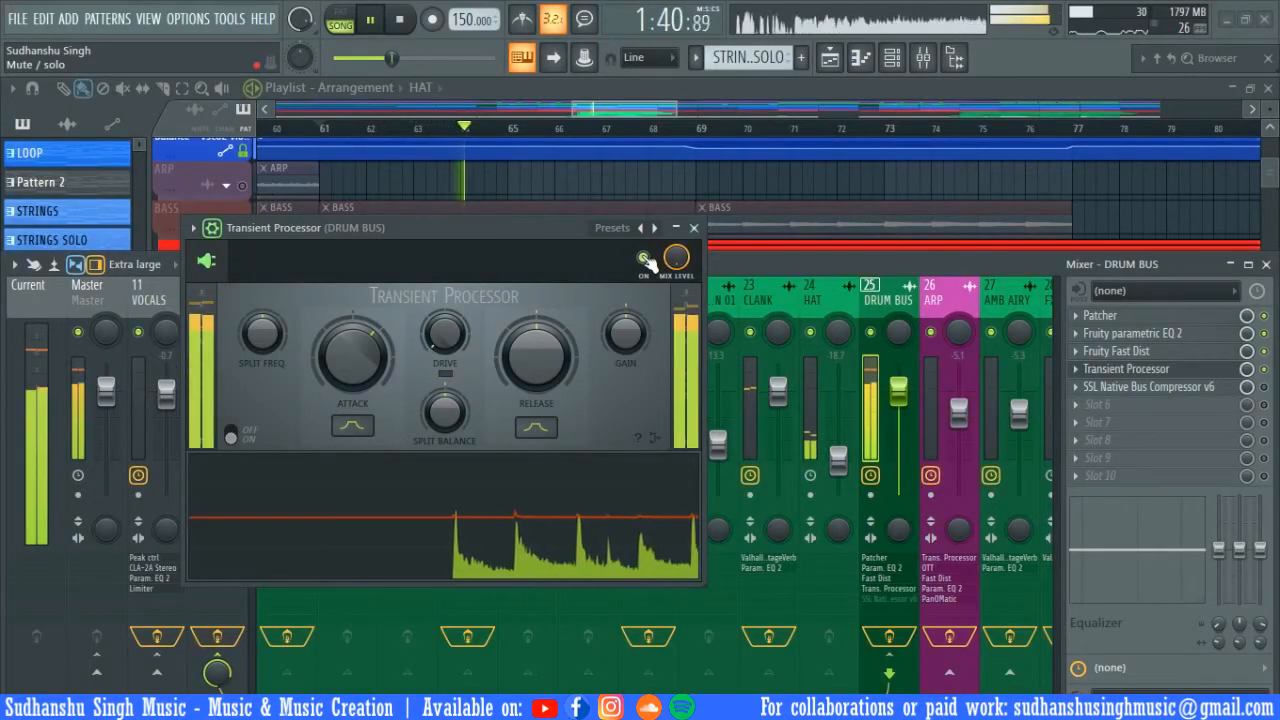
key(space)
key(Escape)
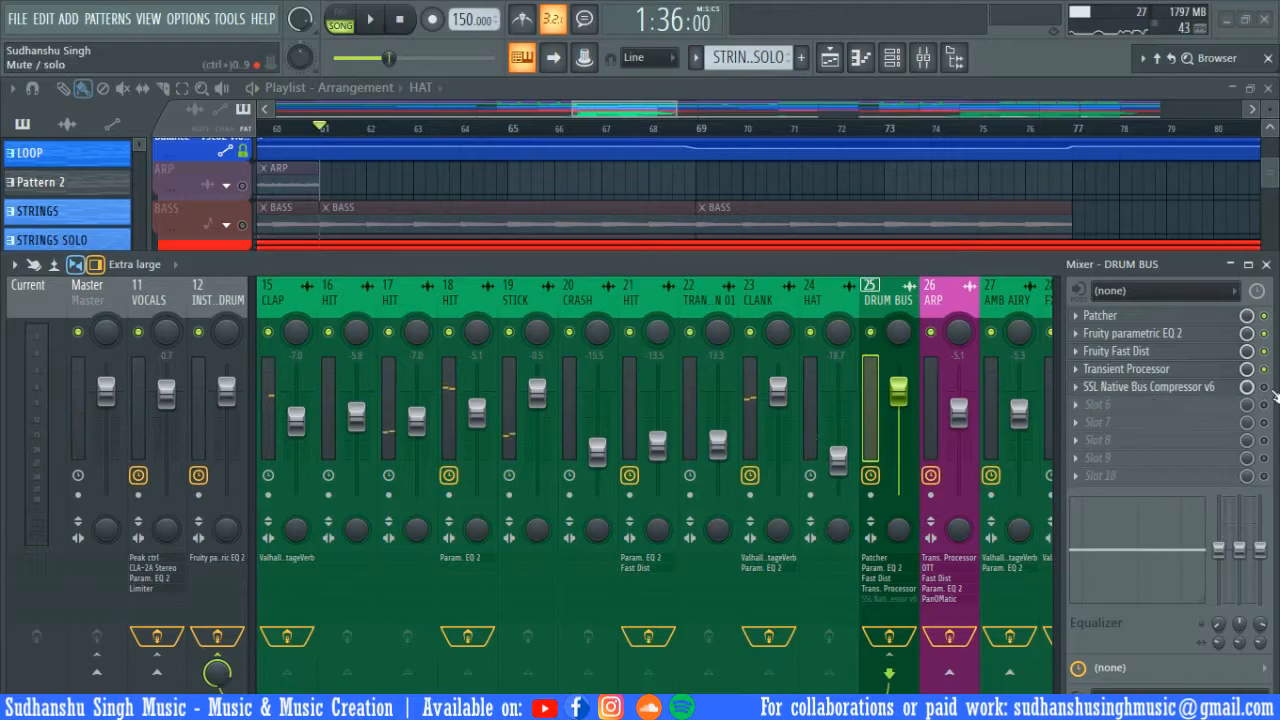
- Enable and open SSL Native Bus Compressor v6 on the DRUM BUS, and compare the drums with it bypassed and active
click(1214, 395)
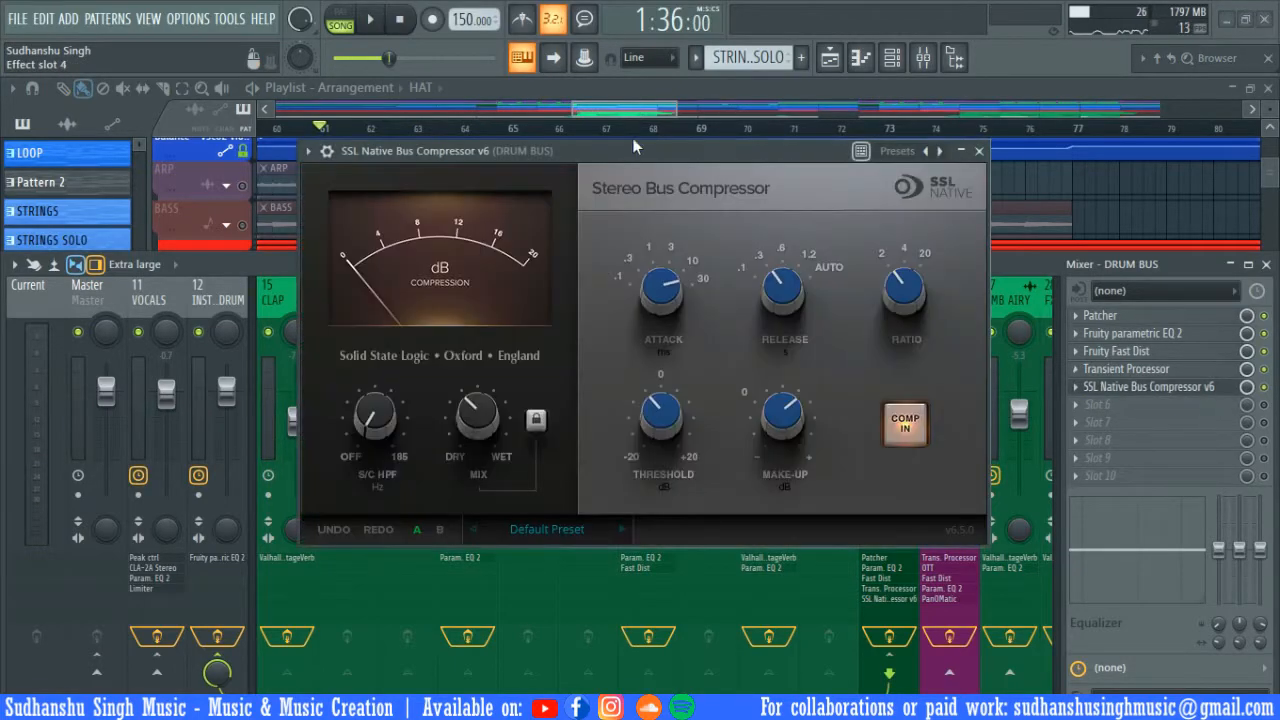
drag(559, 156, 542, 173)
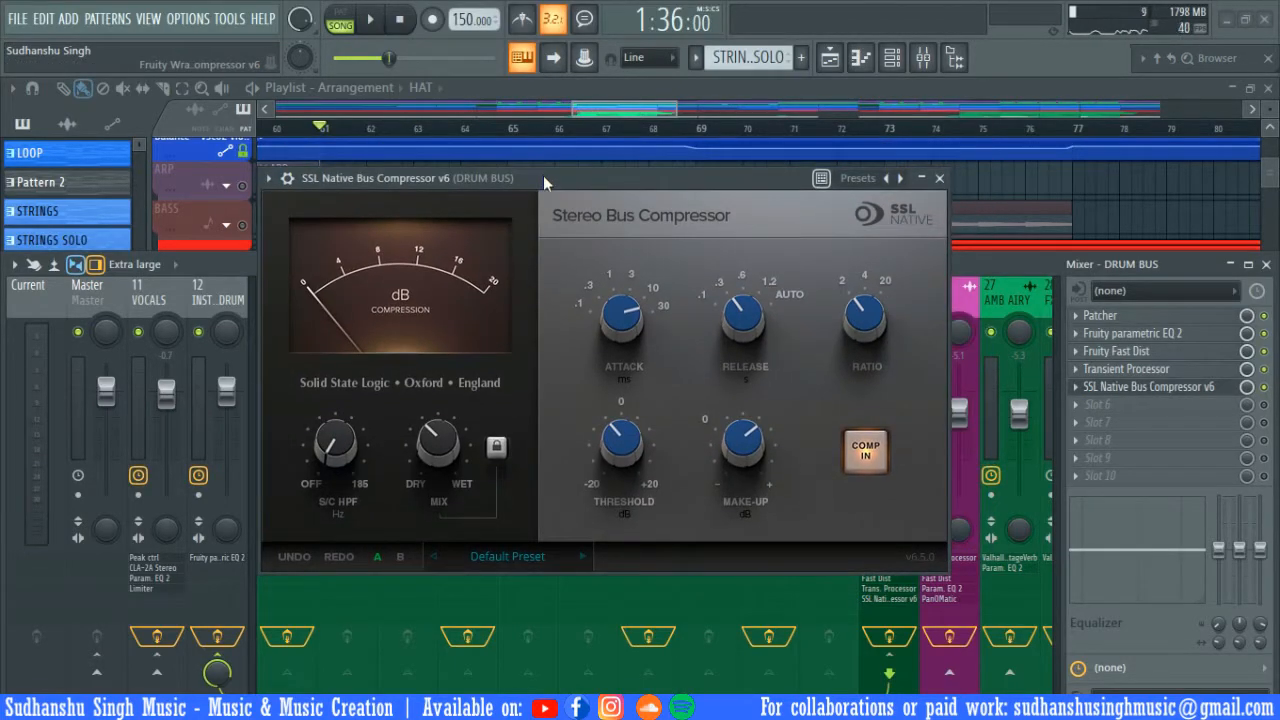
click(287, 182)
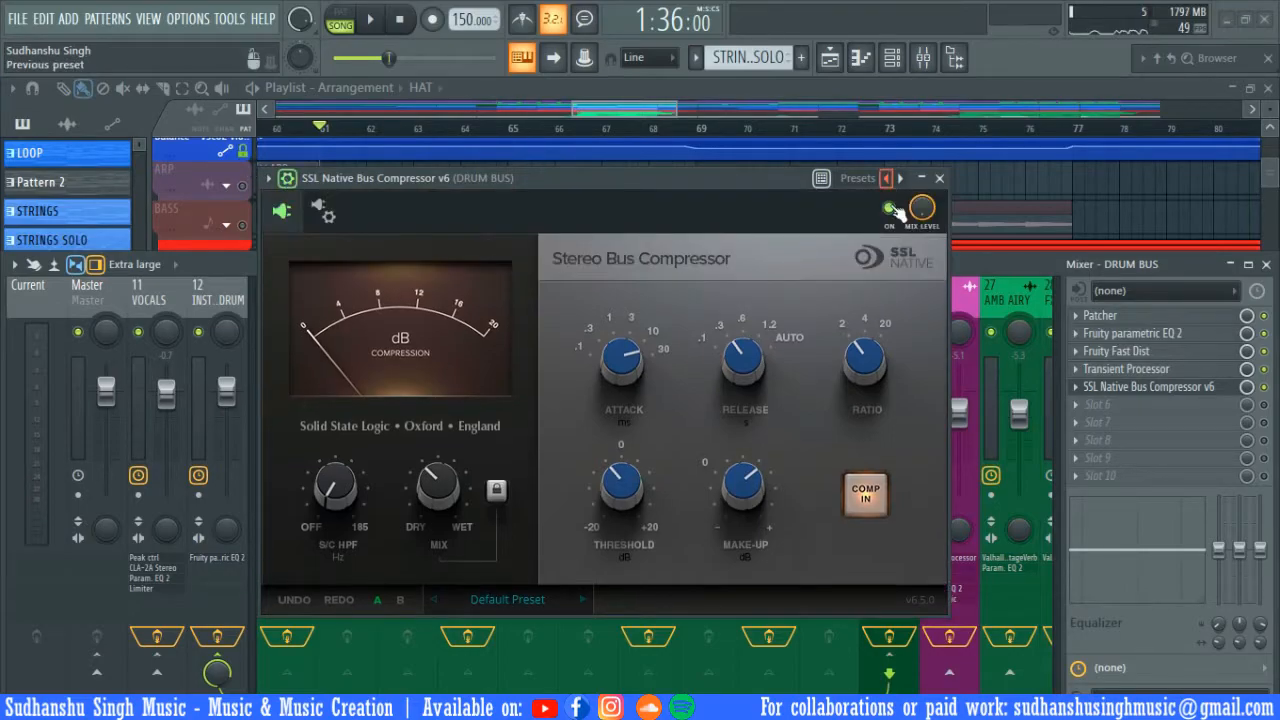
key(space)
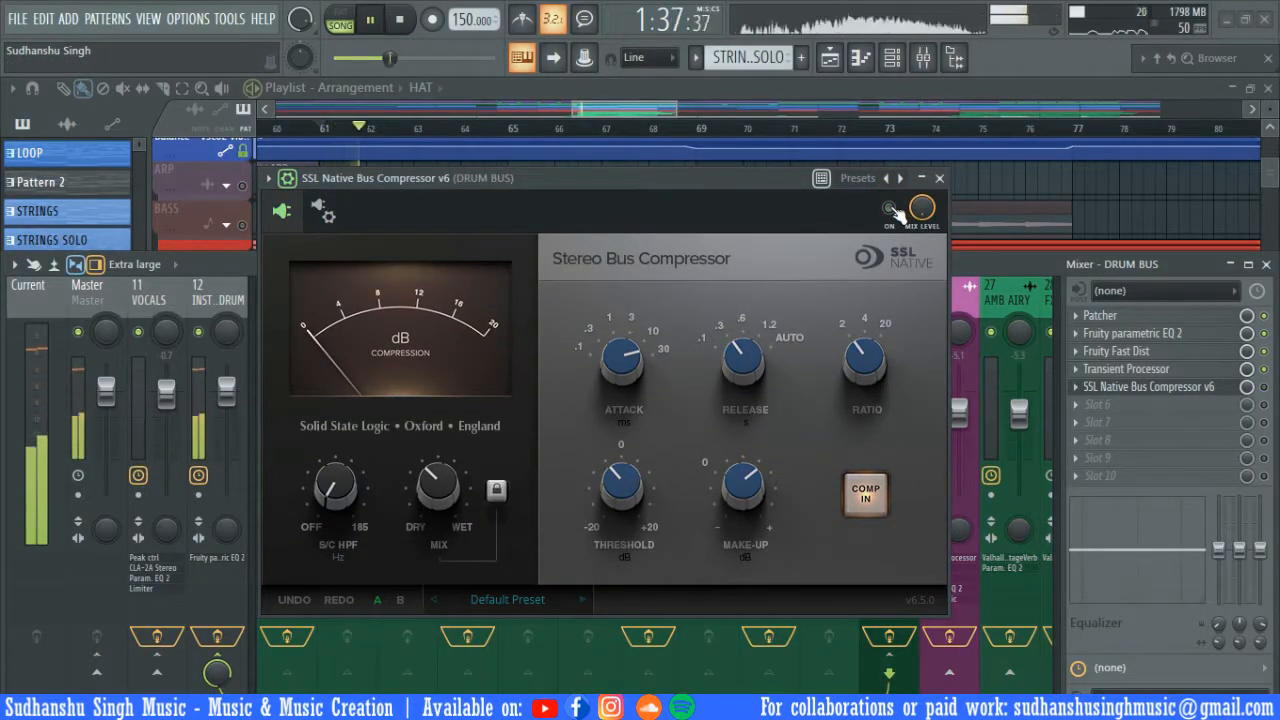
click(891, 208)
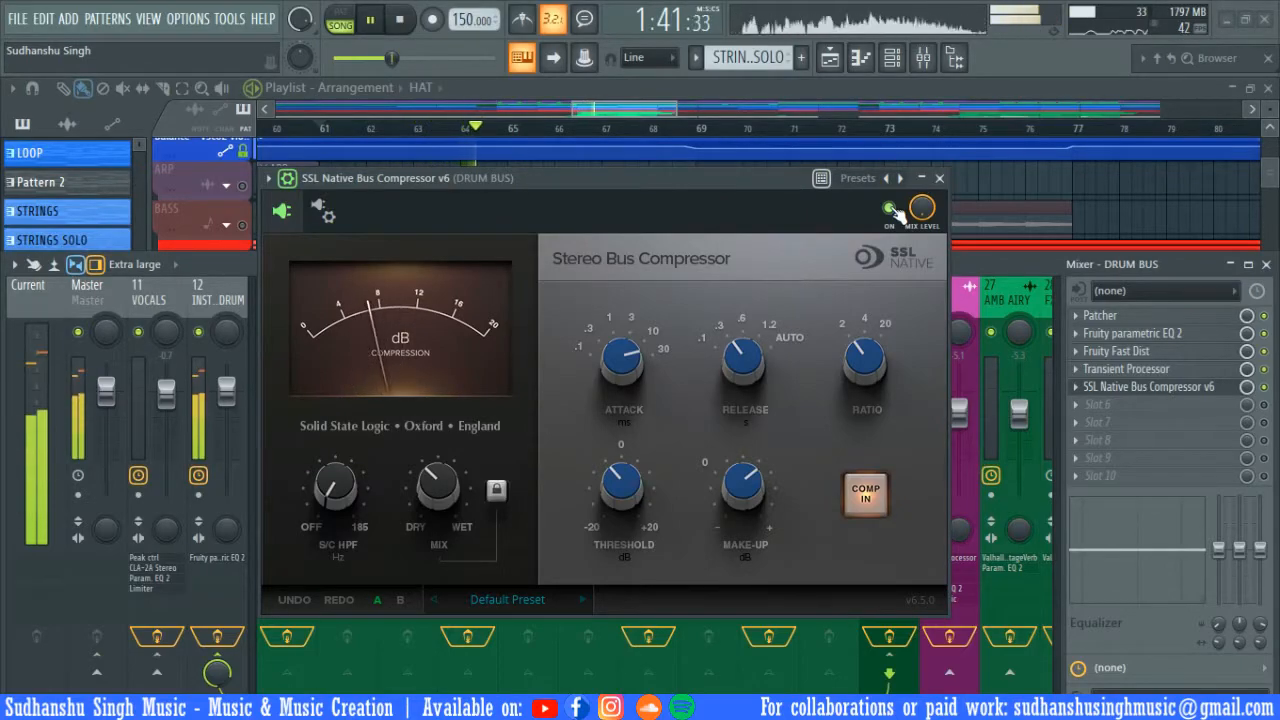
key(space)
click(289, 177)
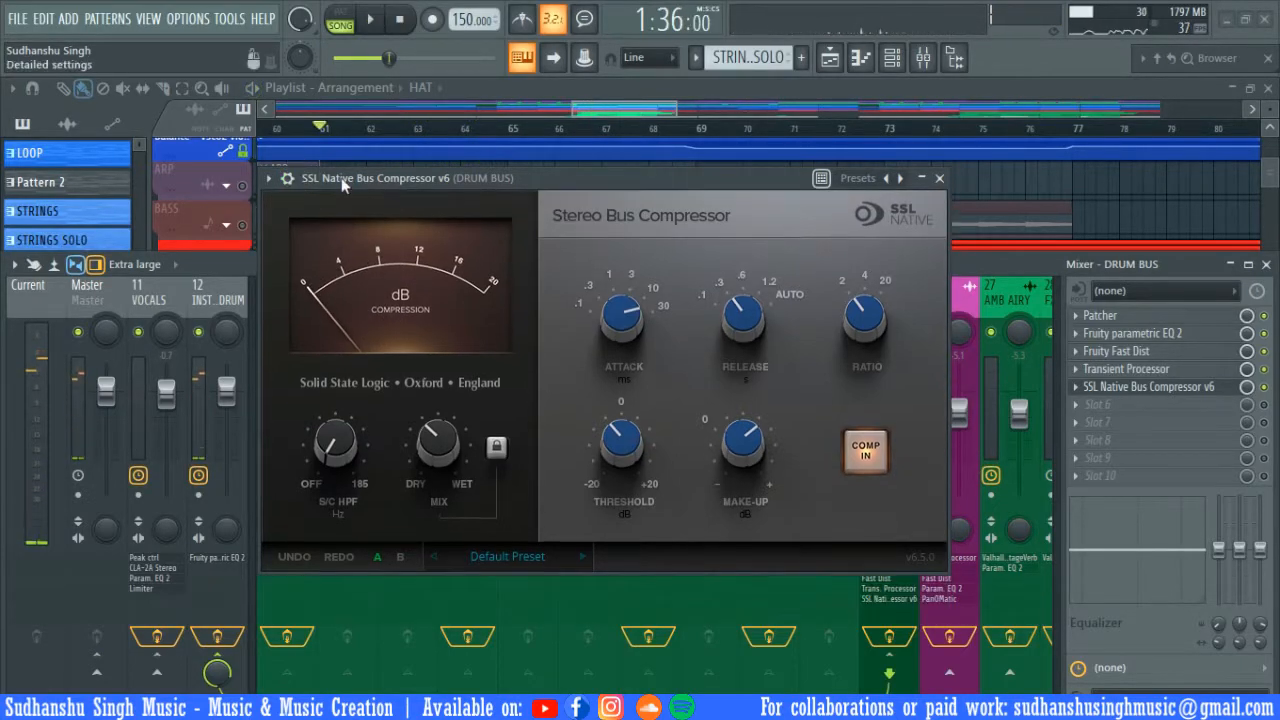
drag(358, 180, 371, 180)
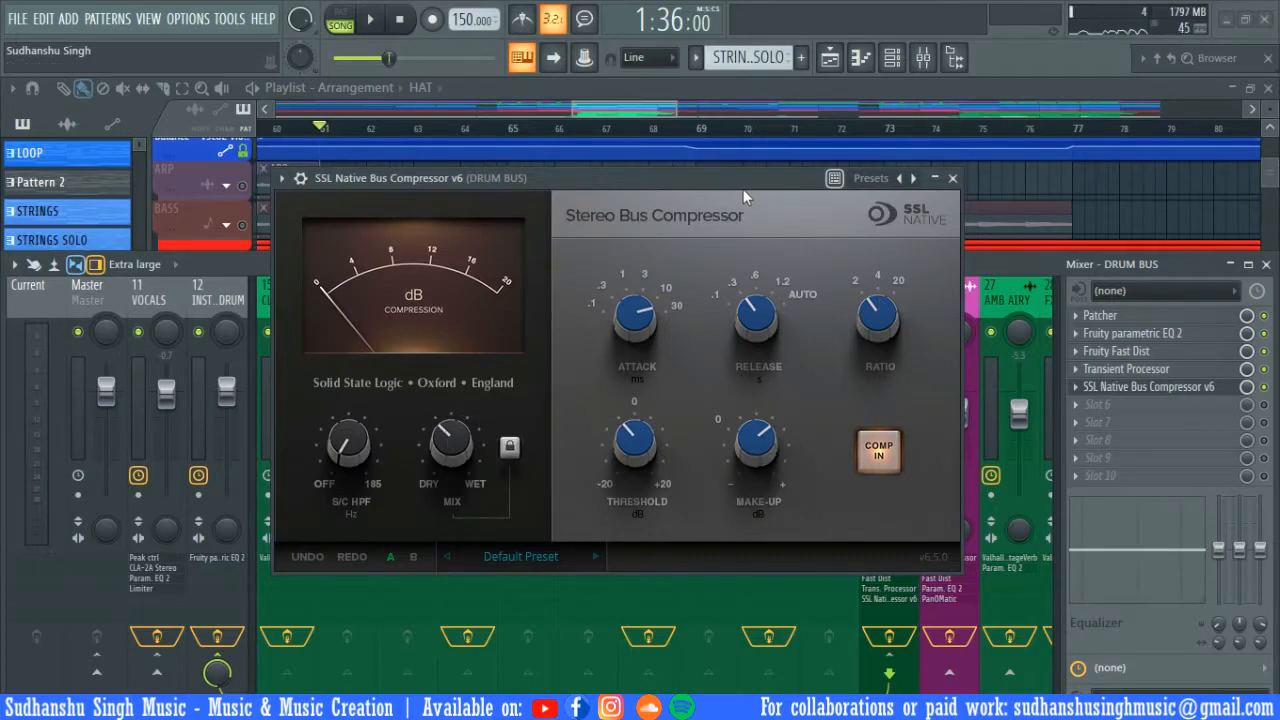
- Close the compressor and compare the drums with the whole DRUM BUS effect chain bypassed and enabled
click(1150, 386)
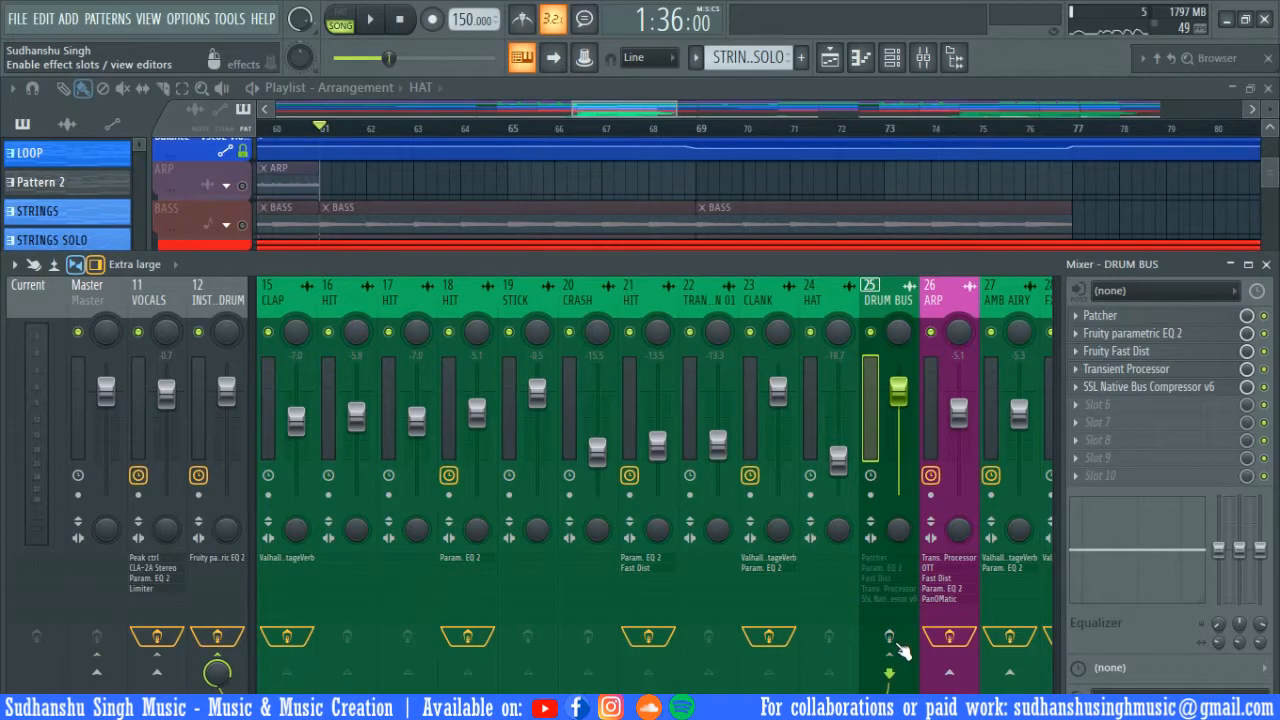
key(space)
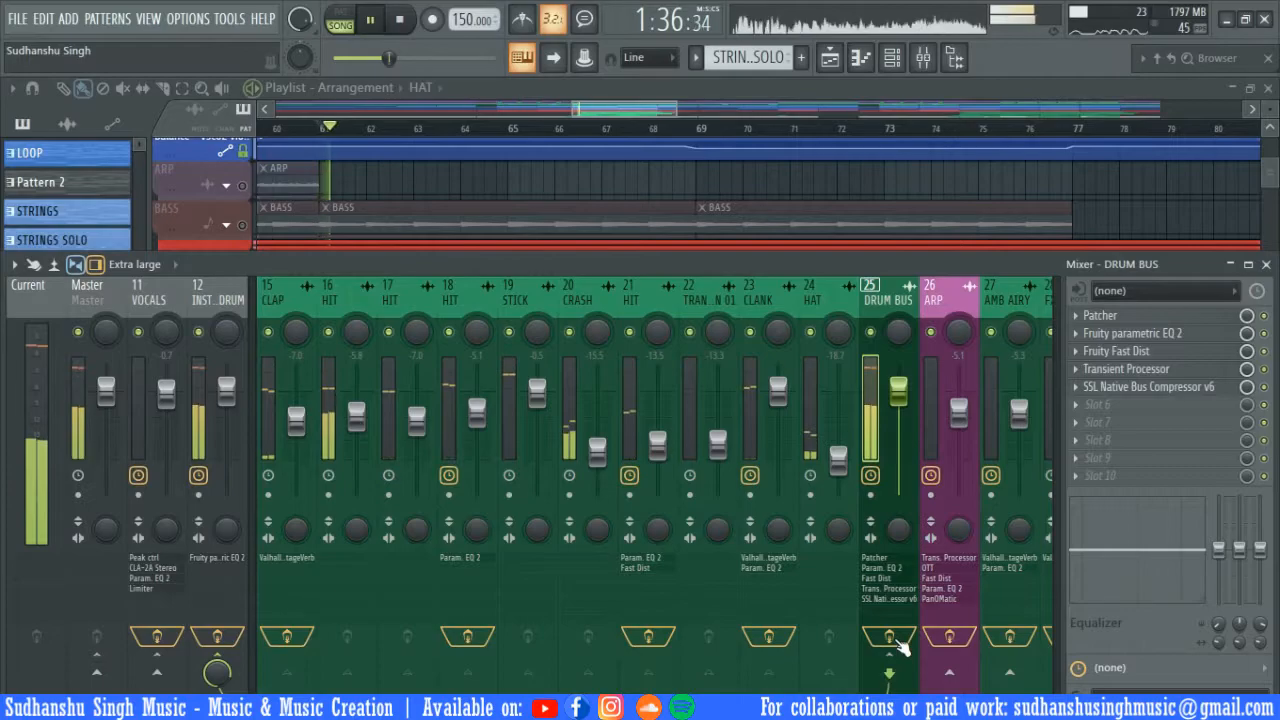
key(space)
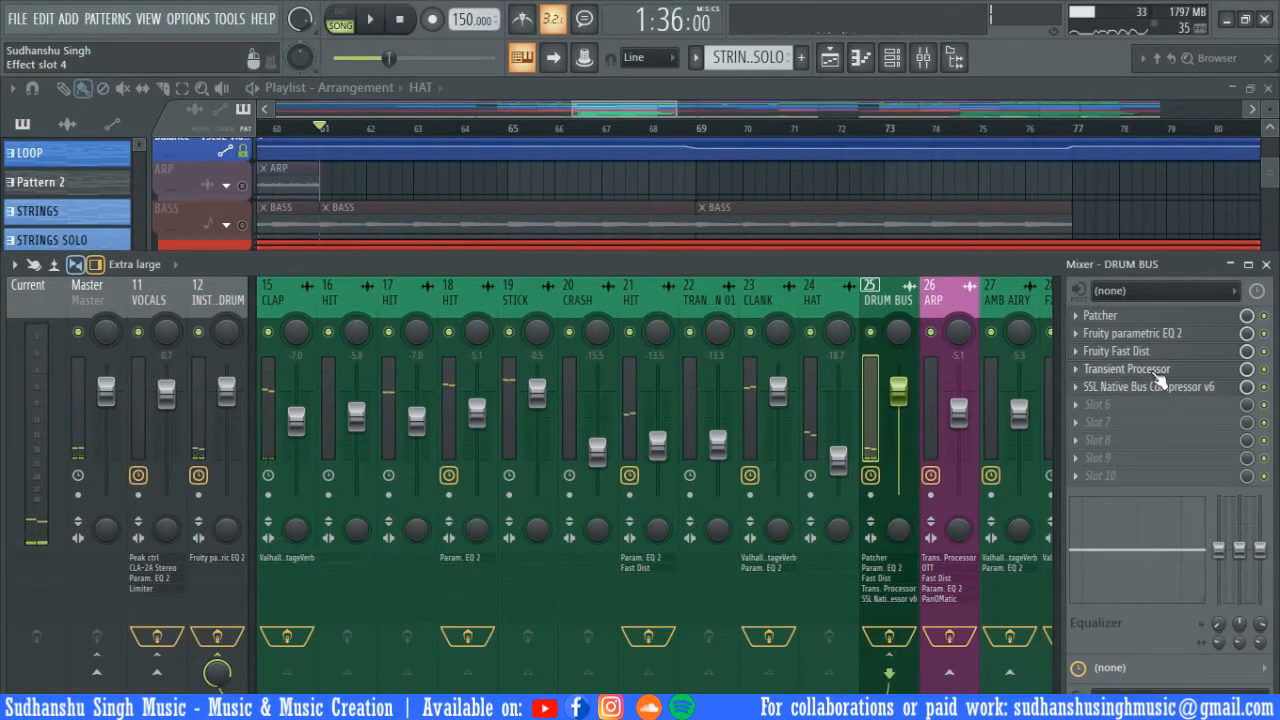
- Solo the AMB AIRY track together with its panning automation, and play it from bar 61 with the mixer shown
key(F9)
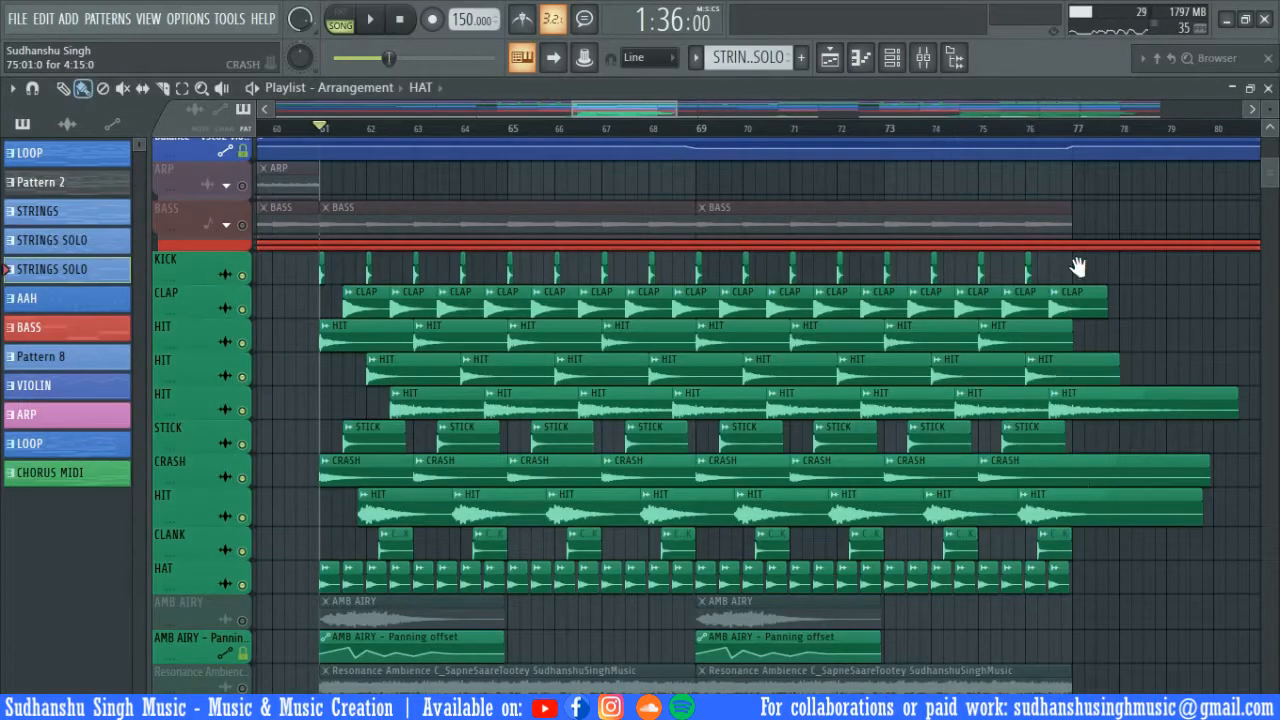
scroll(1078, 267, down, 6)
right_click(241, 306)
click(429, 290)
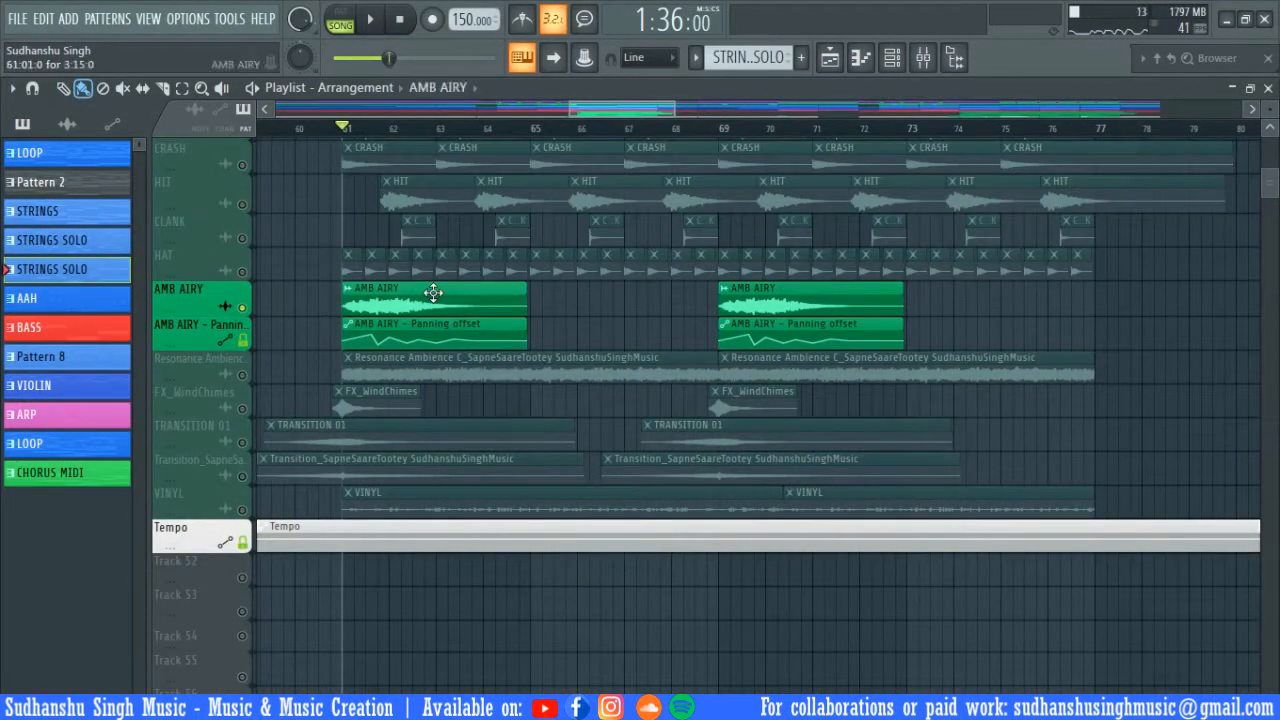
click(937, 63)
key(space)
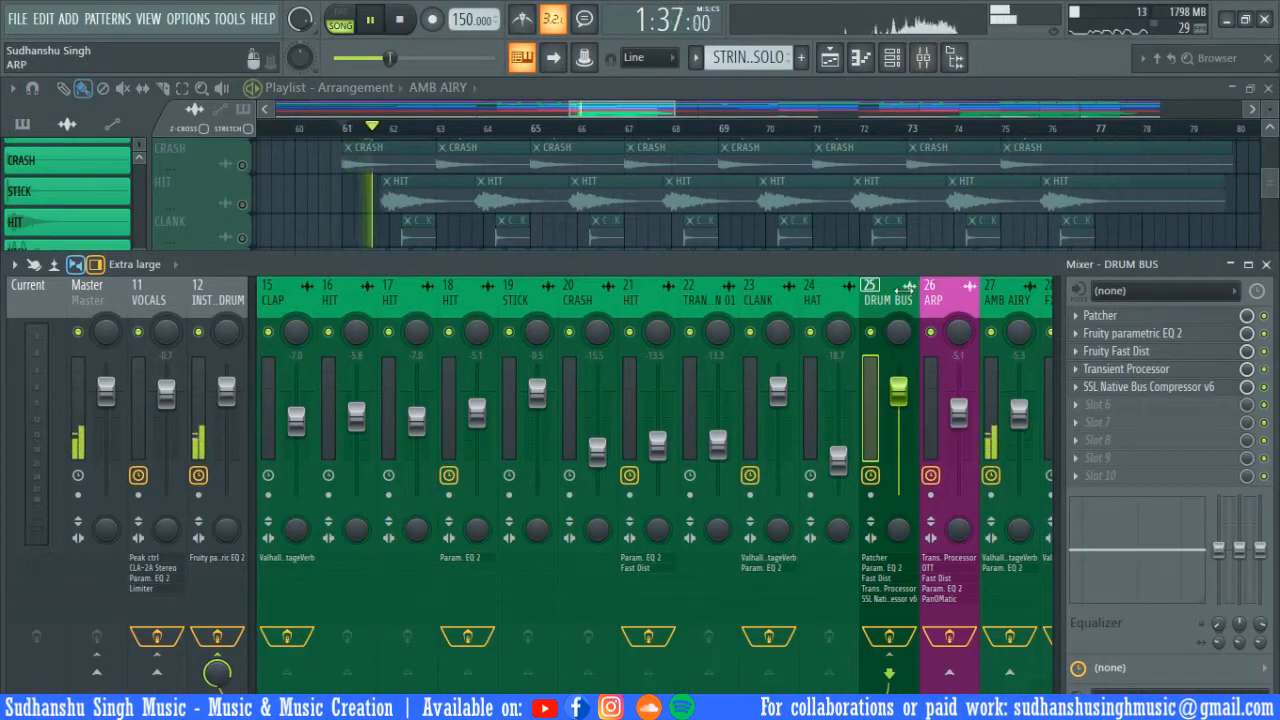
- Stop playback and select the AMB AIRY mixer track to review its effect chain
scroll(659, 305, down, 3)
scroll(659, 305, down, 1)
click(738, 312)
key(space)
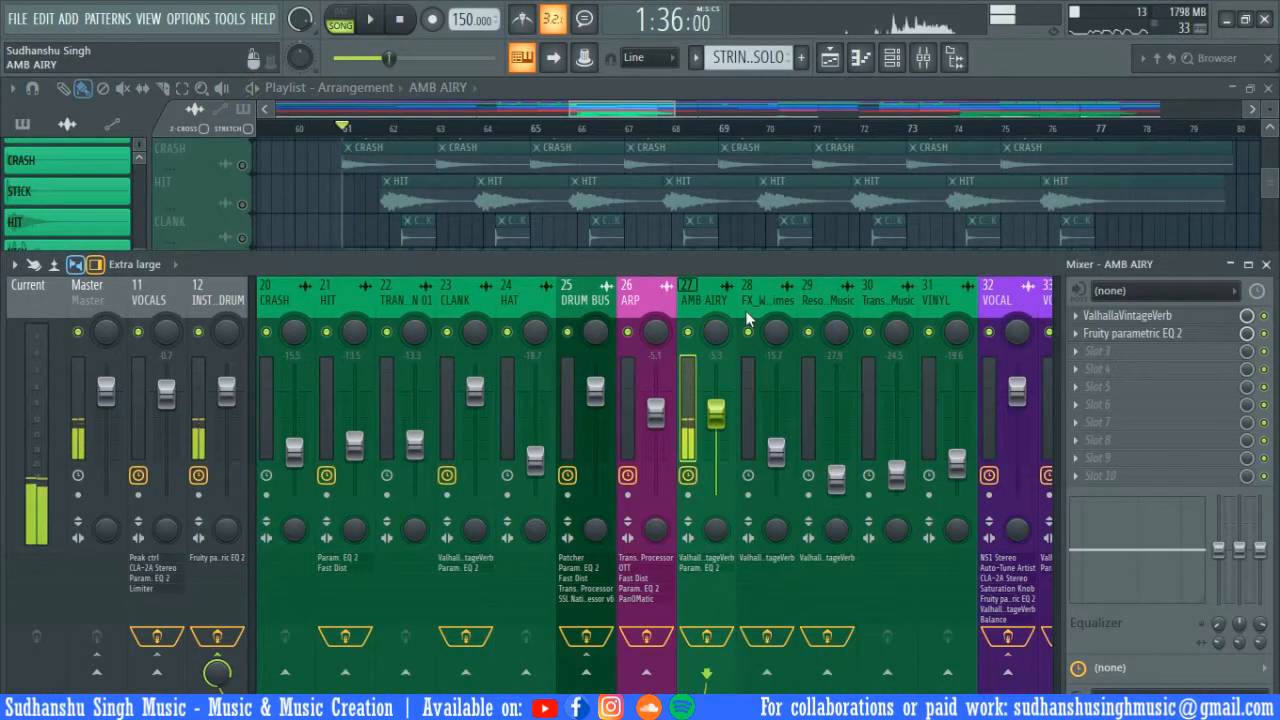
click(1196, 318)
- Solo the Resonance Ambience C track, select its channel in the mixer, and play it from bar 61
click(422, 369)
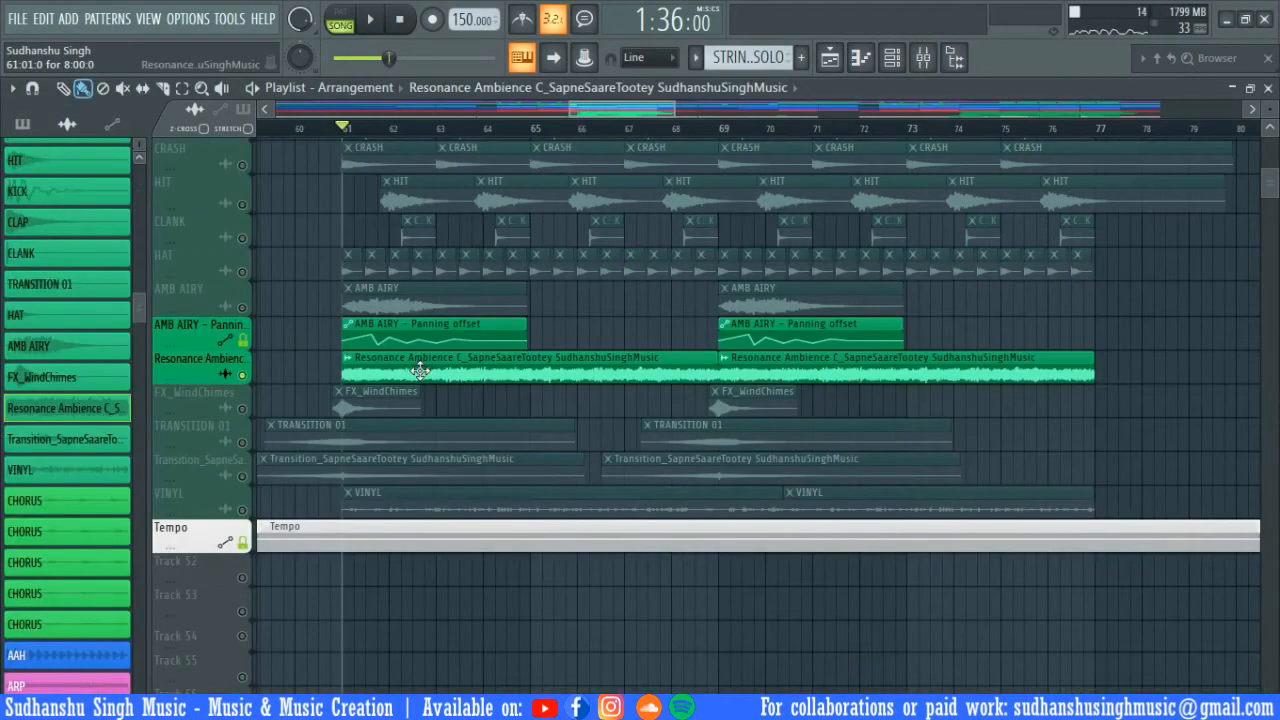
click(924, 58)
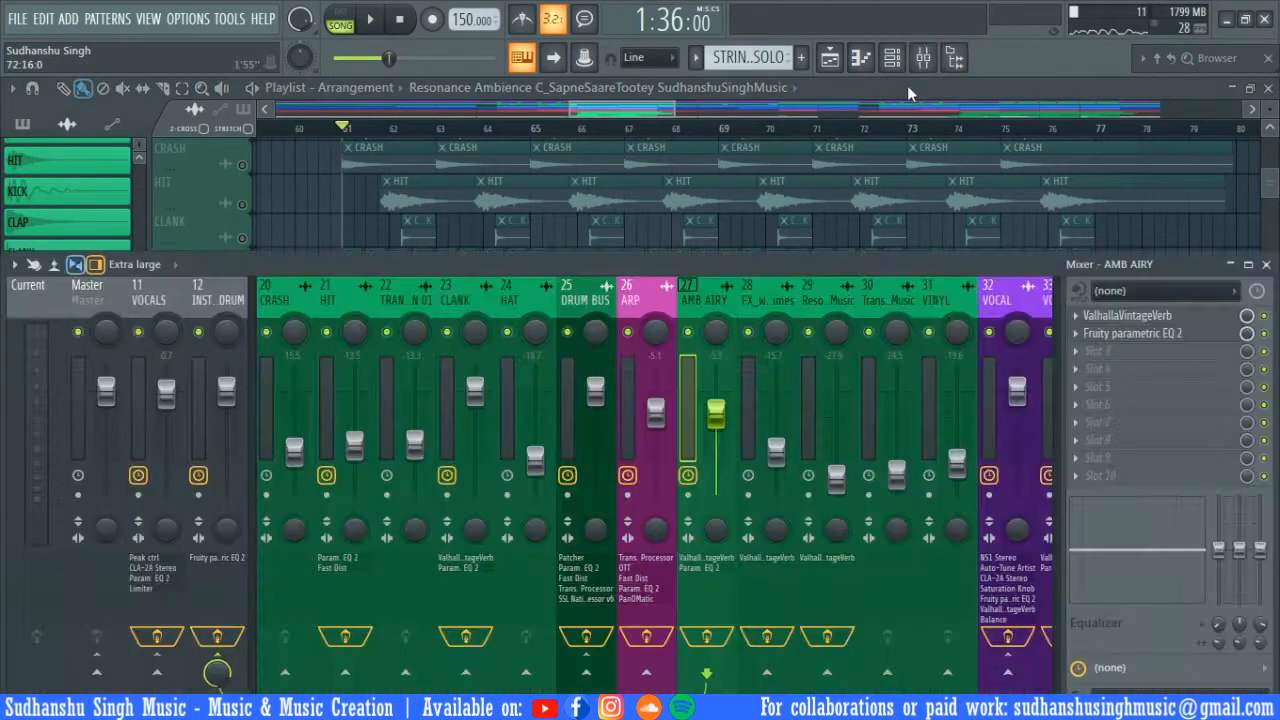
scroll(847, 290, down, 2)
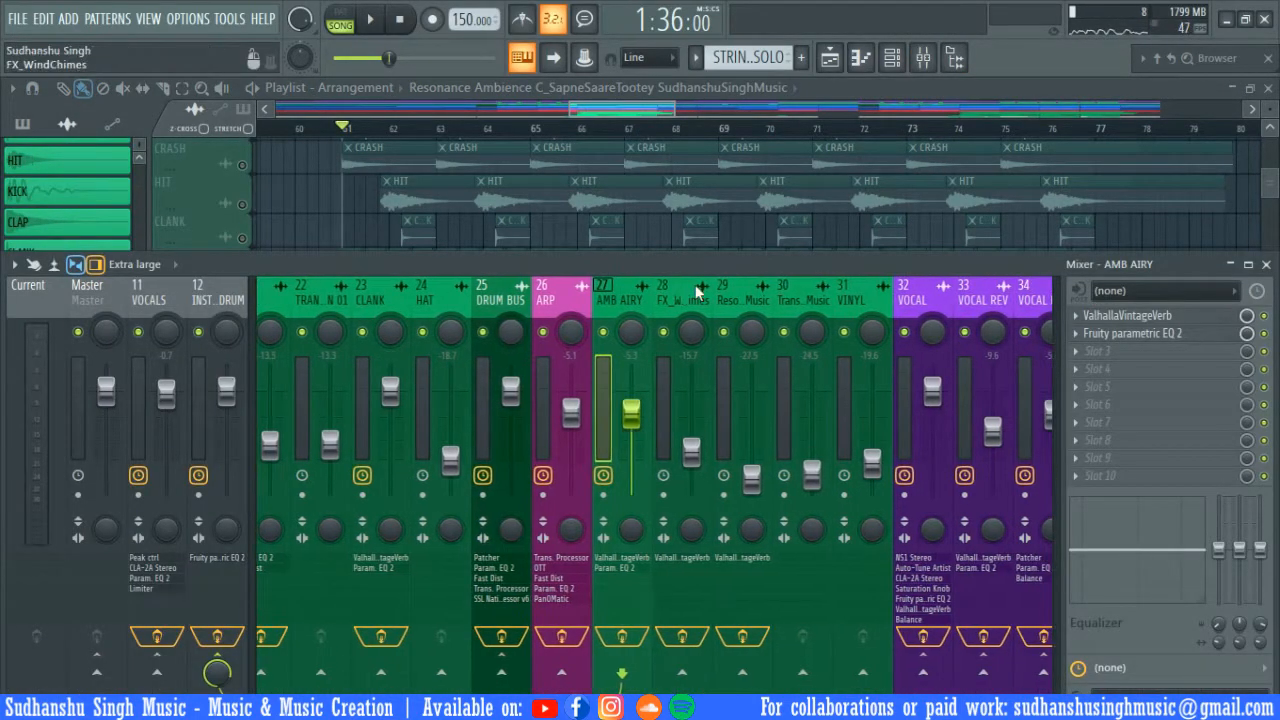
key(Right)
key(Right)
key(Right)
key(Right)
click(742, 297)
click(562, 297)
click(622, 297)
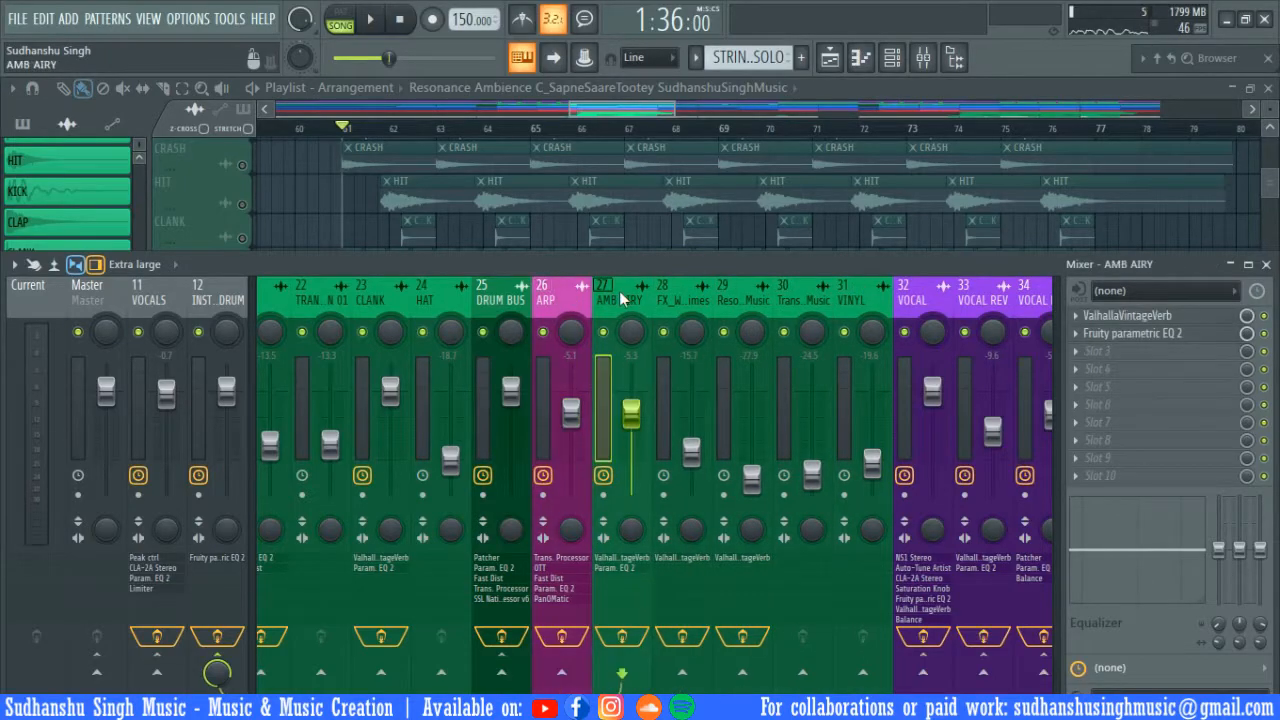
click(735, 296)
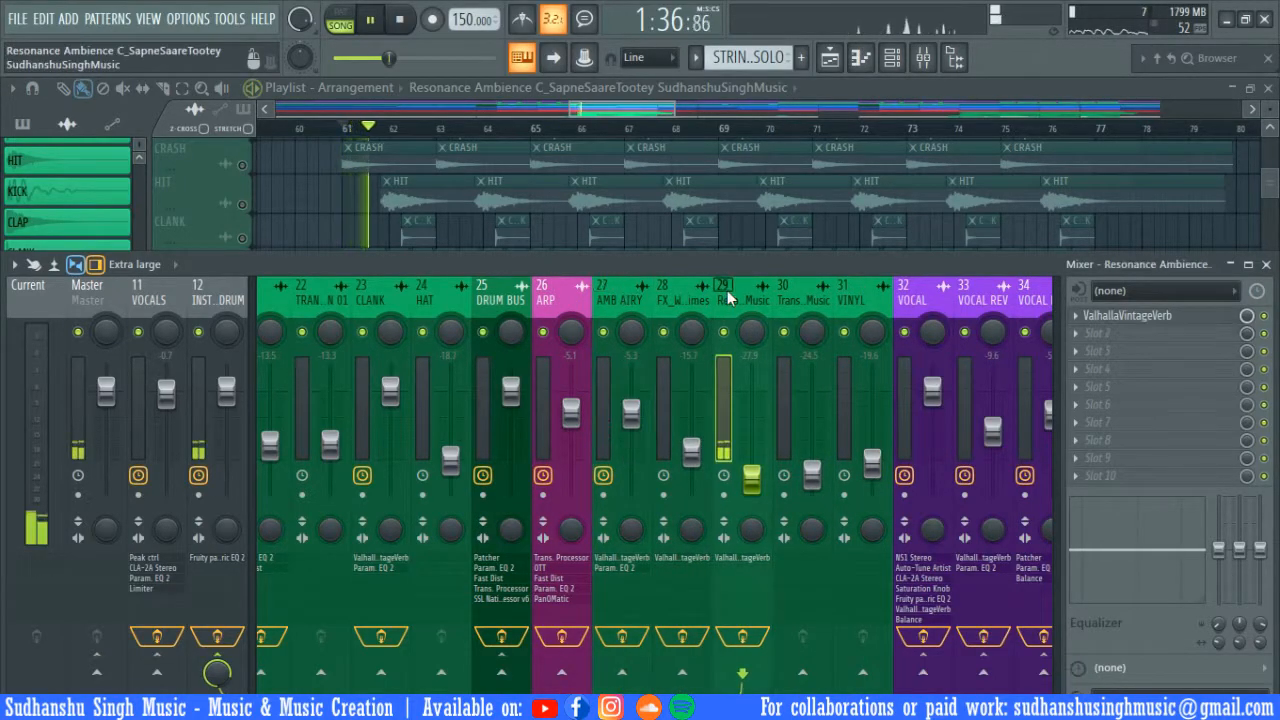
- Review ValhallaVintageVerb on the Resonance Ambience channel during playback, close it with the mixer, and stop playback
click(1156, 316)
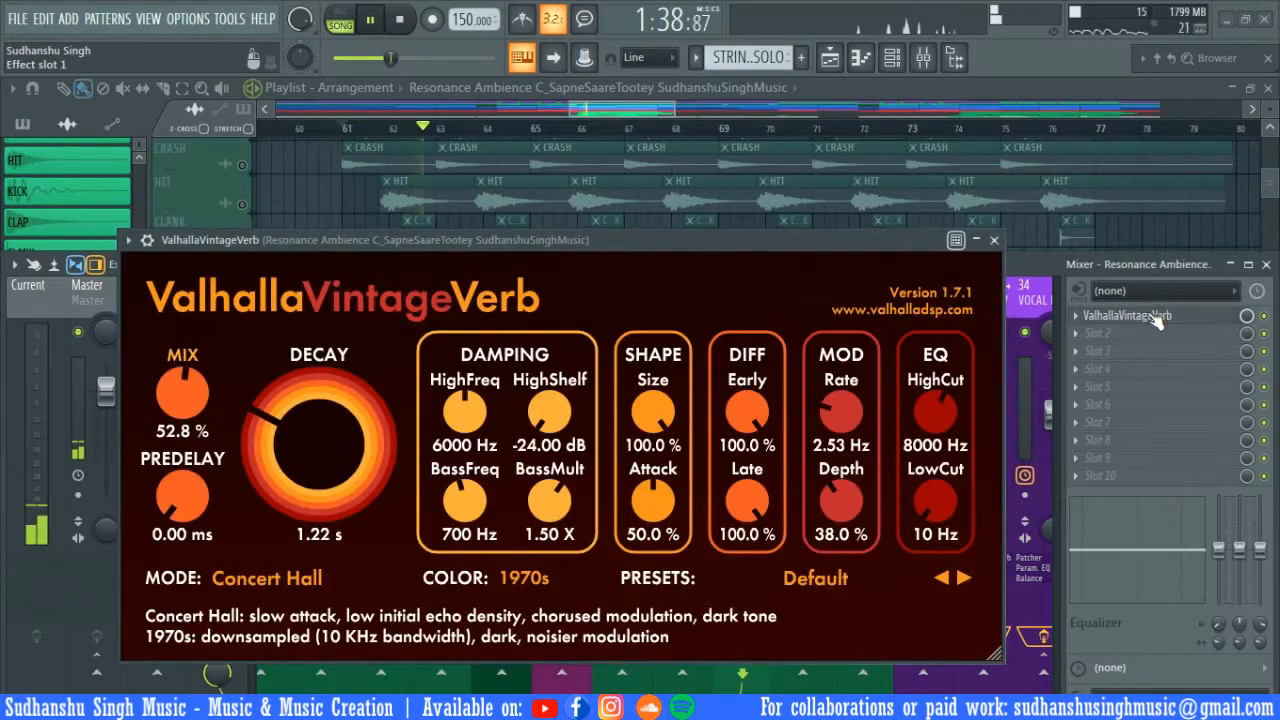
click(1156, 316)
click(1253, 242)
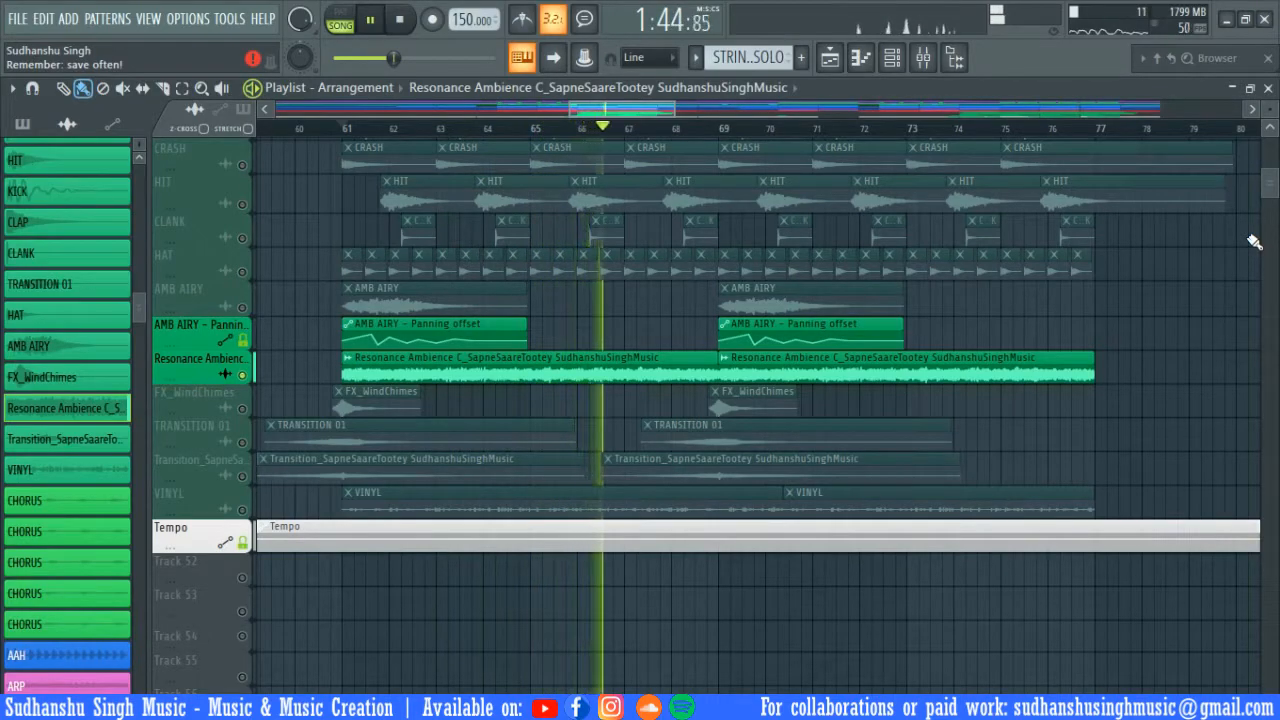
key(space)
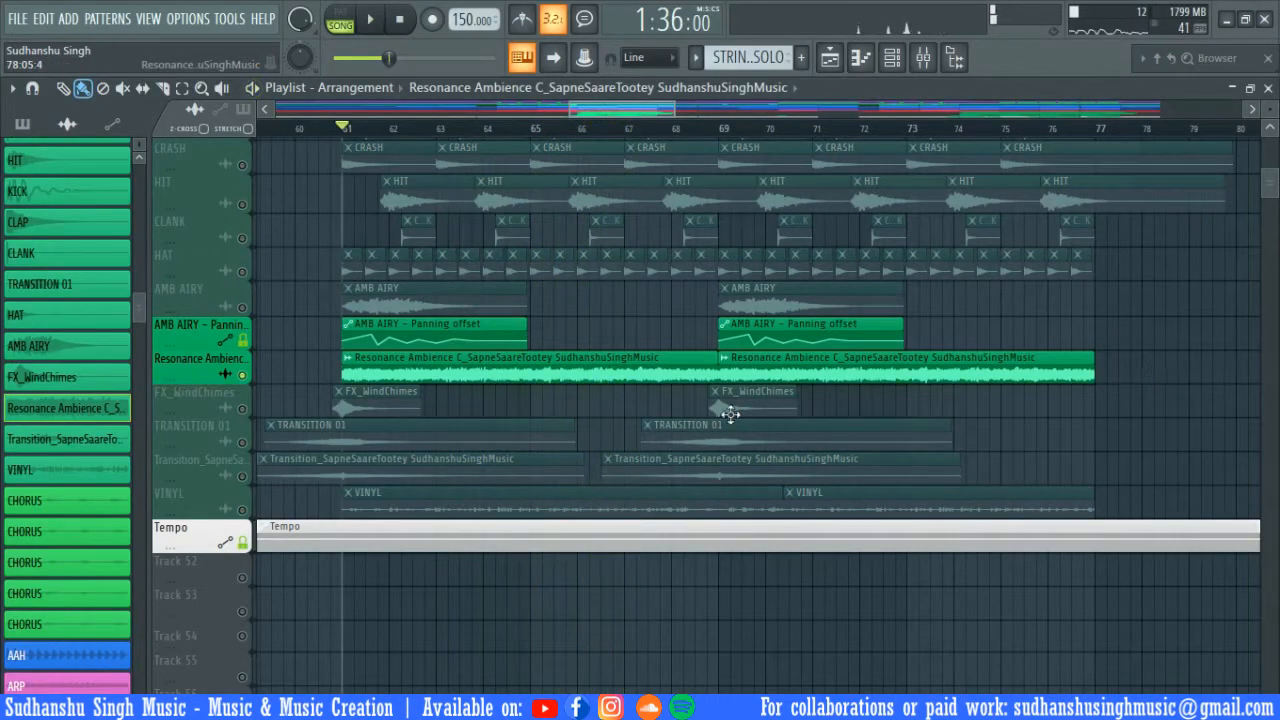
- Solo the FX_WindChimes track and audition it from just before bar 61
click(250, 412)
key(space)
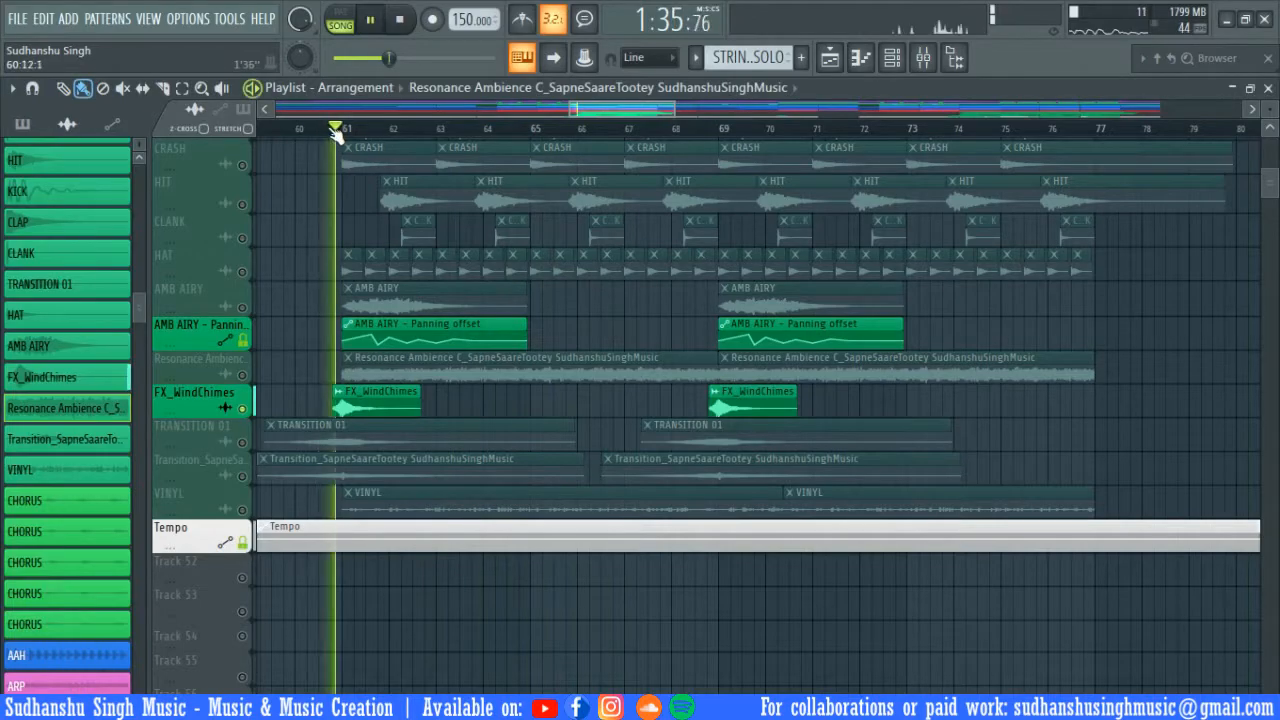
key(space)
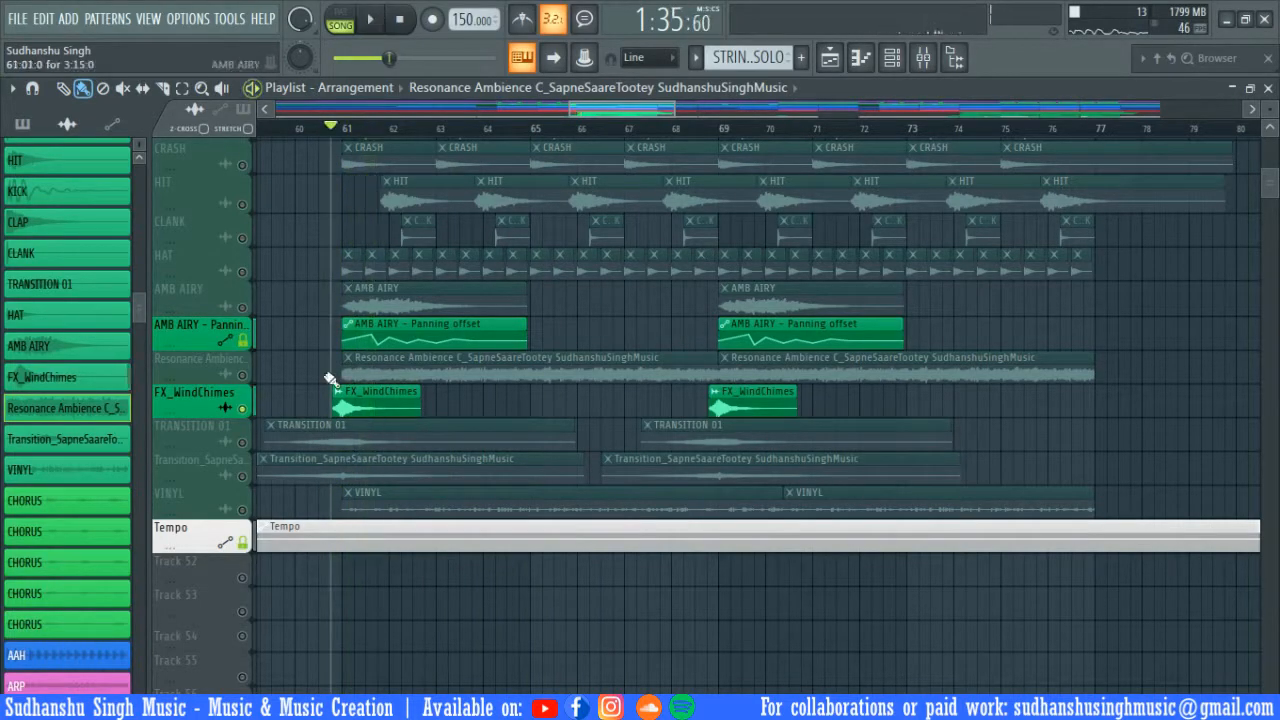
- Solo the TRANSITION 01 track and audition it from about bar 60
click(243, 445)
scroll(354, 143, left, 1)
key(space)
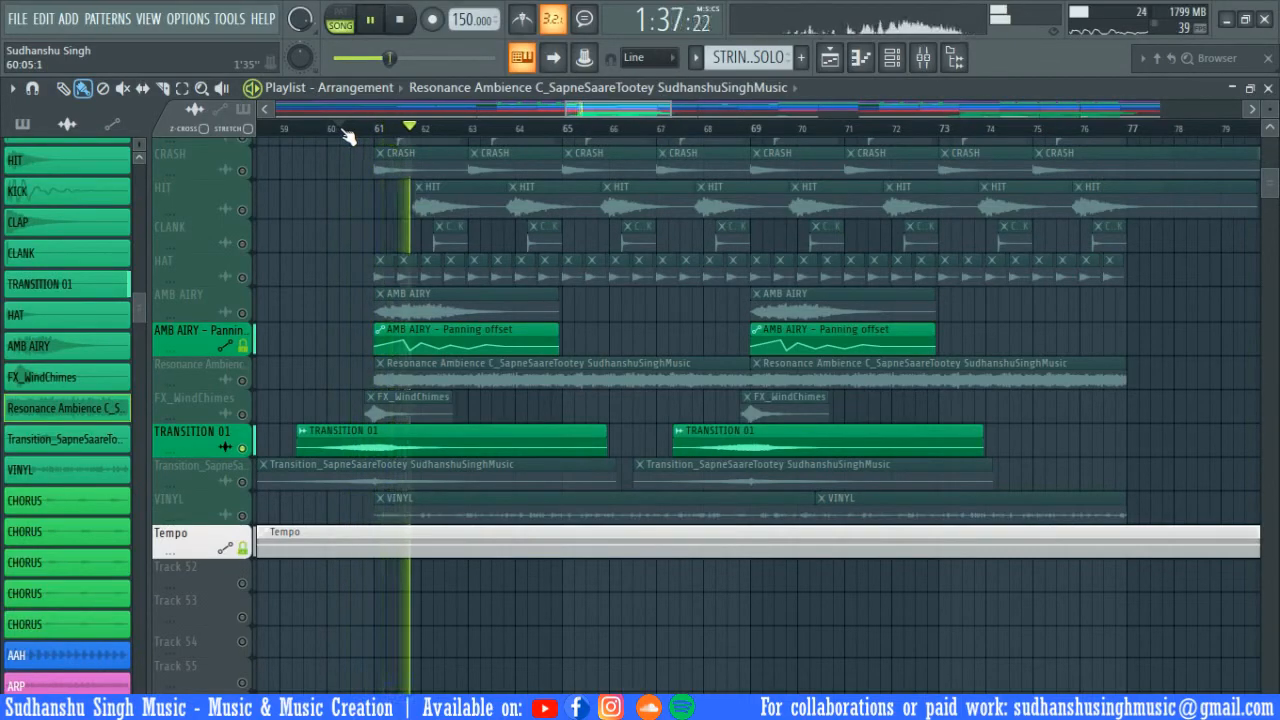
key(space)
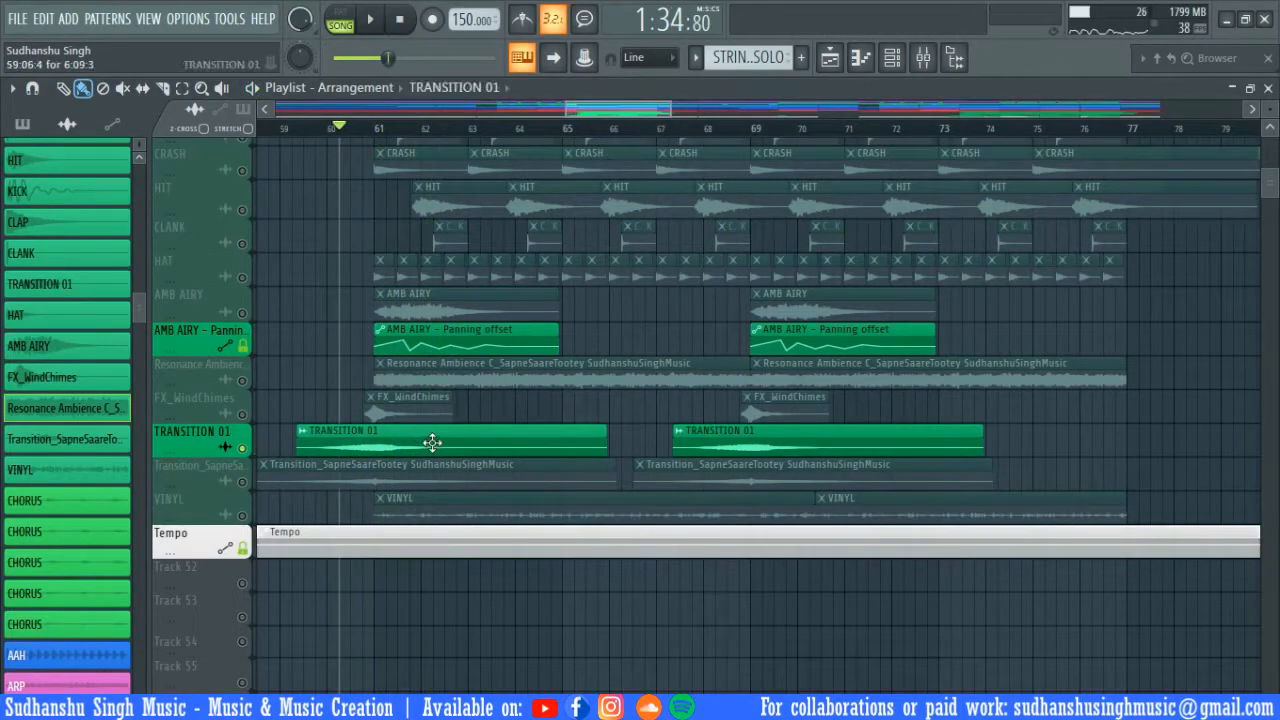
- Solo the Transition_SapneSaareTootey track and audition it from about bar 60
click(432, 443)
click(300, 460)
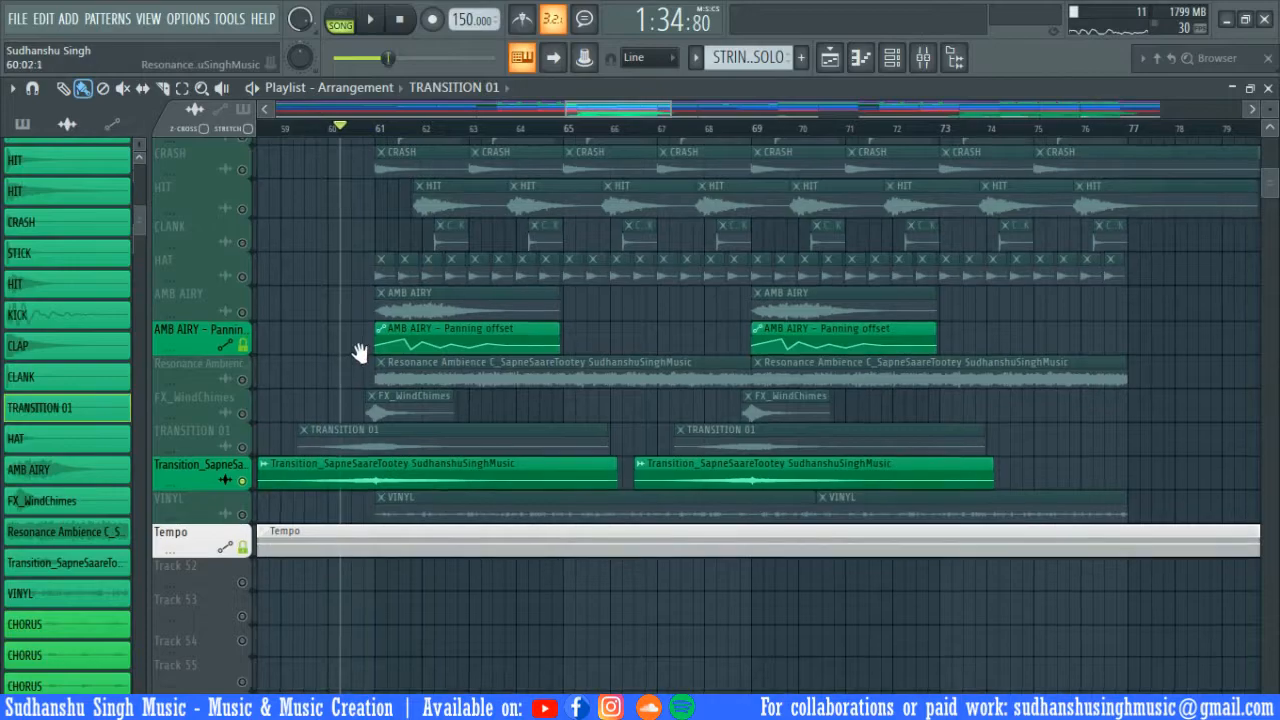
scroll(360, 330, down, 1)
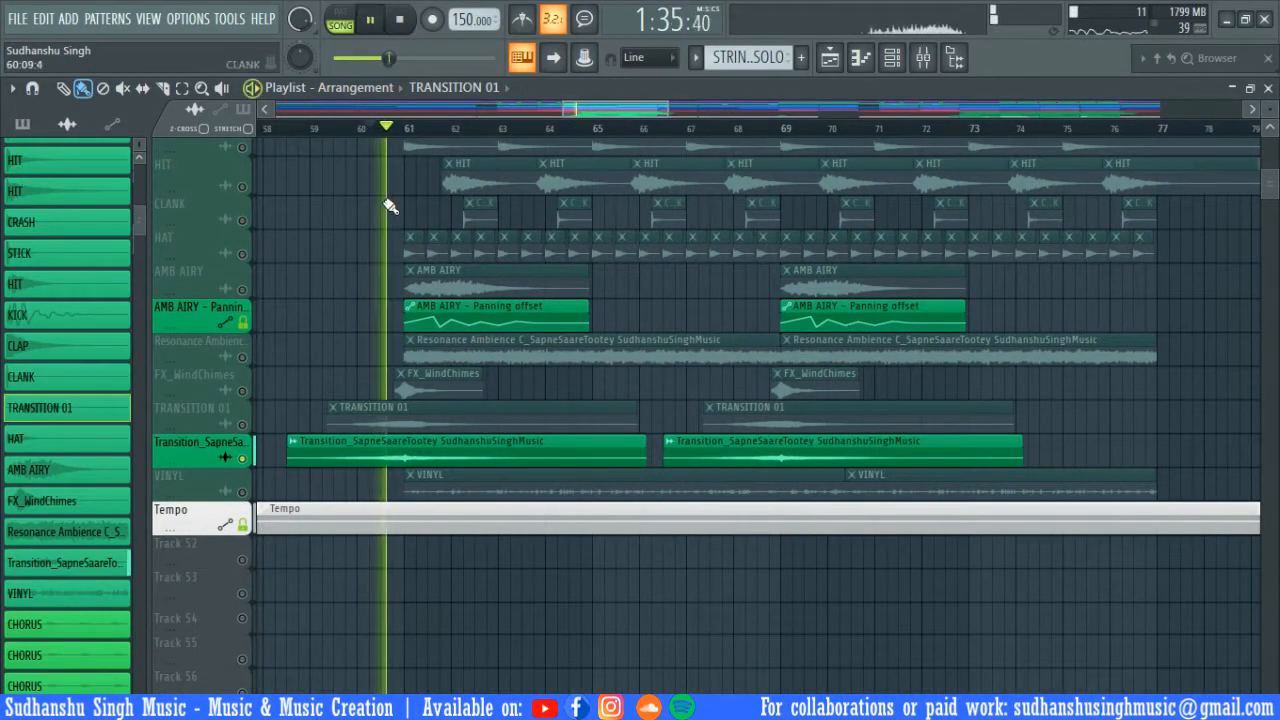
key(space)
- Solo the VINYL track and audition it from bar 61
click(200, 480)
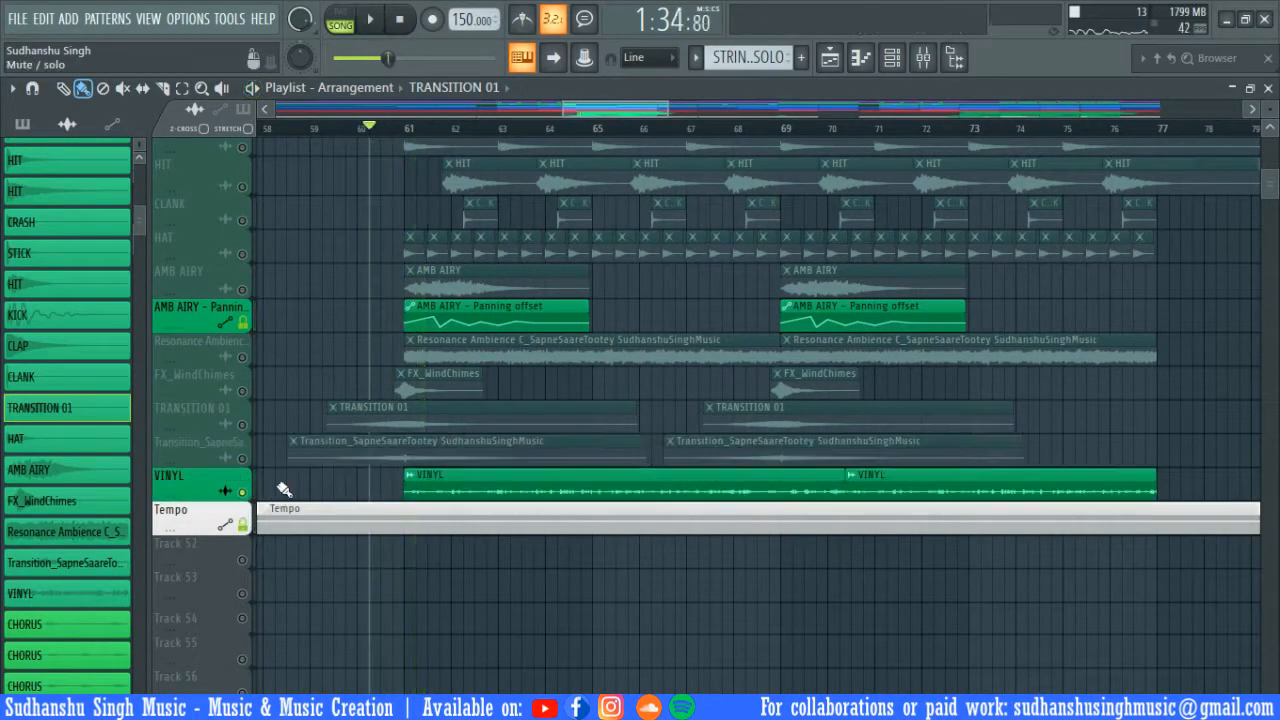
key(space)
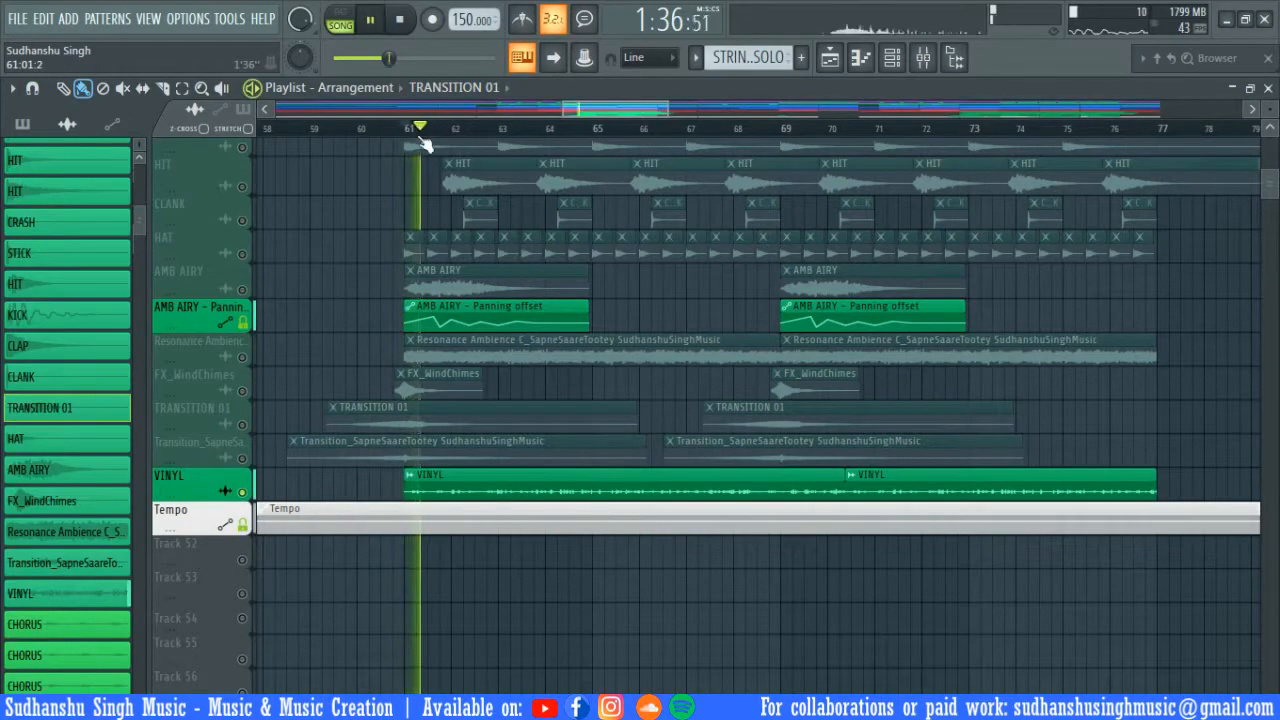
key(space)
- Unmute all drum and ambience tracks from VINYL up to KICK, and play them together from bar 61
drag(250, 462, 250, 320)
scroll(250, 455, up, 3)
drag(248, 412, 249, 237)
scroll(255, 400, up, 4)
key(space)
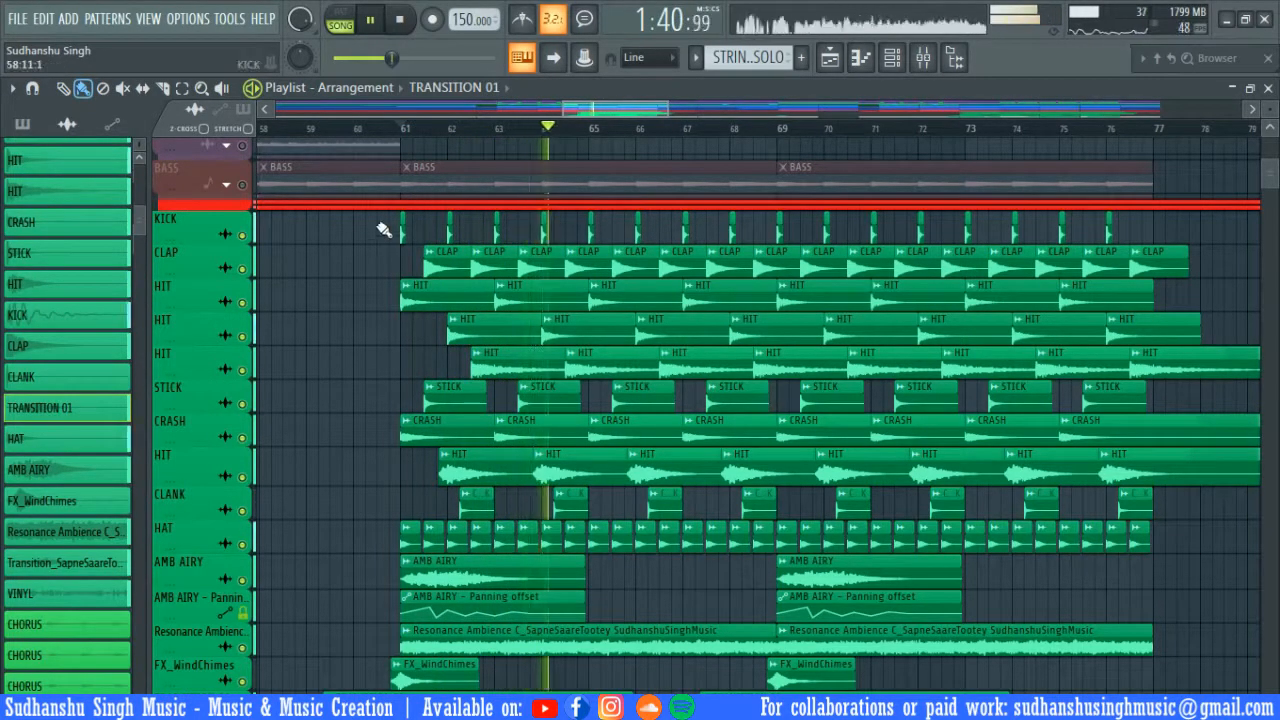
scroll(371, 503, up, 5)
key(space)
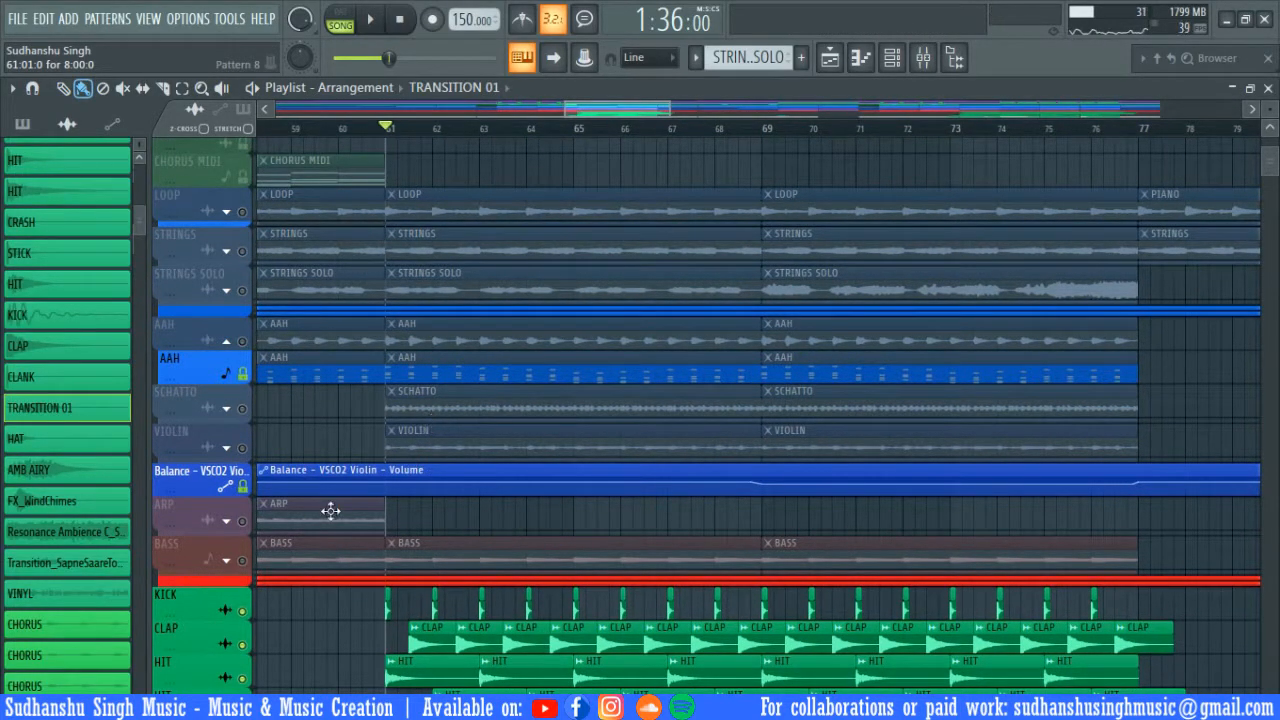
- Play from bar 61 while unmuting BASS, VIOLIN, SCHATTO, AAH, STRINGS SOLO, STRINGS and LOOP, and stop near bar 77
key(space)
click(242, 560)
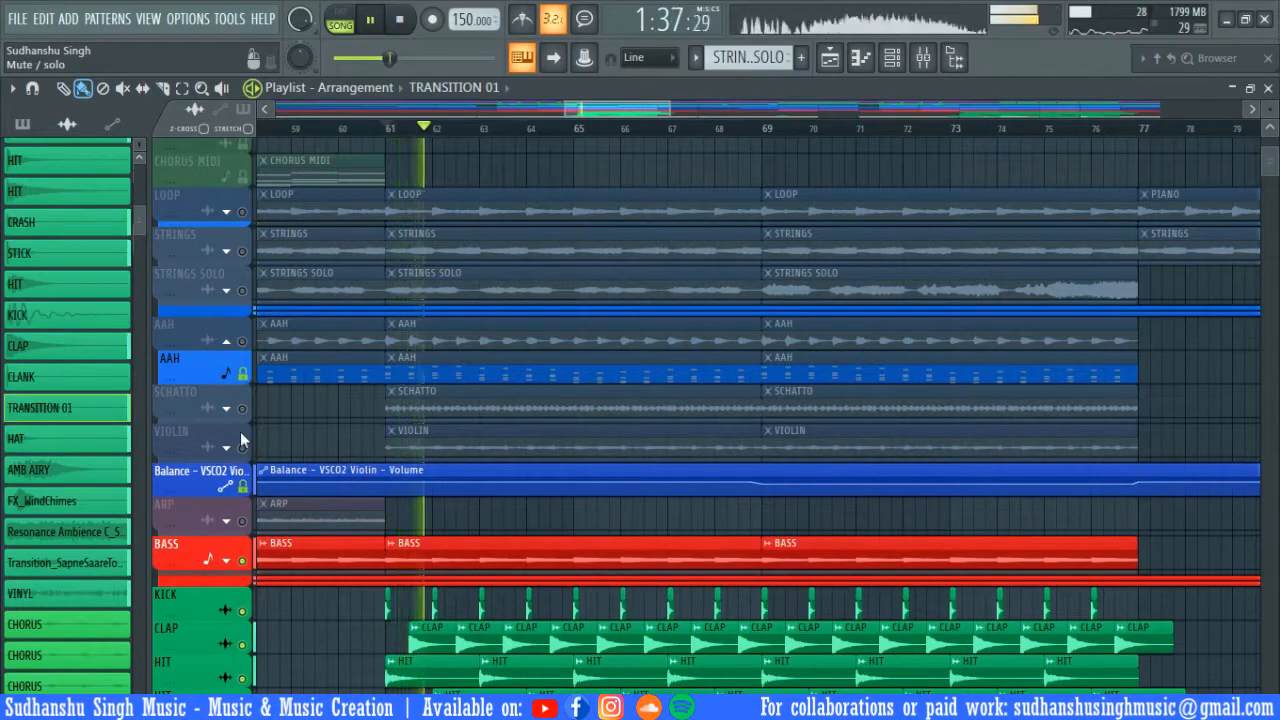
click(241, 445)
click(241, 408)
click(241, 341)
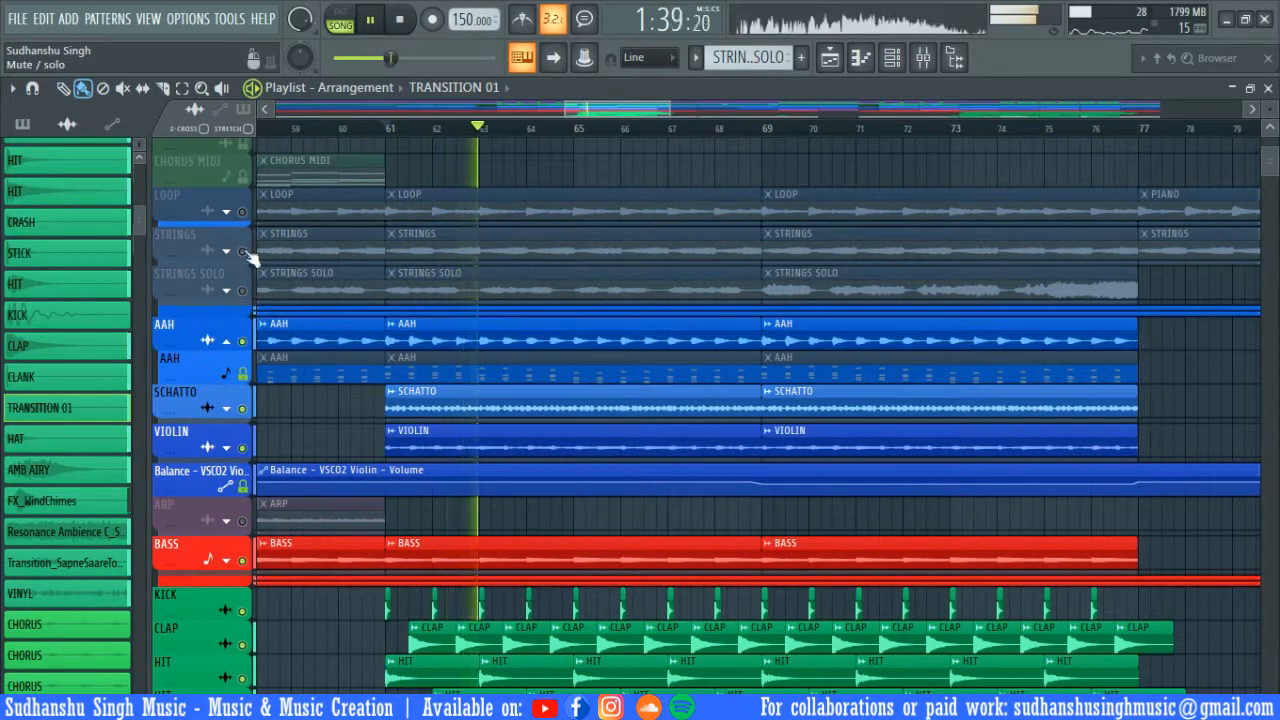
click(241, 290)
click(241, 250)
click(241, 211)
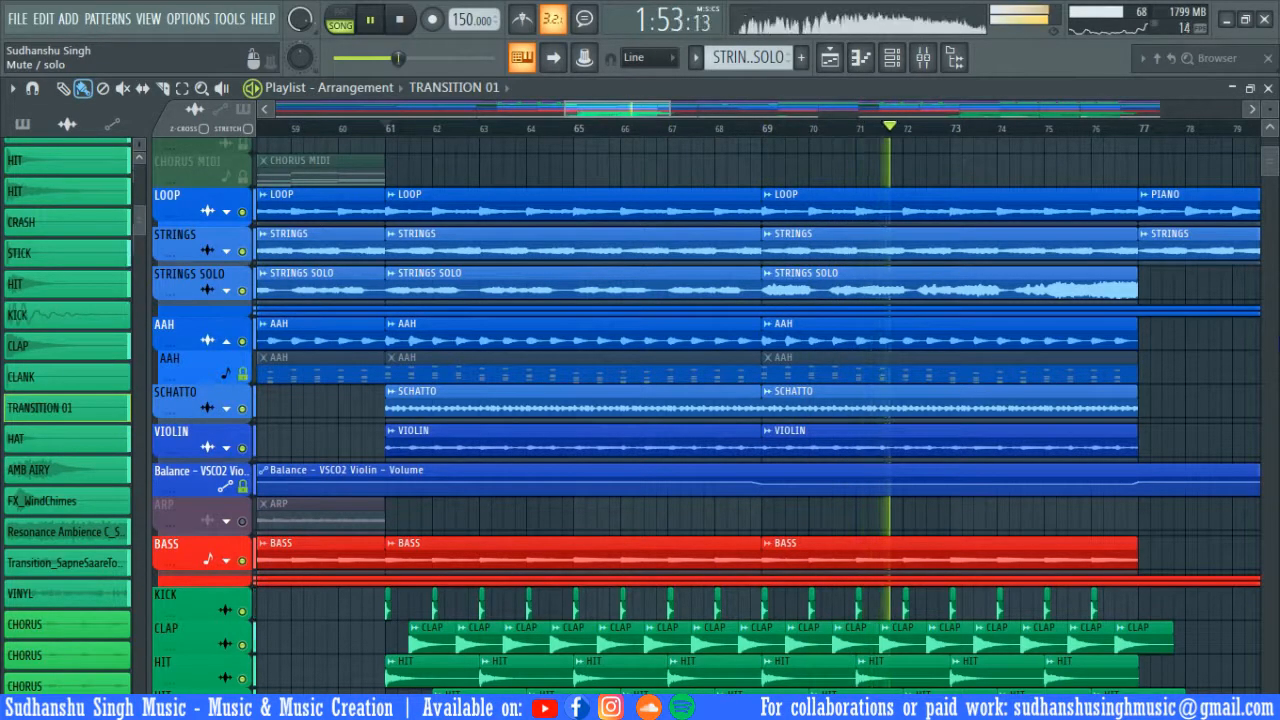
drag(1269, 109, 1269, 150)
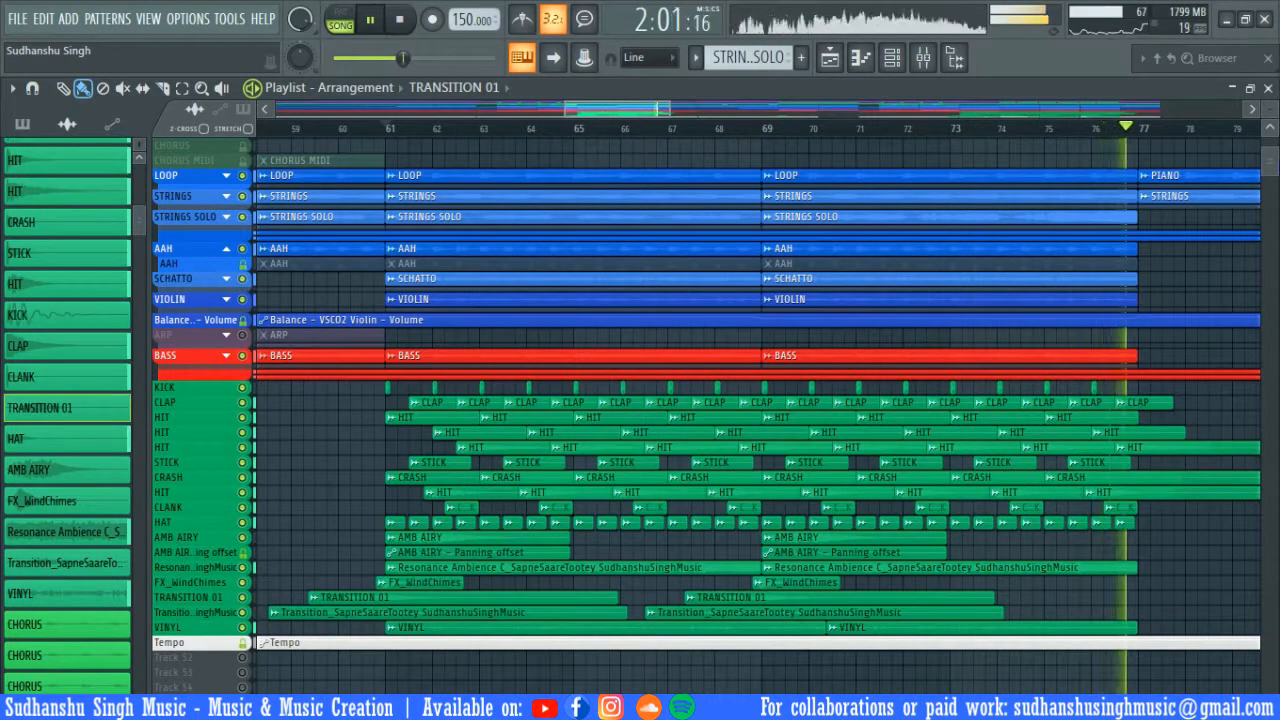
key(space)
- Unmute the remaining VOCAL, CHORUS, ADLIB and ARP tracks, and play the full arrangement from bar 77
scroll(606, 391, up, 4)
scroll(774, 391, right, 5)
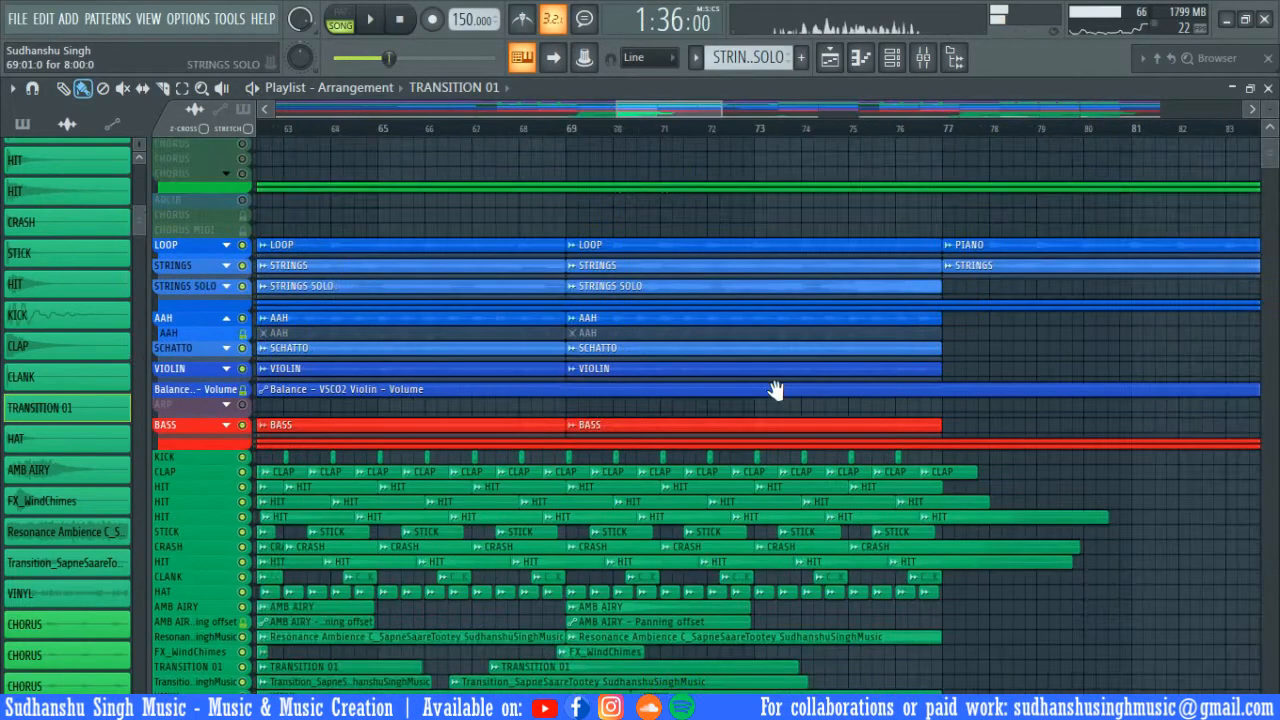
scroll(421, 133, right, 3)
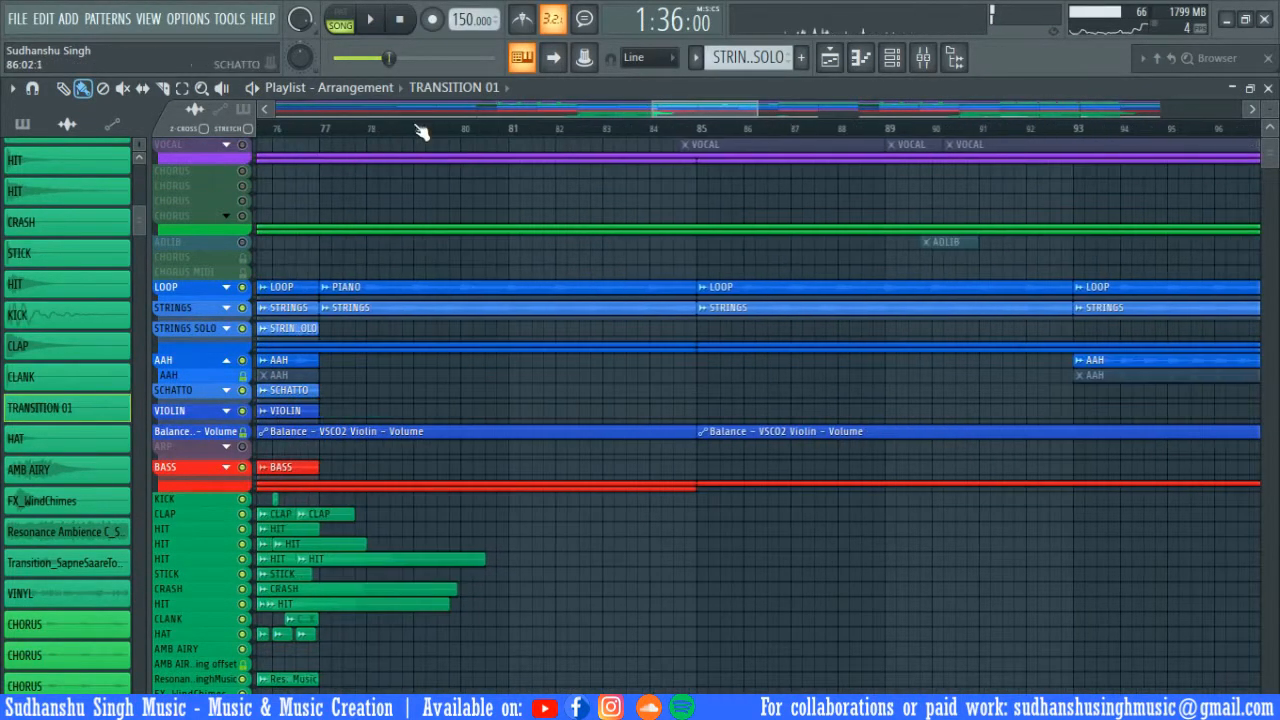
click(243, 146)
drag(1270, 110, 1270, 78)
drag(934, 480, 938, 442)
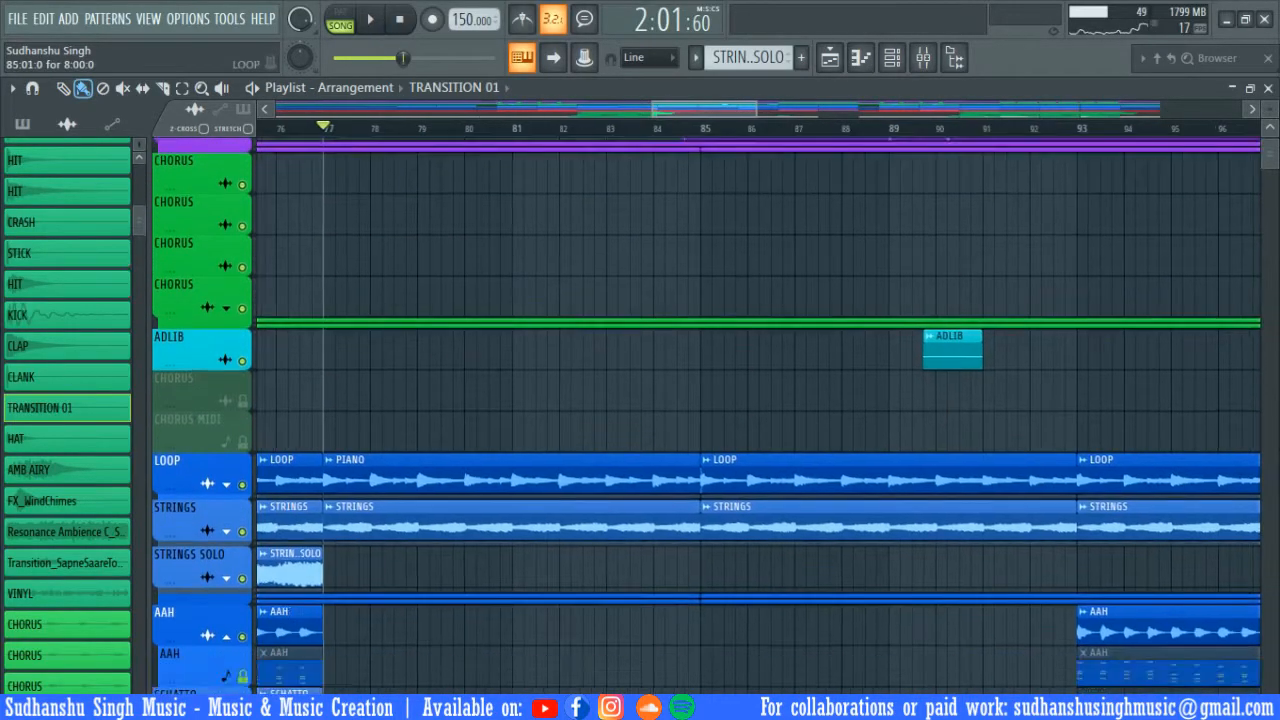
key(space)
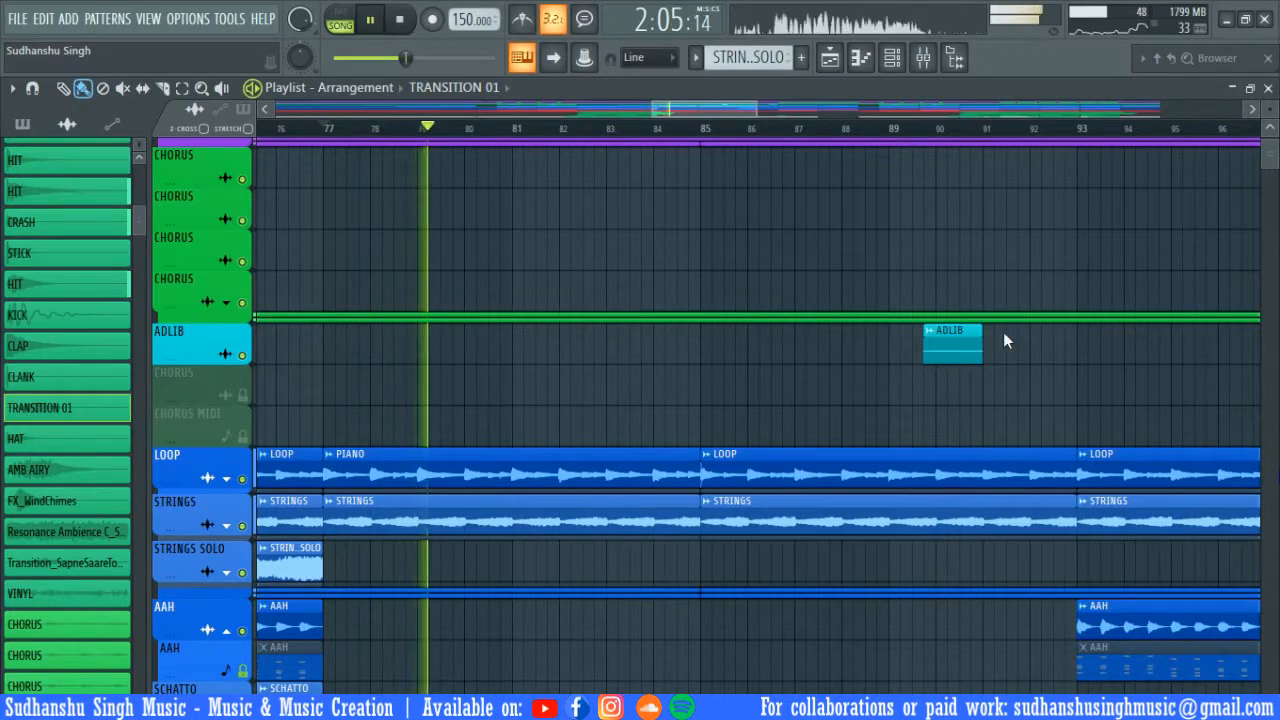
- Skip playback to about bar 84, listen through the vocal and chorus section to about bar 116, and stop
scroll(977, 517, up, 2)
click(652, 133)
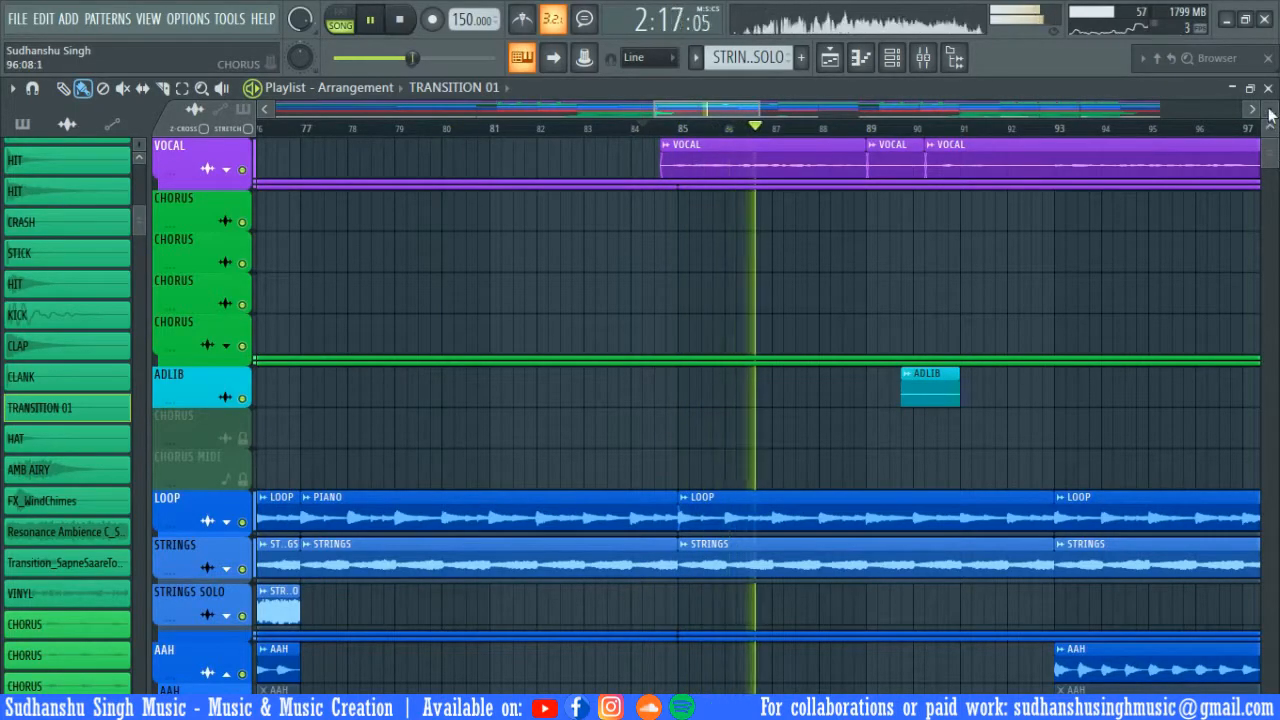
scroll(1270, 115, down, 5)
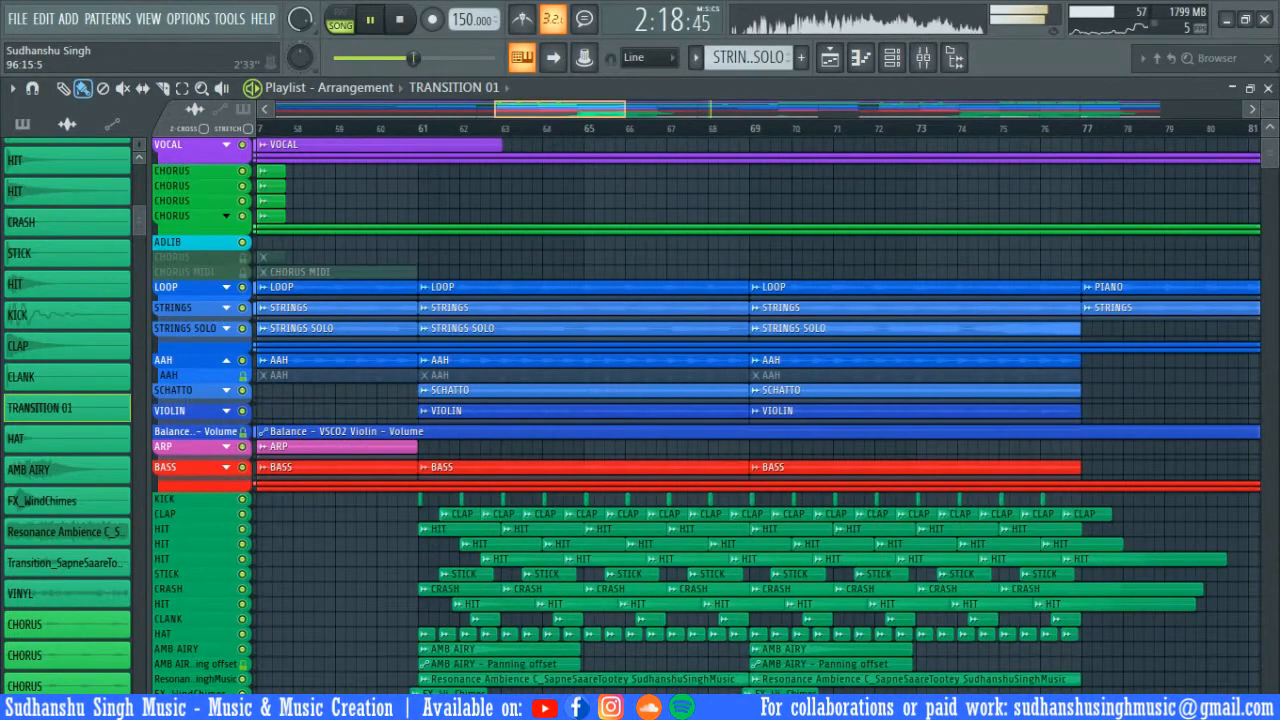
drag(560, 109, 486, 109)
drag(1108, 191, 551, 226)
drag(930, 208, 429, 254)
drag(565, 110, 724, 108)
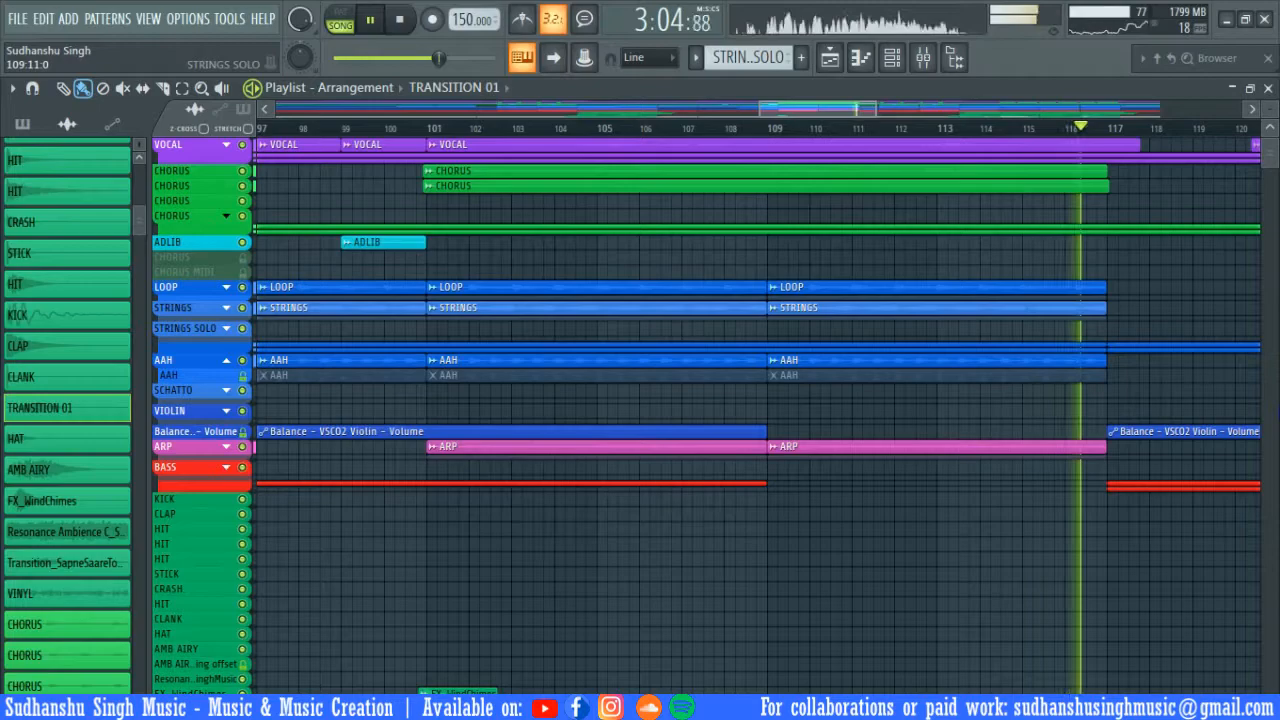
key(space)
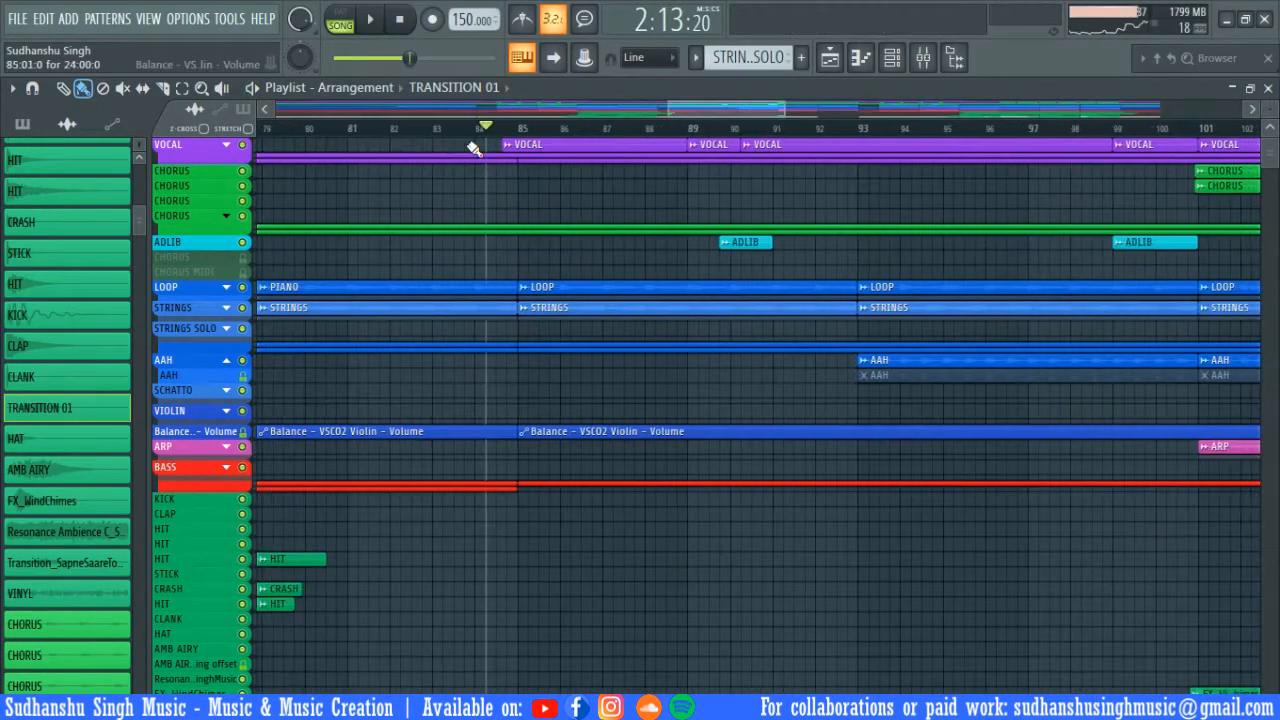
- Audition the ADLIB clip near bar 90 by itself, and play it with the full mix from about bar 88
scroll(723, 361, up, 2)
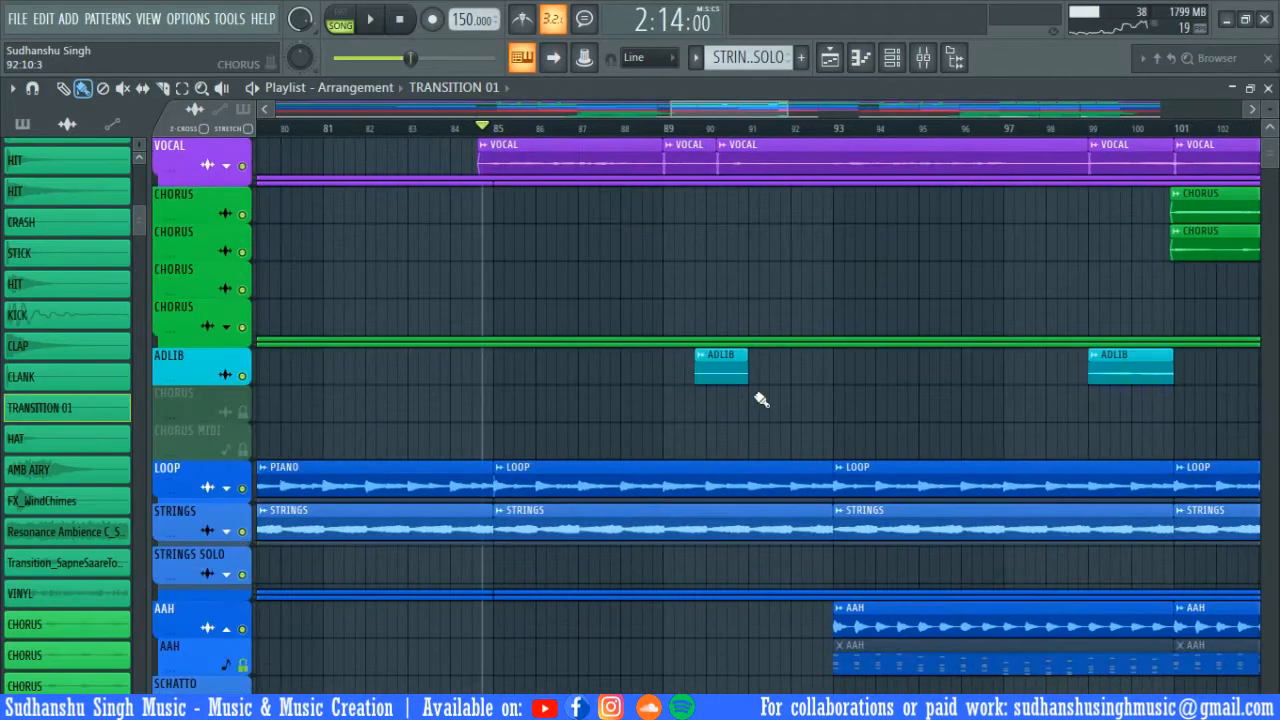
click(708, 368)
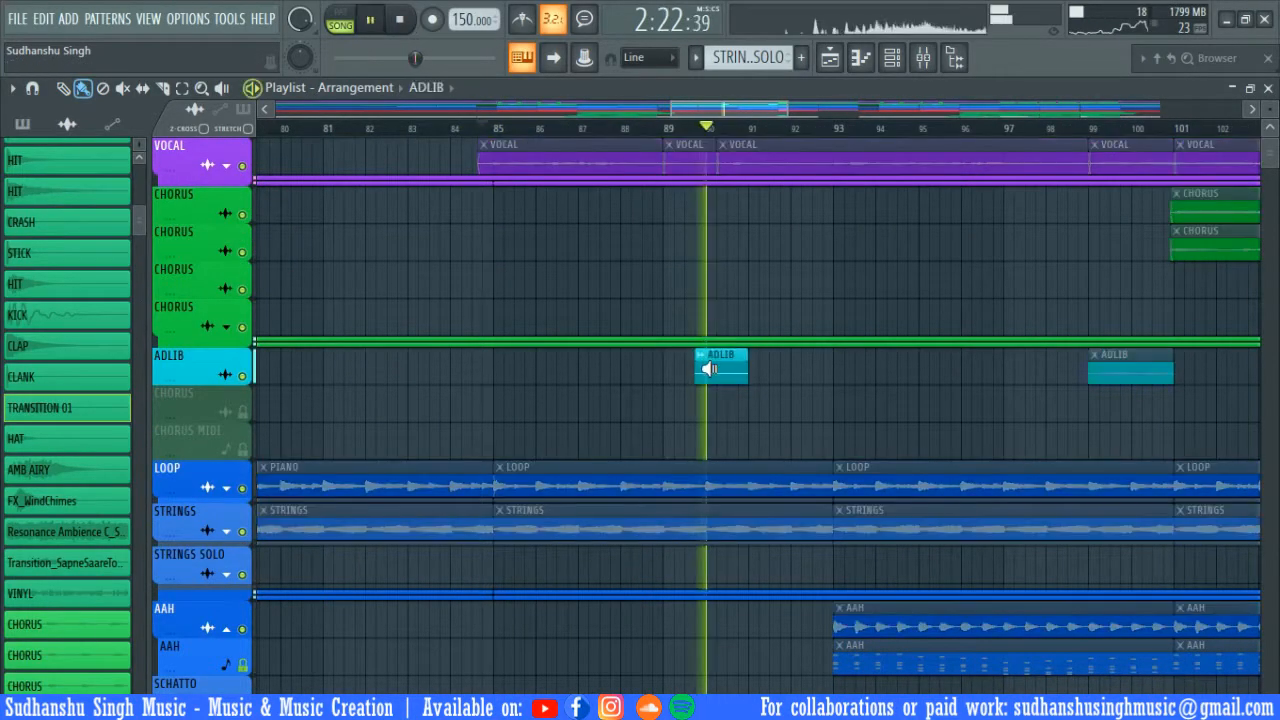
click(642, 128)
key(space)
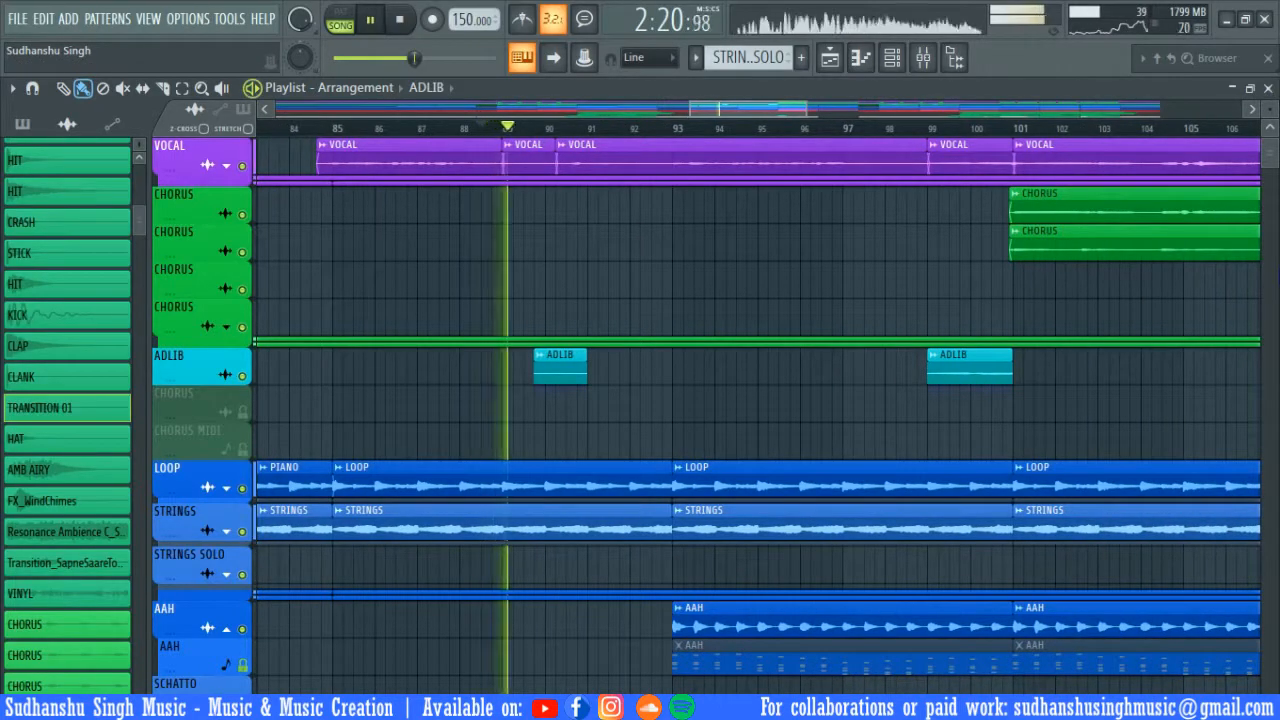
key(space)
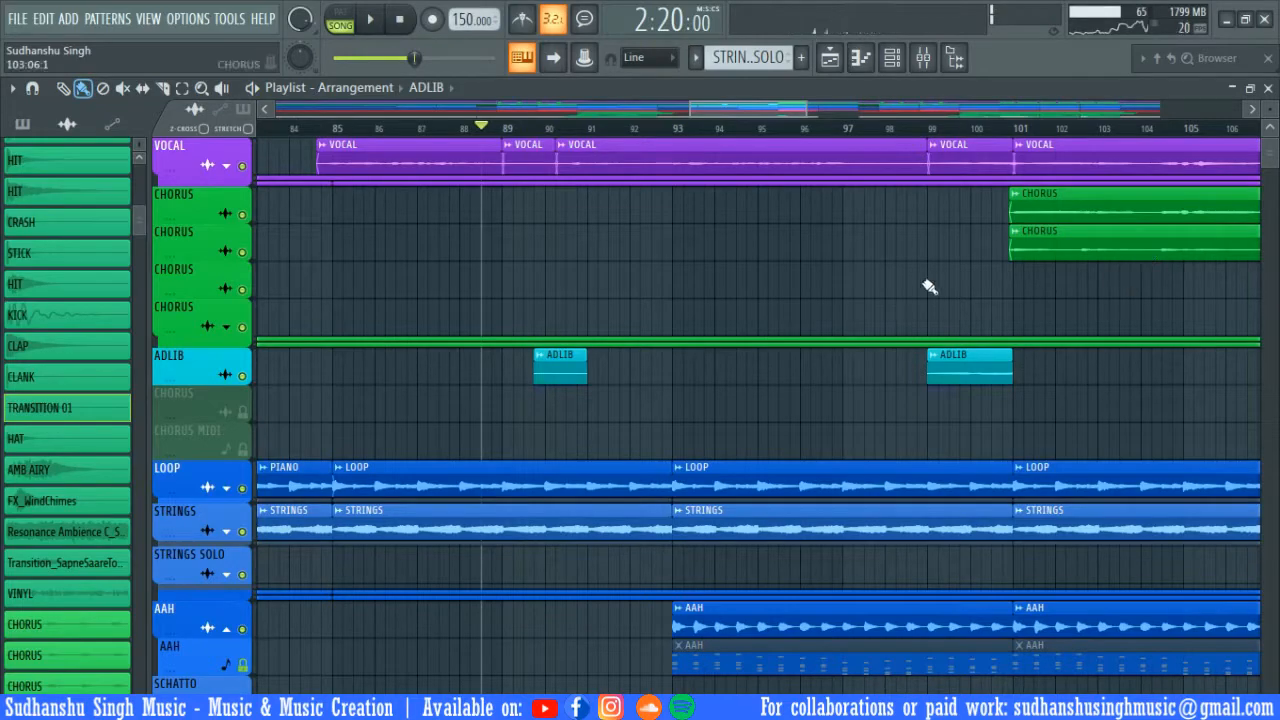
- Play the full mix from bar 93, where the AAH clips enter, and audition the AAH part
scroll(623, 177, right, 4)
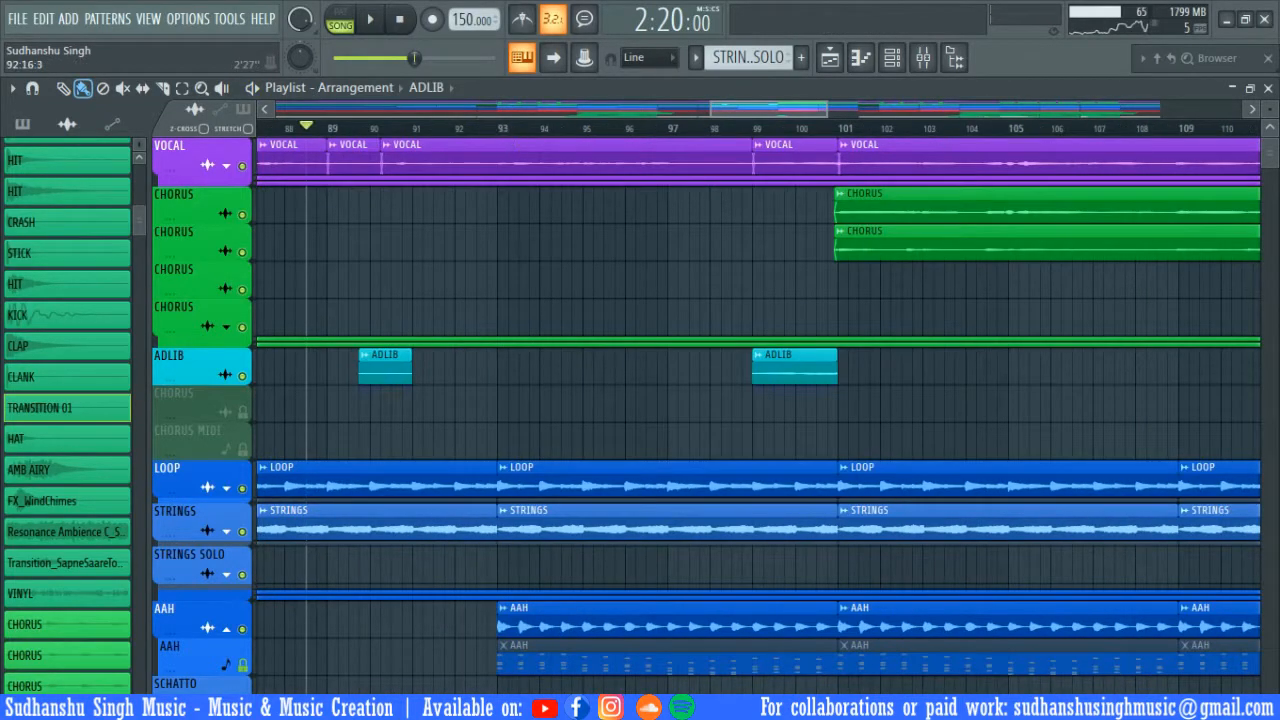
scroll(1268, 107, down, 2)
scroll(873, 327, right, 2)
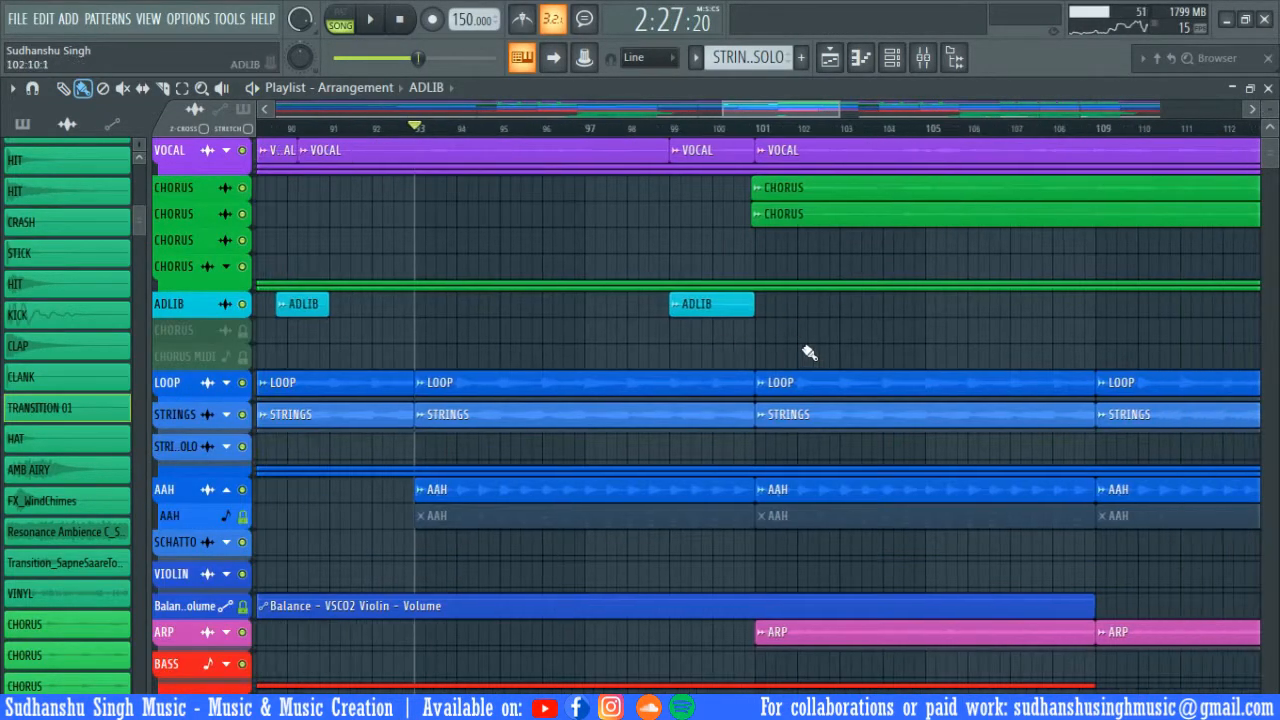
key(space)
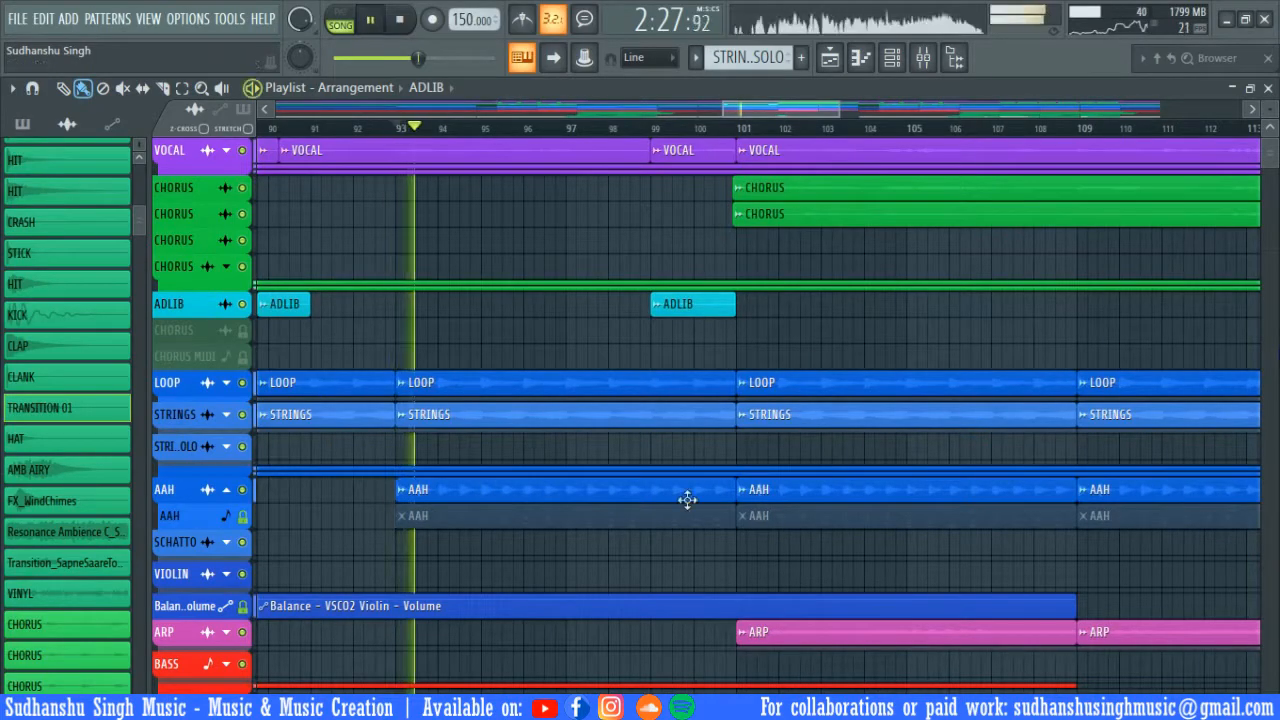
alt+right_click(424, 489)
click(424, 489)
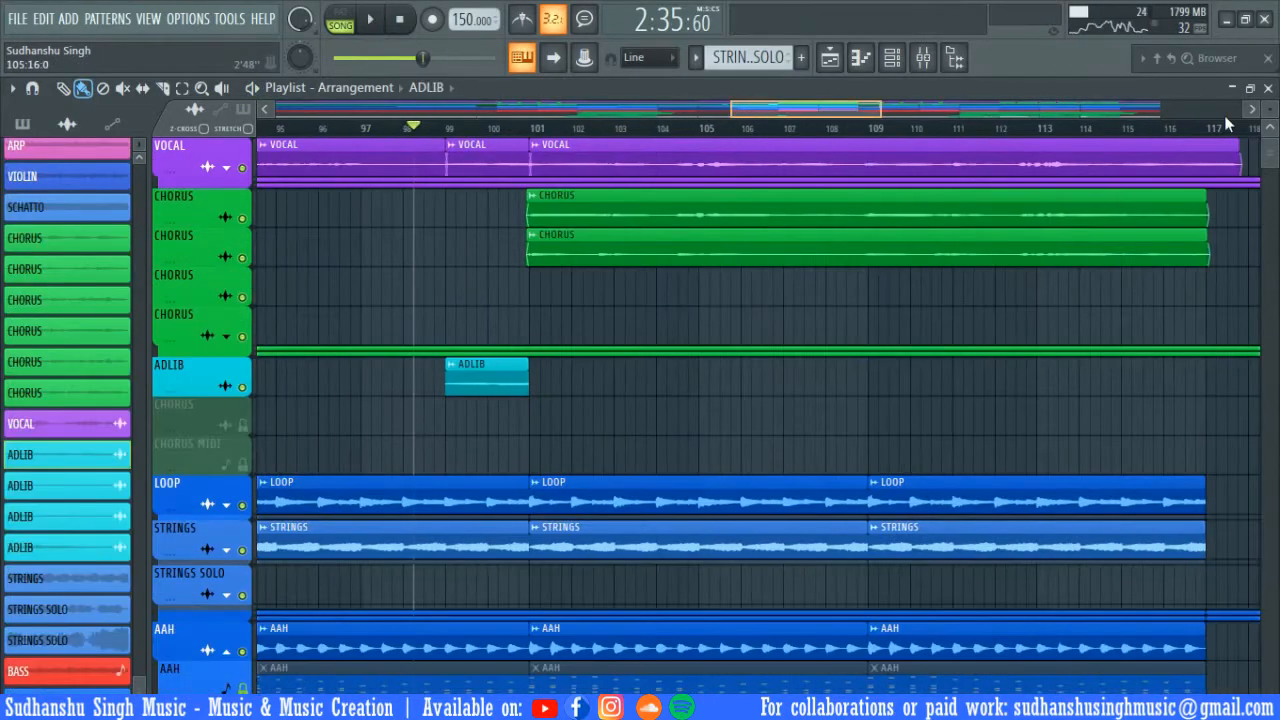
- Play the full mix from about bar 98 through the ADLIB clip into the two CHORUS layers, and stop
key(space)
drag(1271, 109, 1273, 118)
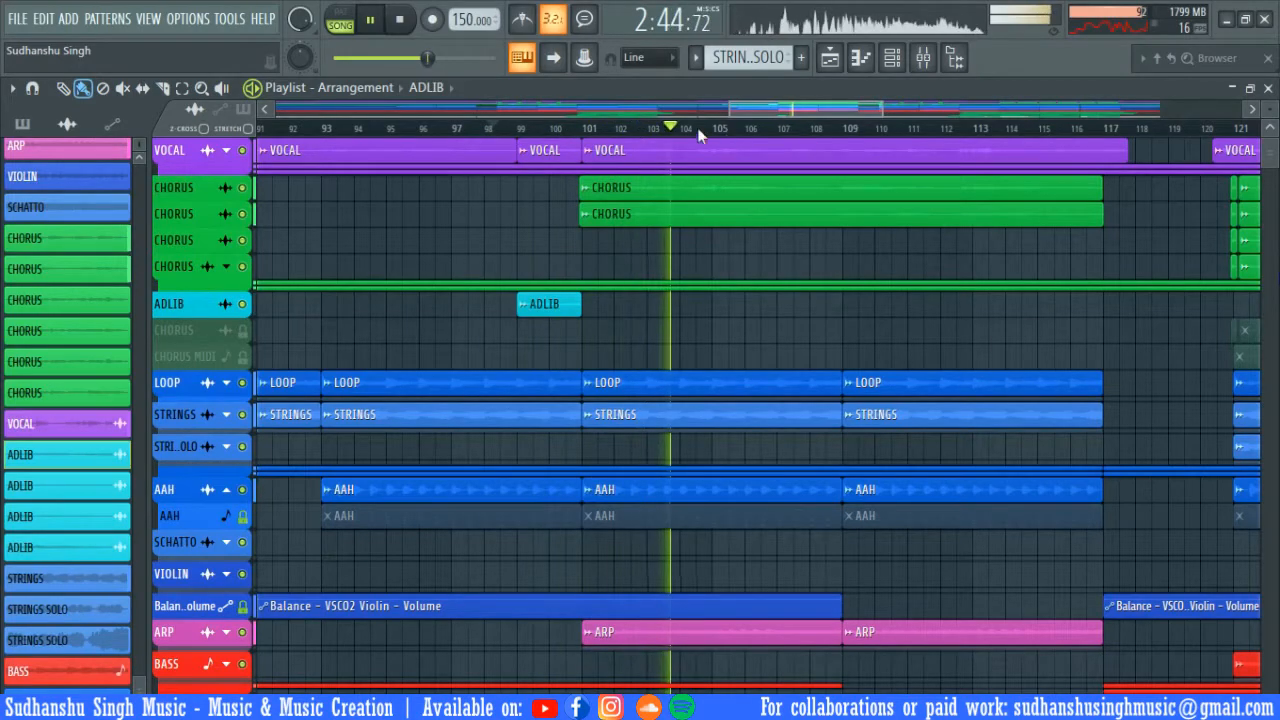
key(space)
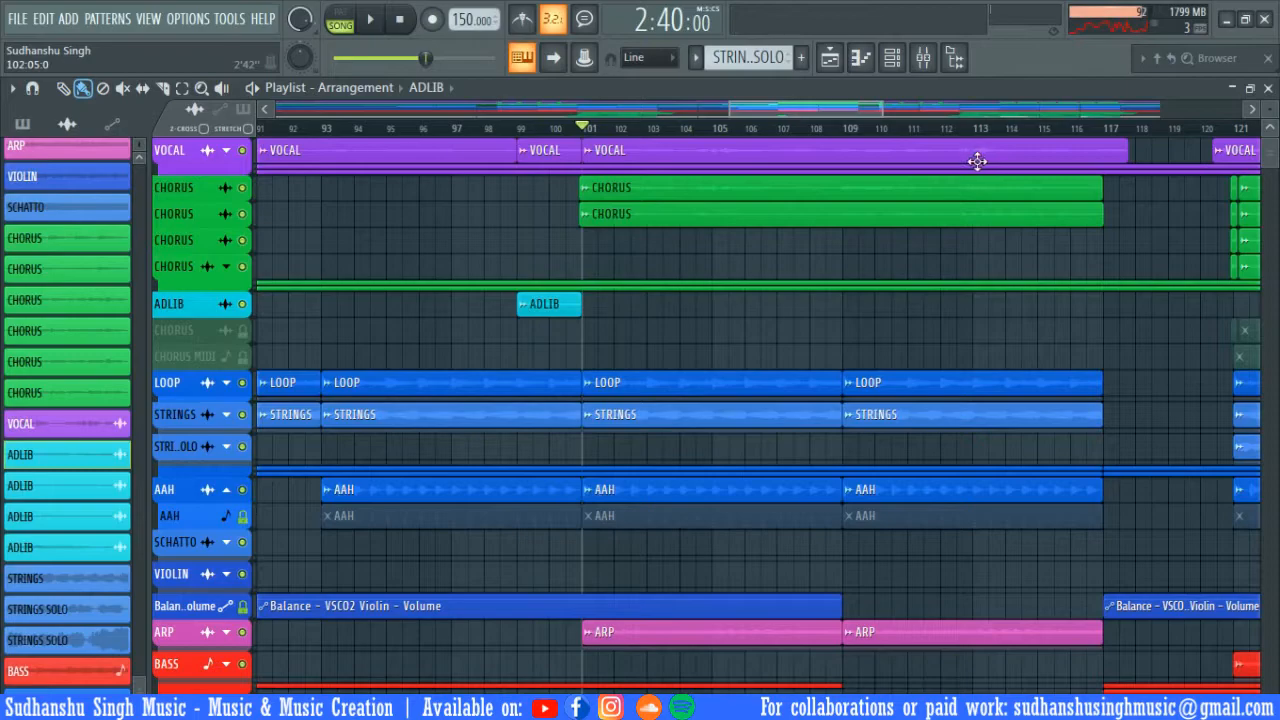
- Play the two CHORUS tracks by themselves from bar 101, and audition the ARP track alone from the same bar
drag(622, 130, 612, 131)
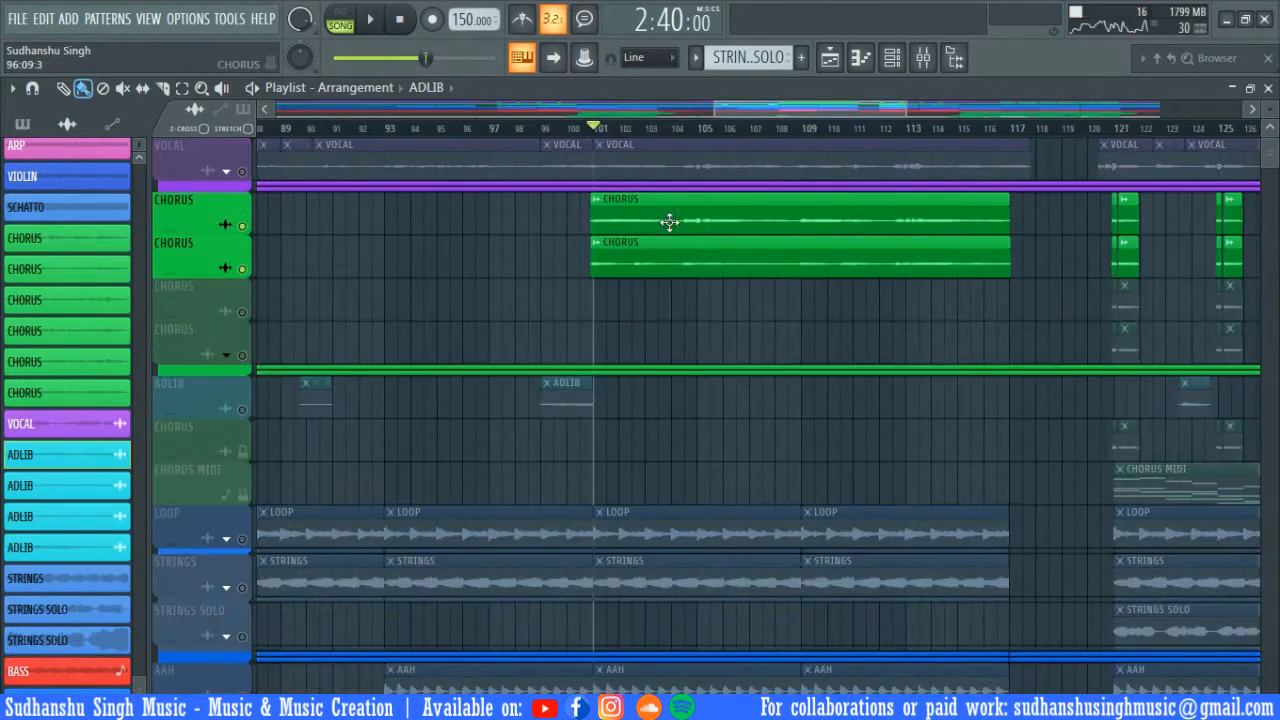
key(space)
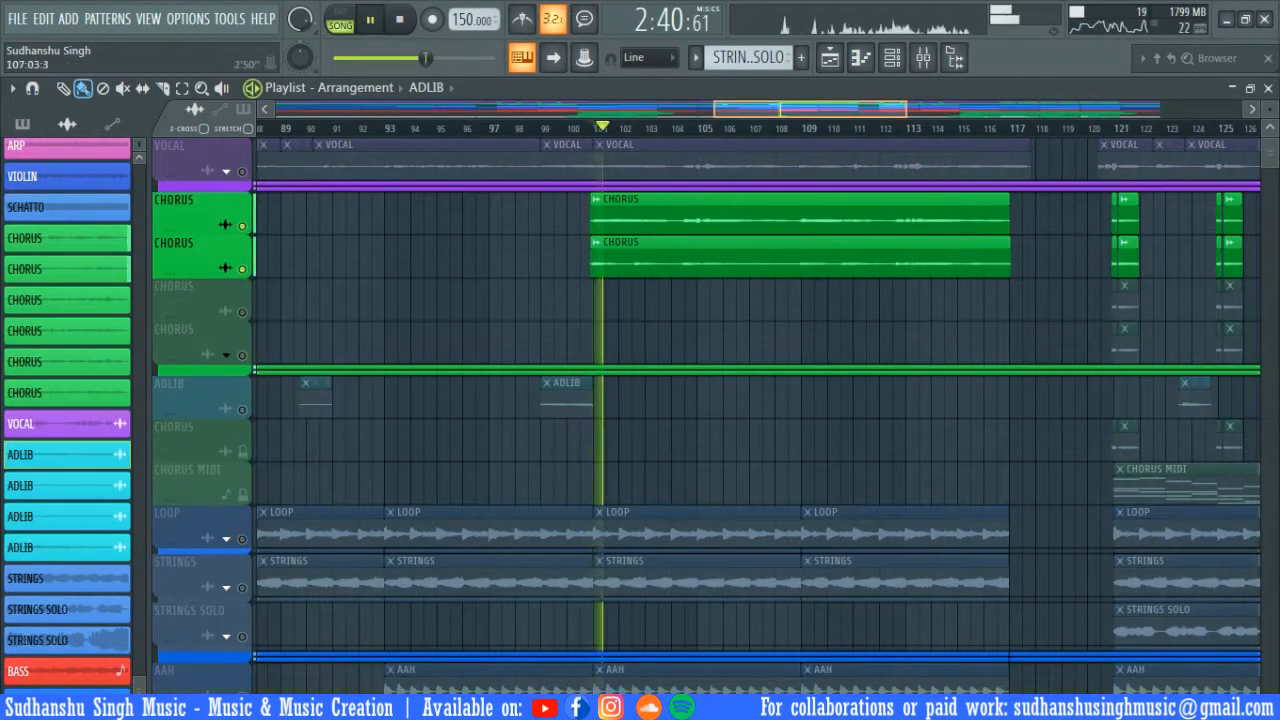
scroll(949, 251, right, 2)
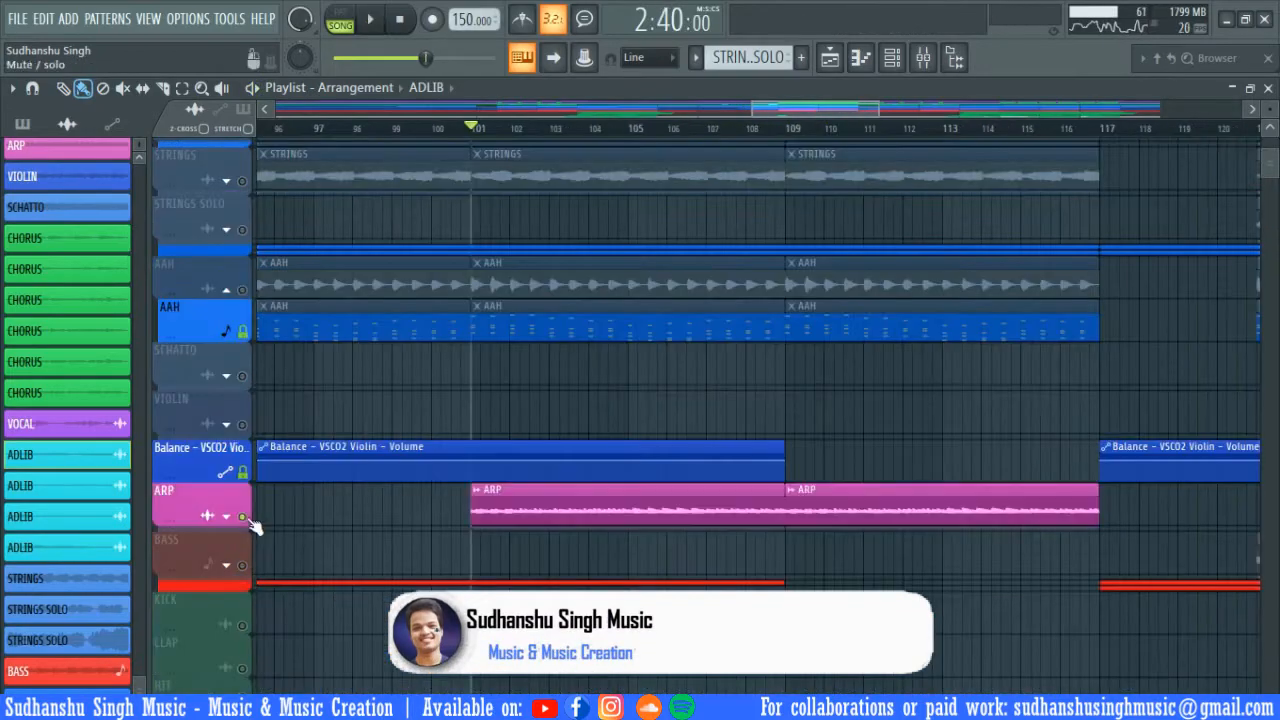
key(space)
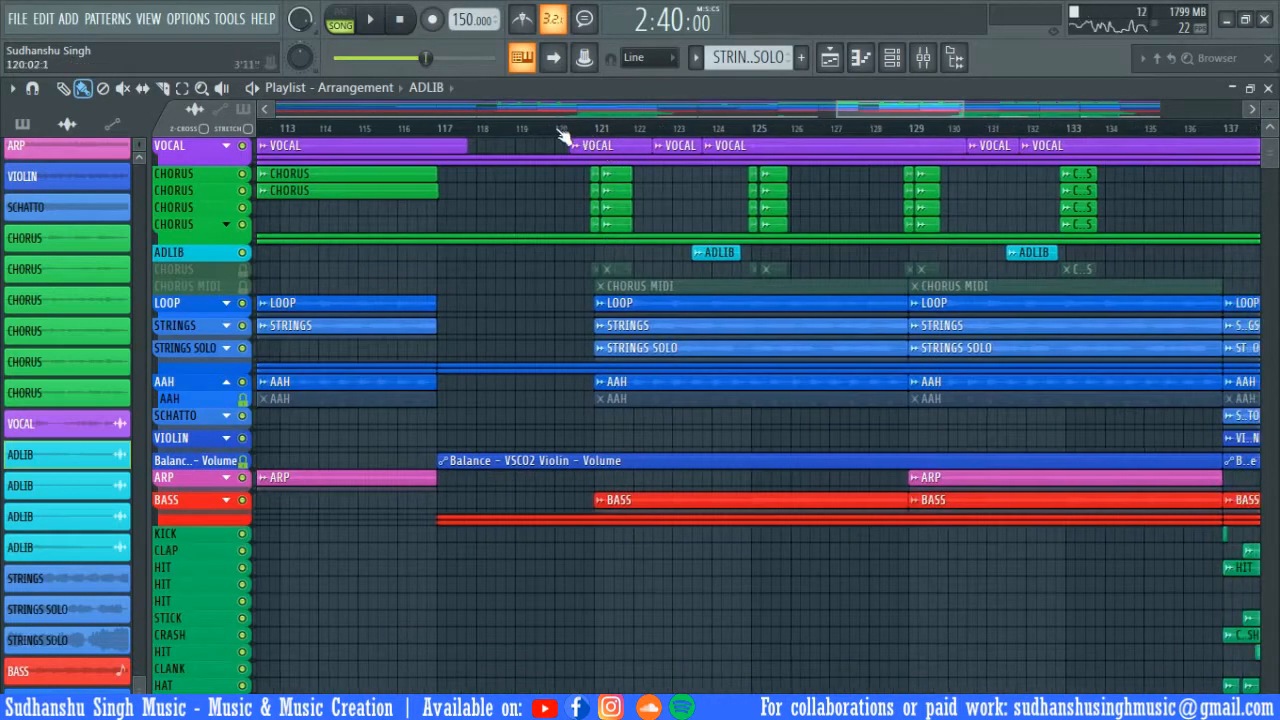
- Play the full mix from bar 120 through the short CHORUS and ADLIB clips to about bar 131, and stop
key(space)
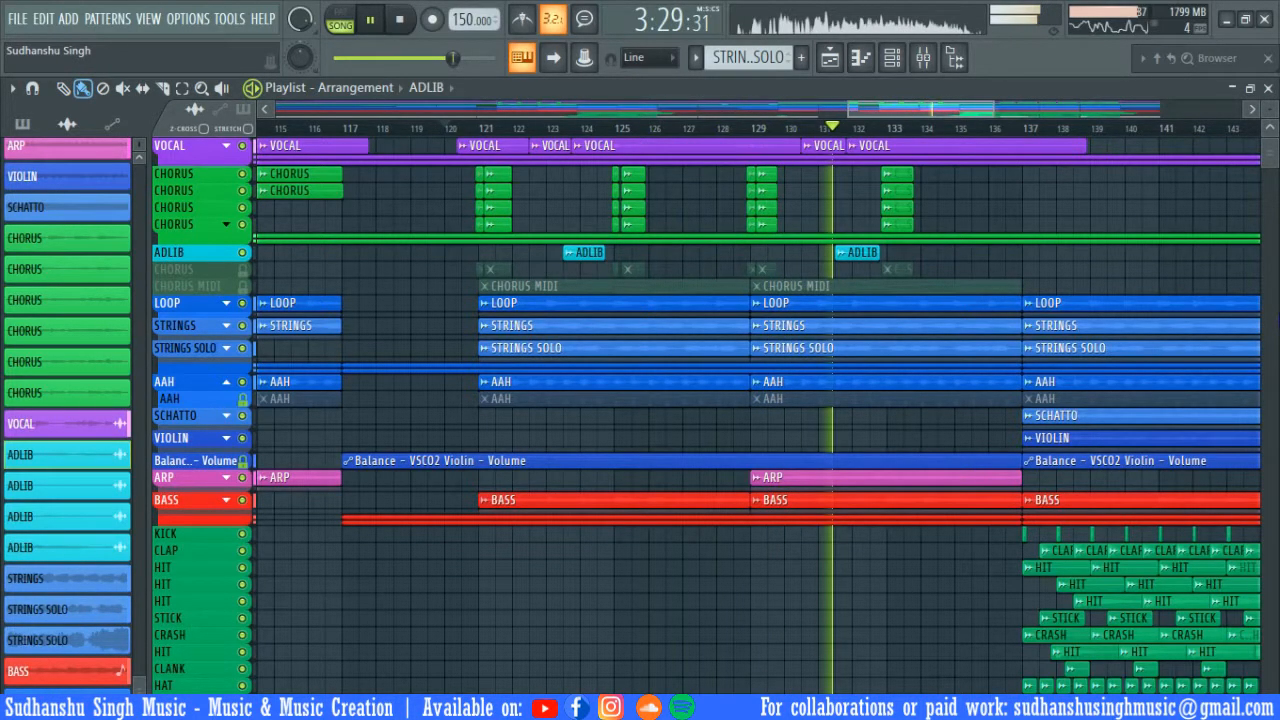
key(space)
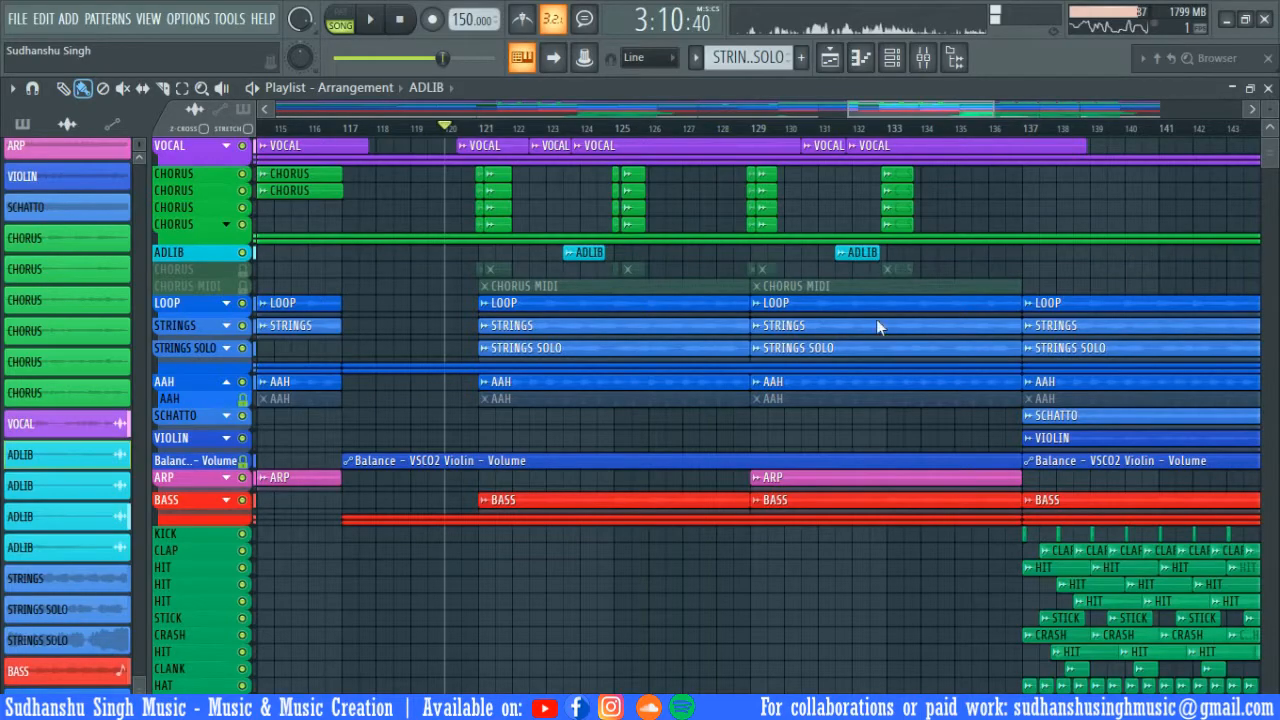
- Mute the VOCAL track, play the arrangement without it from bar 137, and stop
scroll(960, 312, right, 4)
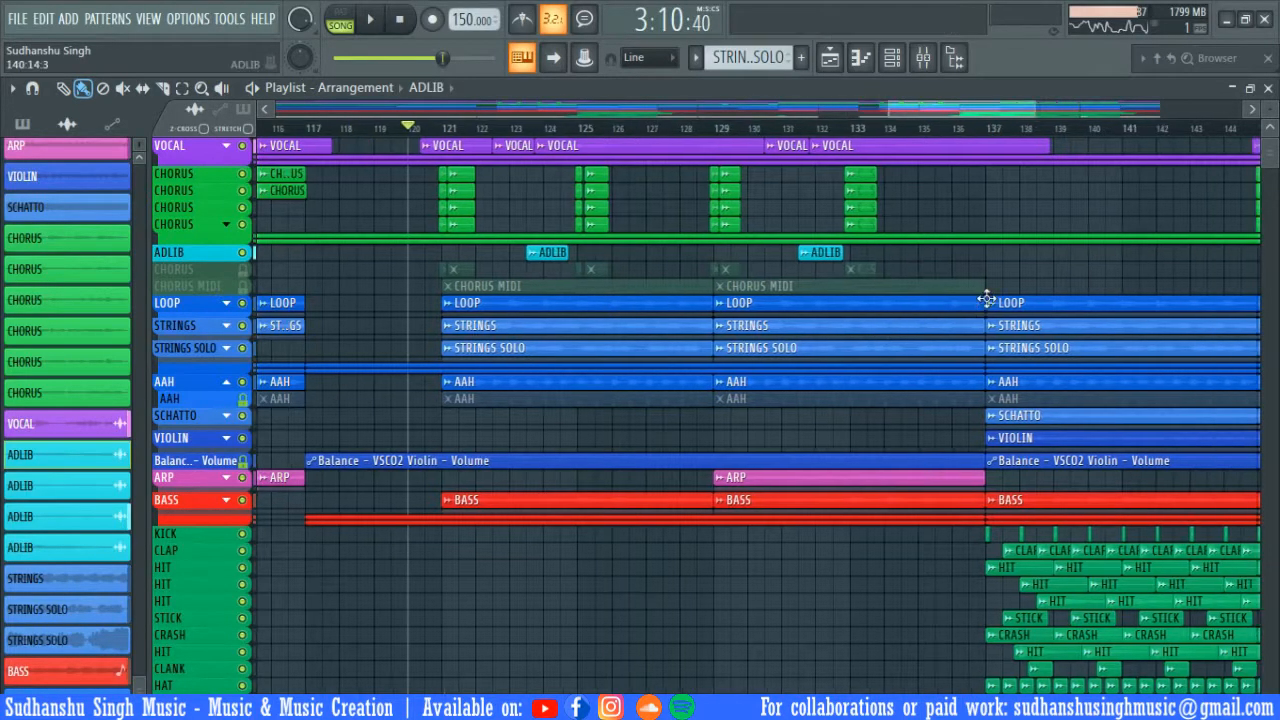
scroll(722, 195, right, 2)
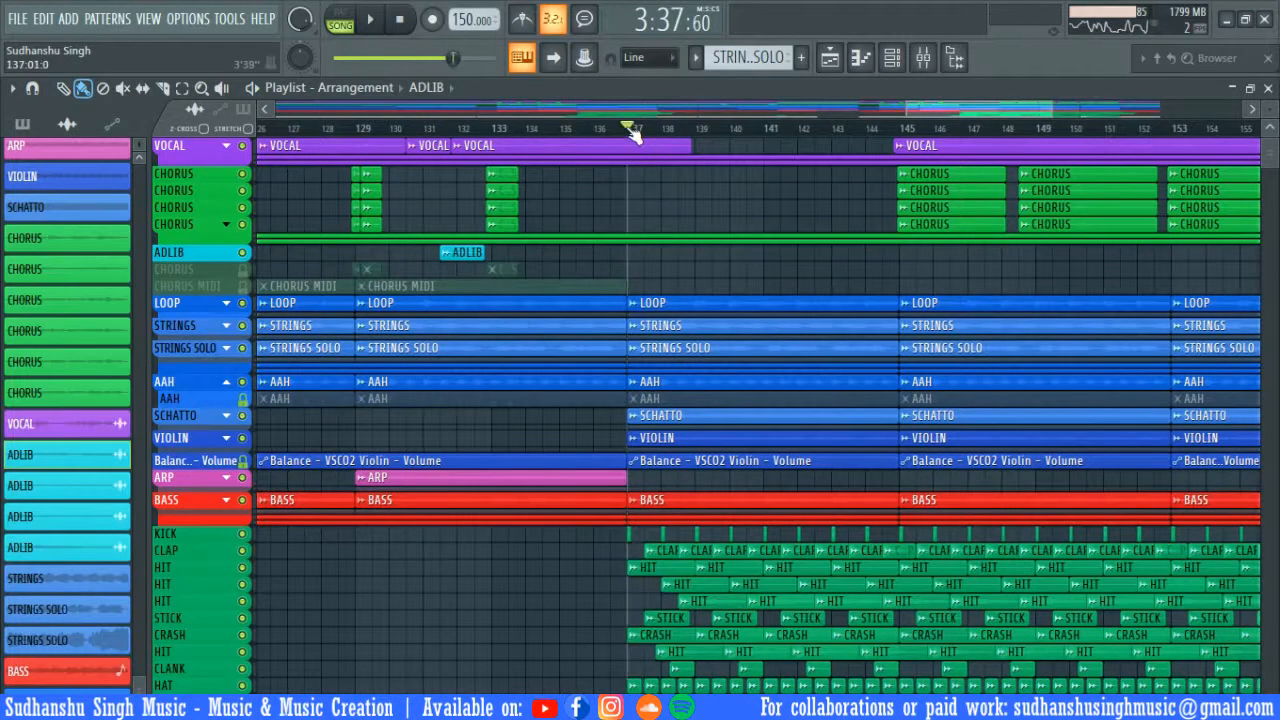
click(241, 146)
key(space)
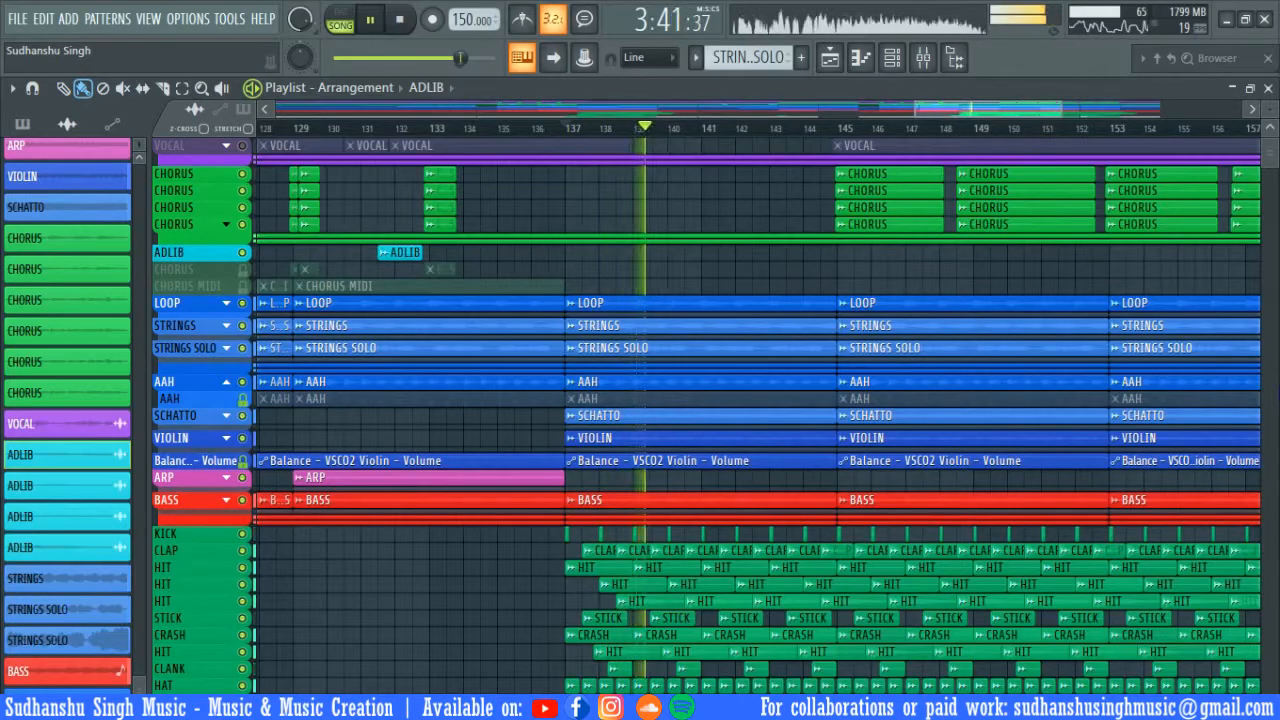
key(space)
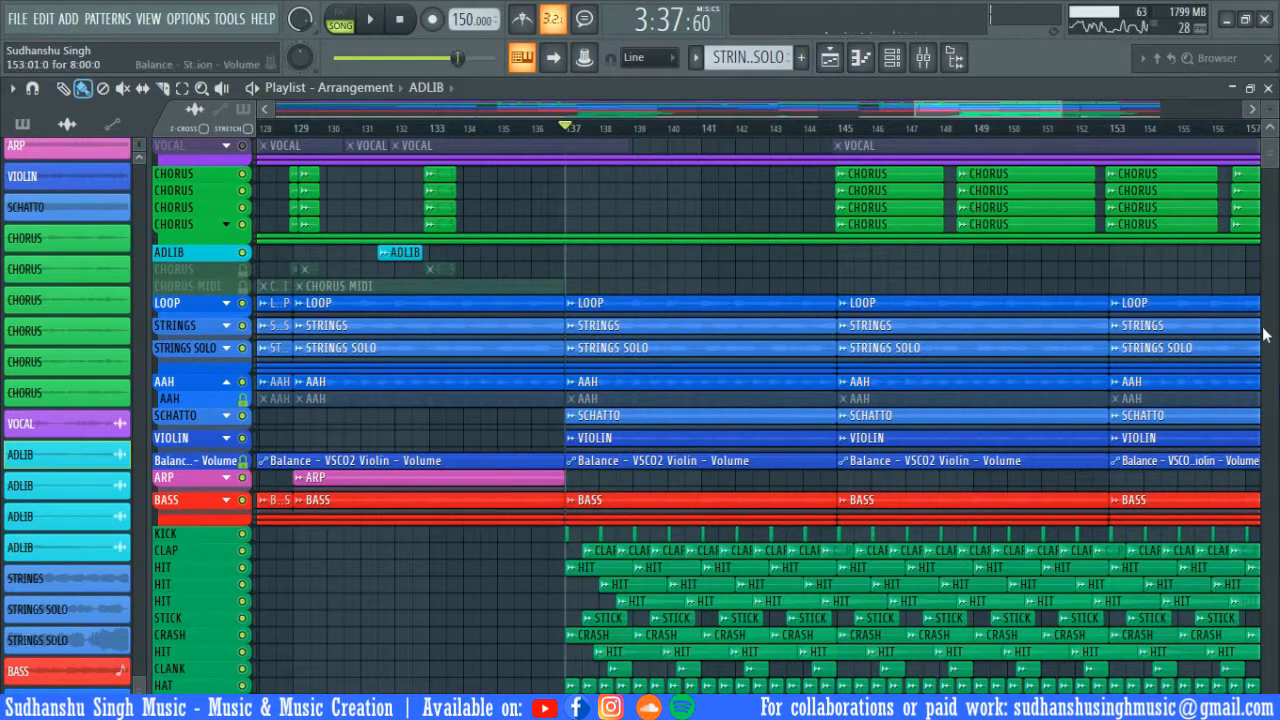
- Unmute the VOCAL track, play the full arrangement with the stacked CHORUS clips from bar 145, and stop
scroll(840, 390, right, 5)
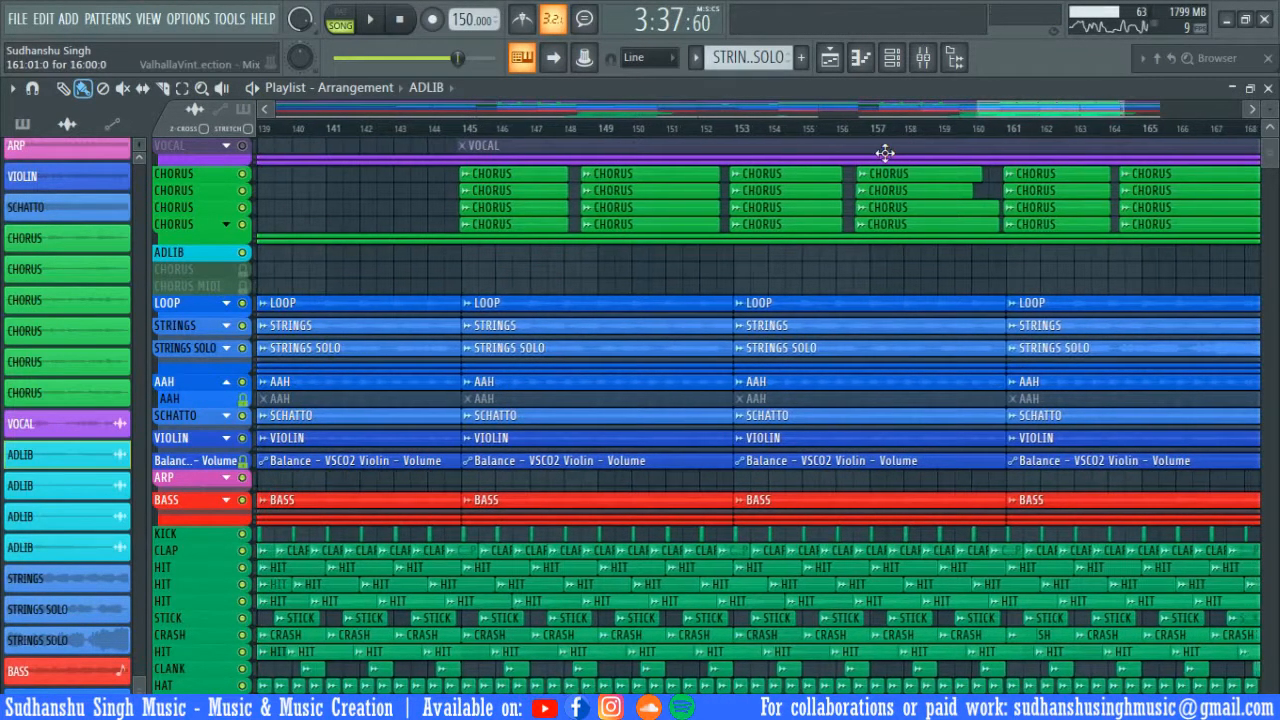
scroll(1025, 285, down, 3)
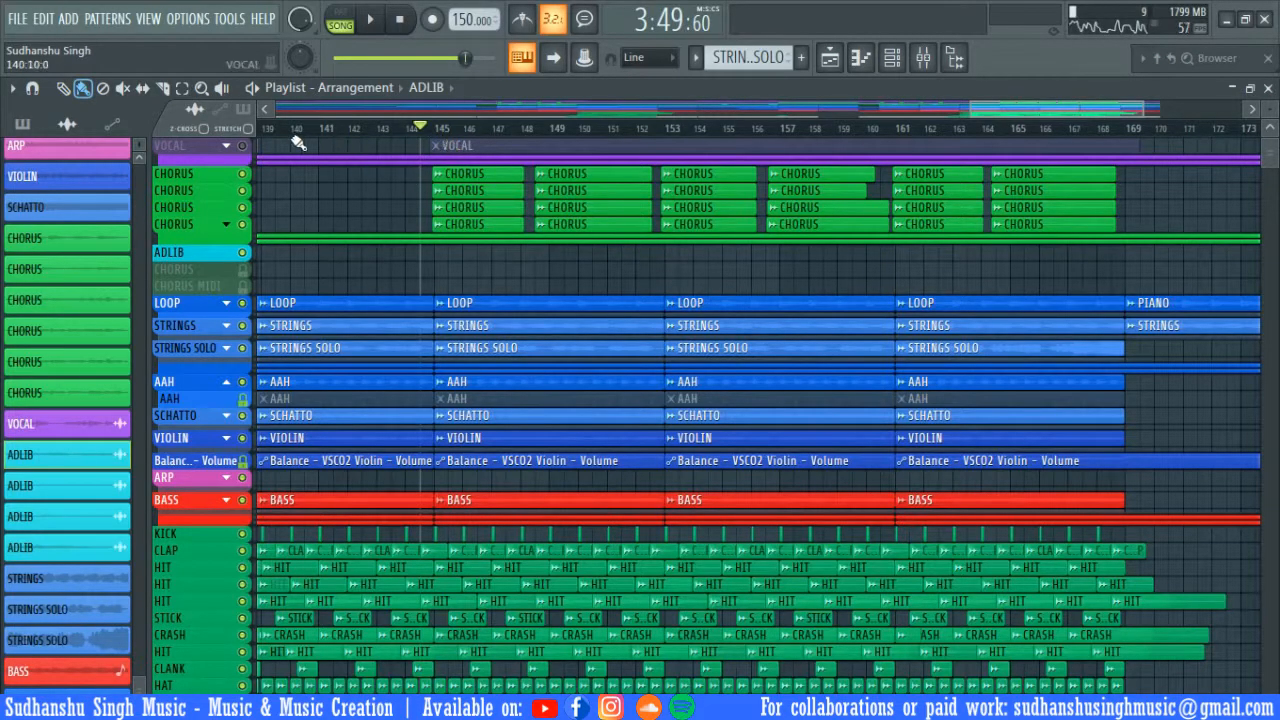
click(242, 146)
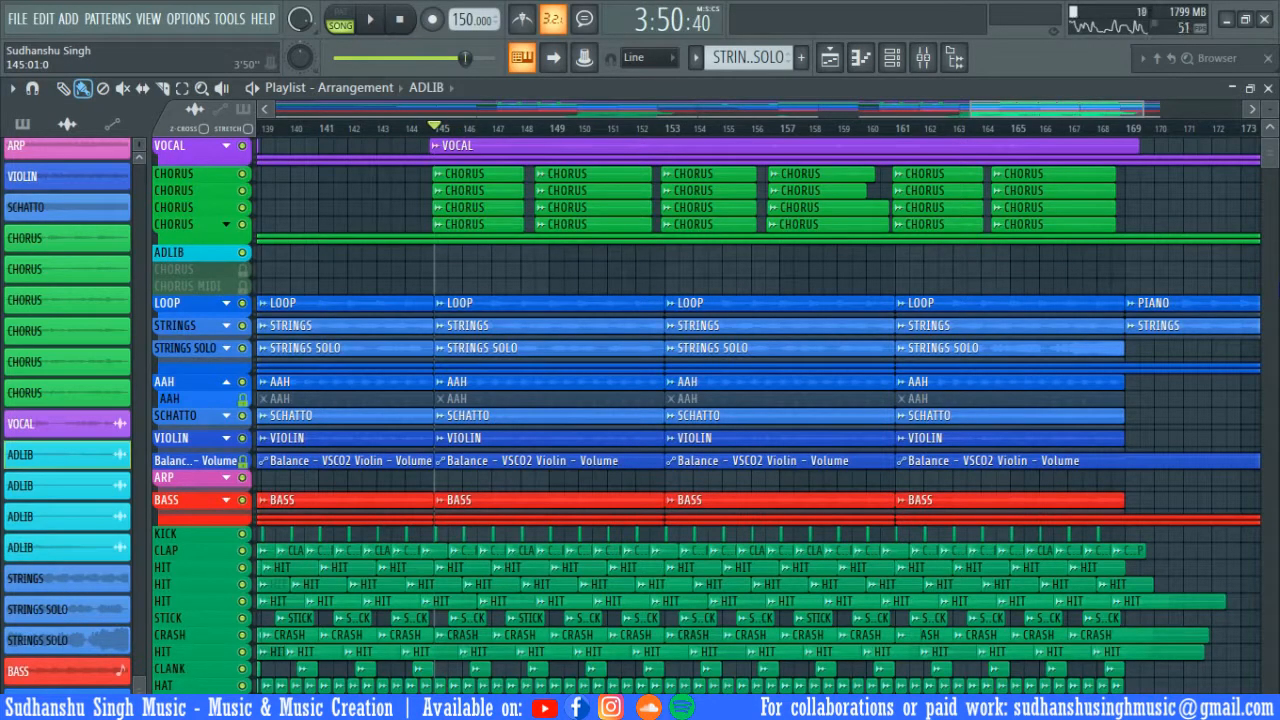
key(space)
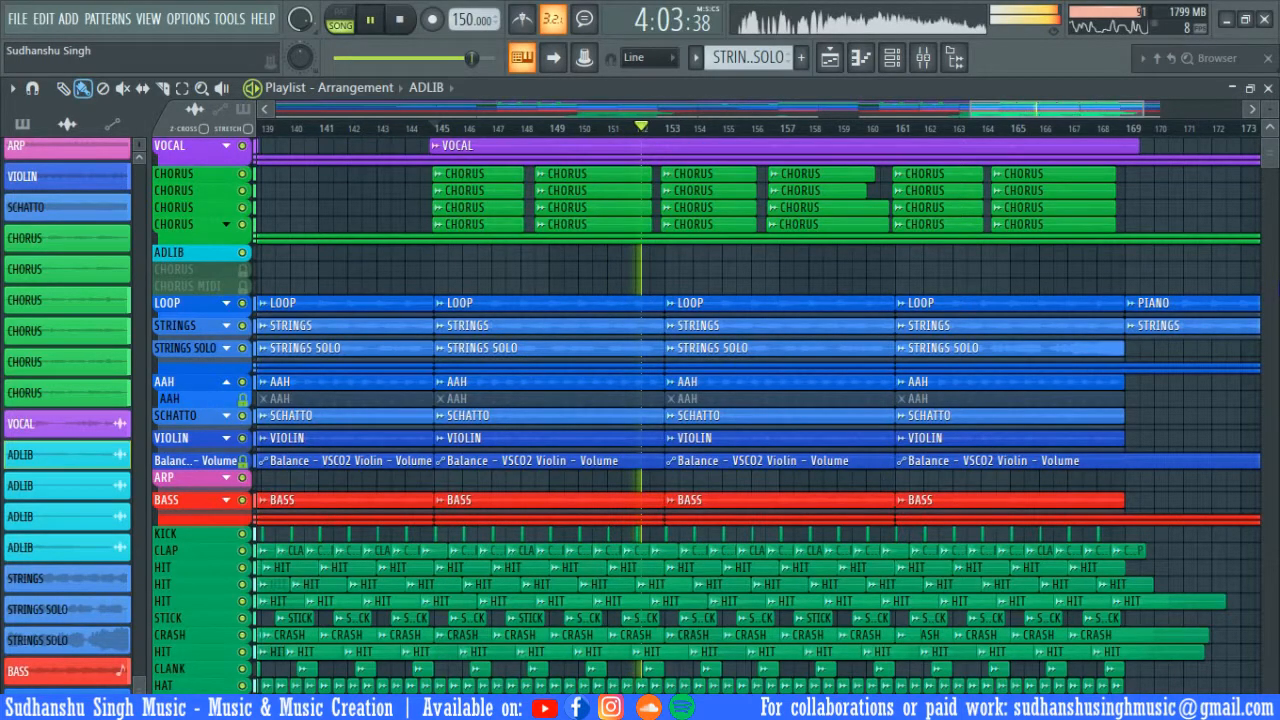
key(space)
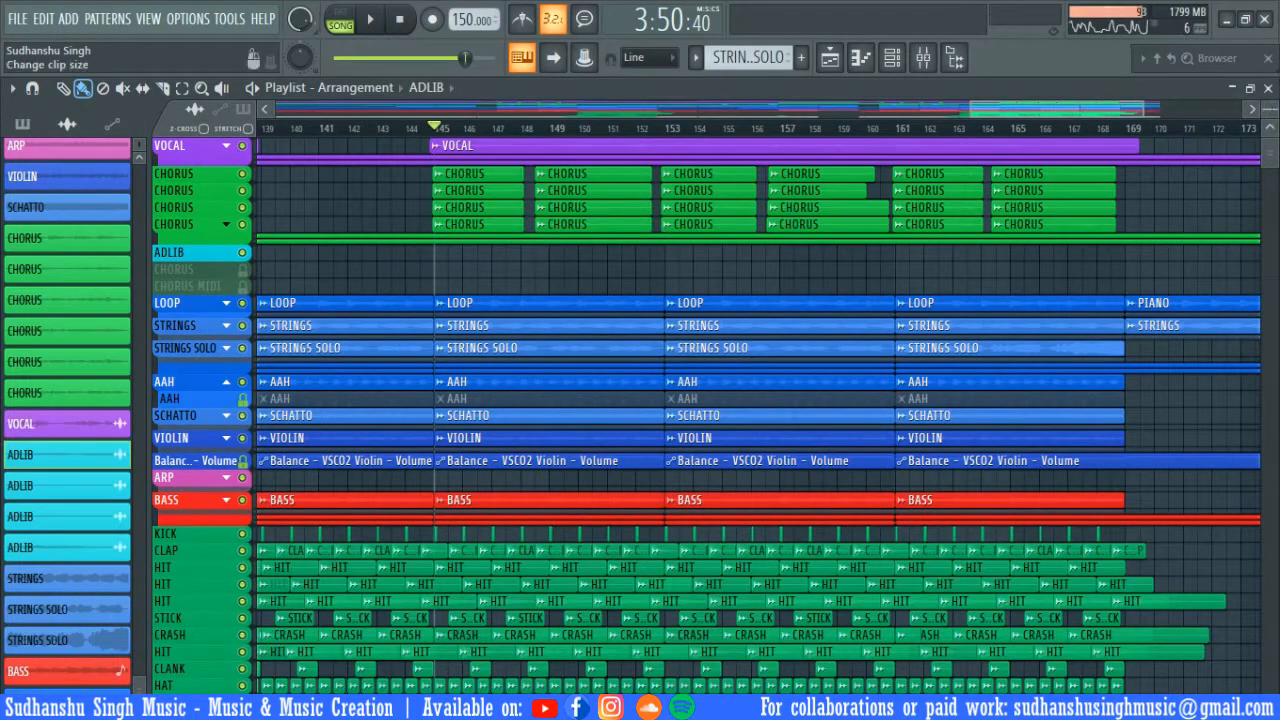
- Solo each of the four CHORUS tracks in turn while playing from just before bar 145
scroll(700, 400, up, 3)
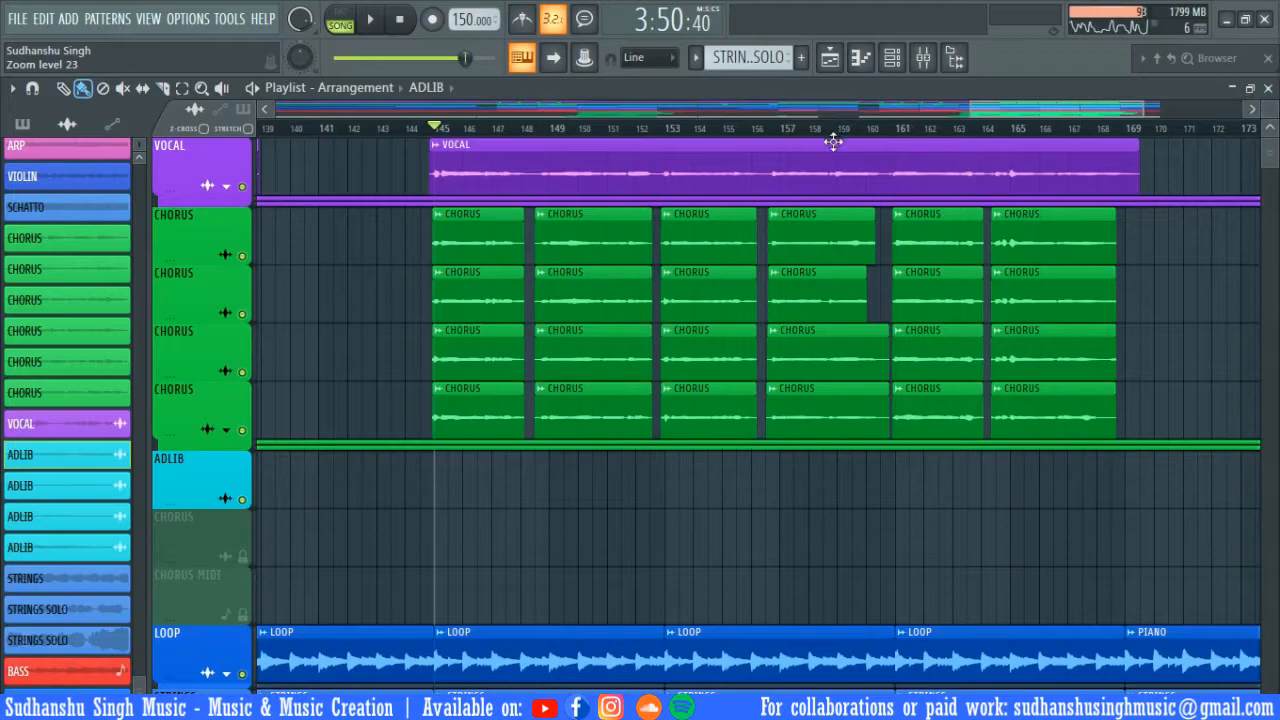
scroll(455, 135, up, 1)
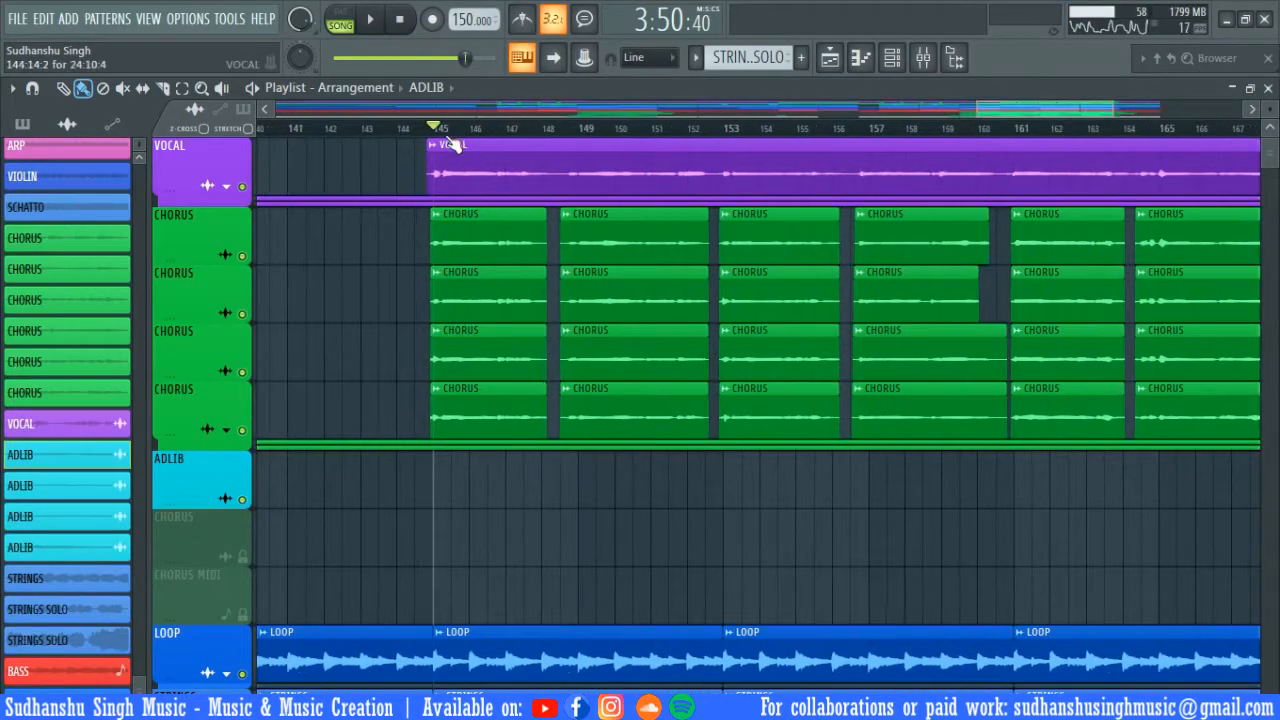
scroll(455, 130, up, 2)
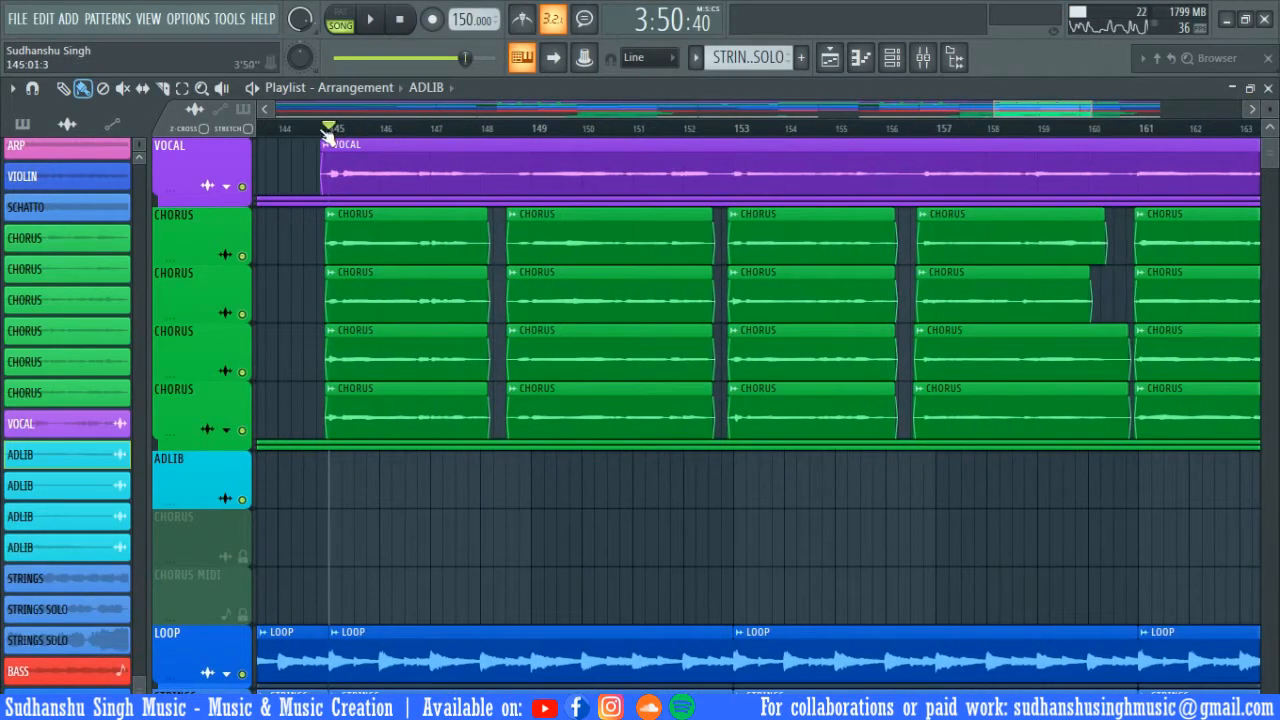
right_click(241, 256)
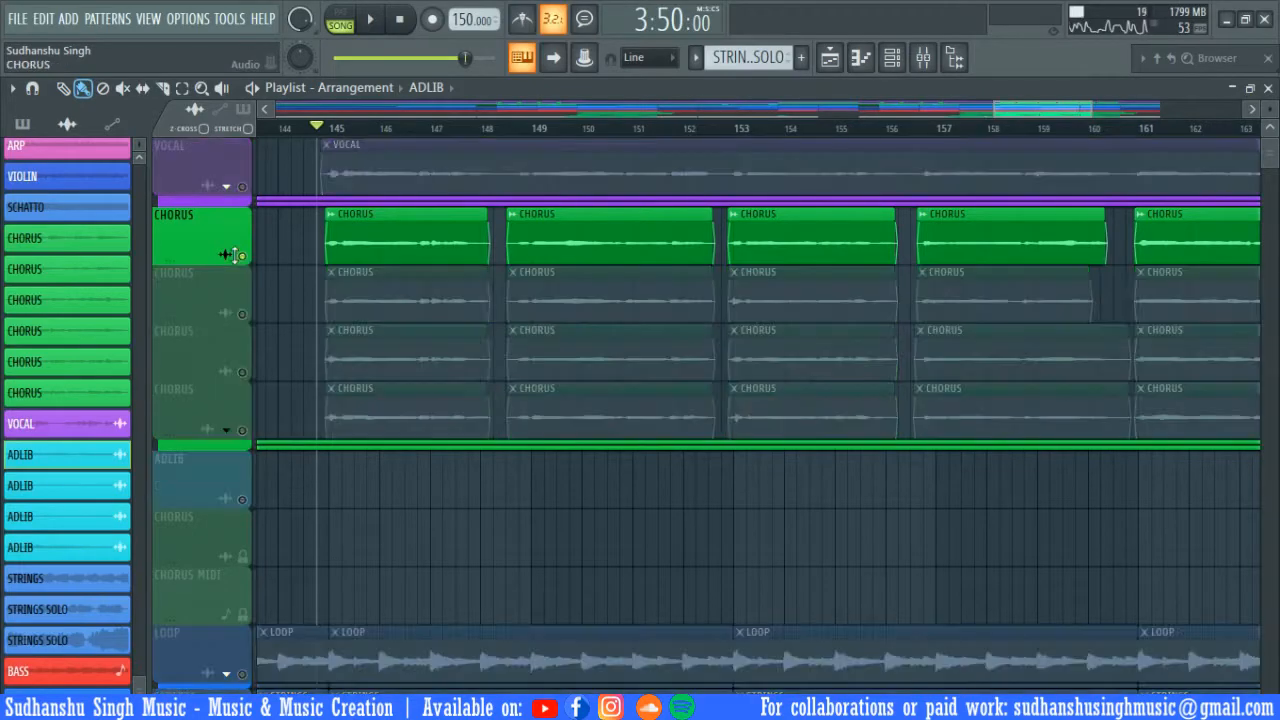
key(space)
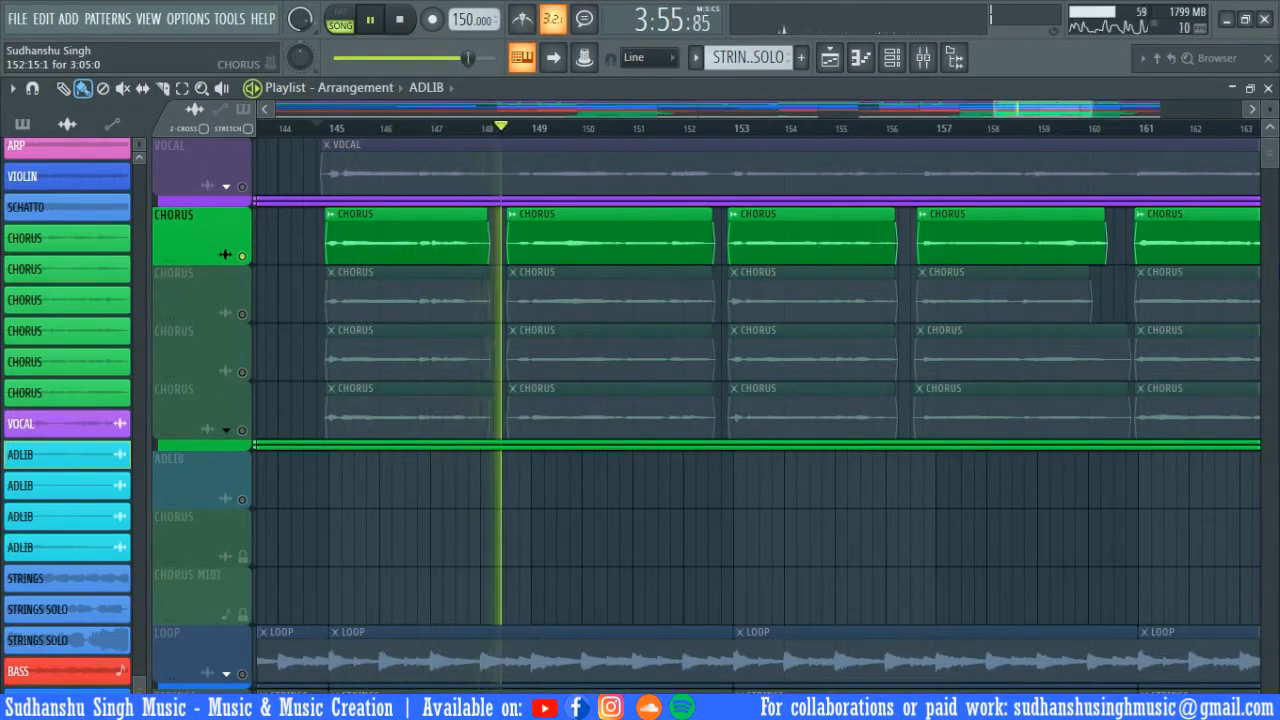
click(242, 316)
click(242, 316)
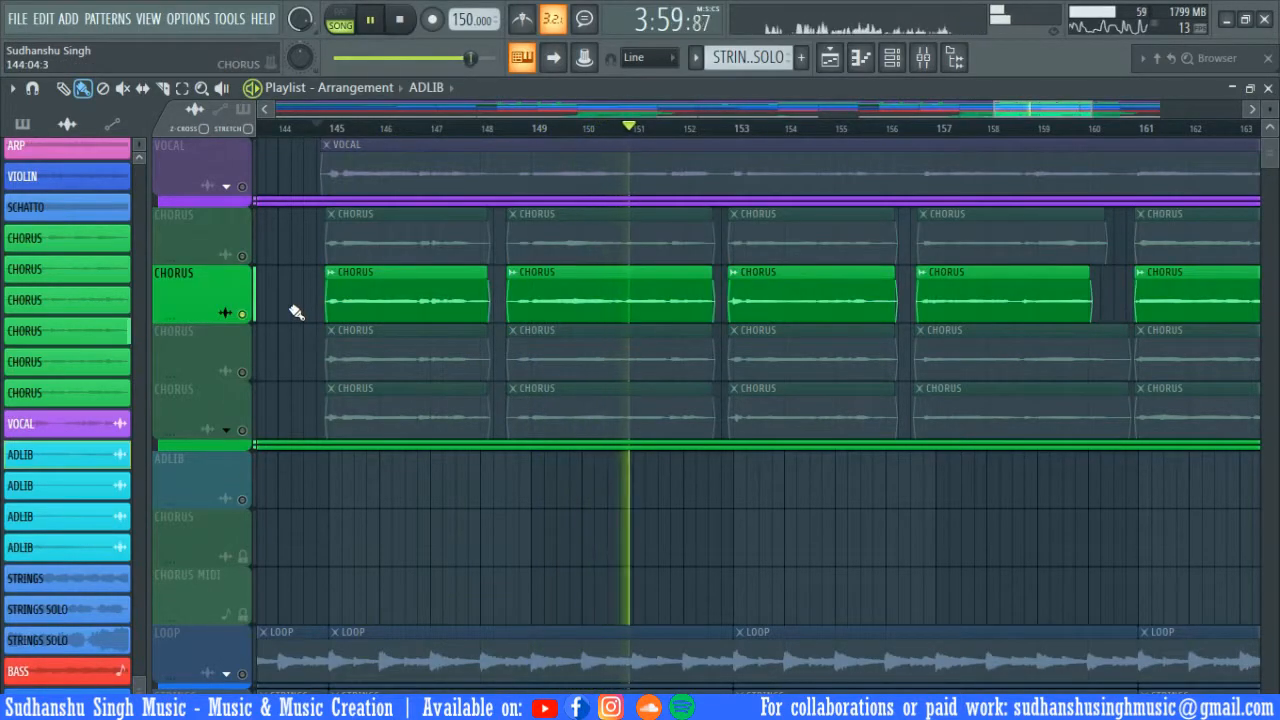
click(242, 372)
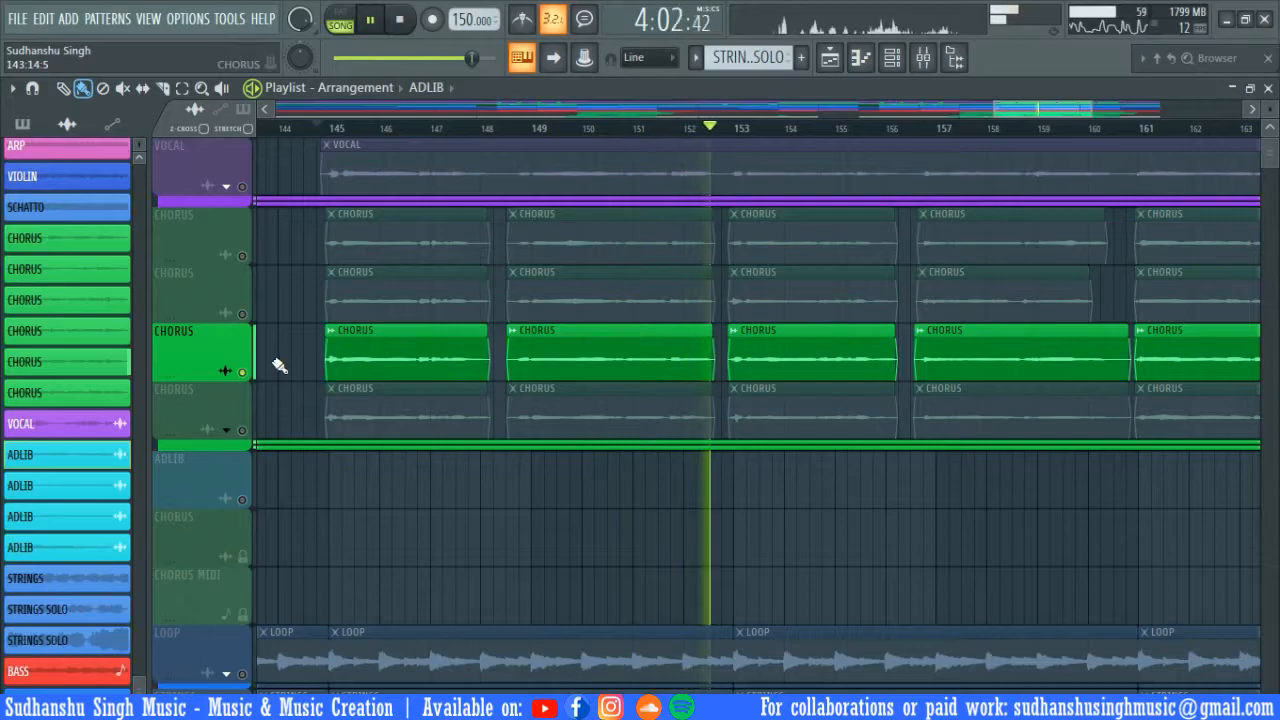
click(243, 431)
- Unmute the remaining CHORUS tracks and VOCAL during playback, listen to the vocal stack to about bar 169, and stop
click(242, 372)
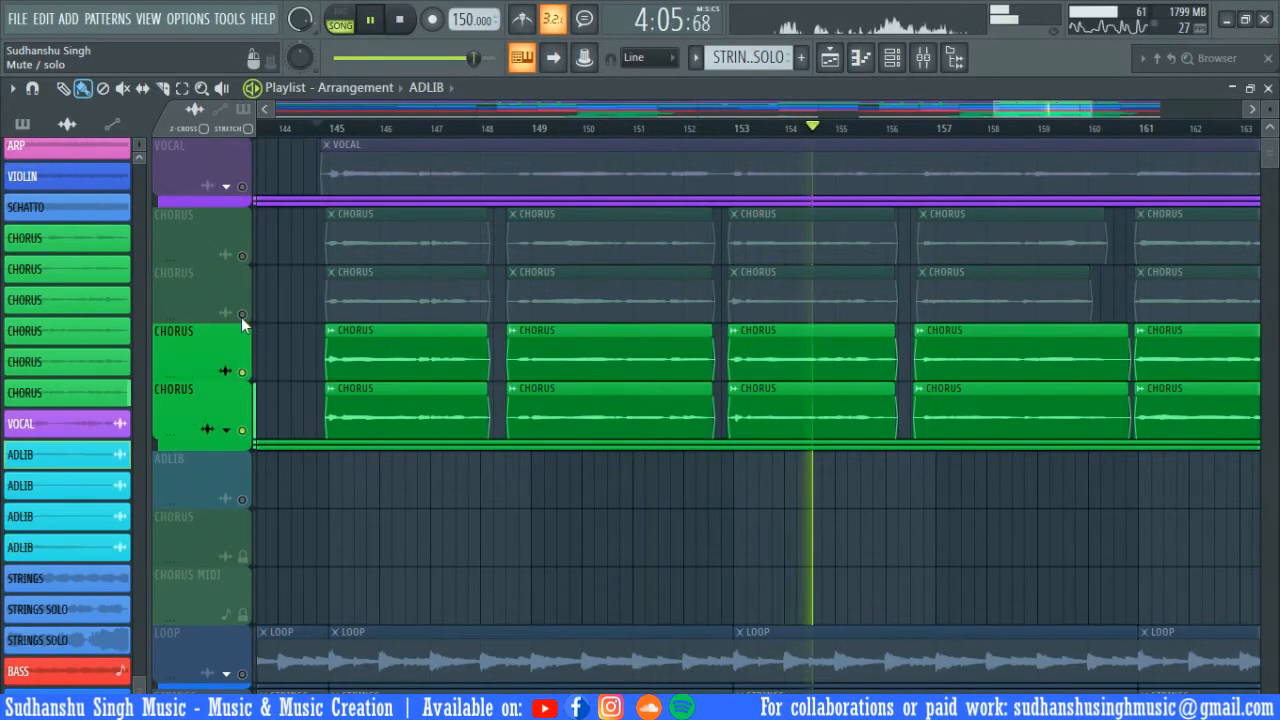
click(242, 316)
click(242, 256)
click(242, 256)
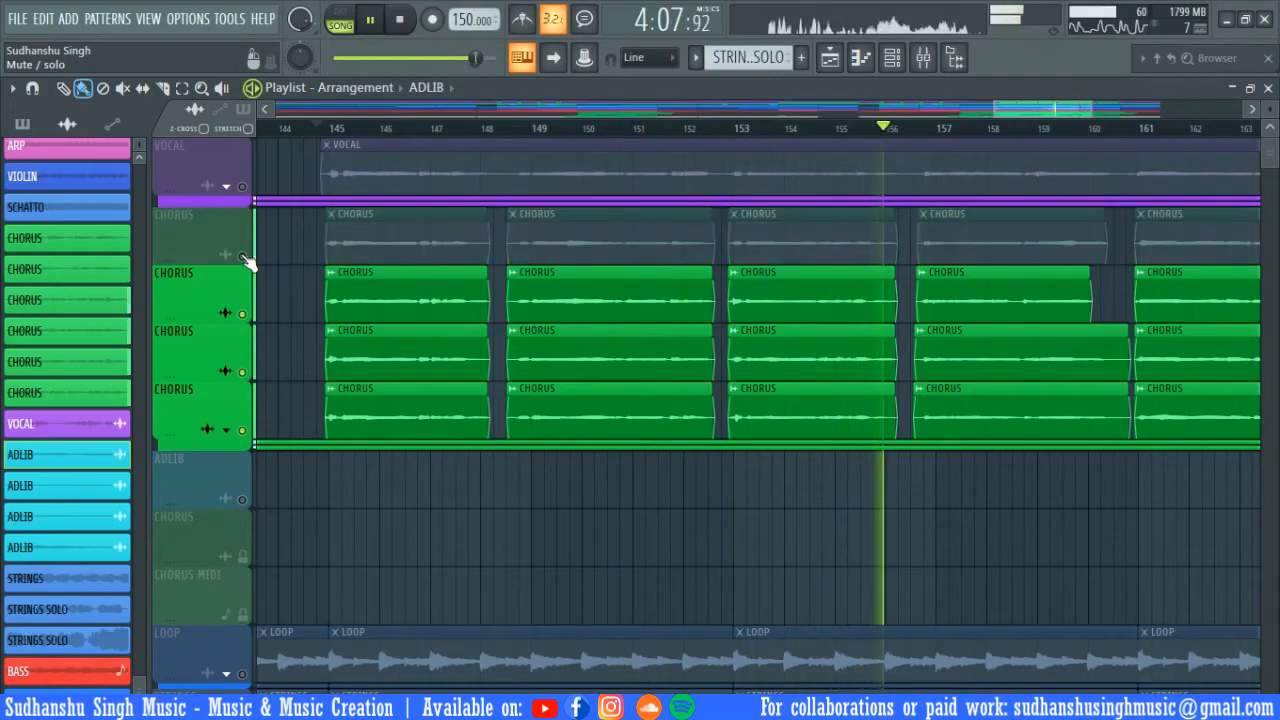
scroll(678, 136, down, 2)
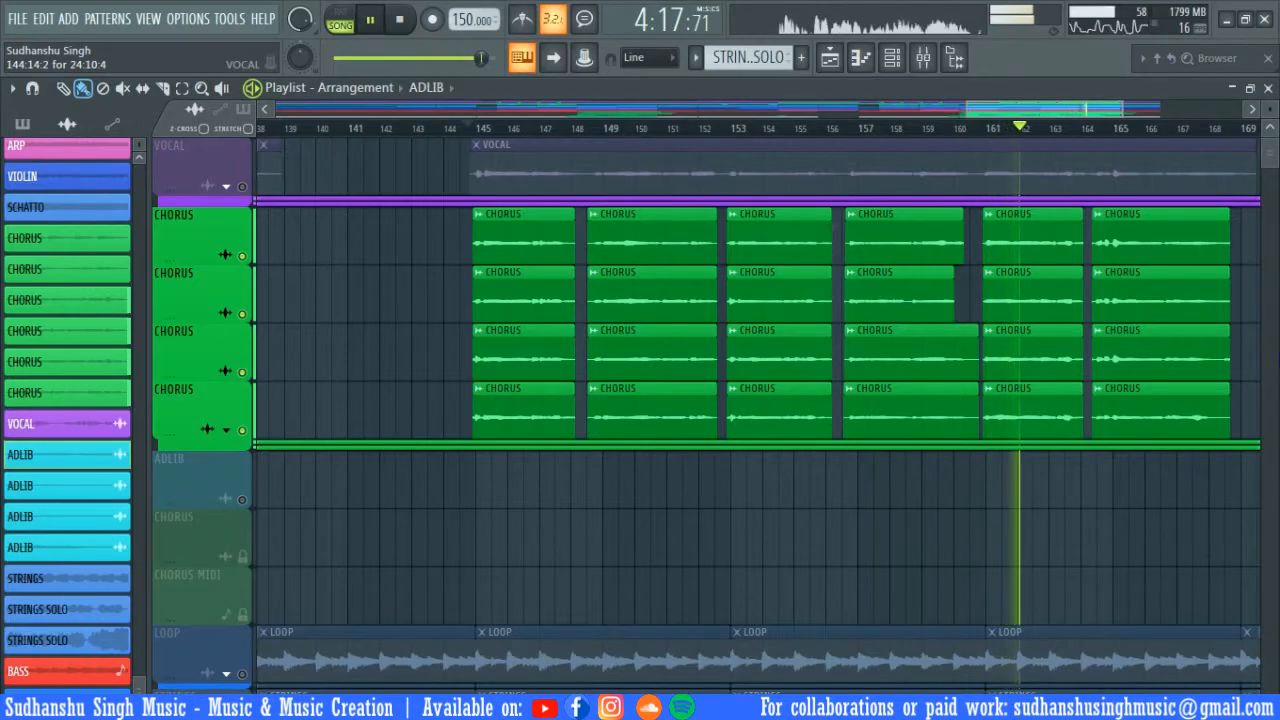
click(241, 186)
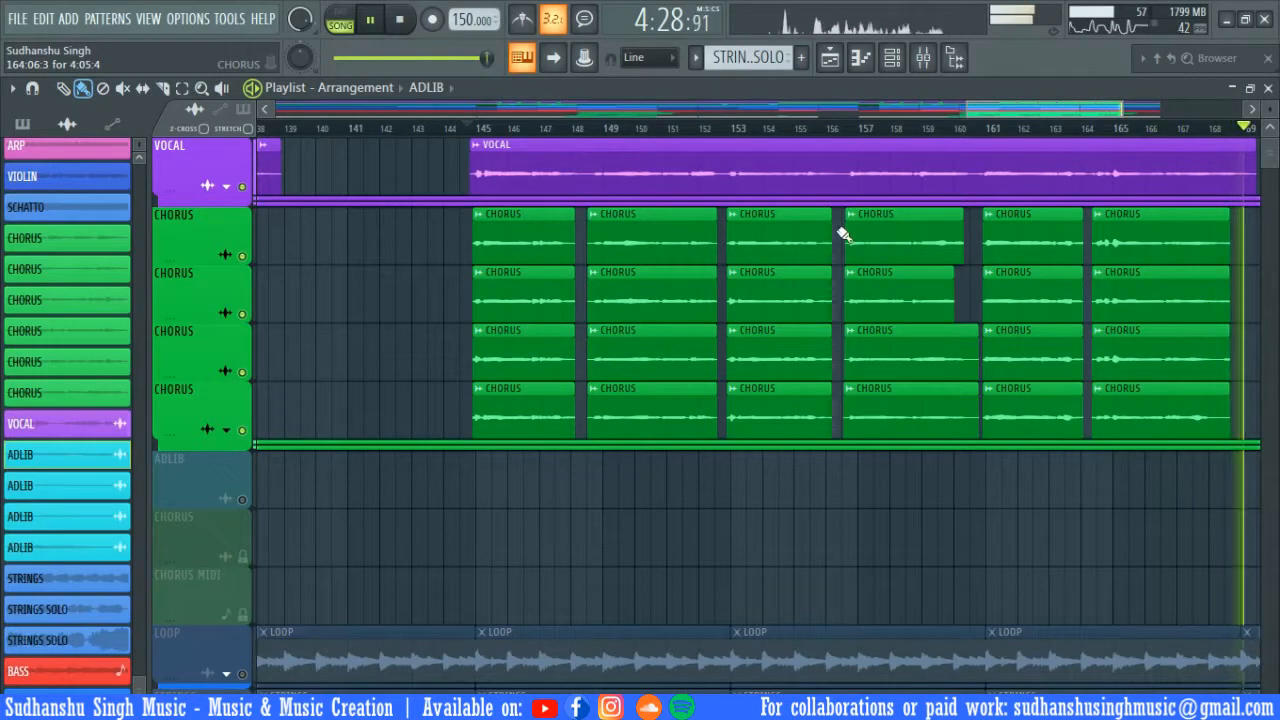
key(space)
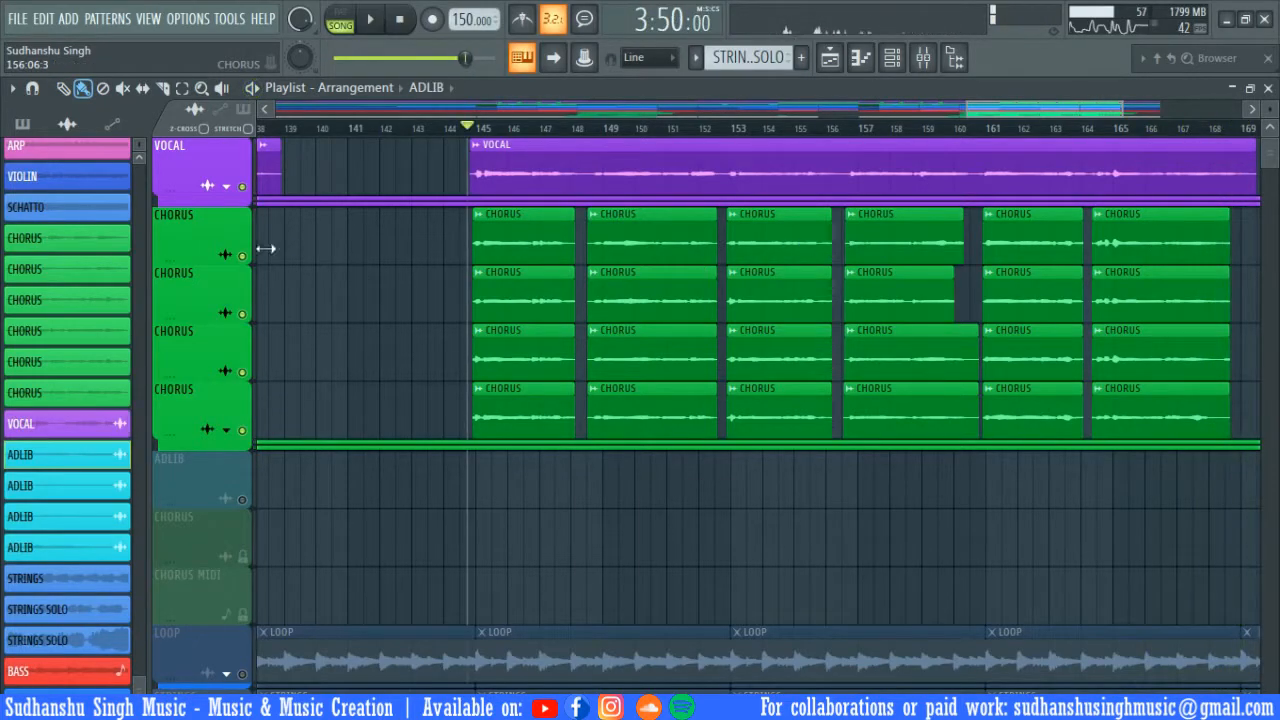
- Solo the LOOP track, play its closing PIANO clip from just before bar 169, and stop
scroll(251, 263, right, 4)
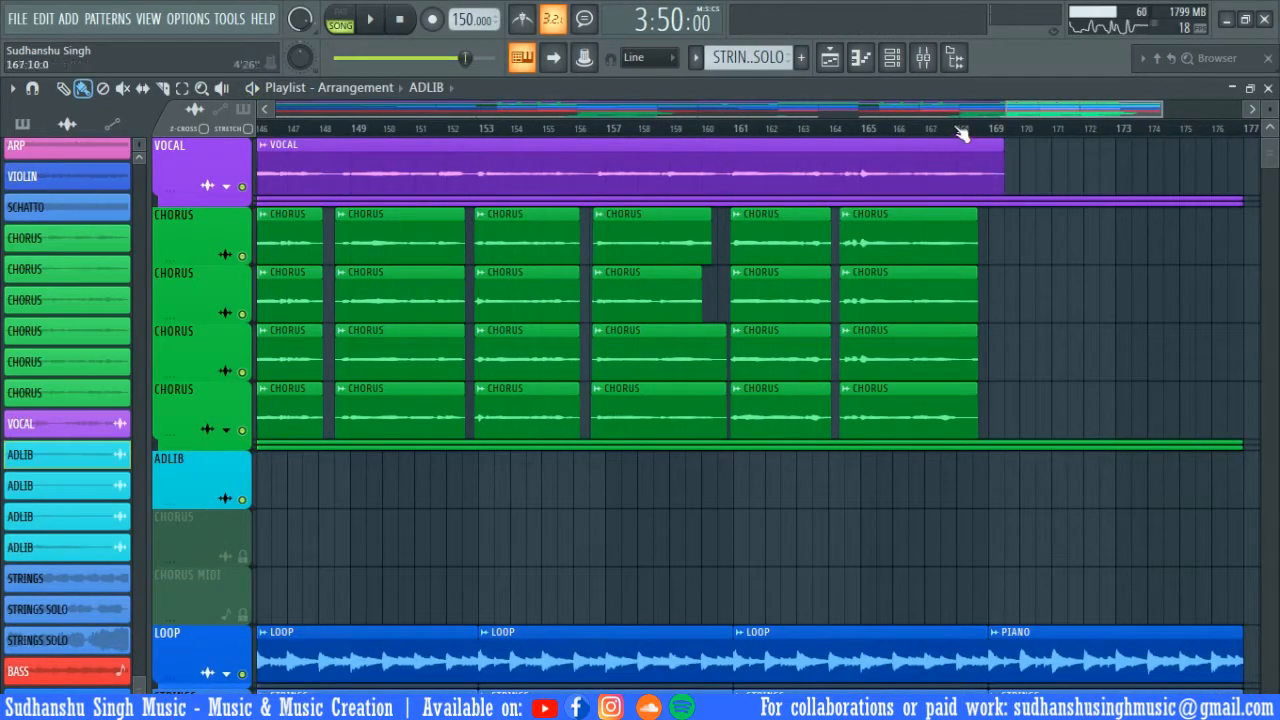
drag(988, 133, 1275, 110)
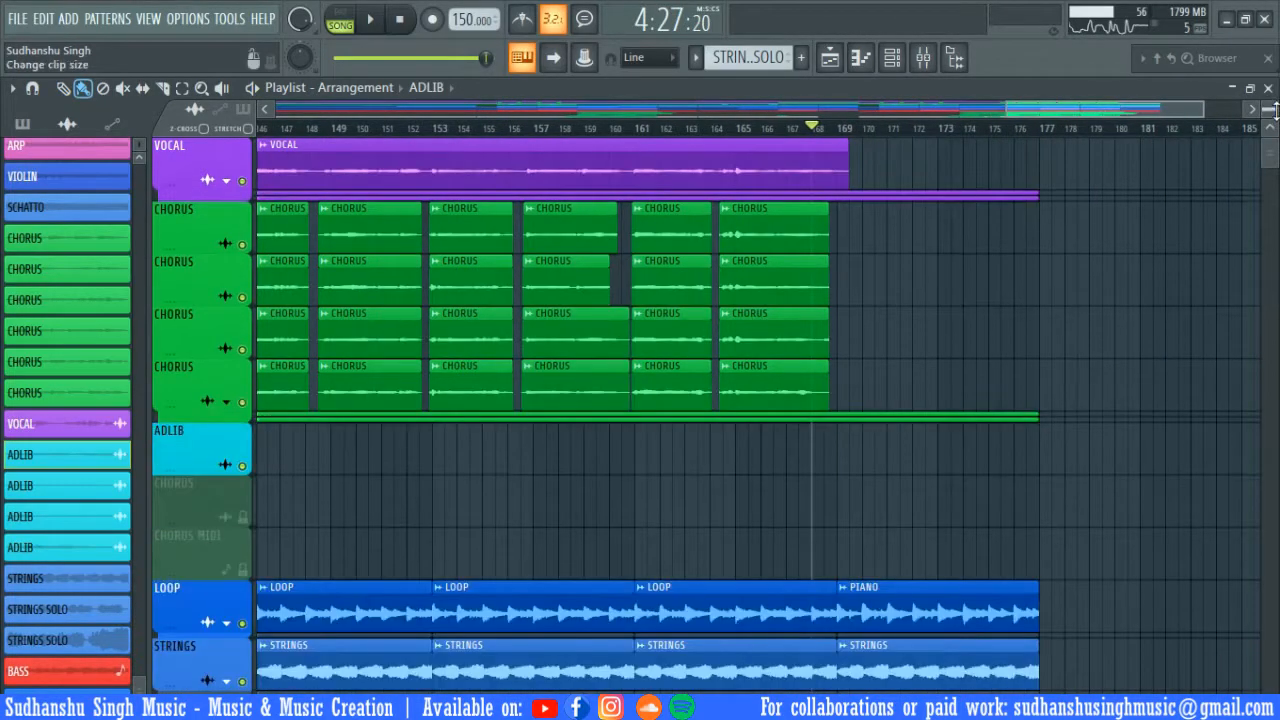
right_click(243, 624)
key(space)
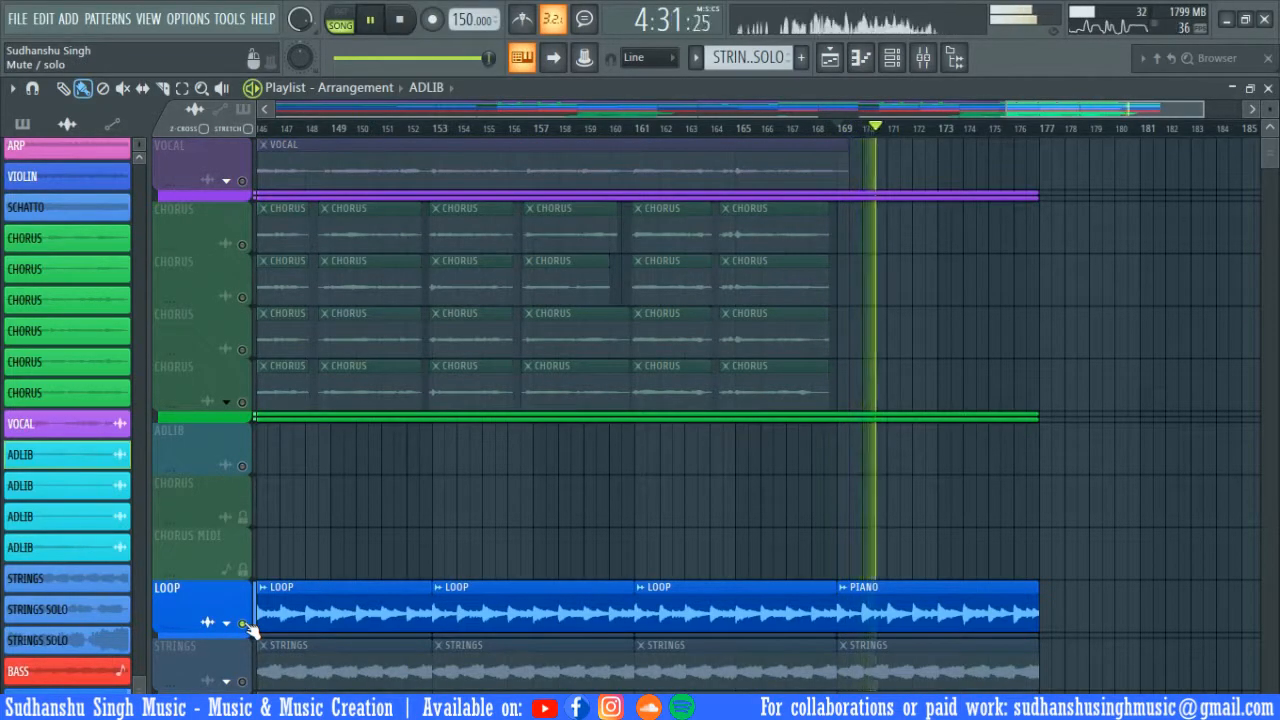
key(space)
- Unmute STRINGS alongside the soloed LOOP track, play the PIANO and STRINGS ending while checking the other tracks, and stop
click(244, 681)
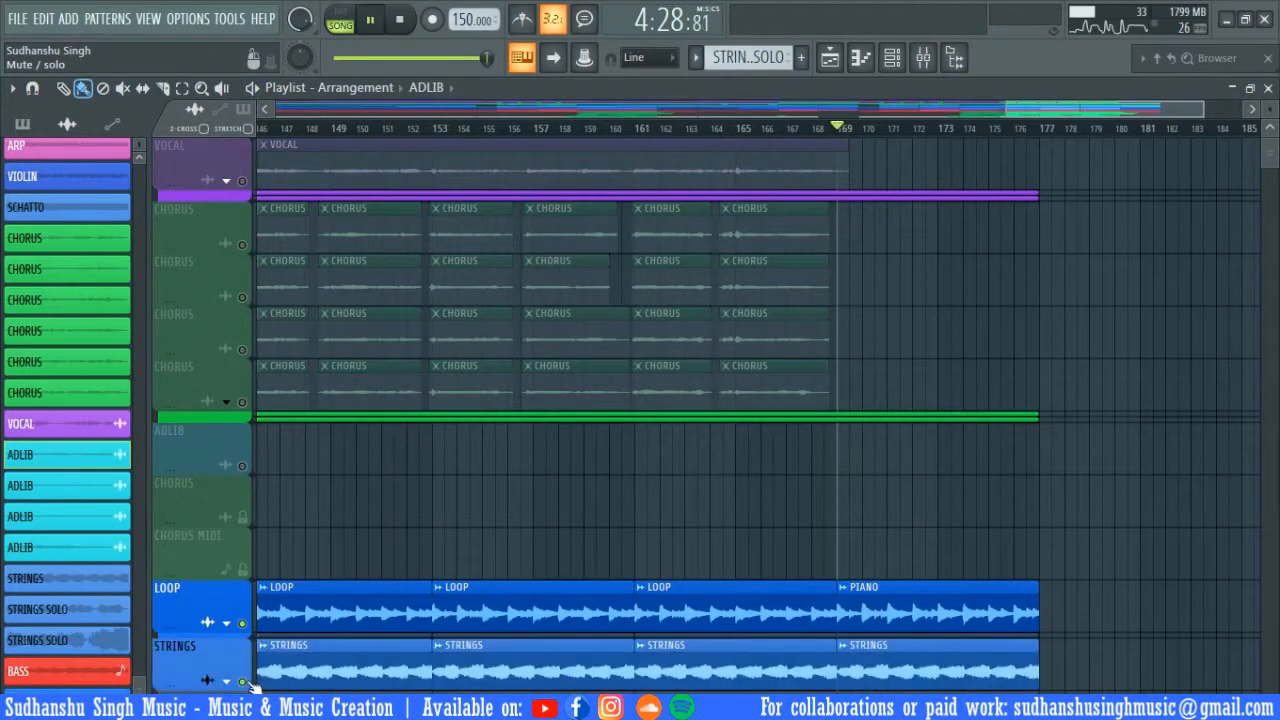
key(space)
scroll(330, 450, down, 5)
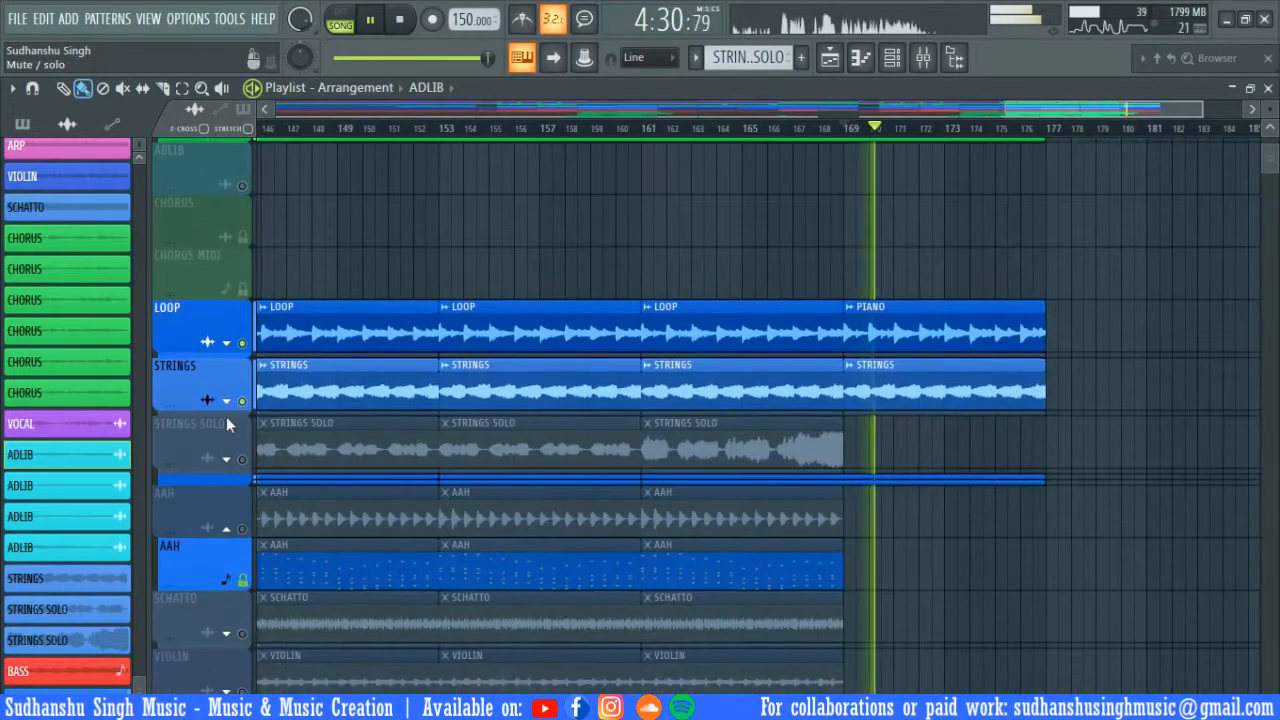
click(226, 401)
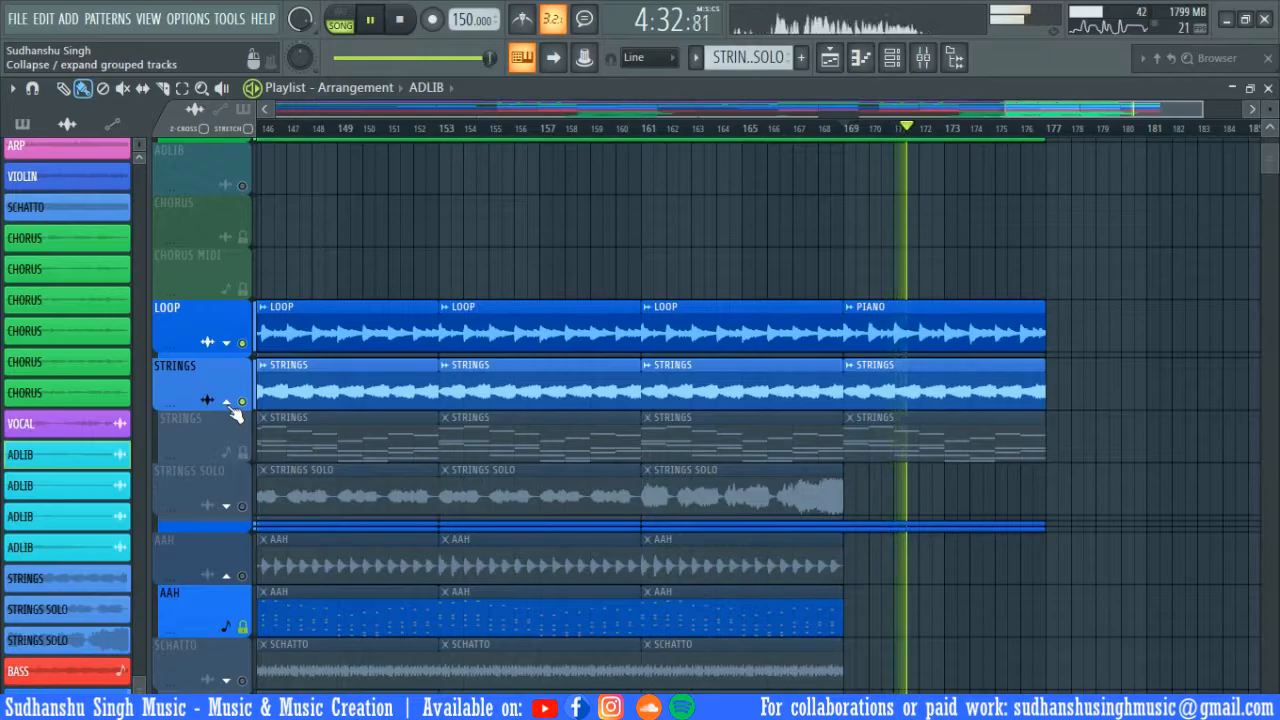
click(229, 405)
scroll(467, 282, down, 5)
scroll(866, 306, down, 3)
scroll(855, 655, up, 6)
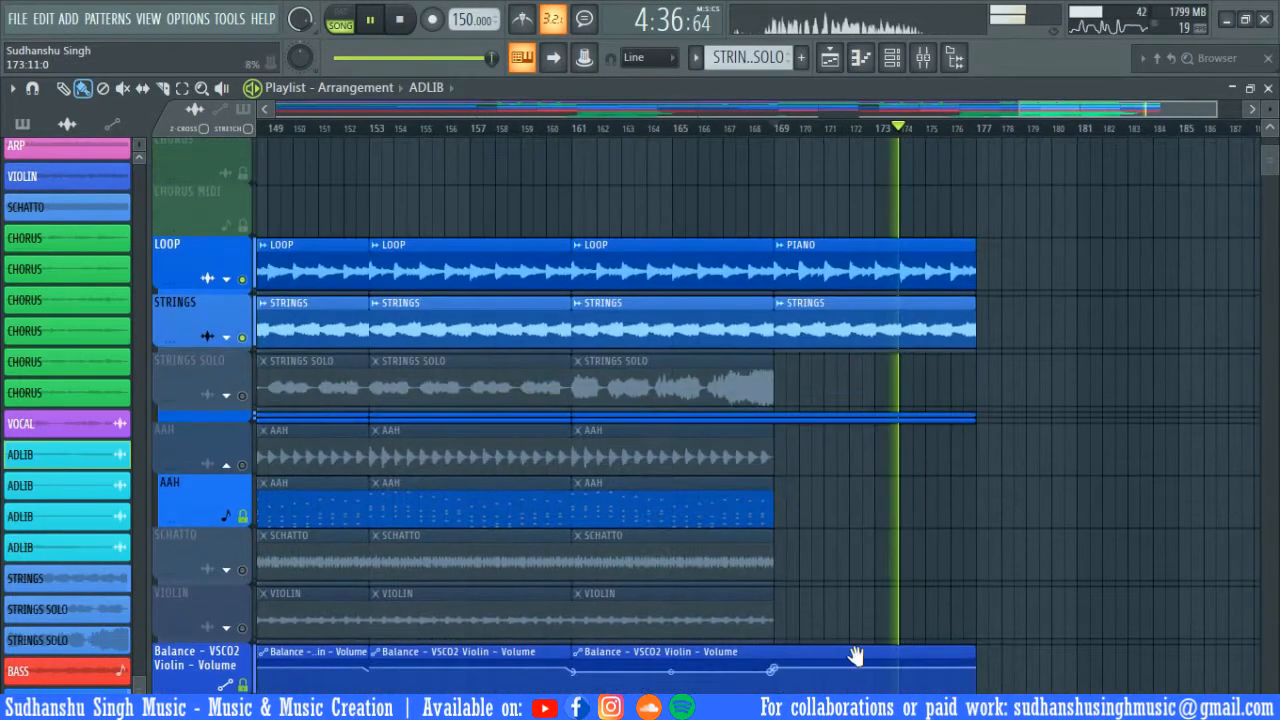
scroll(855, 655, up, 7)
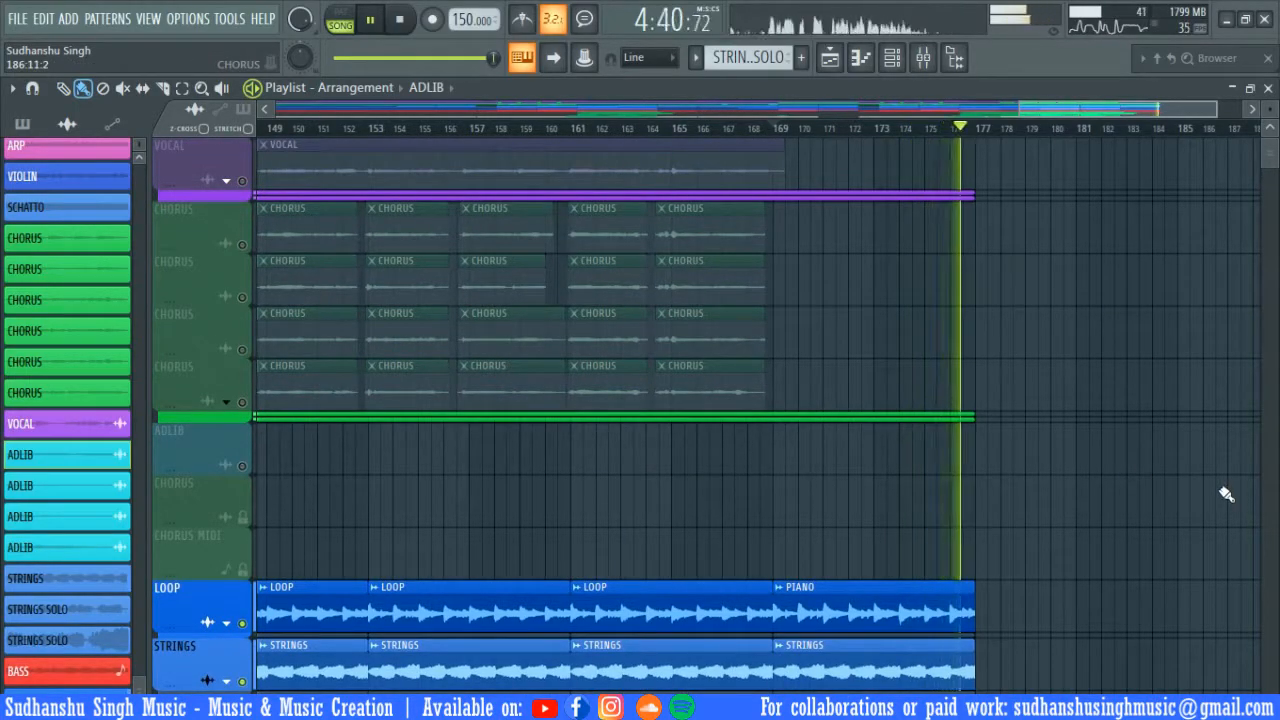
key(space)
- Unmute all tracks again and return the playhead to the start of the song
scroll(286, 219, down, 5)
ctrl+click(241, 214)
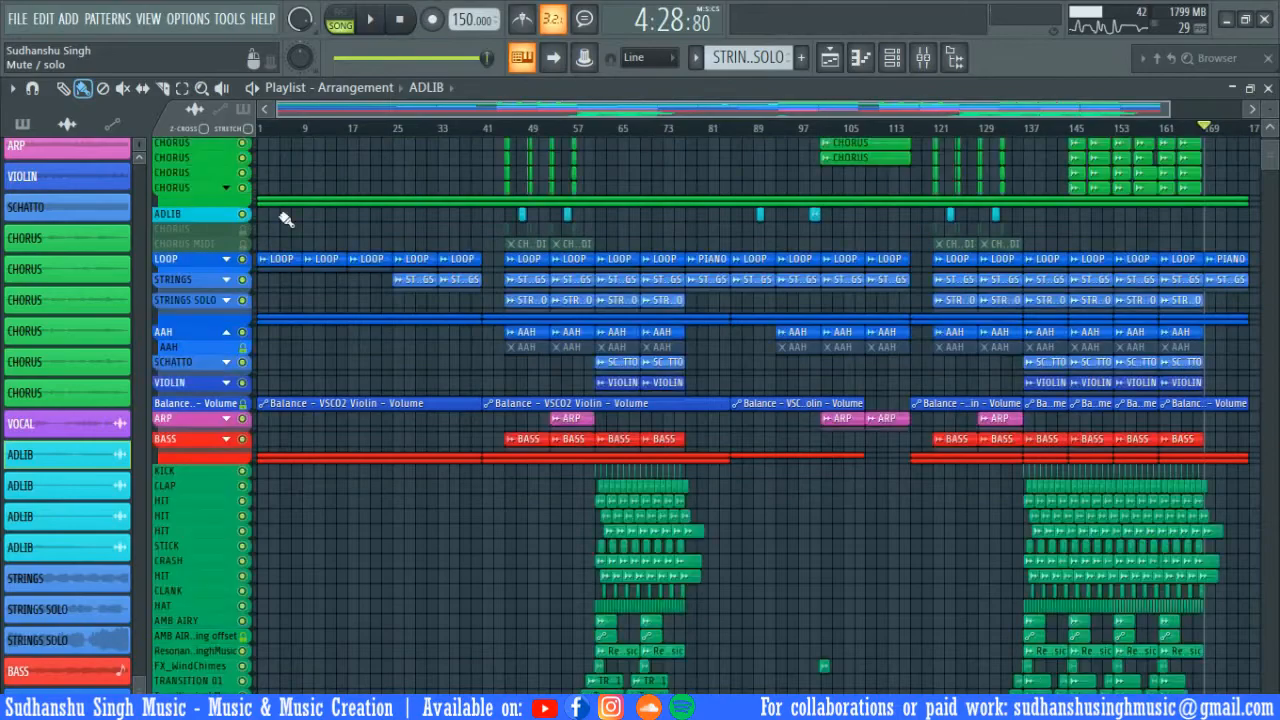
scroll(528, 337, up, 1)
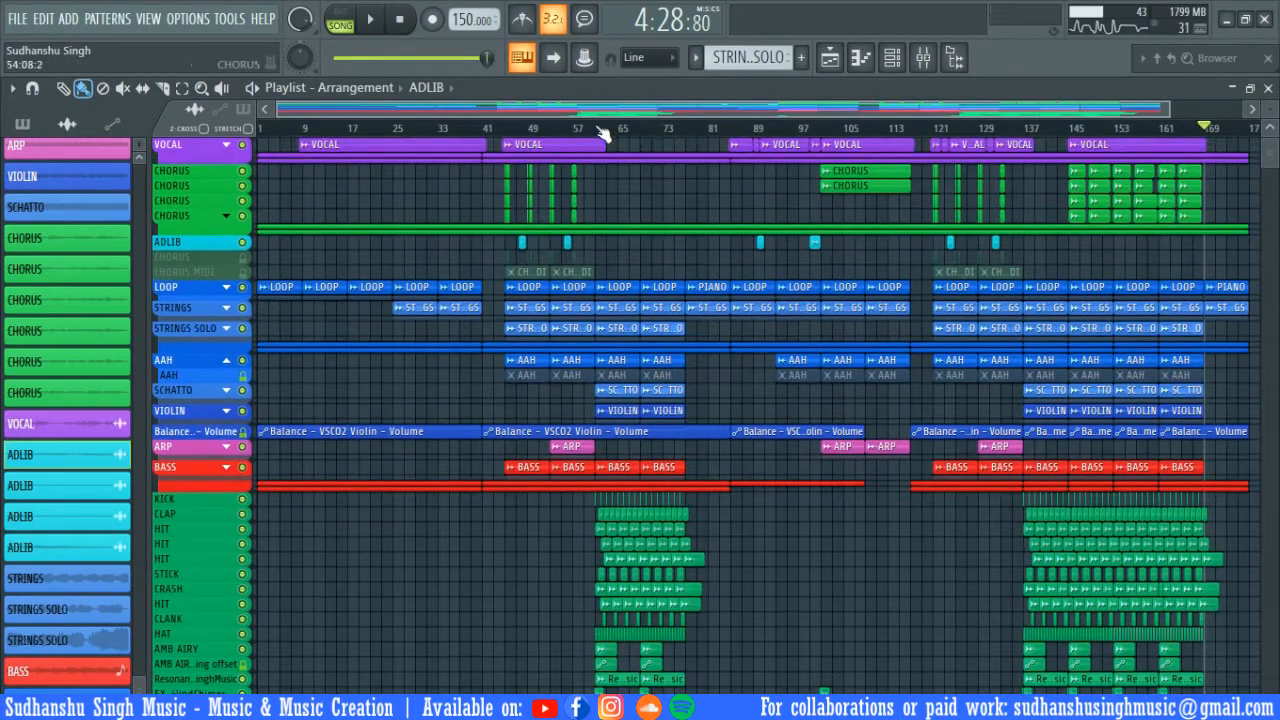
click(387, 128)
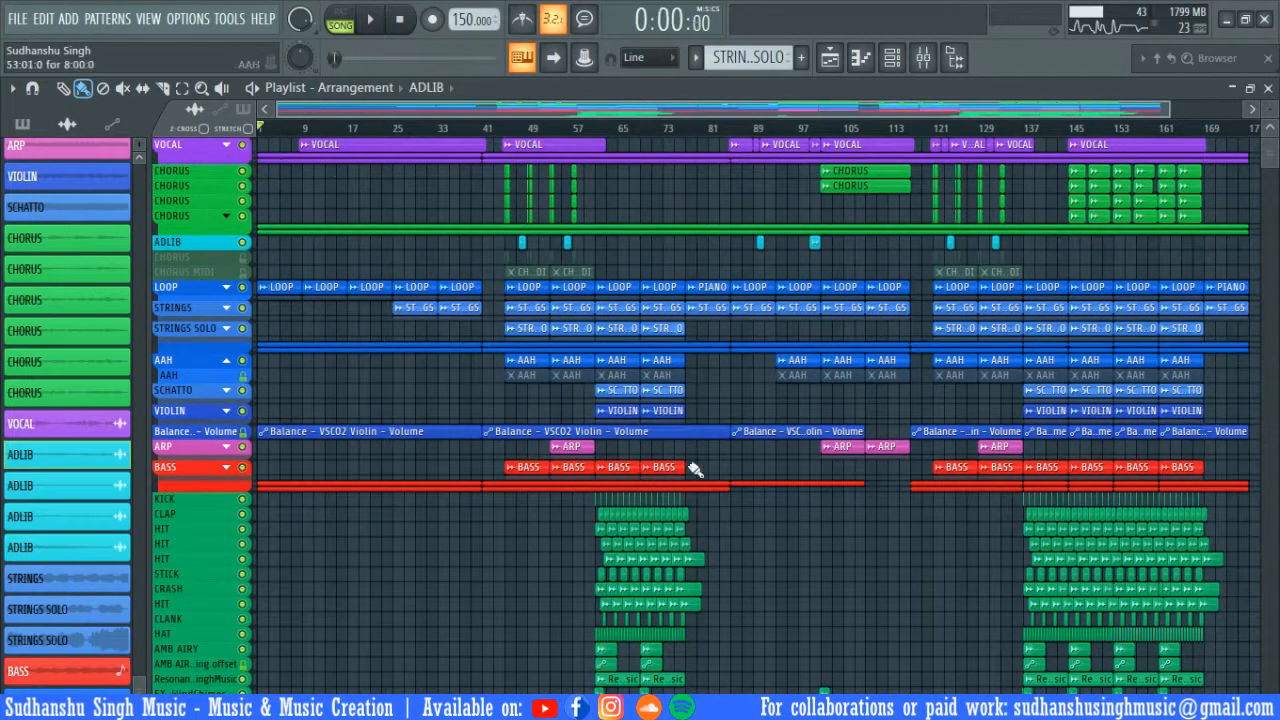
- Review the first VOCAL sections in the arrangement, placing the playhead before the clips at bar 44 and bar 8
scroll(645, 345, down, 4)
scroll(741, 557, up, 5)
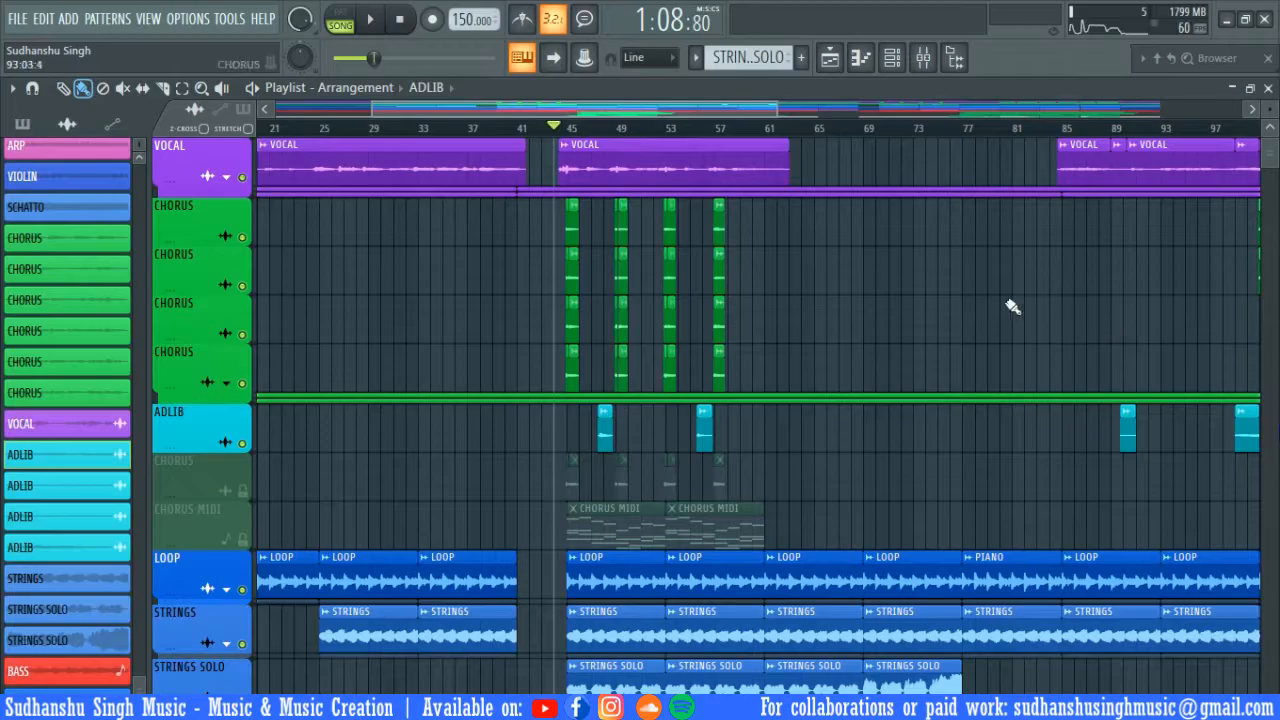
scroll(368, 302, down, 3)
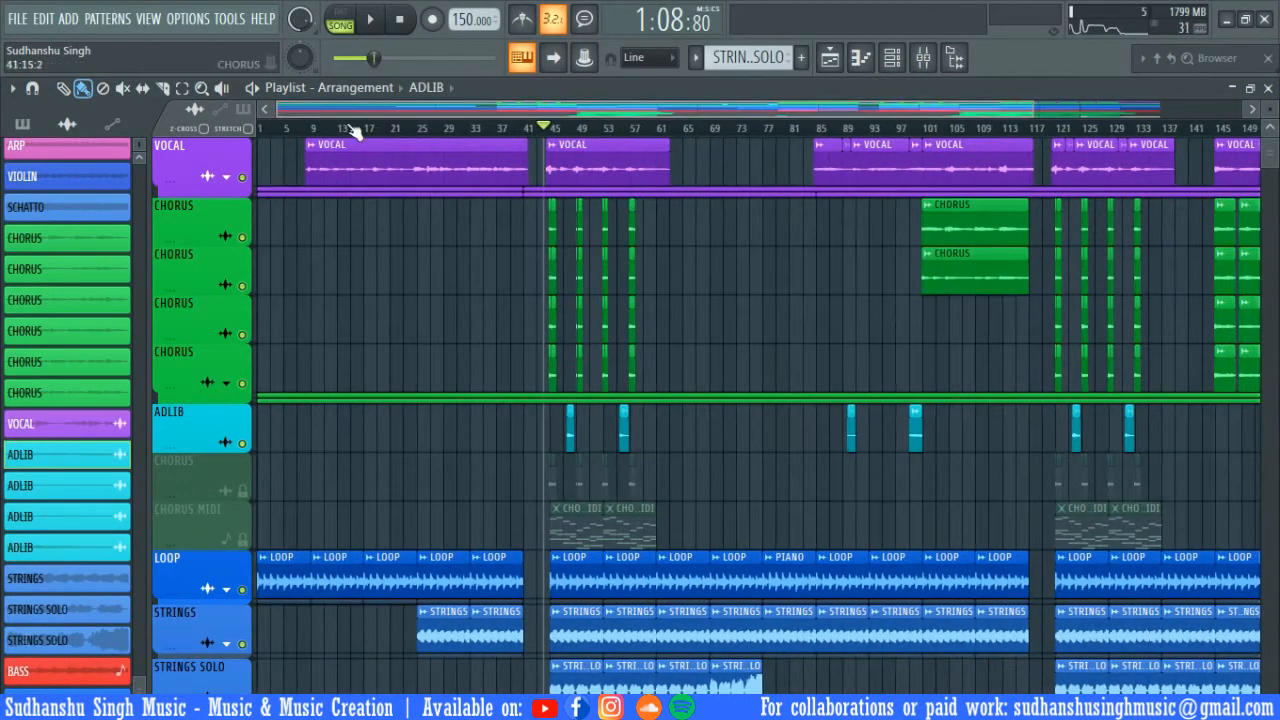
click(303, 128)
scroll(345, 152, up, 2)
scroll(571, 194, up, 1)
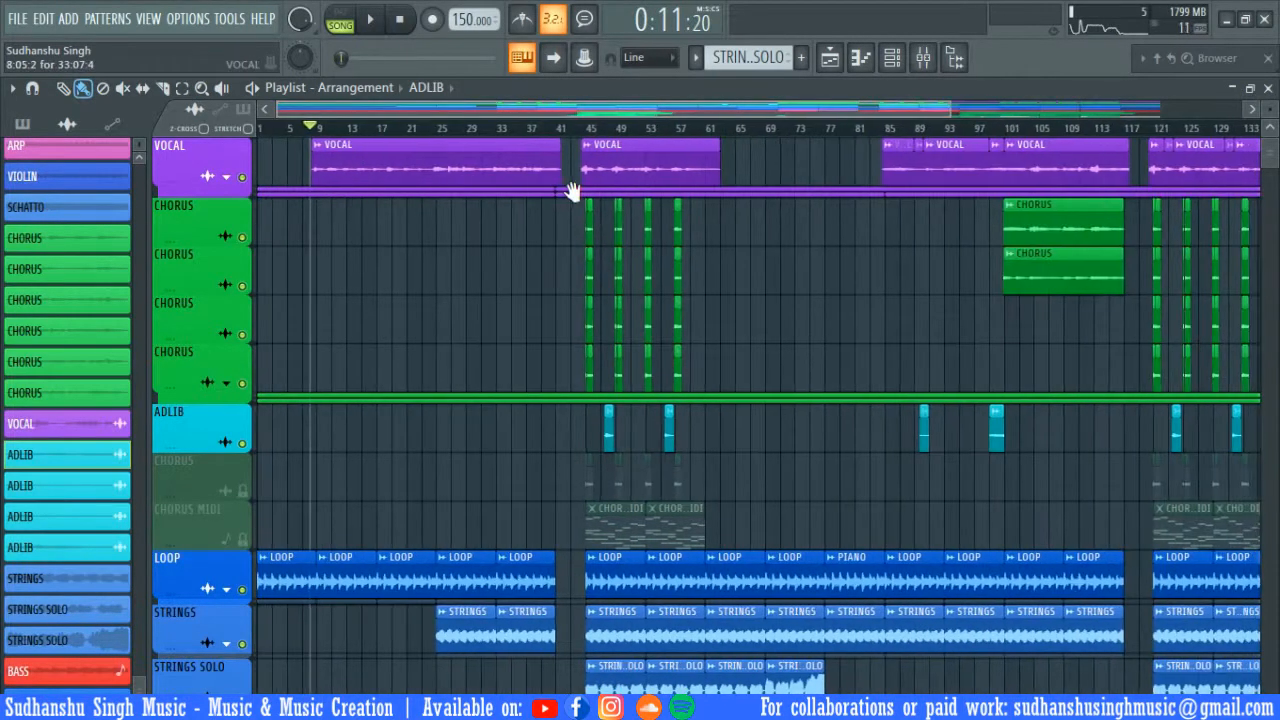
scroll(1113, 302, up, 2)
scroll(1113, 302, down, 1)
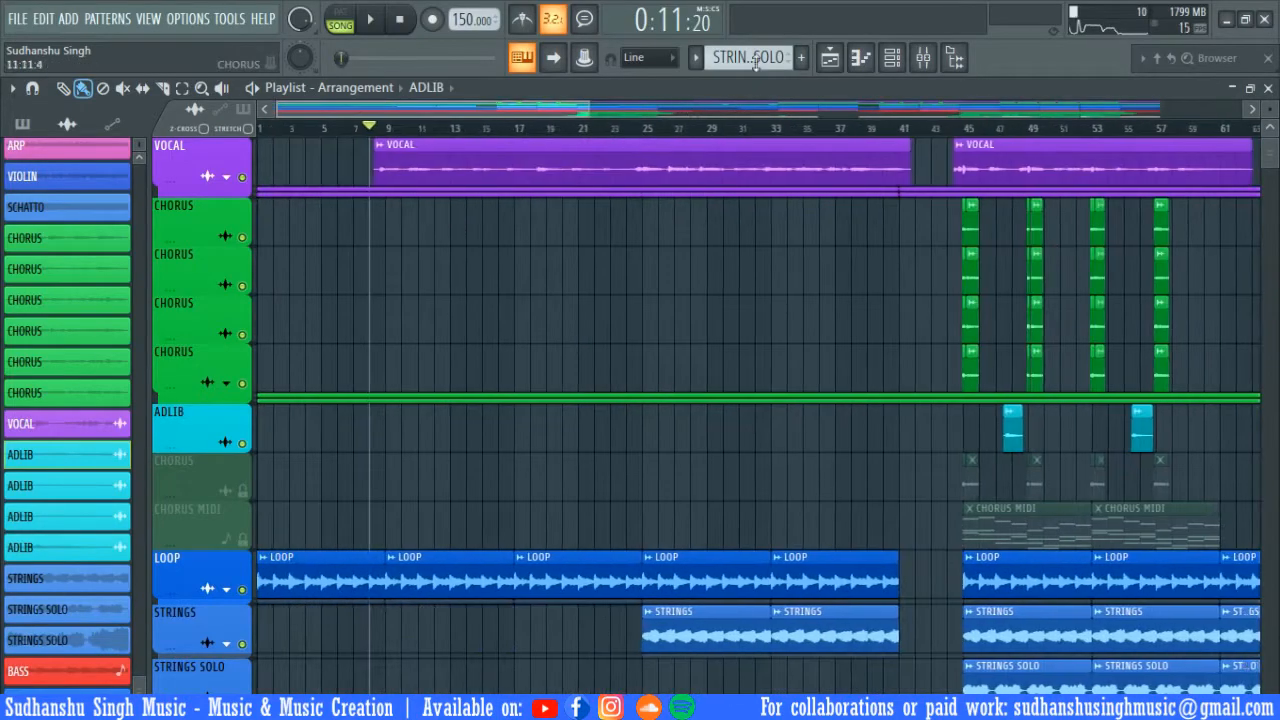
- Place the playhead before bar 85 and examine the second half's VOCAL clips, selecting the group up to about bar 117
scroll(757, 134, down, 2)
drag(1021, 193, 547, 249)
scroll(667, 249, up, 2)
click(505, 128)
scroll(732, 200, down, 2)
drag(923, 200, 738, 163)
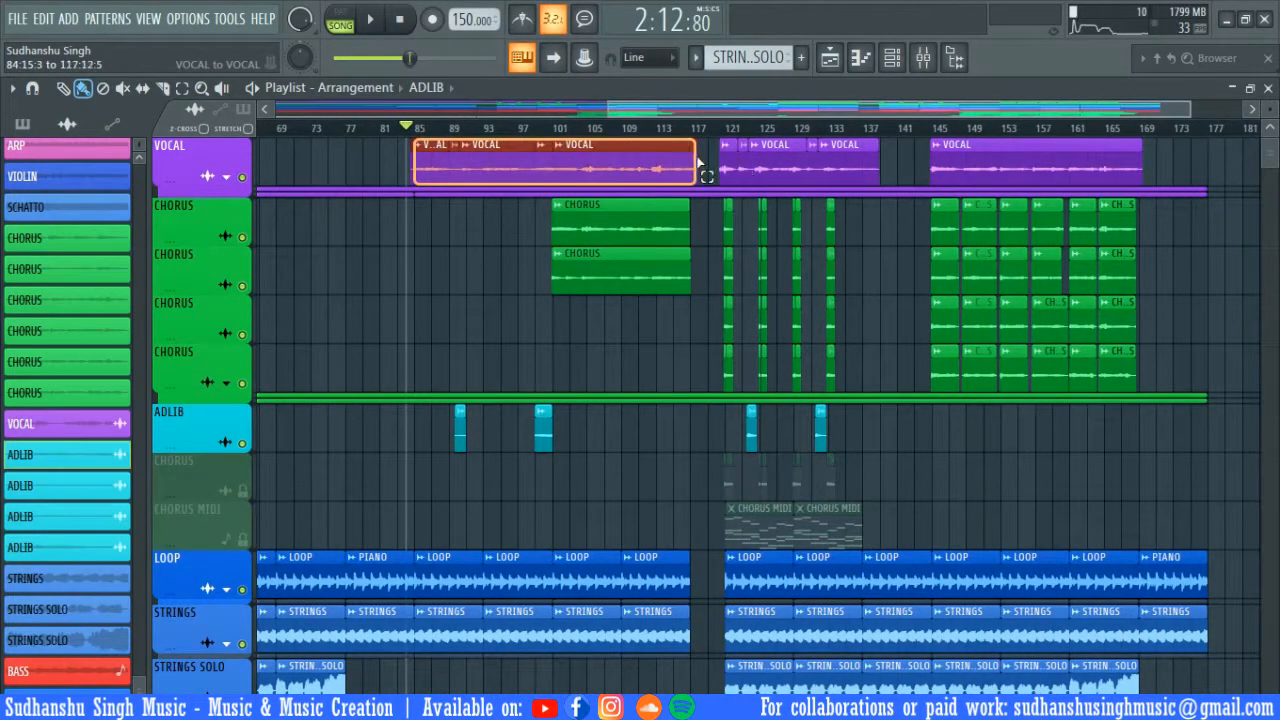
drag(966, 209, 902, 209)
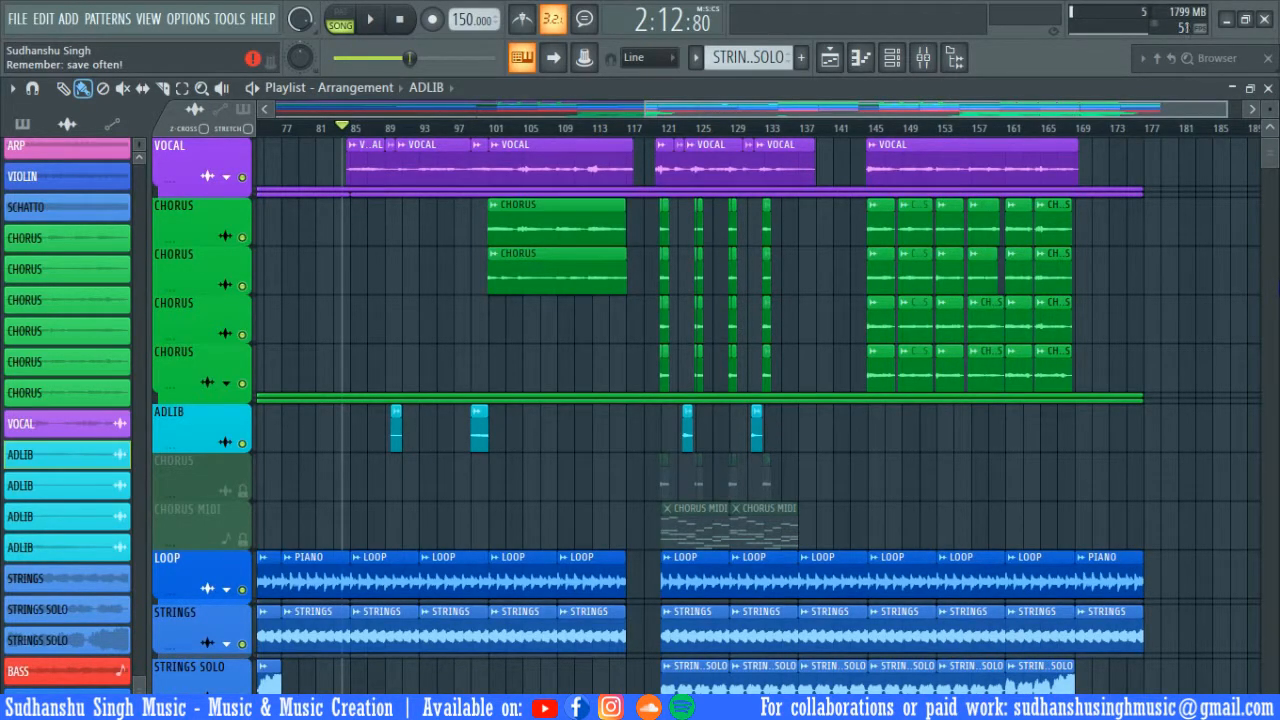
- Show the whole arrangement and return the playhead to the start of the song
scroll(620, 400, down, 3)
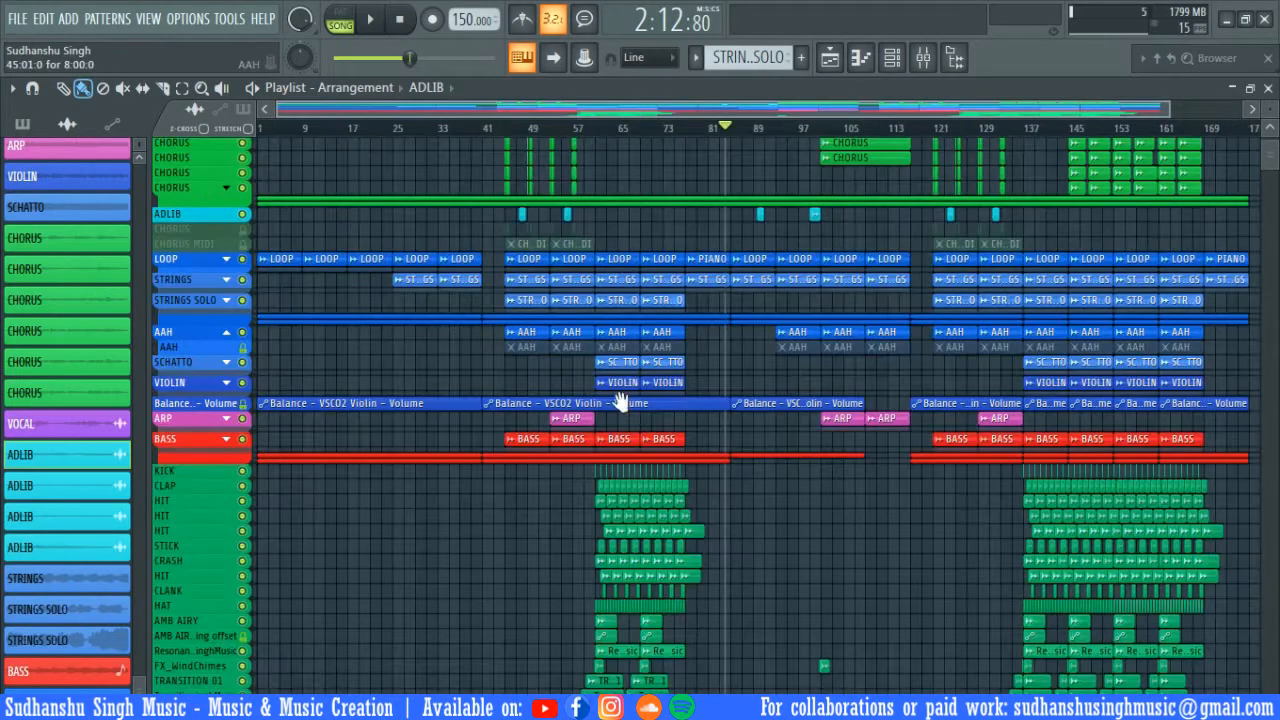
scroll(658, 104, down, 5)
drag(690, 130, 259, 130)
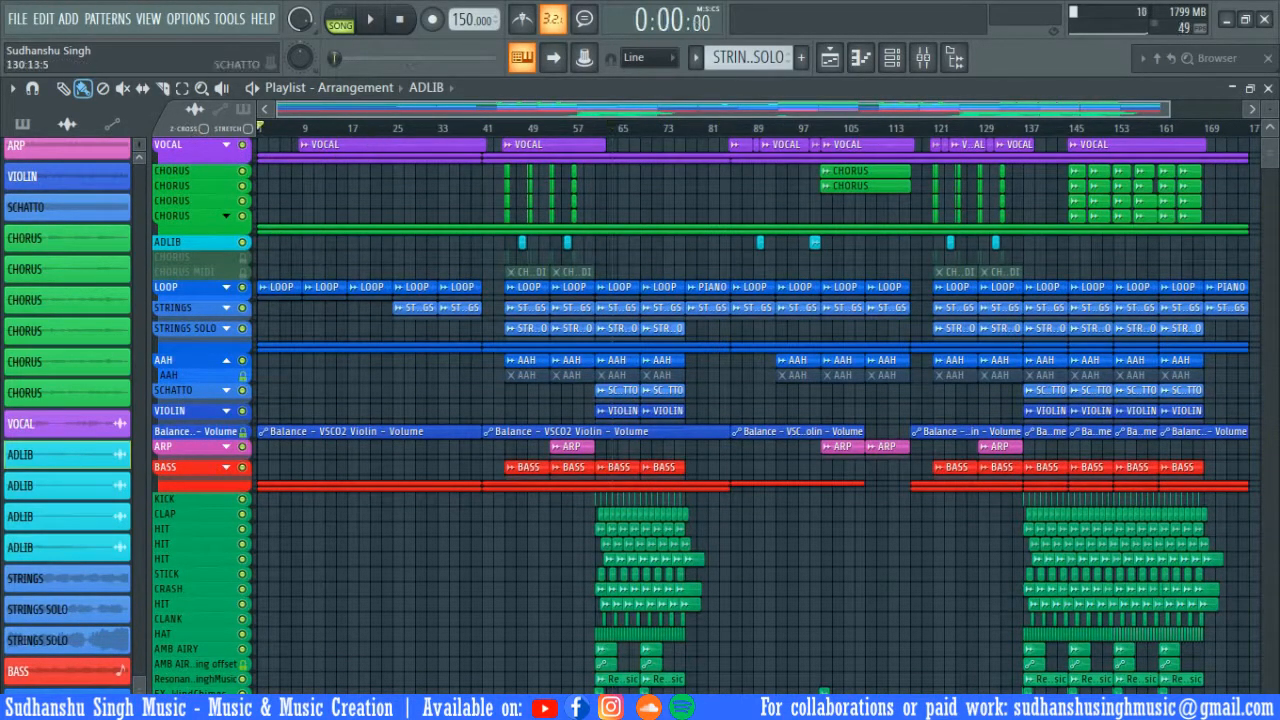